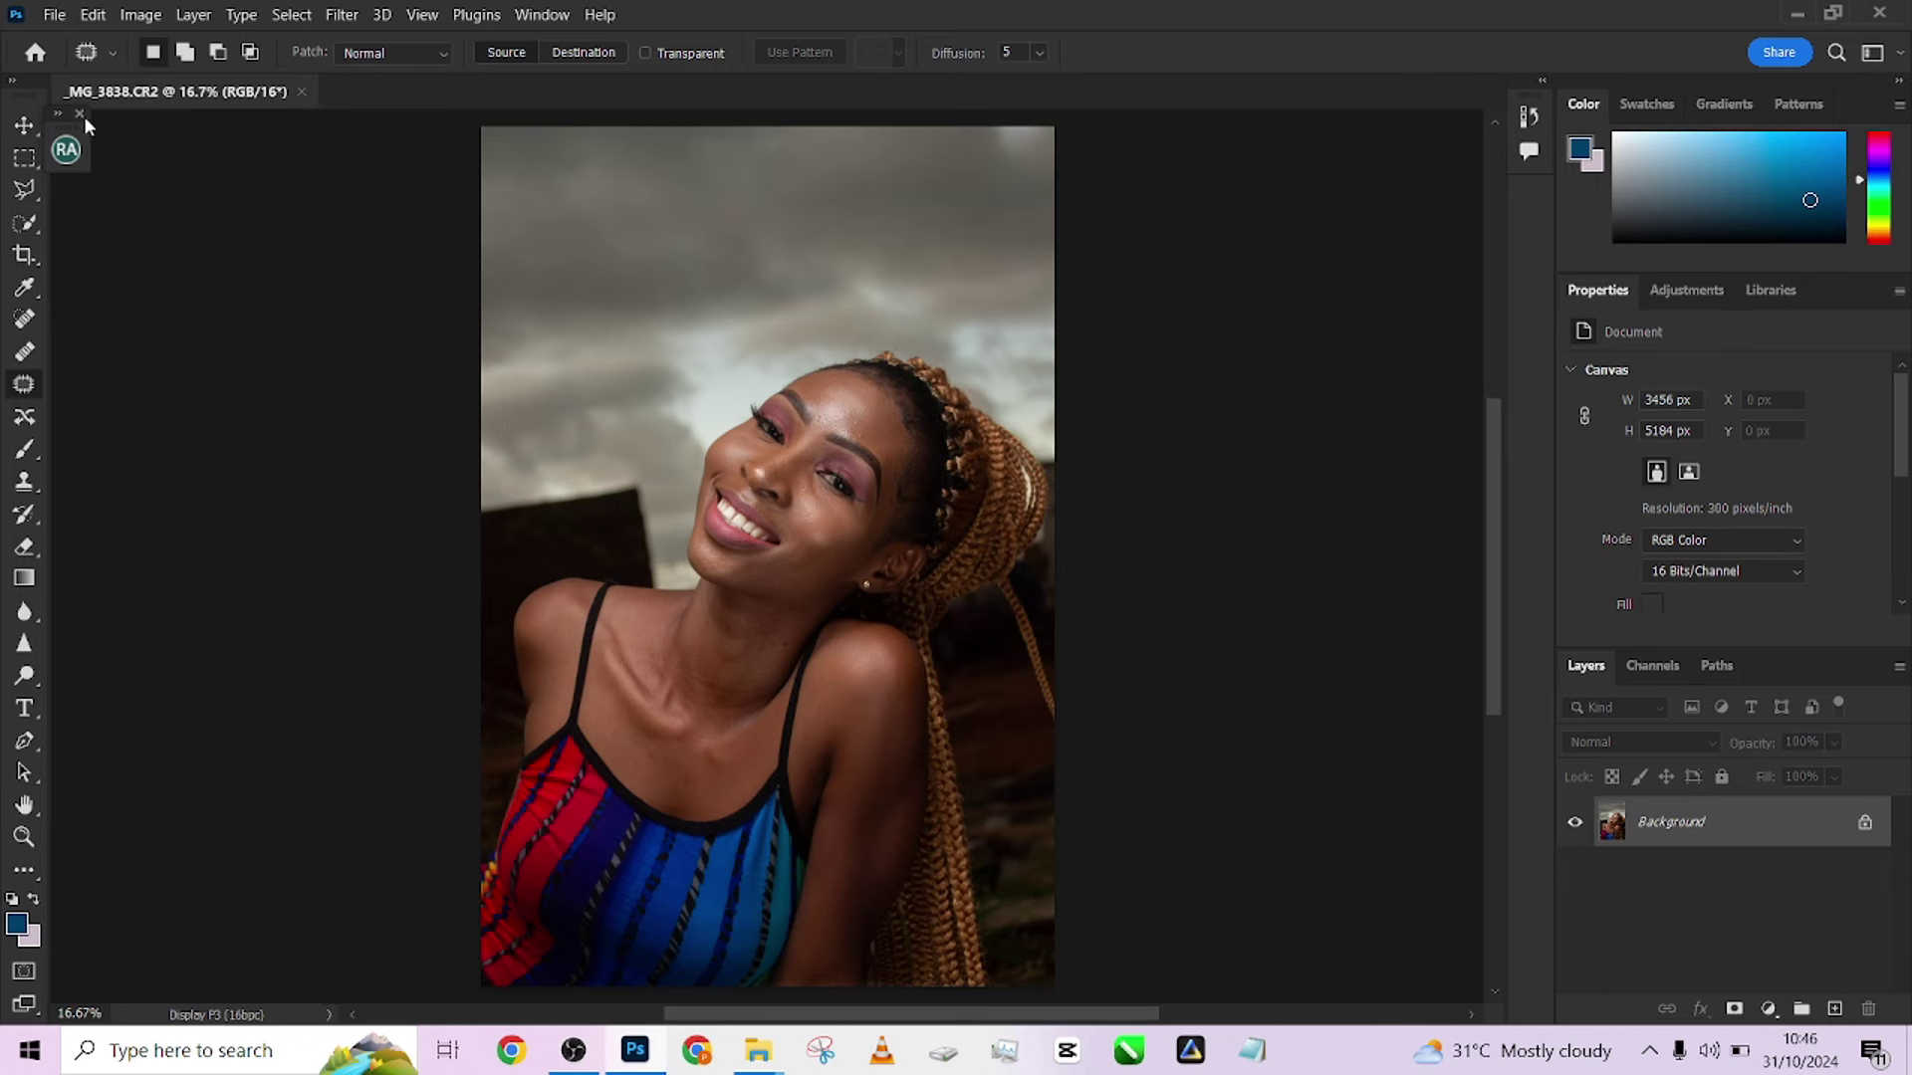
# Expand the Beauty Retouch panel and crop the portrait to a 4:5 (8:10) ratio, shifting the photo slightly upward in the frame
pyautogui.click(65, 149)
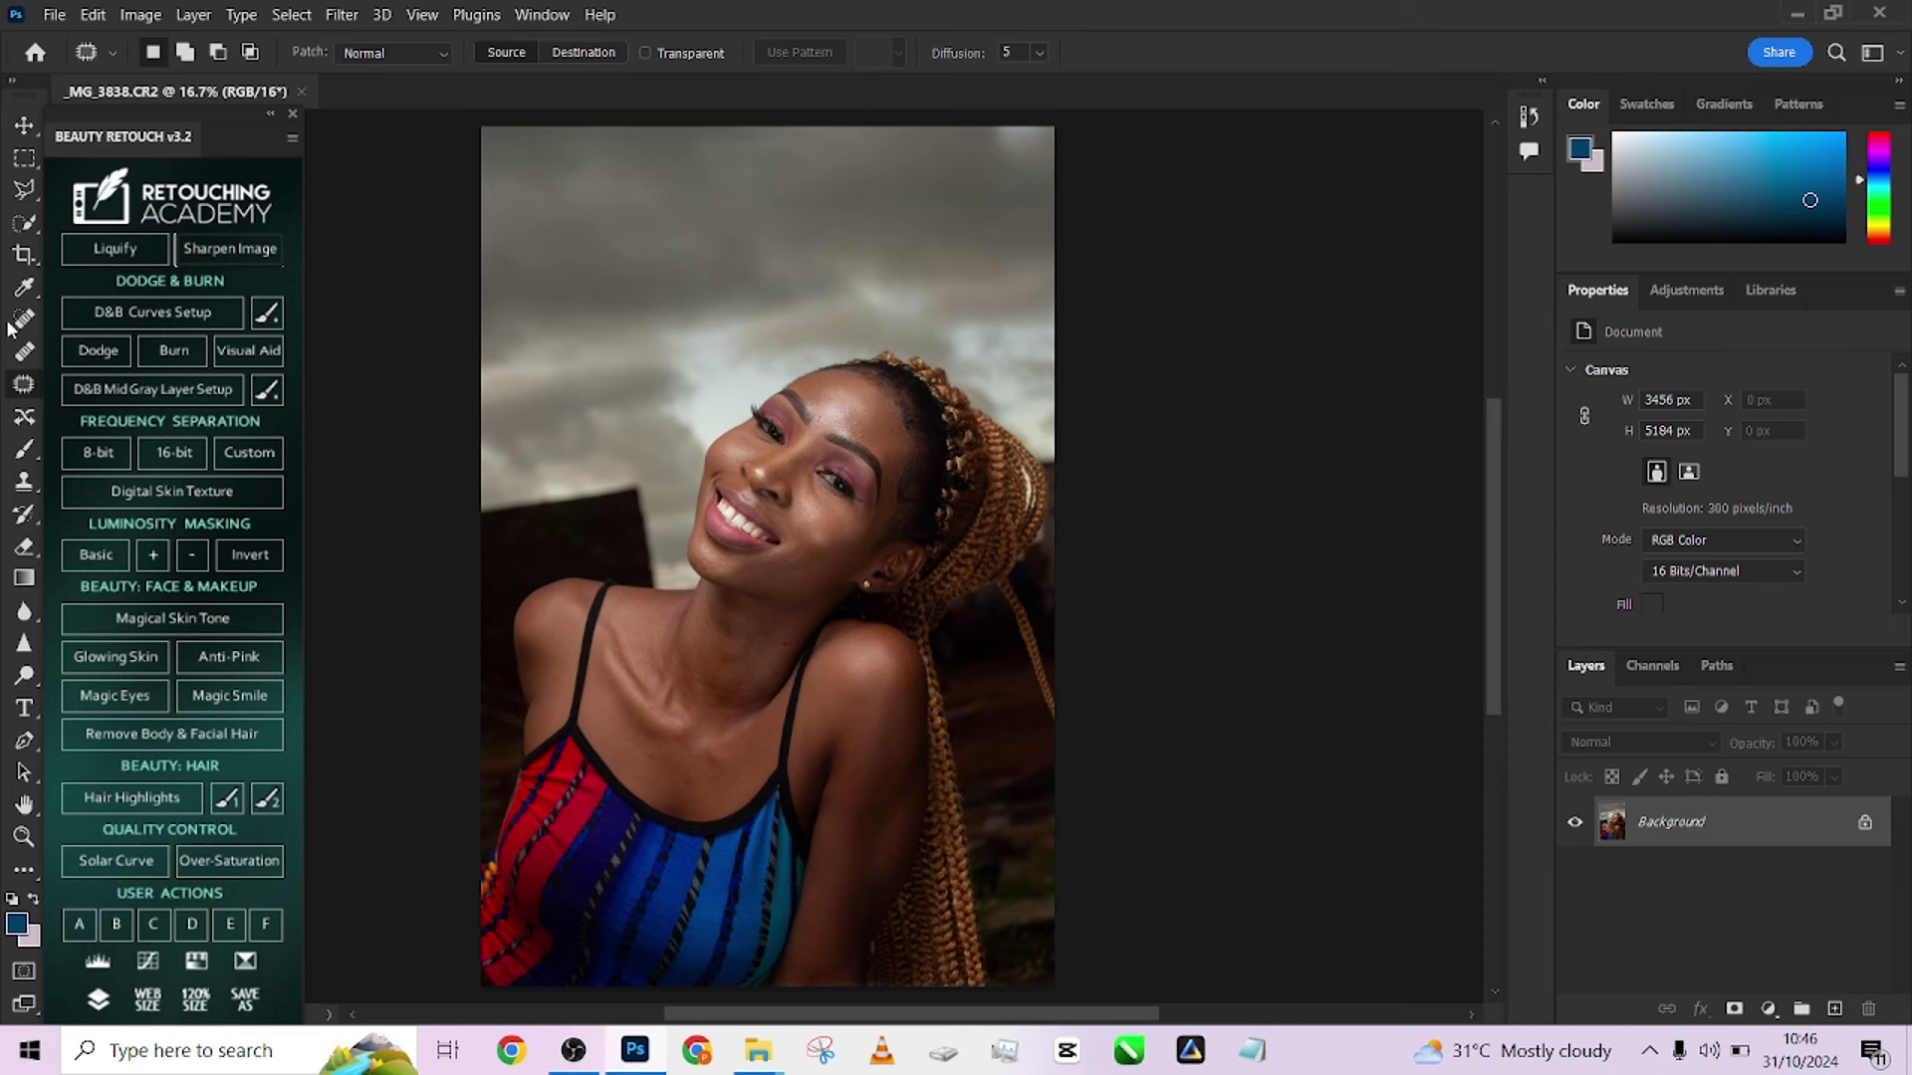
pyautogui.click(24, 254)
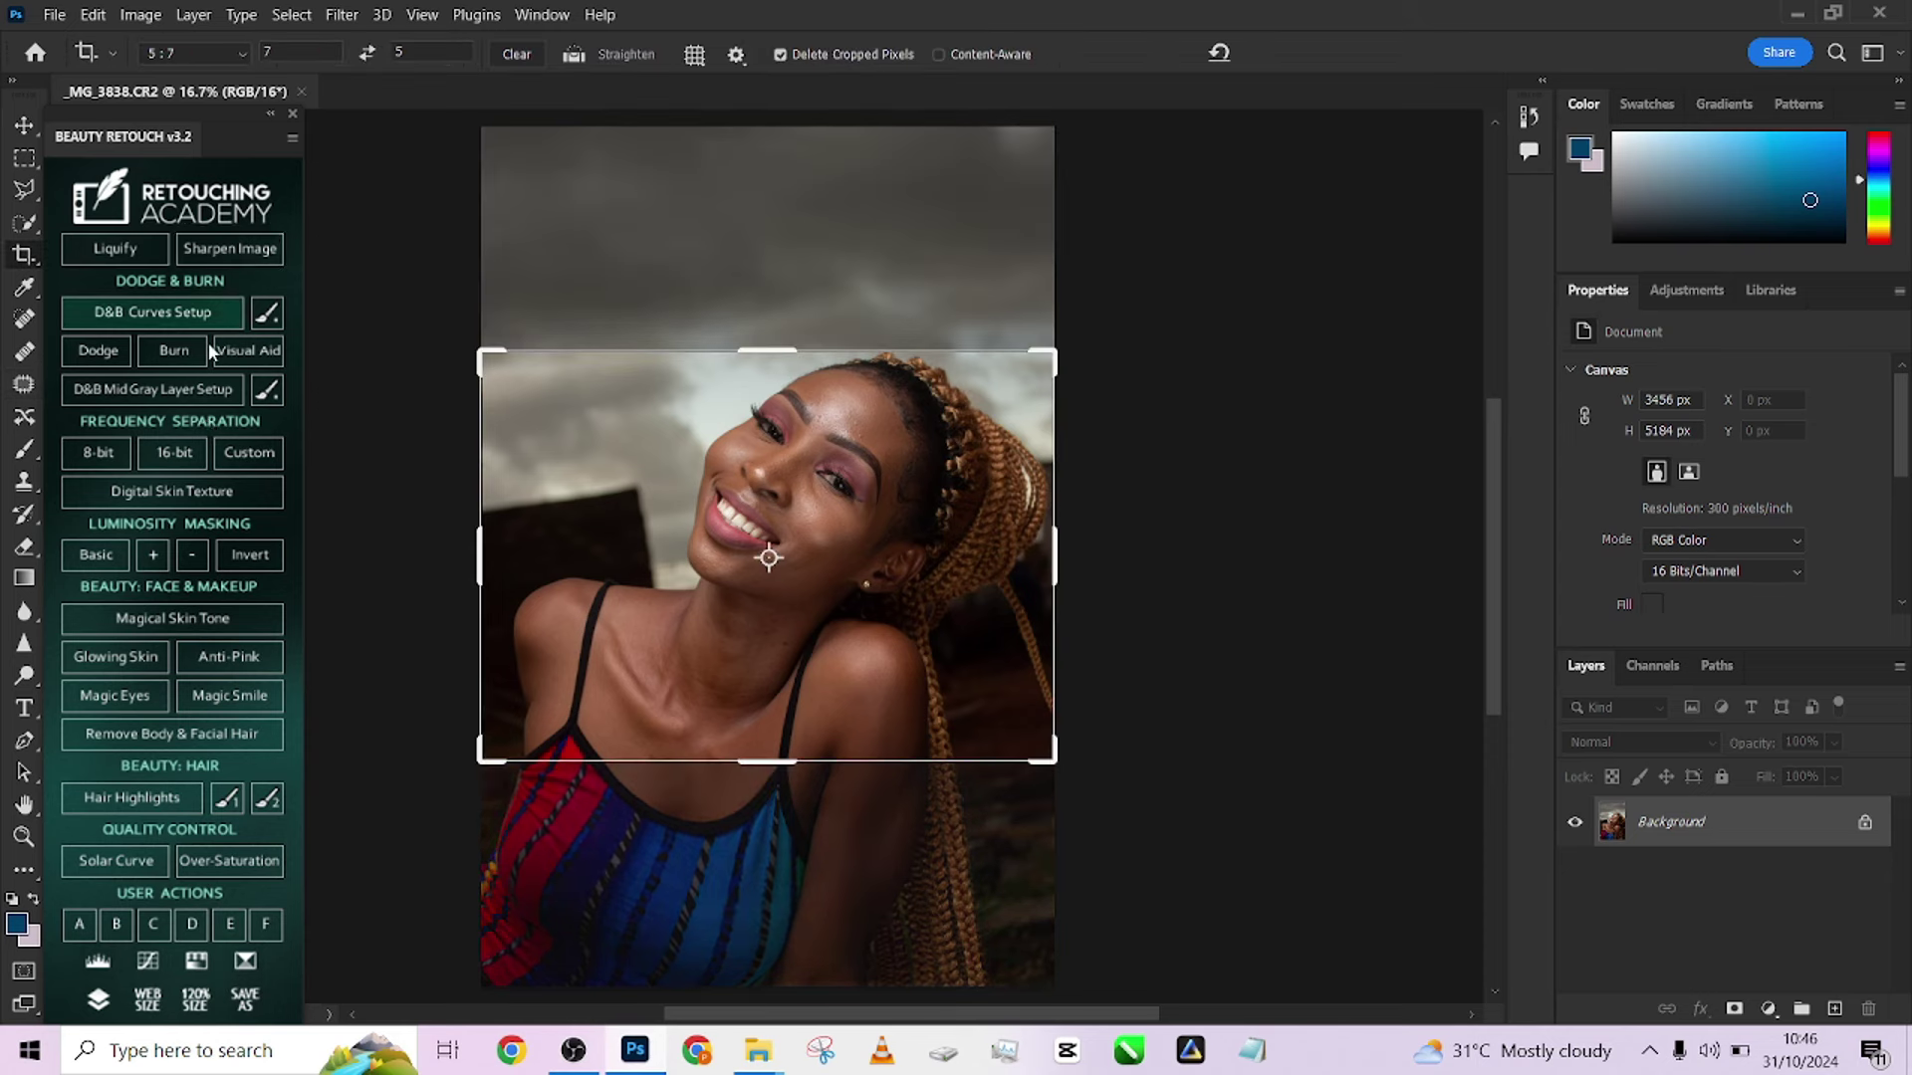
pyautogui.click(242, 53)
pyautogui.click(212, 169)
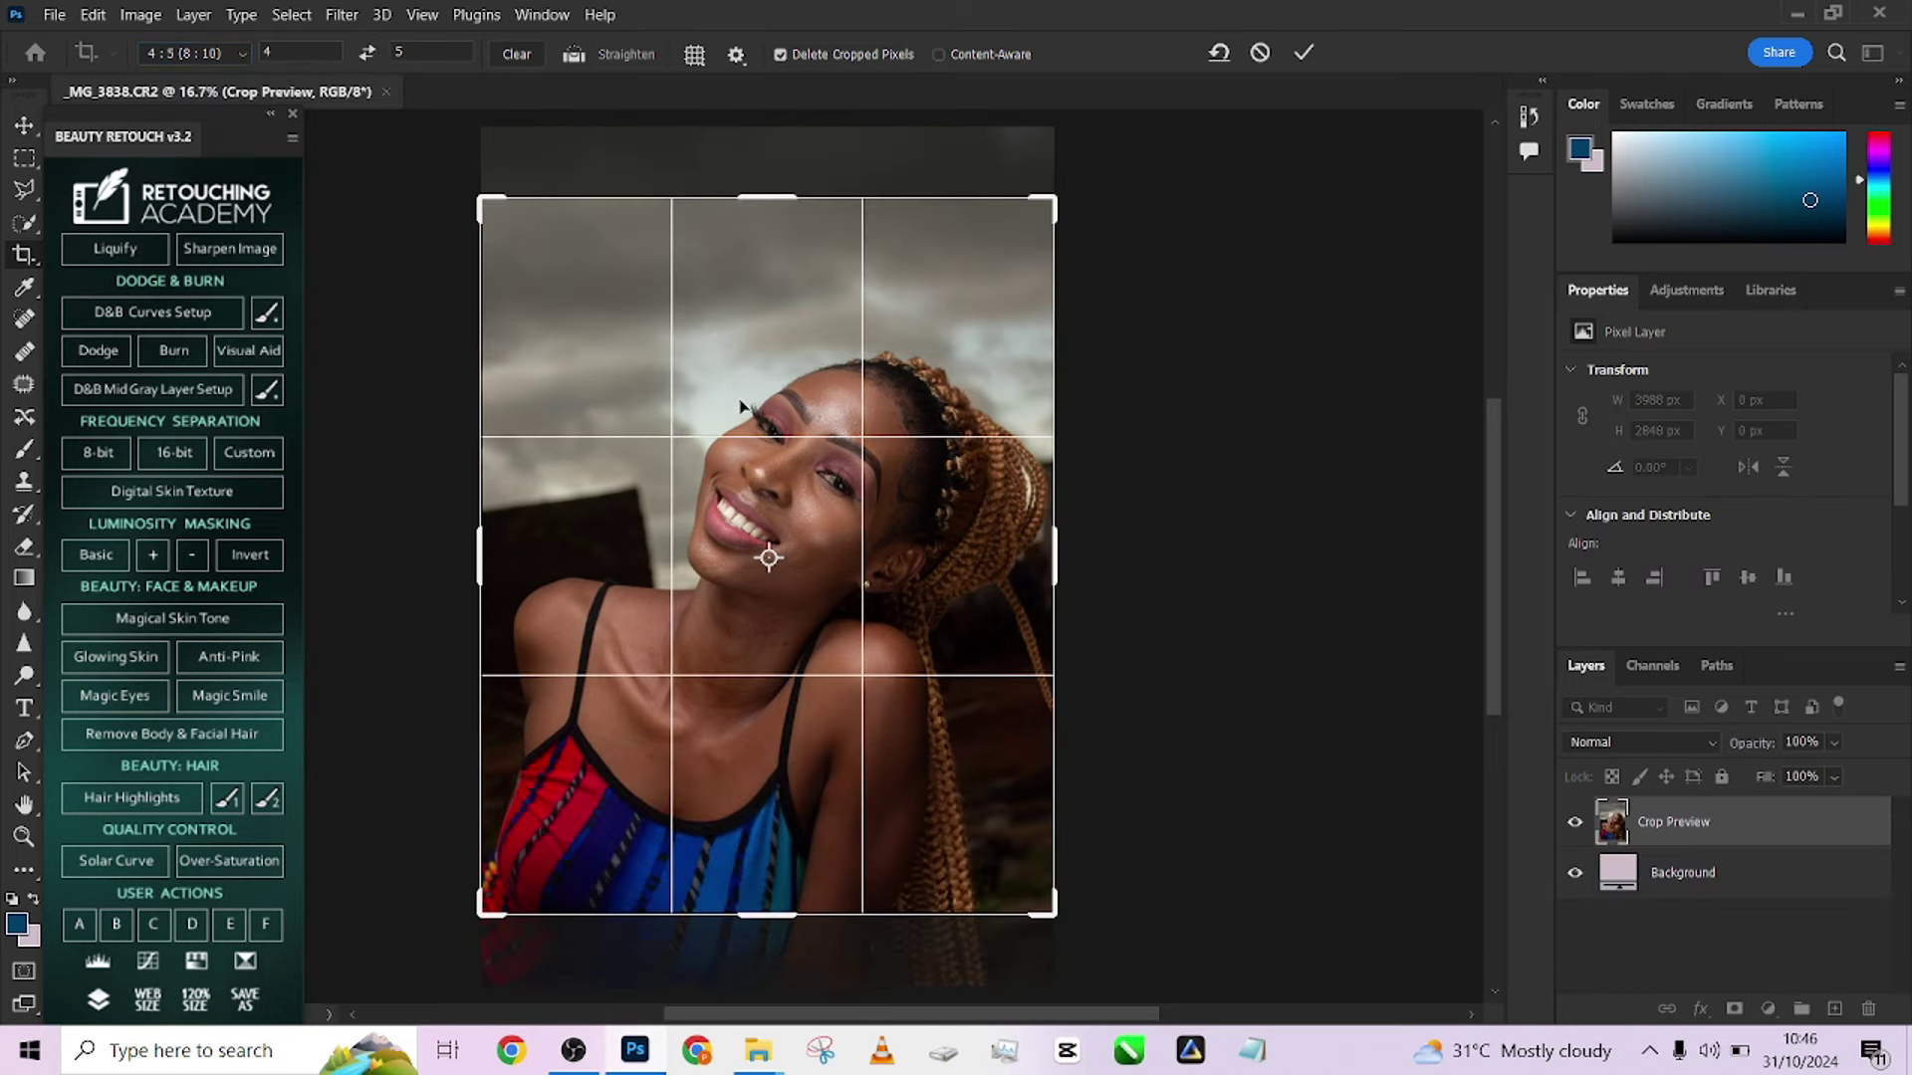
pyautogui.moveTo(749, 410); pyautogui.dragTo(752, 359)
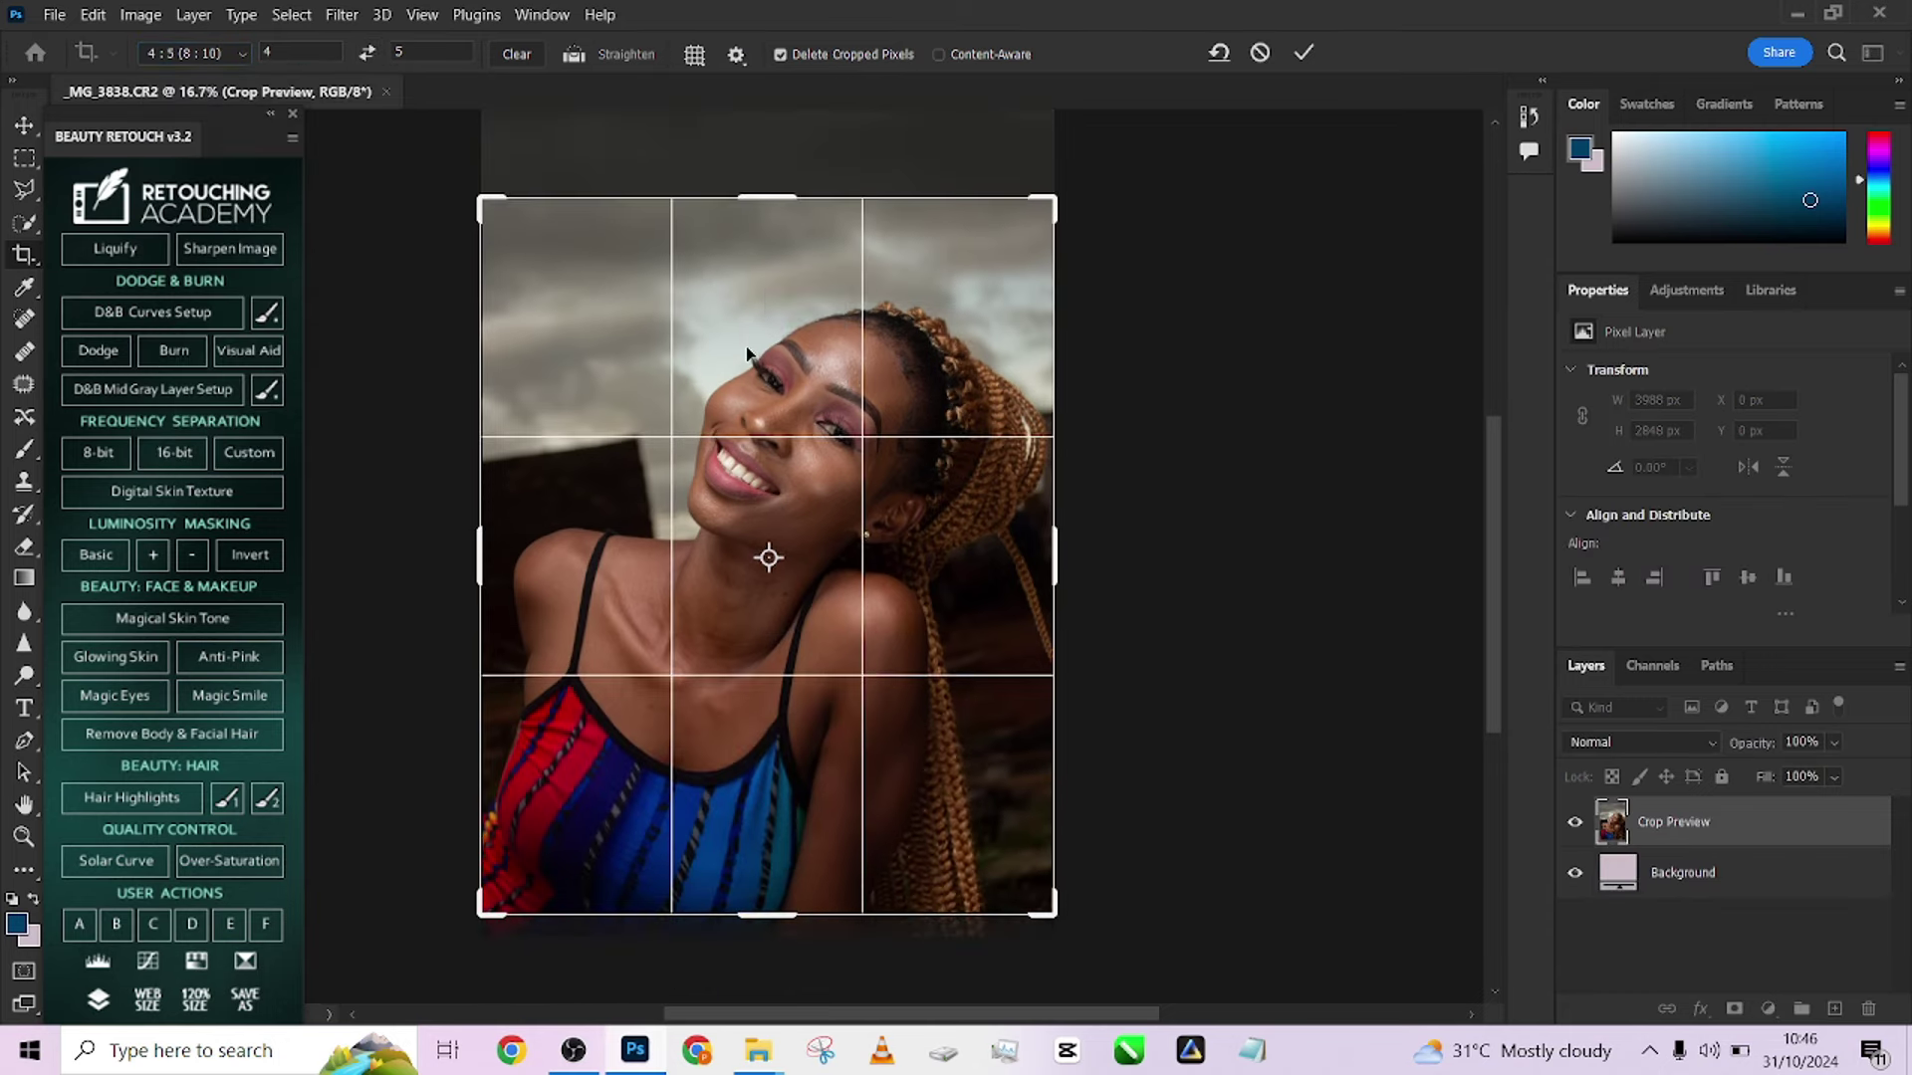
pyautogui.press('Return')
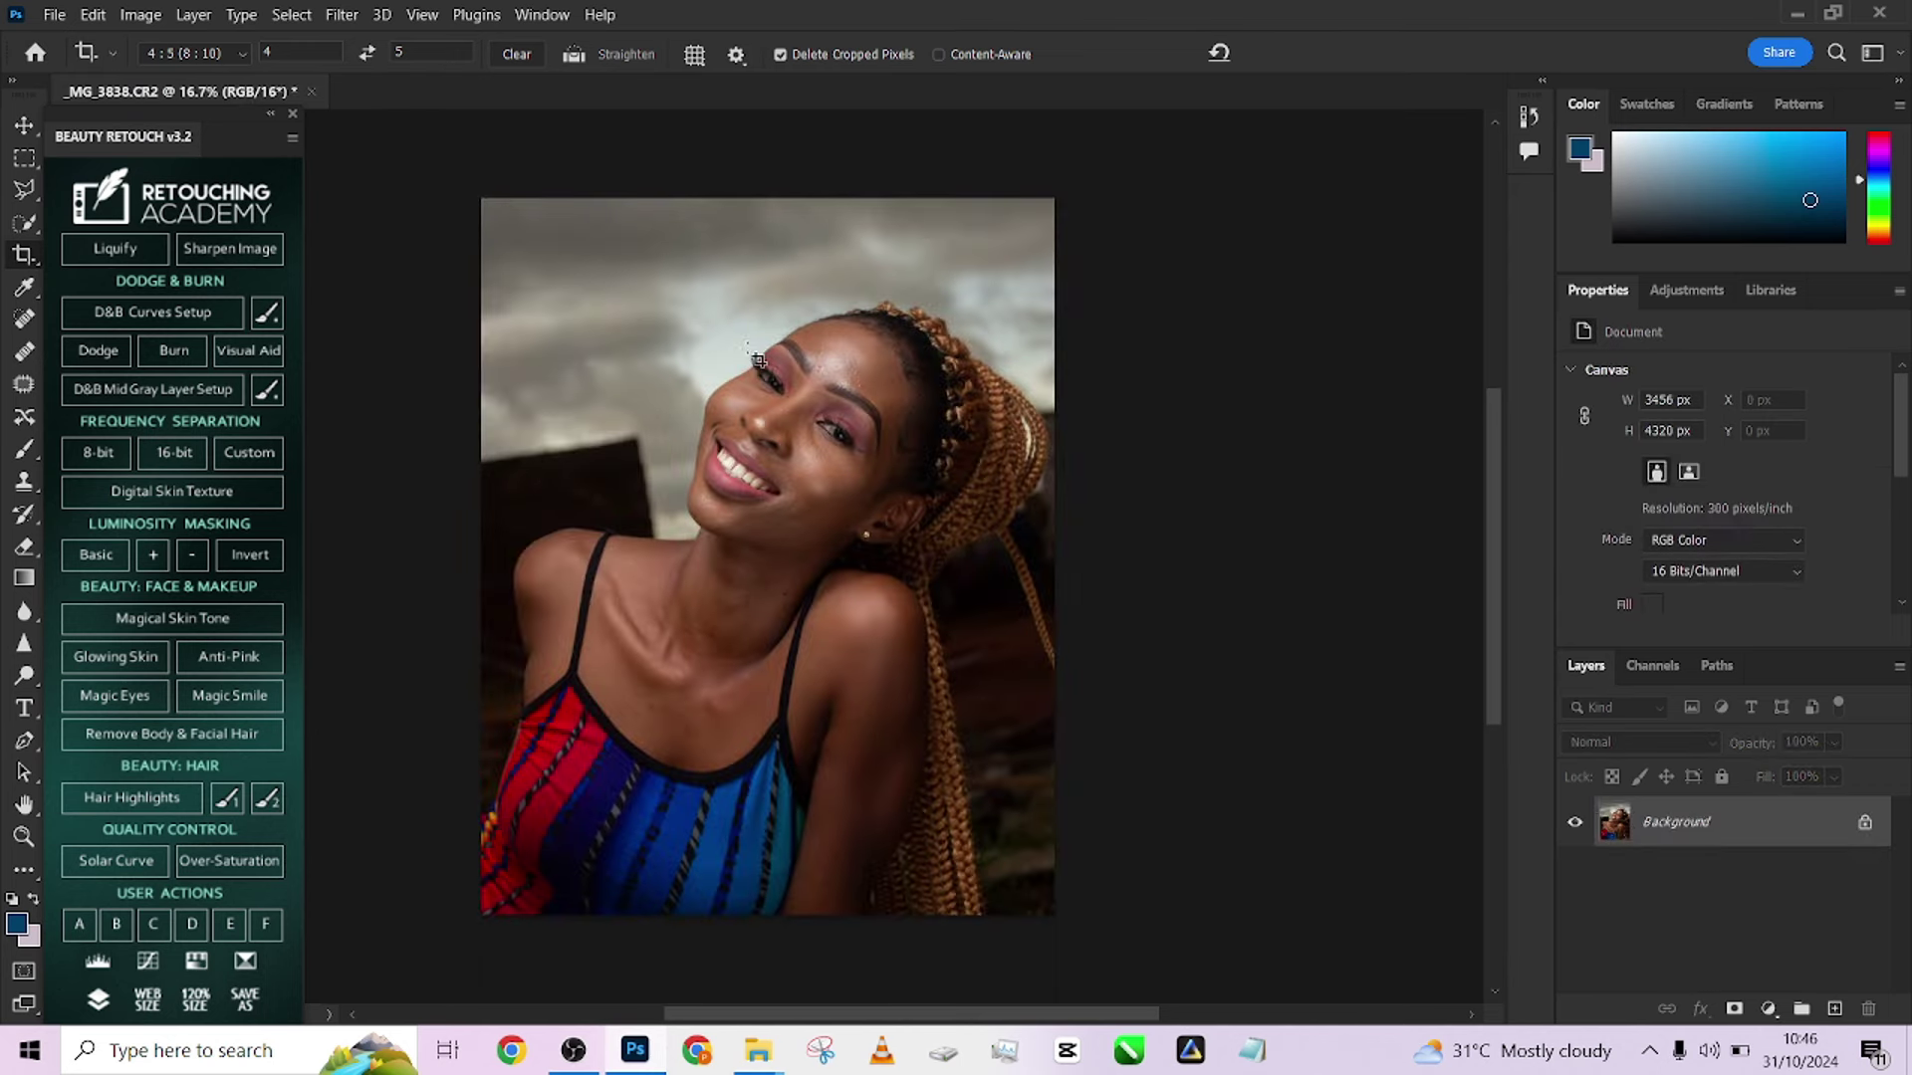
# Add a new empty layer and set the Healing Brush to sample Current & Below
pyautogui.click(1832, 1009)
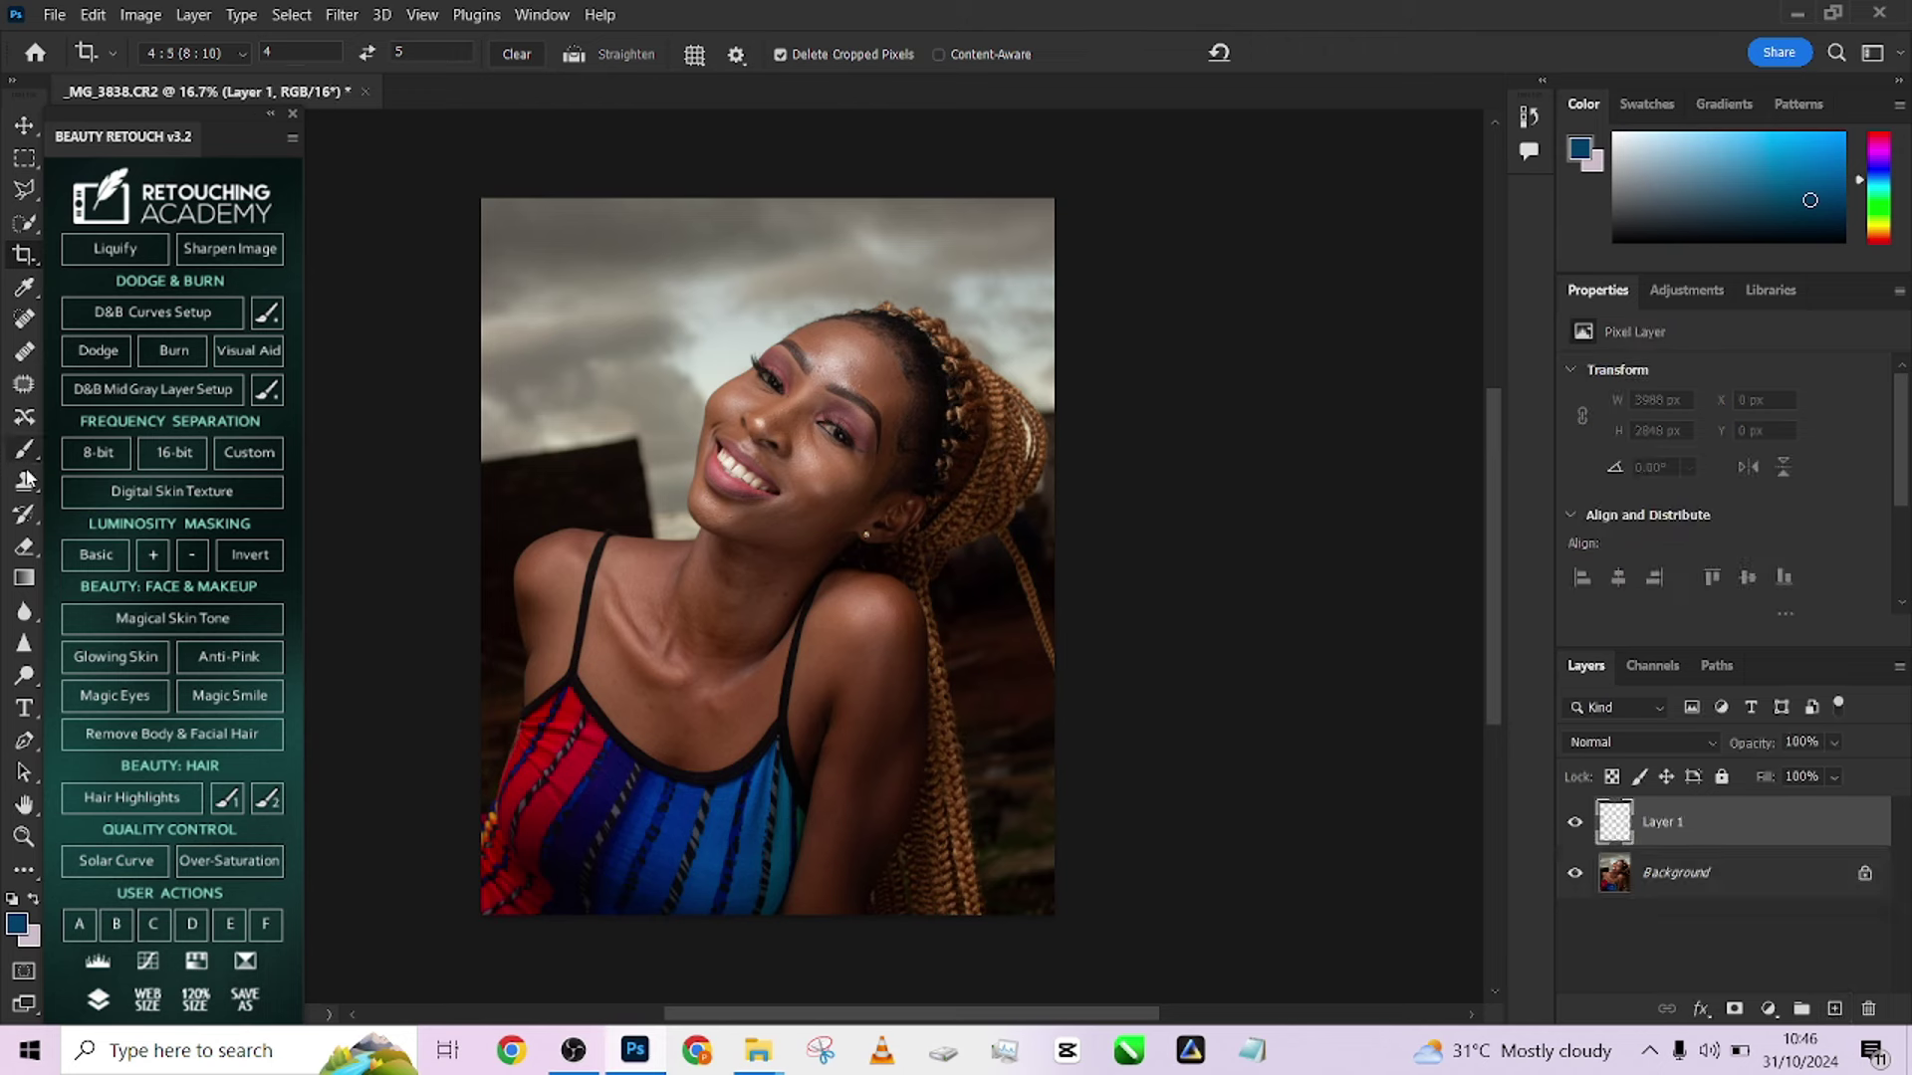
pyautogui.click(22, 352)
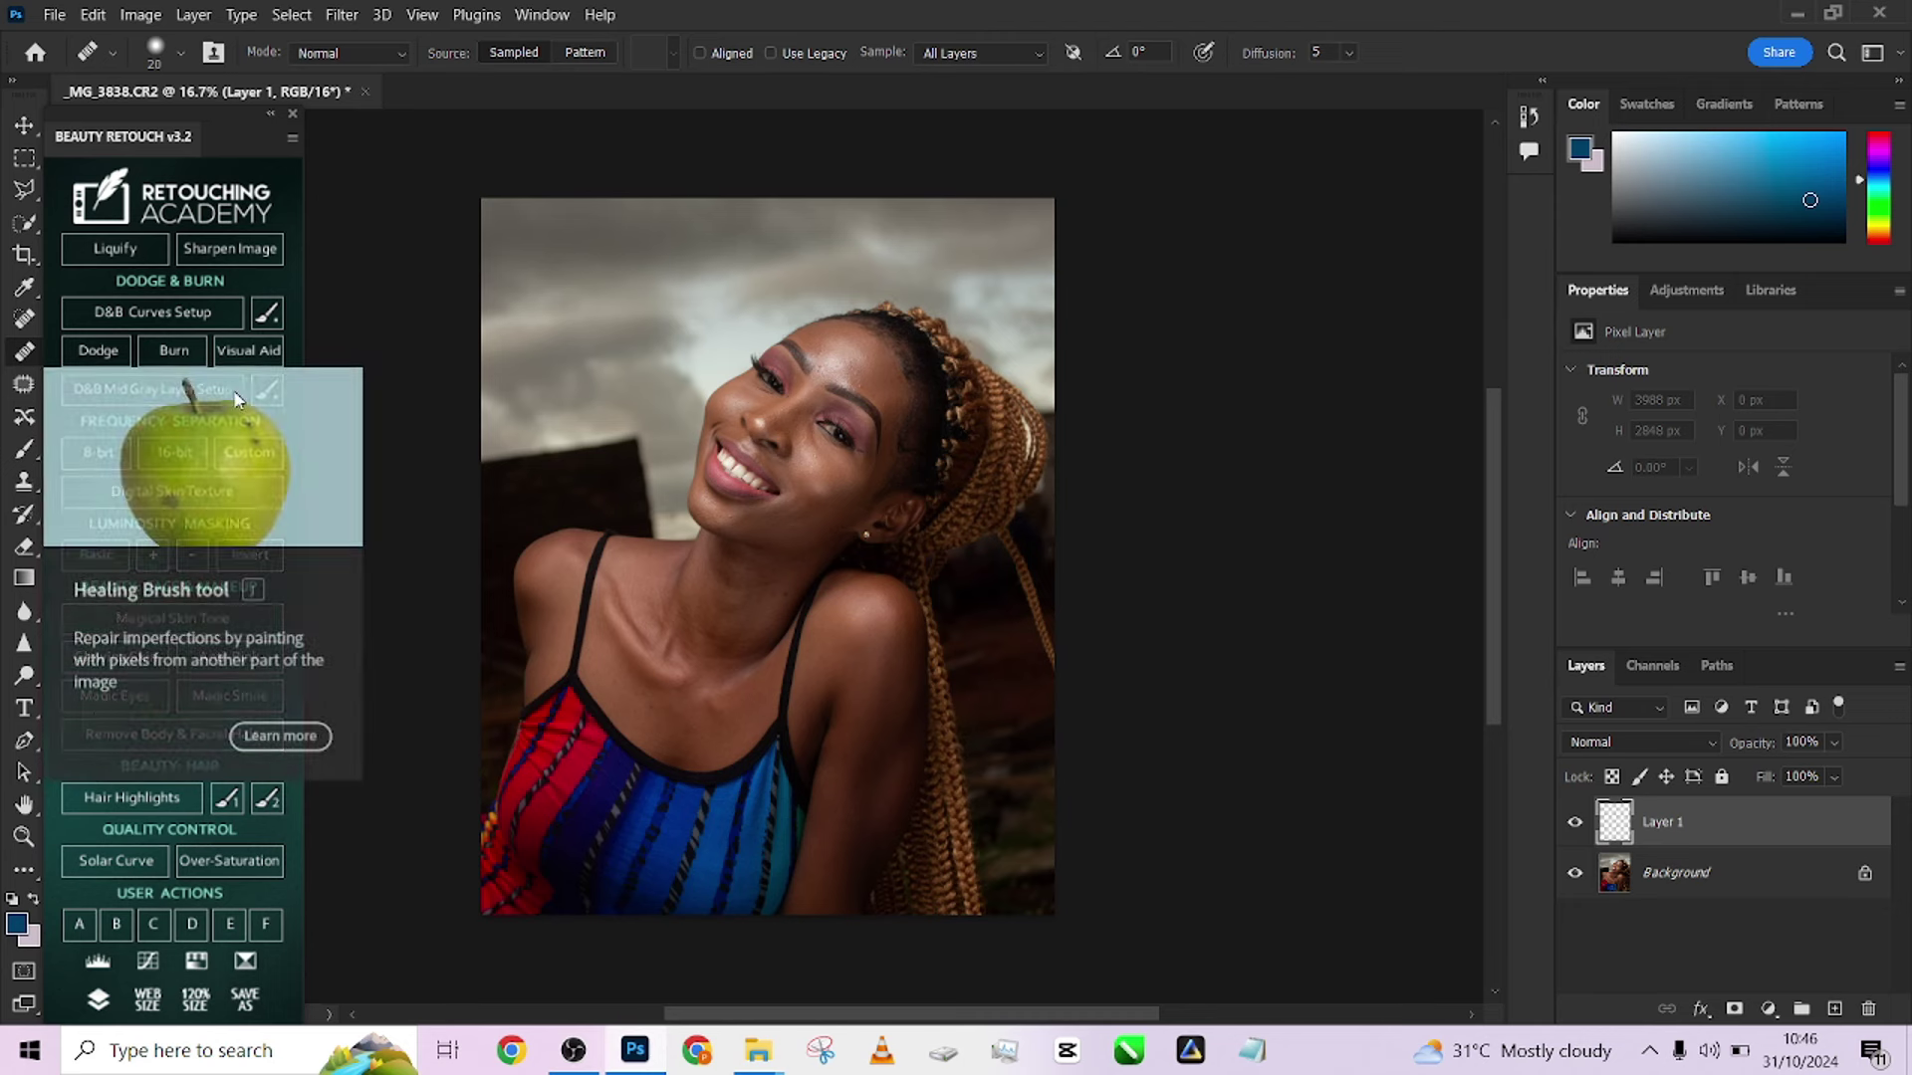
pyautogui.click(1011, 55)
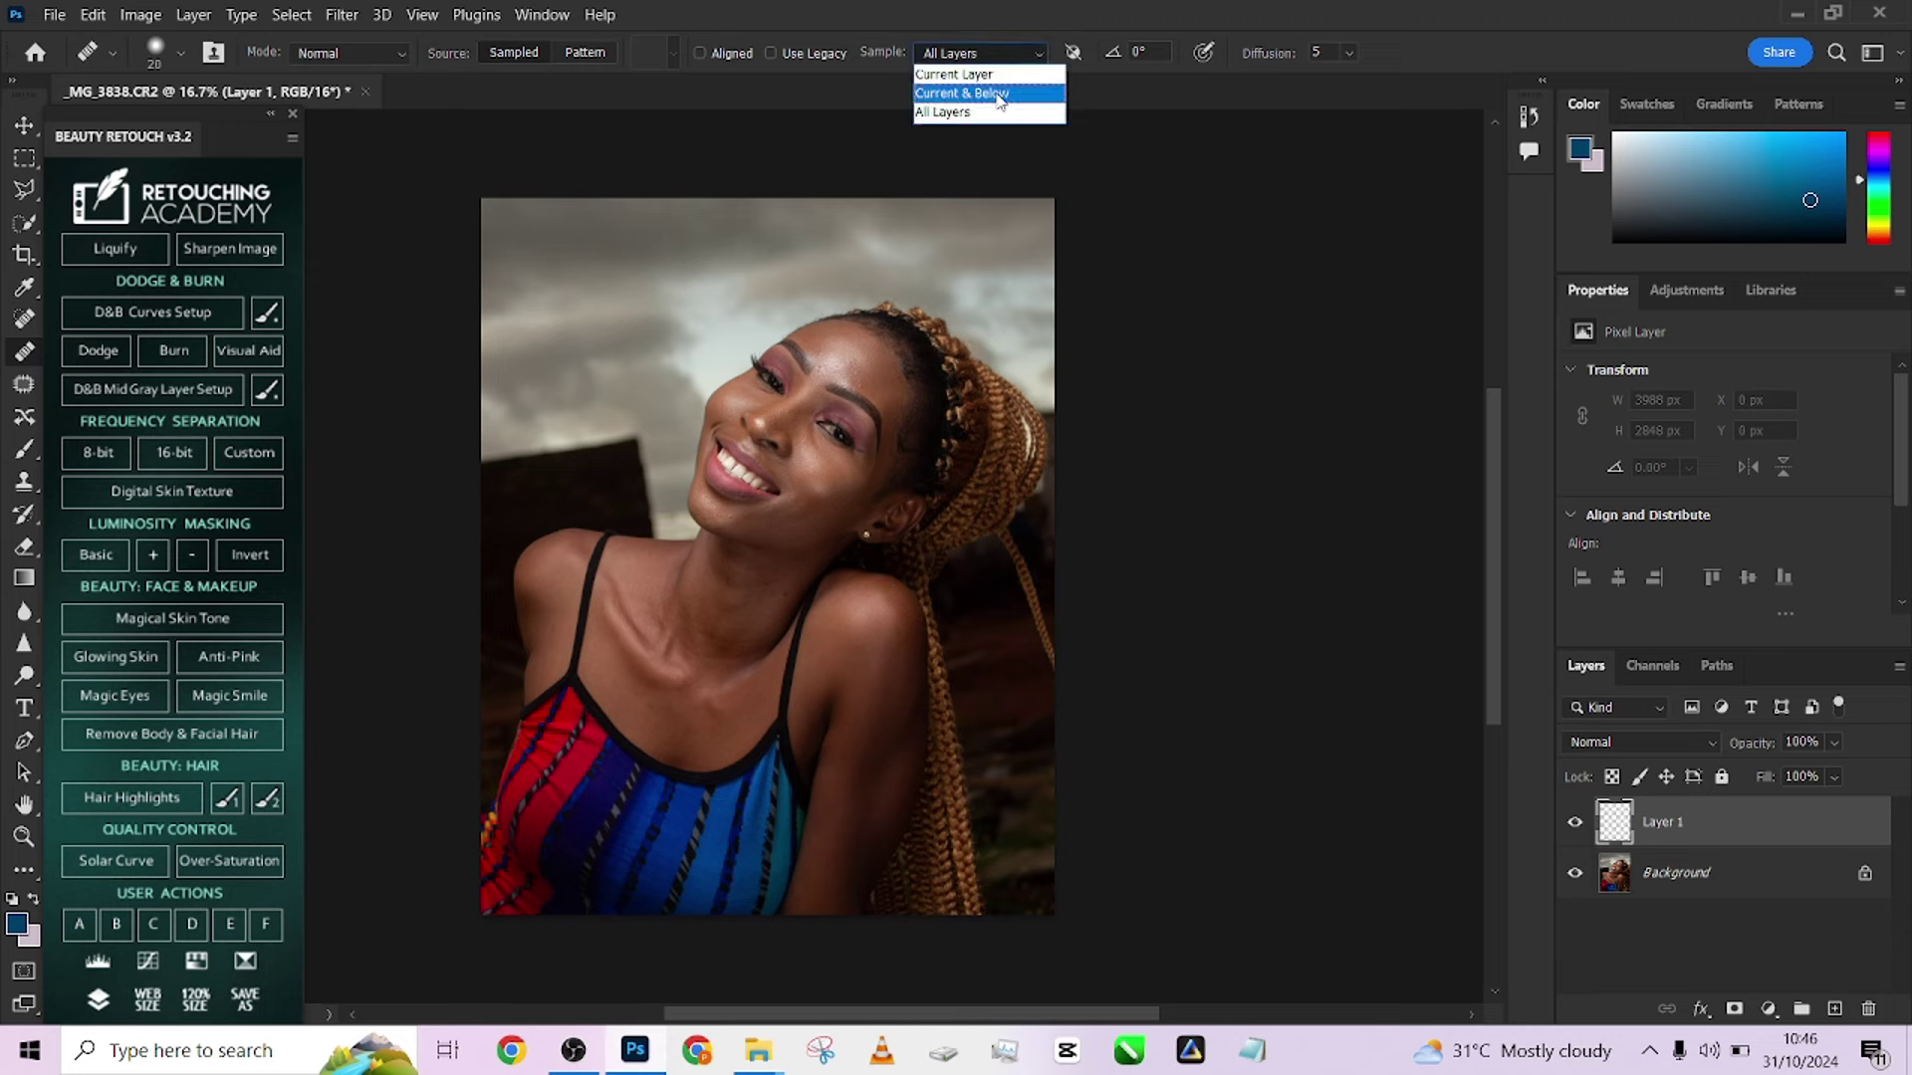
pyautogui.click(996, 97)
# Add a Black & White adjustment layer above the retouching layer and set its Reds to -12
pyautogui.click(1769, 1008)
pyautogui.click(1770, 807)
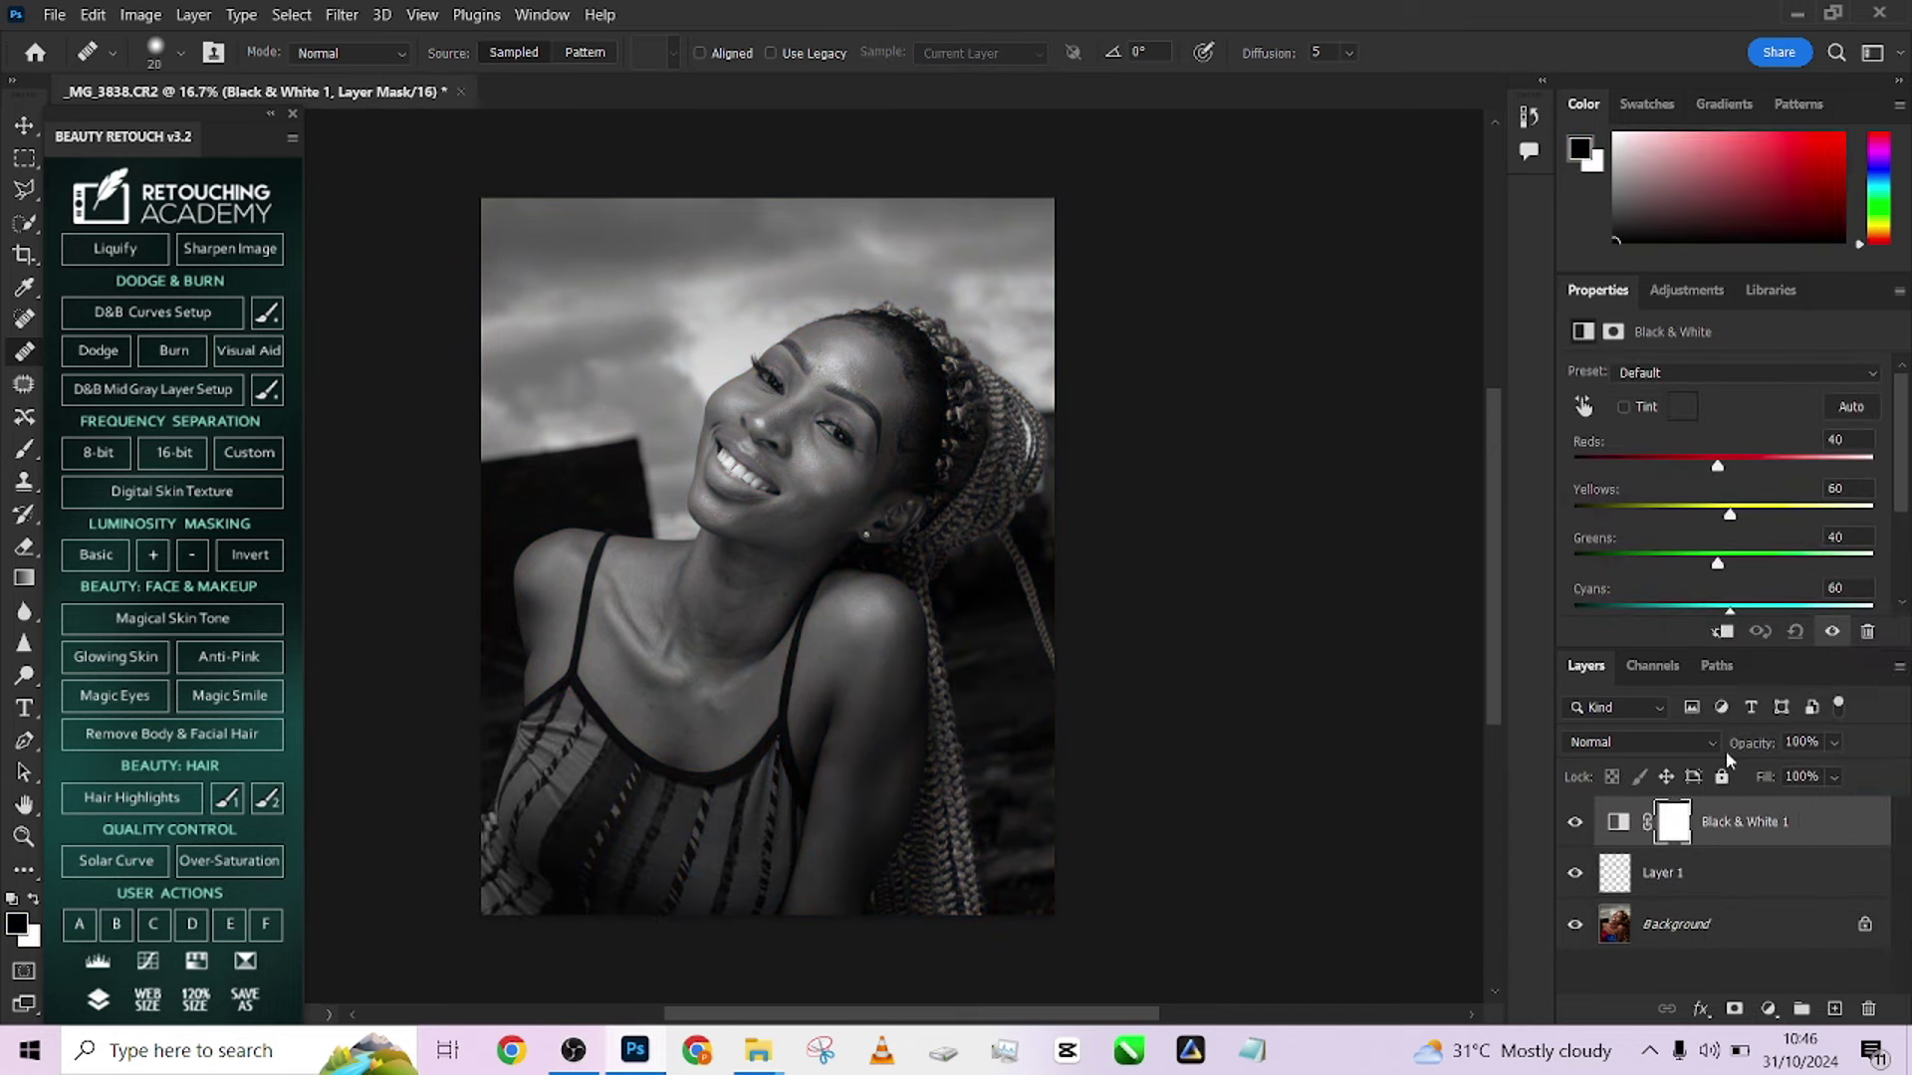
pyautogui.moveTo(1706, 466); pyautogui.dragTo(1688, 465)
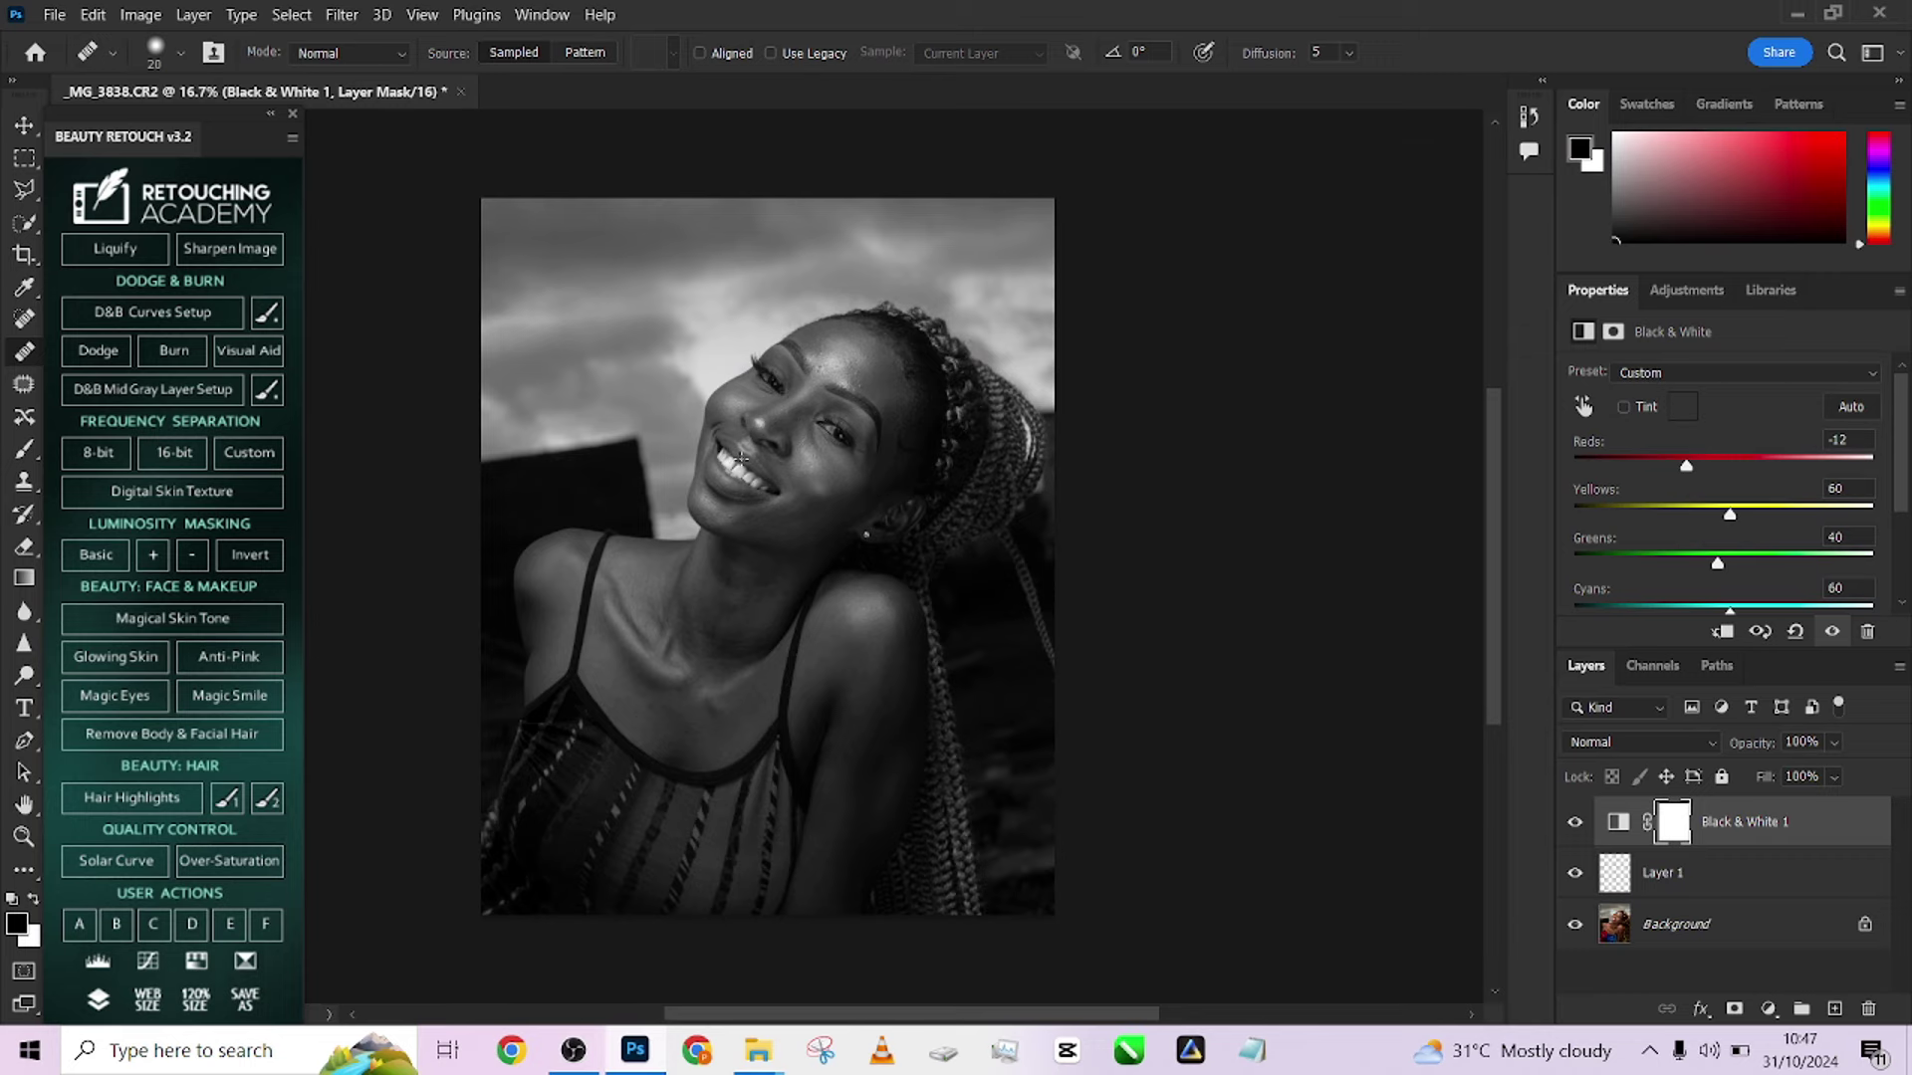
# Heal the forehead bumps and the spots around the brow on Layer 1, with the Healing Brush sampling Current & Below
pyautogui.moveTo(749, 460); pyautogui.dragTo(845, 666)
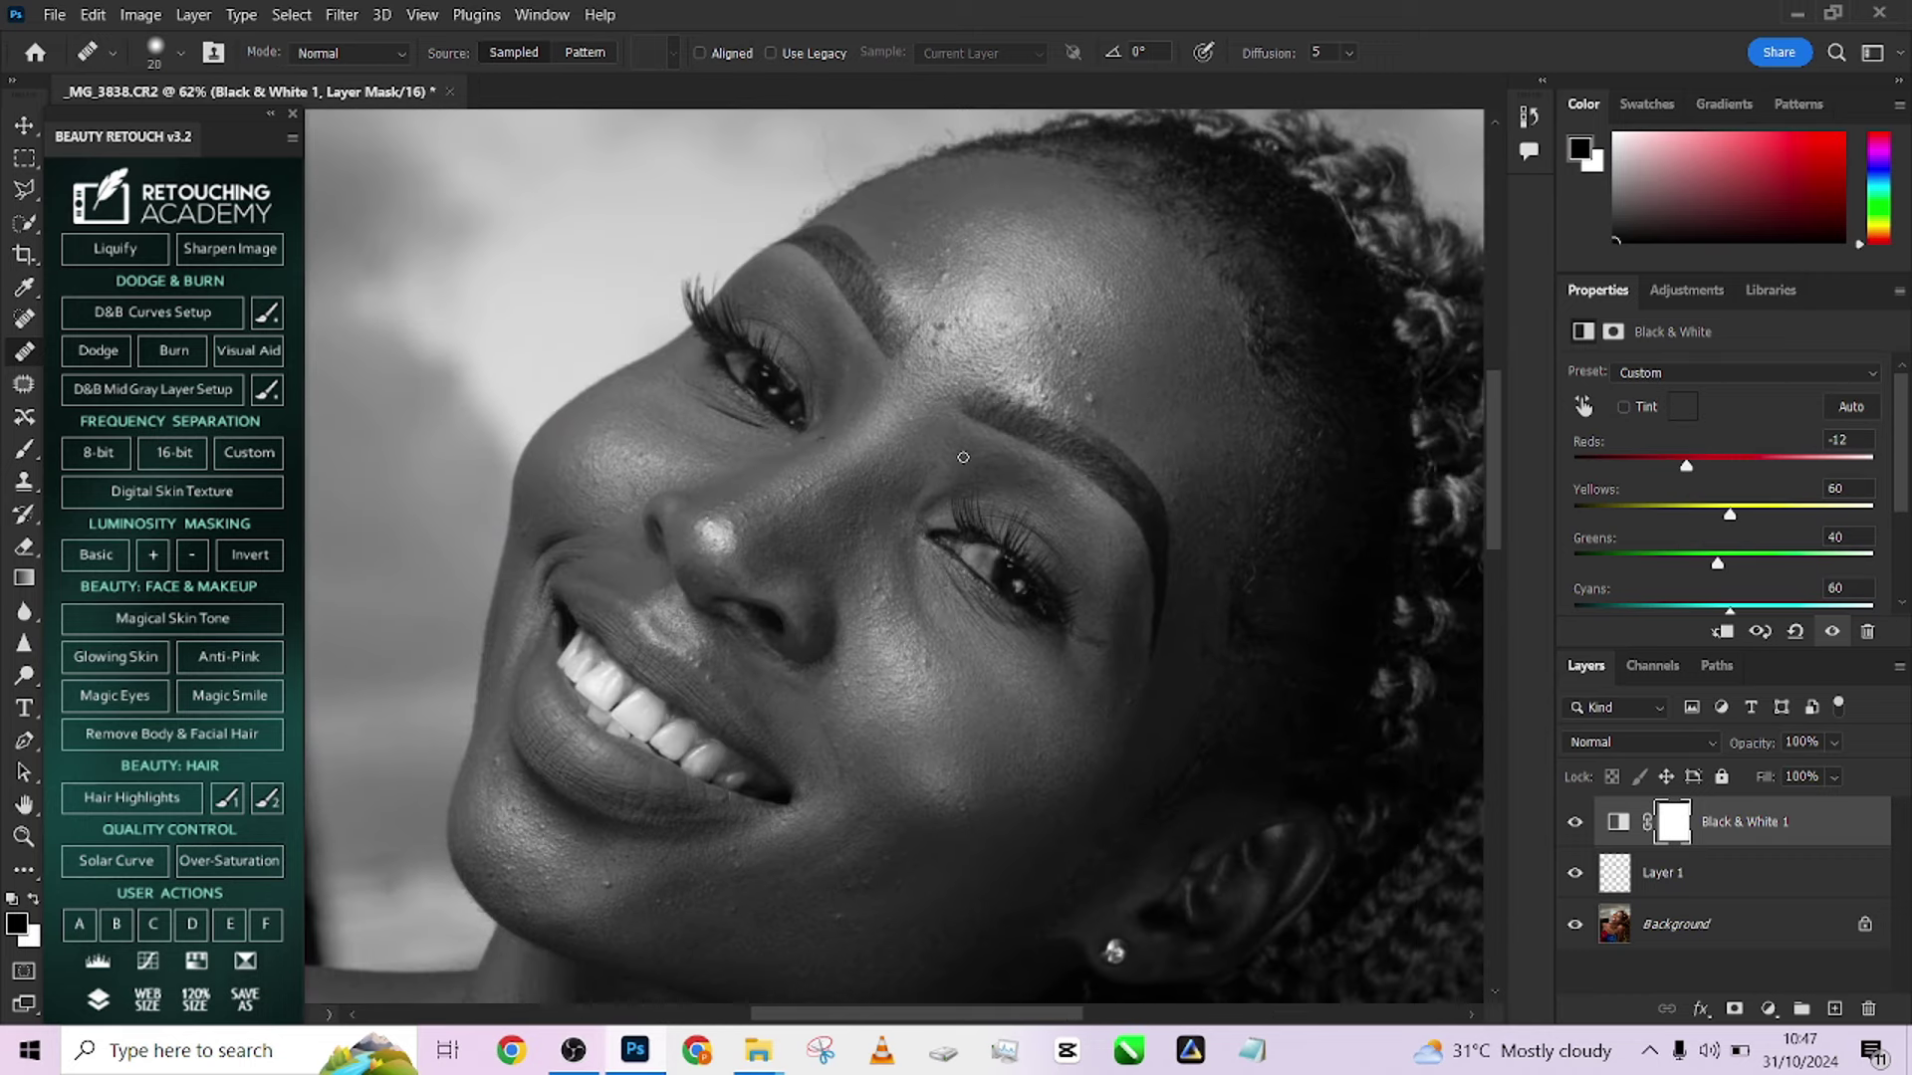
pyautogui.click(1722, 880)
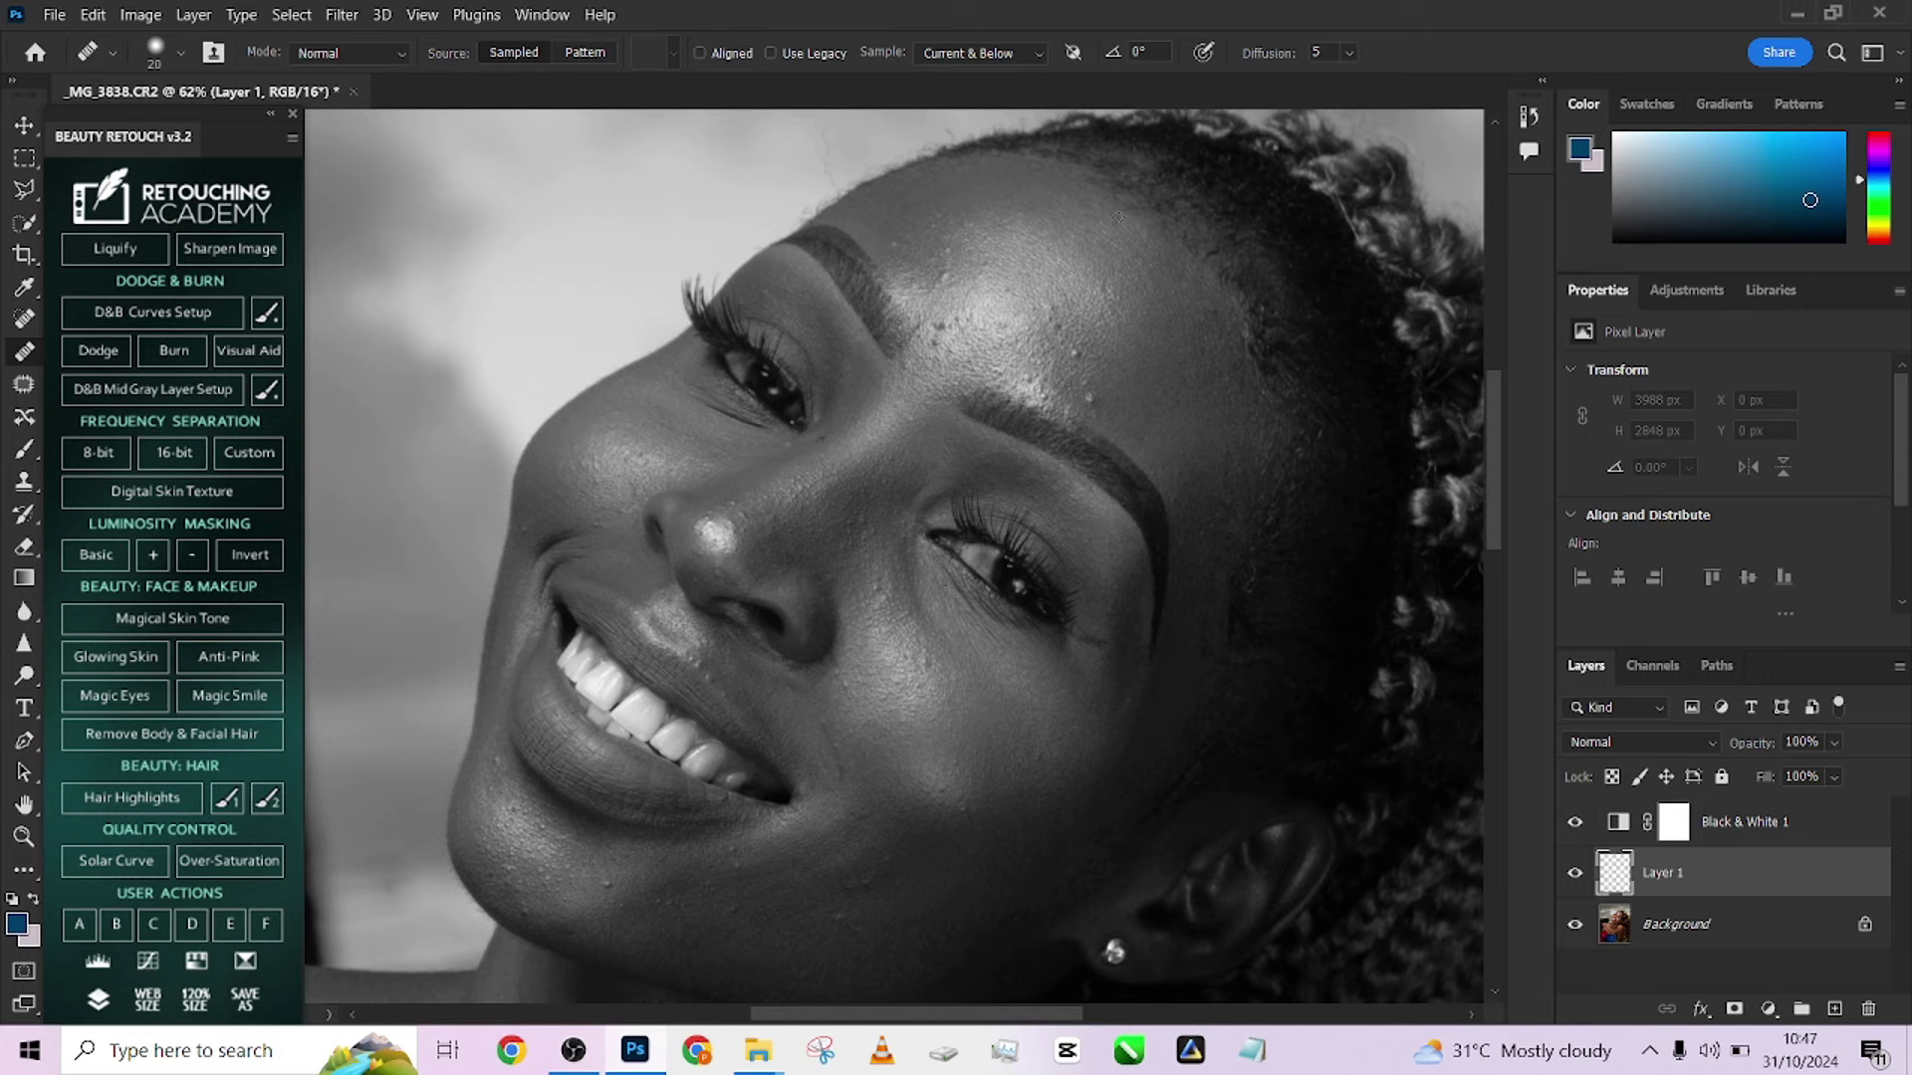
pyautogui.scroll(3, 1112, 383)
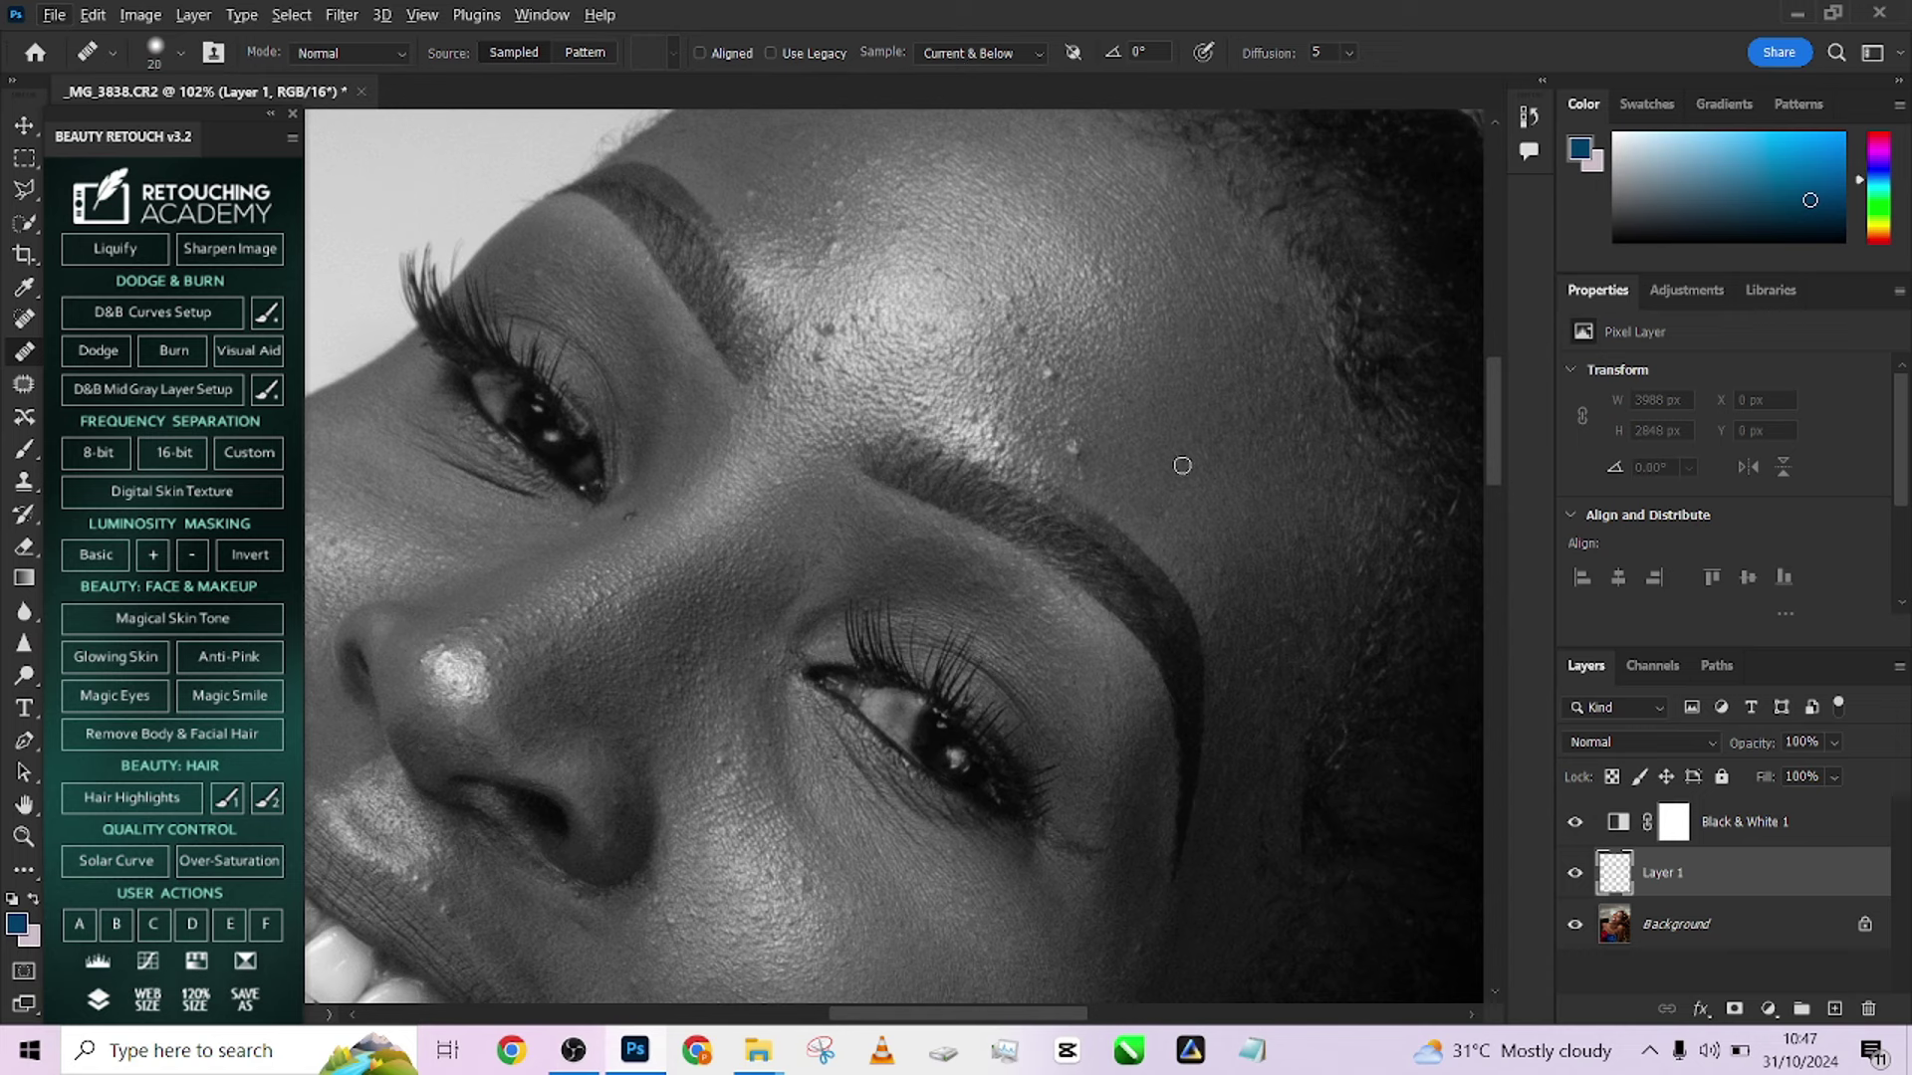
pyautogui.click(945, 54)
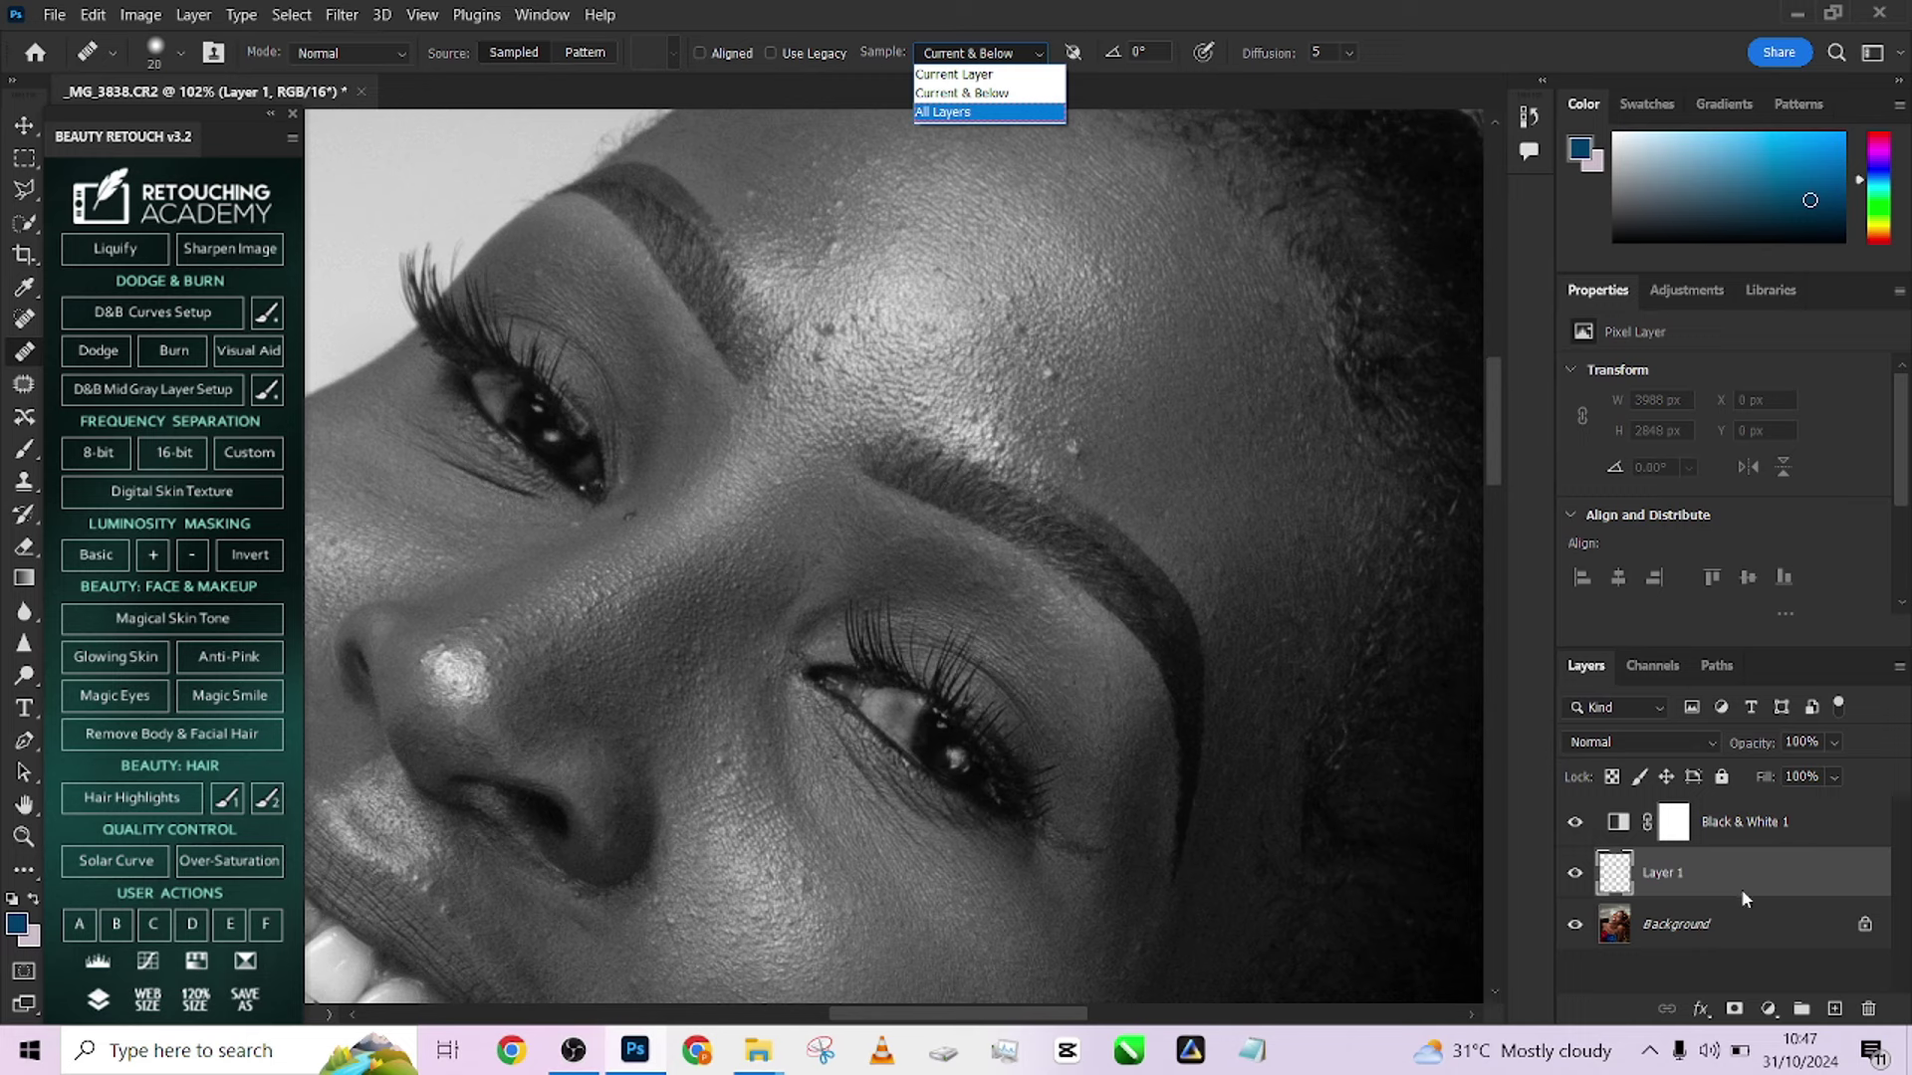
pyautogui.click(979, 93)
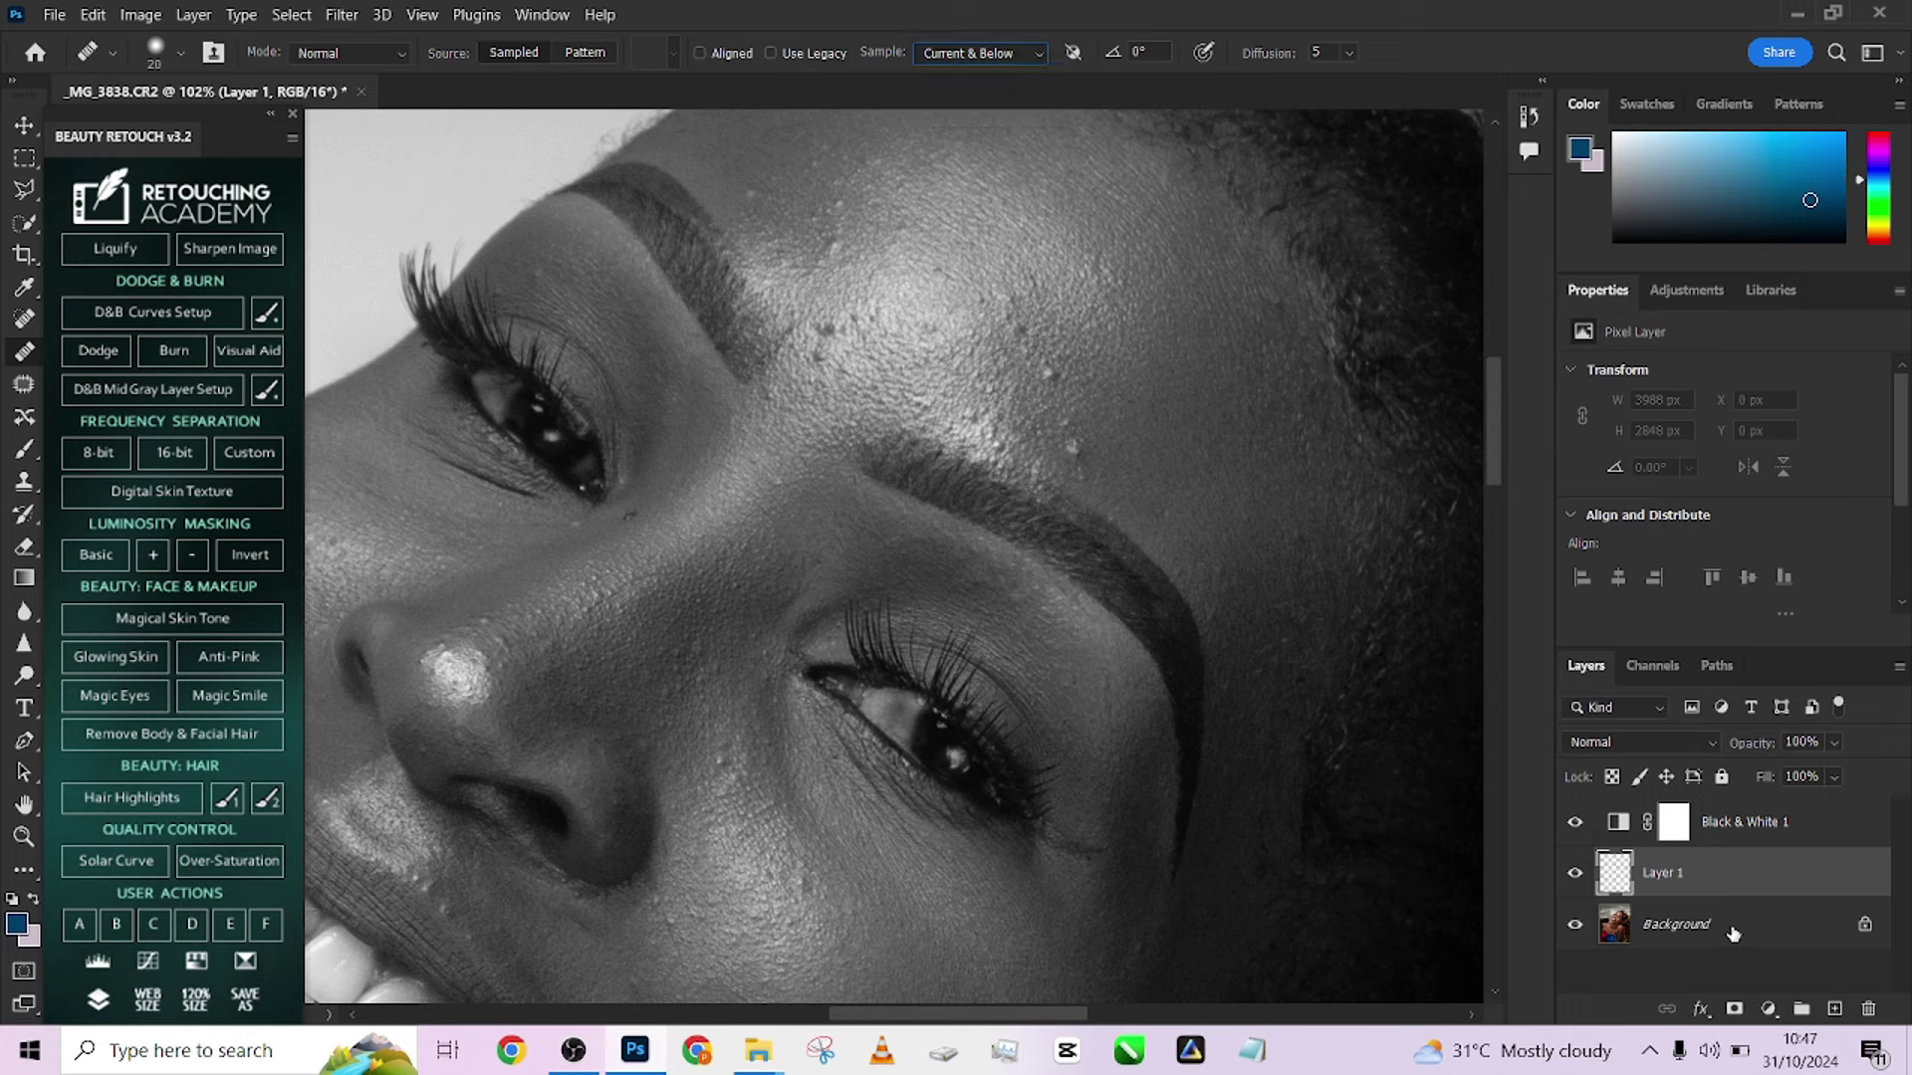
pyautogui.keyDown('alt'); pyautogui.click(1112, 418); pyautogui.keyUp('alt')
pyautogui.click(1071, 447)
pyautogui.click(1047, 374)
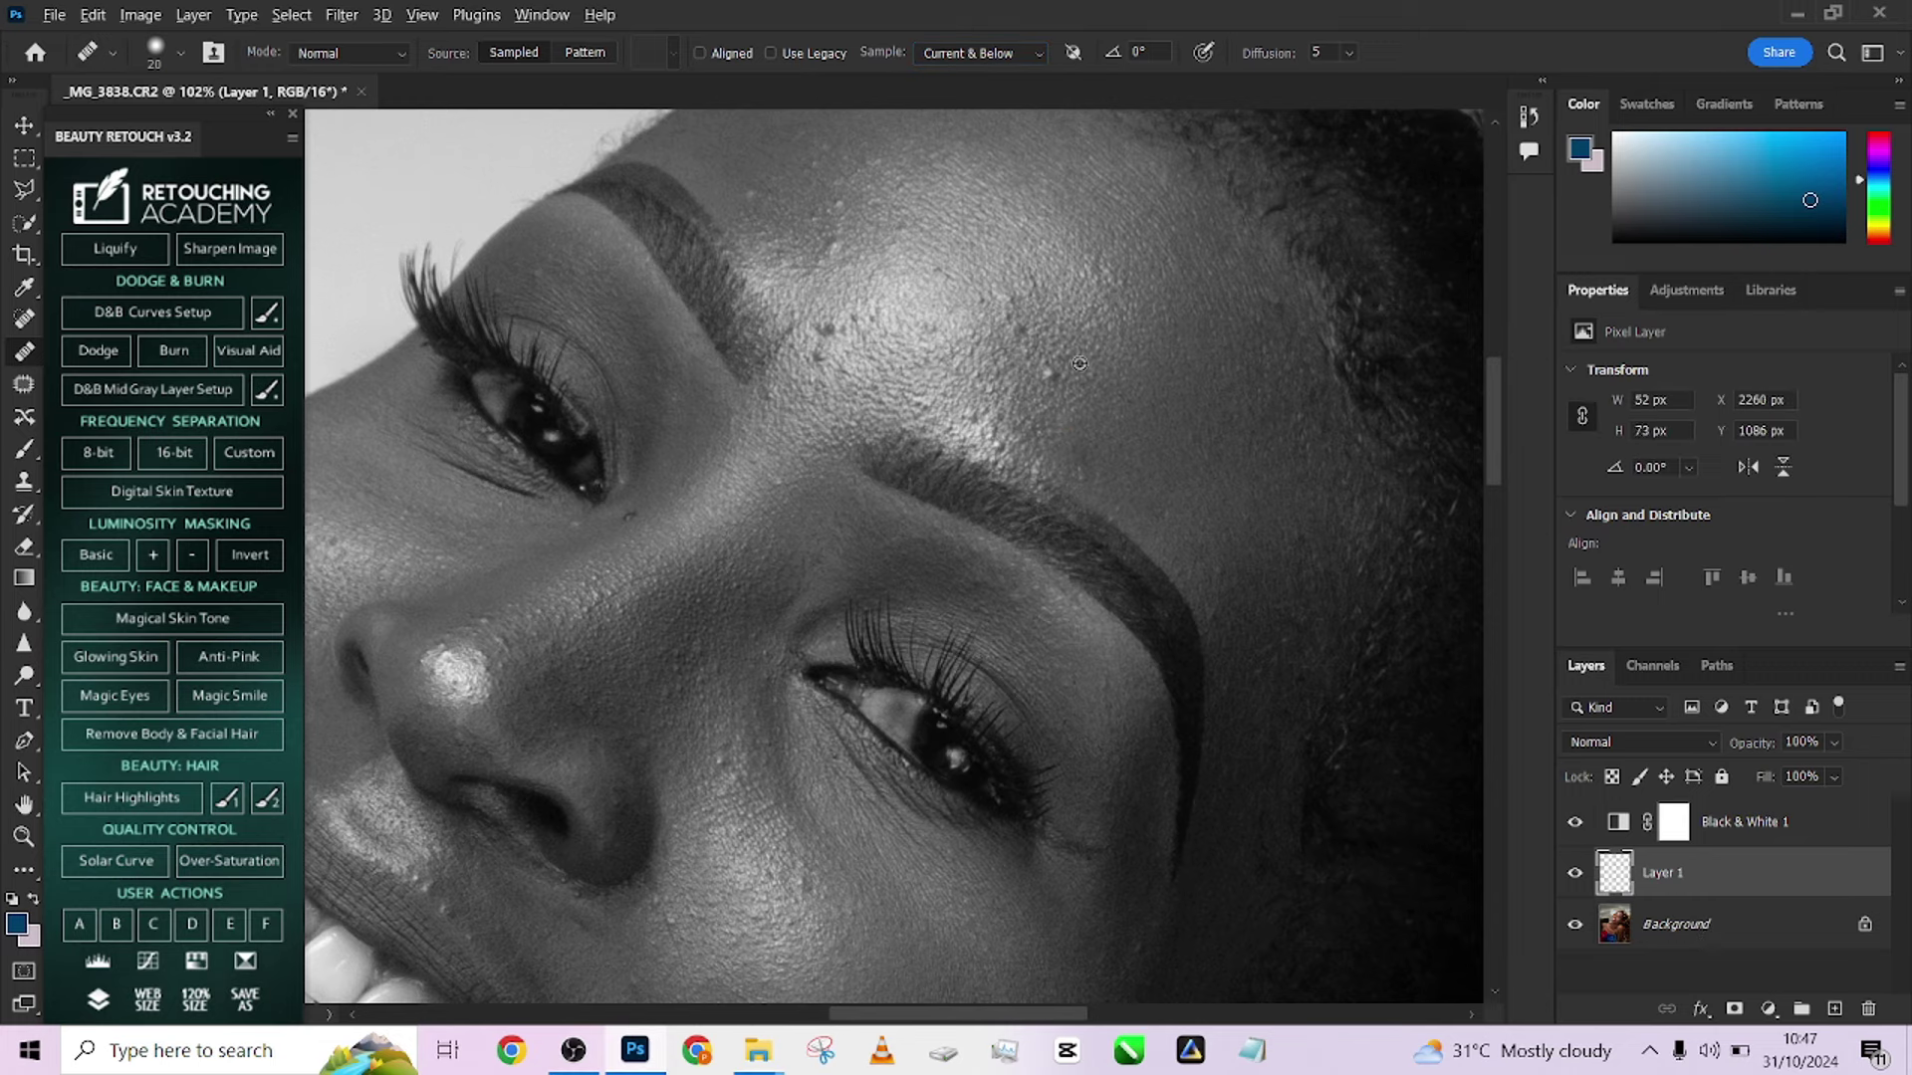
pyautogui.moveTo(1005, 297); pyautogui.dragTo(1049, 461)
pyautogui.click(1058, 487)
pyautogui.keyDown('alt'); pyautogui.click(917, 517); pyautogui.keyUp('alt')
pyautogui.click(873, 487)
# Heal the blemishes on the chin, along the jaw and beside the mouth with the Healing Brush on Layer 1
pyautogui.scroll(-6, 873, 488)
pyautogui.hscroll(-4, 873, 488)
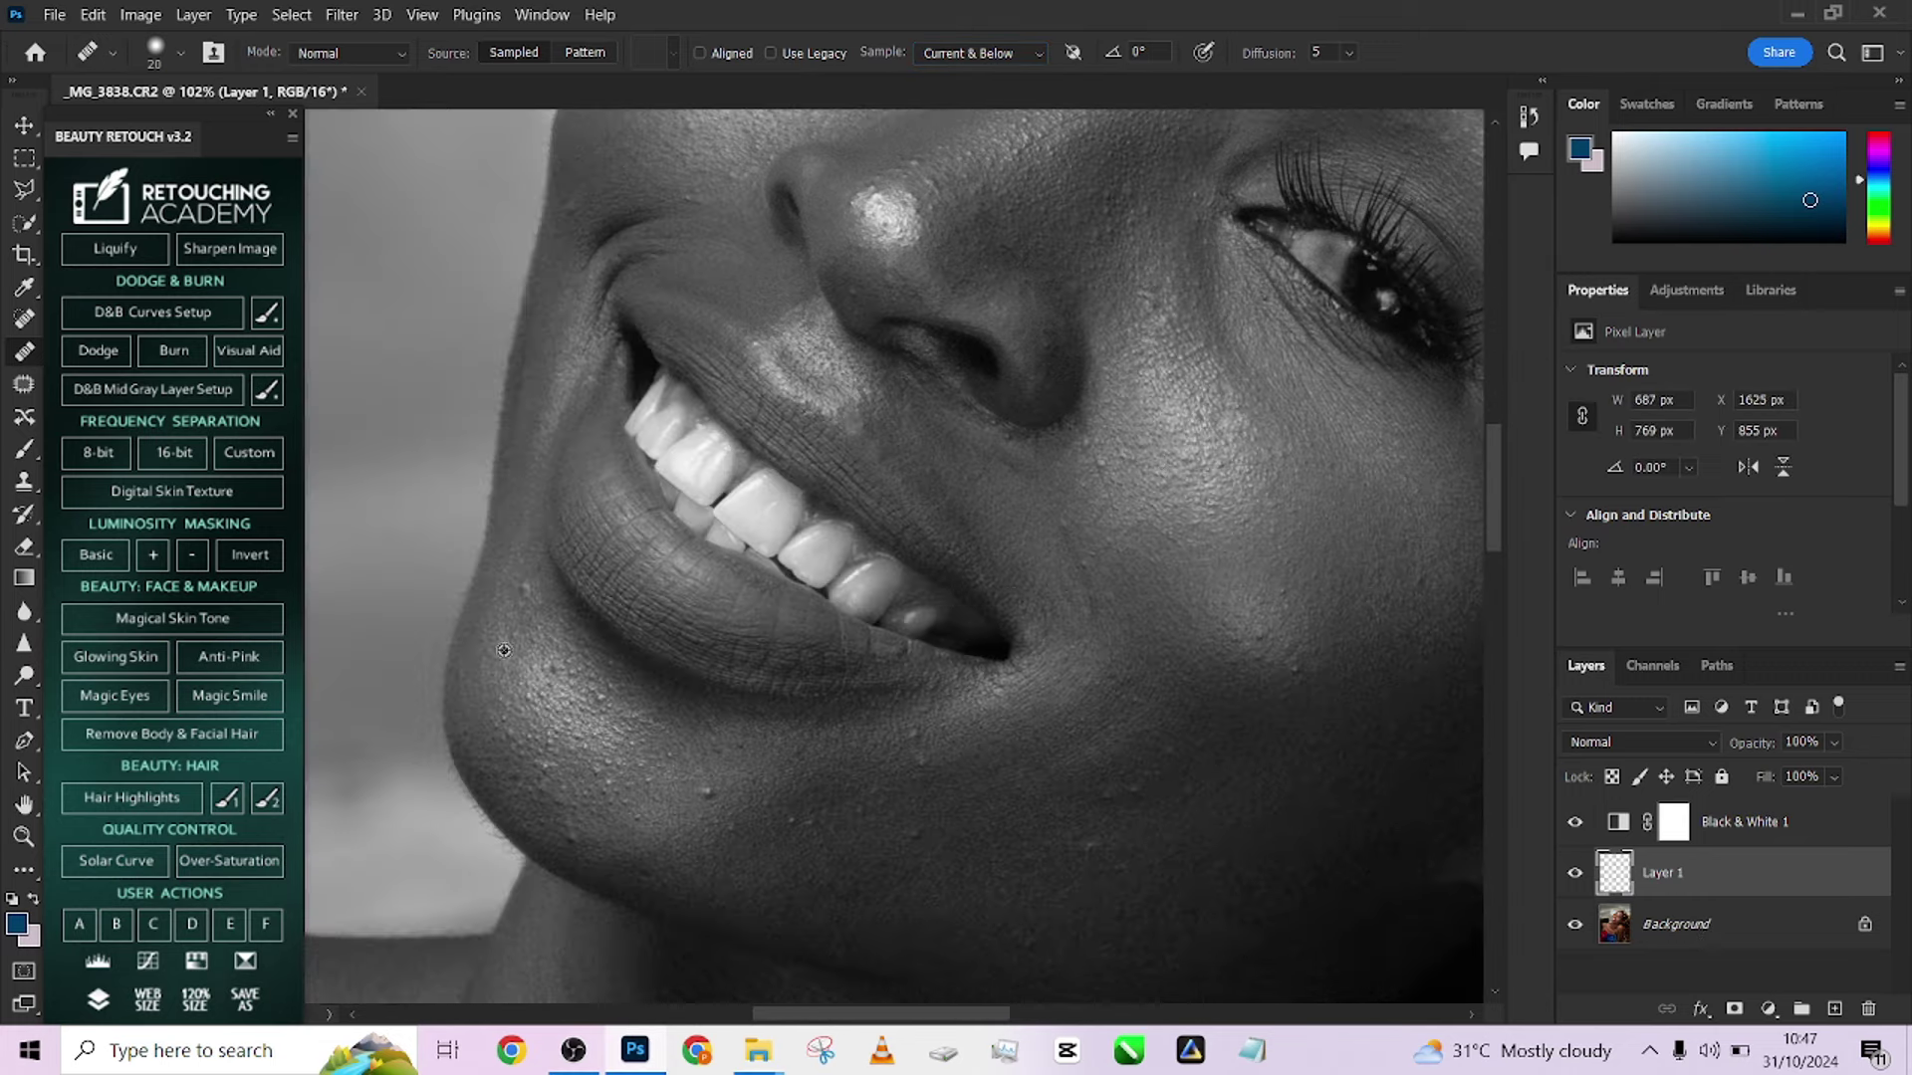
pyautogui.keyDown('alt'); pyautogui.click(503, 650); pyautogui.keyUp('alt')
pyautogui.click(523, 593)
pyautogui.moveTo(713, 799); pyautogui.dragTo(721, 594)
pyautogui.click(726, 592)
pyautogui.click(936, 545)
pyautogui.click(1030, 612)
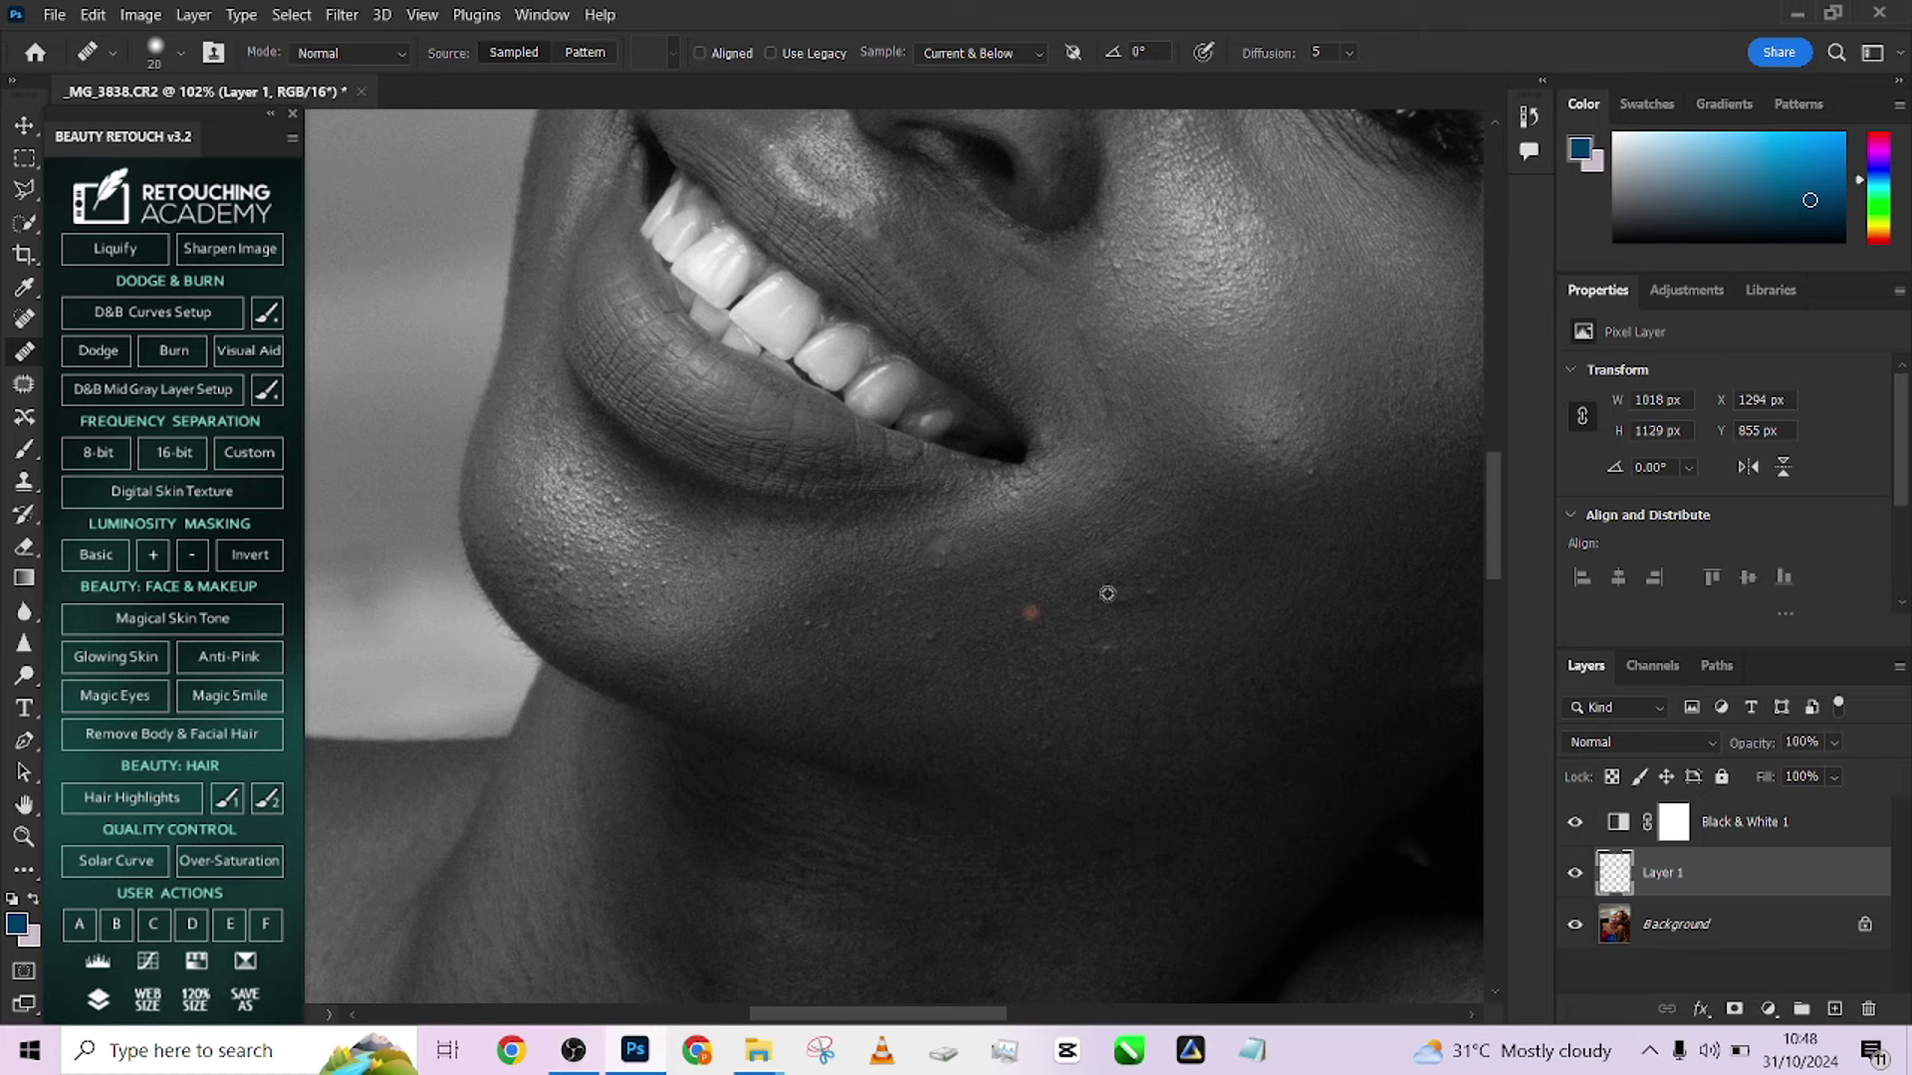
pyautogui.moveTo(1199, 503); pyautogui.dragTo(1012, 653)
pyautogui.click(1002, 478)
pyautogui.hscroll(-3, 949, 421)
pyautogui.click(741, 769)
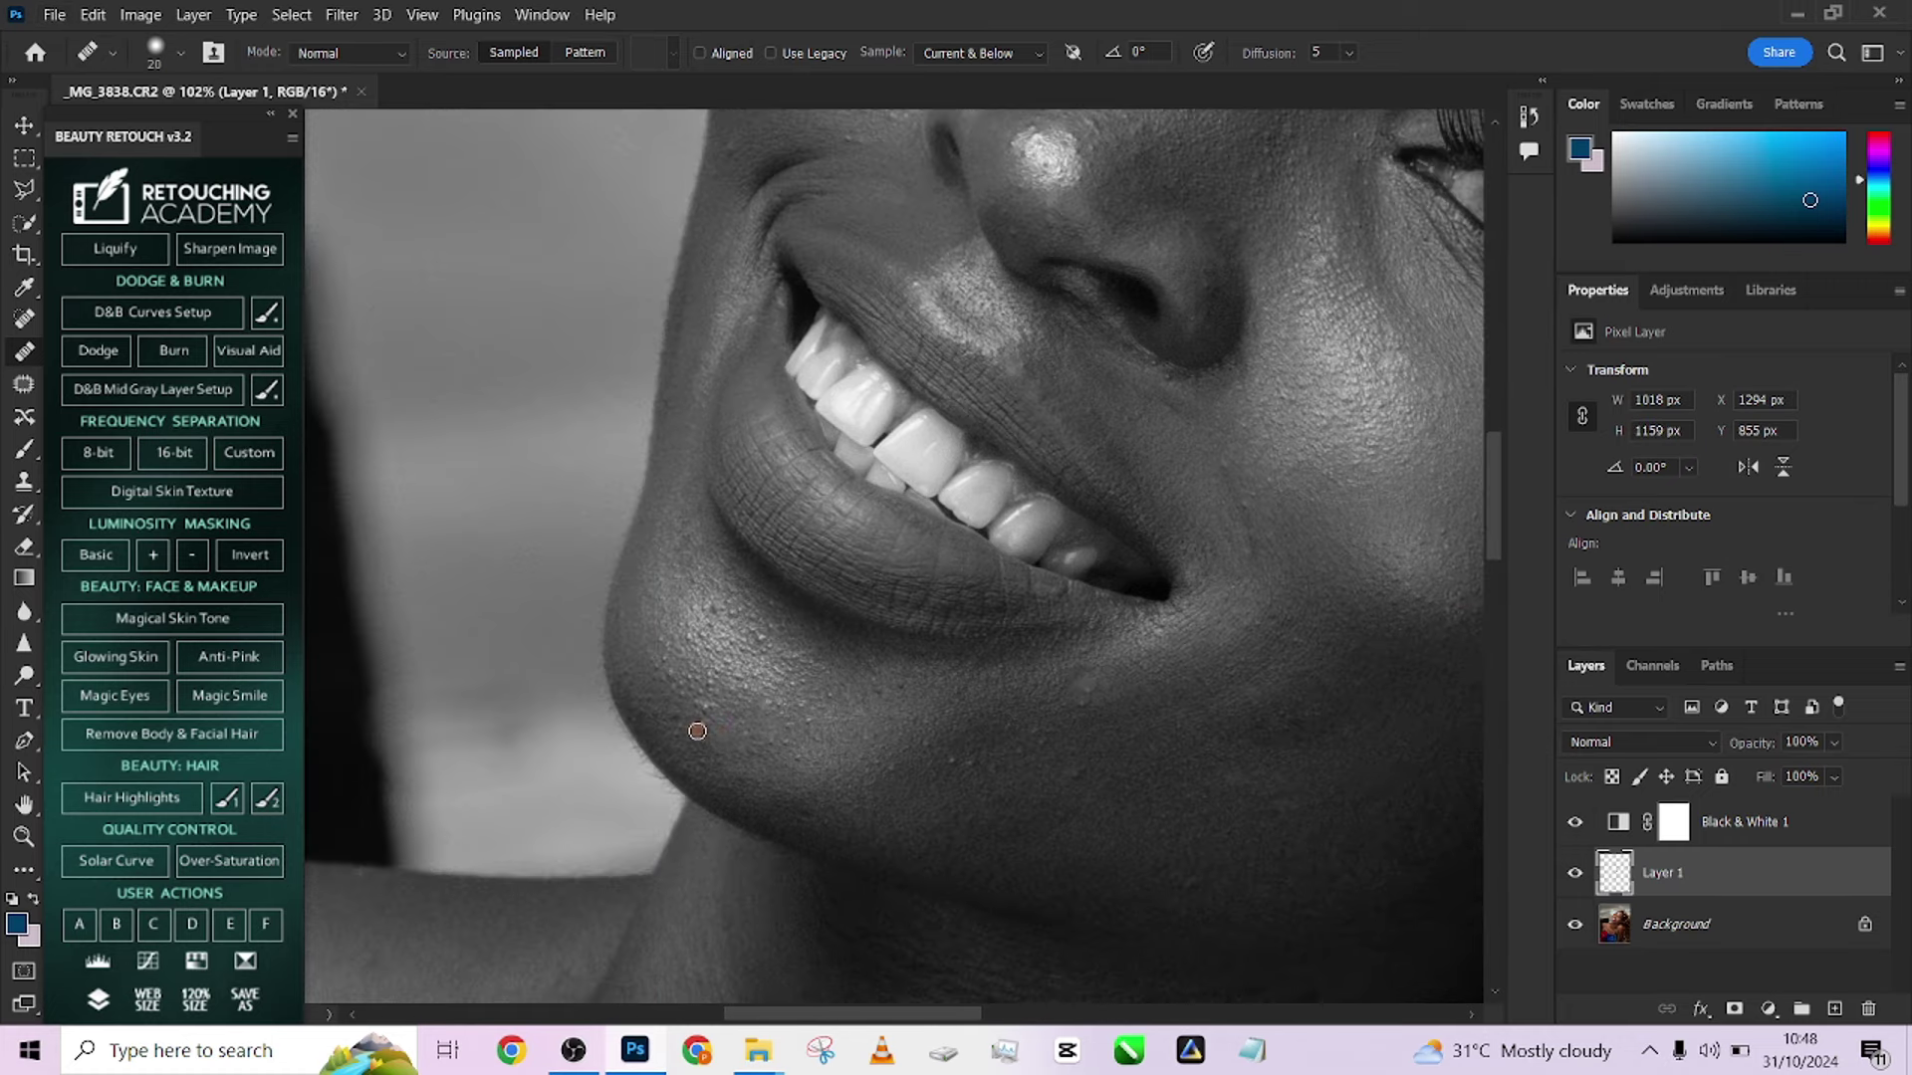
pyautogui.moveTo(912, 503); pyautogui.dragTo(833, 999)
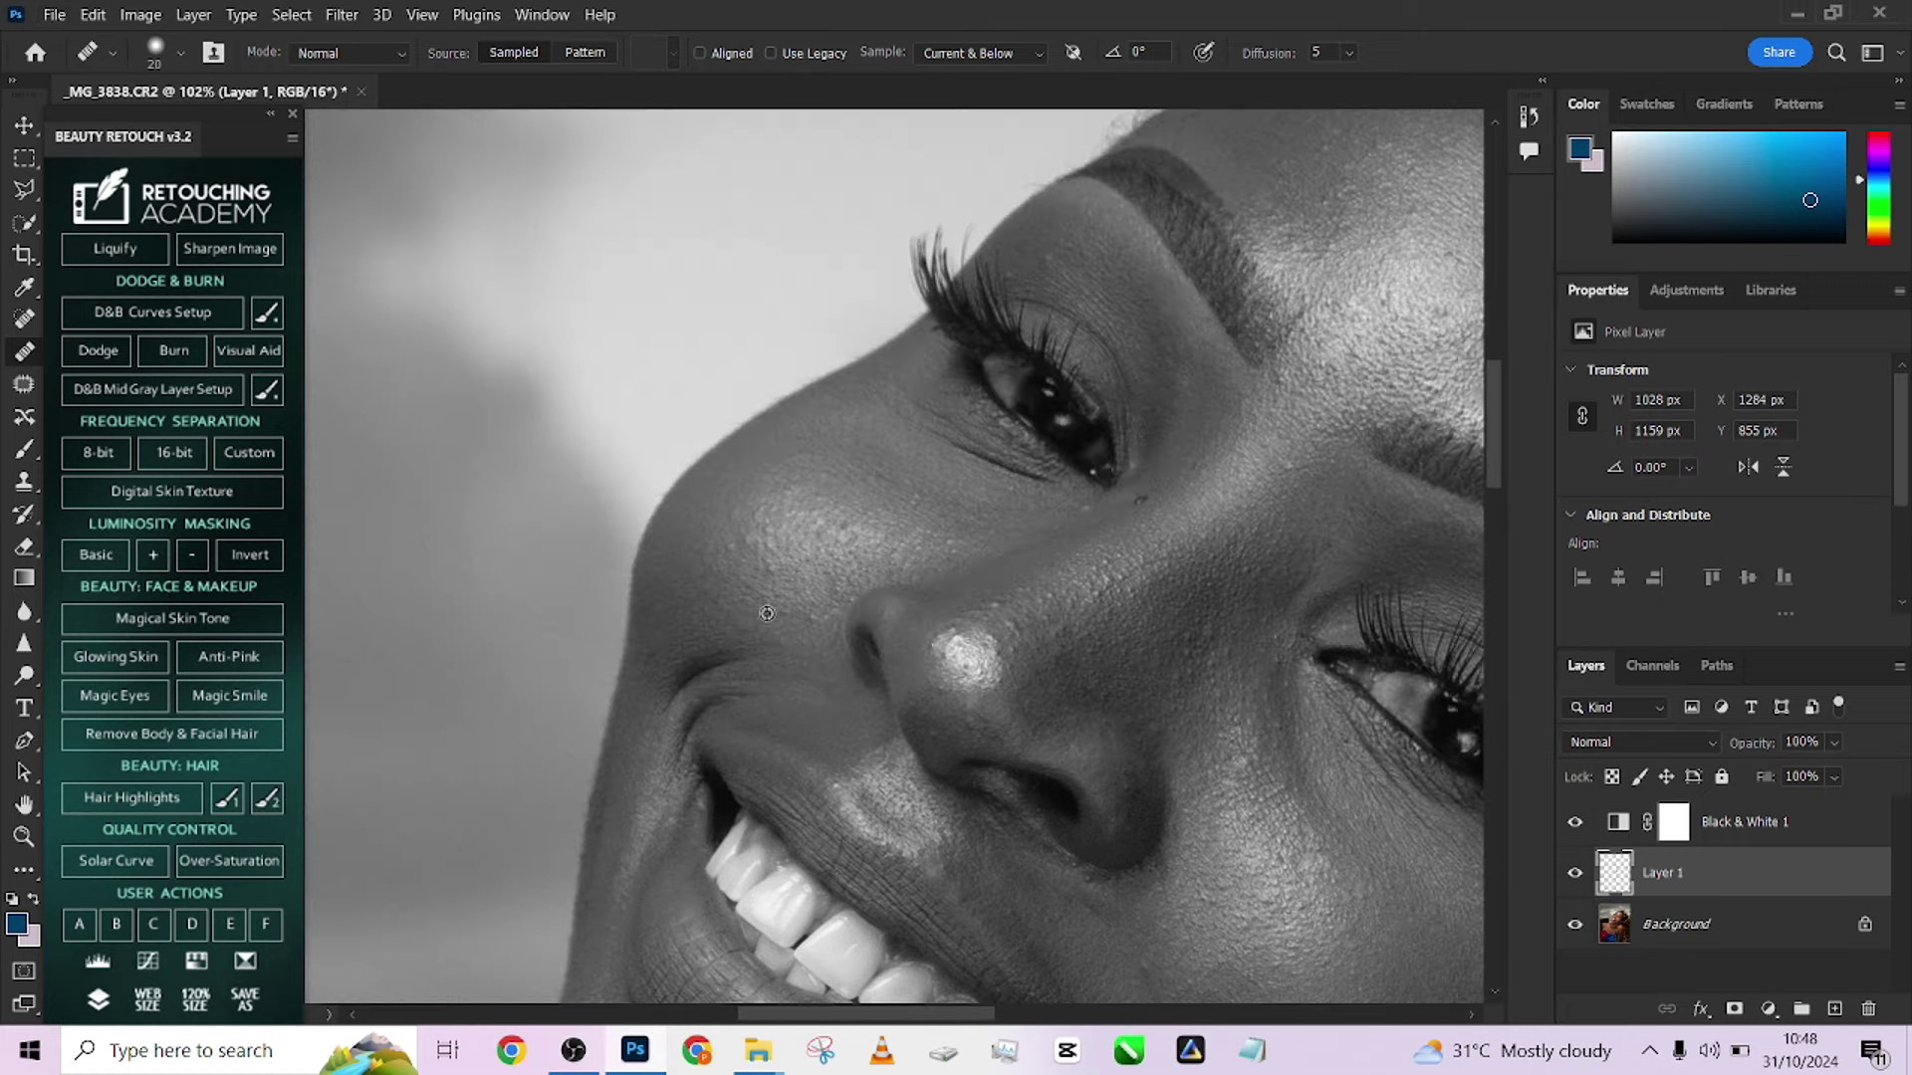
# Enlarge the Healing Brush to 39 px and heal the marks on the neck and upper chest
pyautogui.moveTo(1473, 946)
pyautogui.mouseDown()
pyautogui.moveTo(1183, 378)
pyautogui.moveTo(1217, 319)
pyautogui.mouseUp()
pyautogui.scroll(-3, 773, 568)
pyautogui.scroll(3, 709, 751)
pyautogui.keyDown('alt'); pyautogui.rightClick(986, 571); pyautogui.keyUp('alt')
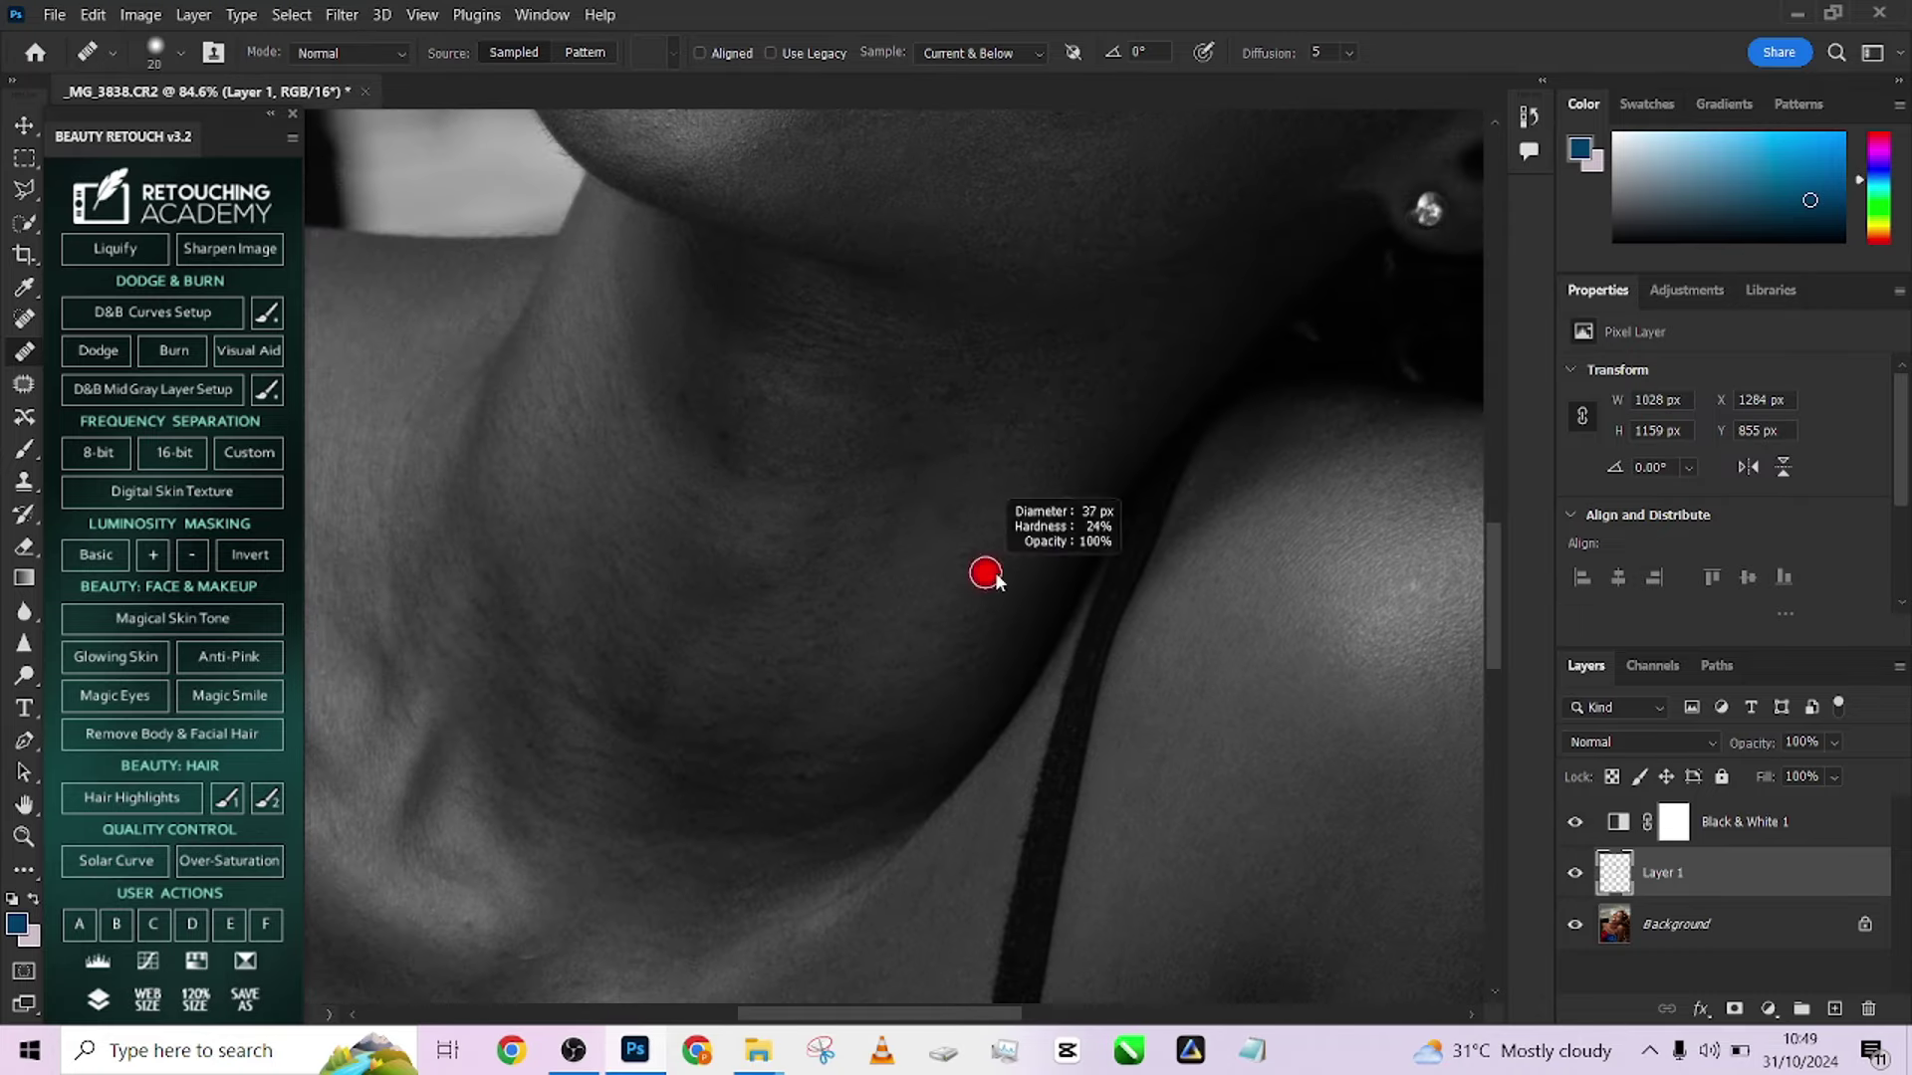
pyautogui.moveTo(939, 415); pyautogui.dragTo(1434, 110)
pyautogui.click(728, 522)
pyautogui.click(663, 432)
pyautogui.keyDown('alt'); pyautogui.click(1047, 648); pyautogui.keyUp('alt')
pyautogui.click(956, 605)
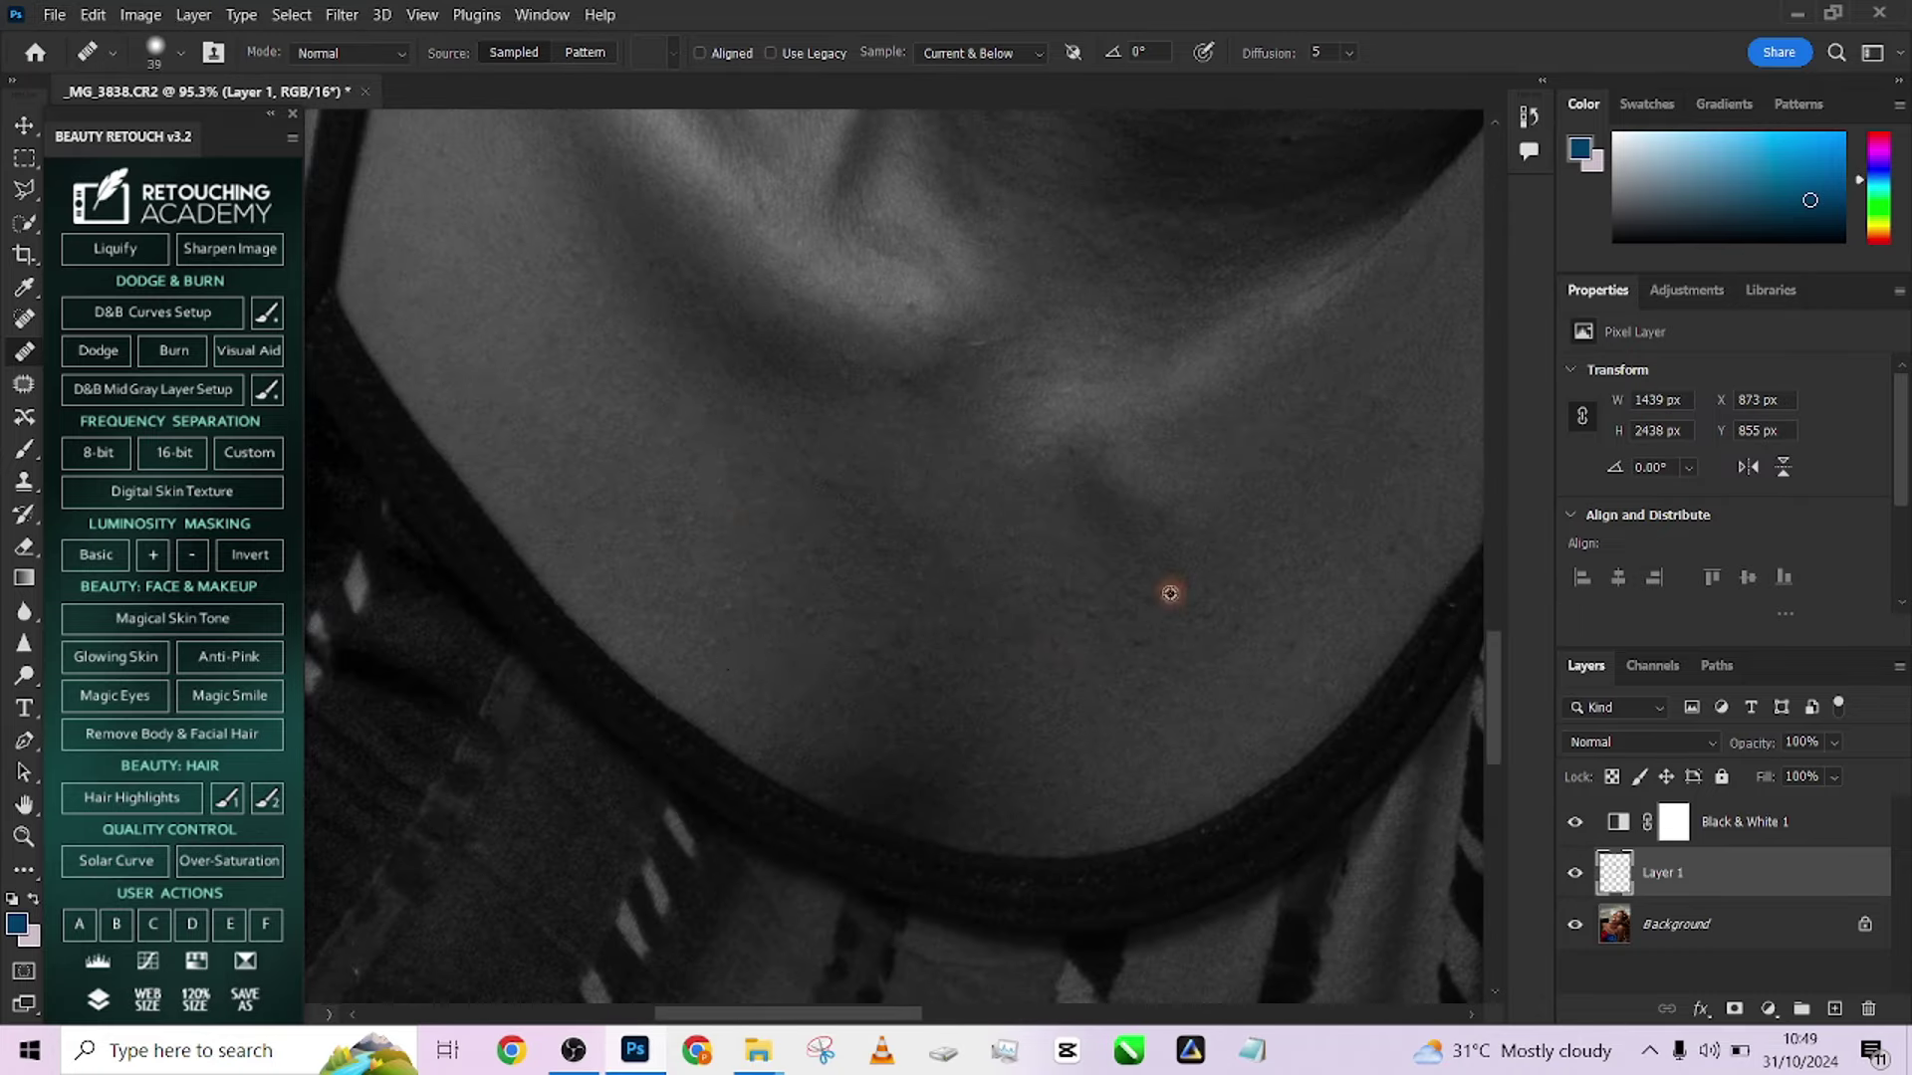
pyautogui.scroll(-3, 1171, 591)
pyautogui.moveTo(1223, 433); pyautogui.dragTo(956, 559)
pyautogui.moveTo(713, 523); pyautogui.dragTo(1046, 638)
# Check the healed skin in colour, delete the Black & White adjustment layer and flatten the image
pyautogui.scroll(-2, 1002, 662)
pyautogui.scroll(6, 1003, 662)
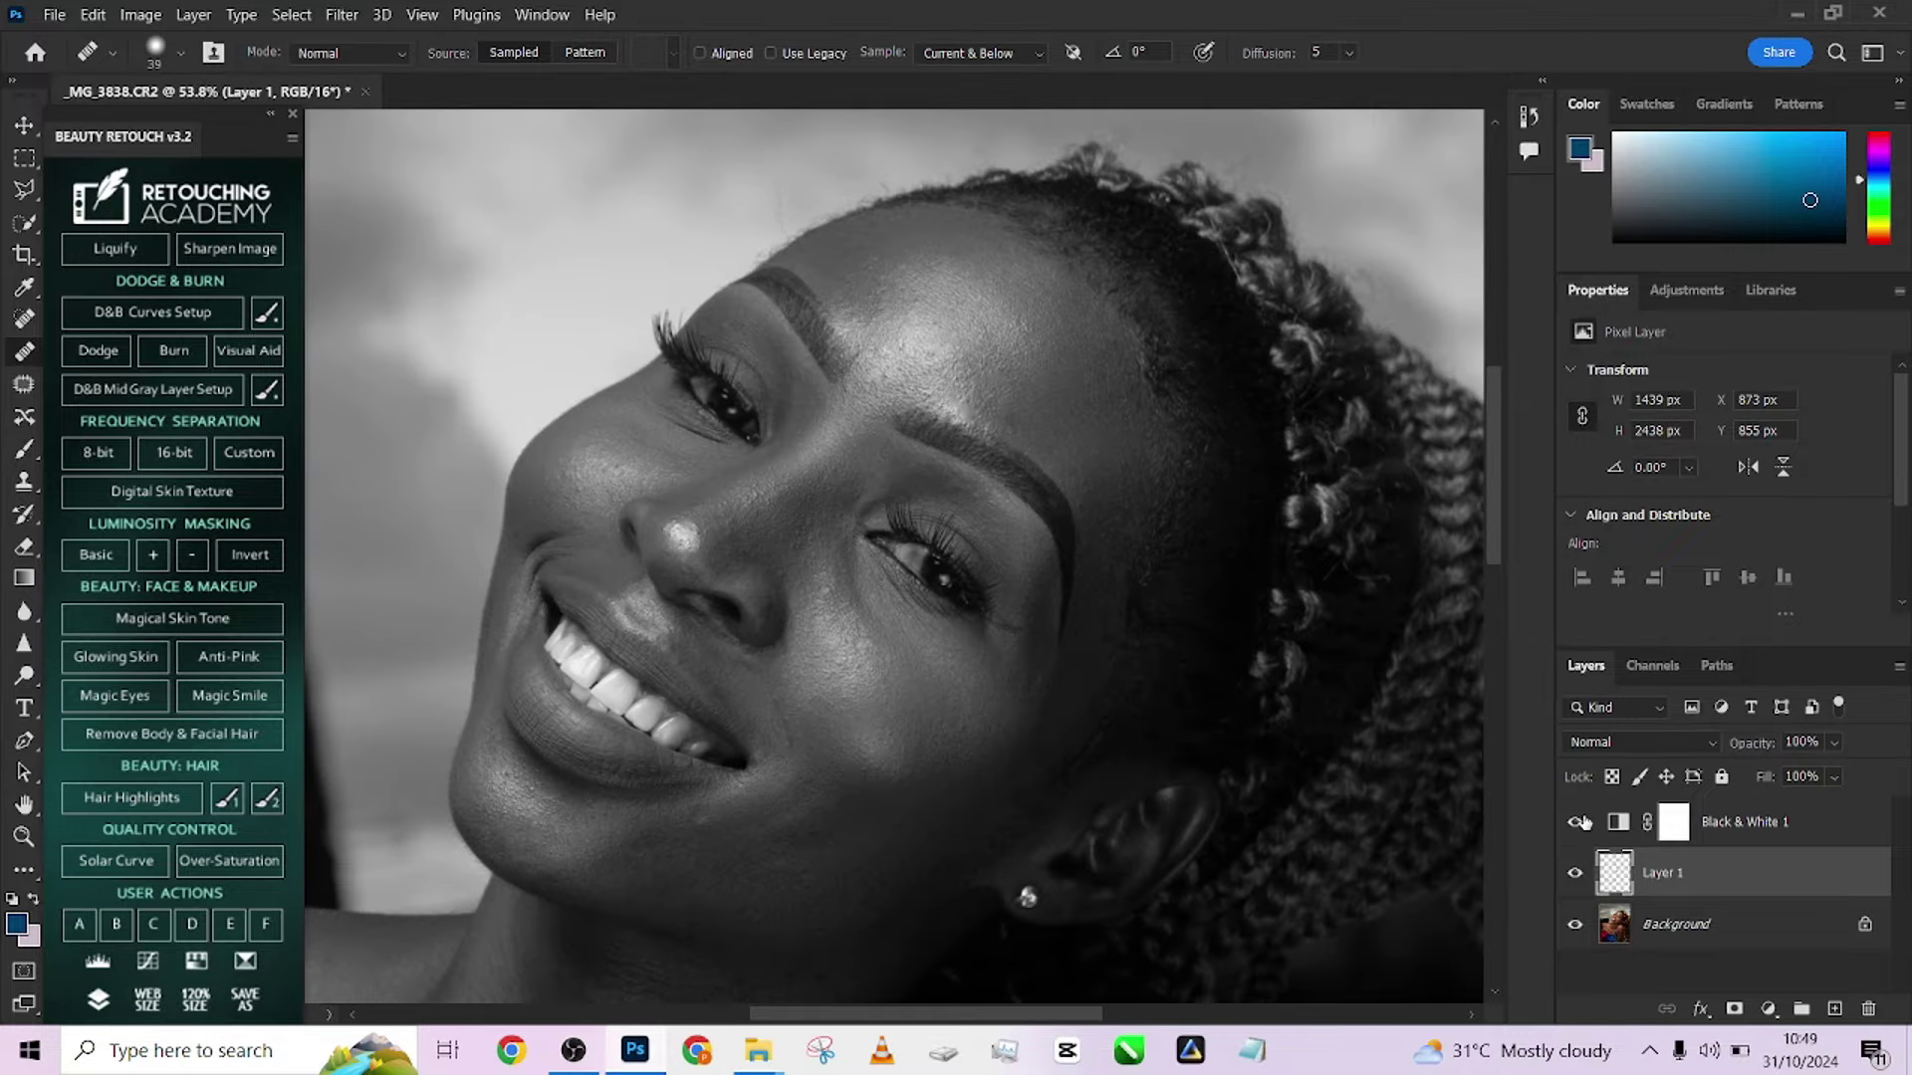
pyautogui.click(1574, 821)
pyautogui.moveTo(964, 684); pyautogui.dragTo(1020, 555)
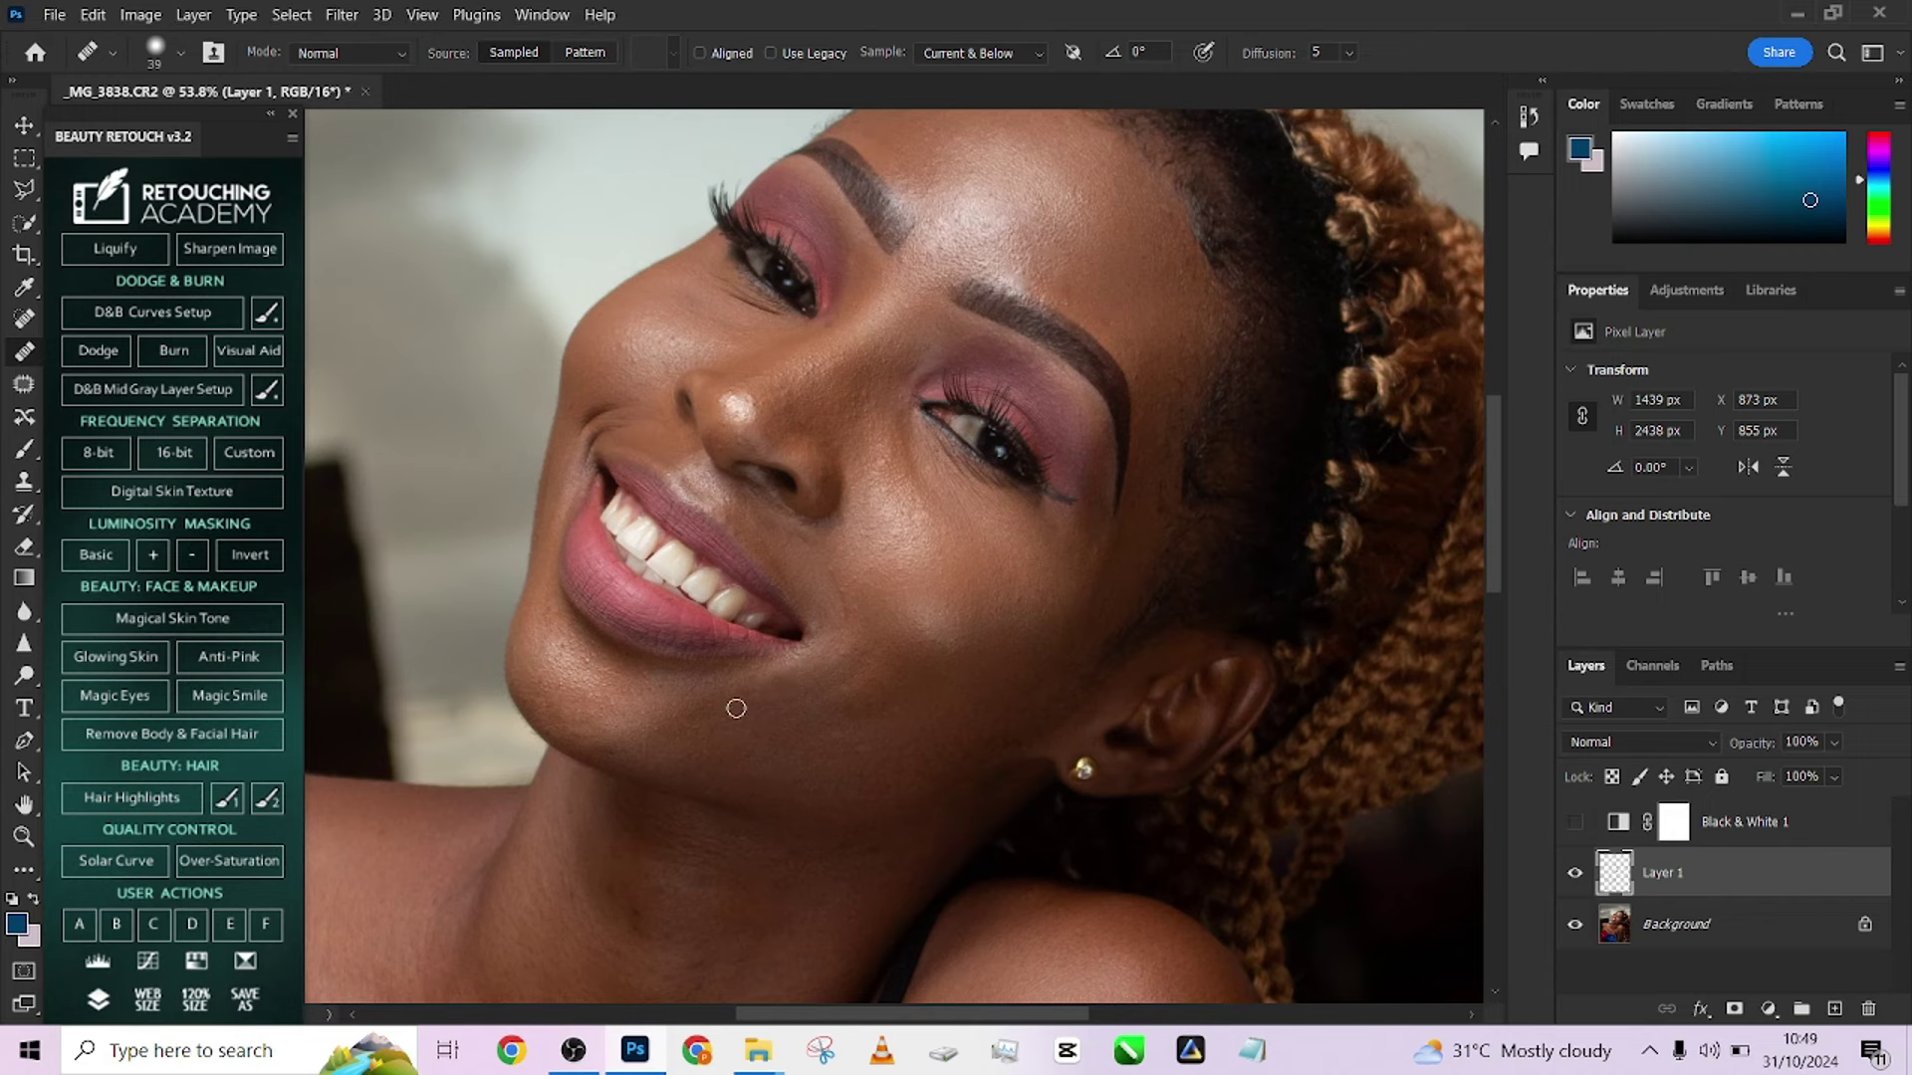
pyautogui.scroll(-2, 821, 721)
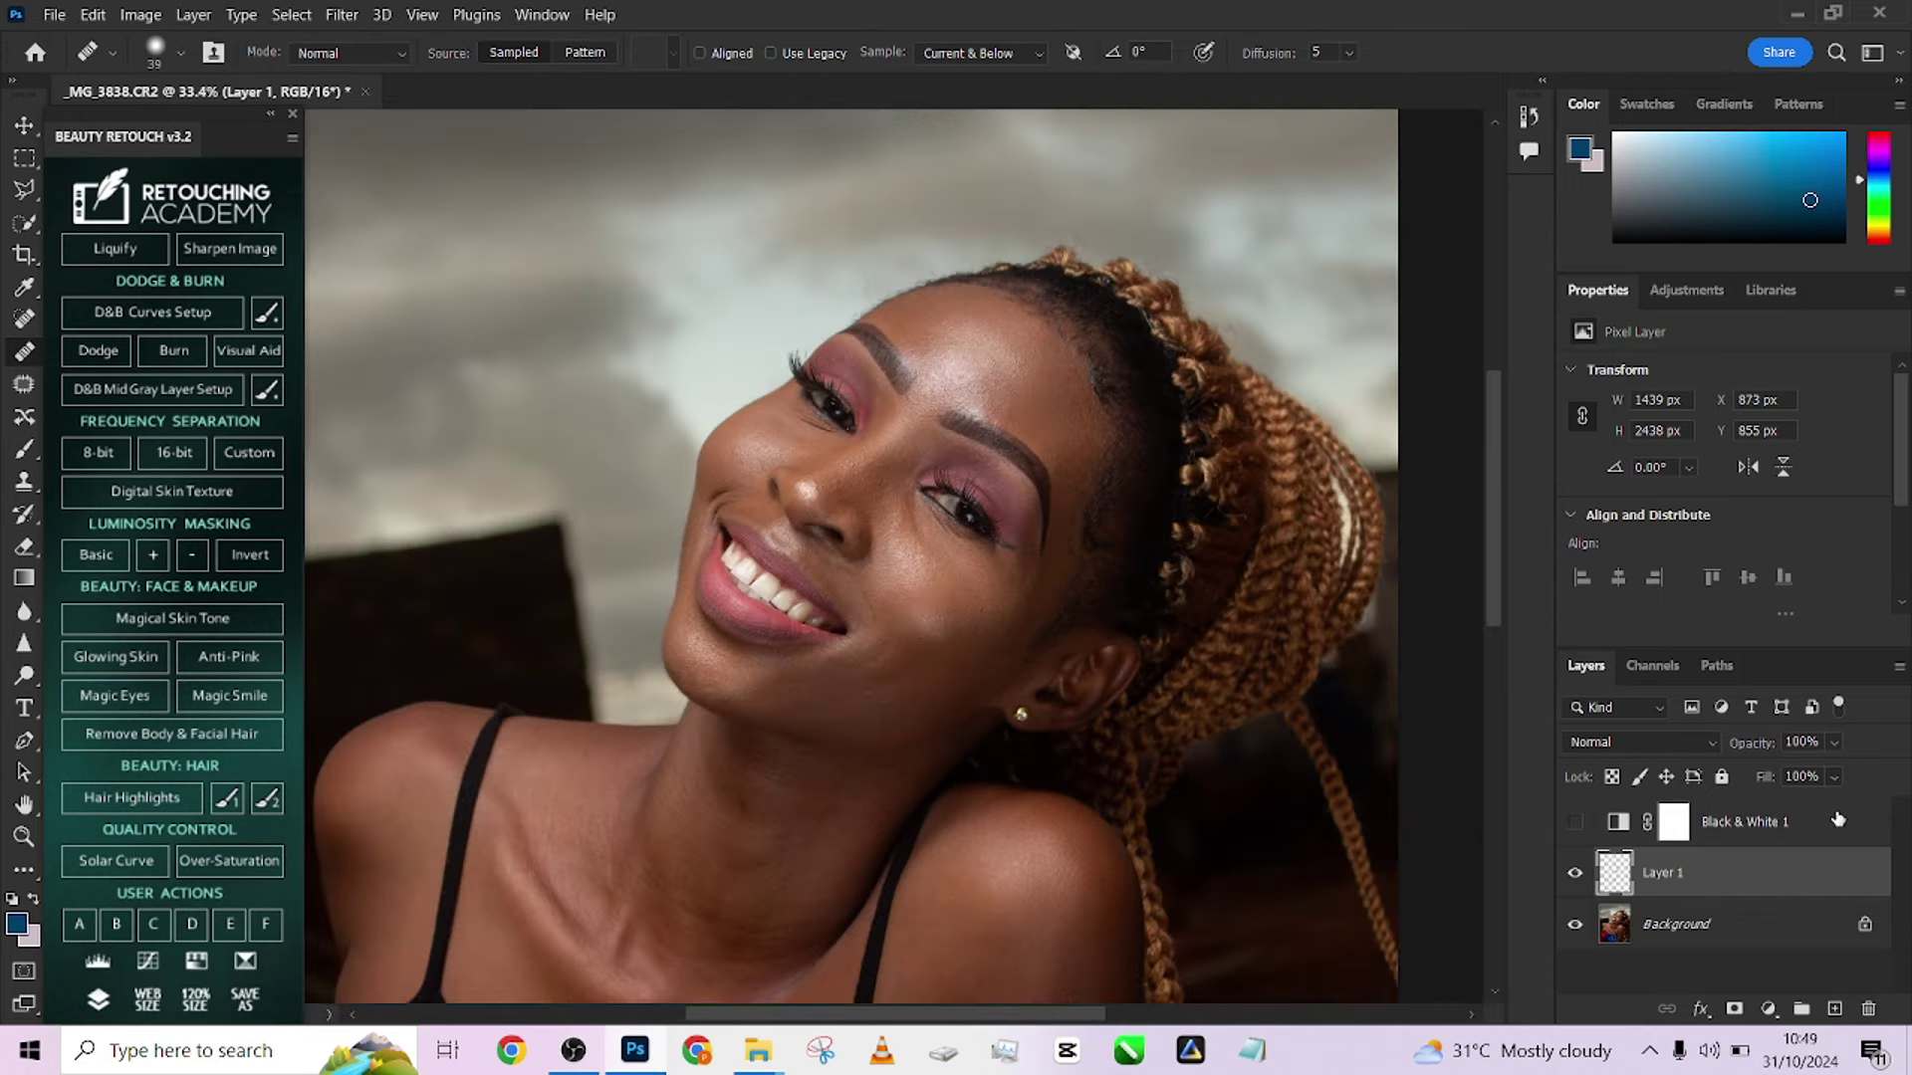
pyautogui.moveTo(1836, 818); pyautogui.dragTo(1868, 1008)
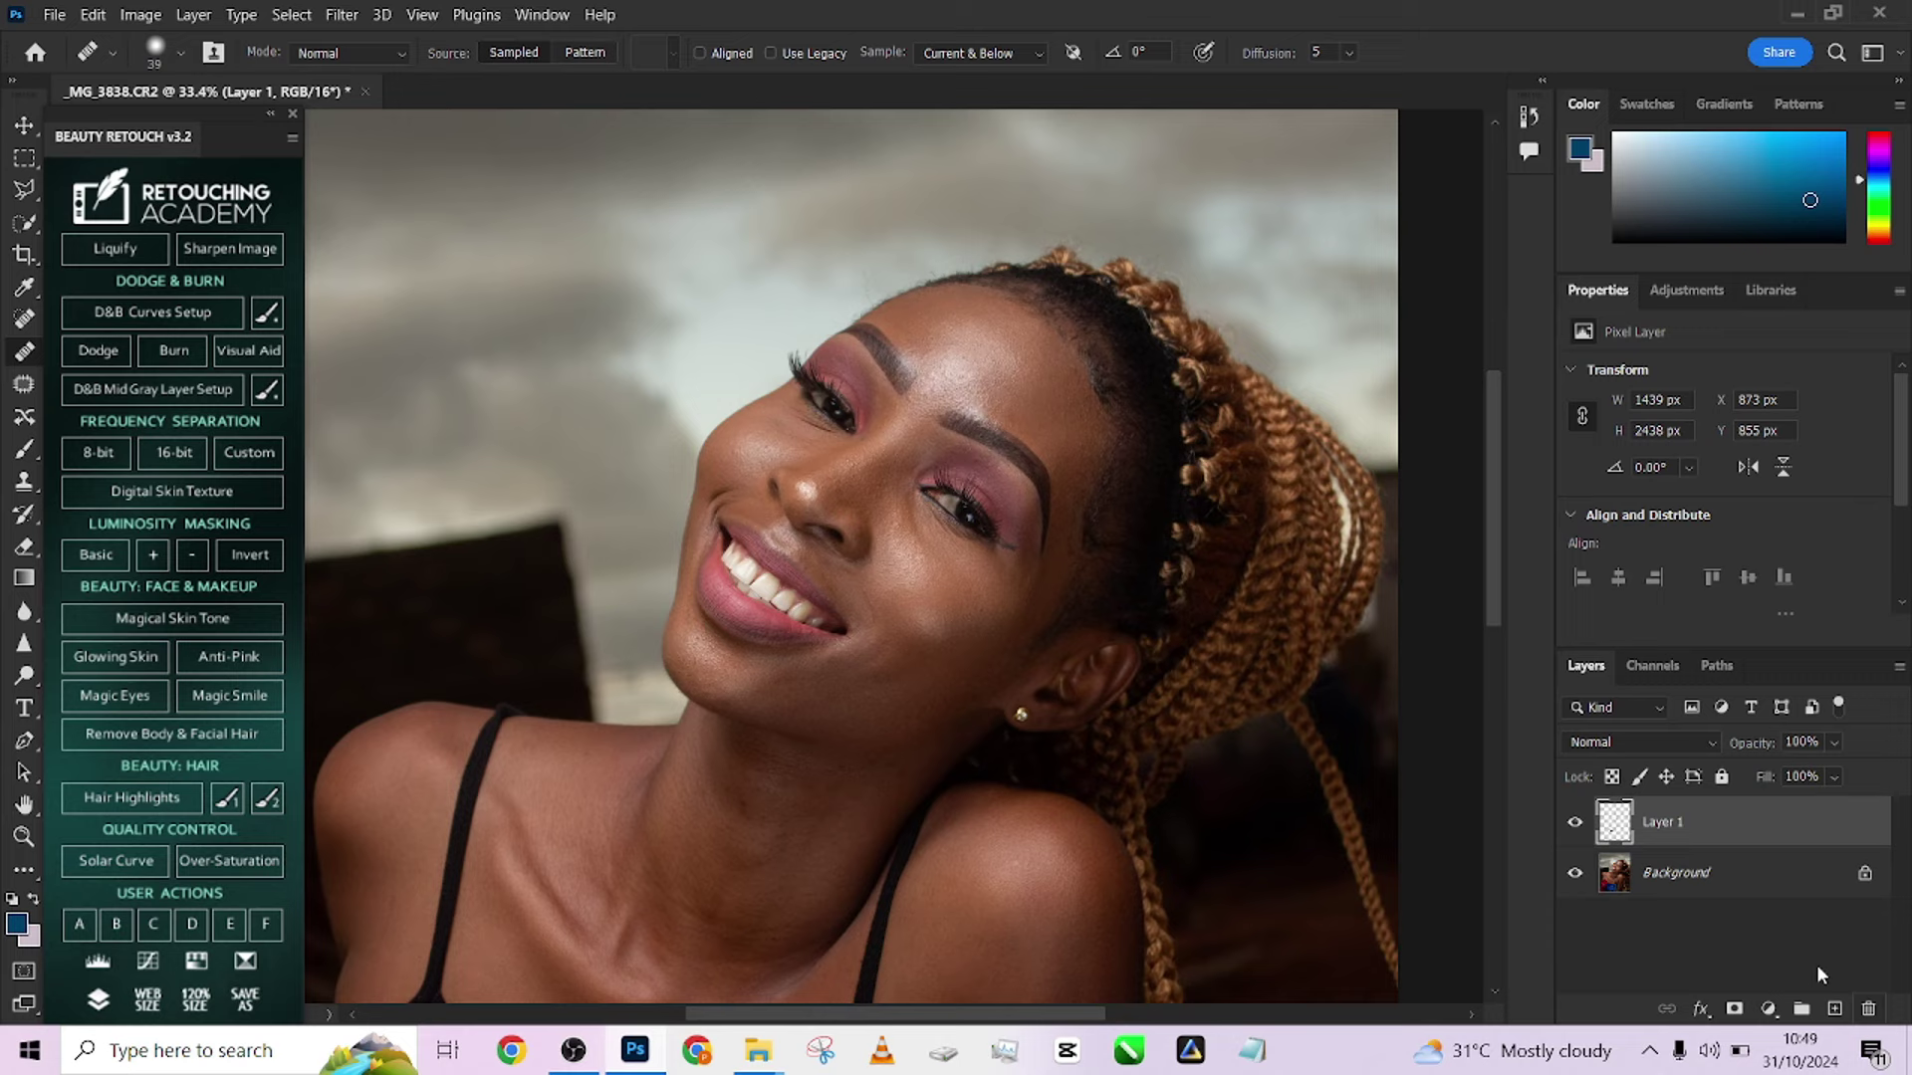
pyautogui.rightClick(1759, 896)
pyautogui.click(1732, 815)
# Run the 16-bit frequency separation with a Gaussian Blur radius of 8 pixels for the low-frequency layer
pyautogui.scroll(-2, 1033, 379)
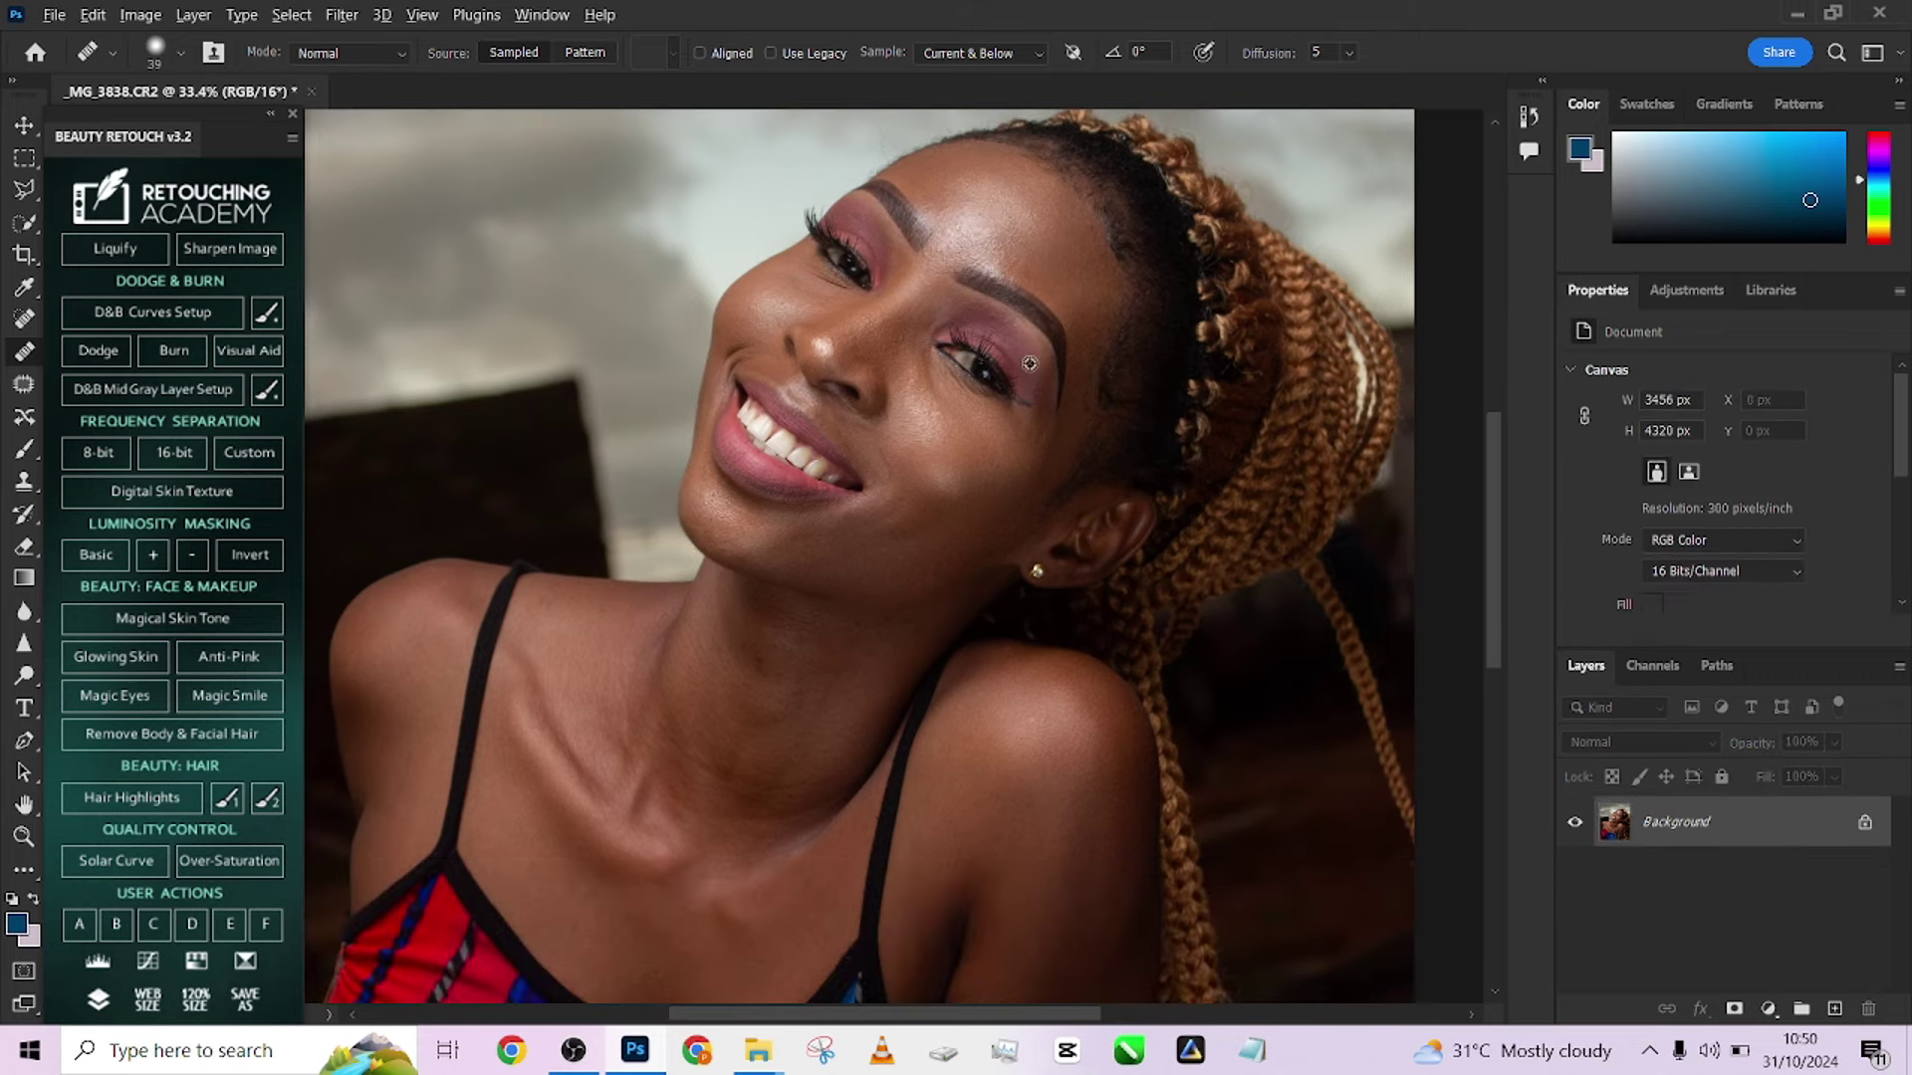
pyautogui.scroll(-1, 1029, 364)
pyautogui.scroll(2, 939, 400)
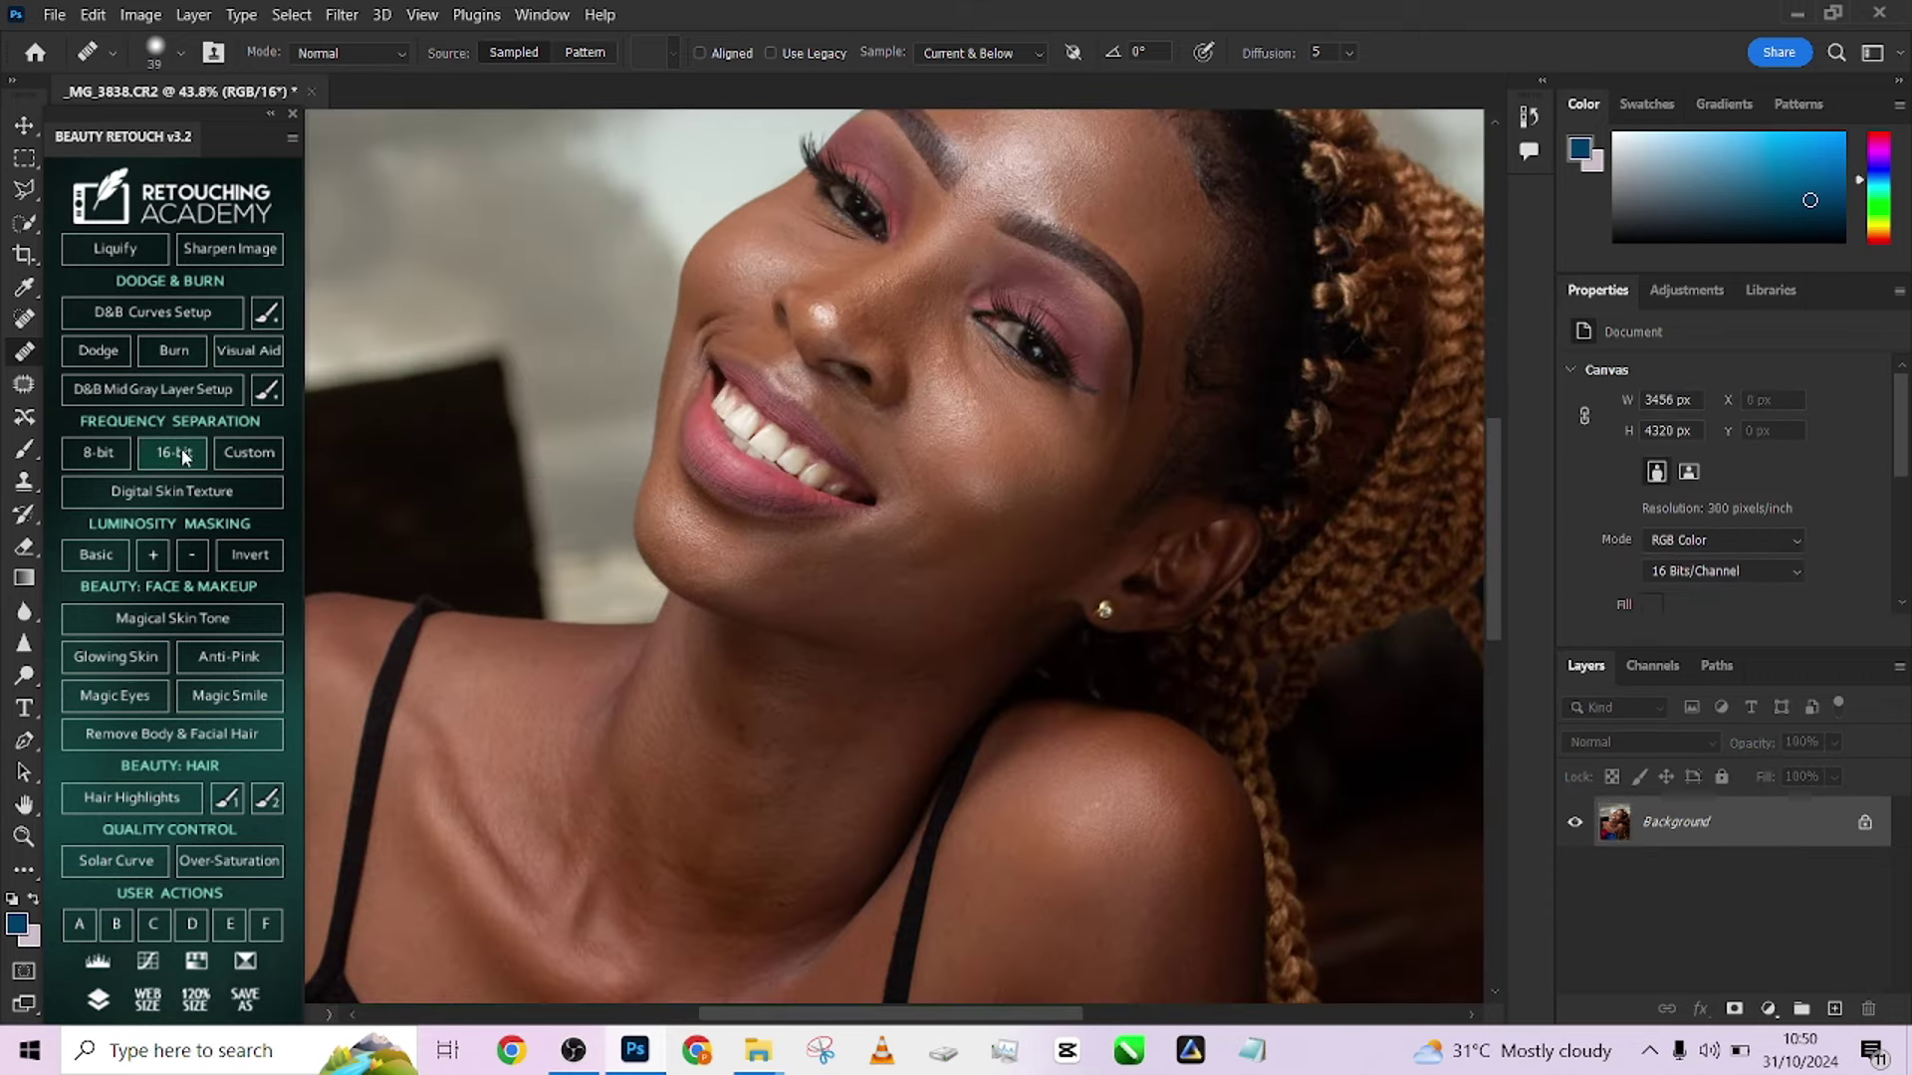
pyautogui.click(145, 452)
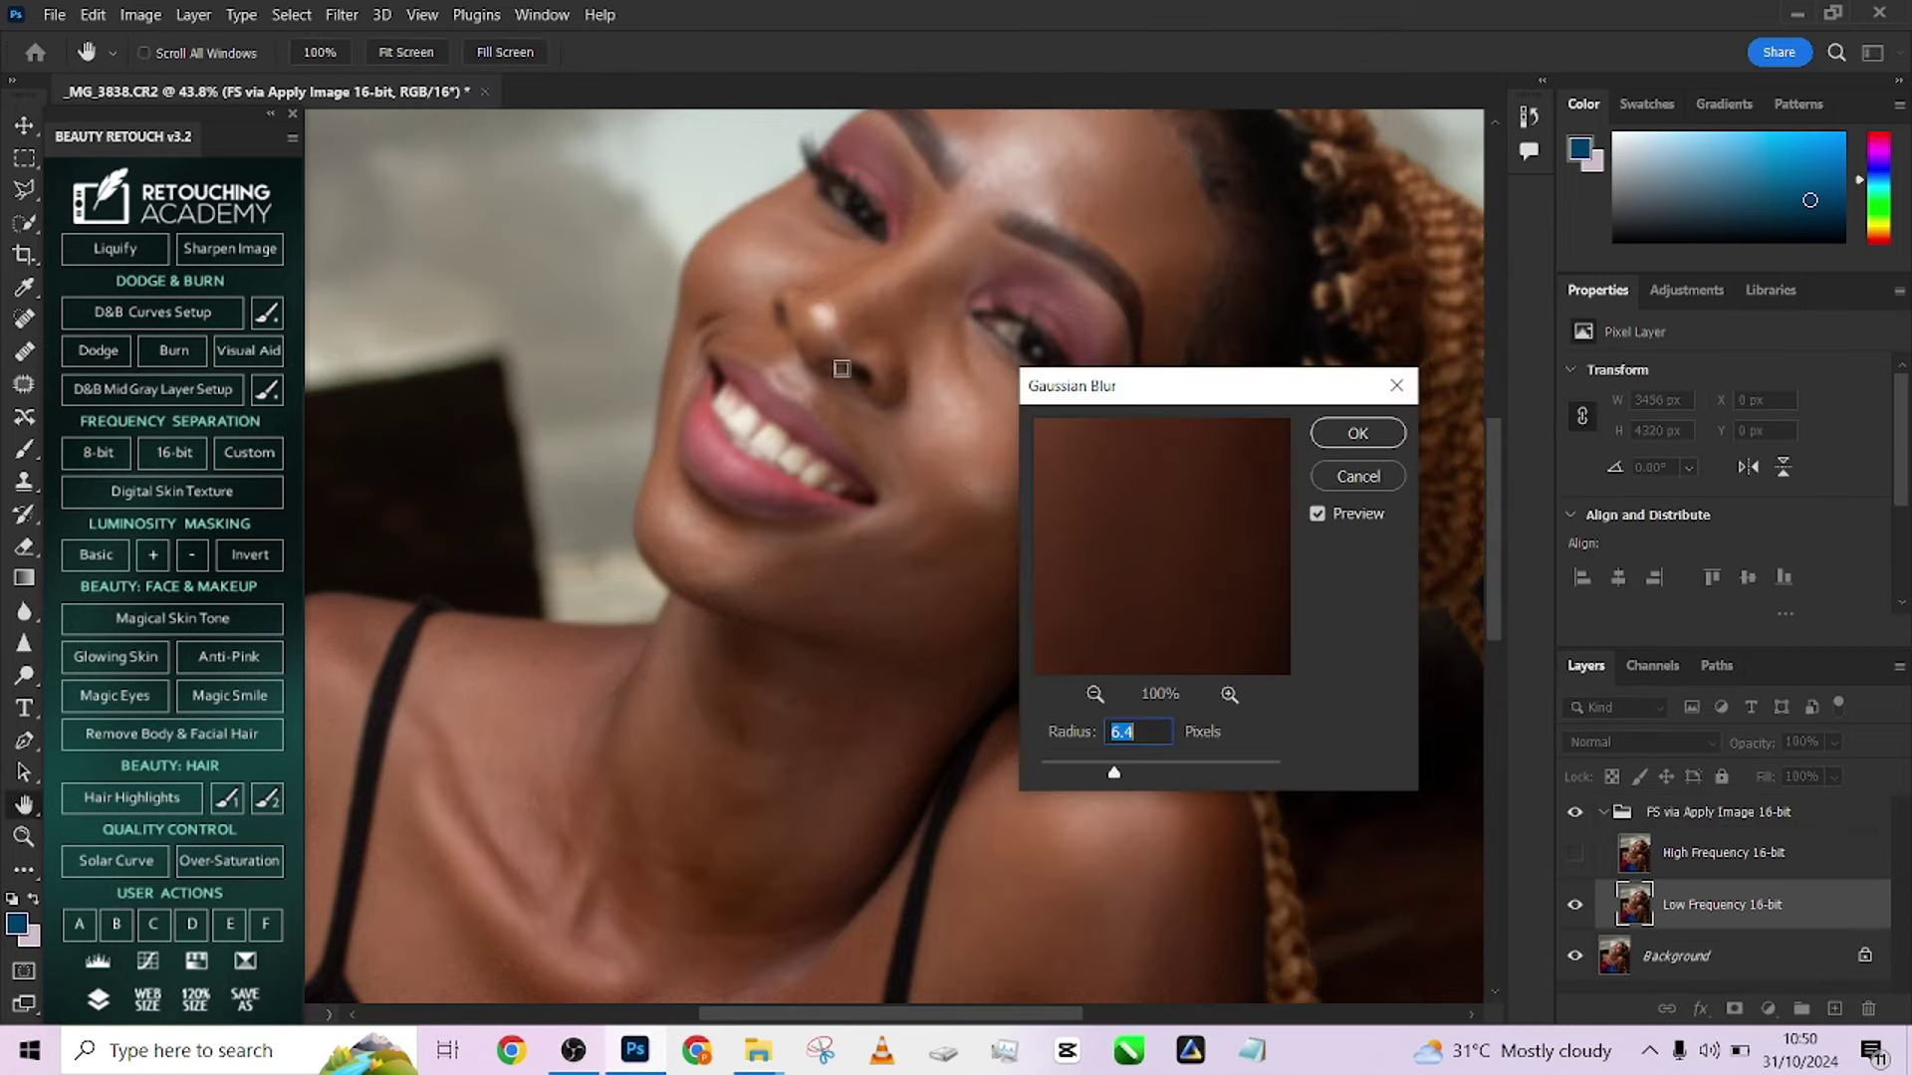
pyautogui.write('7')
pyautogui.moveTo(827, 507); pyautogui.dragTo(709, 681)
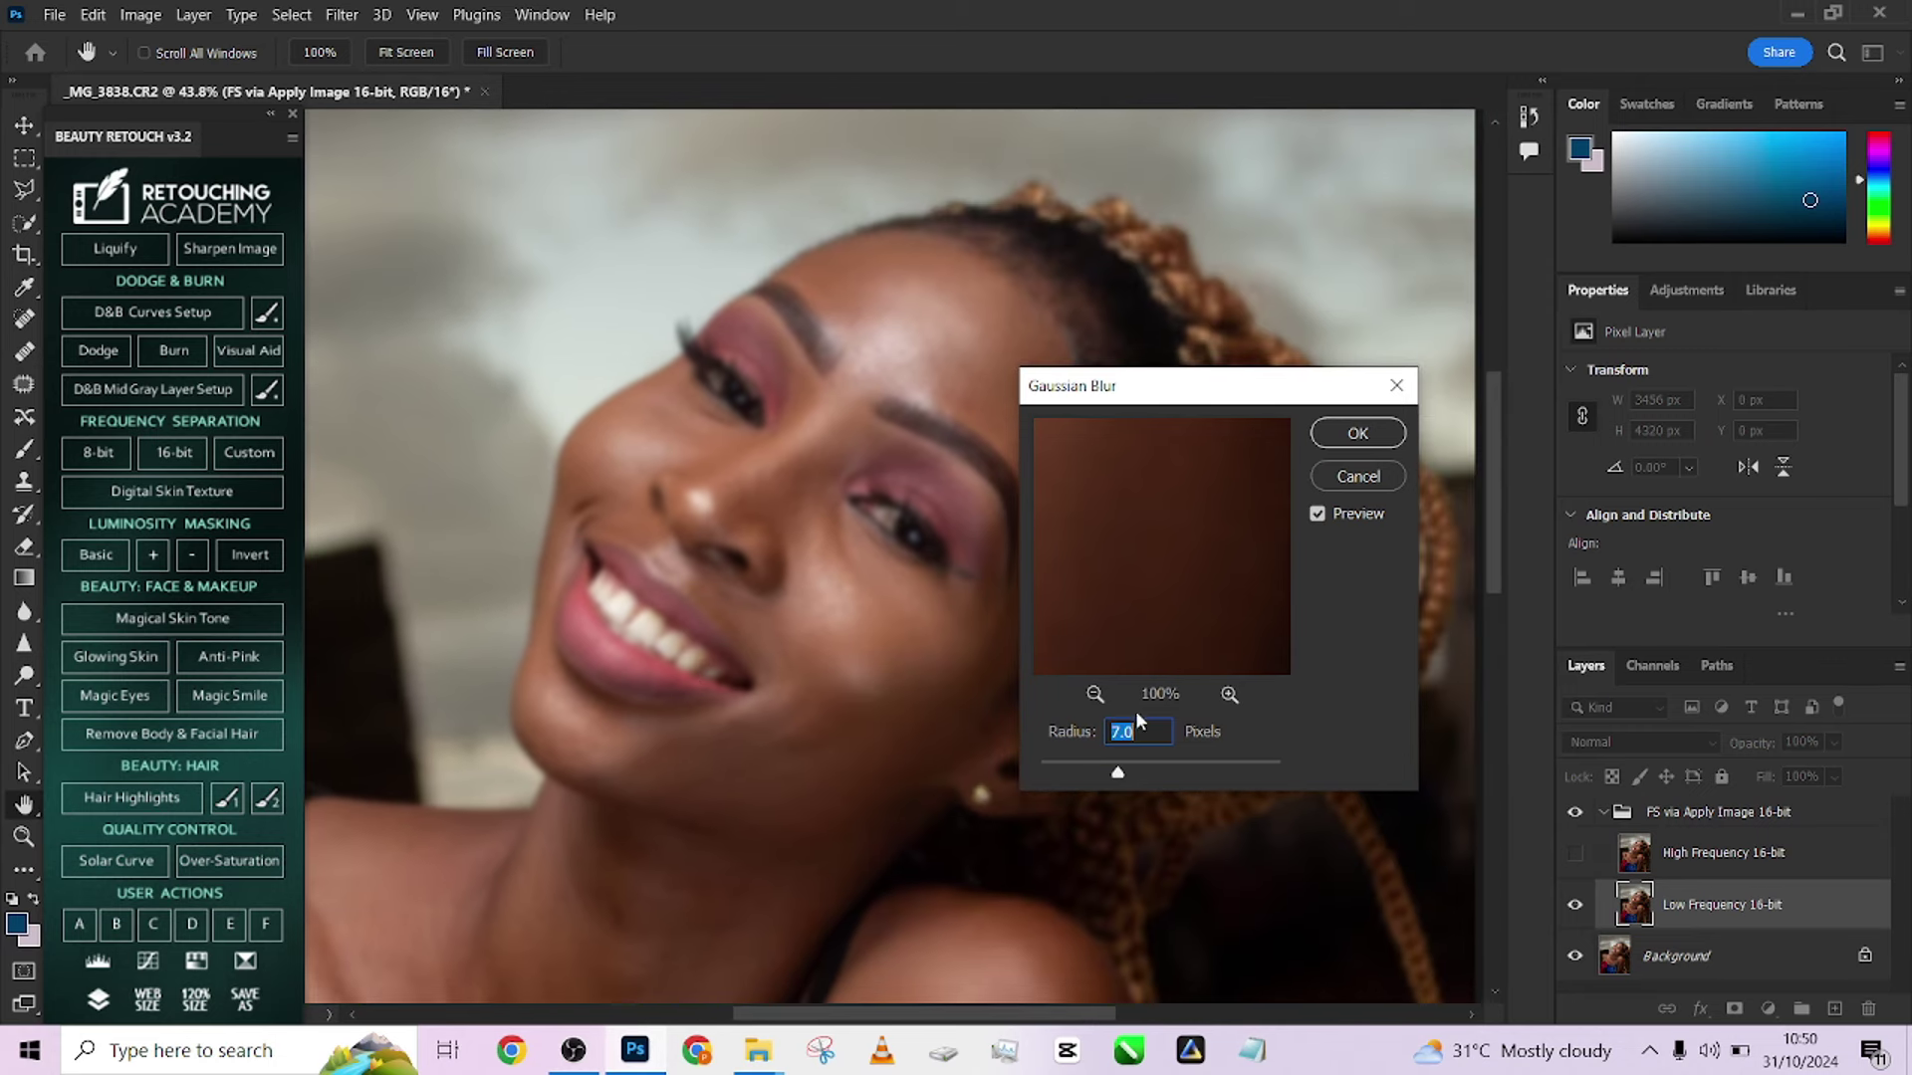
pyautogui.write('8')
pyautogui.click(1337, 438)
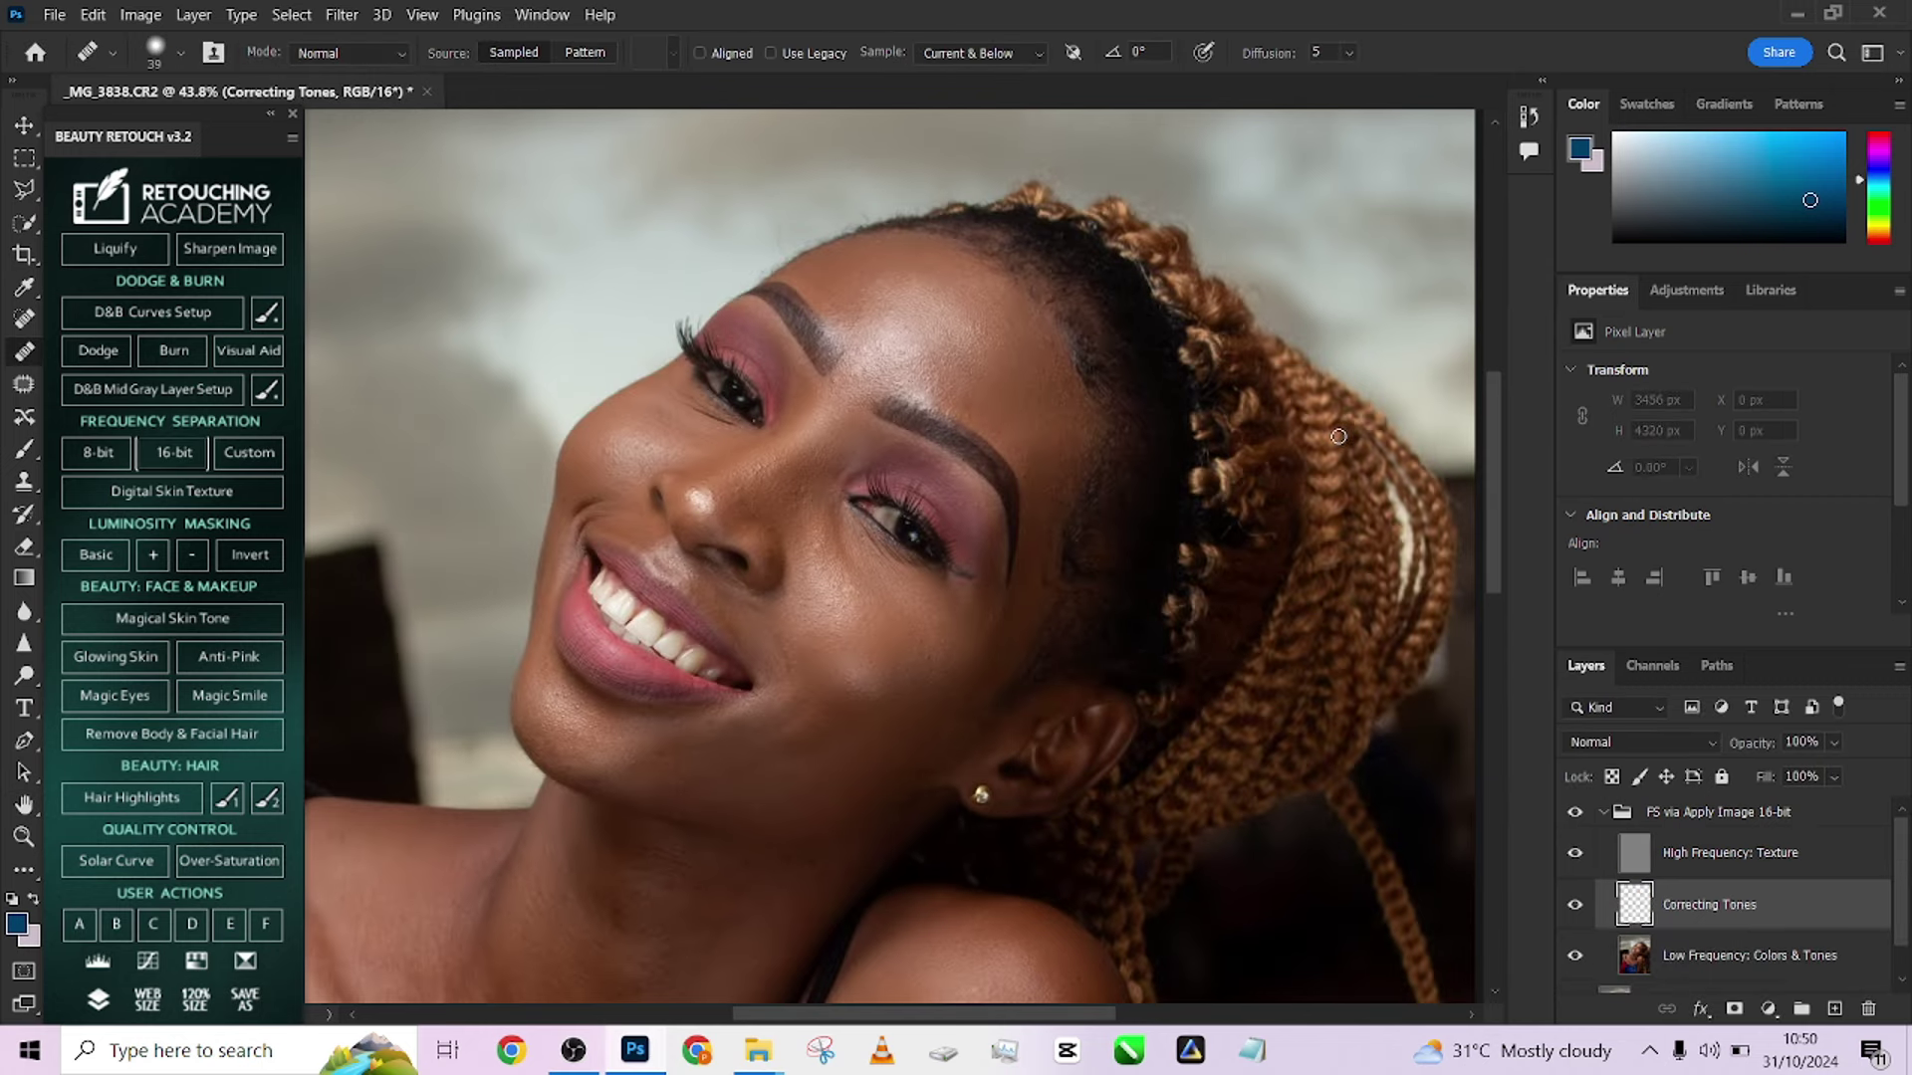
# Select the Low Frequency: Colors & Tones layer and activate the Mixer Brush for work on the face
pyautogui.click(1702, 964)
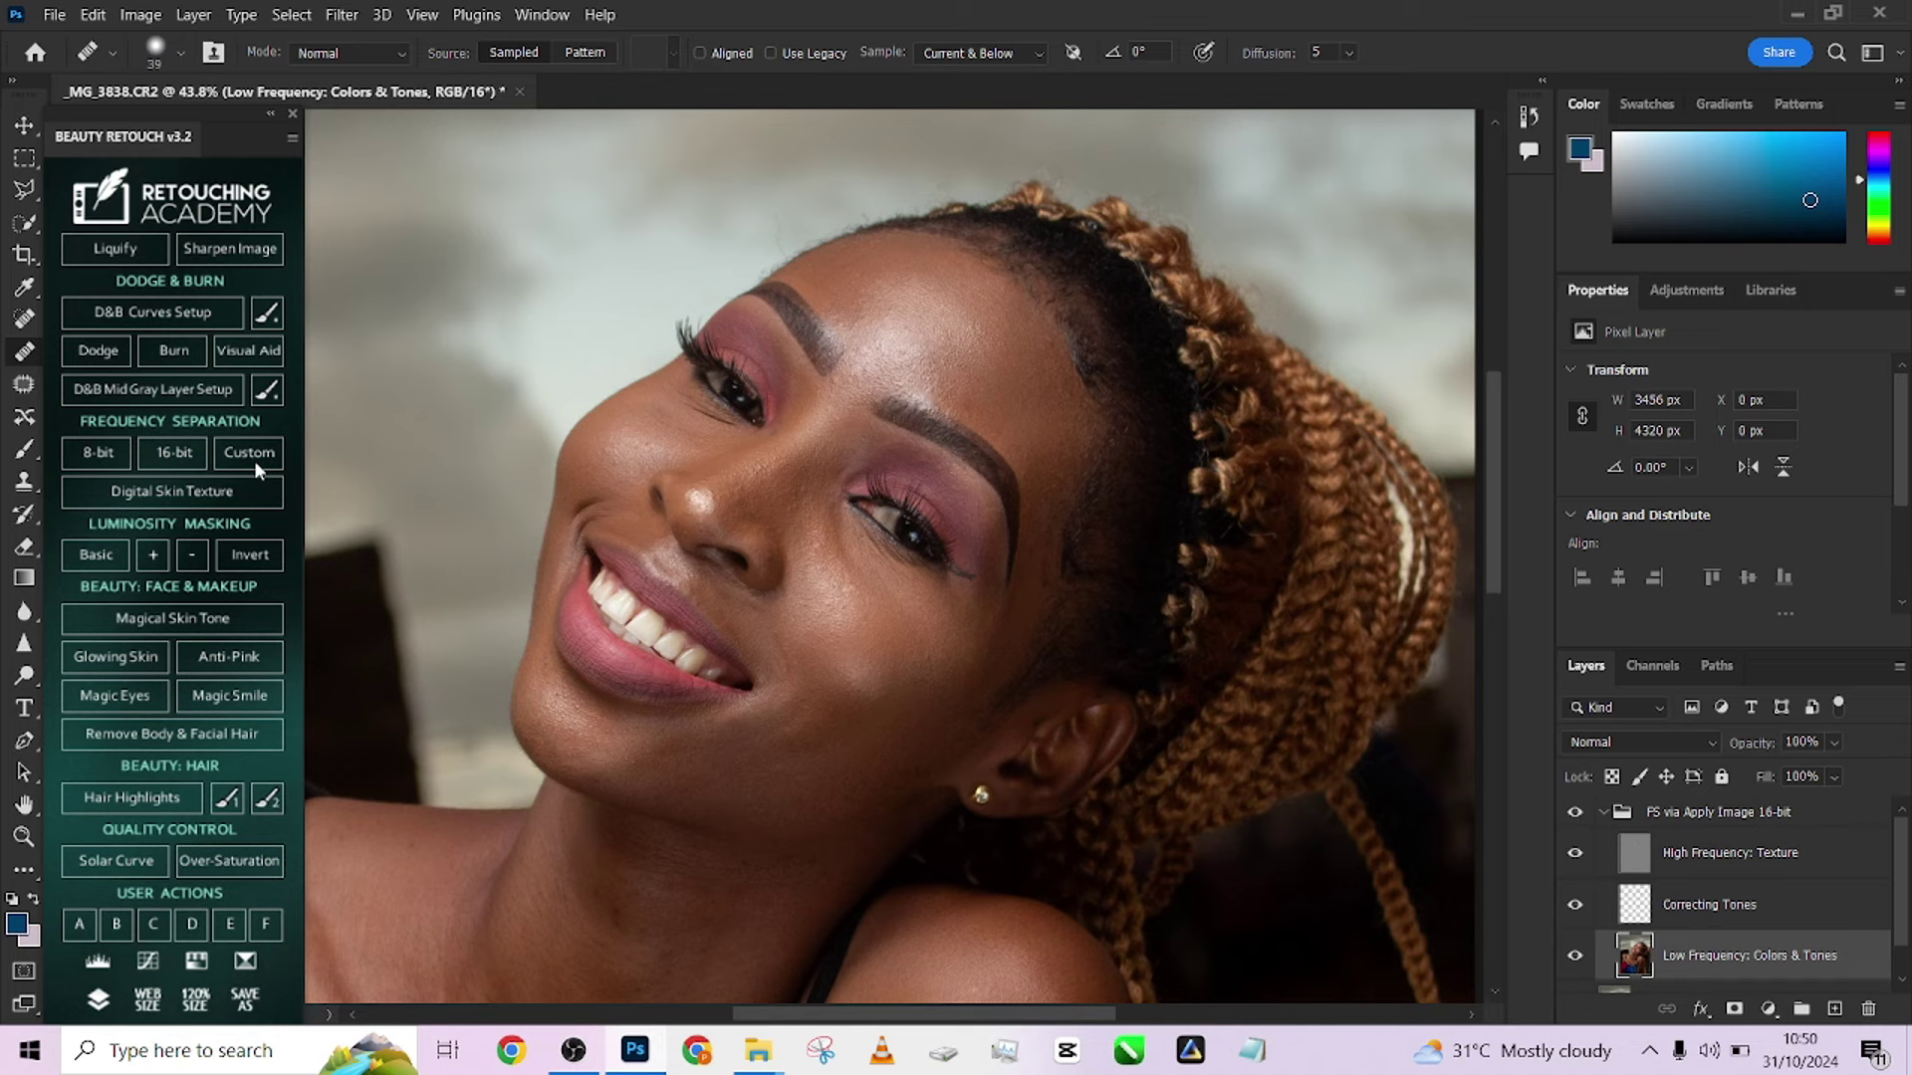
pyautogui.rightClick(21, 461)
pyautogui.rightClick(24, 870)
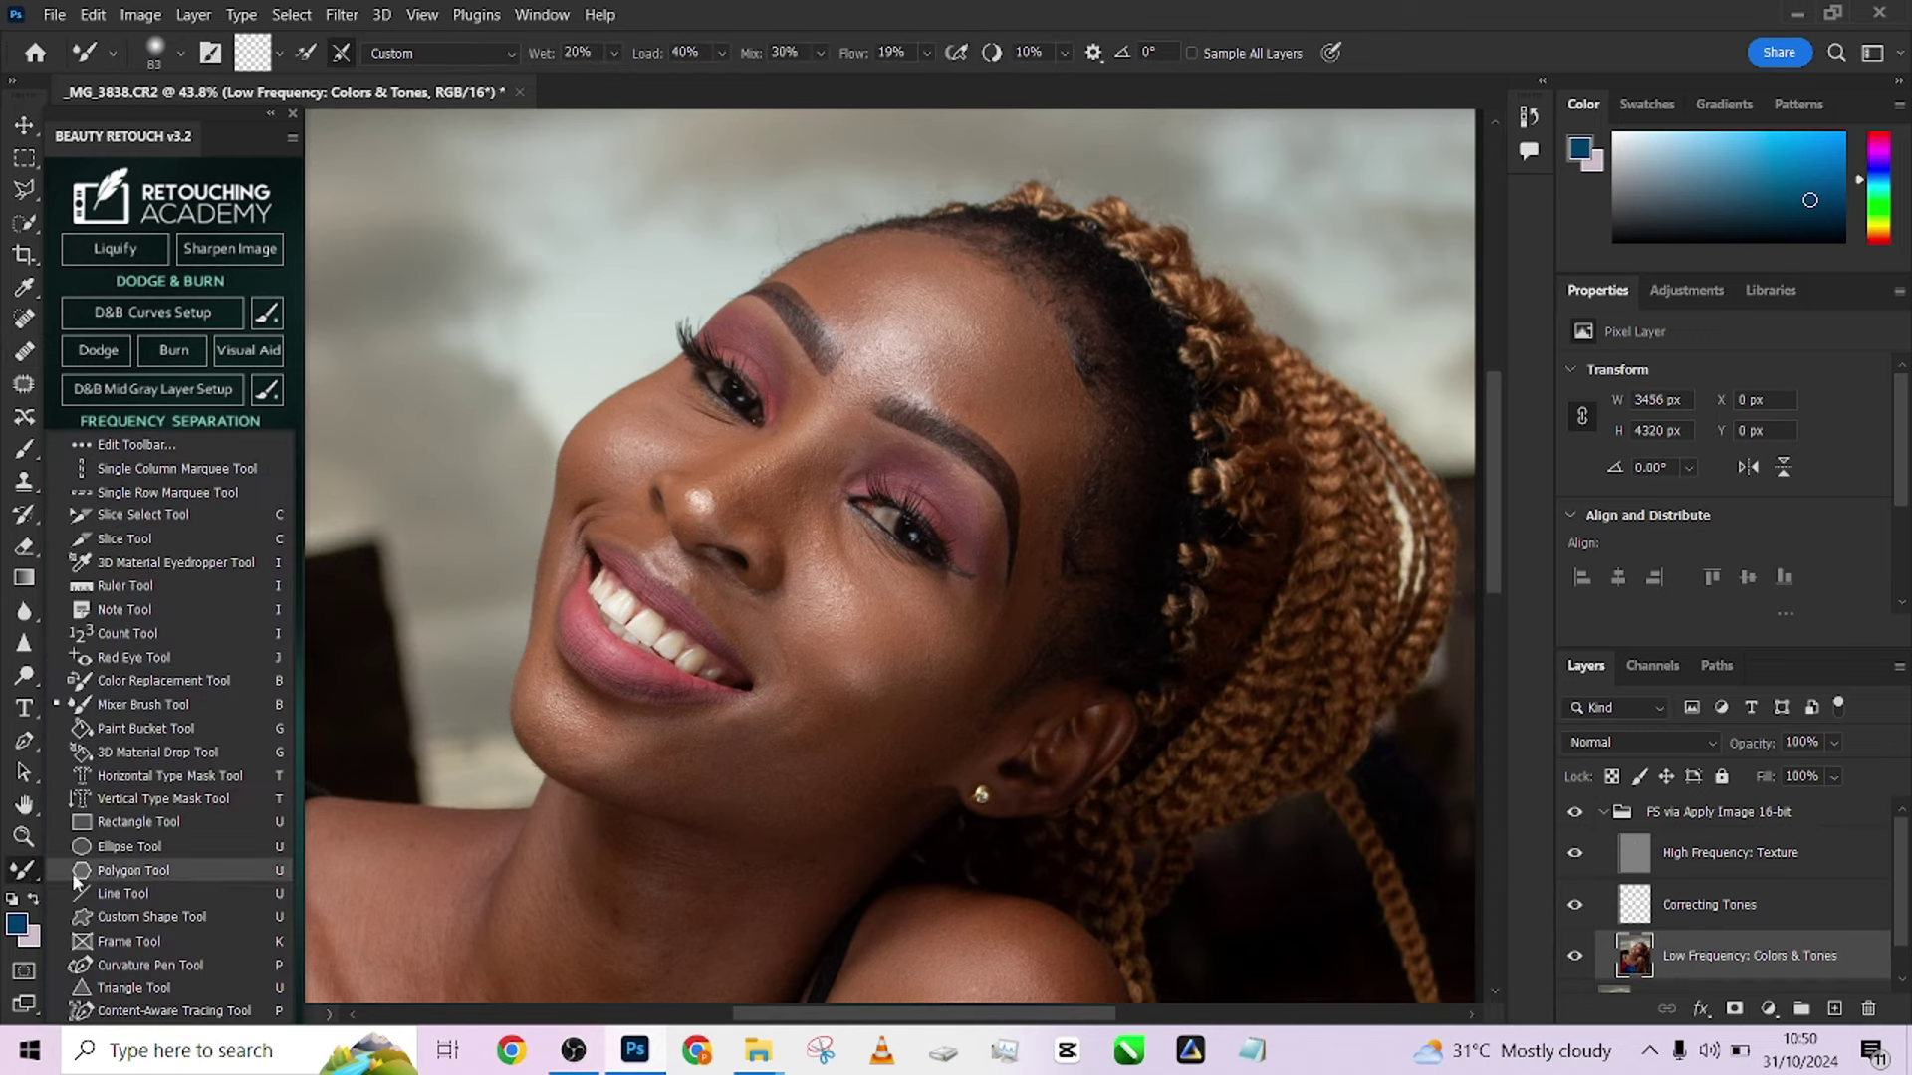
pyautogui.click(23, 871)
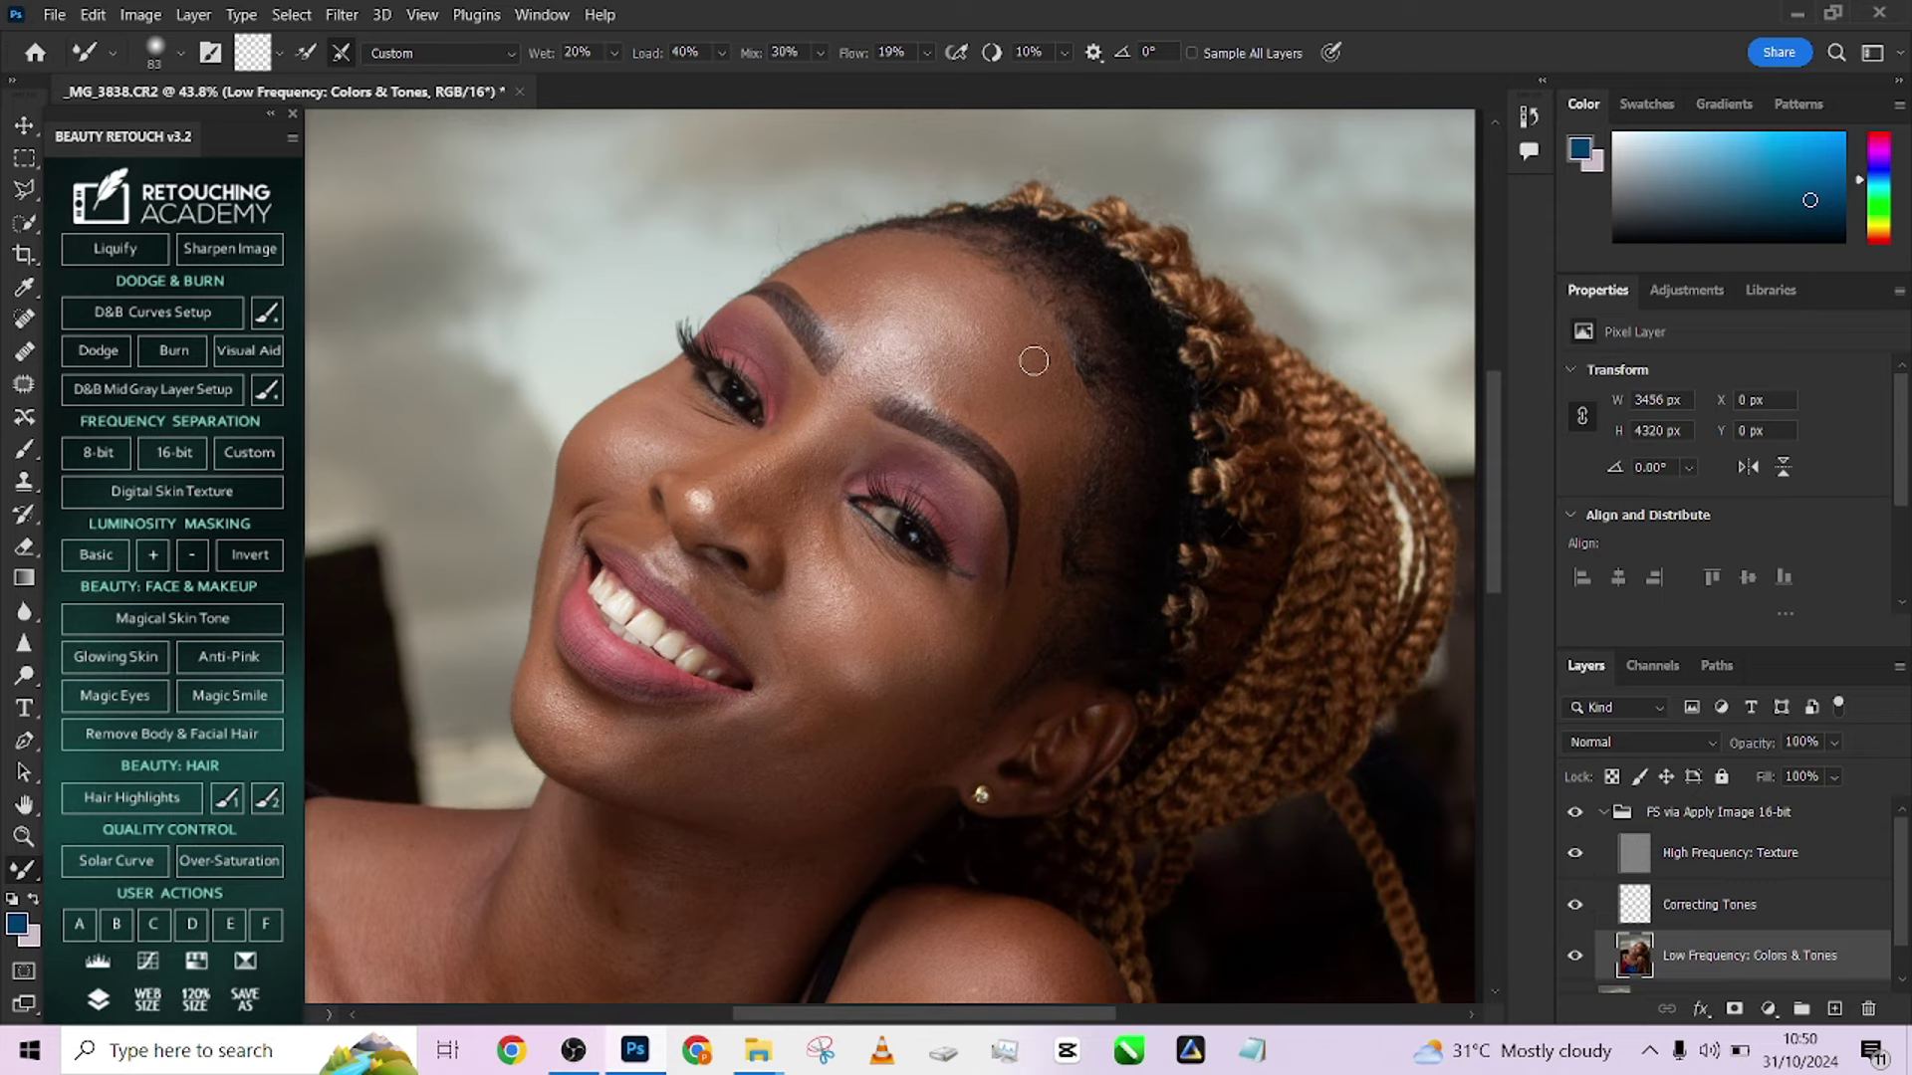
pyautogui.scroll(5, 1030, 361)
pyautogui.scroll(-2, 838, 467)
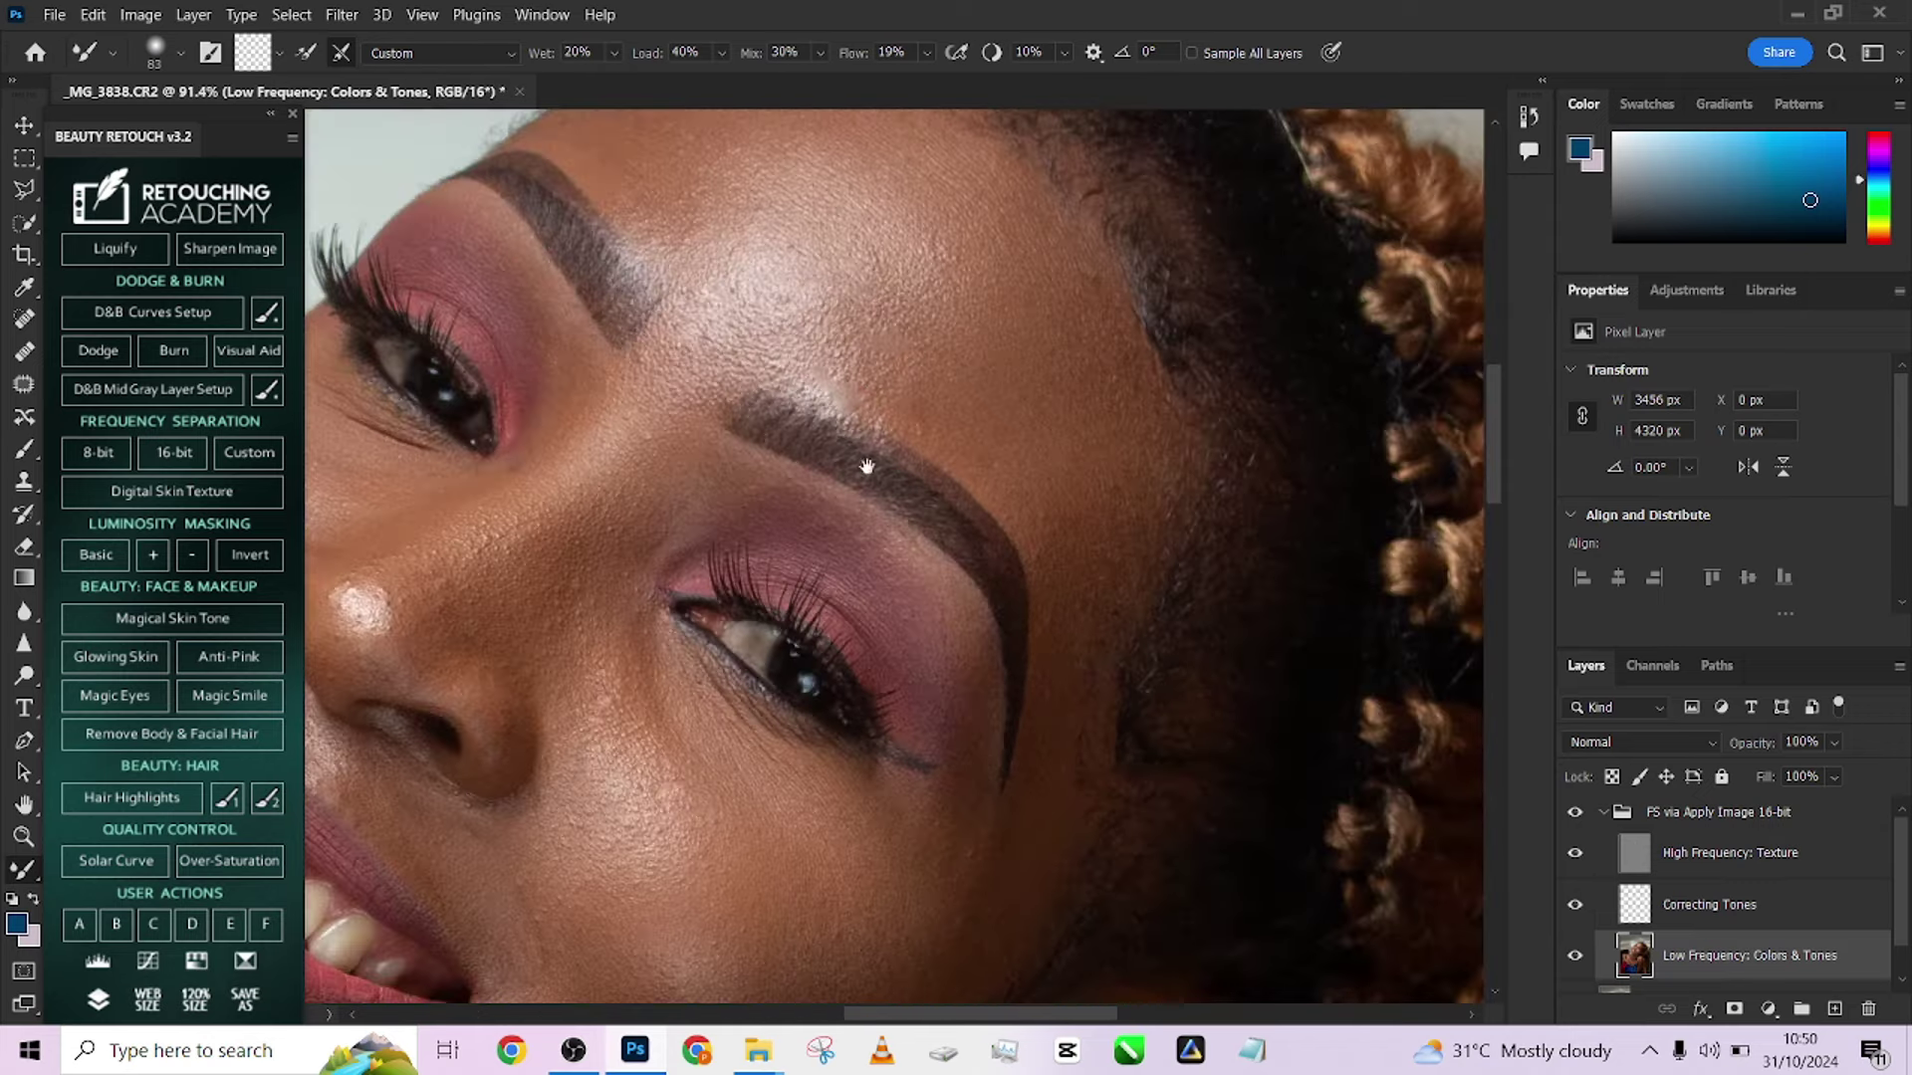
# Enlarge the Mixer Brush to 119 px and hide the High Frequency: Texture layer to expose the forehead tones
pyautogui.moveTo(866, 467); pyautogui.dragTo(1039, 406)
pyautogui.scroll(-1, 862, 383)
pyautogui.moveTo(888, 613)
pyautogui.mouseDown()
pyautogui.moveTo(859, 413)
pyautogui.moveTo(894, 404)
pyautogui.moveTo(876, 518)
pyautogui.moveTo(899, 358)
pyautogui.moveTo(1100, 361)
pyautogui.mouseUp()
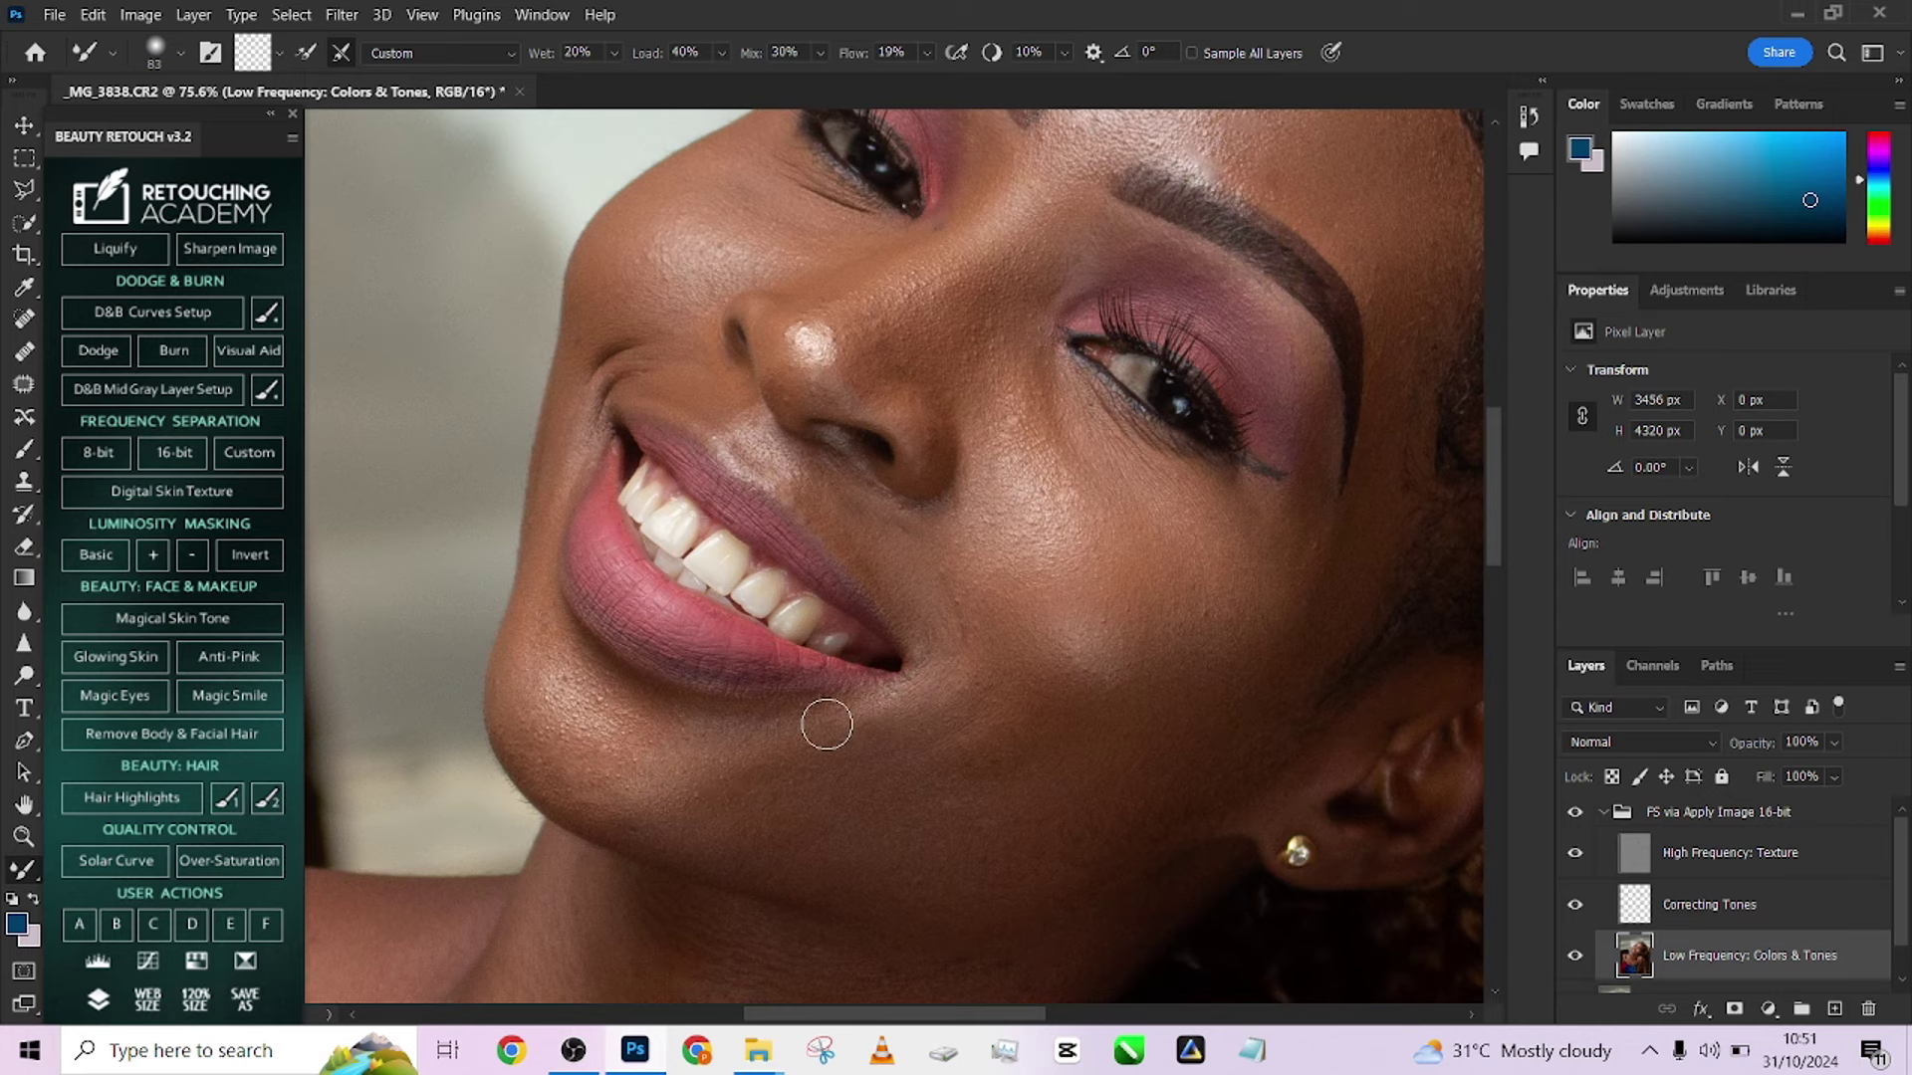
pyautogui.scroll(10, 857, 810)
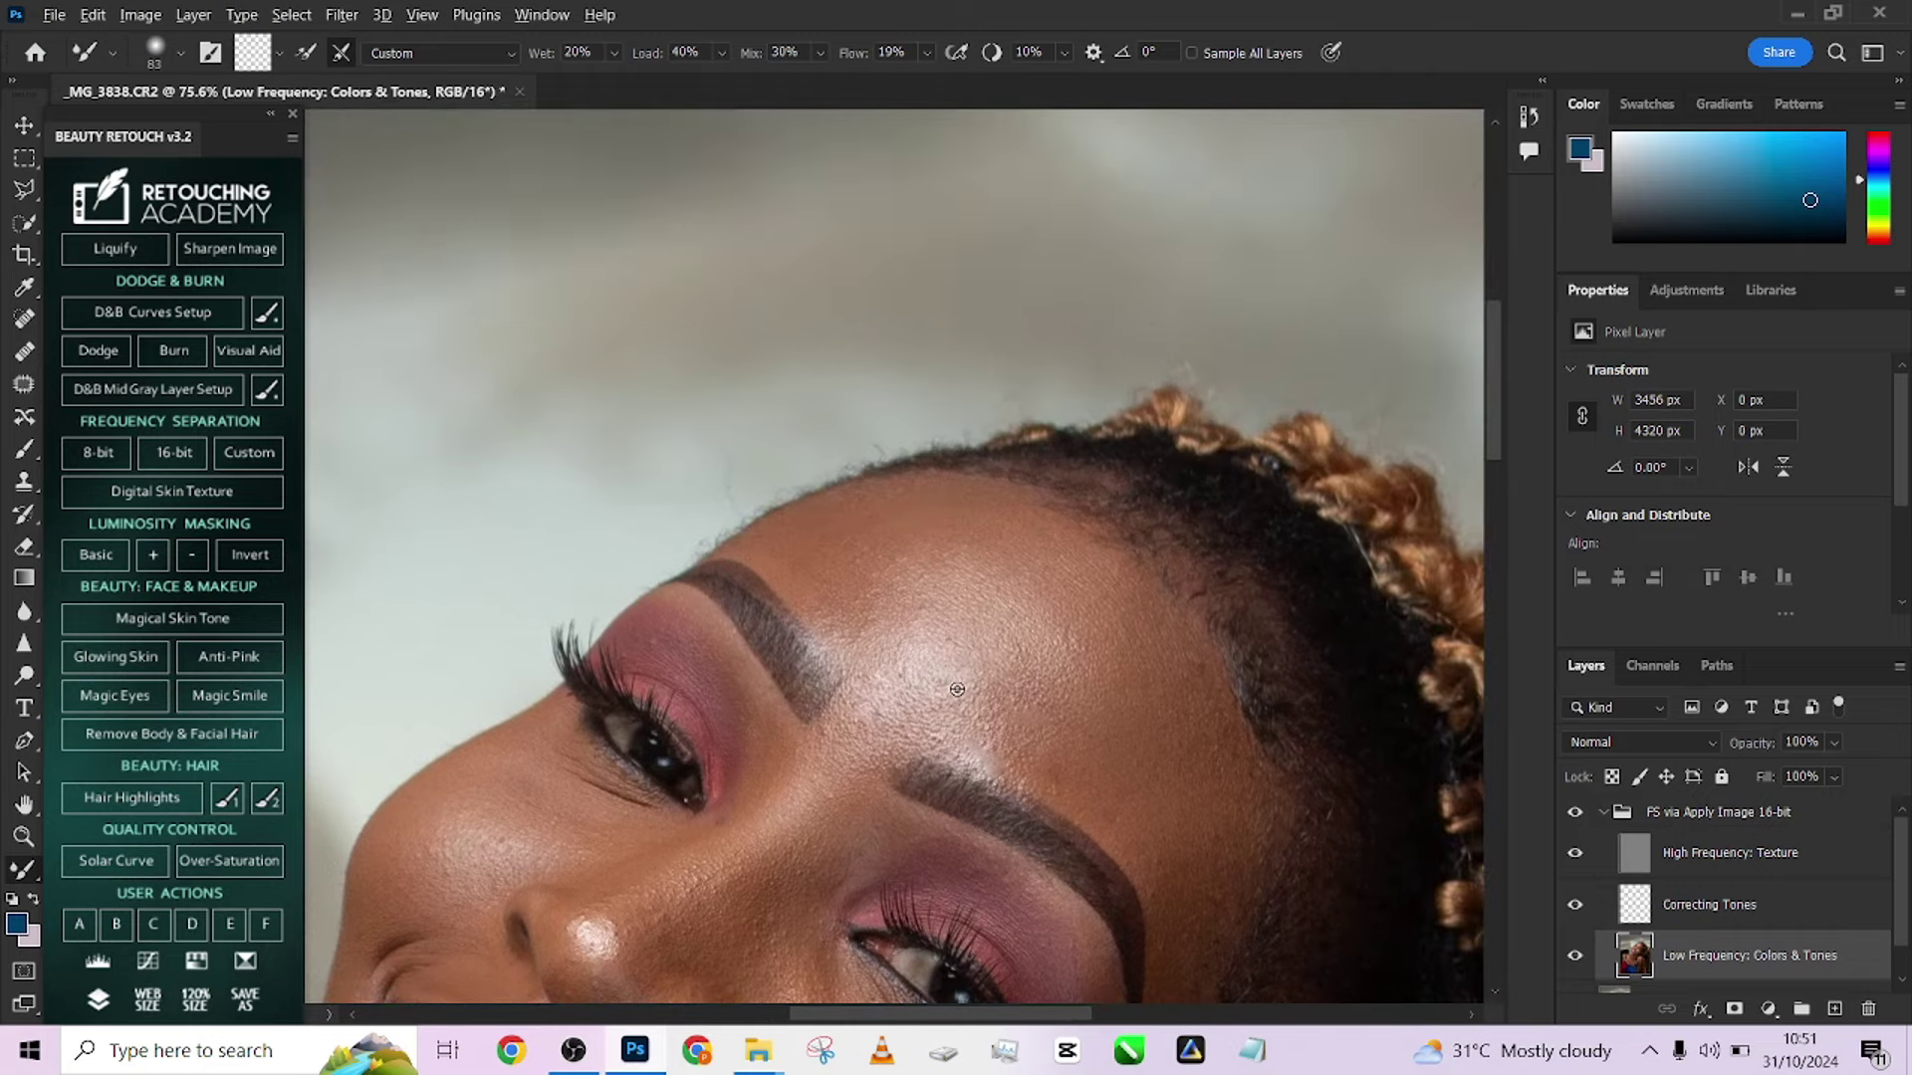
pyautogui.keyDown('alt'); pyautogui.rightClick(929, 689); pyautogui.keyUp('alt')
pyautogui.keyDown('alt'); pyautogui.rightClick(953, 666); pyautogui.keyUp('alt')
pyautogui.press('[')
pyautogui.press('[')
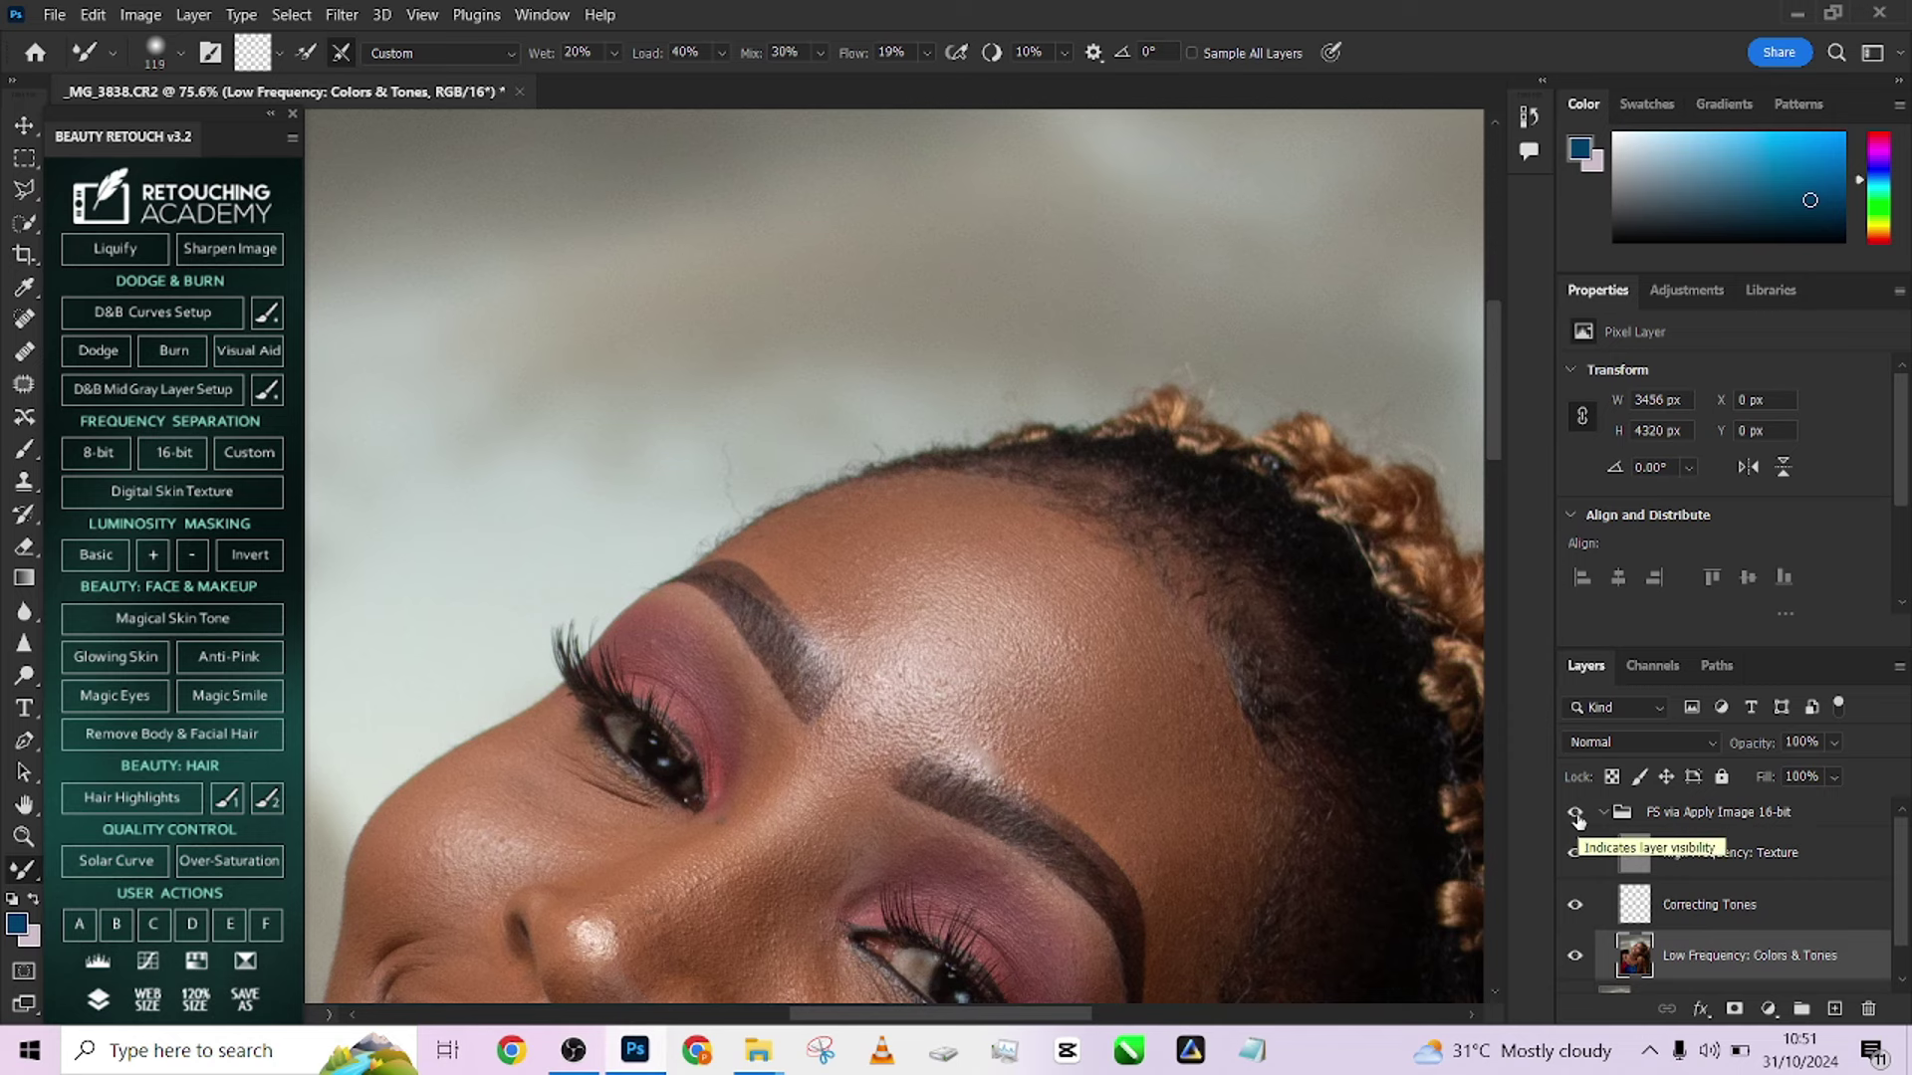
pyautogui.scroll(-2, 1080, 618)
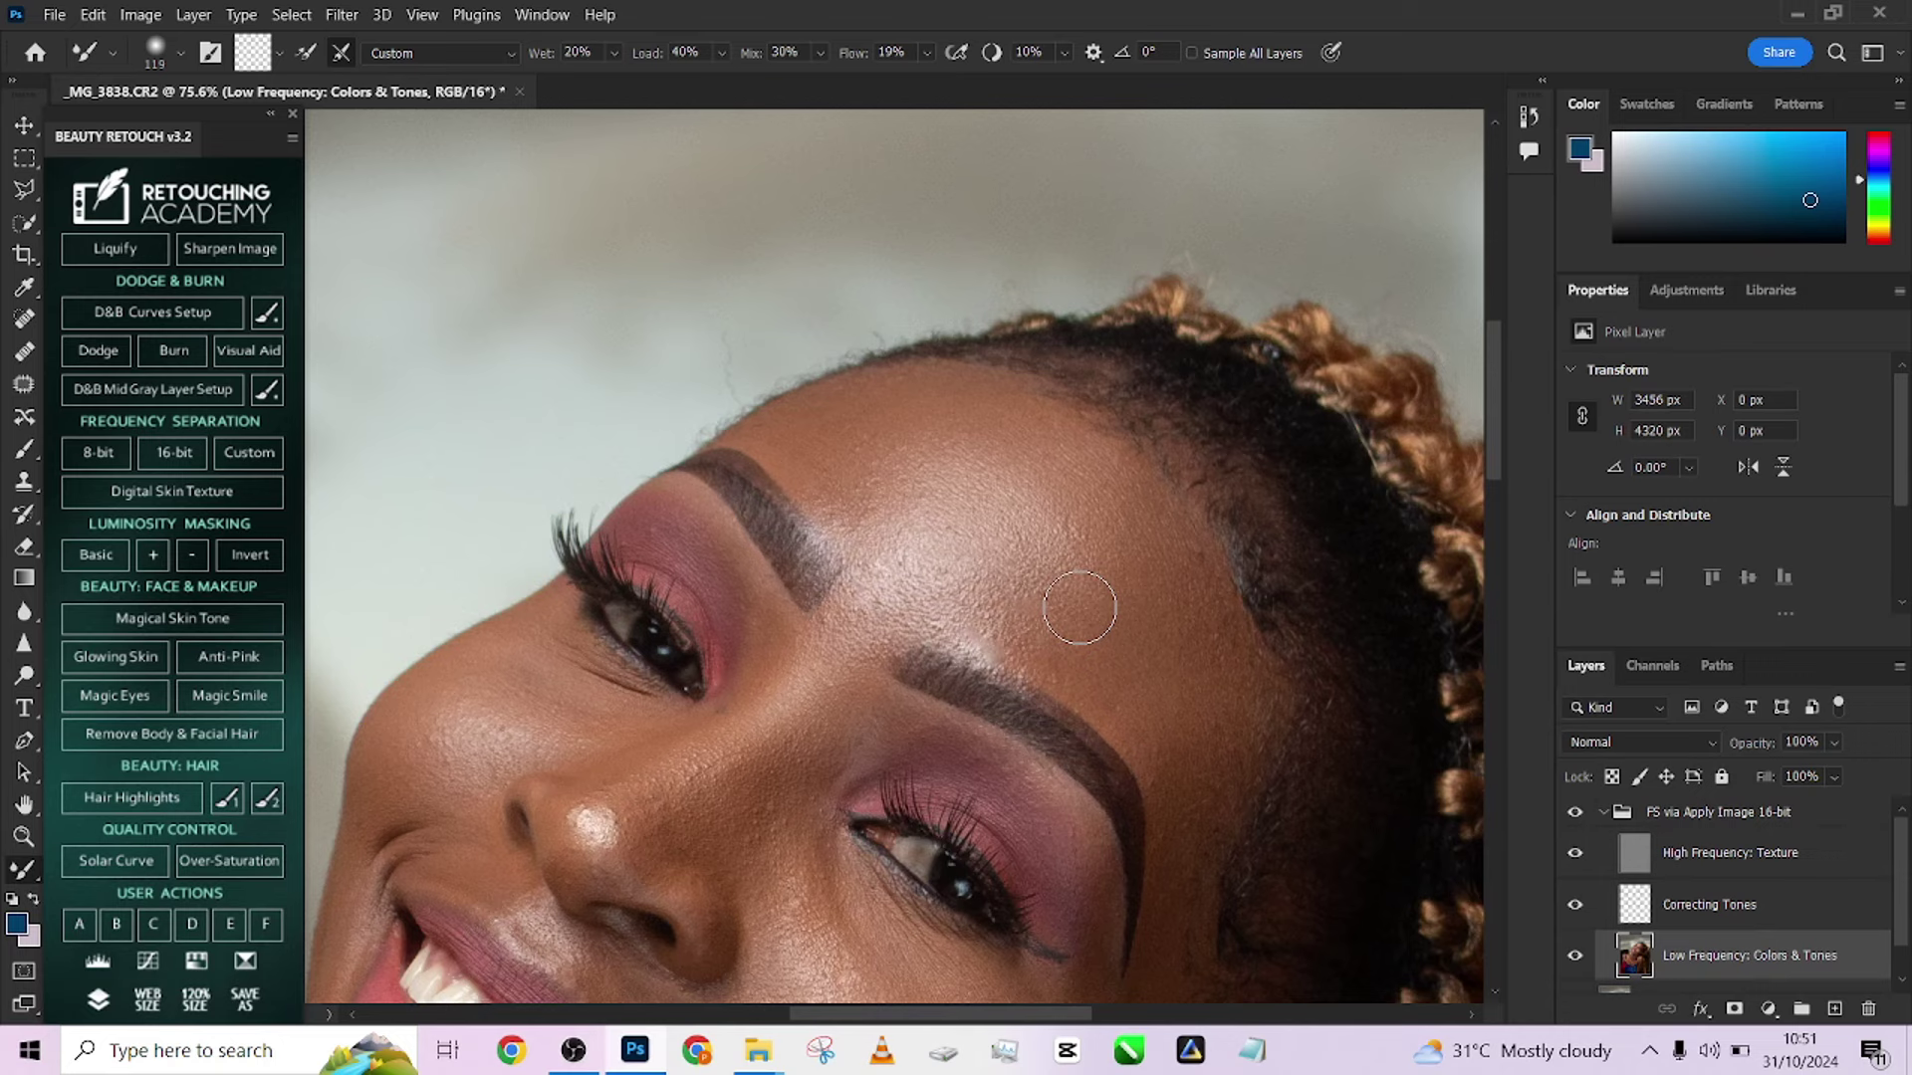
pyautogui.click(1574, 854)
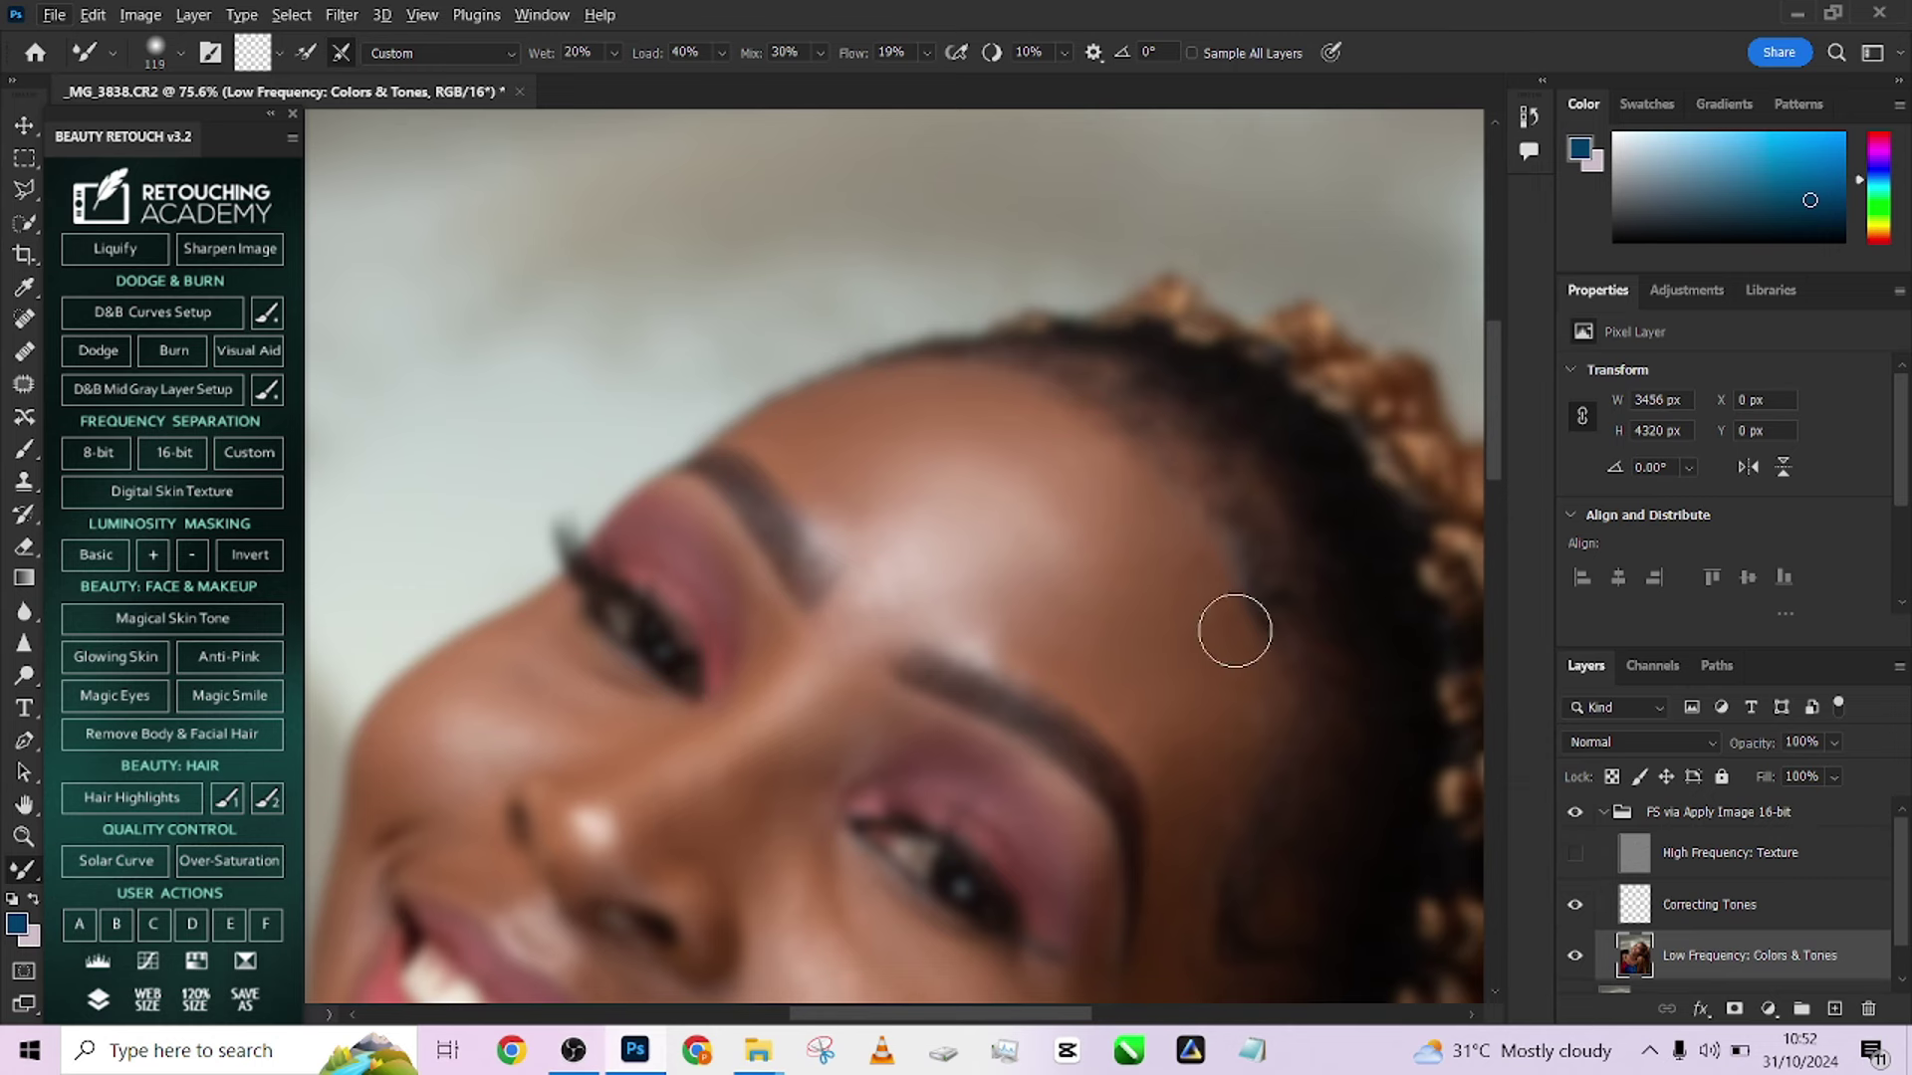
# Blend the uneven tones across the forehead on the low-frequency layer with the Mixer Brush at 90 to 125 px
pyautogui.scroll(2, 958, 482)
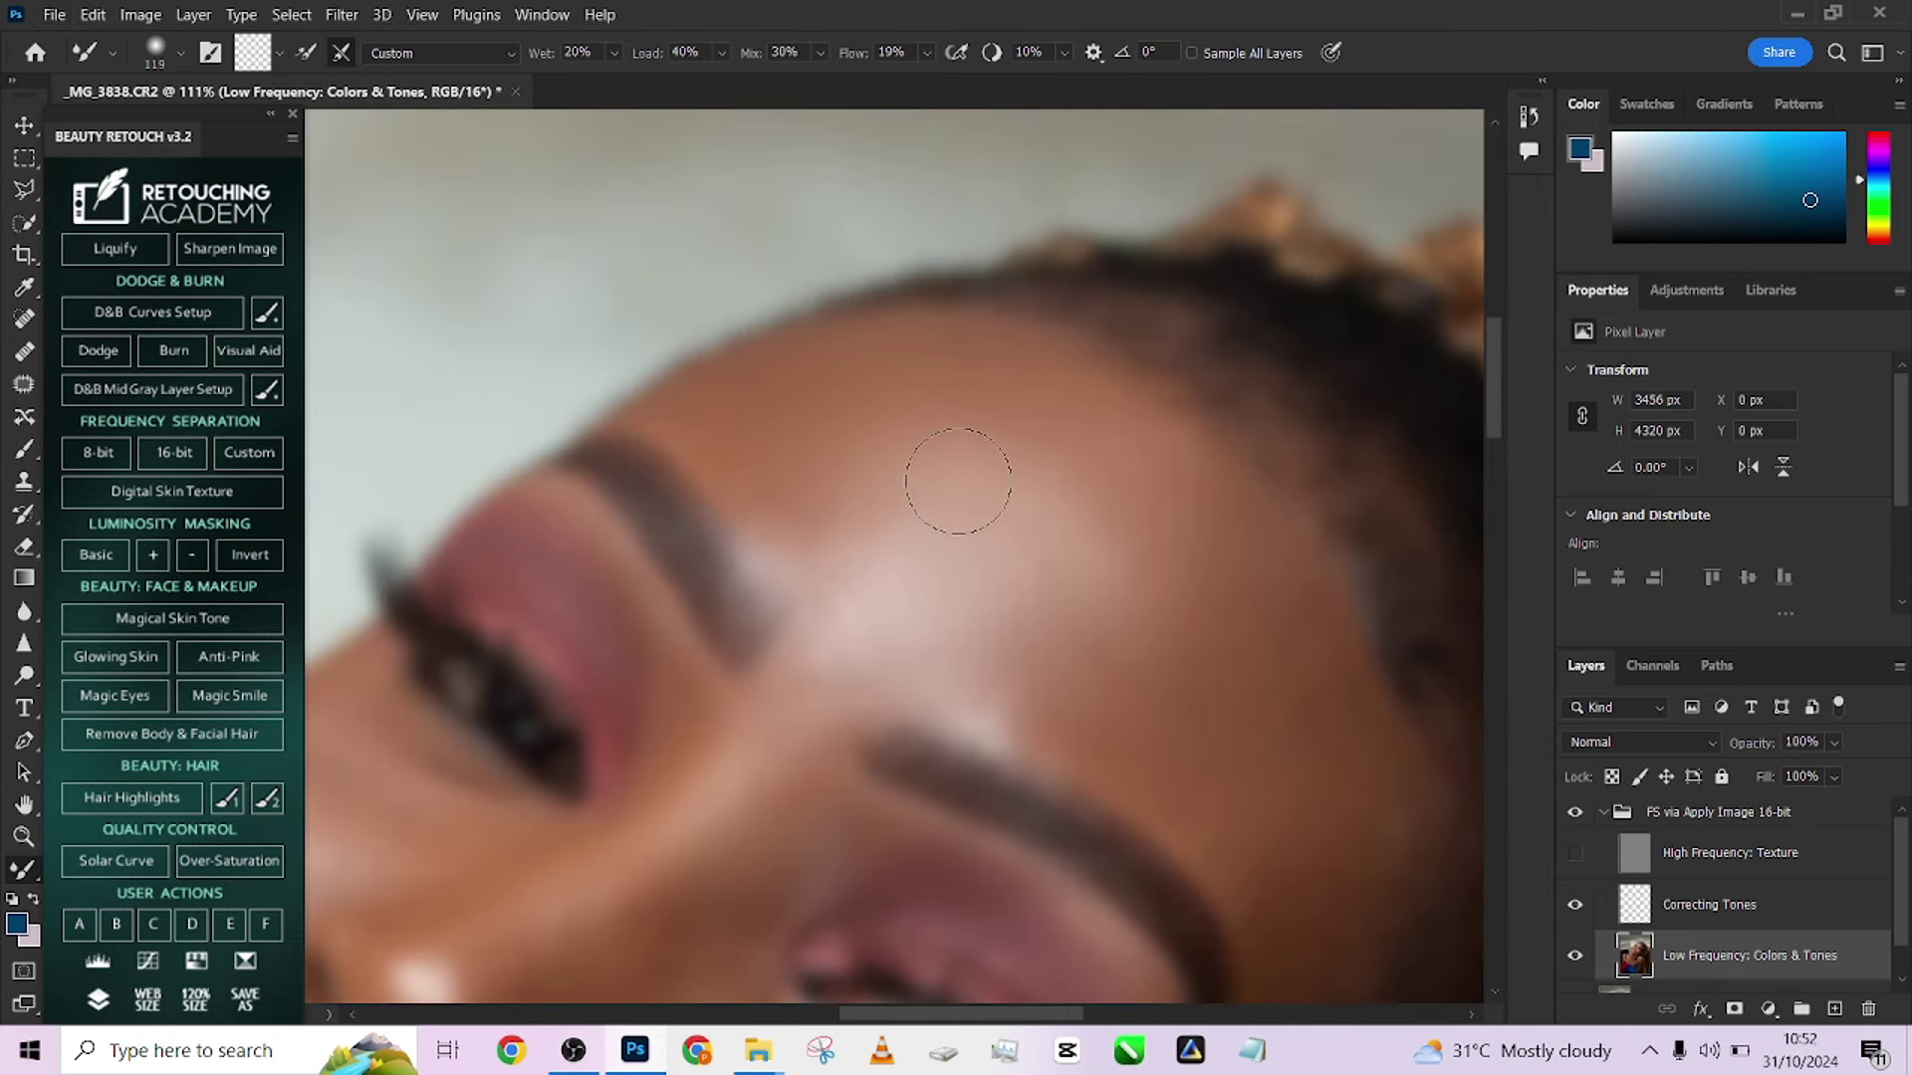
pyautogui.moveTo(921, 583); pyautogui.dragTo(901, 180)
pyautogui.moveTo(847, 816); pyautogui.dragTo(831, 565)
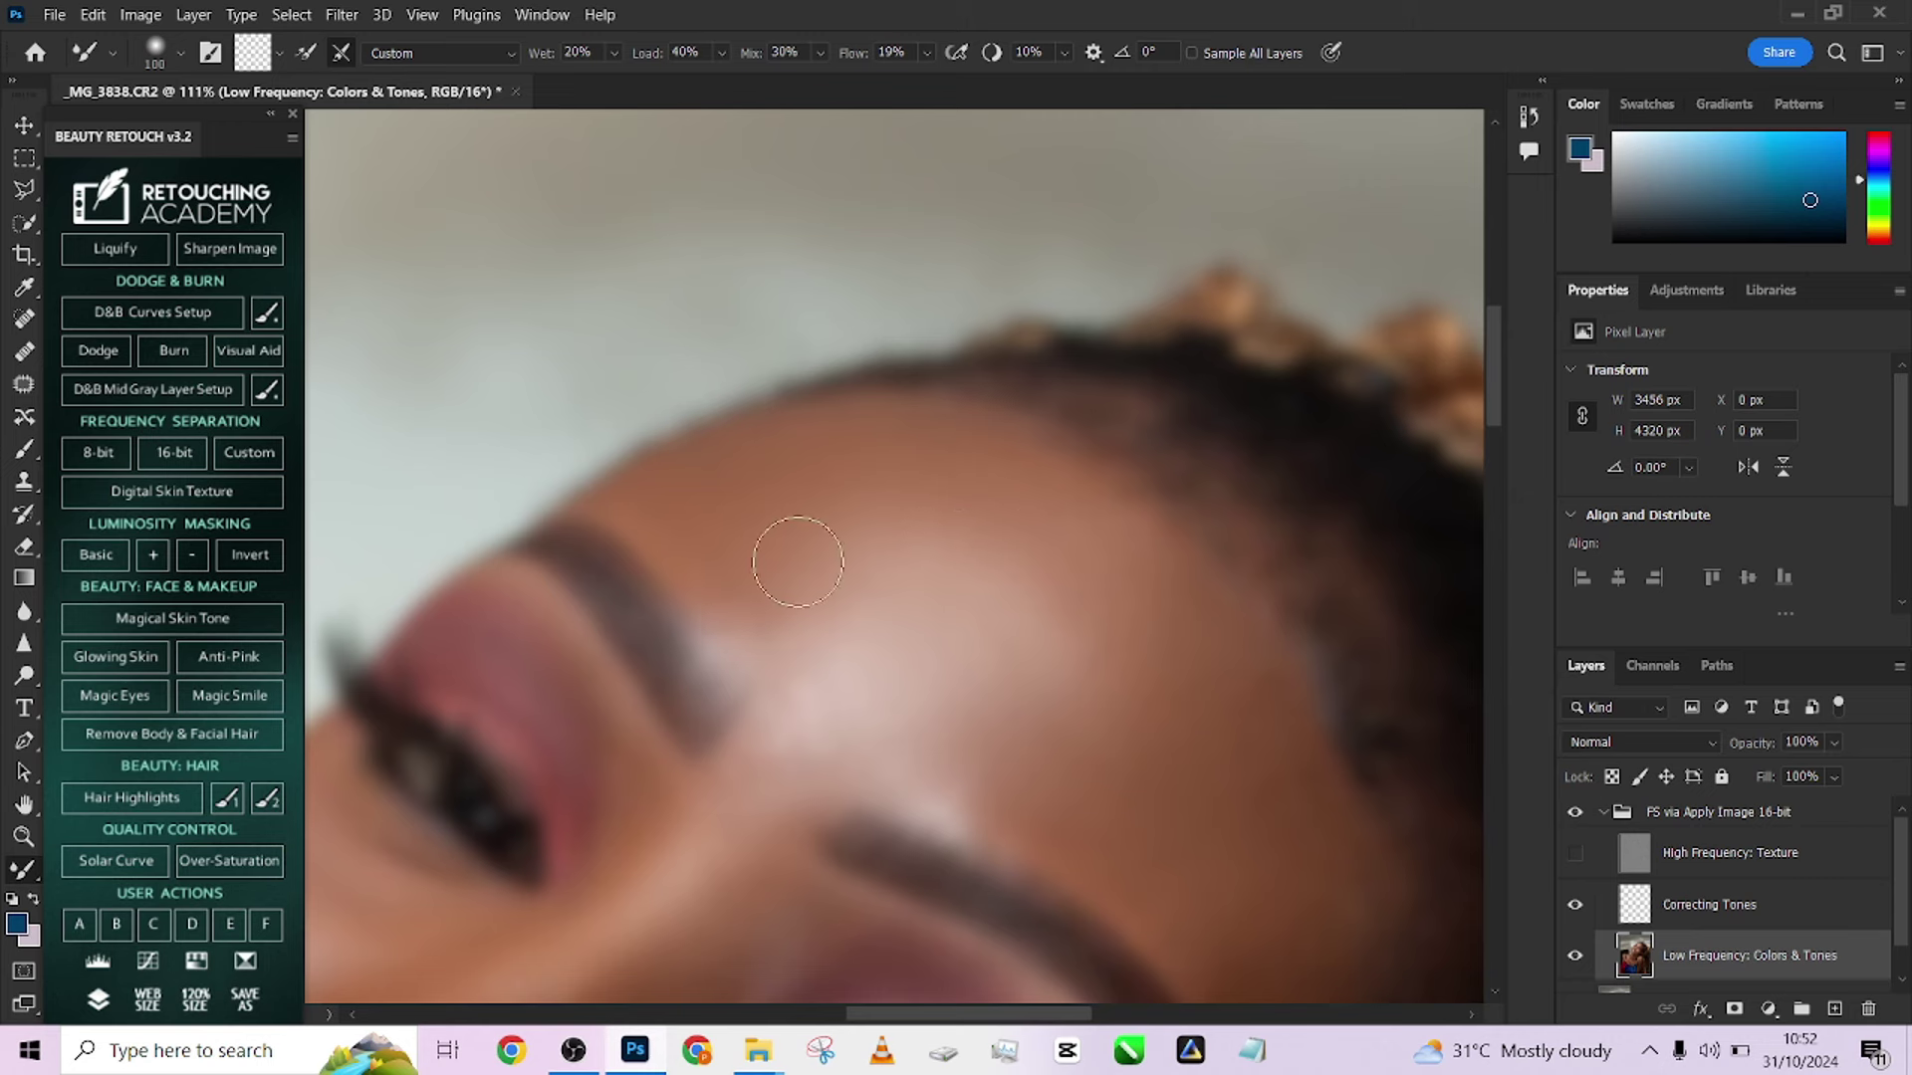
pyautogui.press(']')
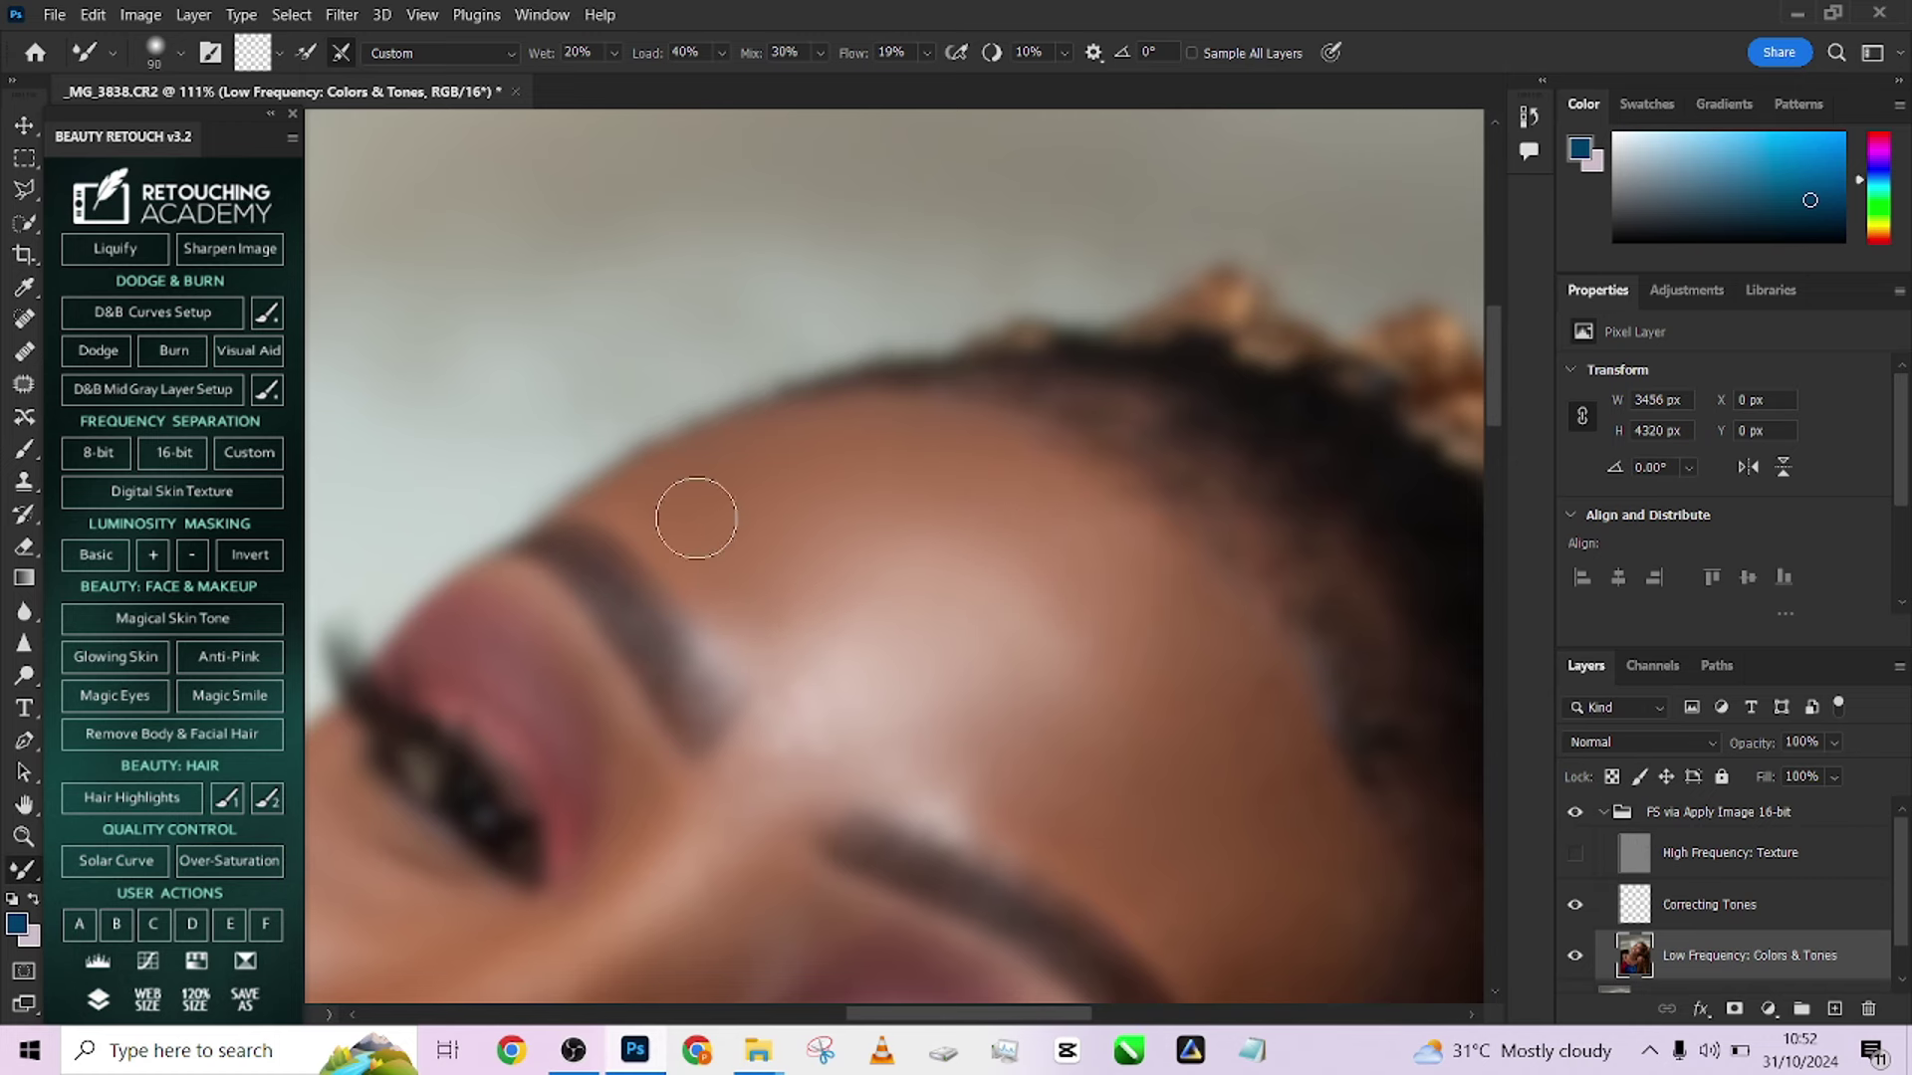
pyautogui.scroll(-1, 1023, 618)
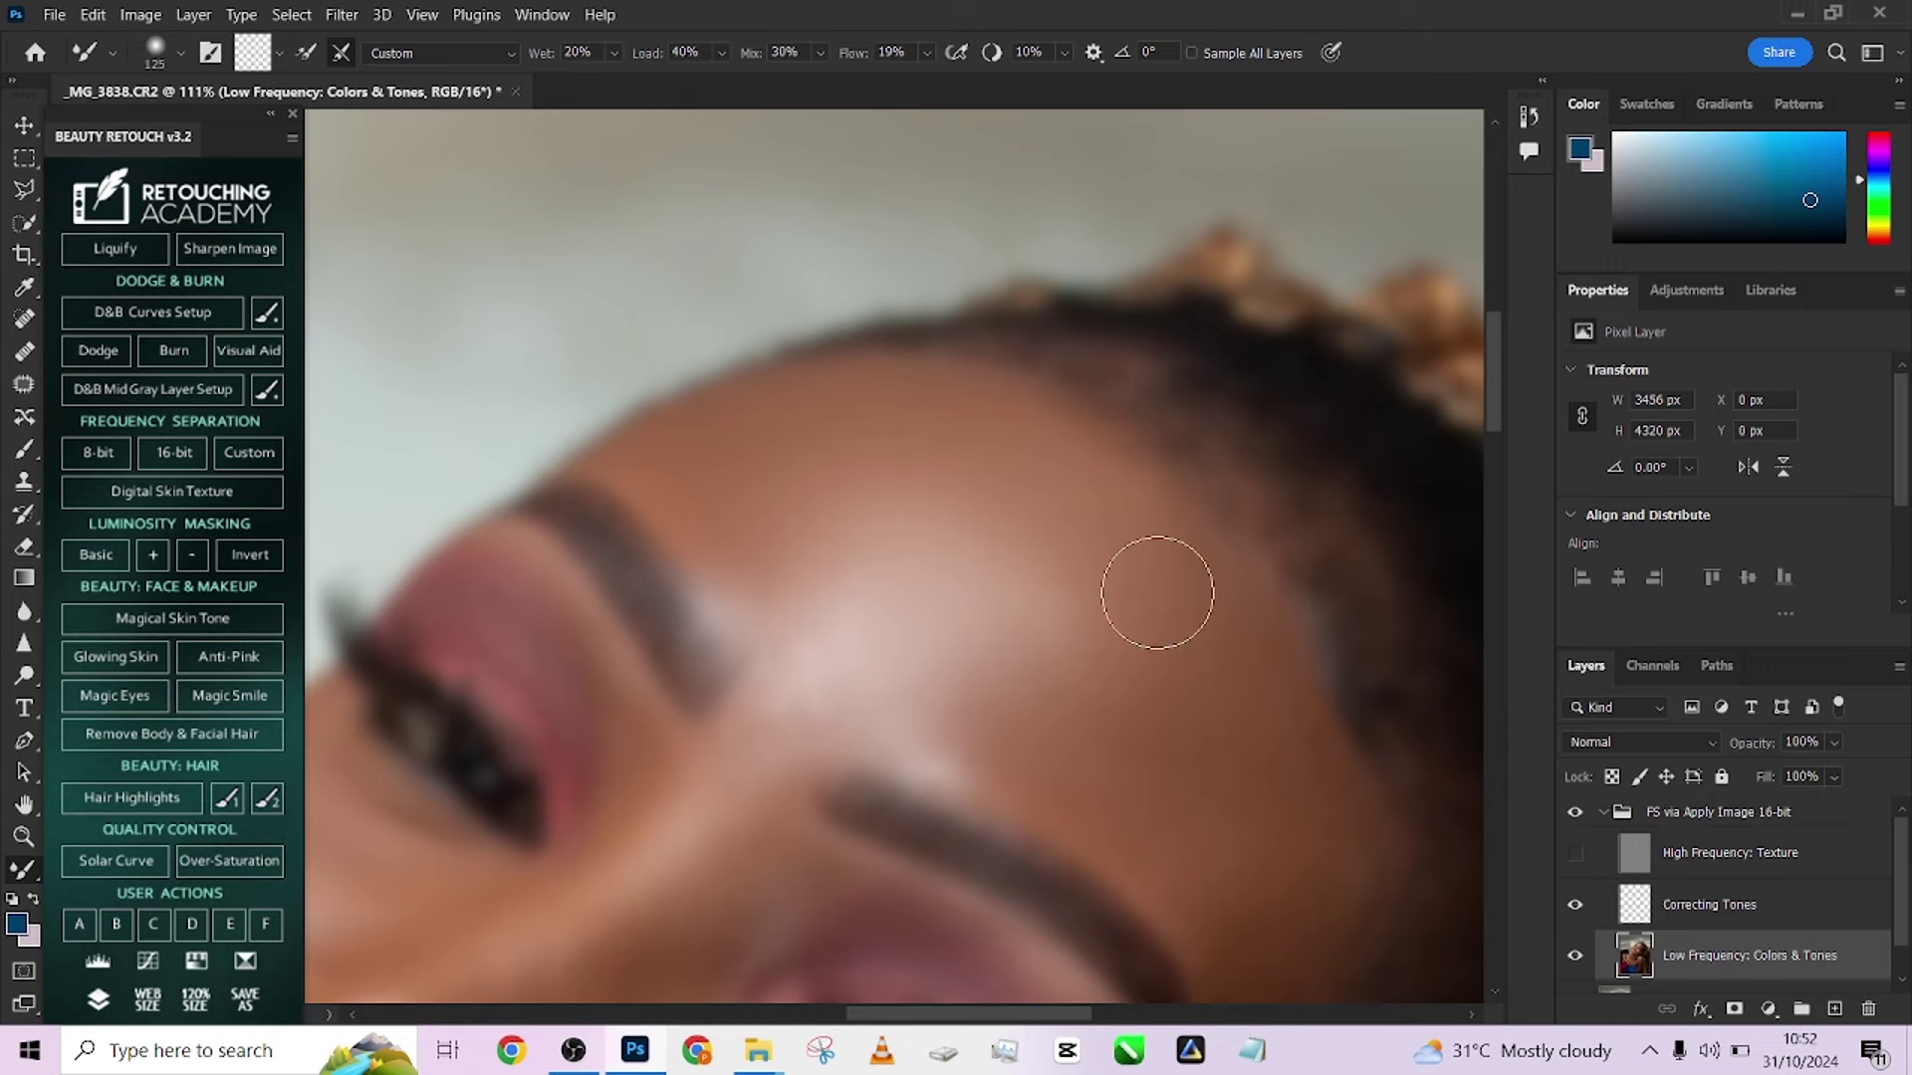
# Blend the dark and light patches on the neck with a large Mixer Brush of about 174 to 206 px
pyautogui.keyDown('alt'); pyautogui.scroll(-4, 1161, 585); pyautogui.keyUp('alt')
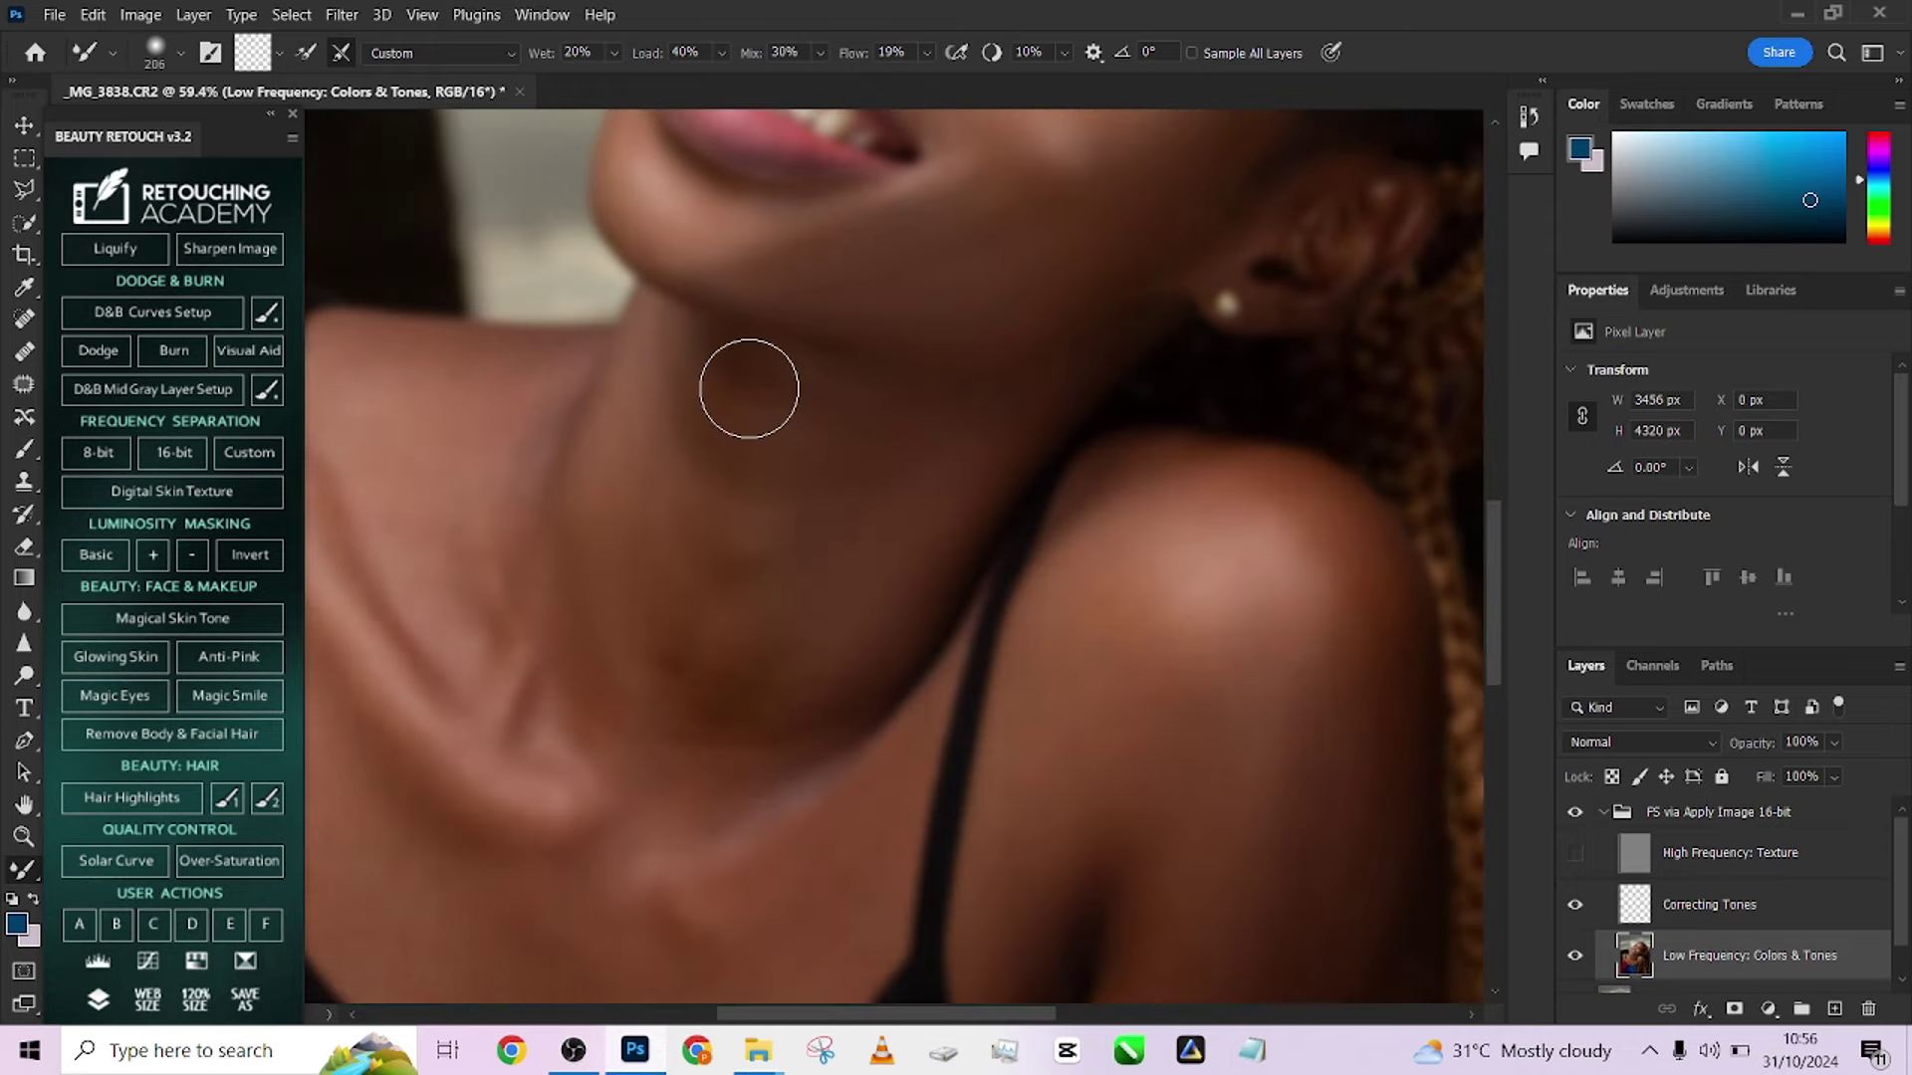
pyautogui.keyDown('alt'); pyautogui.rightClick(746, 631); pyautogui.keyUp('alt')
pyautogui.moveTo(700, 641)
pyautogui.mouseDown()
pyautogui.moveTo(702, 699)
pyautogui.moveTo(756, 694)
pyautogui.moveTo(755, 622)
pyautogui.moveTo(841, 675)
pyautogui.moveTo(712, 717)
pyautogui.moveTo(694, 557)
pyautogui.moveTo(754, 565)
pyautogui.moveTo(686, 424)
pyautogui.moveTo(719, 405)
pyautogui.moveTo(855, 443)
pyautogui.moveTo(828, 488)
pyautogui.moveTo(734, 485)
pyautogui.moveTo(721, 460)
pyautogui.moveTo(813, 472)
pyautogui.moveTo(712, 456)
pyautogui.moveTo(844, 464)
pyautogui.moveTo(819, 481)
pyautogui.moveTo(708, 439)
pyautogui.moveTo(652, 369)
pyautogui.moveTo(626, 523)
pyautogui.moveTo(649, 626)
pyautogui.moveTo(688, 522)
pyautogui.moveTo(806, 532)
pyautogui.moveTo(704, 648)
pyautogui.moveTo(854, 631)
pyautogui.moveTo(787, 704)
pyautogui.moveTo(743, 687)
pyautogui.mouseUp()
pyautogui.moveTo(608, 605); pyautogui.dragTo(778, 697)
pyautogui.moveTo(731, 615)
pyautogui.mouseDown()
pyautogui.moveTo(695, 539)
pyautogui.moveTo(689, 586)
pyautogui.moveTo(661, 530)
pyautogui.moveTo(665, 690)
pyautogui.moveTo(634, 590)
pyautogui.moveTo(636, 734)
pyautogui.moveTo(620, 580)
pyautogui.moveTo(607, 615)
pyautogui.moveTo(535, 509)
pyautogui.moveTo(624, 497)
pyautogui.moveTo(479, 473)
pyautogui.moveTo(557, 462)
pyautogui.moveTo(523, 530)
pyautogui.mouseUp()
pyautogui.moveTo(576, 622)
pyautogui.mouseDown()
pyautogui.moveTo(636, 657)
pyautogui.moveTo(640, 717)
pyautogui.mouseUp()
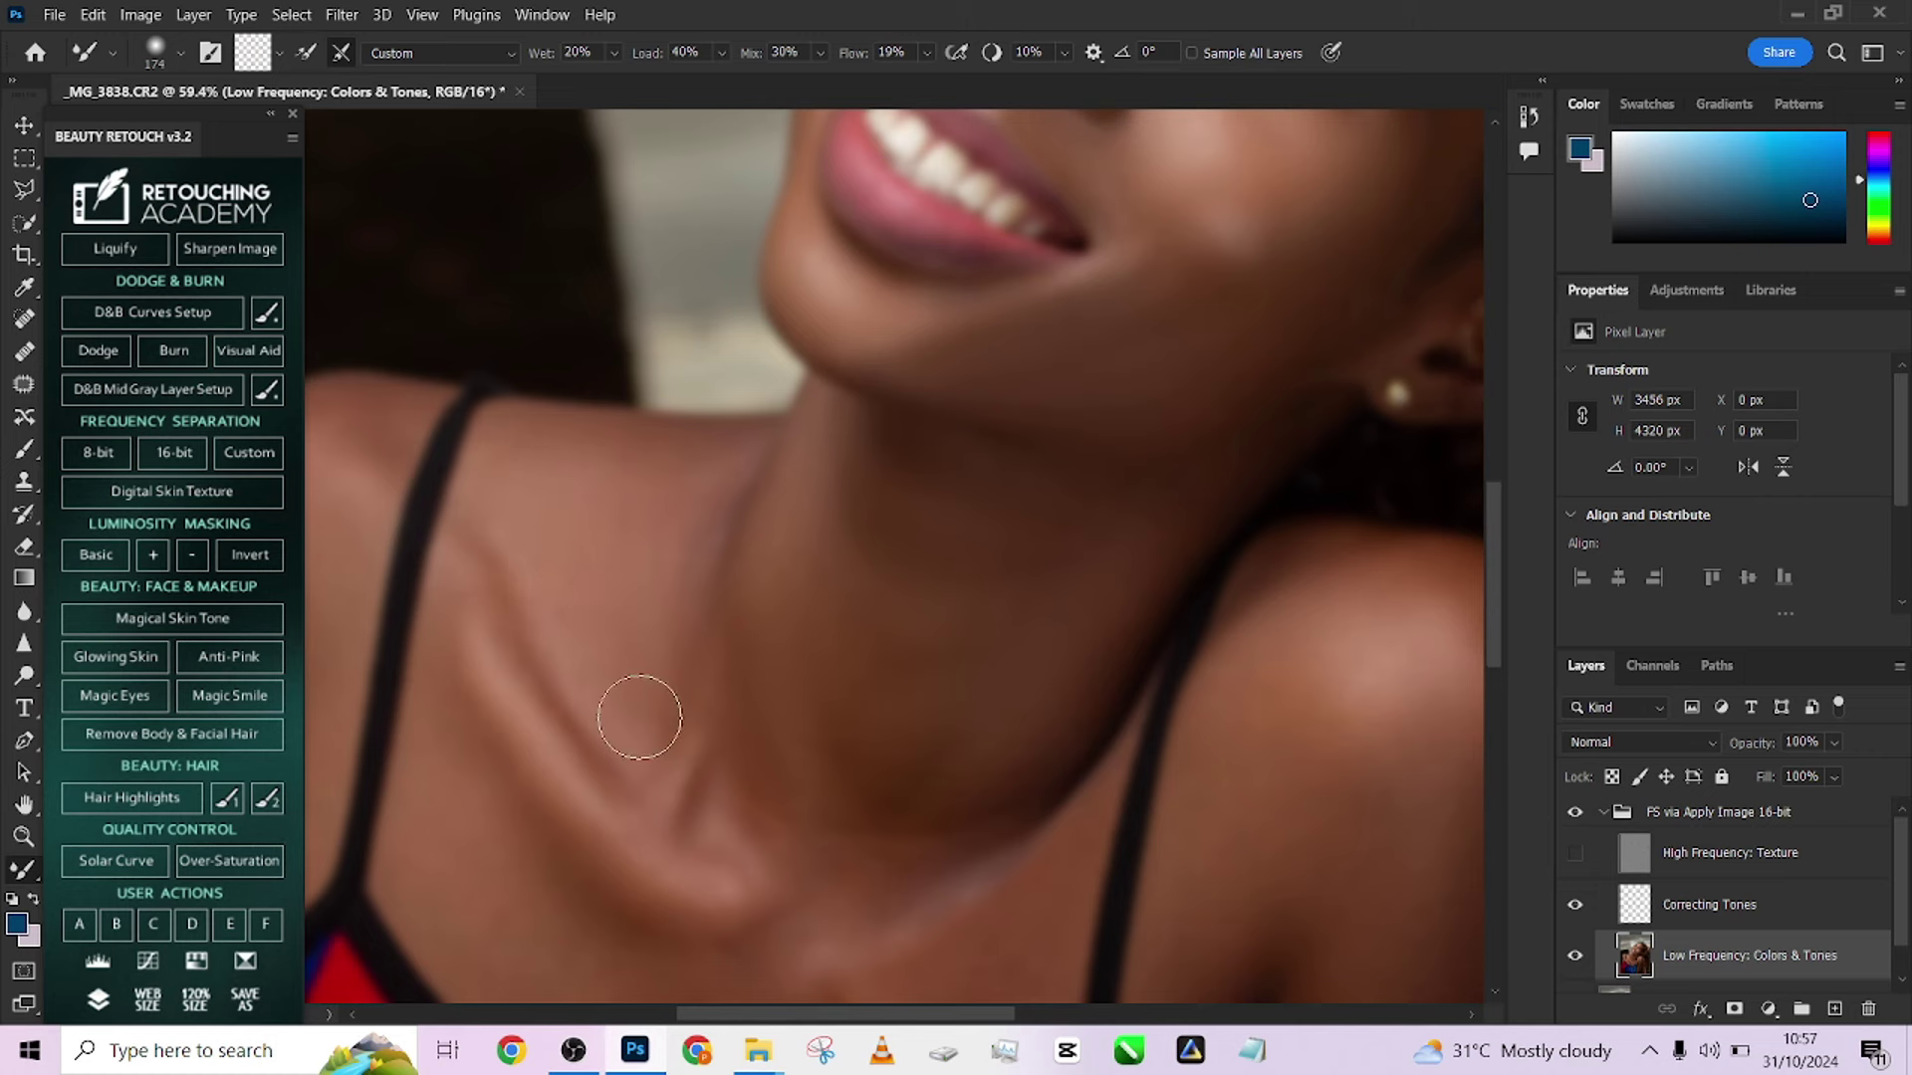
# Reduce the Mixer Brush to 115 px and smooth the skin between the neck and the collarbone
pyautogui.press('[')
pyautogui.press('[')
pyautogui.press('[')
pyautogui.press('[')
pyautogui.press('[')
pyautogui.press('[')
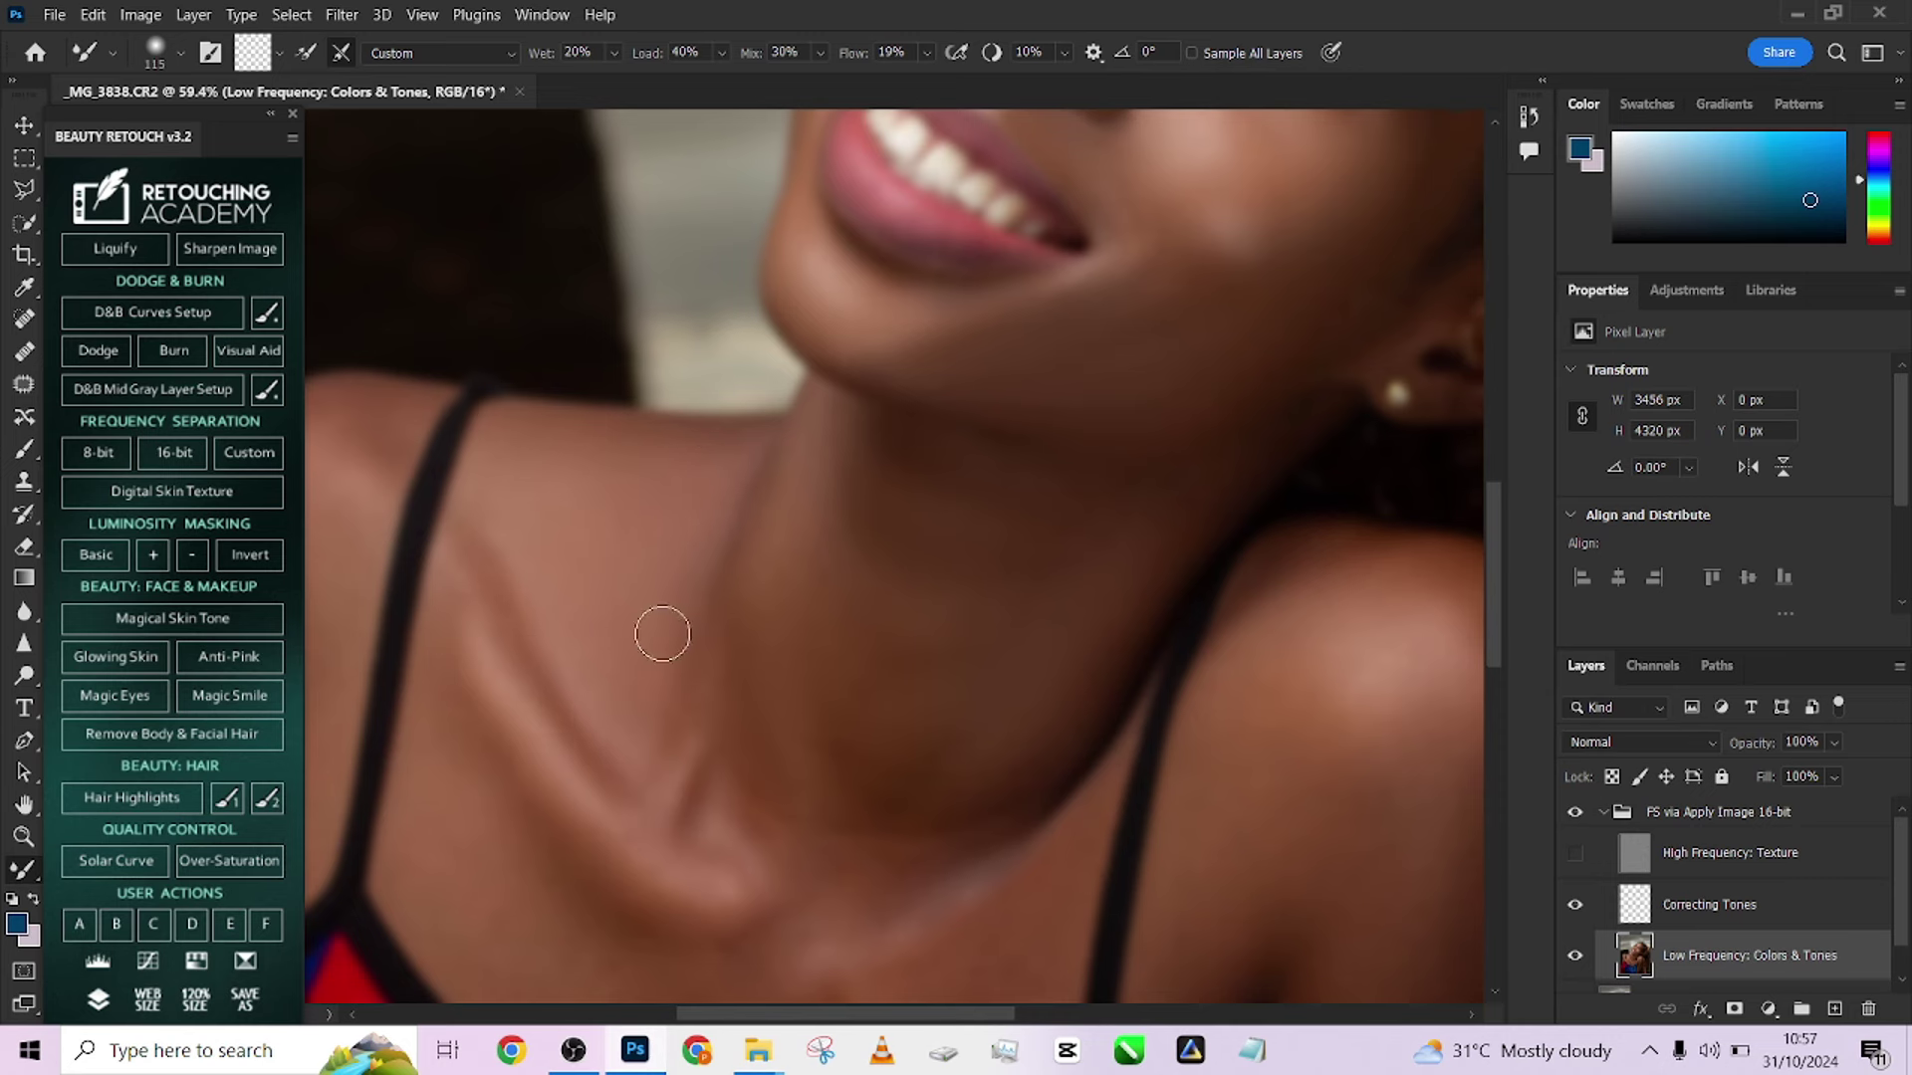
# Blend the tones at the base of the neck with a 182 px Mixer Brush and along the collarbone at 90 px
pyautogui.scroll(-3, 743, 567)
pyautogui.press(']')
pyautogui.press(']')
pyautogui.press(']')
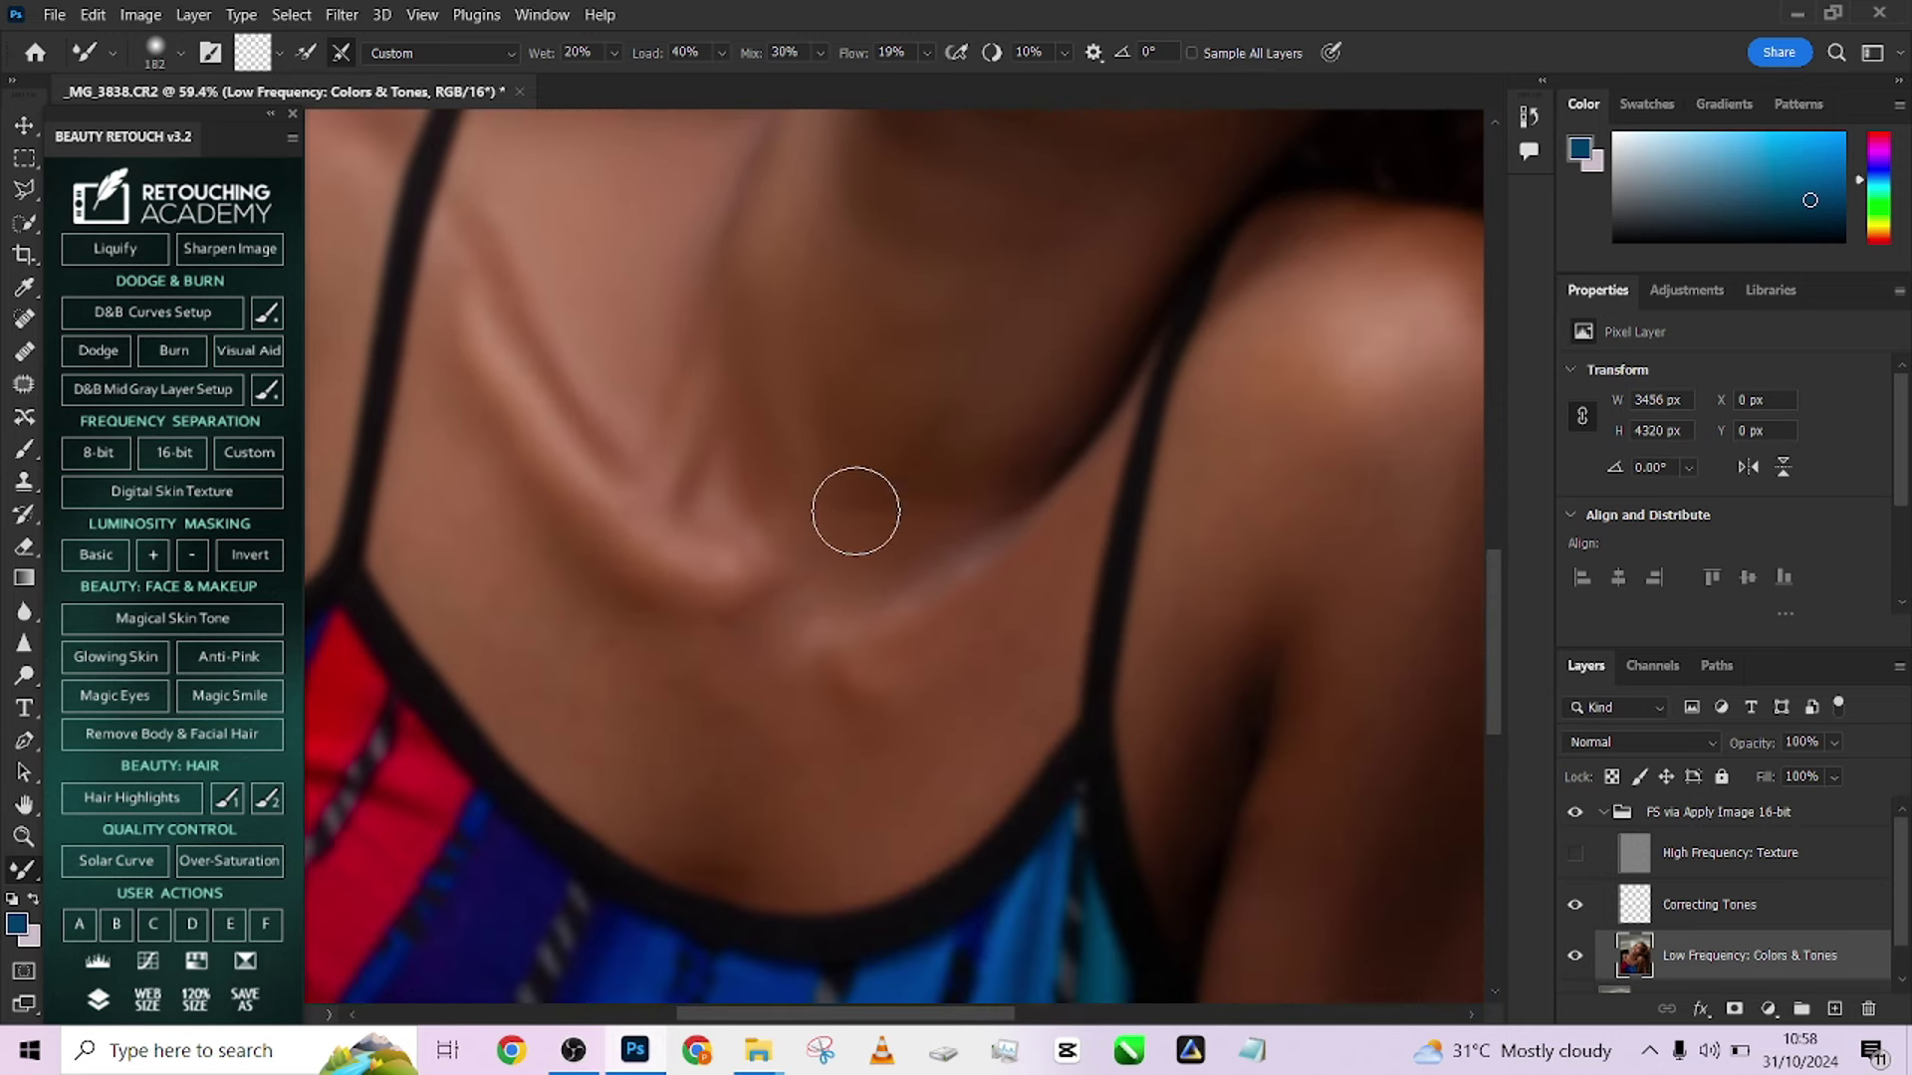
pyautogui.scroll(1, 832, 537)
pyautogui.press('[')
pyautogui.press('[')
pyautogui.press('[')
pyautogui.press('[')
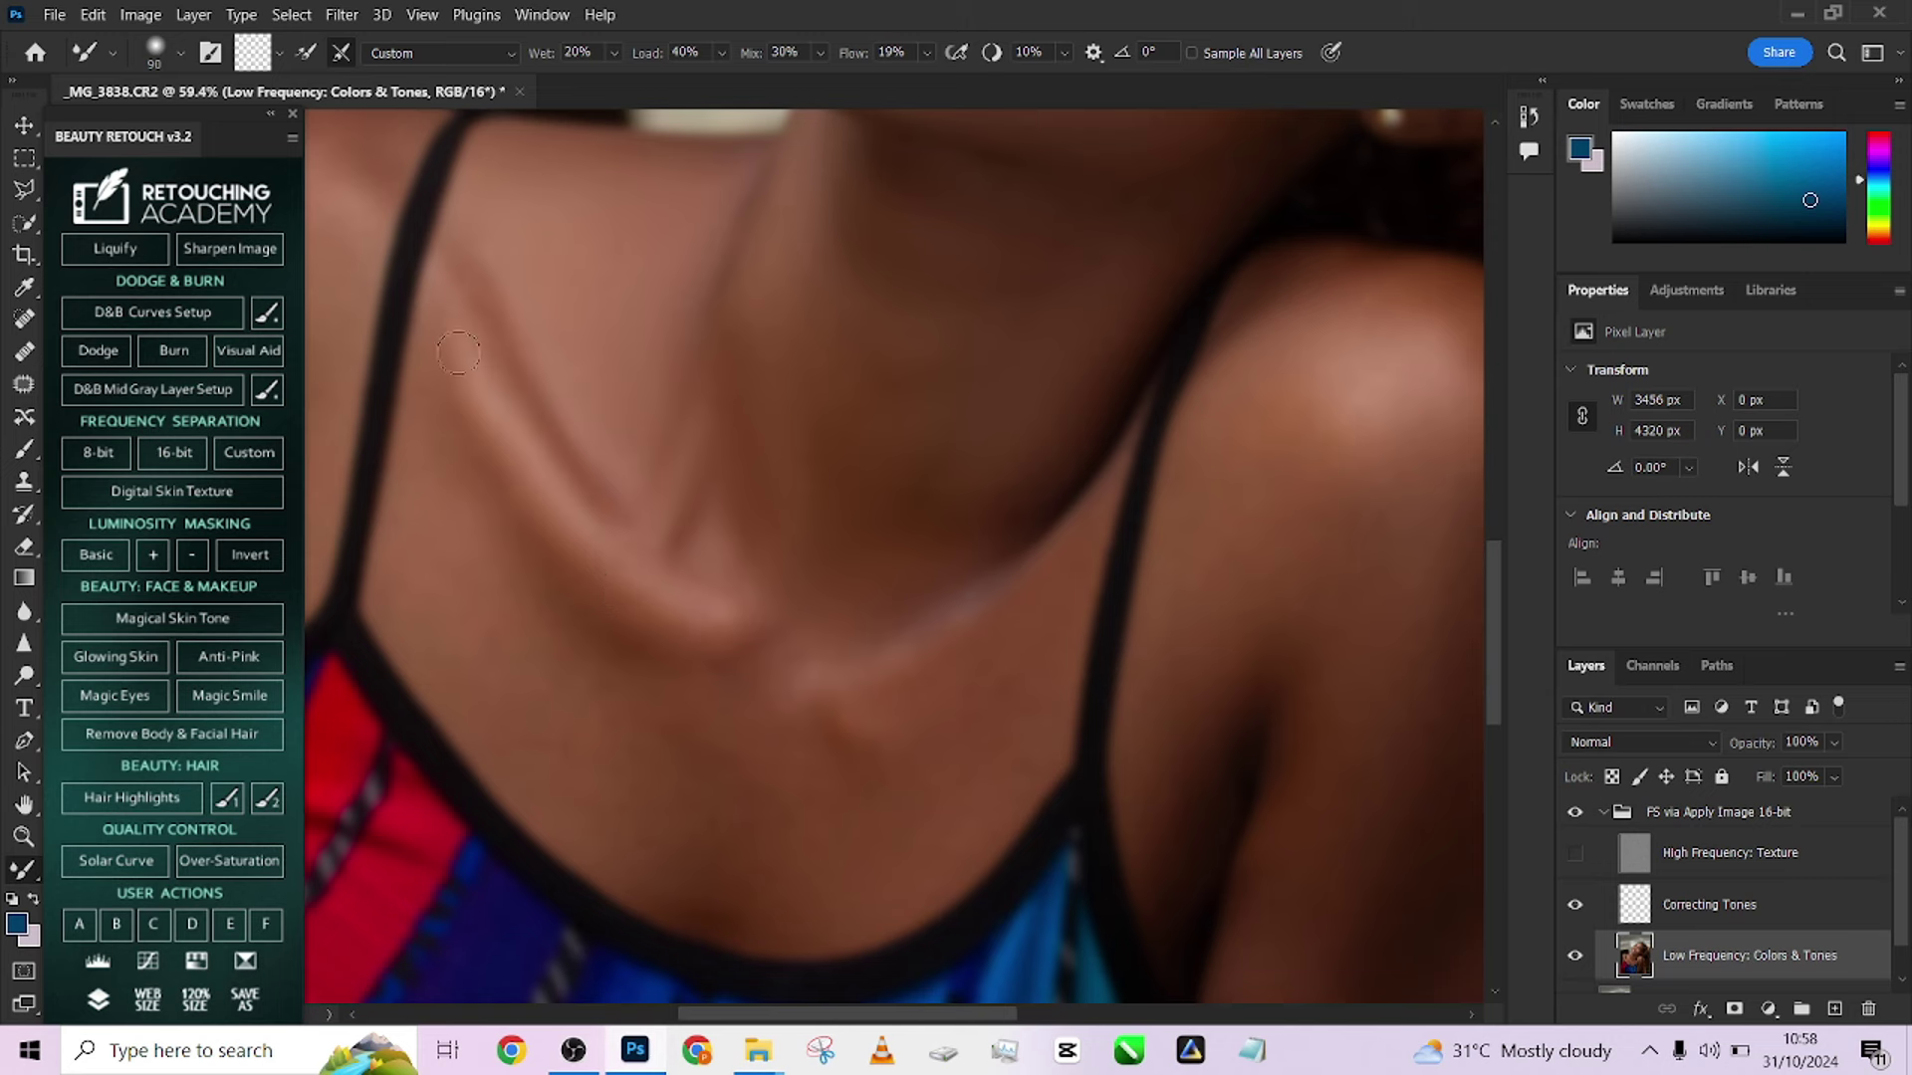
# Enlarge the Mixer Brush to 182 px and smooth the tones of the upper chest below the collarbone
pyautogui.press(']')
pyautogui.press(']')
pyautogui.press(']')
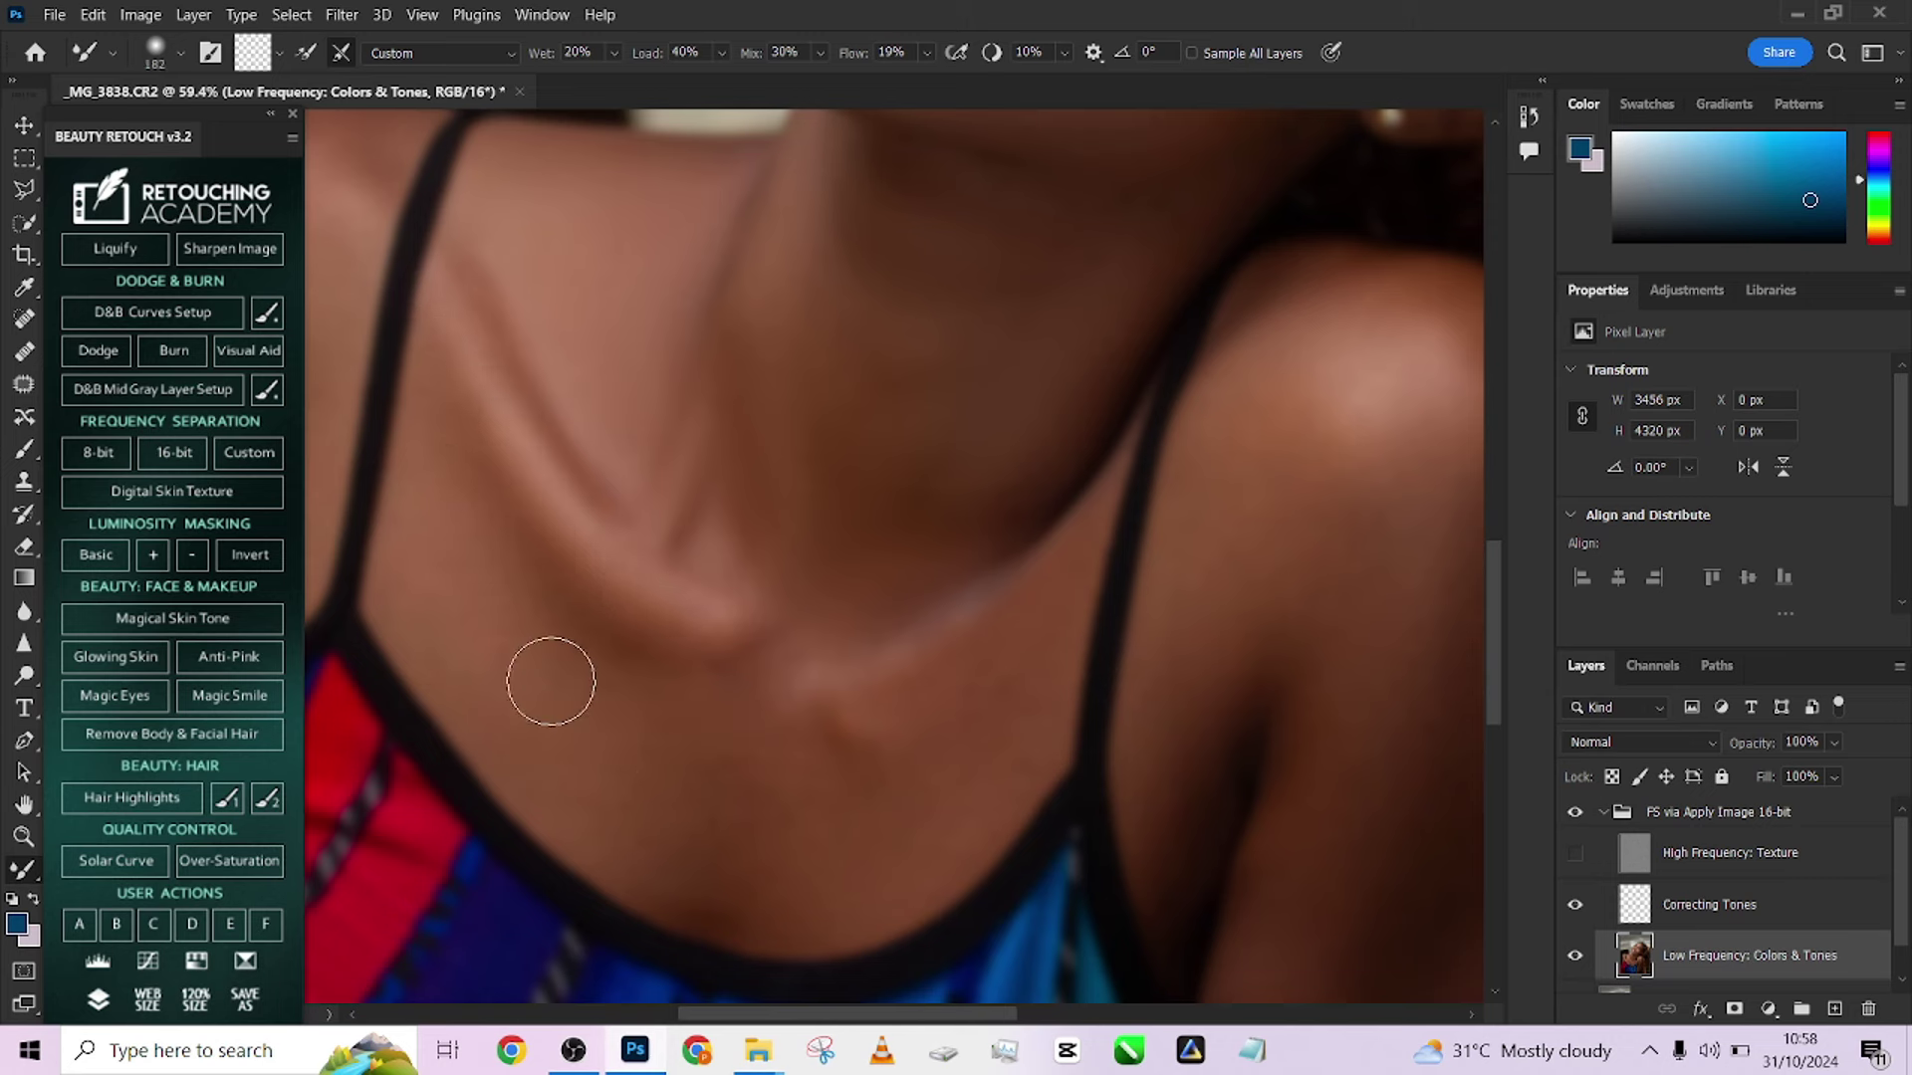
pyautogui.moveTo(1013, 746)
pyautogui.mouseDown()
pyautogui.moveTo(753, 757)
pyautogui.moveTo(787, 617)
pyautogui.moveTo(805, 710)
pyautogui.mouseUp()
pyautogui.press(']')
pyautogui.moveTo(467, 672); pyautogui.dragTo(747, 921)
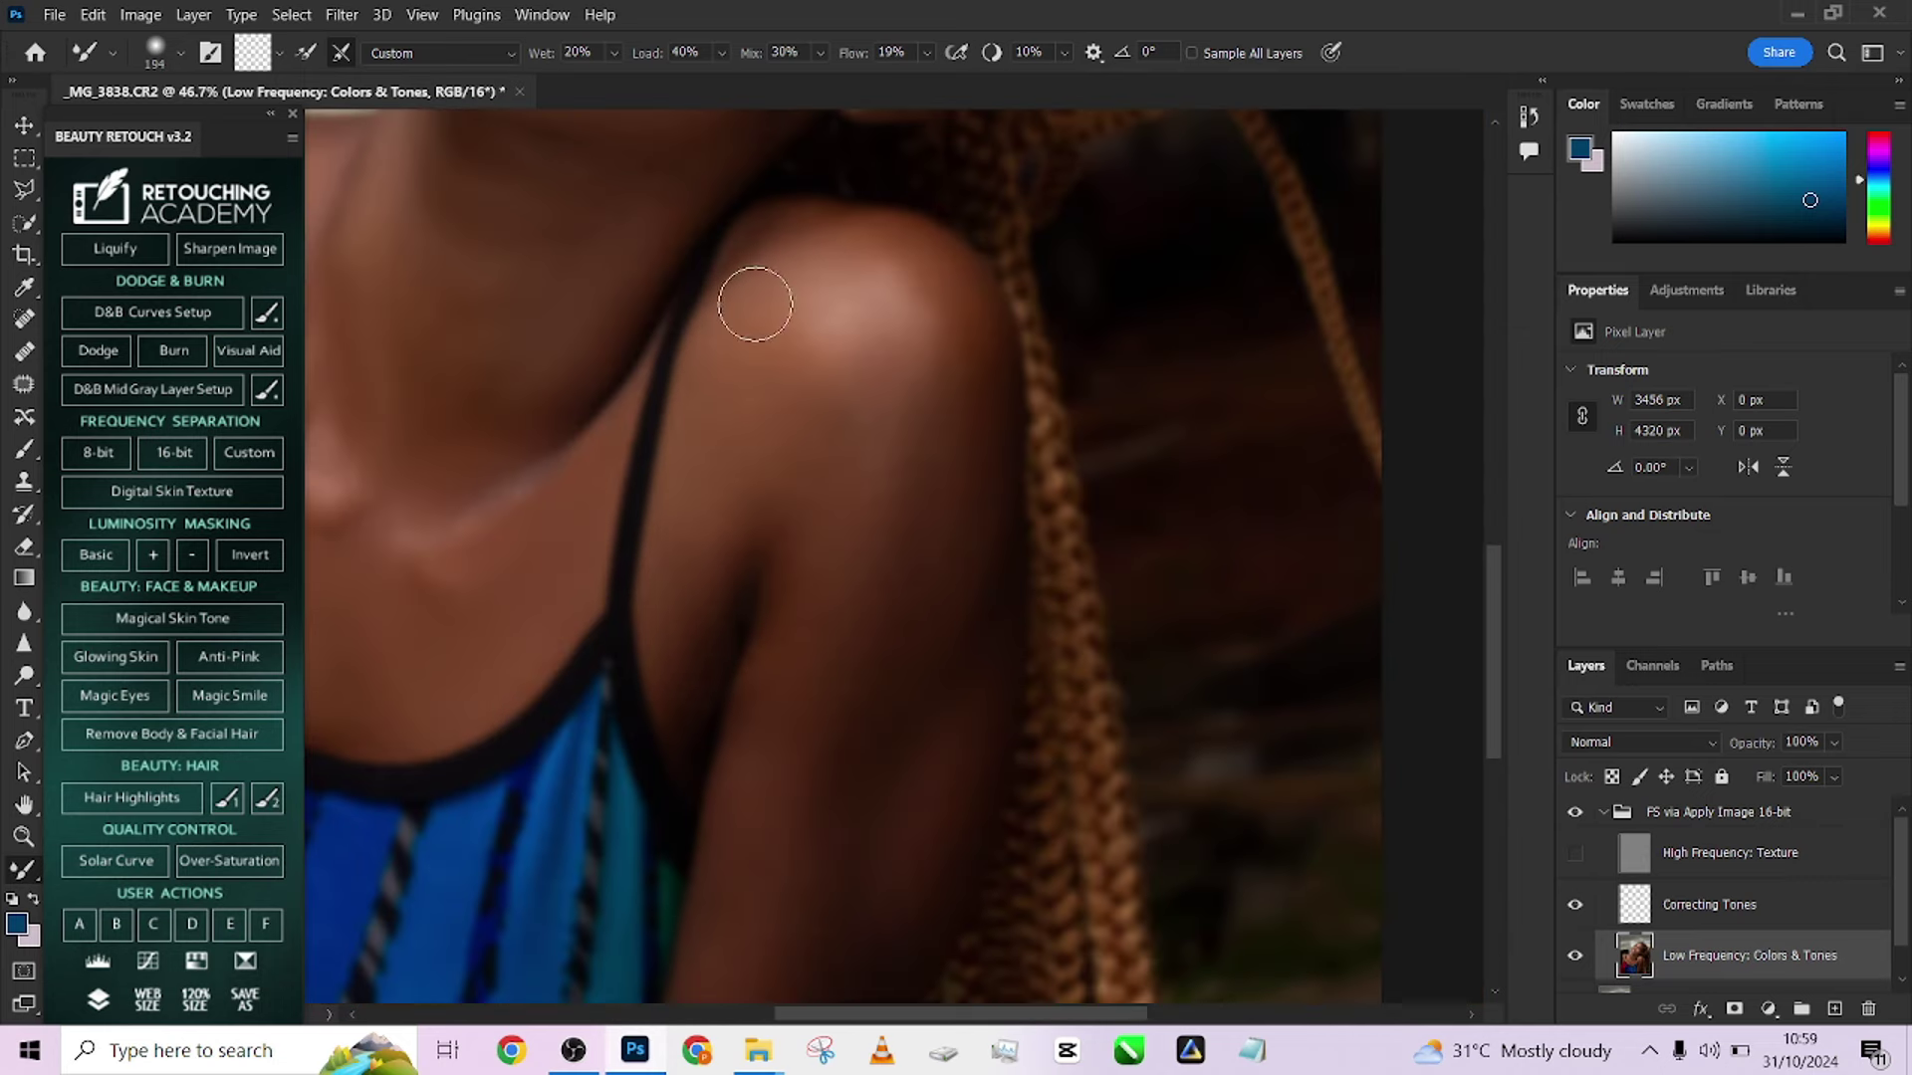
# Smooth the highlight and shadow transitions on the shoulder and upper arm with the Mixer Brush at 194 to 225 px
pyautogui.moveTo(791, 333); pyautogui.dragTo(798, 494)
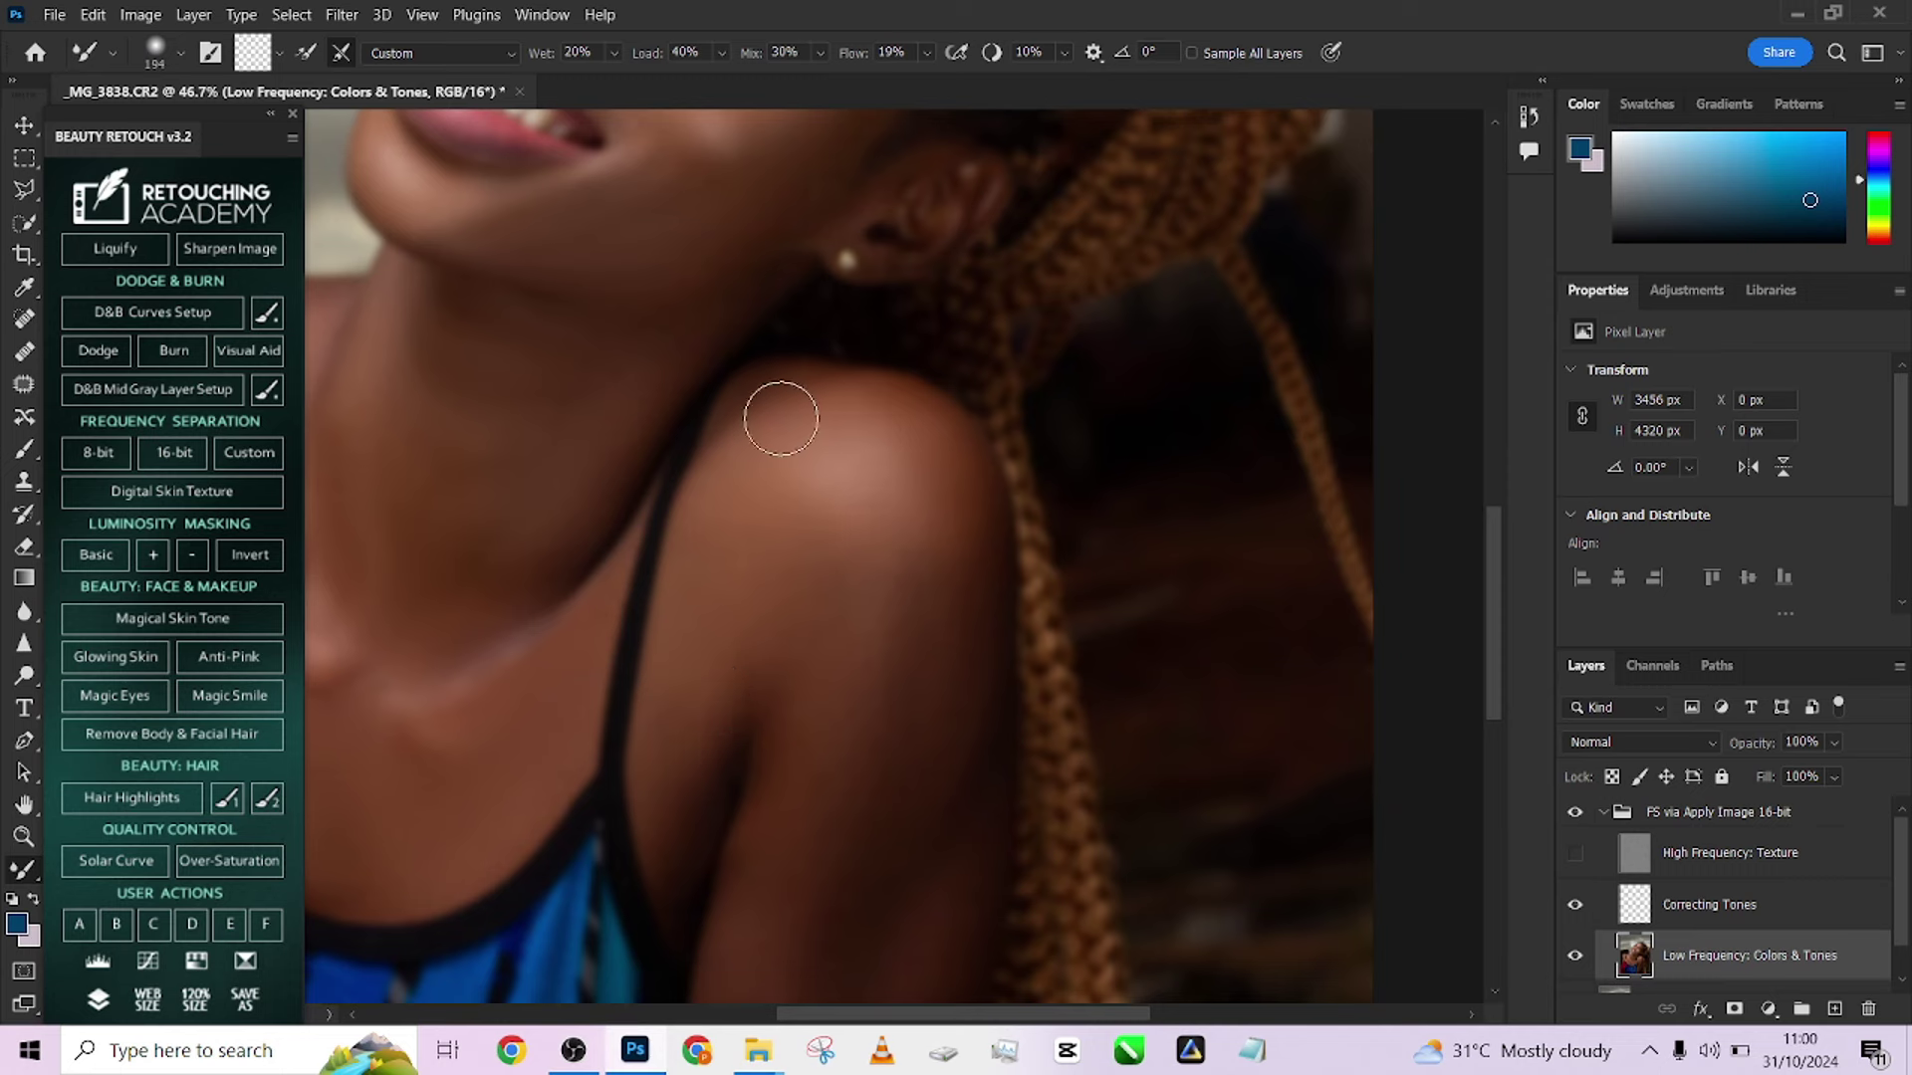
pyautogui.scroll(-3, 776, 414)
pyautogui.press(']')
pyautogui.press(']')
pyautogui.press('[')
pyautogui.scroll(-3, 713, 414)
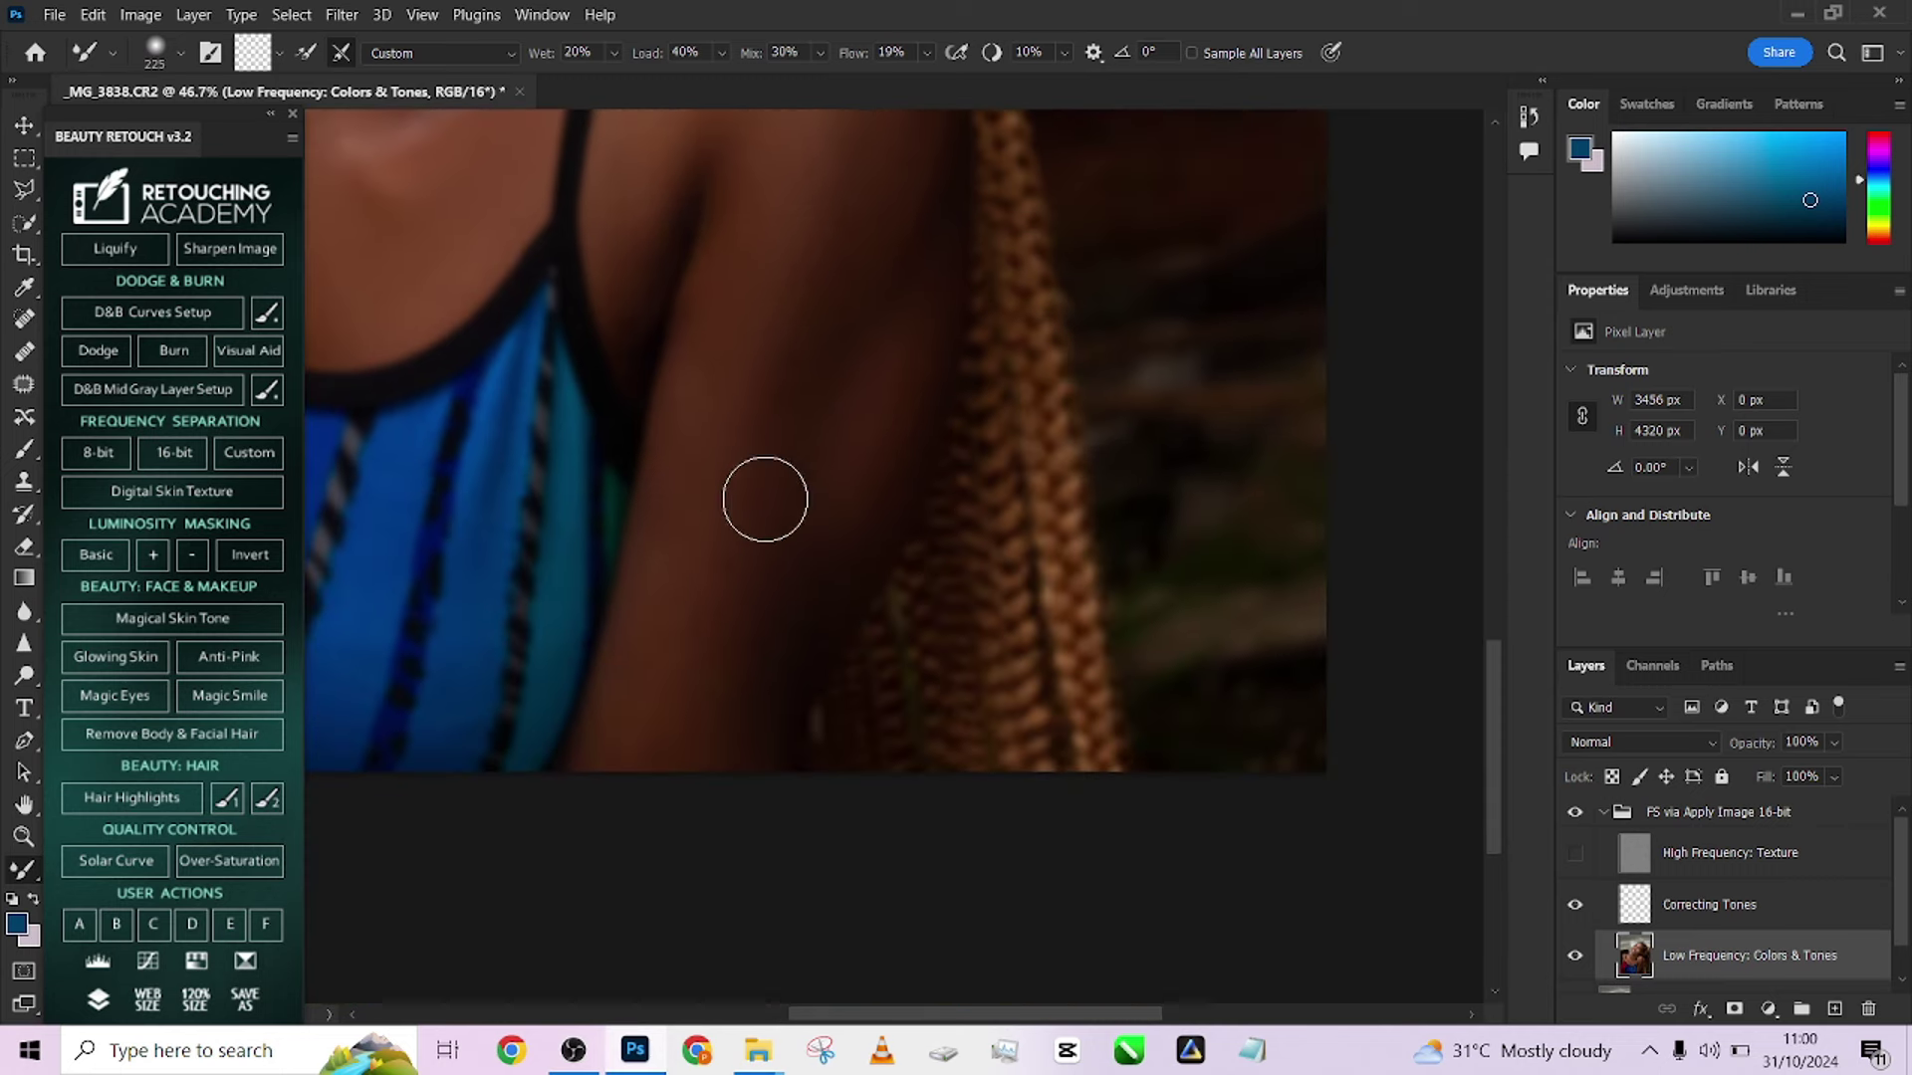
pyautogui.scroll(4, 866, 398)
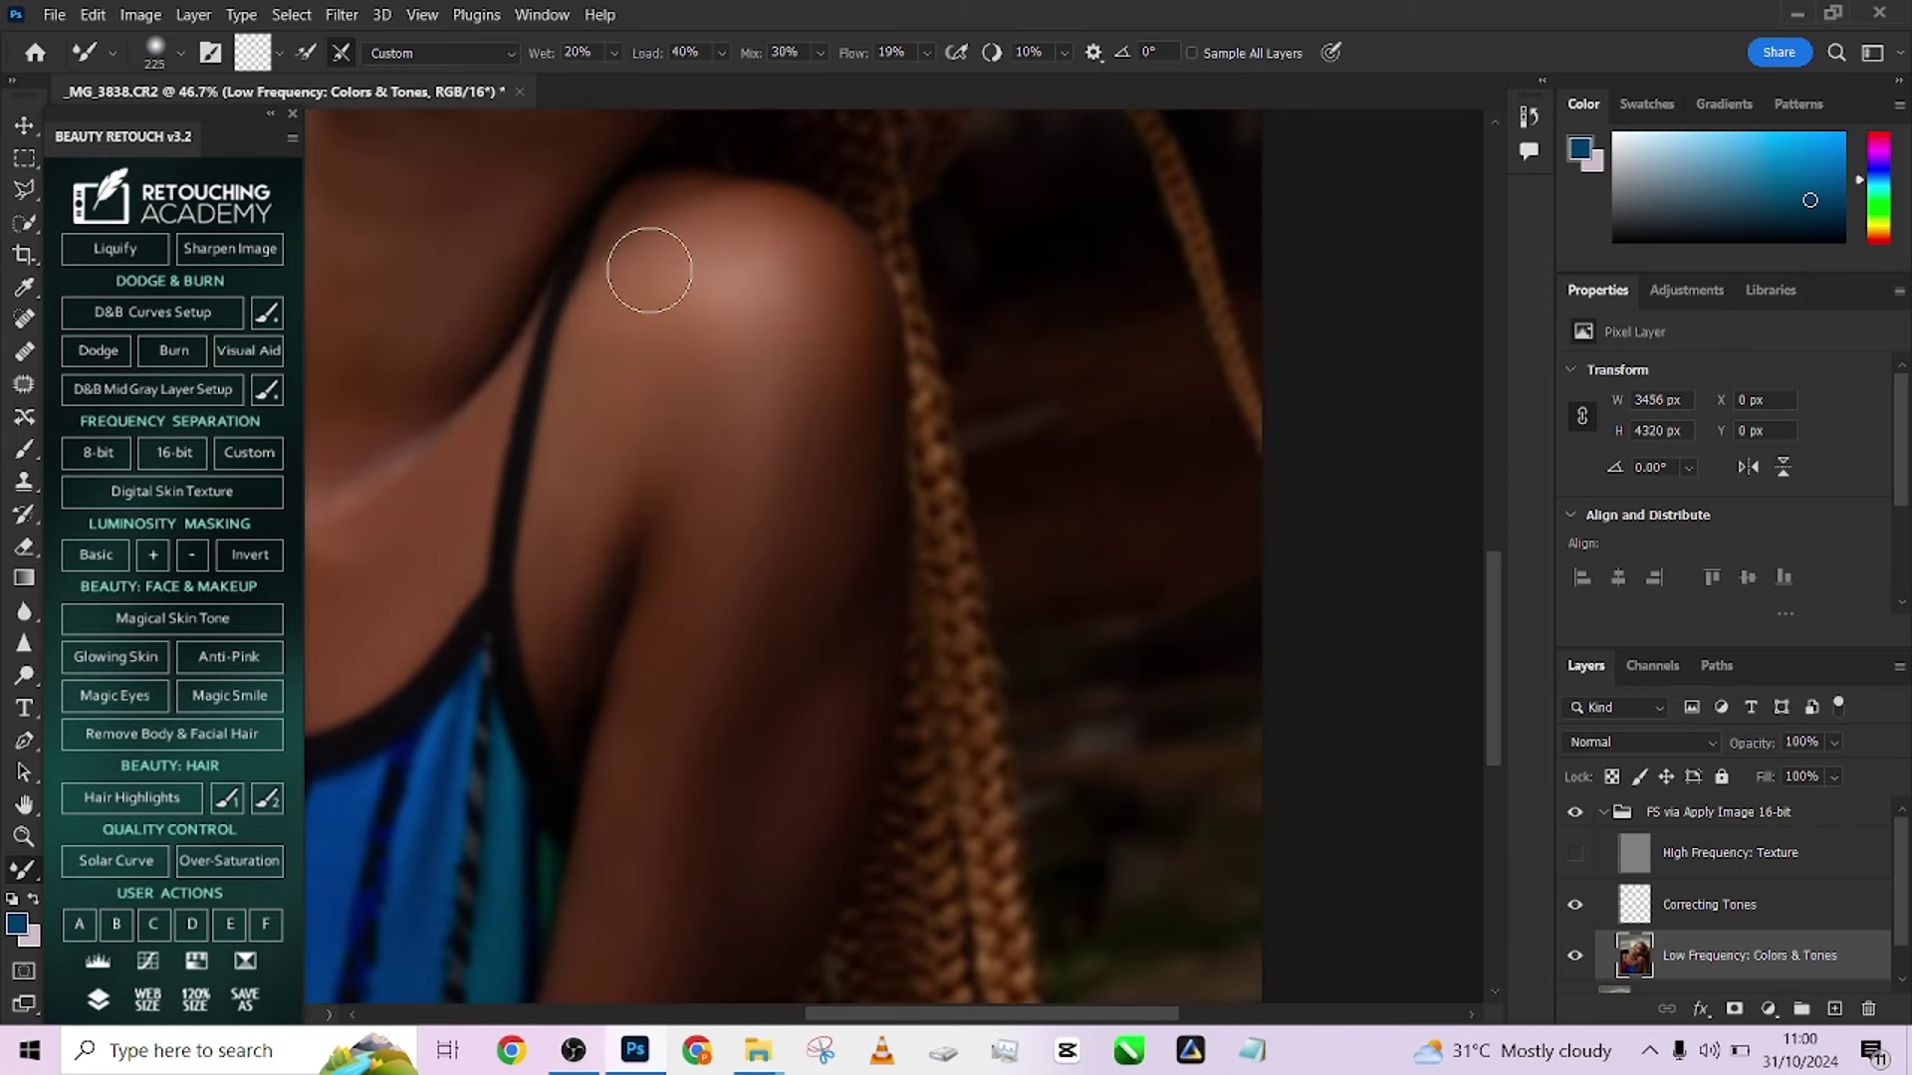
pyautogui.scroll(-3, 717, 542)
pyautogui.scroll(4, 717, 541)
# Blend the remaining face tones with a 178 px Mixer Brush and show the High Frequency: Texture layer again
pyautogui.hscroll(-6, 597, 445)
pyautogui.scroll(6, 1161, 499)
pyautogui.hscroll(2, 1161, 499)
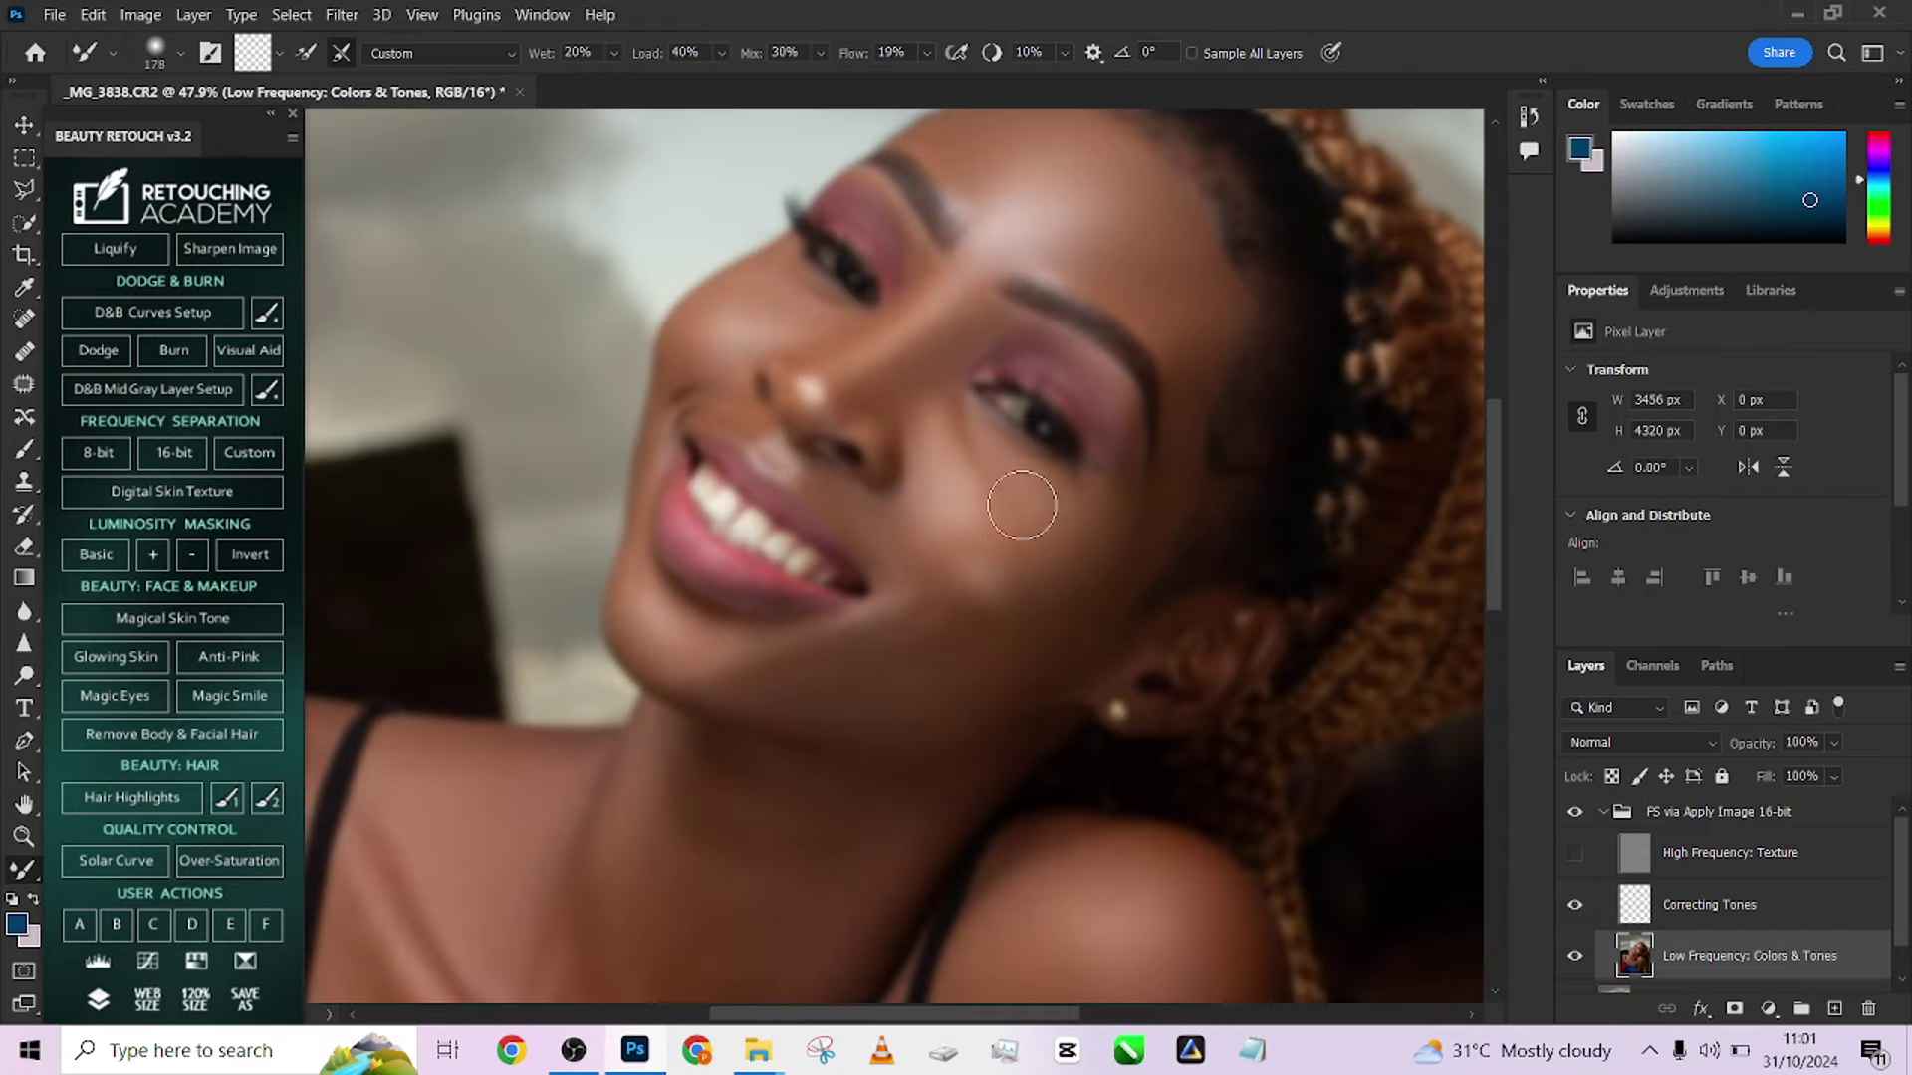
pyautogui.press('[')
pyautogui.scroll(-5, 901, 372)
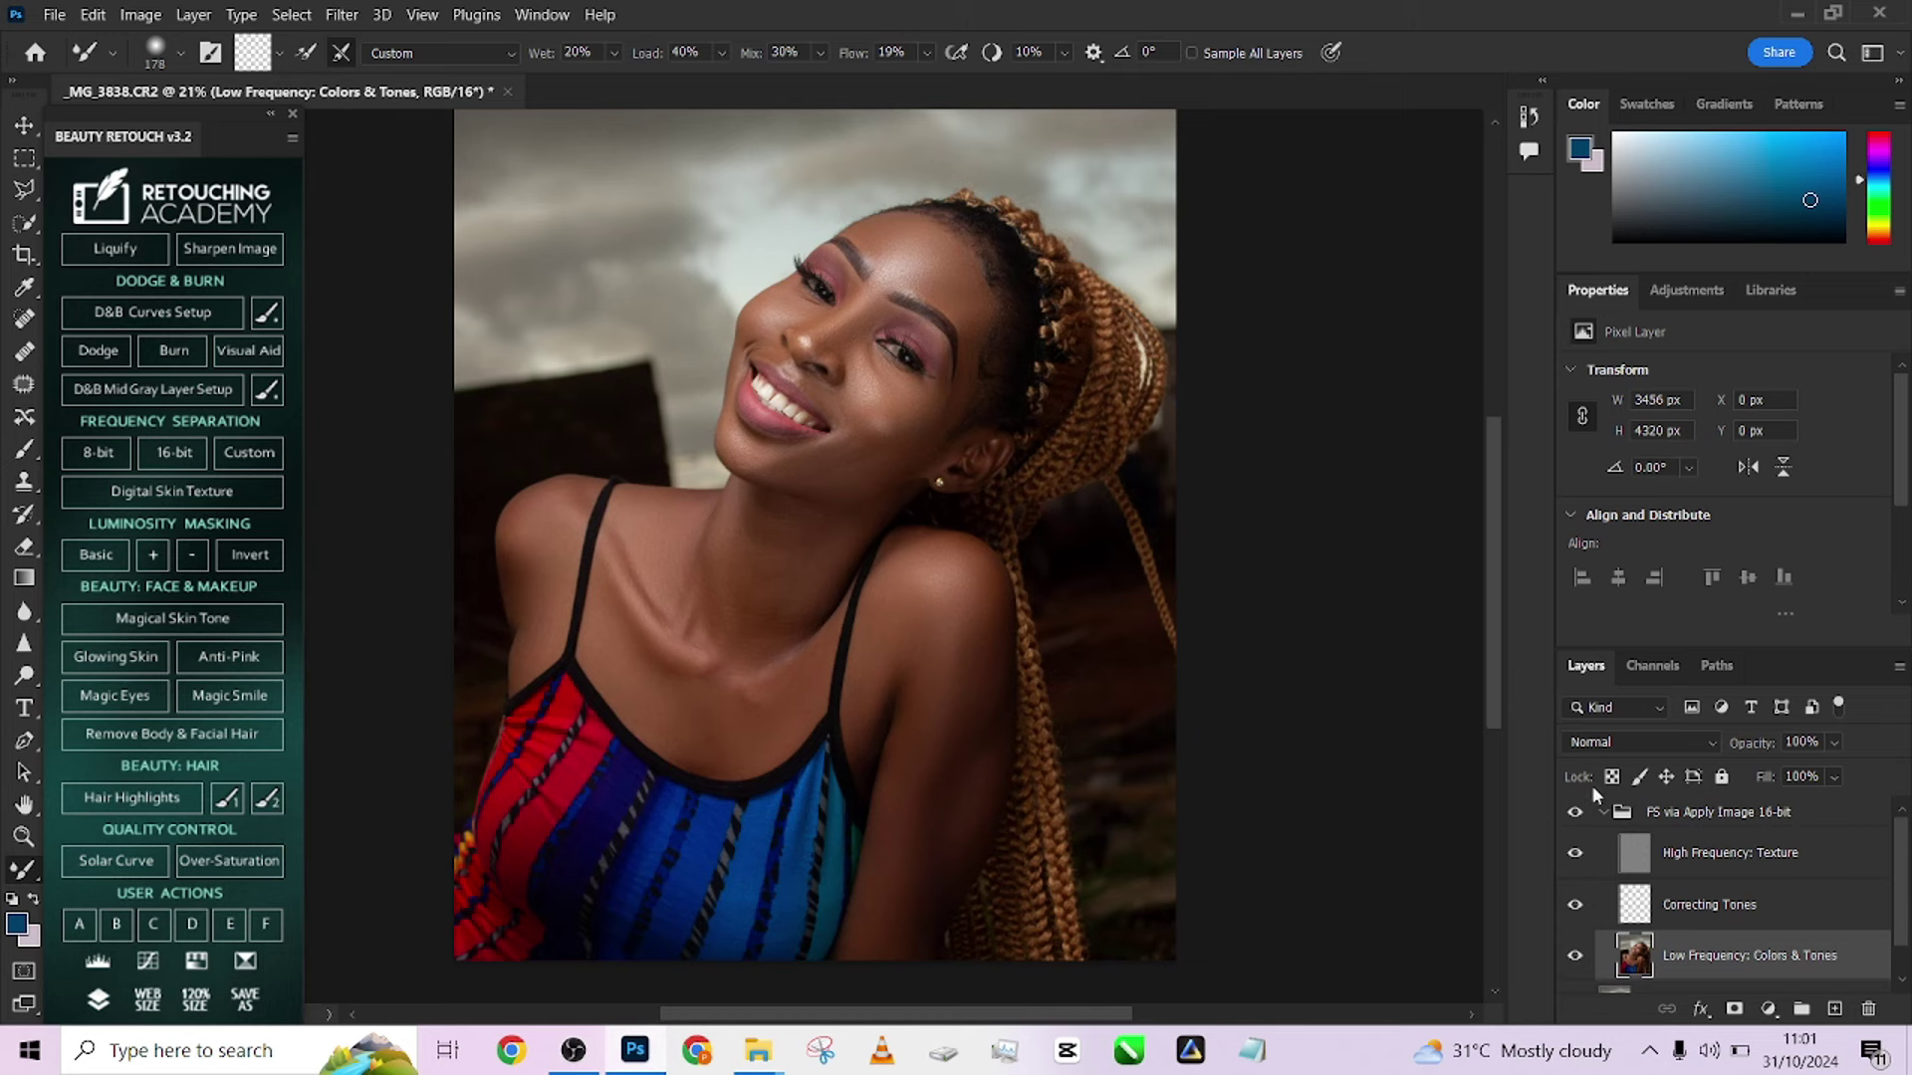
# Compare the portrait before and after the tone smoothing by toggling the visibility of the FS via Apply Image 16-bit group
pyautogui.click(1573, 814)
pyautogui.click(1573, 814)
pyautogui.click(1573, 814)
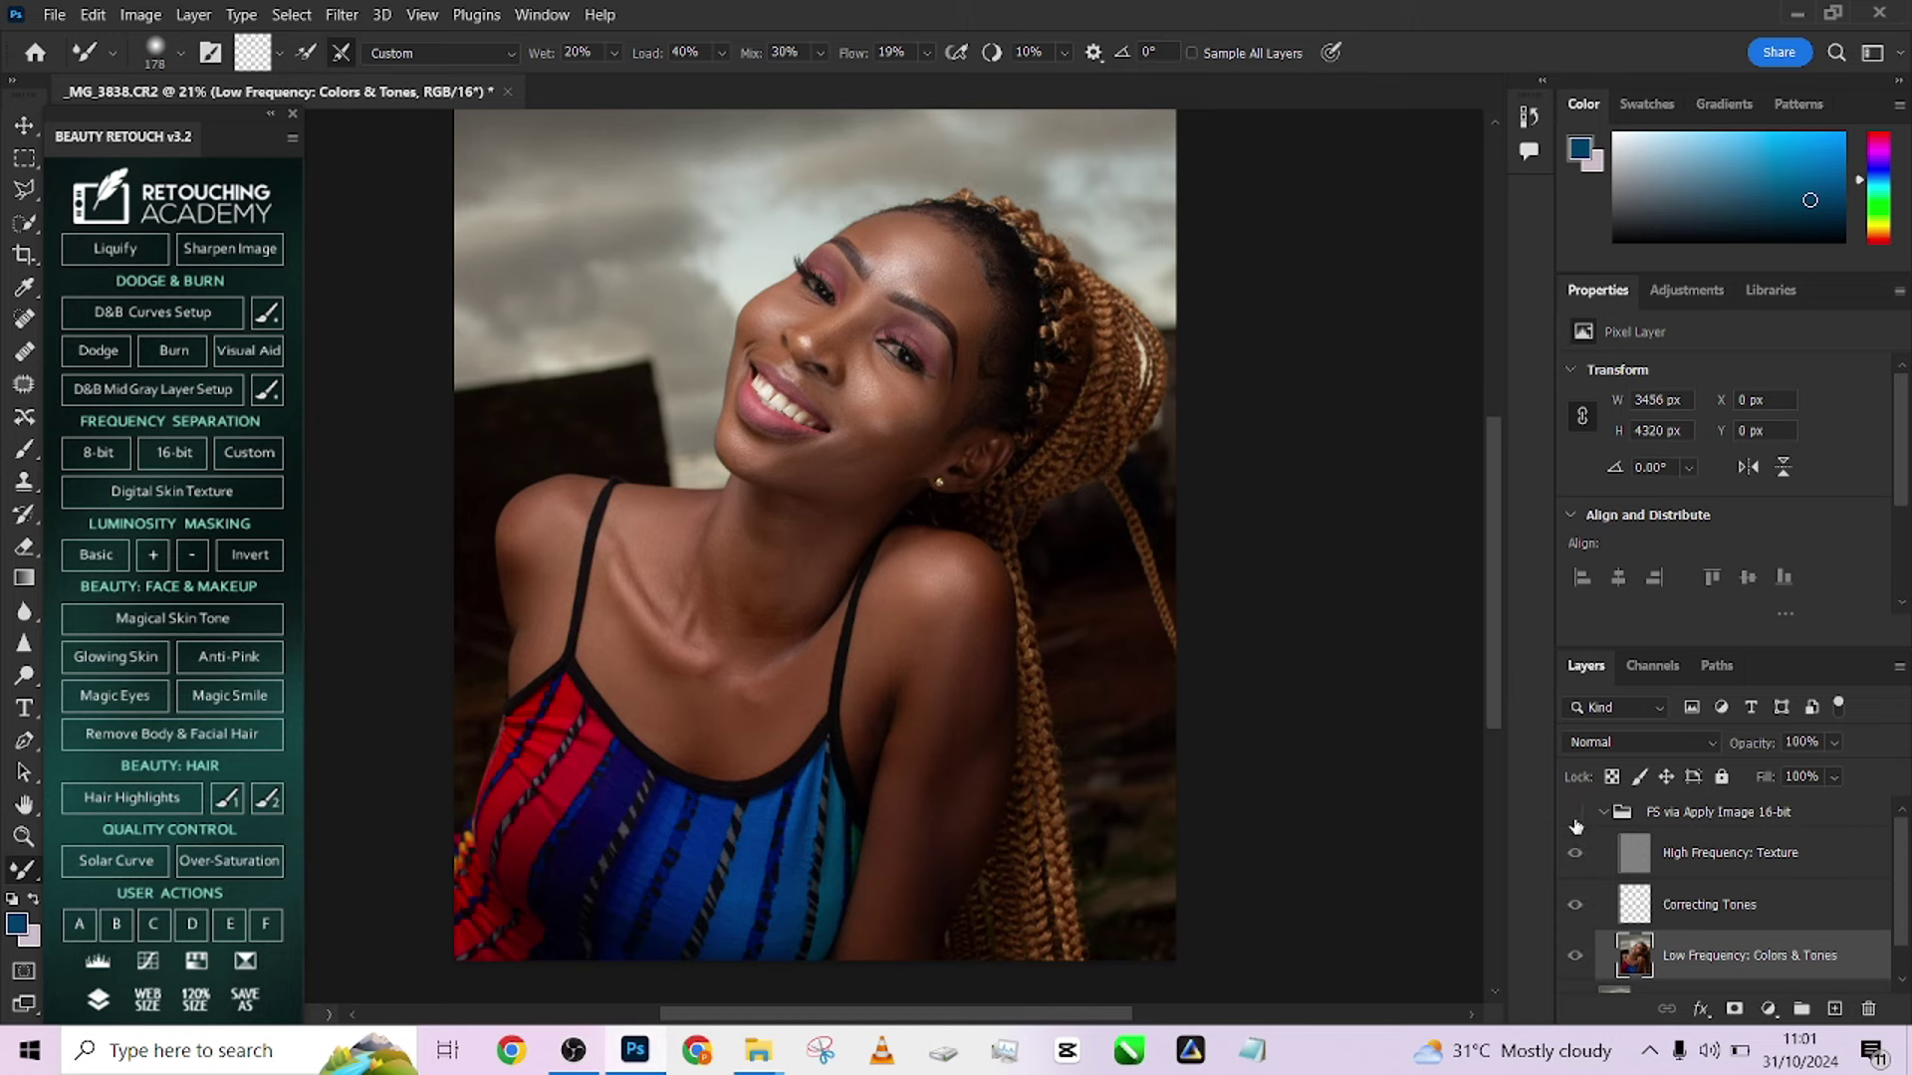
pyautogui.click(1573, 814)
pyautogui.click(1573, 814)
pyautogui.click(1573, 814)
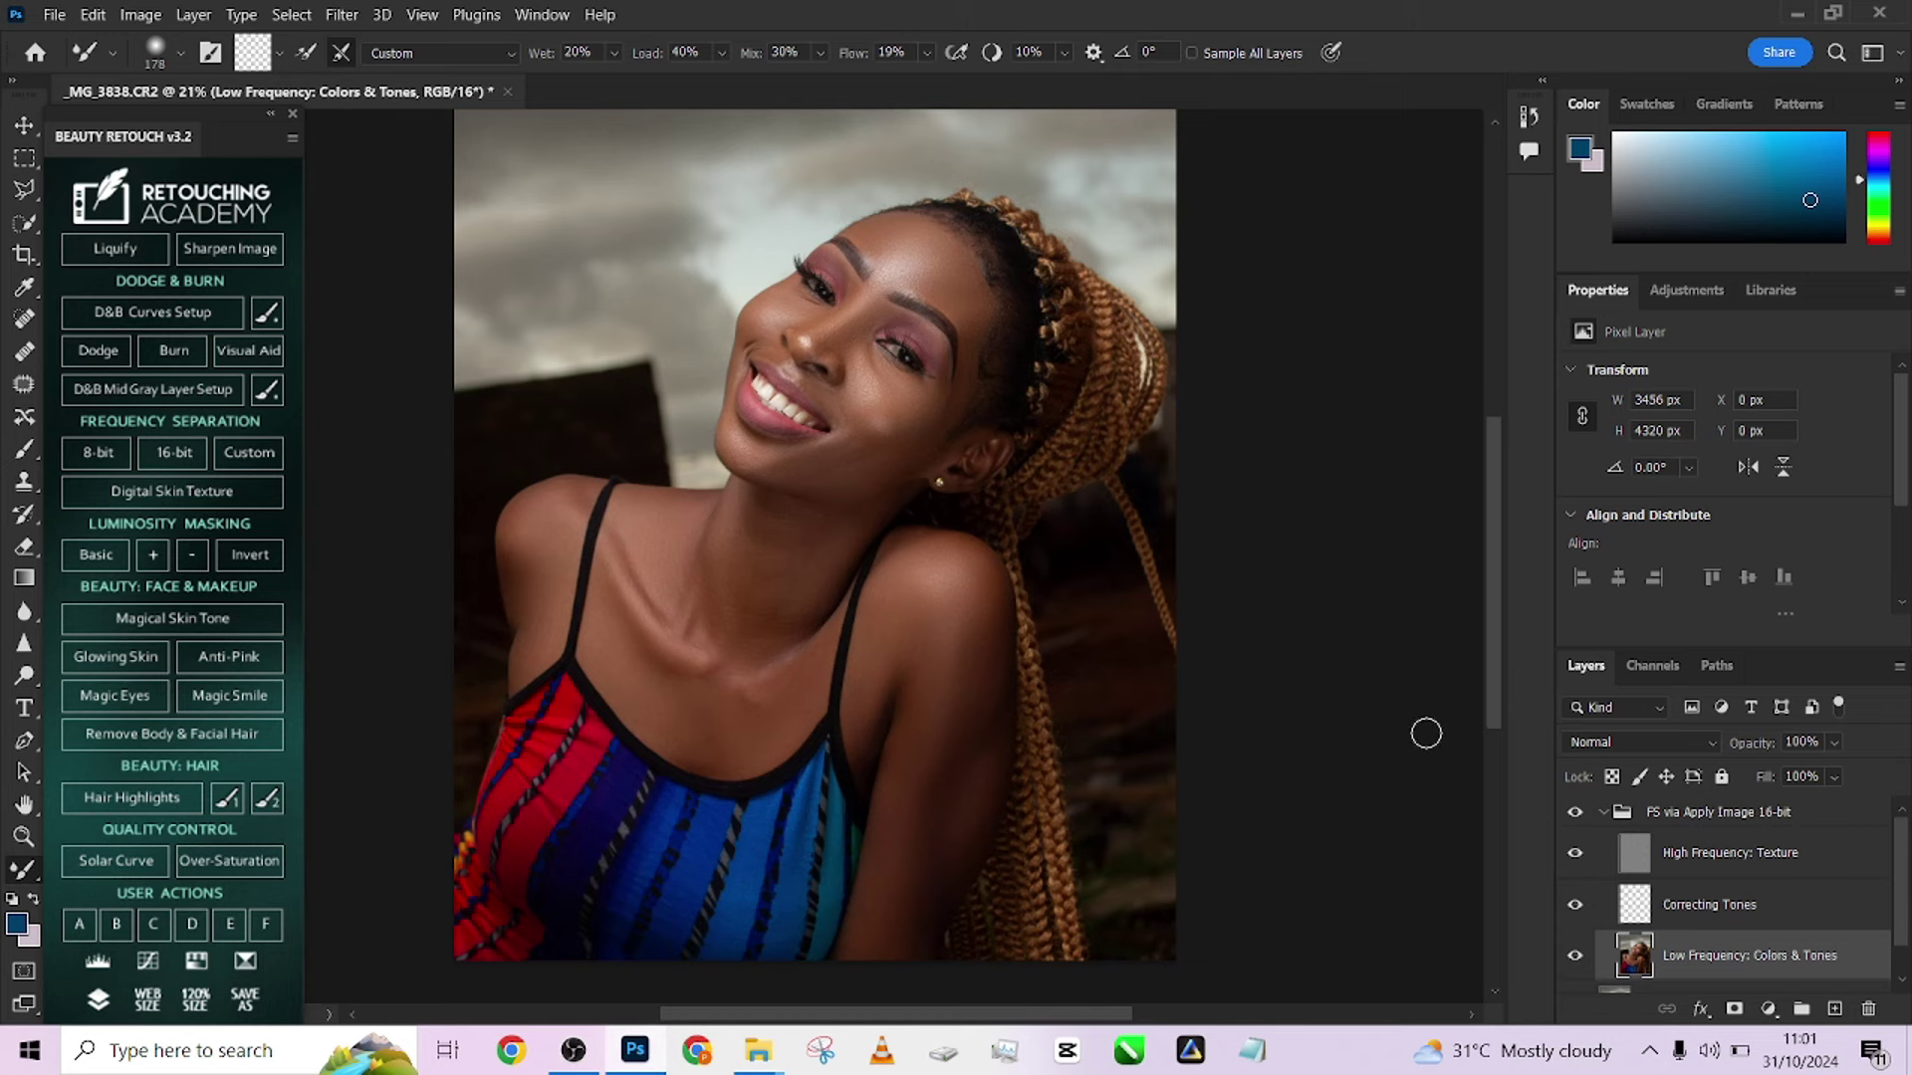
pyautogui.scroll(3, 930, 631)
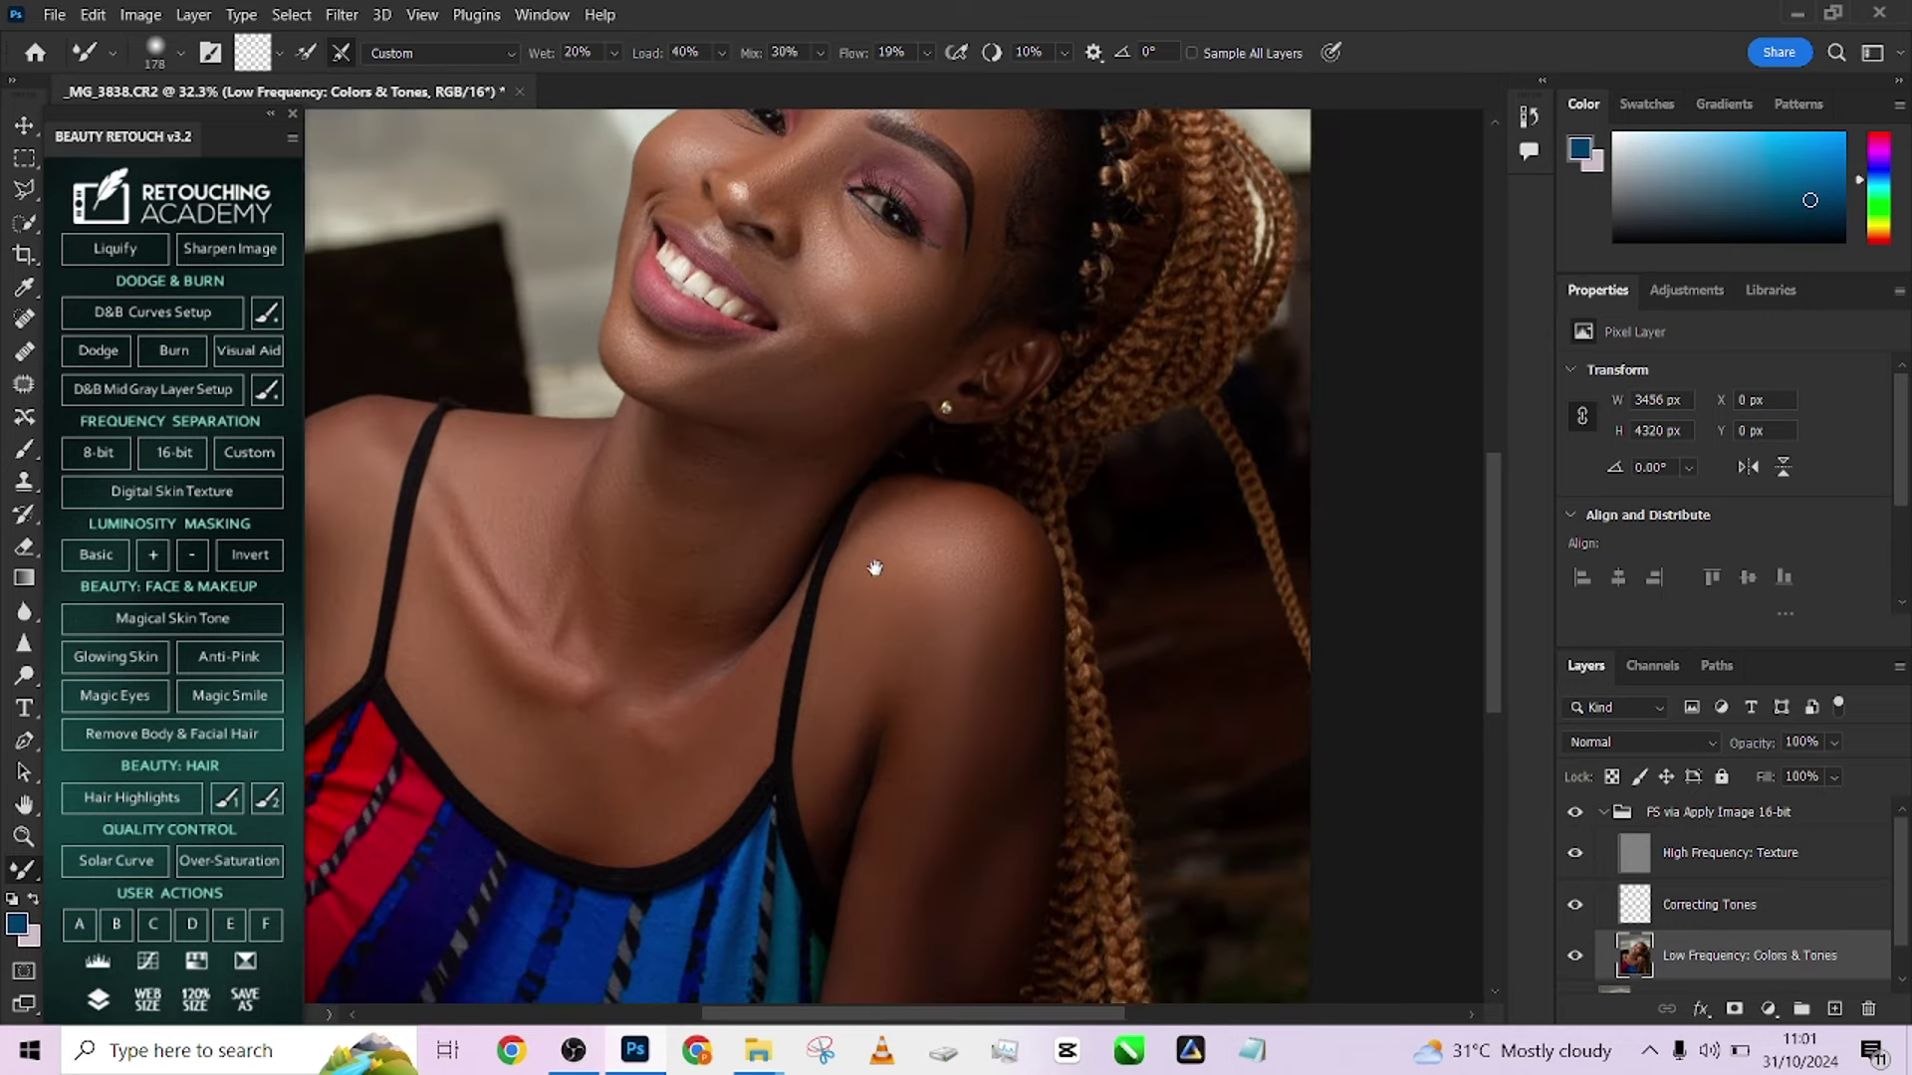
pyautogui.moveTo(874, 567); pyautogui.dragTo(915, 737)
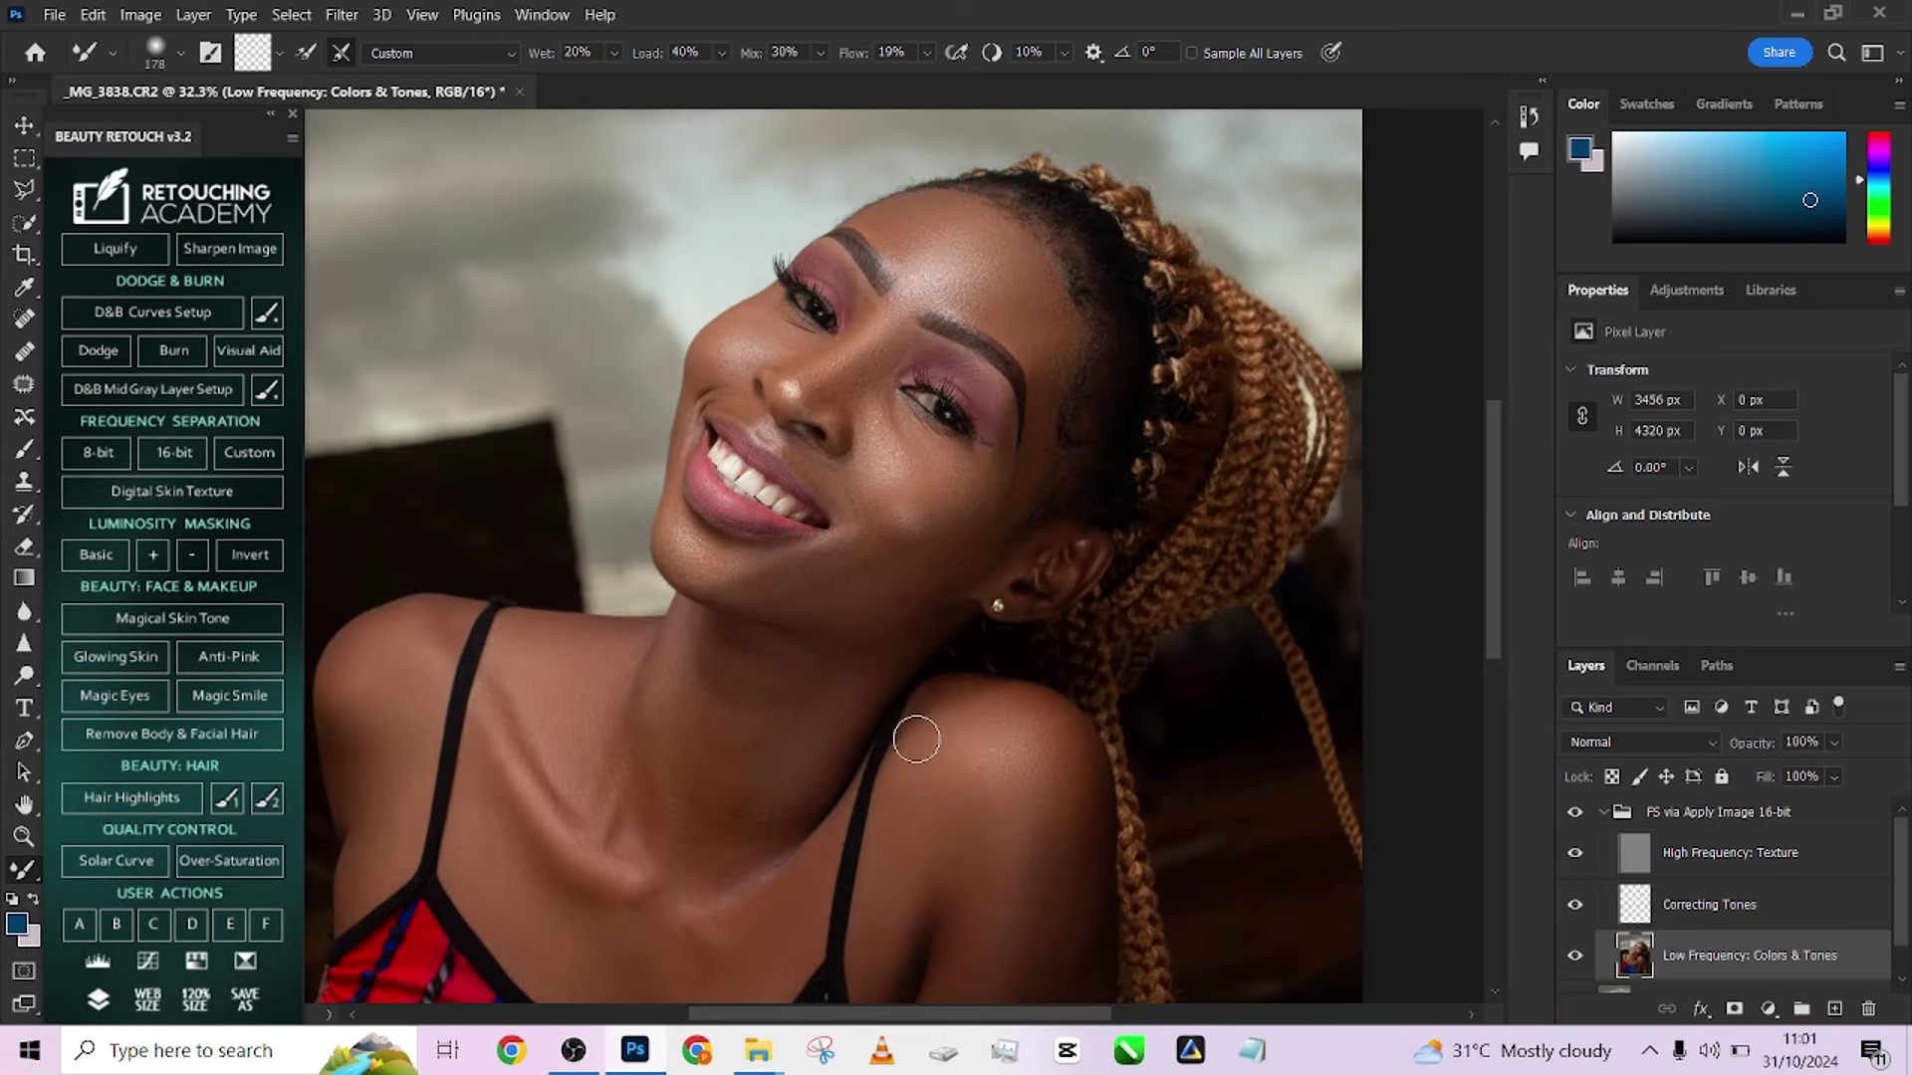
pyautogui.click(1575, 814)
pyautogui.click(1576, 814)
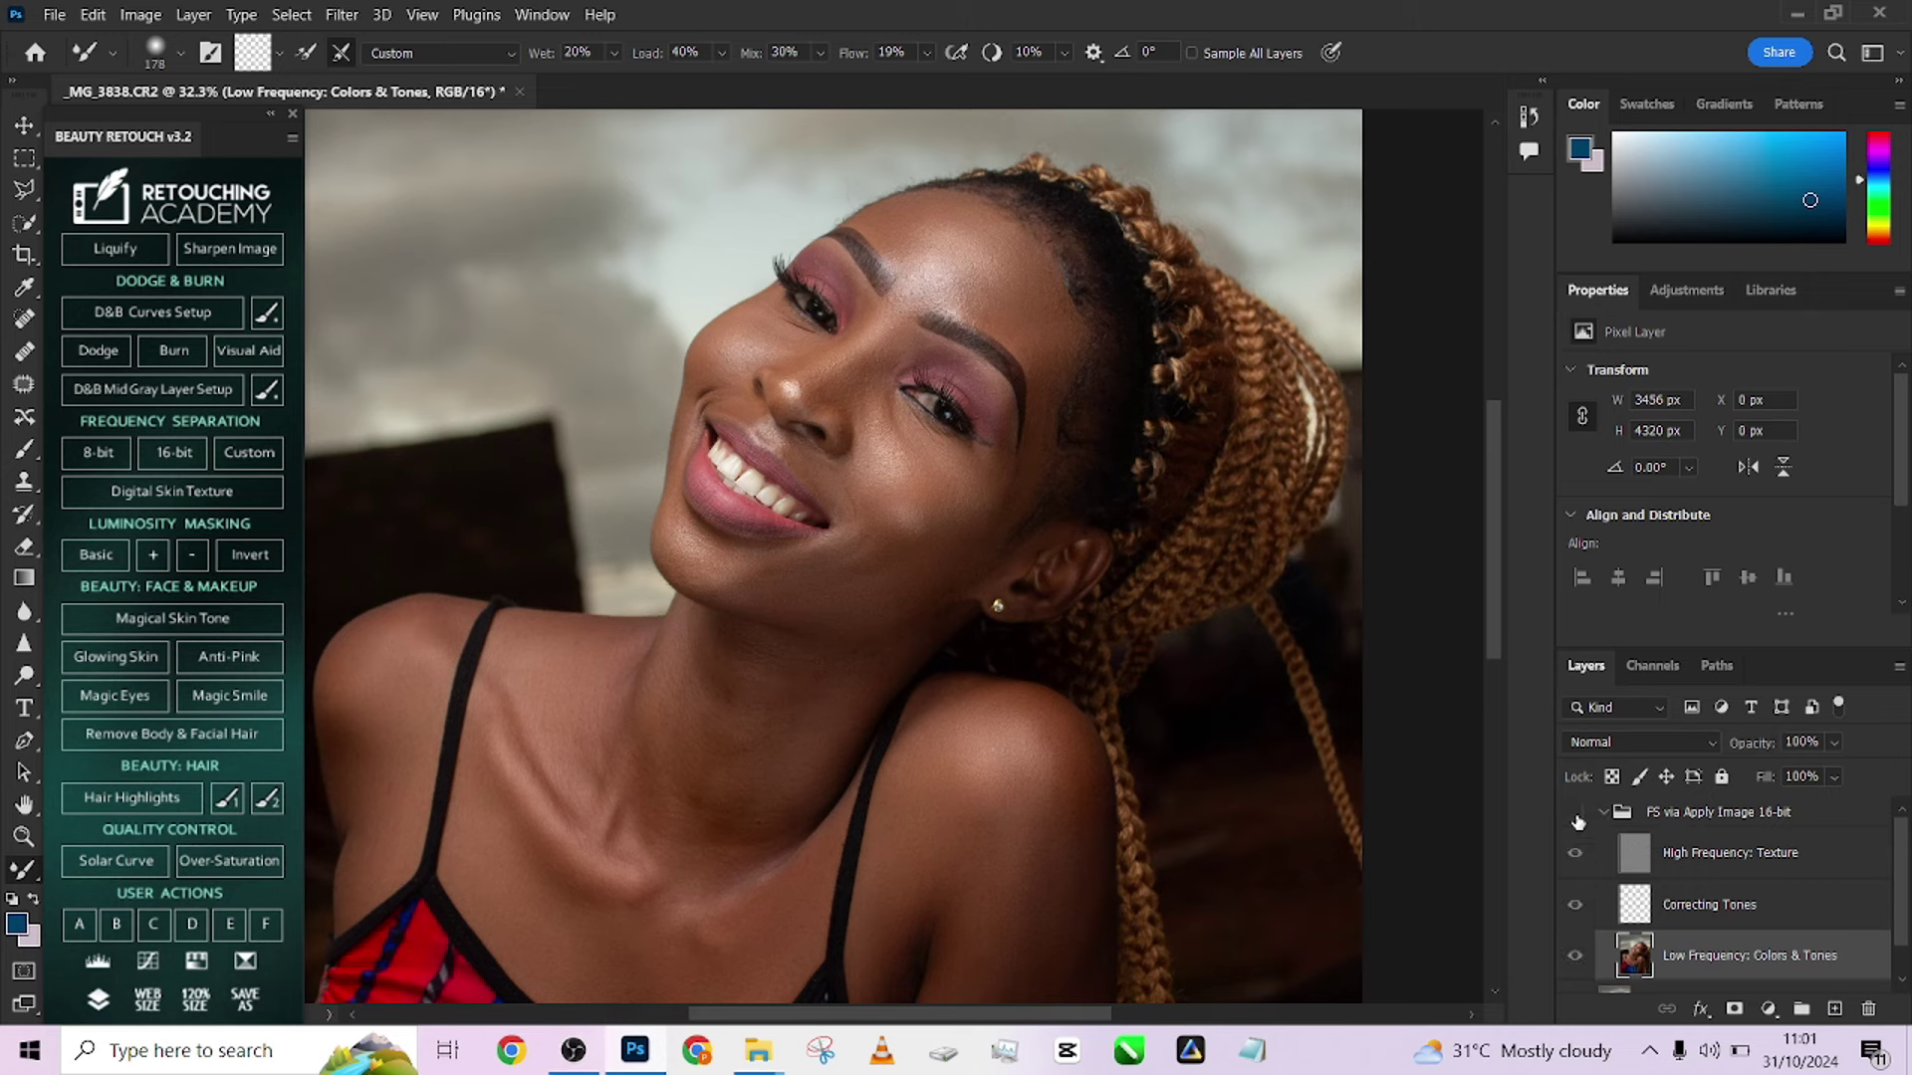
pyautogui.click(1575, 815)
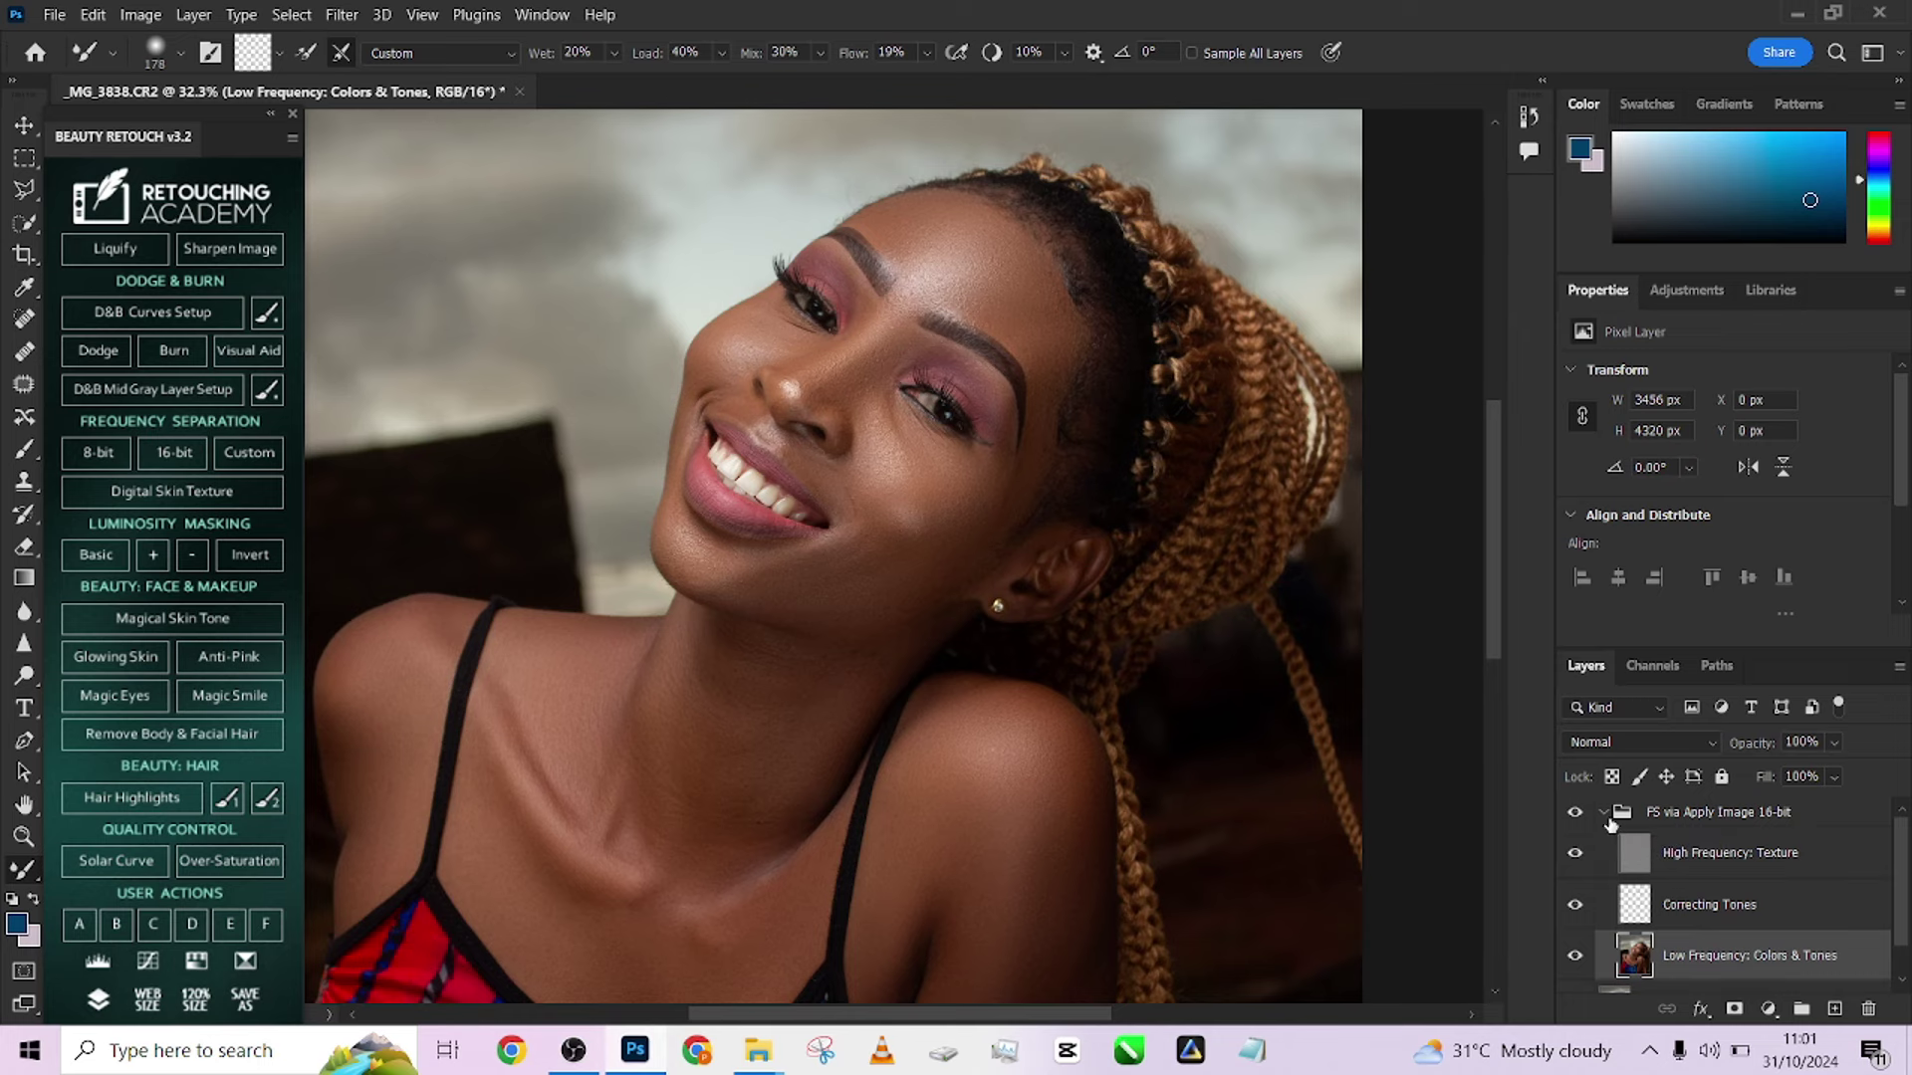
# Collapse the frequency separation group and create the Dodge - Brighten group, with a white brush at 3% flow for its mask
pyautogui.click(1604, 813)
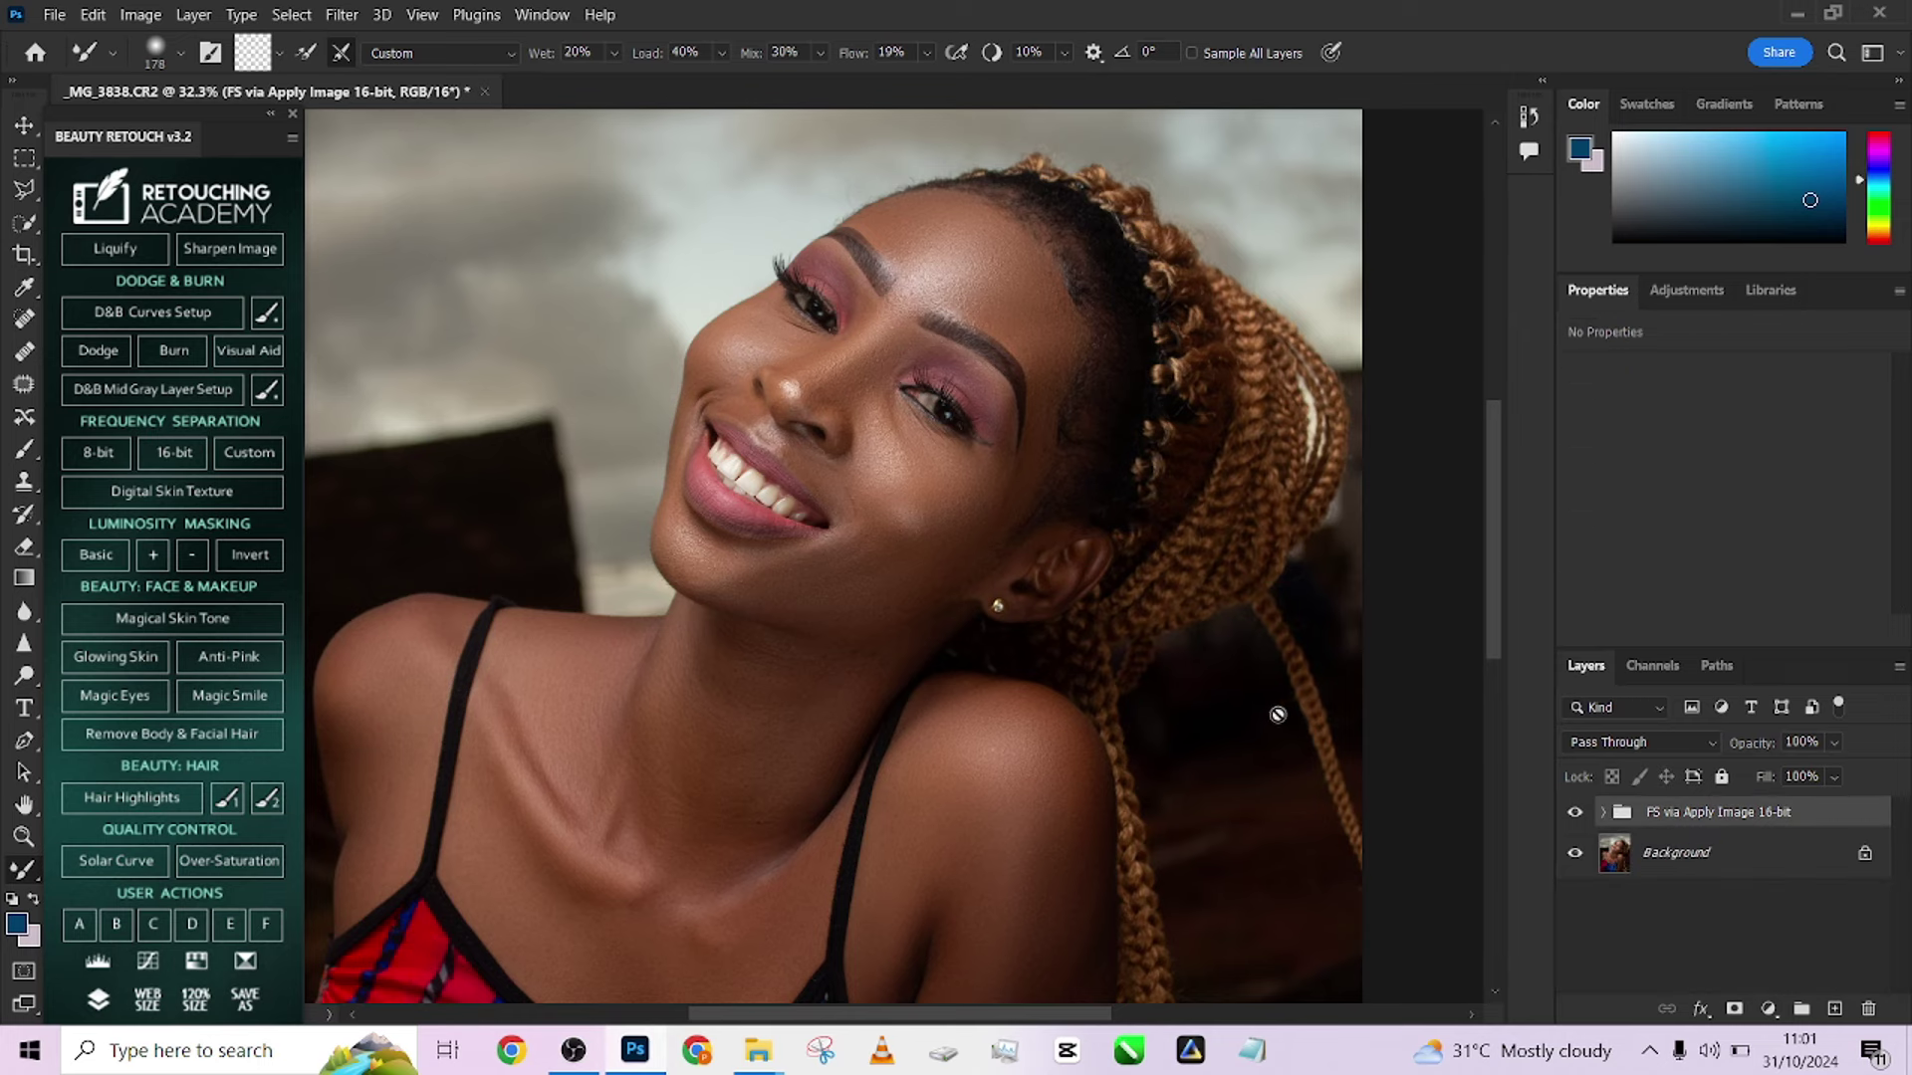
pyautogui.scroll(3, 956, 737)
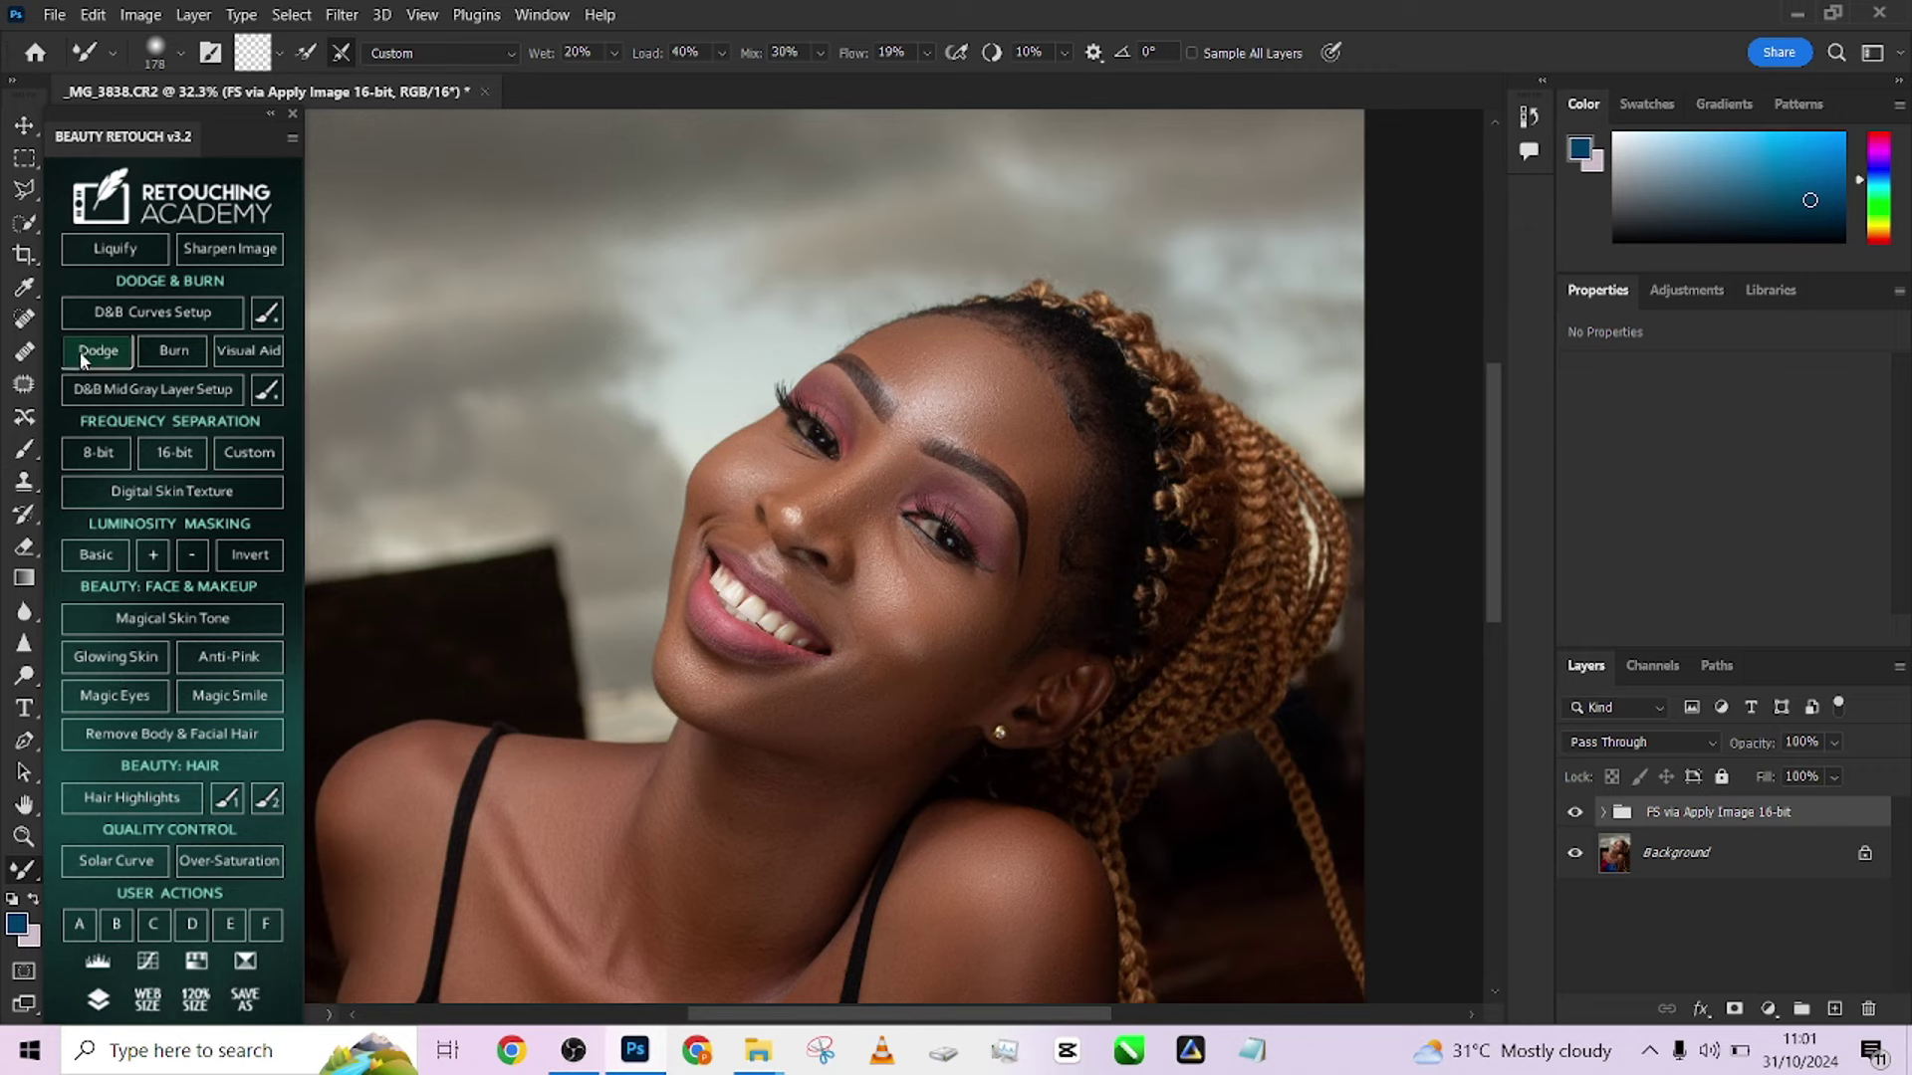
pyautogui.click(79, 350)
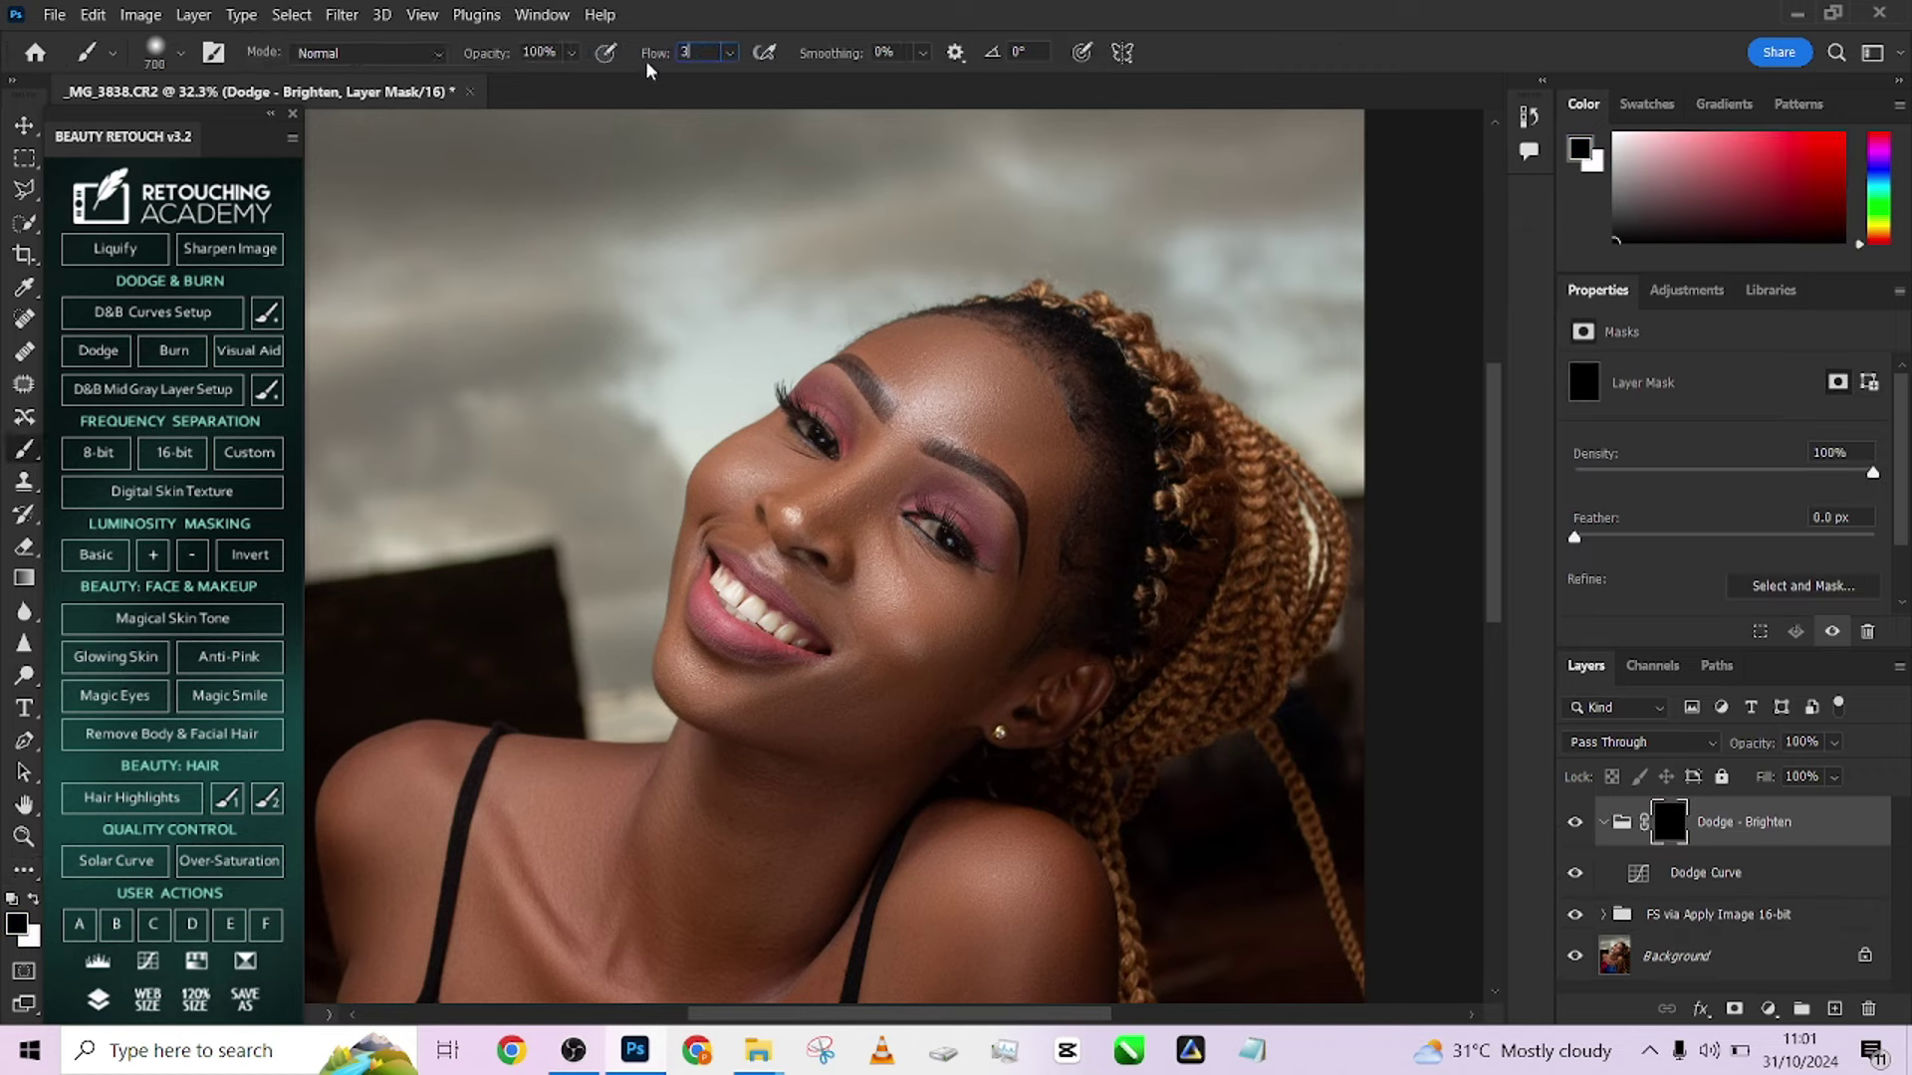
pyautogui.press('Return')
pyautogui.press('x')
pyautogui.scroll(2, 937, 468)
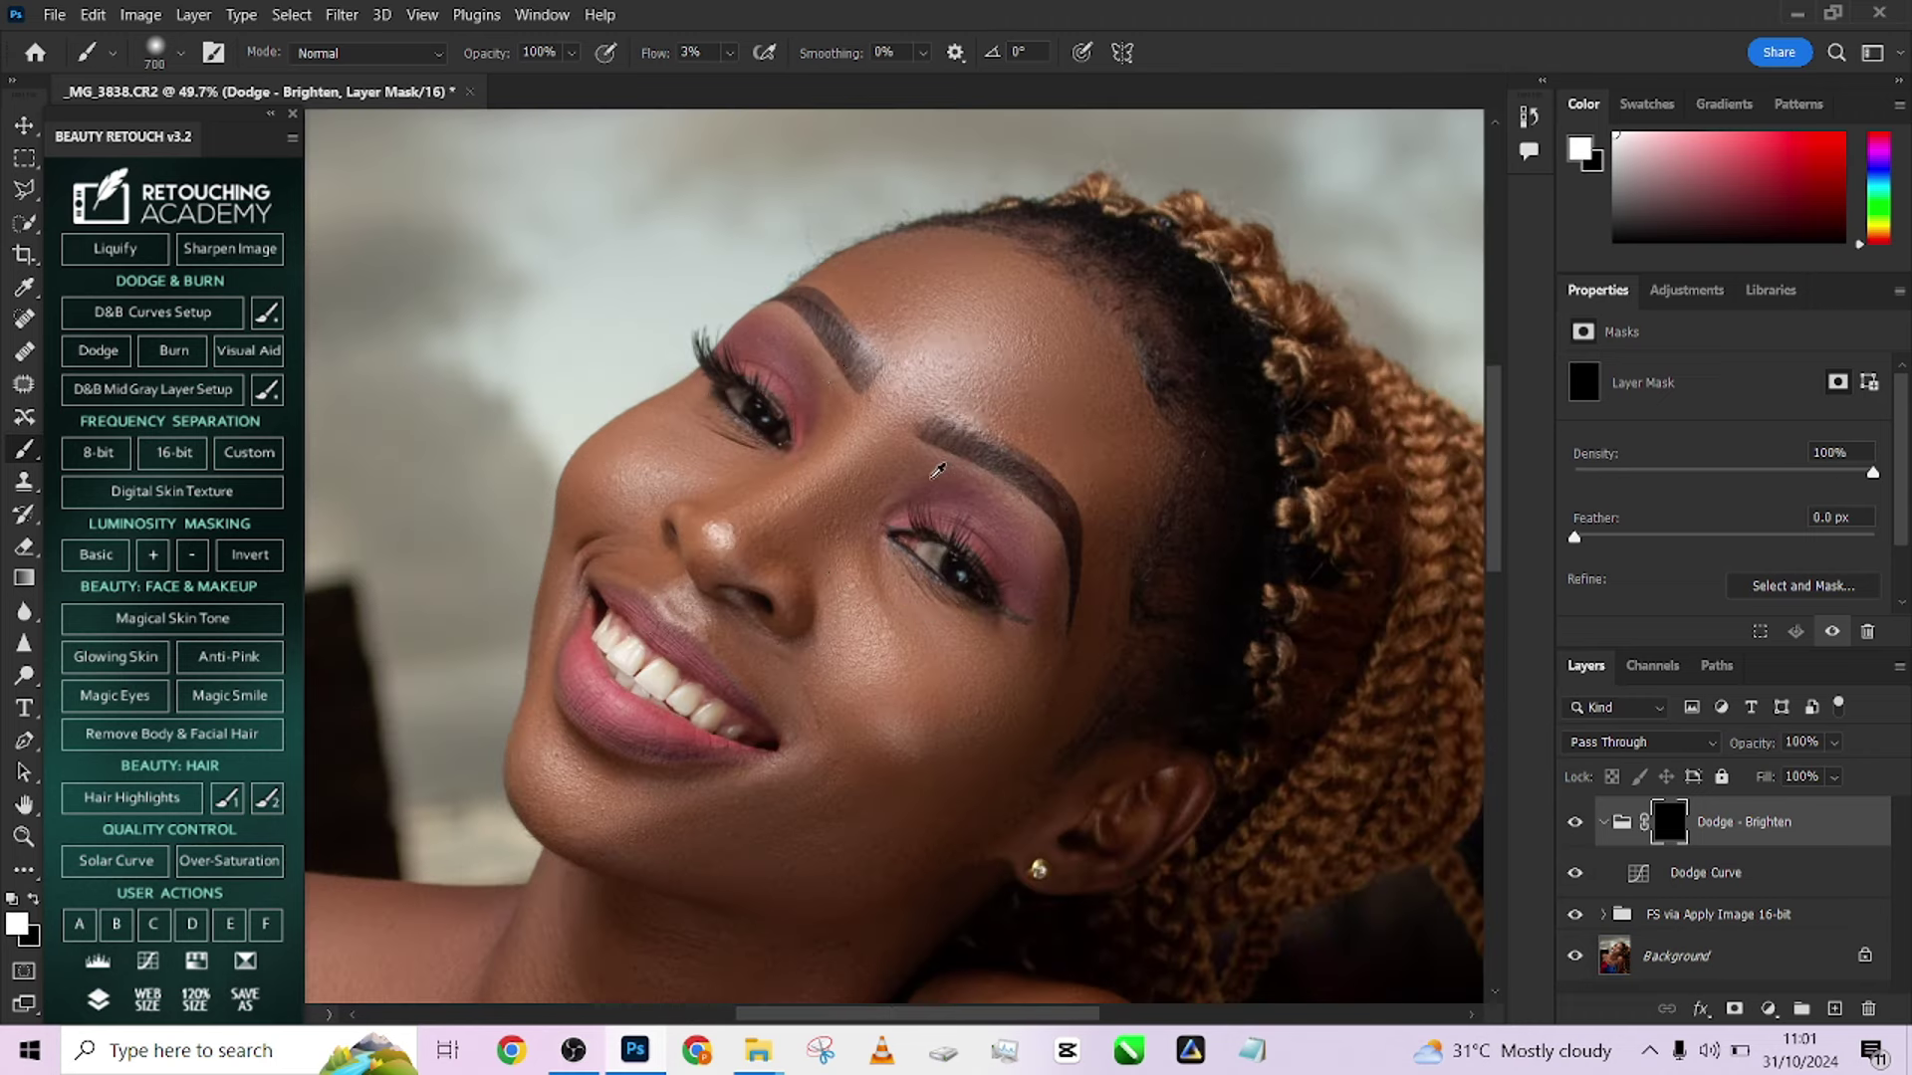
# Reduce the brush to 125 px and brighten the cheek below the eye on the Dodge - Brighten mask
pyautogui.scroll(1, 937, 471)
pyautogui.press('[')
pyautogui.press('[')
pyautogui.press('[')
pyautogui.press('[')
pyautogui.press('[')
pyautogui.press('[')
pyautogui.press('[')
pyautogui.press('[')
pyautogui.press('[')
pyautogui.press('[')
pyautogui.press('[')
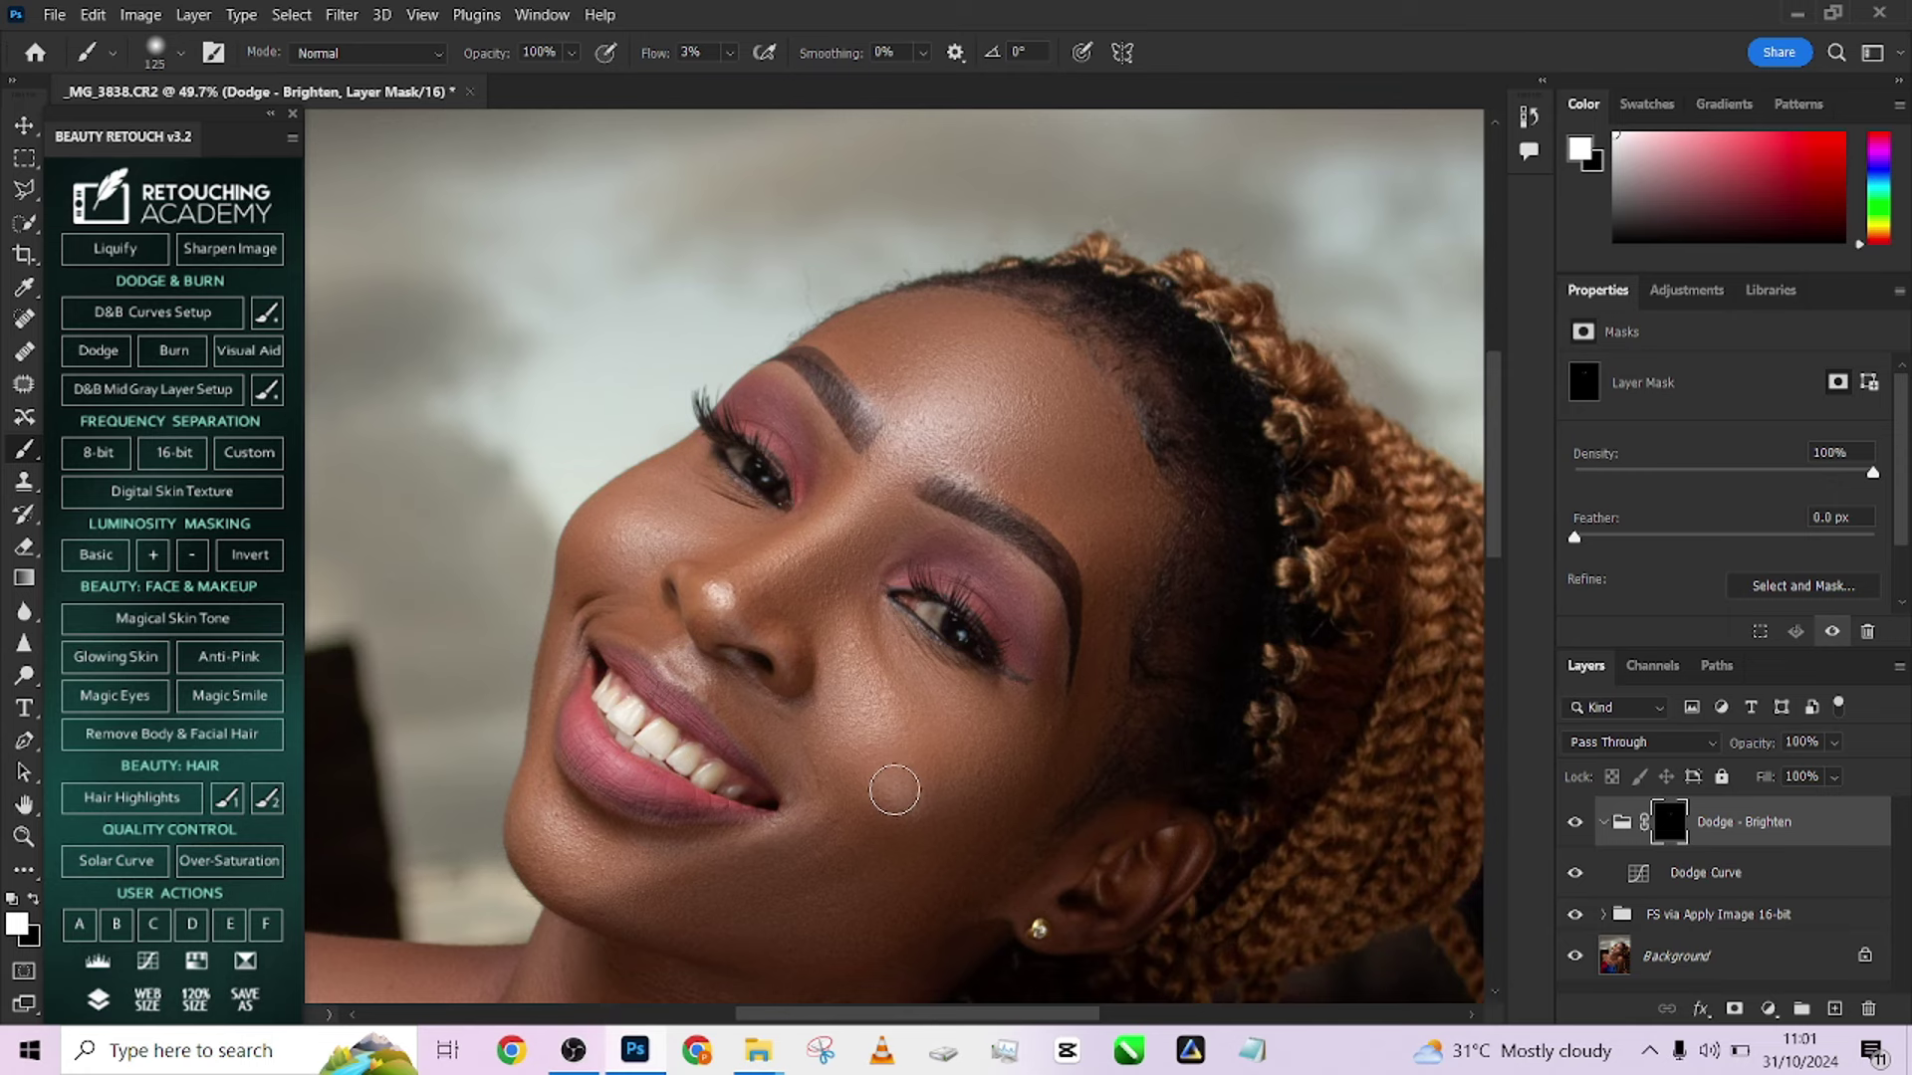
pyautogui.moveTo(895, 789); pyautogui.dragTo(880, 762)
pyautogui.scroll(-2, 871, 702)
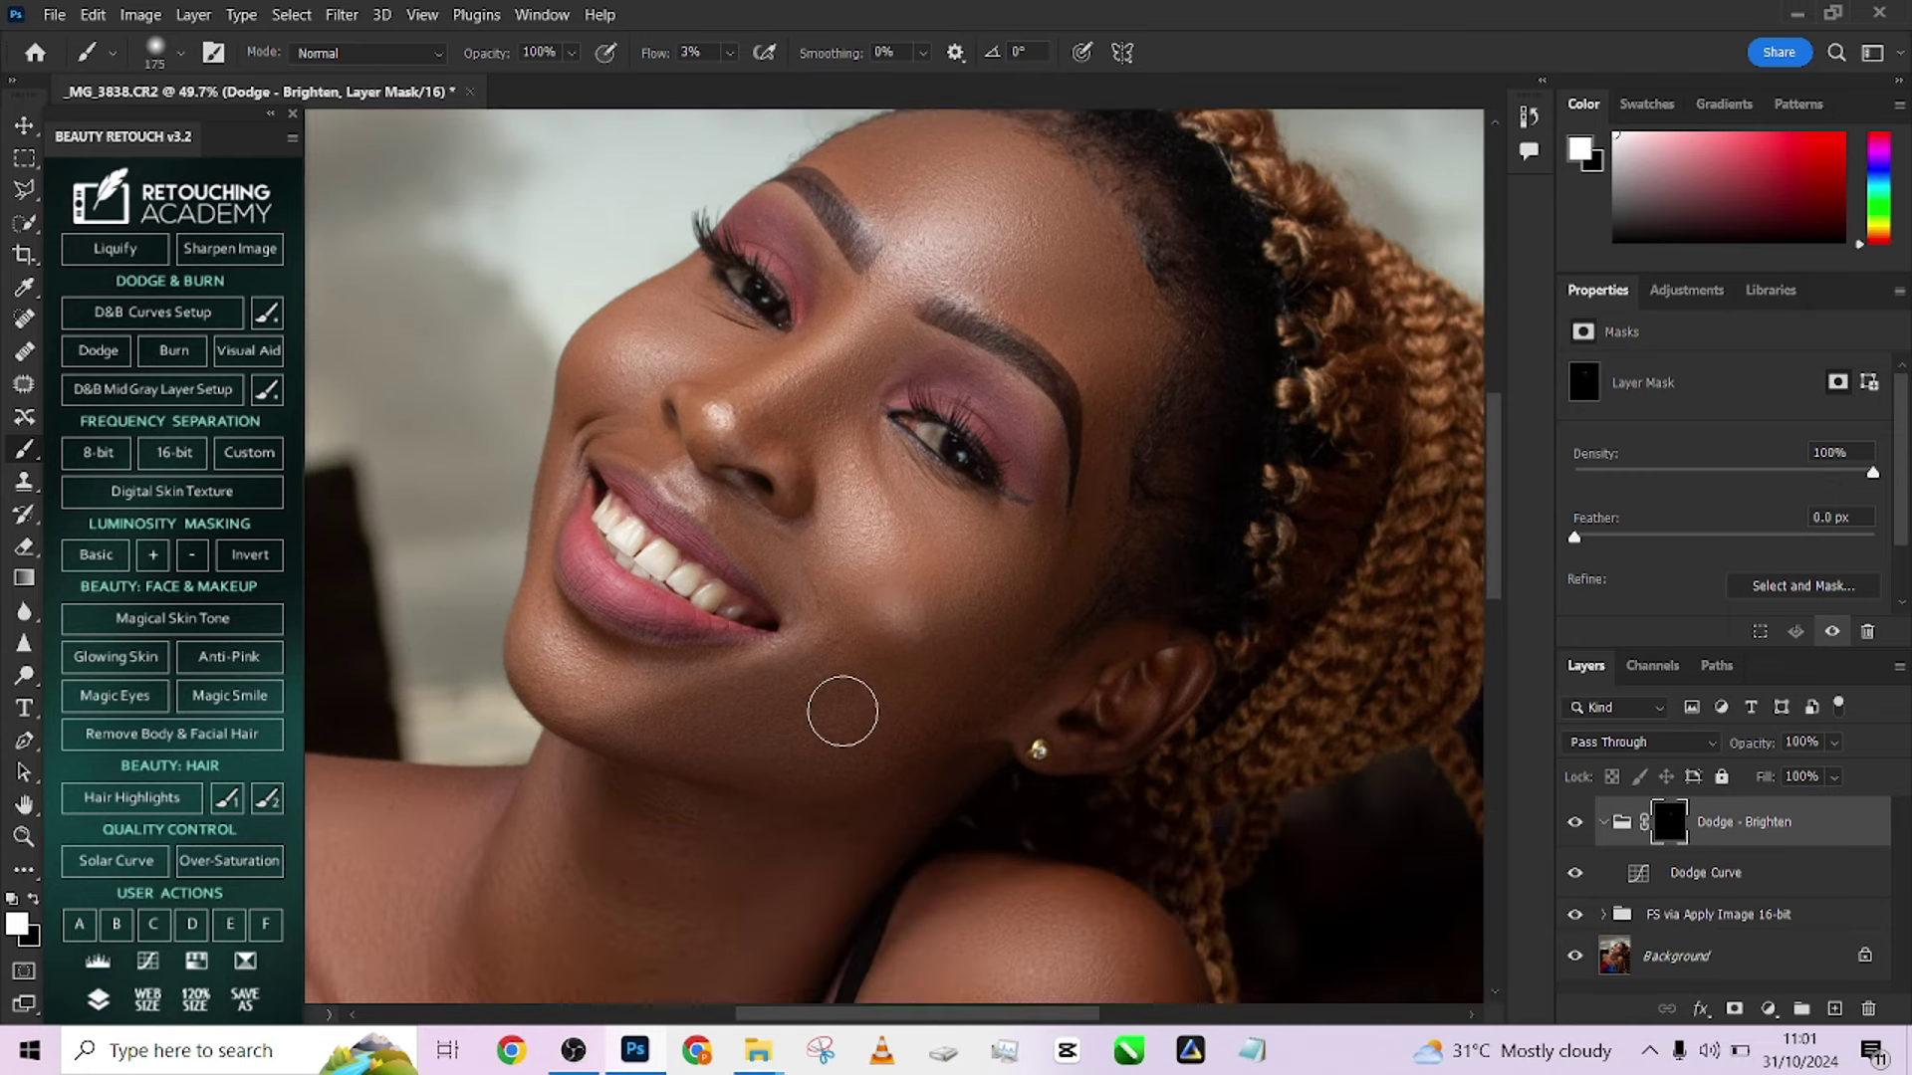
# Brighten the chin and forehead on the Dodge - Brighten mask, using a 90 px brush on the chin and larger brushes up to 250 px on the forehead
pyautogui.scroll(-3, 841, 708)
pyautogui.press('[')
pyautogui.press('[')
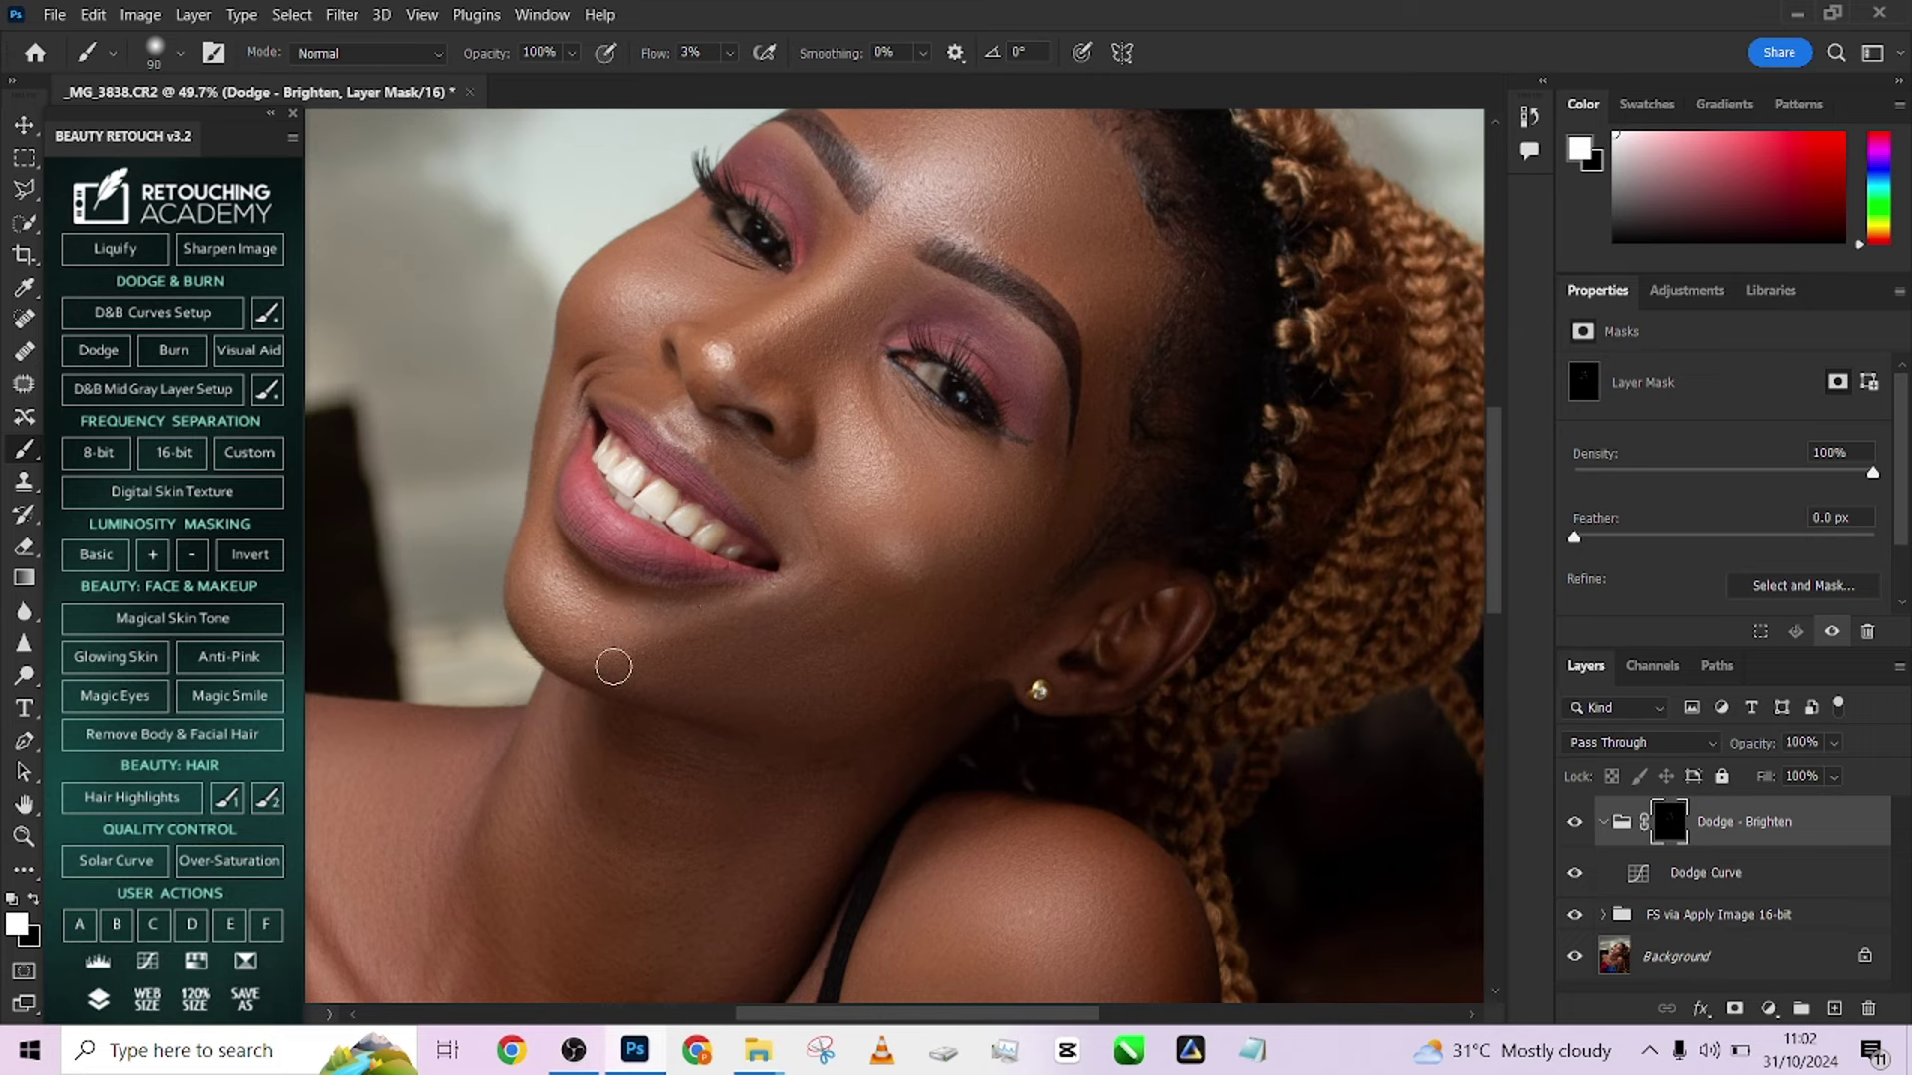
pyautogui.scroll(5, 759, 524)
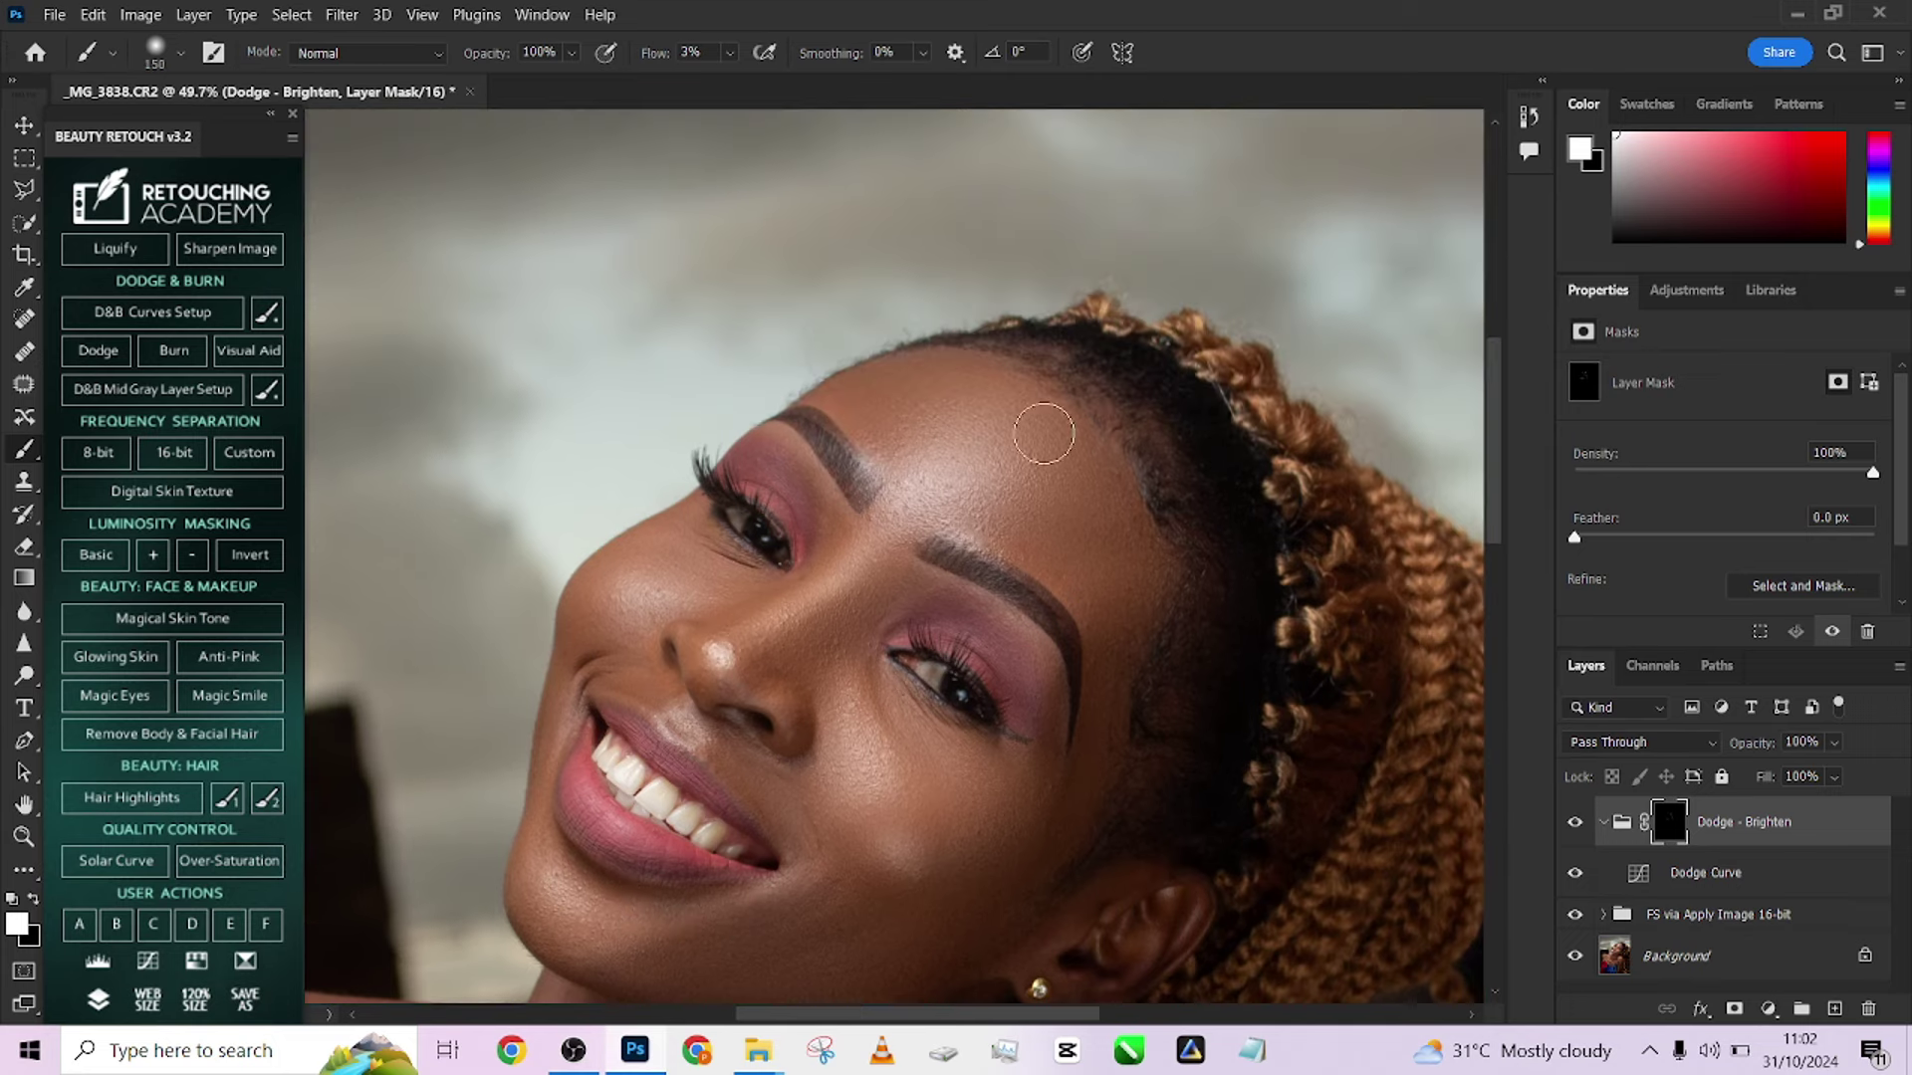
pyautogui.press(']')
pyautogui.press(']')
pyautogui.press(']')
# Brighten the collarbone ridge and the base of the neck on the Dodge - Brighten mask with a 131 px brush
pyautogui.scroll(-10, 996, 488)
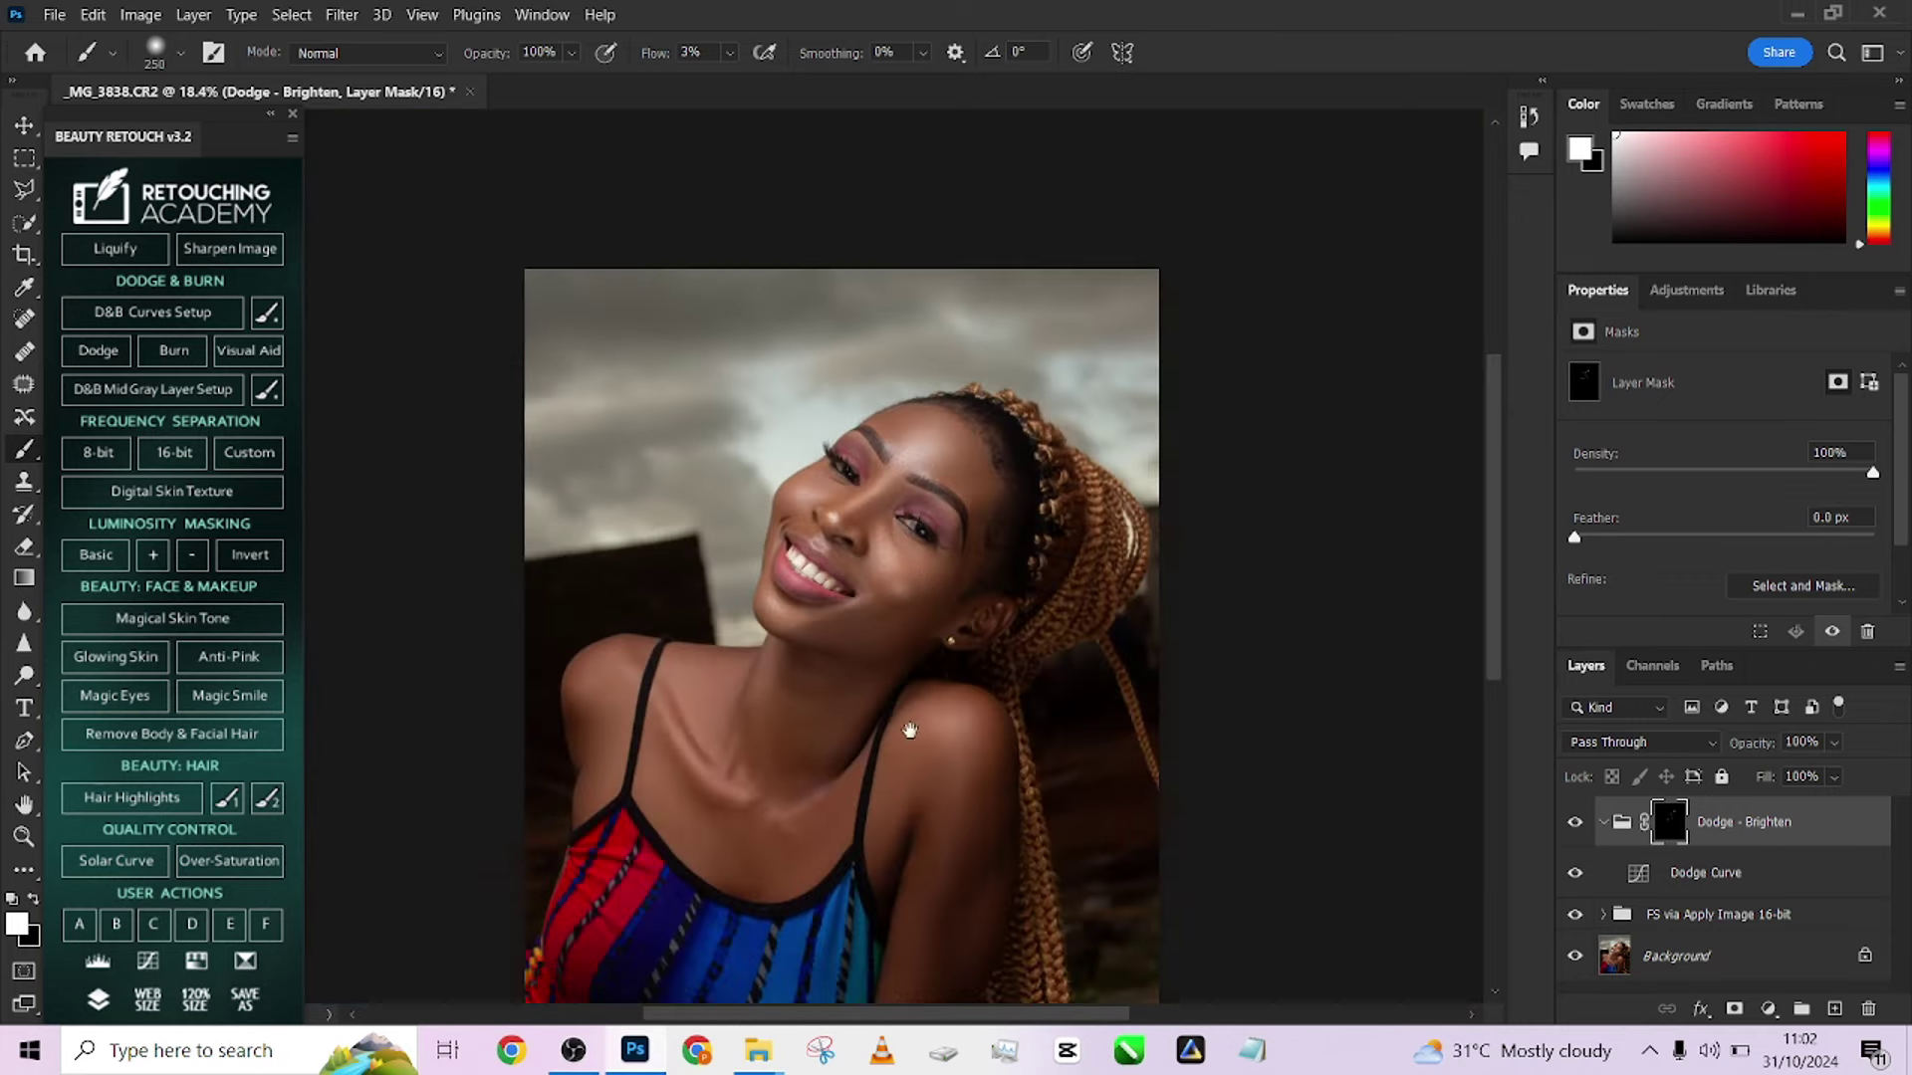
pyautogui.scroll(-3, 909, 734)
pyautogui.scroll(10, 666, 547)
pyautogui.moveTo(878, 626); pyautogui.dragTo(822, 626)
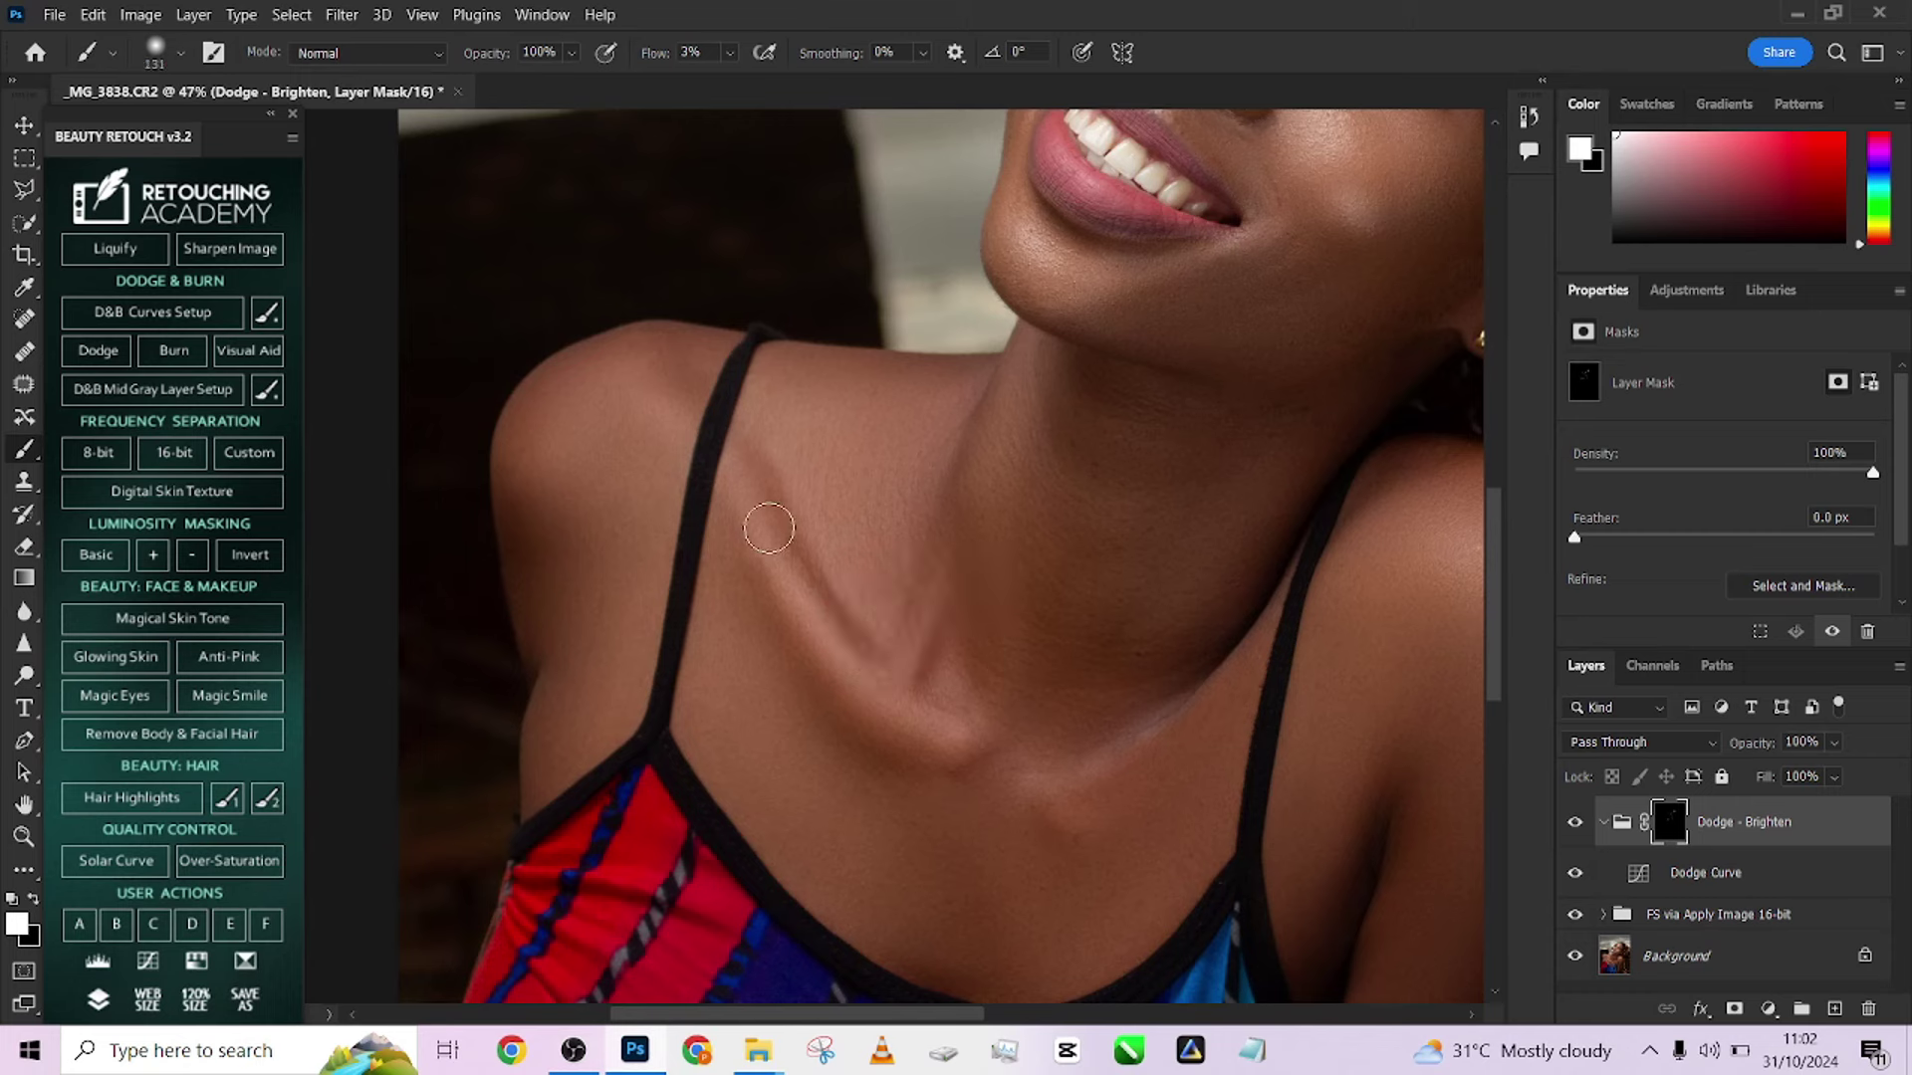
pyautogui.moveTo(934, 735)
pyautogui.mouseDown()
pyautogui.moveTo(801, 625)
pyautogui.moveTo(728, 484)
pyautogui.moveTo(884, 700)
pyautogui.moveTo(856, 689)
pyautogui.moveTo(716, 477)
pyautogui.mouseUp()
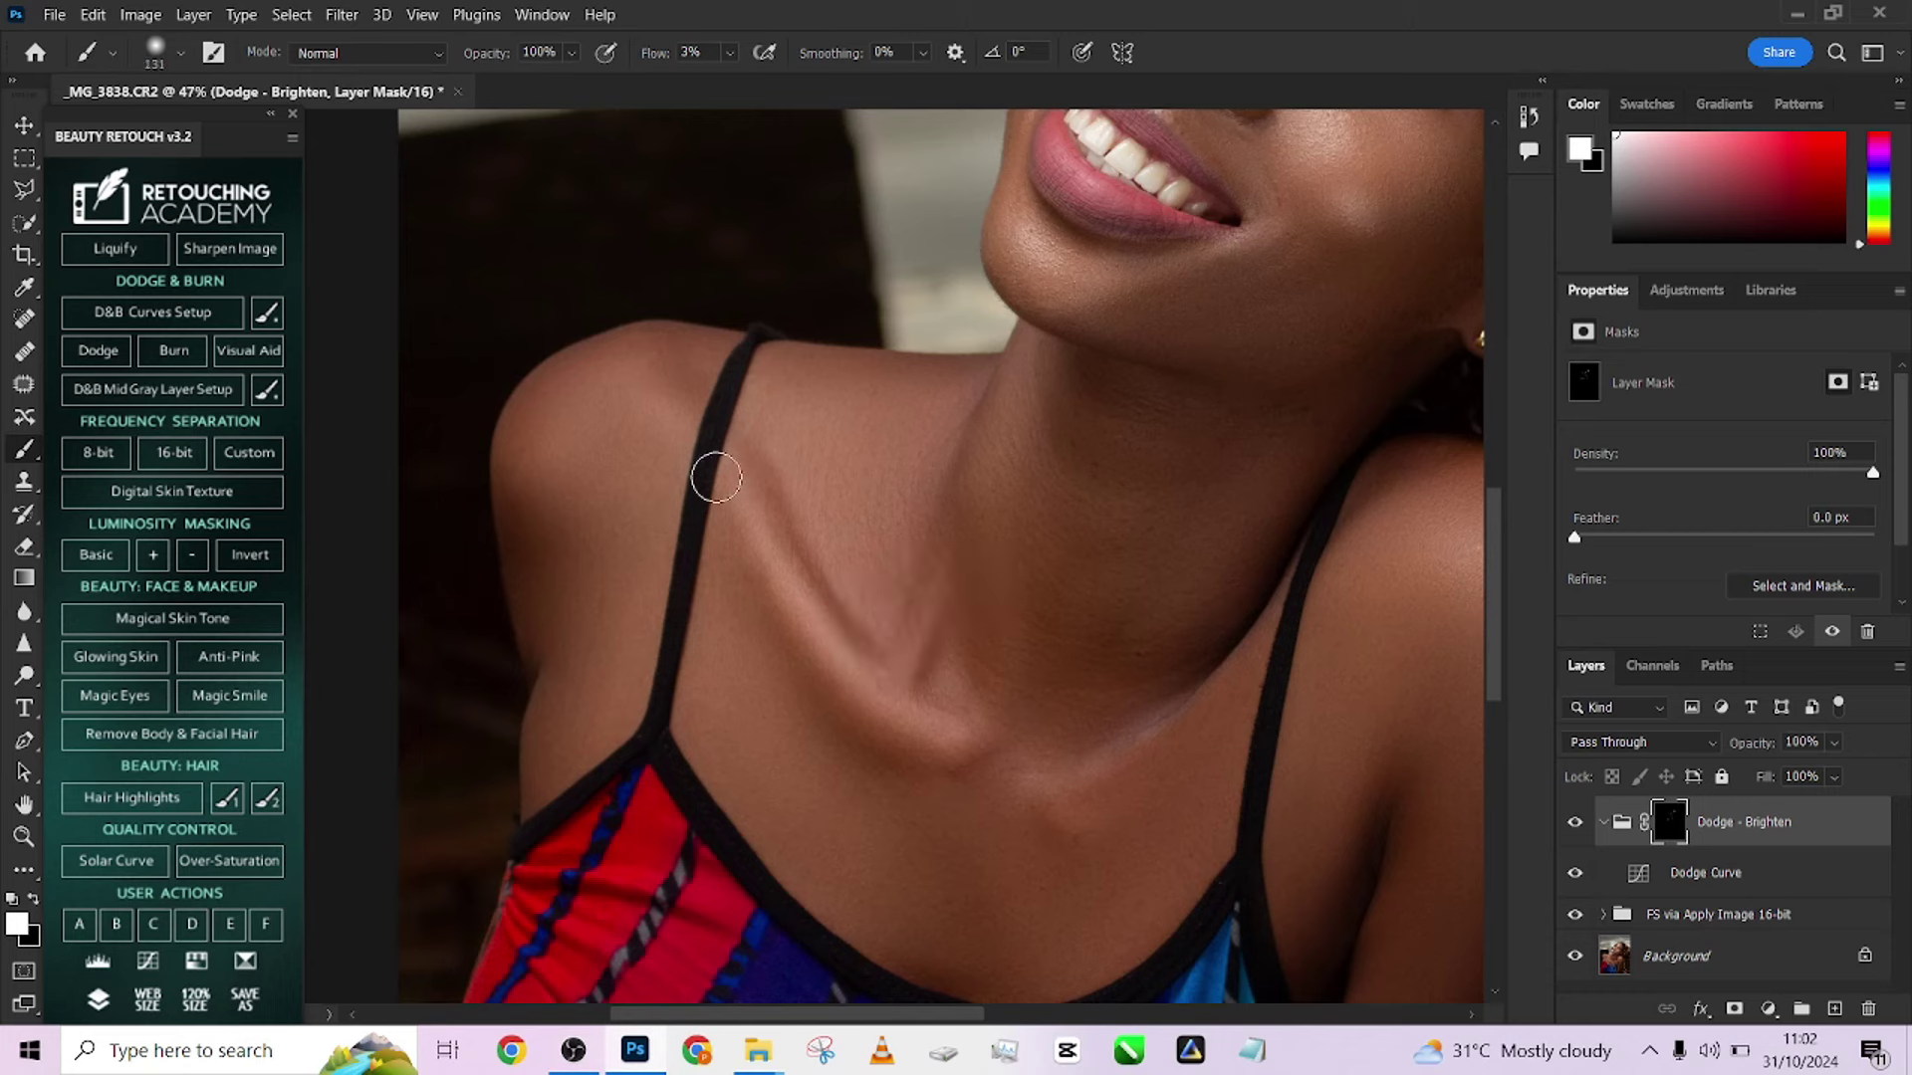
pyautogui.moveTo(1055, 818); pyautogui.dragTo(1070, 833)
# Enlarge the brush to about 308 px and brighten the shoulder nearest the braids on the Dodge - Brighten mask
pyautogui.press(']')
pyautogui.press(']')
pyautogui.press(']')
pyautogui.moveTo(772, 499); pyautogui.dragTo(296, 249)
pyautogui.moveTo(1025, 337)
pyautogui.mouseDown()
pyautogui.moveTo(1082, 342)
pyautogui.moveTo(1016, 554)
pyautogui.moveTo(1036, 282)
pyautogui.moveTo(1084, 316)
pyautogui.moveTo(1007, 369)
pyautogui.mouseUp()
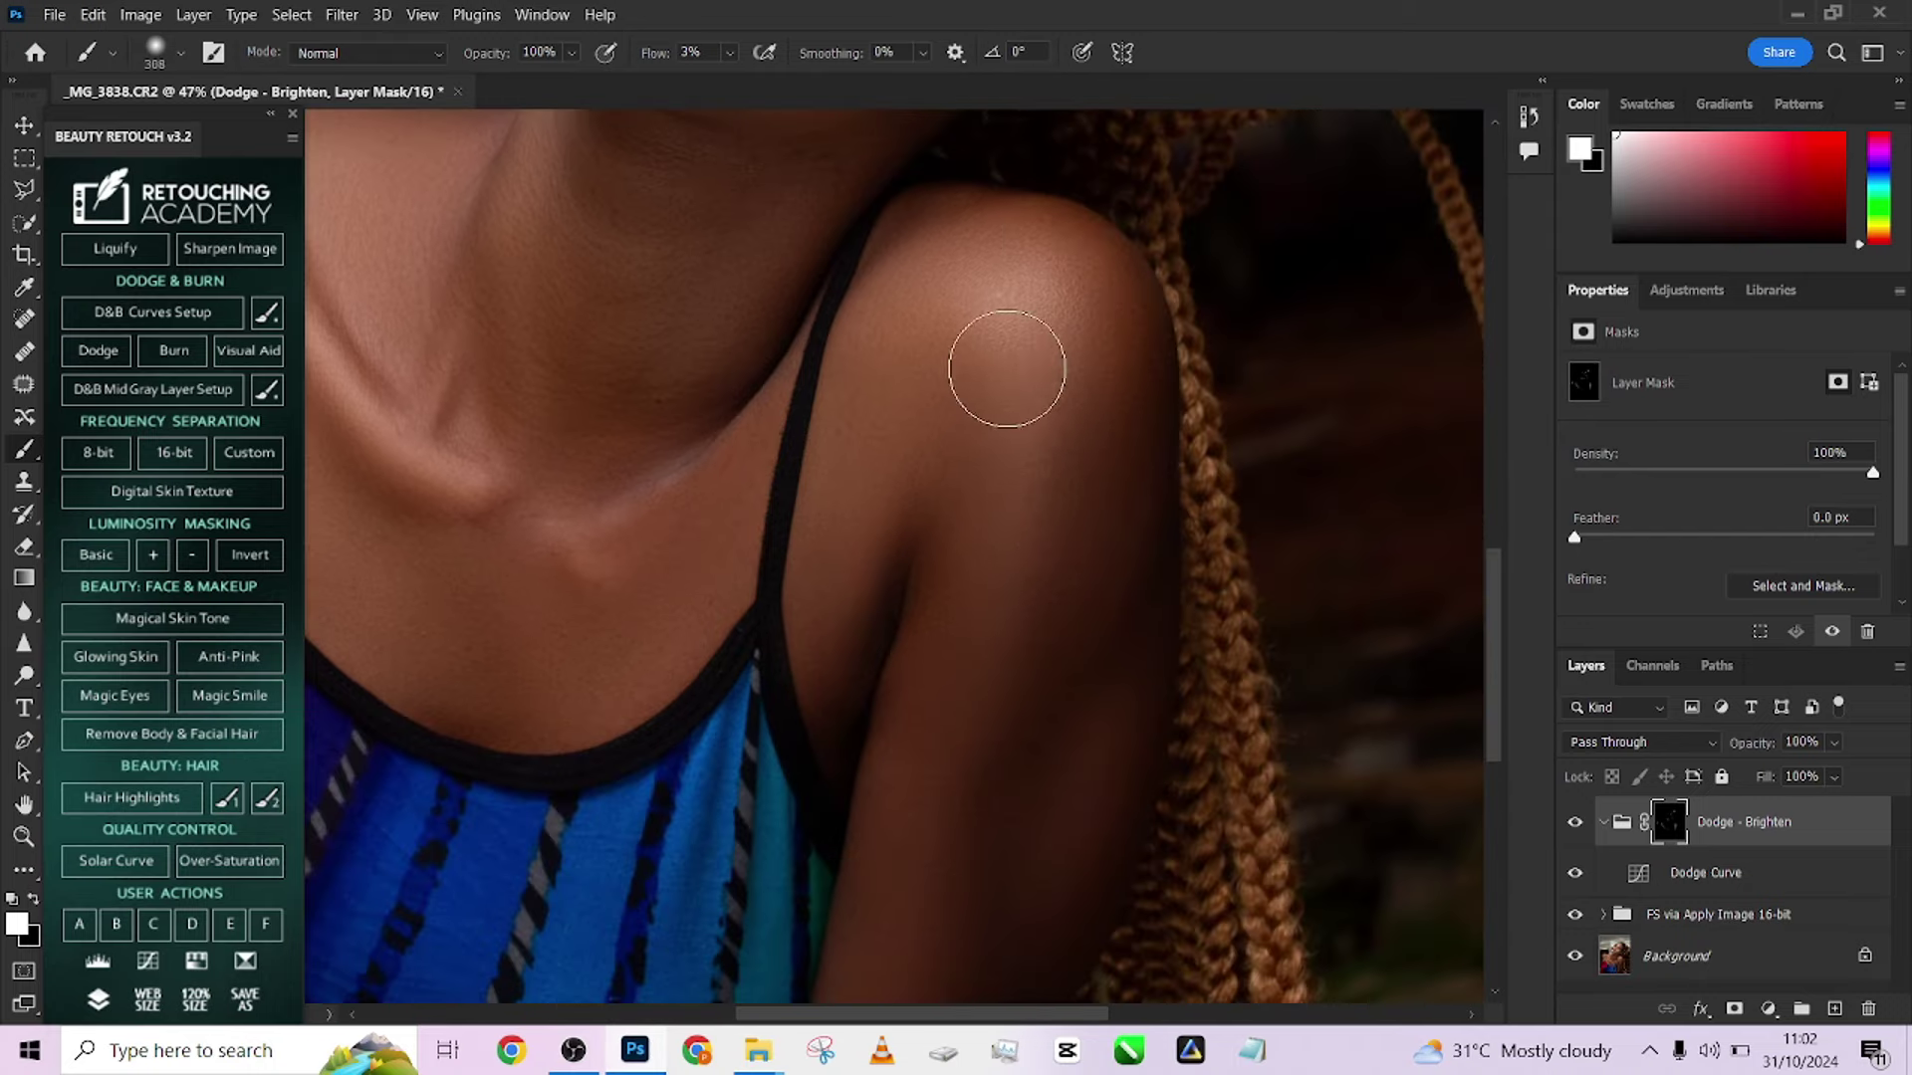
# Brighten the neck tendon with a 54 px brush and the upper chest with a 172 px brush on the Dodge - Brighten mask
pyautogui.scroll(-4, 1001, 387)
pyautogui.rightClick(794, 460)
pyautogui.moveTo(786, 452); pyautogui.dragTo(754, 467)
pyautogui.scroll(3, 764, 448)
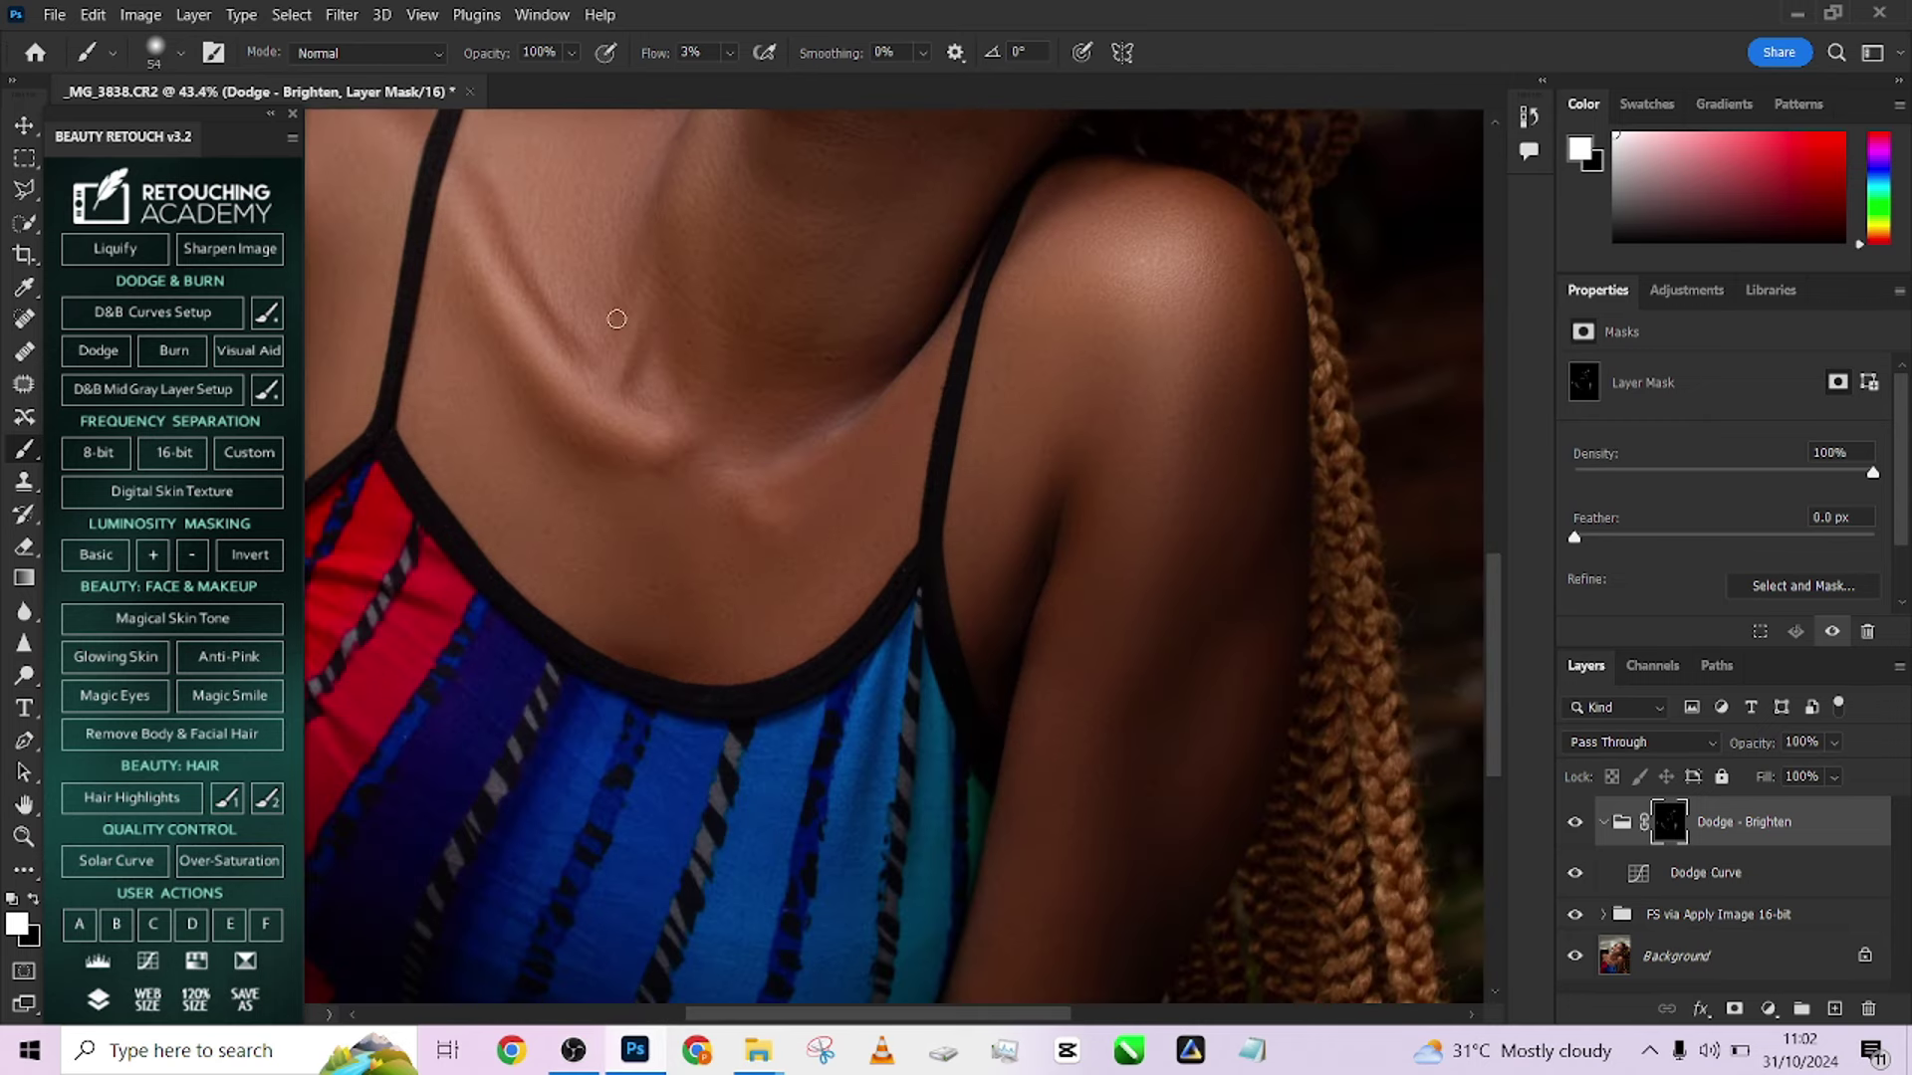
pyautogui.moveTo(684, 239)
pyautogui.mouseDown()
pyautogui.moveTo(648, 497)
pyautogui.moveTo(696, 372)
pyautogui.mouseUp()
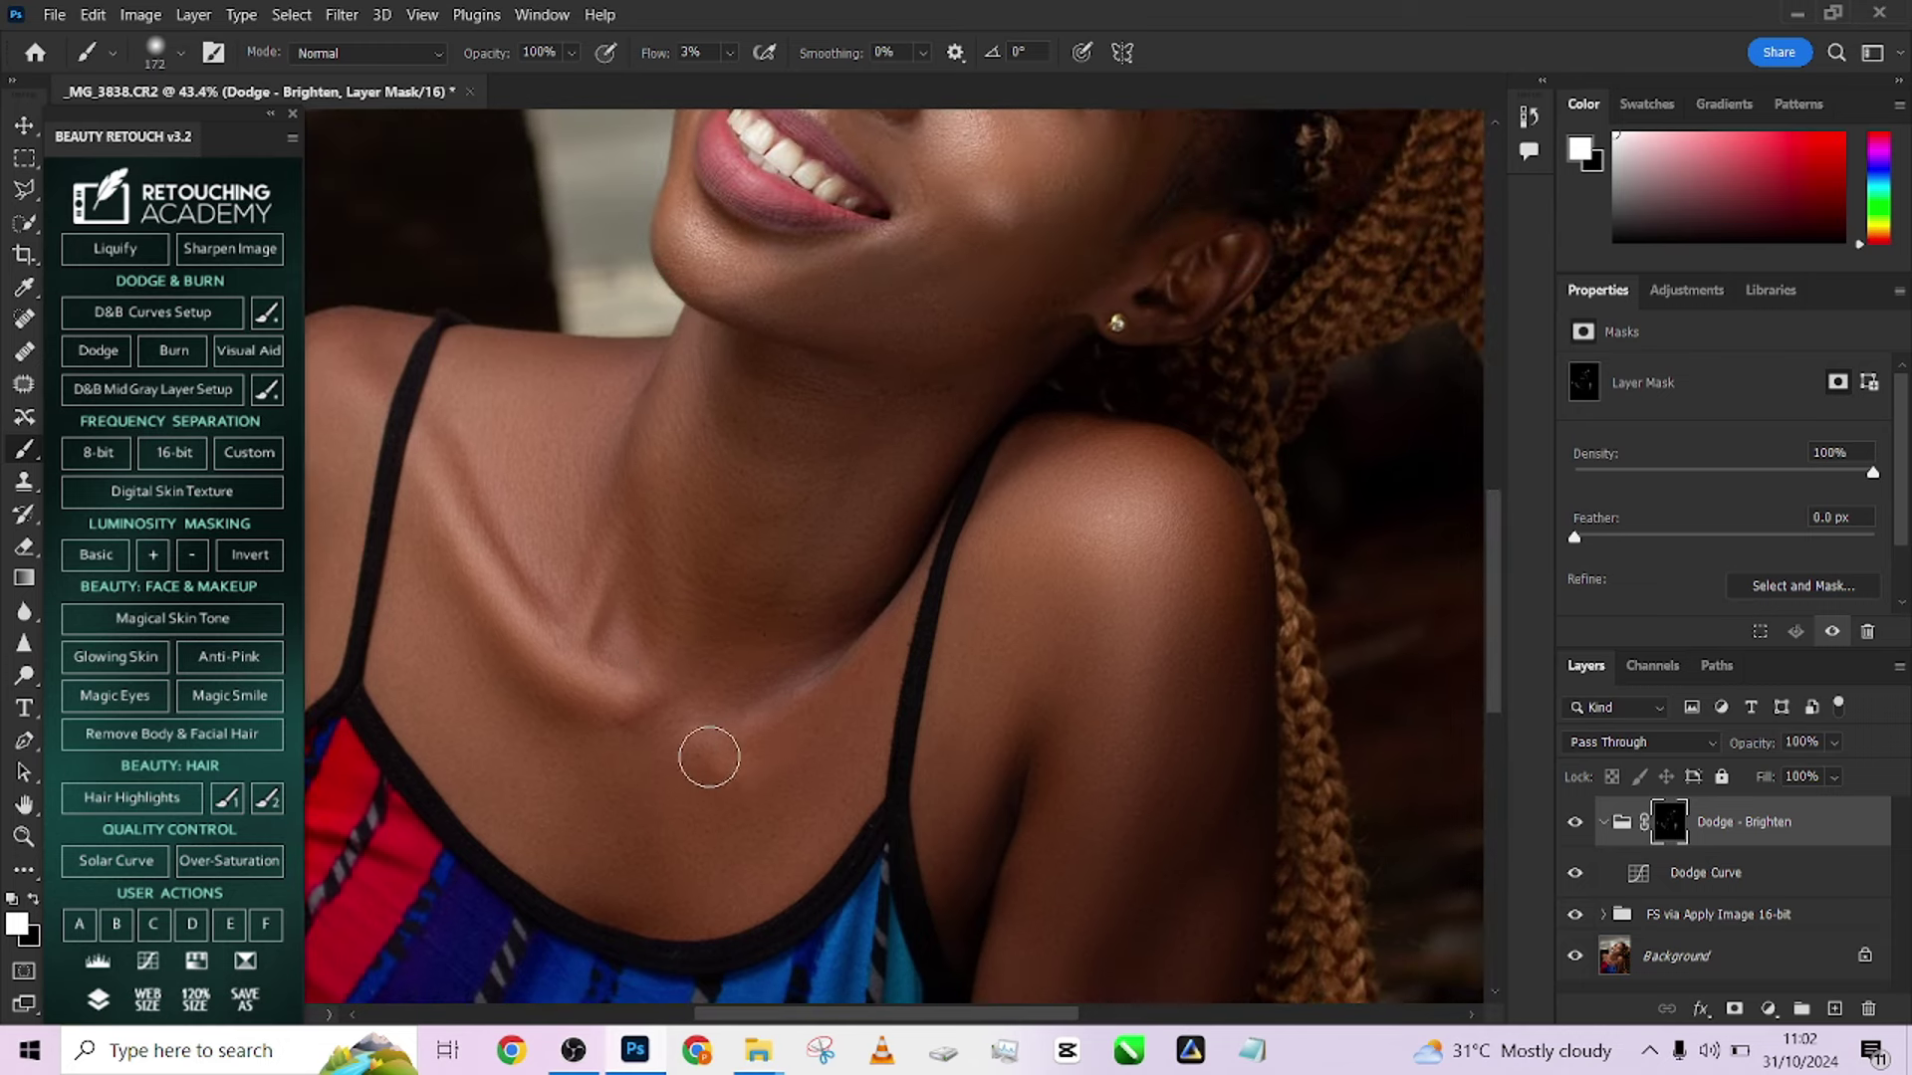
pyautogui.scroll(-2, 754, 501)
pyautogui.scroll(-3, 754, 500)
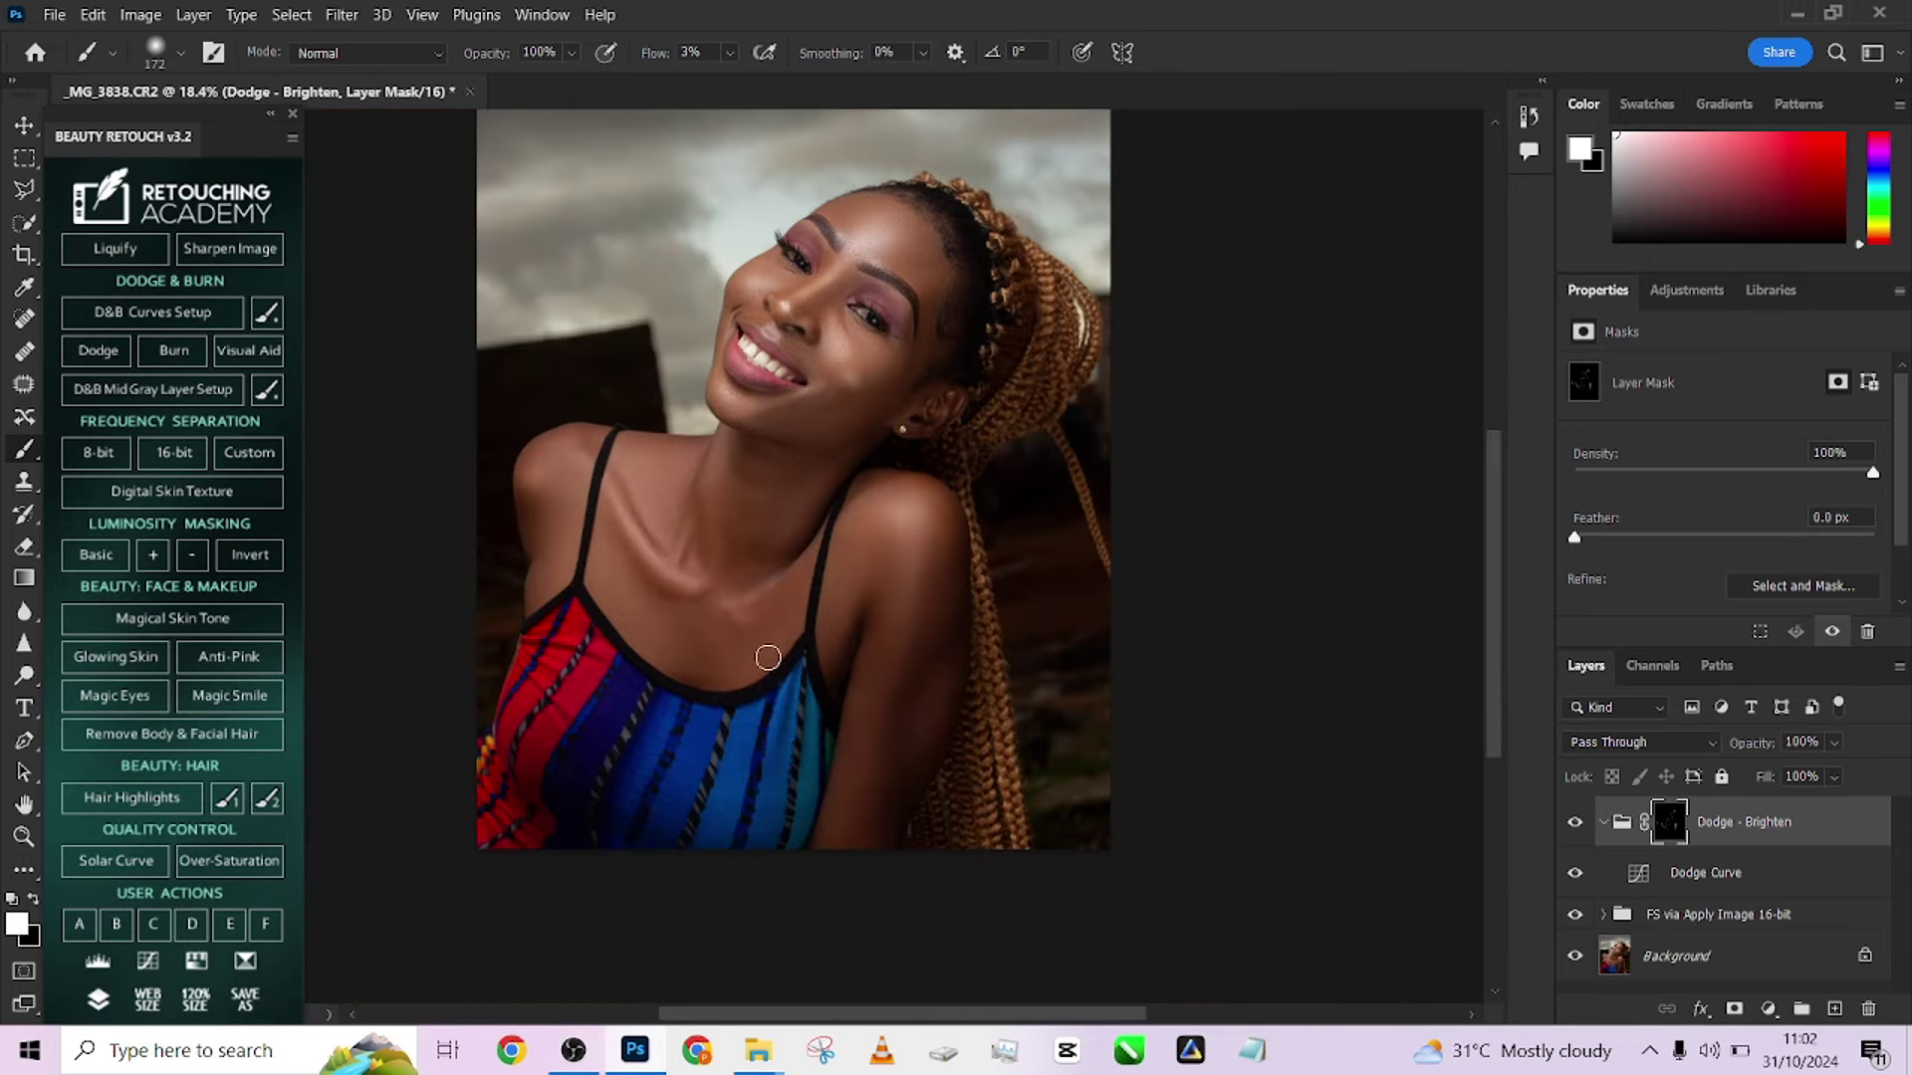
# Brighten the eyelid and the area around the eye nearest the ear with a small brush on the Dodge - Brighten mask
pyautogui.scroll(5, 862, 245)
pyautogui.moveTo(935, 512); pyautogui.dragTo(893, 512)
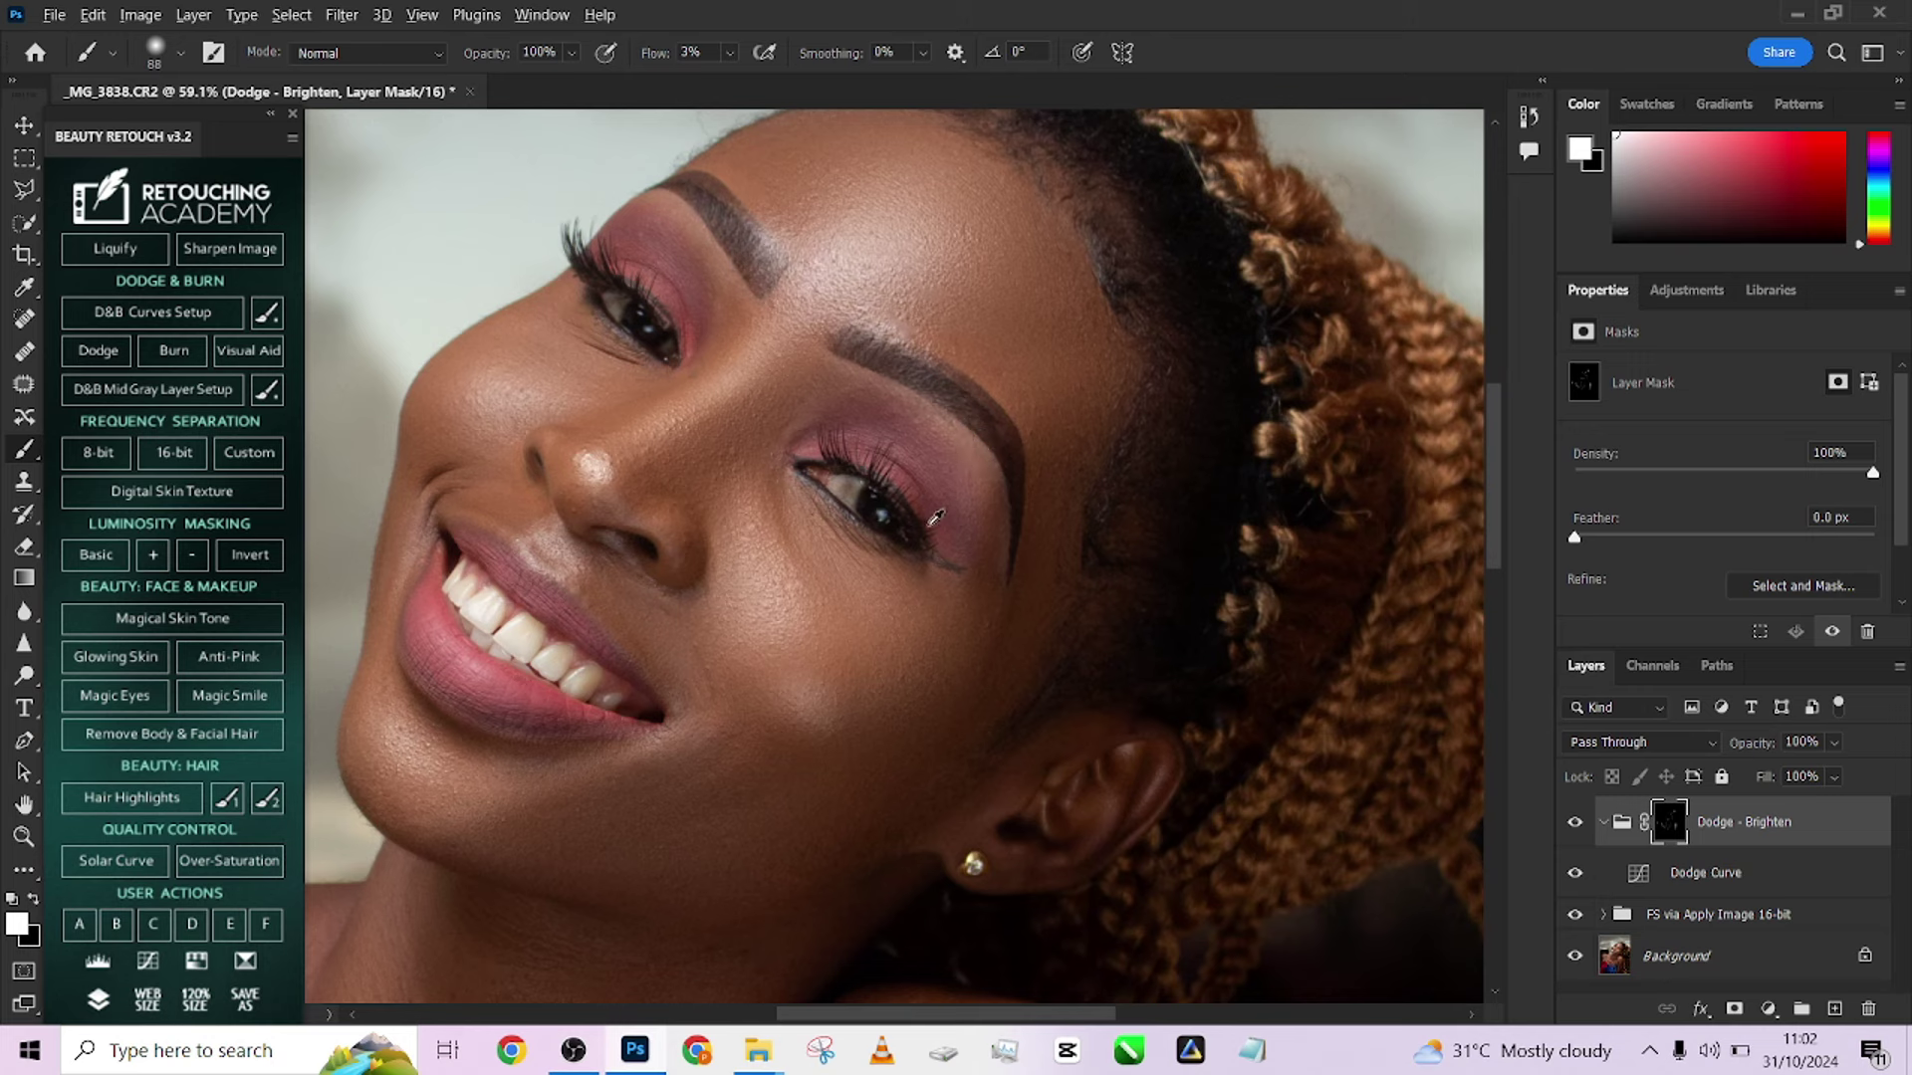
pyautogui.moveTo(933, 519); pyautogui.dragTo(850, 473)
pyautogui.scroll(-3, 696, 382)
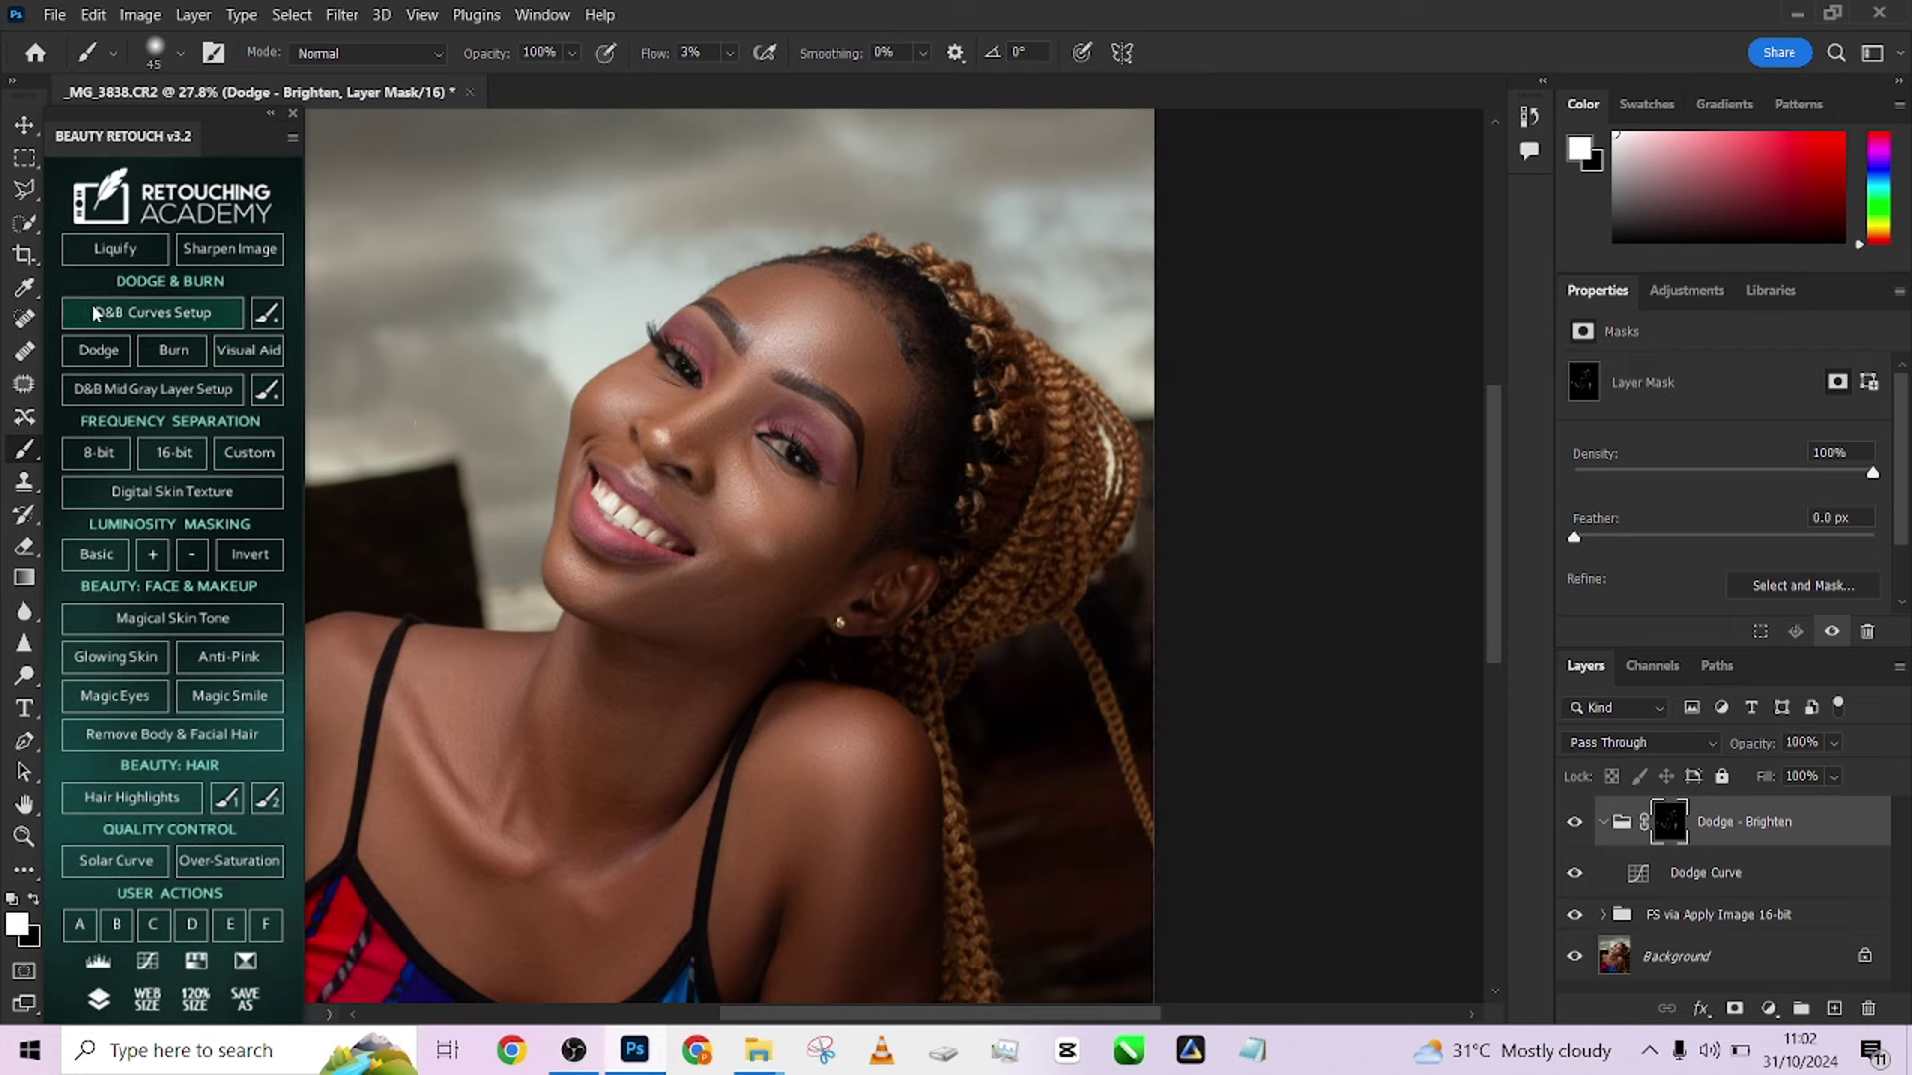
# Create the Burn - Darken group and set the brush flow to 1%
pyautogui.click(173, 350)
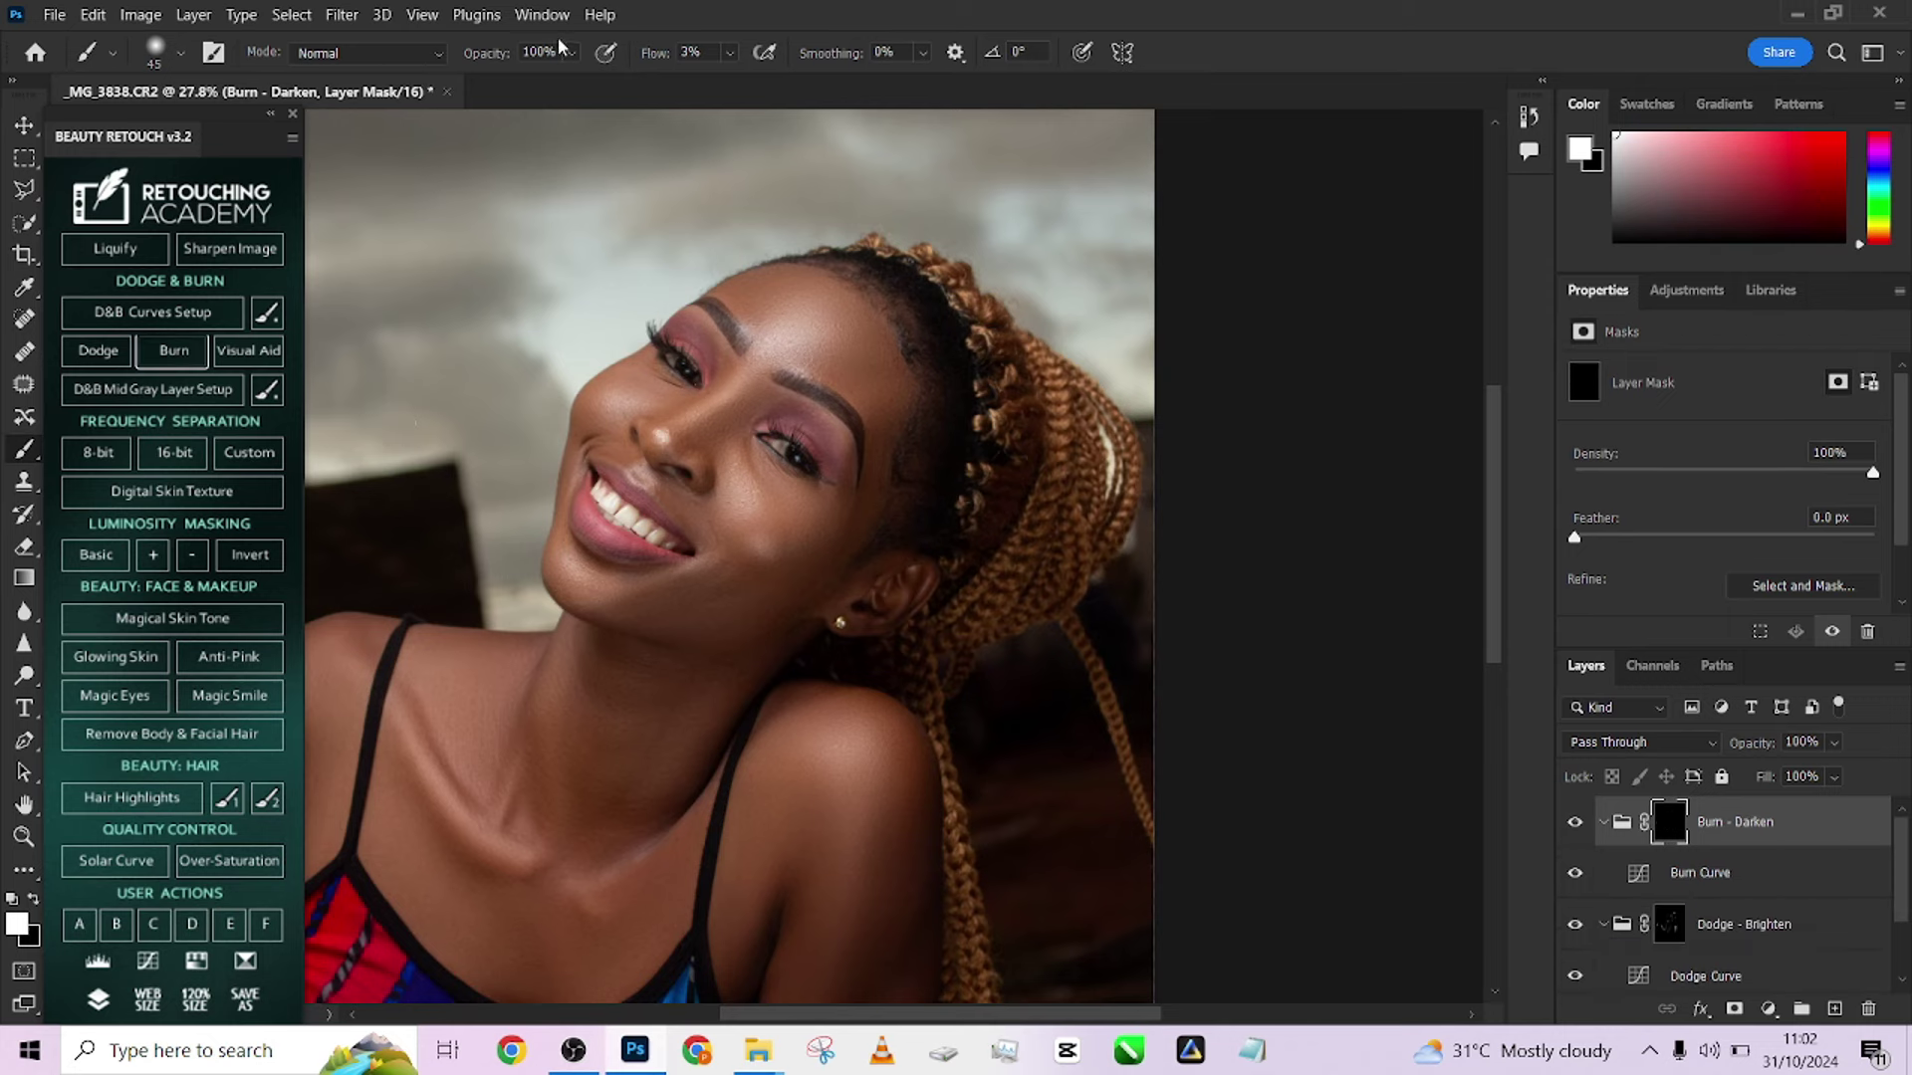
pyautogui.click(697, 52)
pyautogui.write('1')
pyautogui.press('Return')
# Darken the side of the nose, the cheek hollow and the outer contour of the face on the Burn - Darken mask, using brushes up to 248 px
pyautogui.scroll(3, 697, 478)
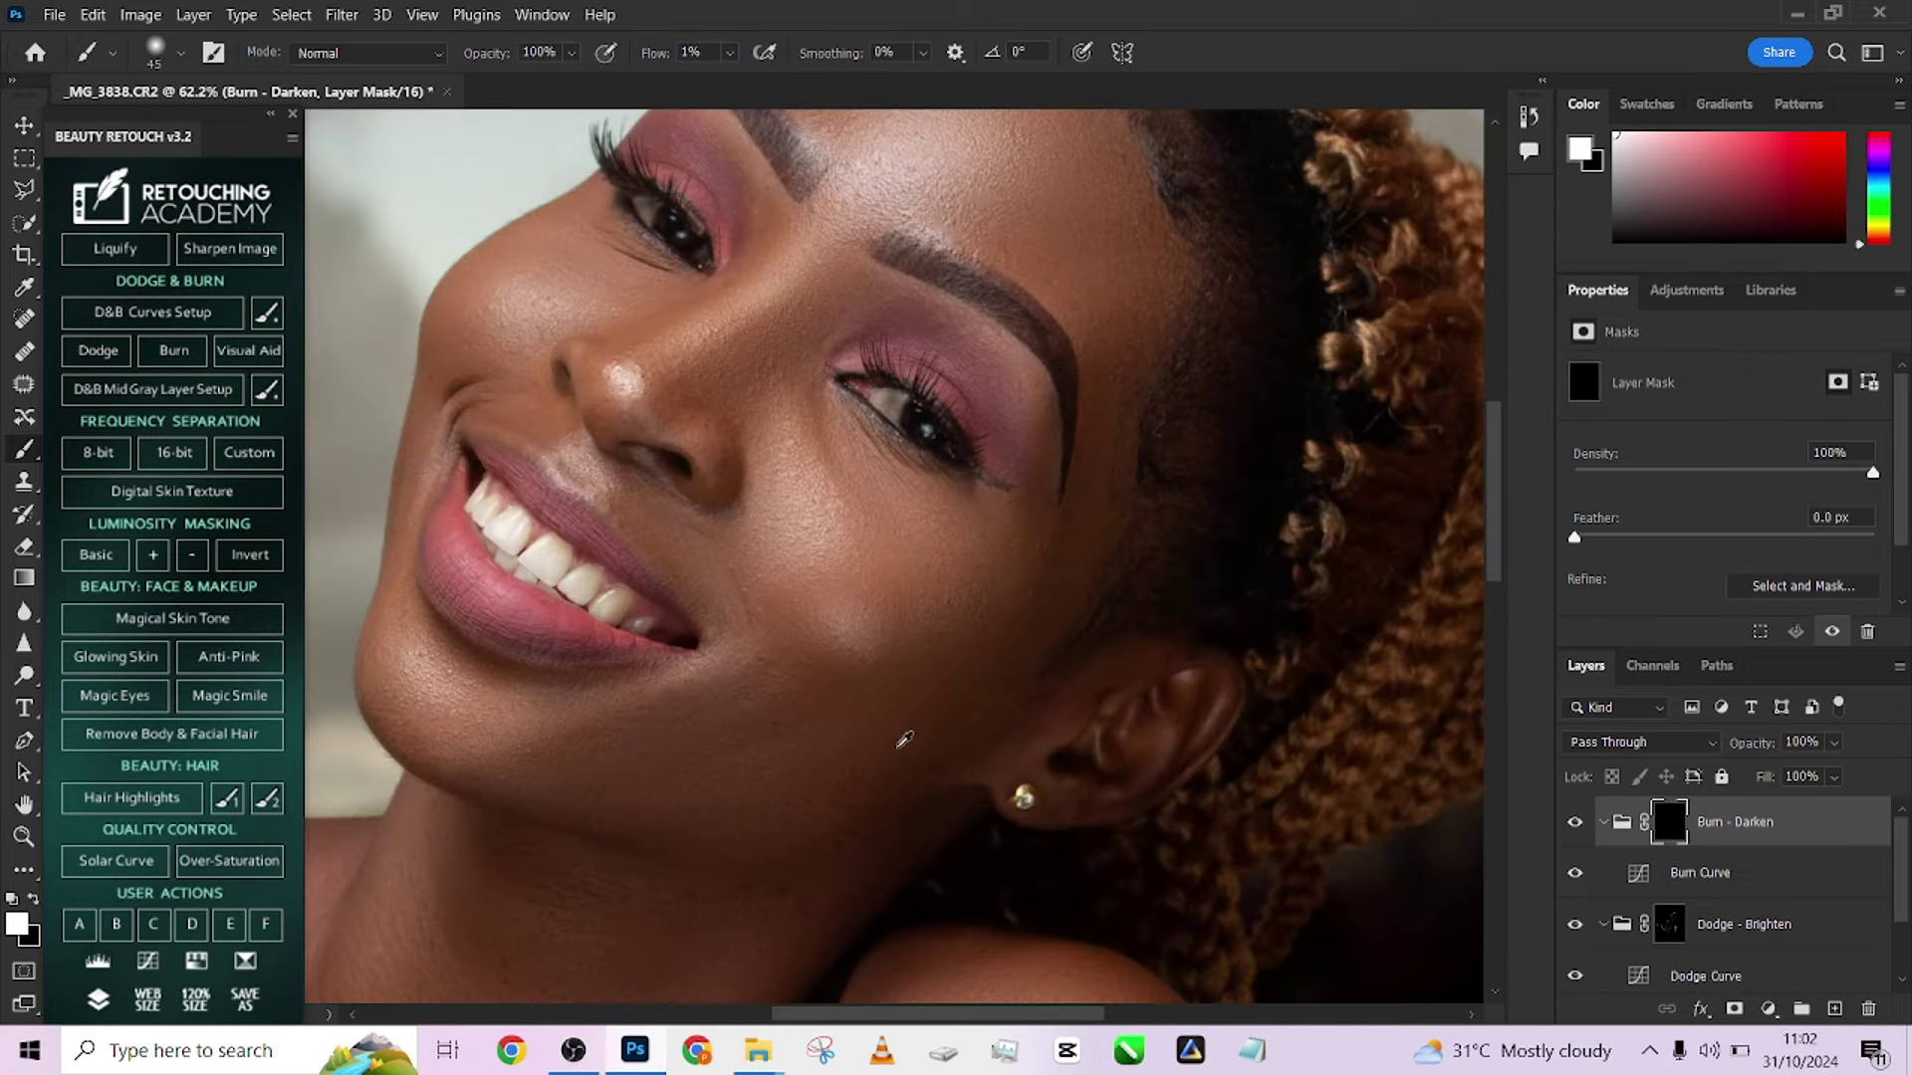
pyautogui.scroll(-3, 851, 584)
pyautogui.keyDown('alt'); pyautogui.rightClick(804, 469); pyautogui.keyUp('alt')
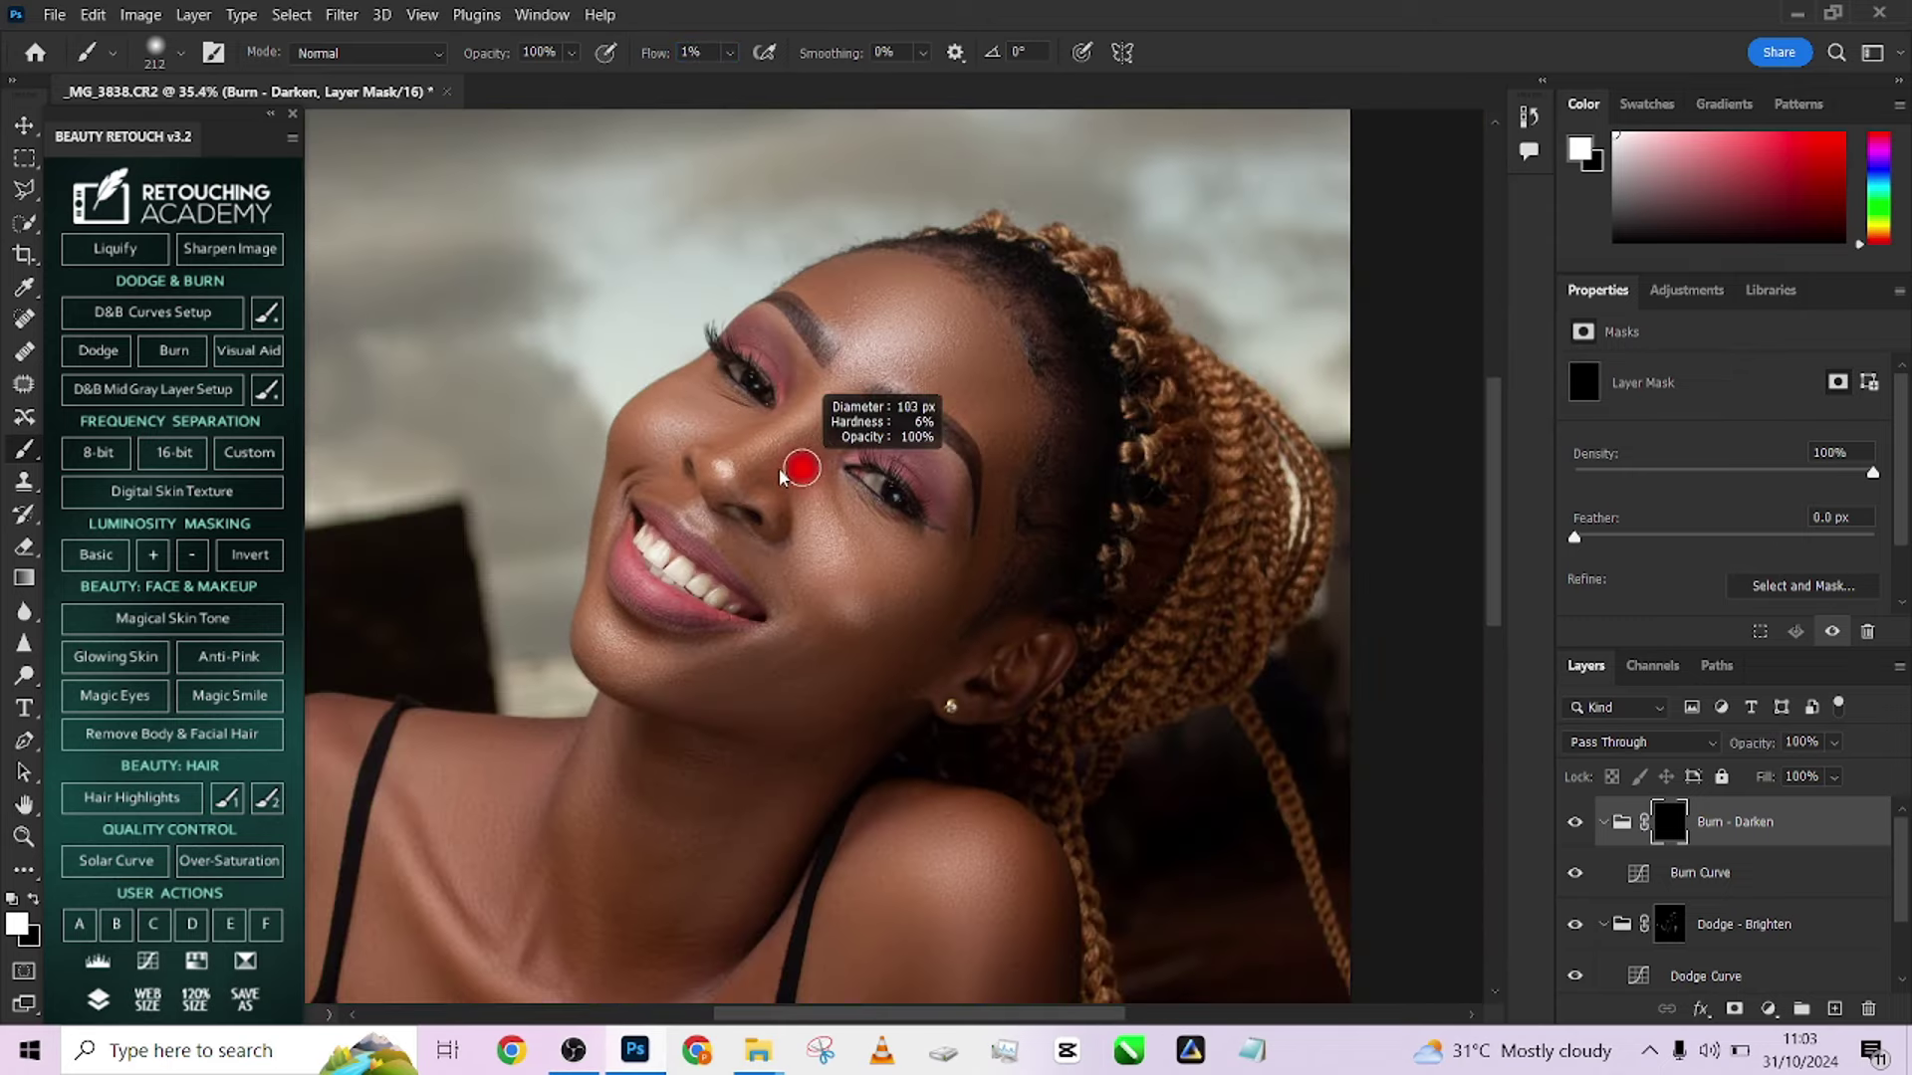
pyautogui.moveTo(807, 452)
pyautogui.mouseDown()
pyautogui.moveTo(831, 421)
pyautogui.moveTo(767, 470)
pyautogui.moveTo(838, 419)
pyautogui.moveTo(748, 483)
pyautogui.moveTo(844, 408)
pyautogui.moveTo(747, 490)
pyautogui.moveTo(825, 395)
pyautogui.moveTo(815, 375)
pyautogui.moveTo(742, 458)
pyautogui.mouseUp()
pyautogui.keyDown('alt'); pyautogui.rightClick(864, 581); pyautogui.keyUp('alt')
pyautogui.moveTo(867, 637)
pyautogui.mouseDown()
pyautogui.moveTo(851, 633)
pyautogui.moveTo(930, 660)
pyautogui.moveTo(917, 644)
pyautogui.mouseUp()
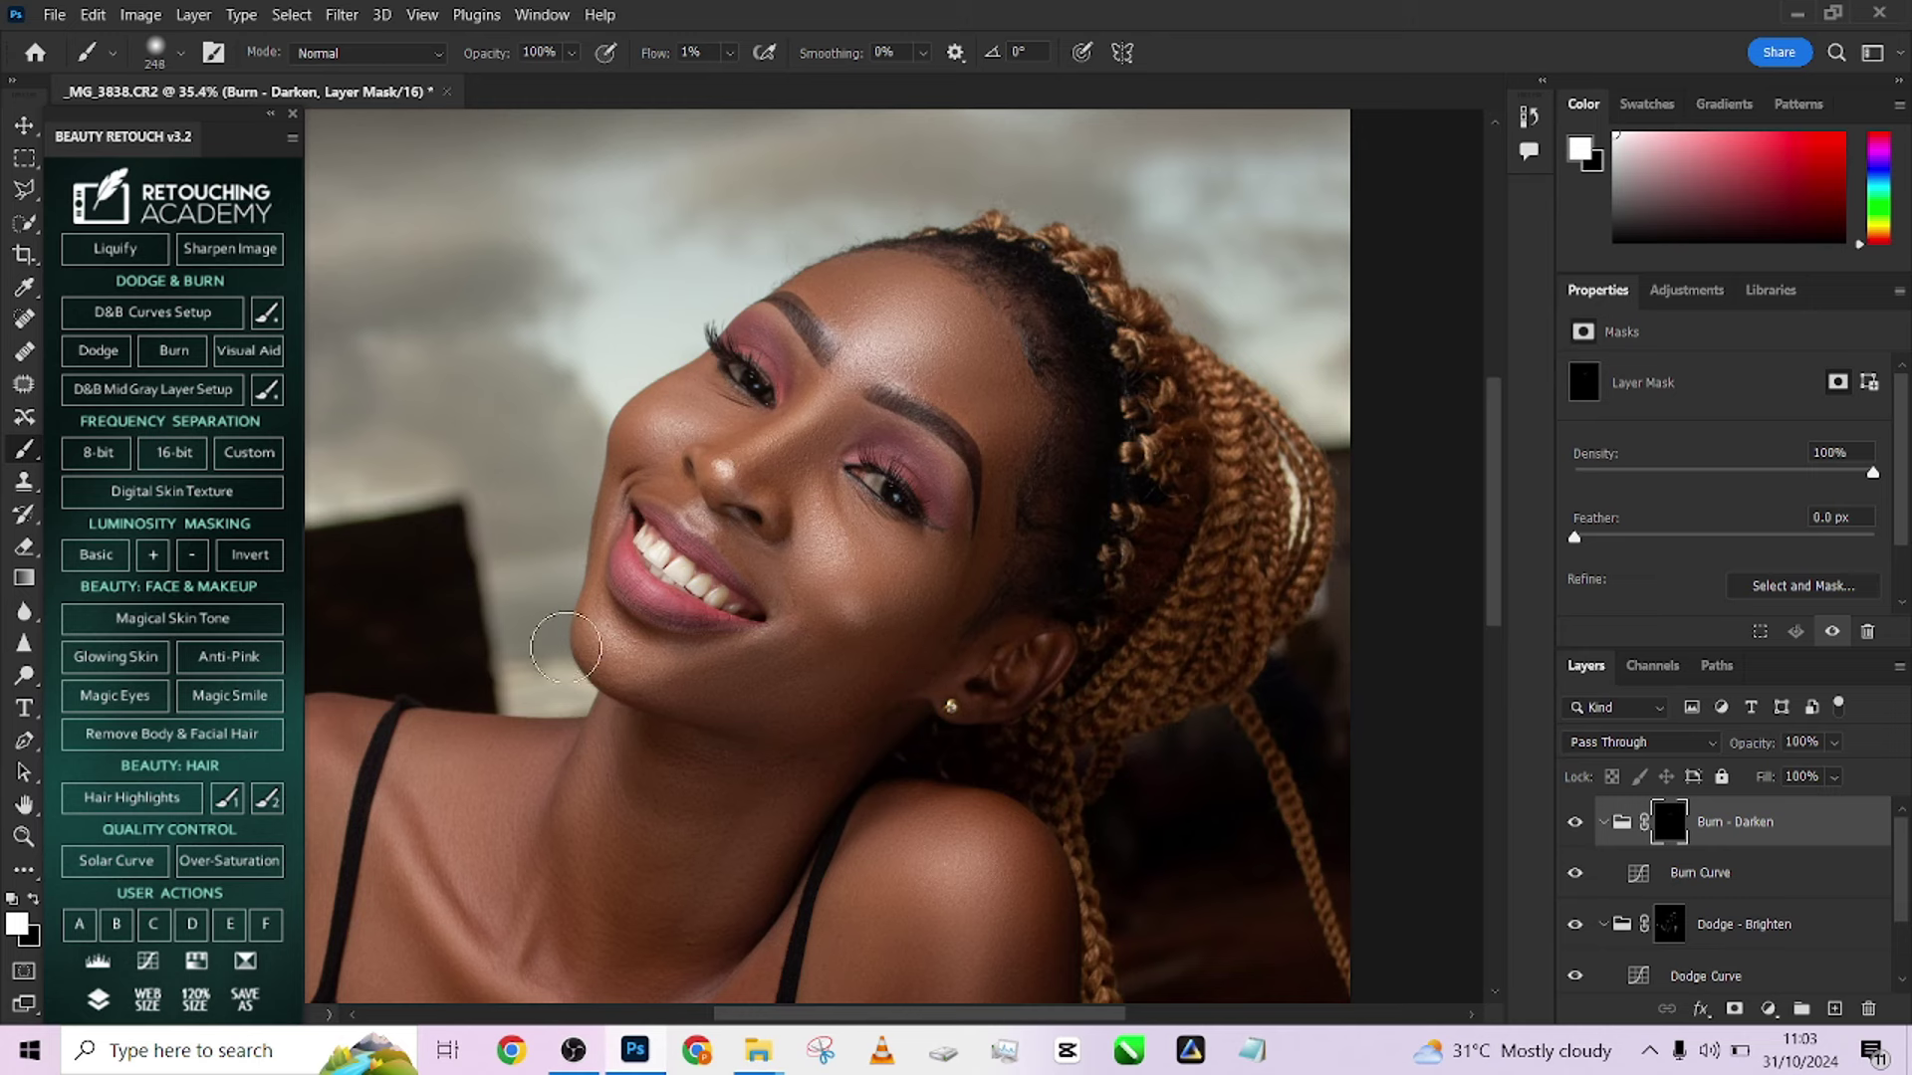
pyautogui.moveTo(572, 521)
pyautogui.mouseDown()
pyautogui.moveTo(557, 558)
pyautogui.moveTo(611, 464)
pyautogui.moveTo(603, 426)
pyautogui.moveTo(782, 260)
pyautogui.moveTo(850, 295)
pyautogui.moveTo(898, 262)
pyautogui.moveTo(931, 267)
pyautogui.moveTo(1003, 302)
pyautogui.moveTo(979, 363)
pyautogui.mouseUp()
# Darken the neck shadows and the hollows around the collarbone on the Burn - Darken mask, finishing with an 83 px brush
pyautogui.scroll(1, 979, 363)
pyautogui.moveTo(697, 847); pyautogui.dragTo(947, 234)
pyautogui.moveTo(678, 418)
pyautogui.mouseDown()
pyautogui.moveTo(599, 259)
pyautogui.moveTo(667, 397)
pyautogui.moveTo(778, 463)
pyautogui.moveTo(720, 447)
pyautogui.moveTo(639, 349)
pyautogui.moveTo(612, 256)
pyautogui.moveTo(628, 221)
pyautogui.moveTo(715, 368)
pyautogui.moveTo(616, 177)
pyautogui.moveTo(648, 260)
pyautogui.mouseUp()
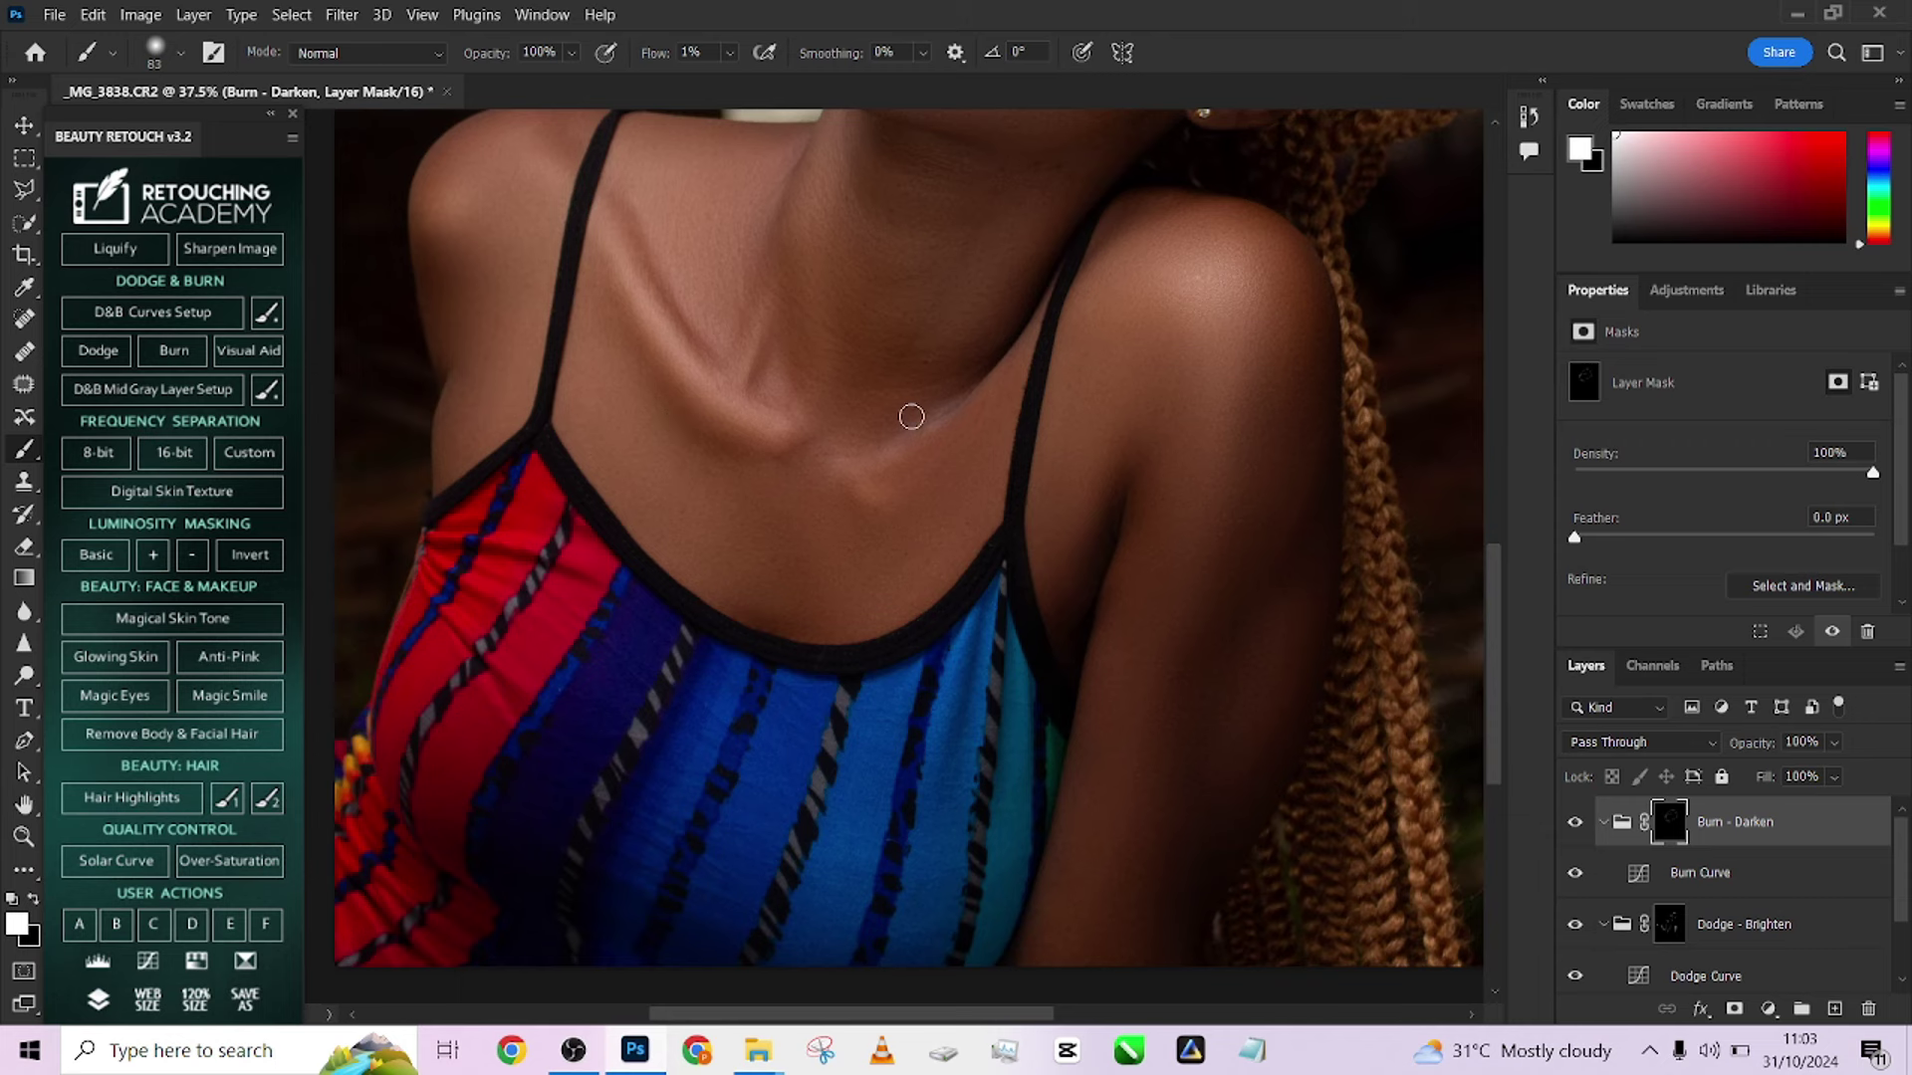
pyautogui.moveTo(912, 417)
pyautogui.mouseDown()
pyautogui.moveTo(867, 461)
pyautogui.moveTo(981, 402)
pyautogui.moveTo(900, 465)
pyautogui.moveTo(969, 389)
pyautogui.moveTo(824, 596)
pyautogui.mouseUp()
pyautogui.scroll(-3, 979, 459)
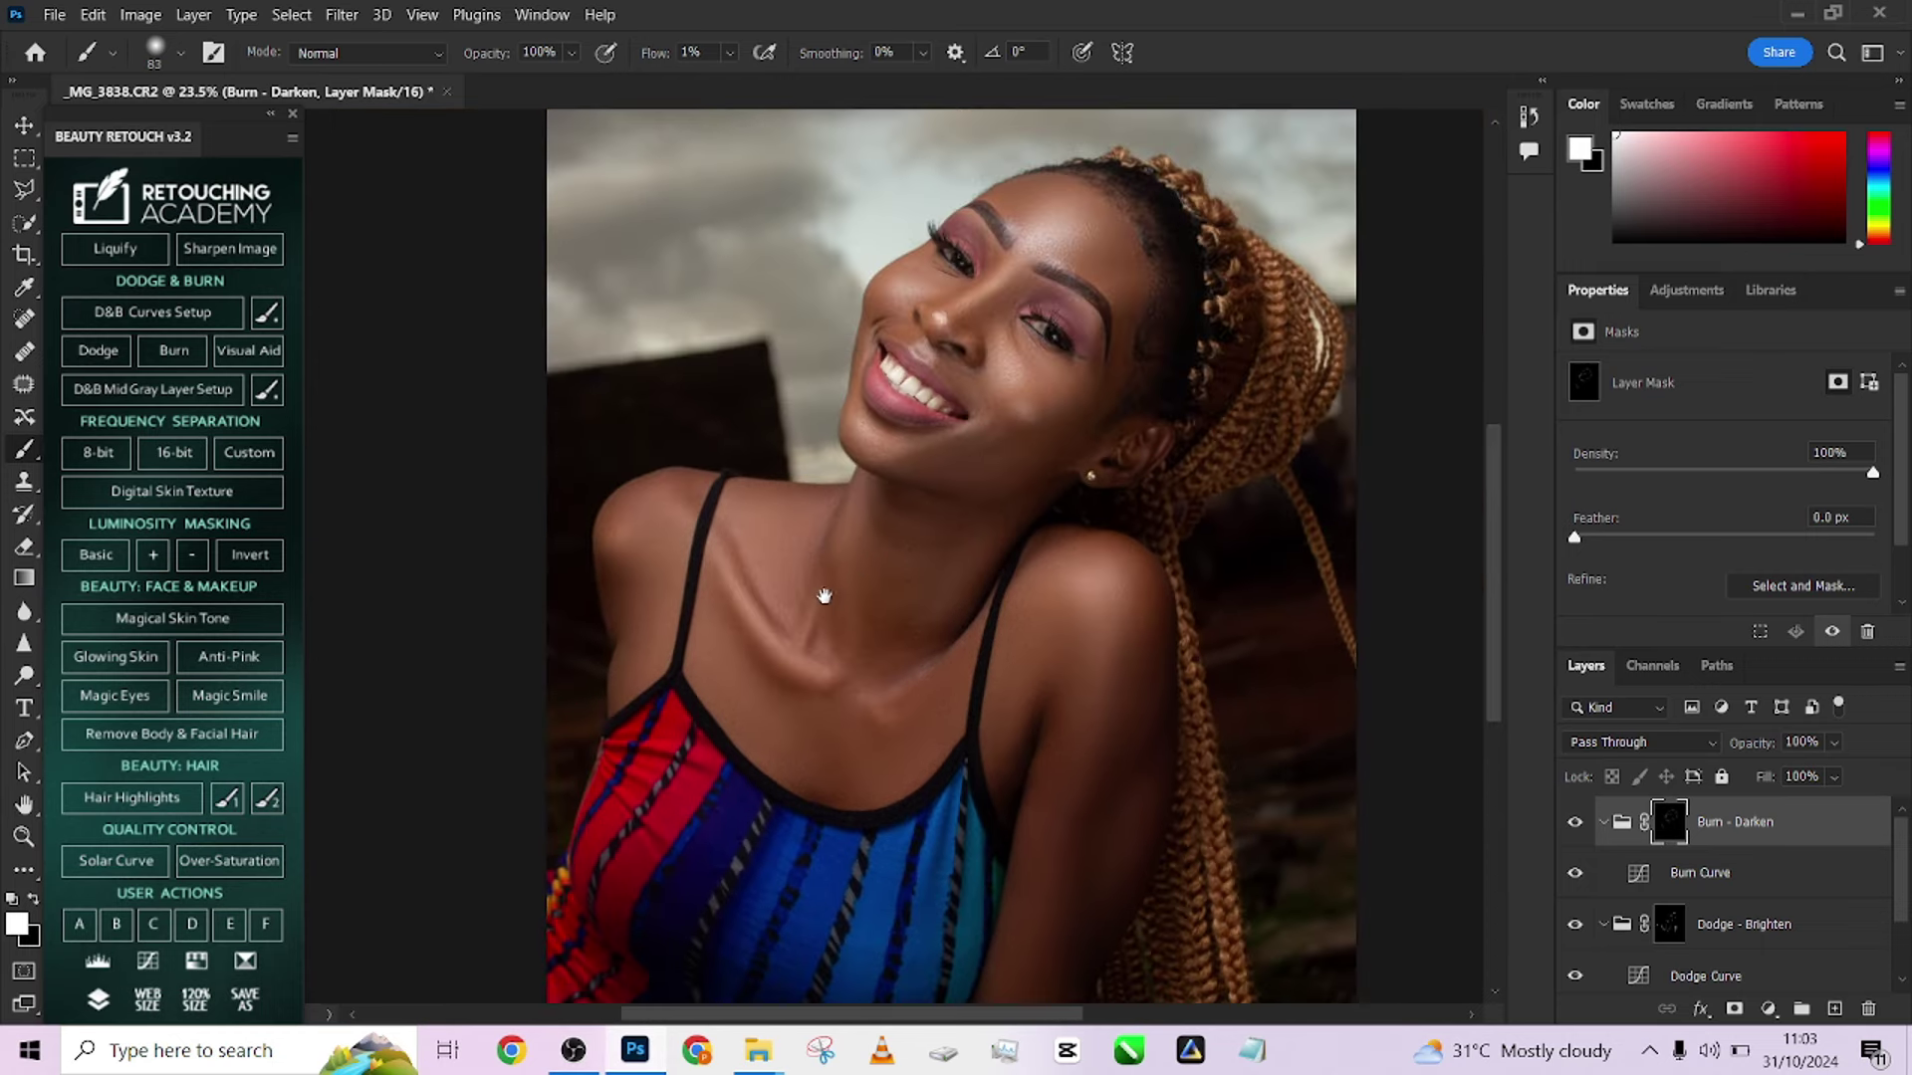
# Switch to the Dodge - Brighten mask and brighten the shoulder farthest from the braids with a 187 px brush at 1% flow
pyautogui.click(1685, 925)
pyautogui.scroll(4, 637, 577)
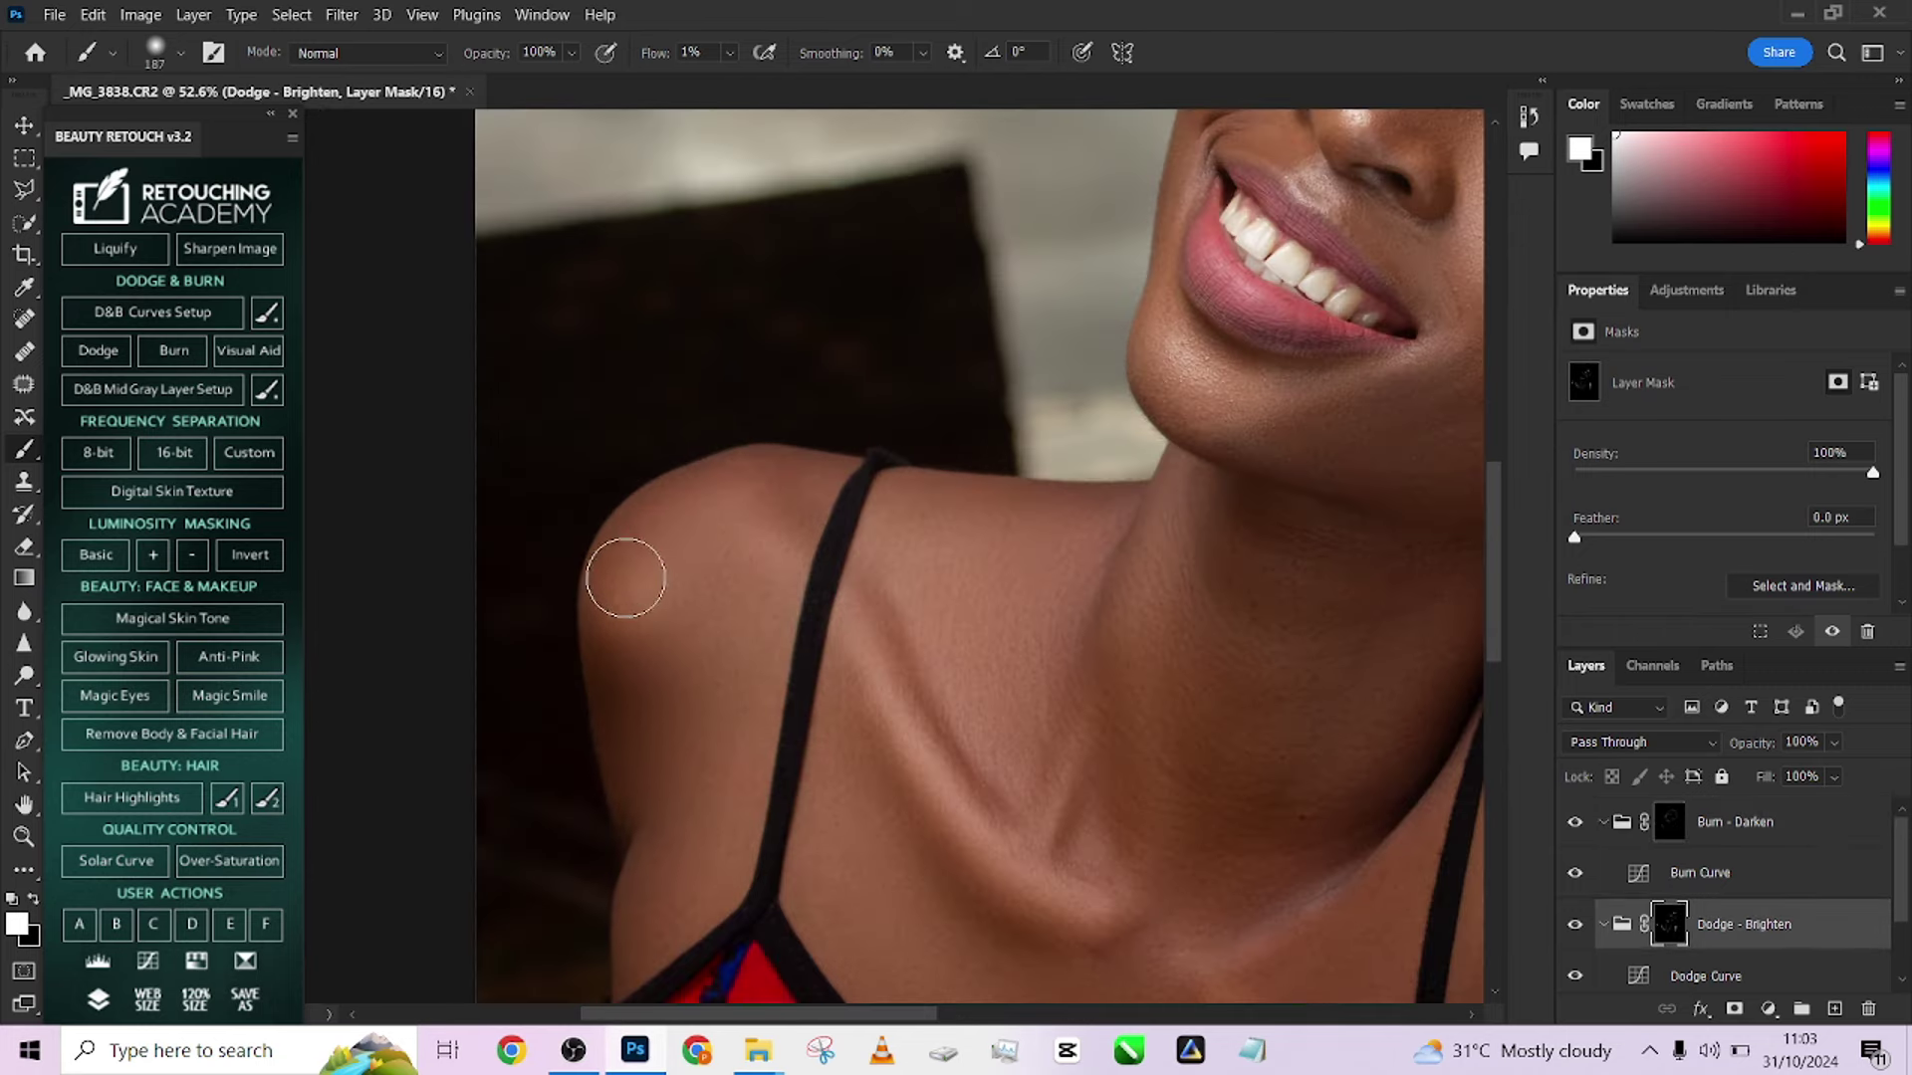
pyautogui.scroll(-2, 743, 411)
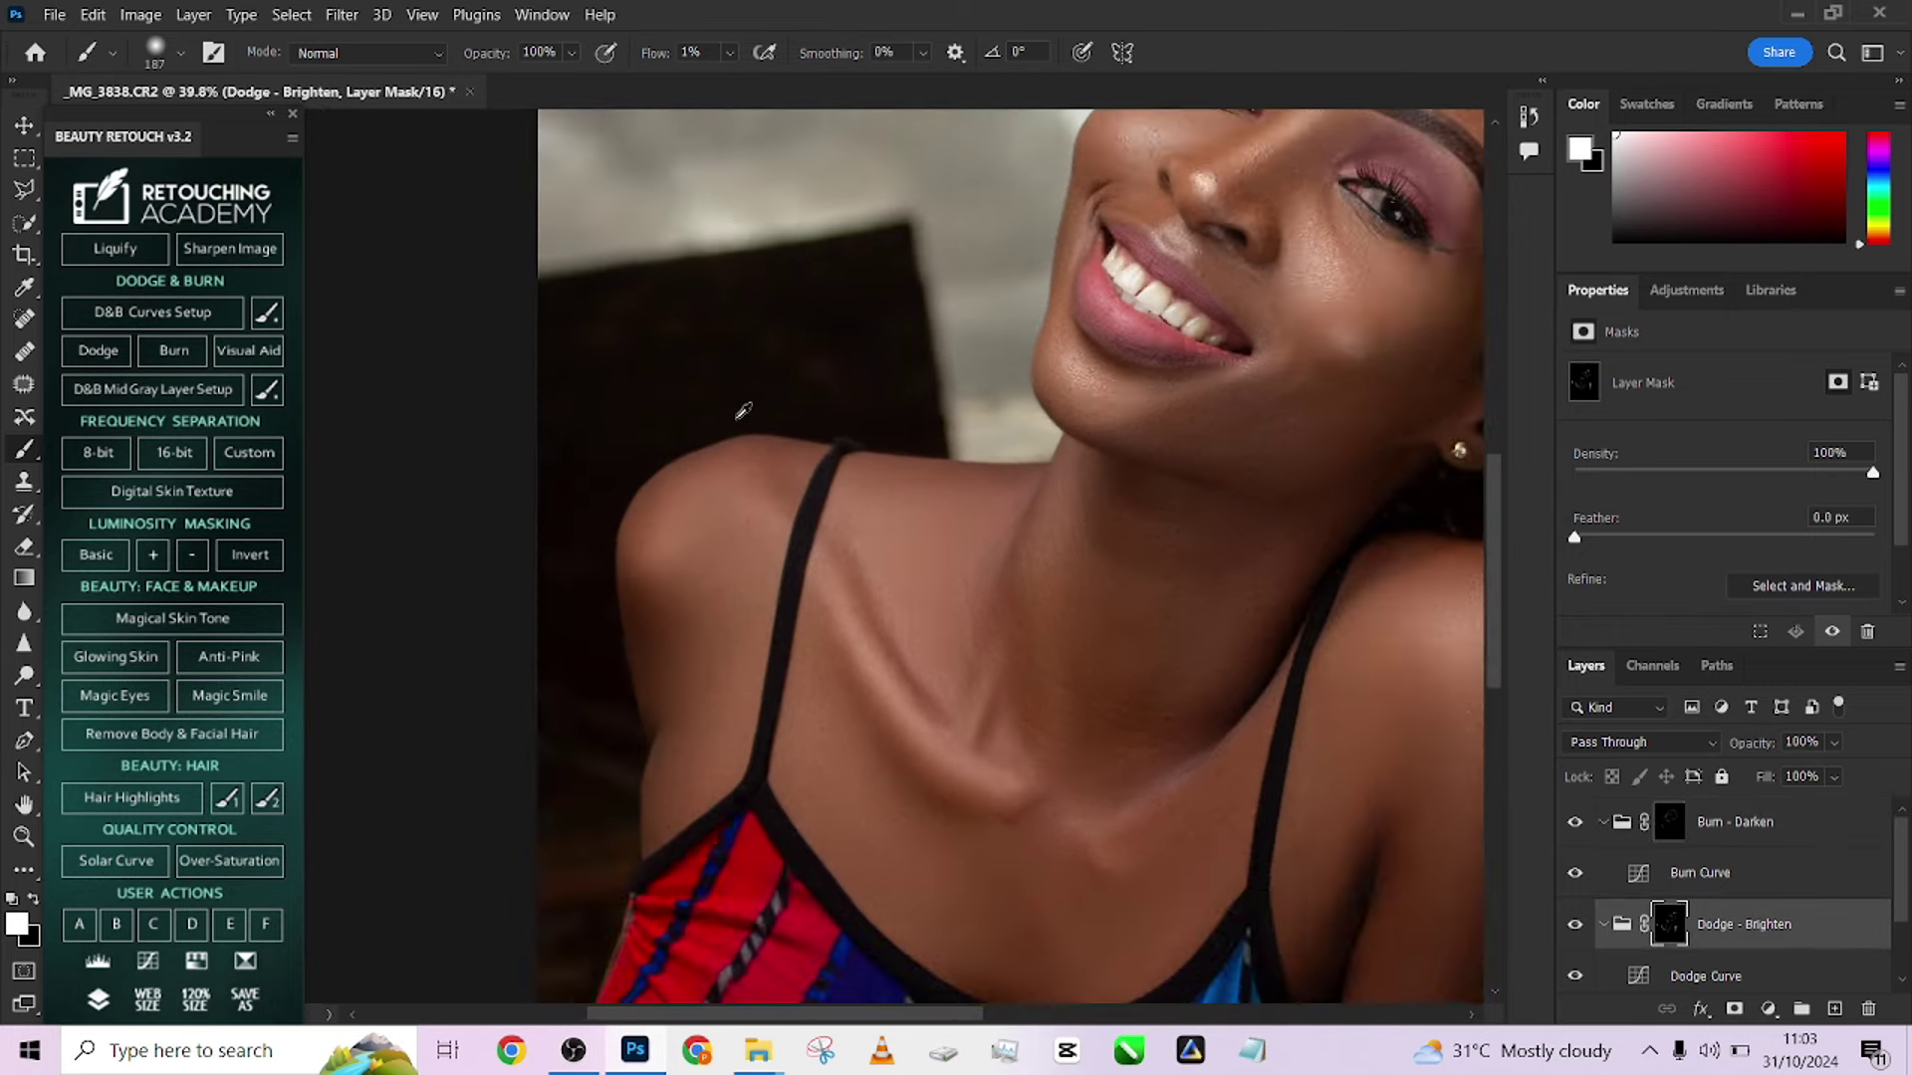
pyautogui.scroll(-2, 742, 410)
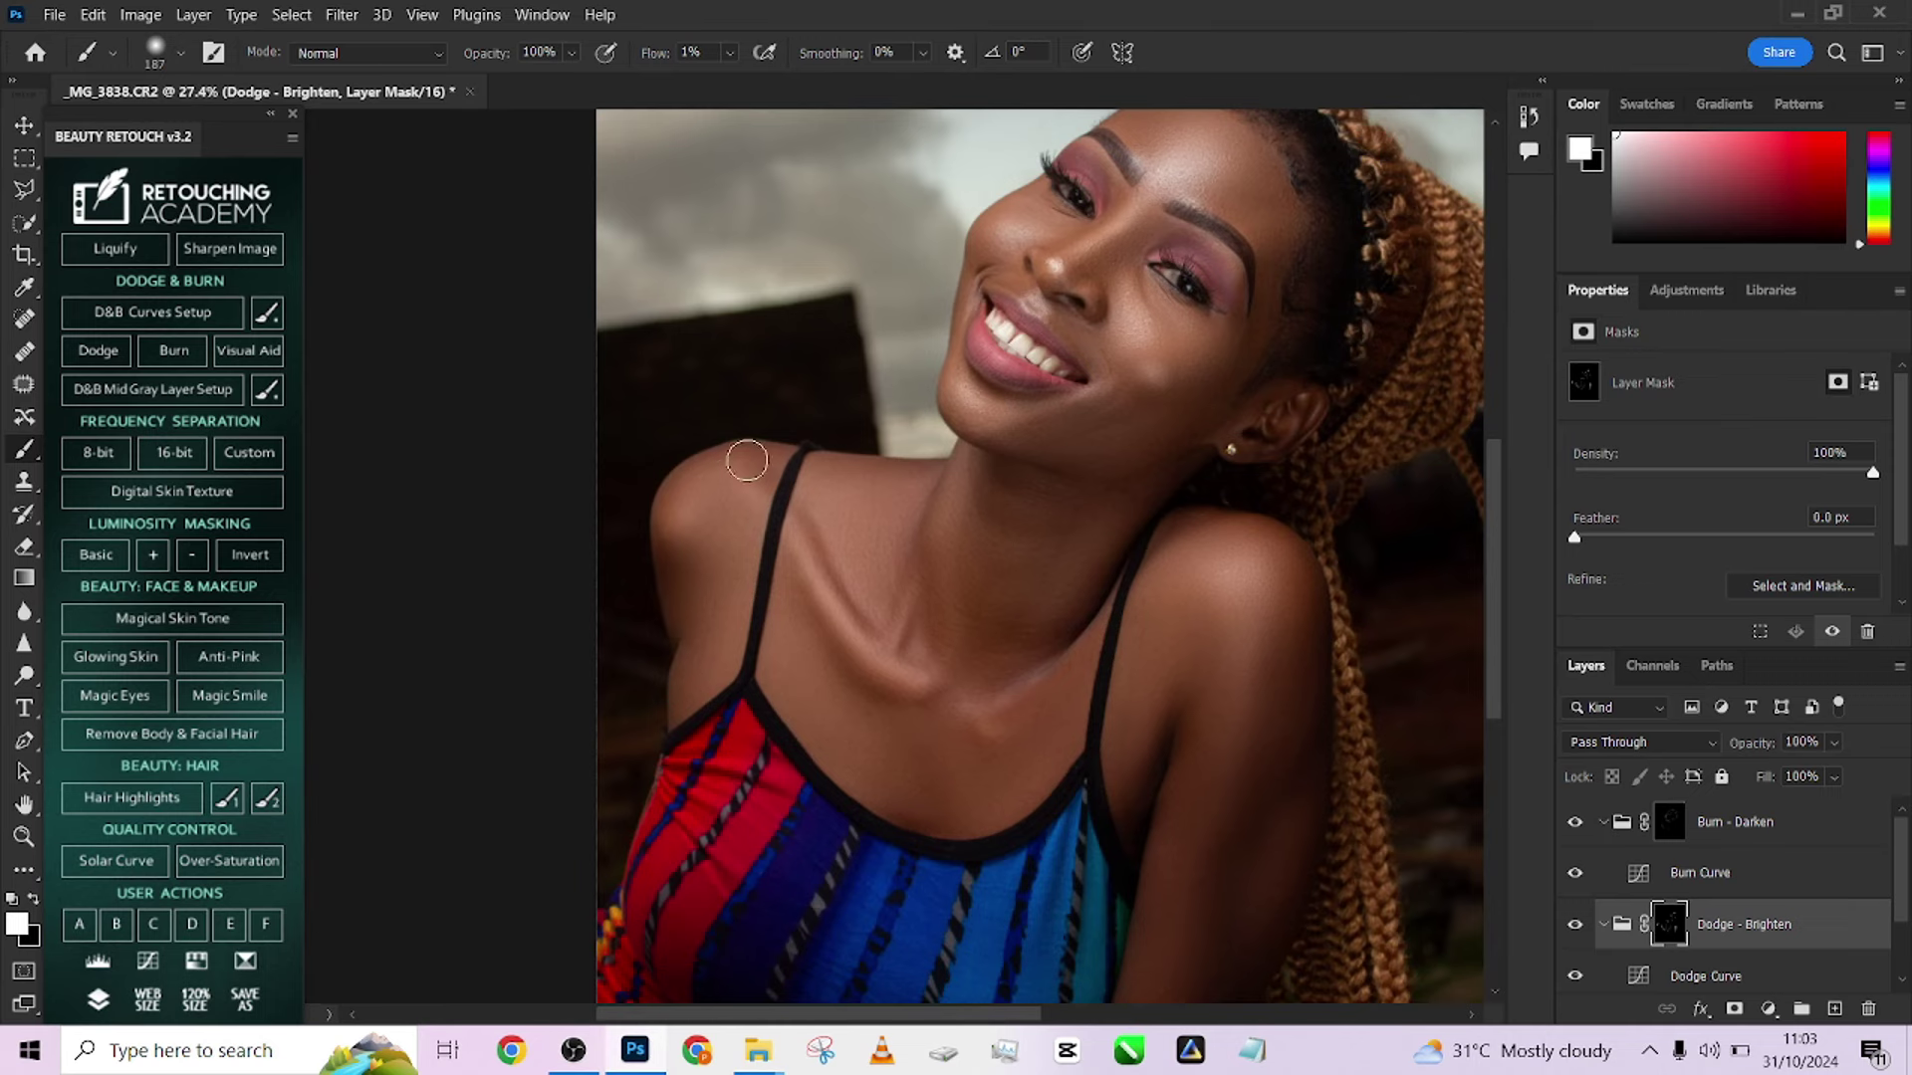
pyautogui.scroll(-1, 971, 570)
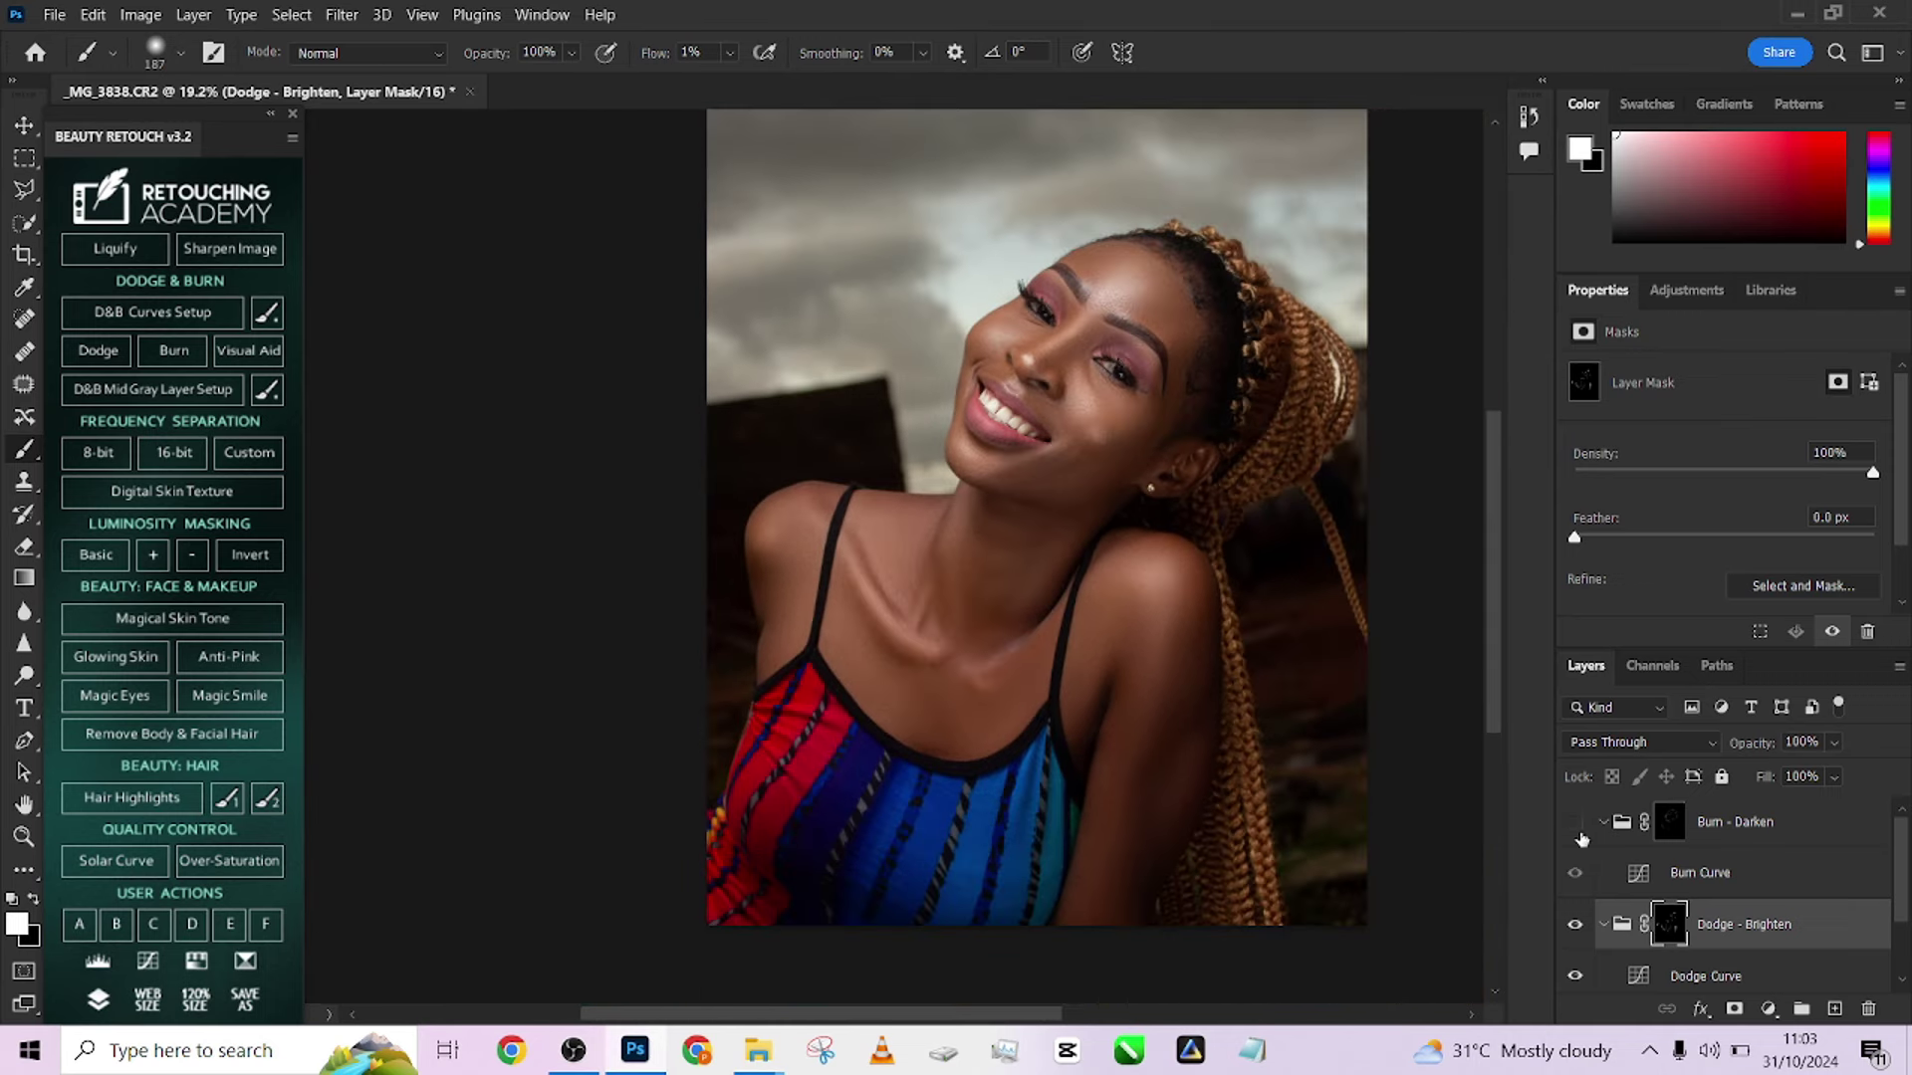
# Compare the portrait with and without the burning by toggling the visibility of the Burn - Darken group
pyautogui.click(1578, 832)
pyautogui.scroll(2, 1217, 474)
pyautogui.moveTo(1170, 465)
pyautogui.mouseDown()
pyautogui.moveTo(1158, 588)
pyautogui.moveTo(1129, 616)
pyautogui.mouseUp()
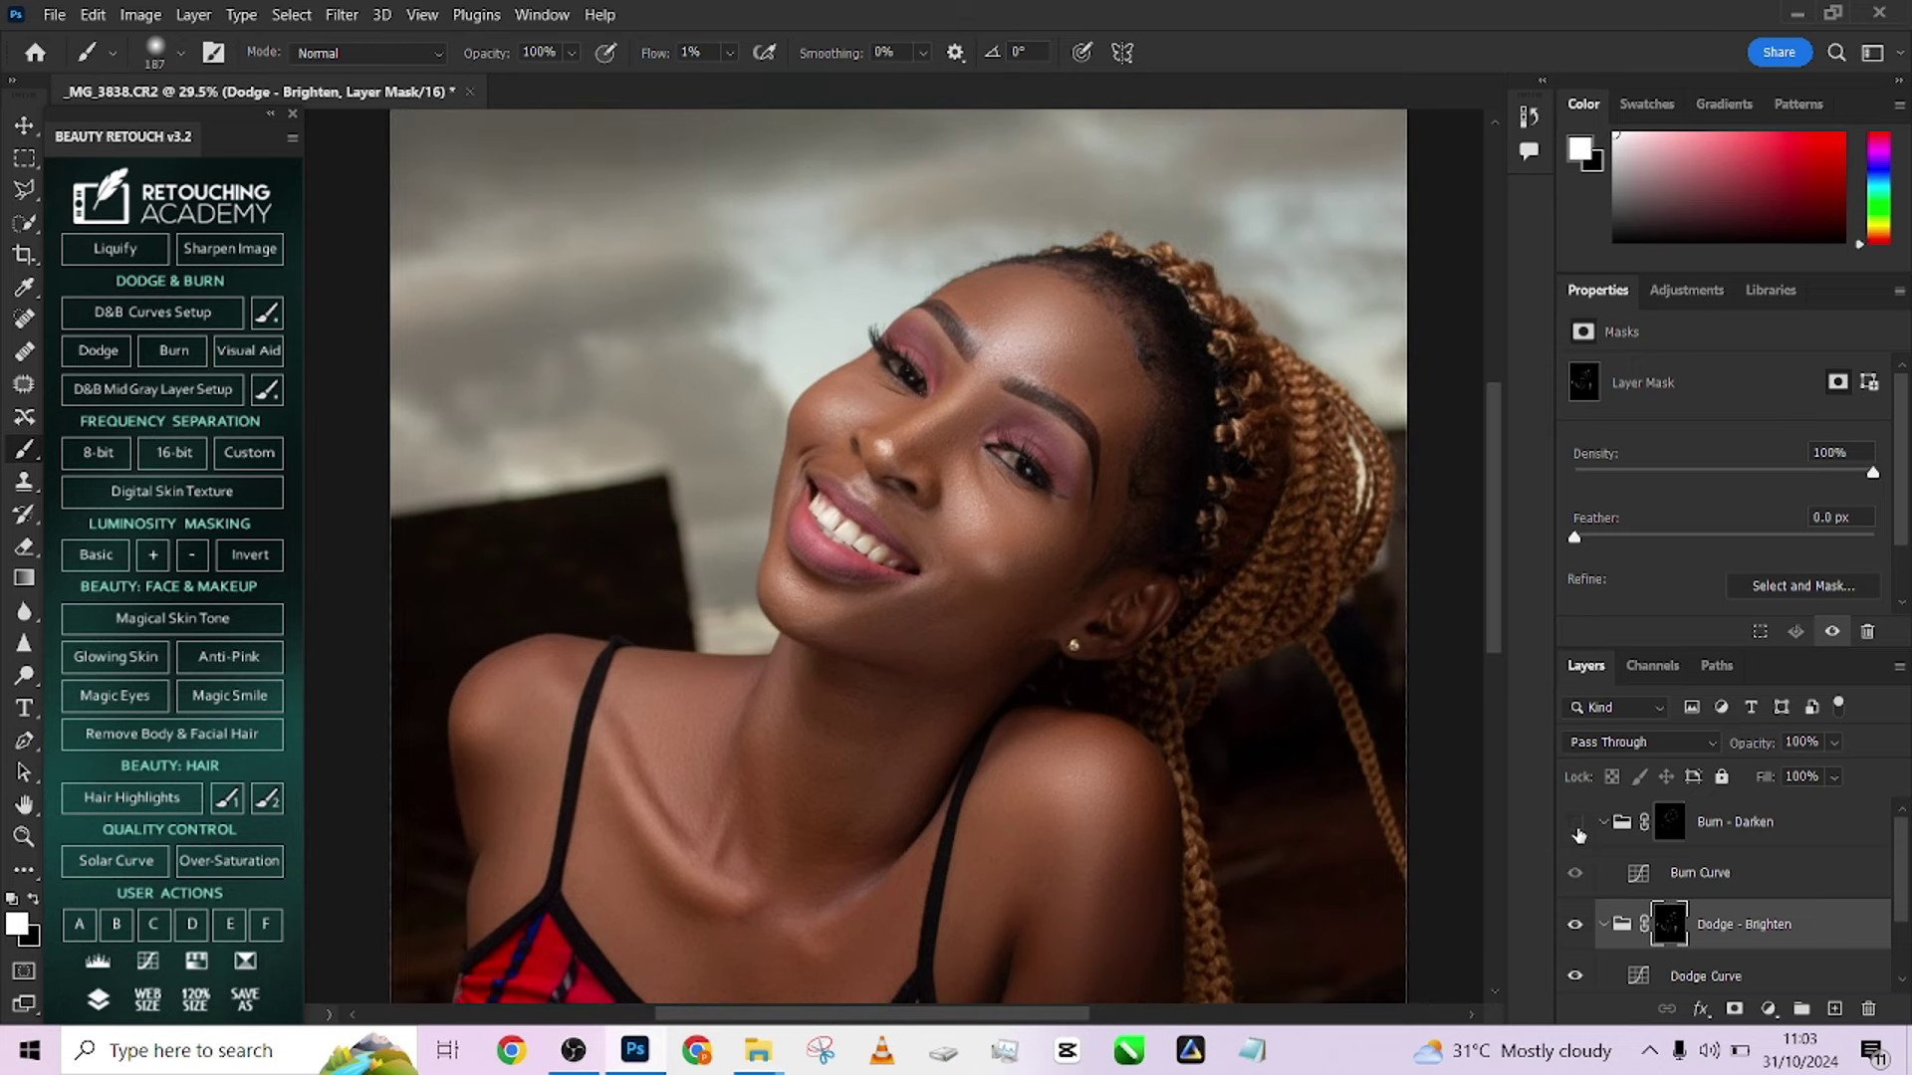
# Duplicate the Burn - Darken group and lower the copy's opacity to 52%
pyautogui.click(1832, 832)
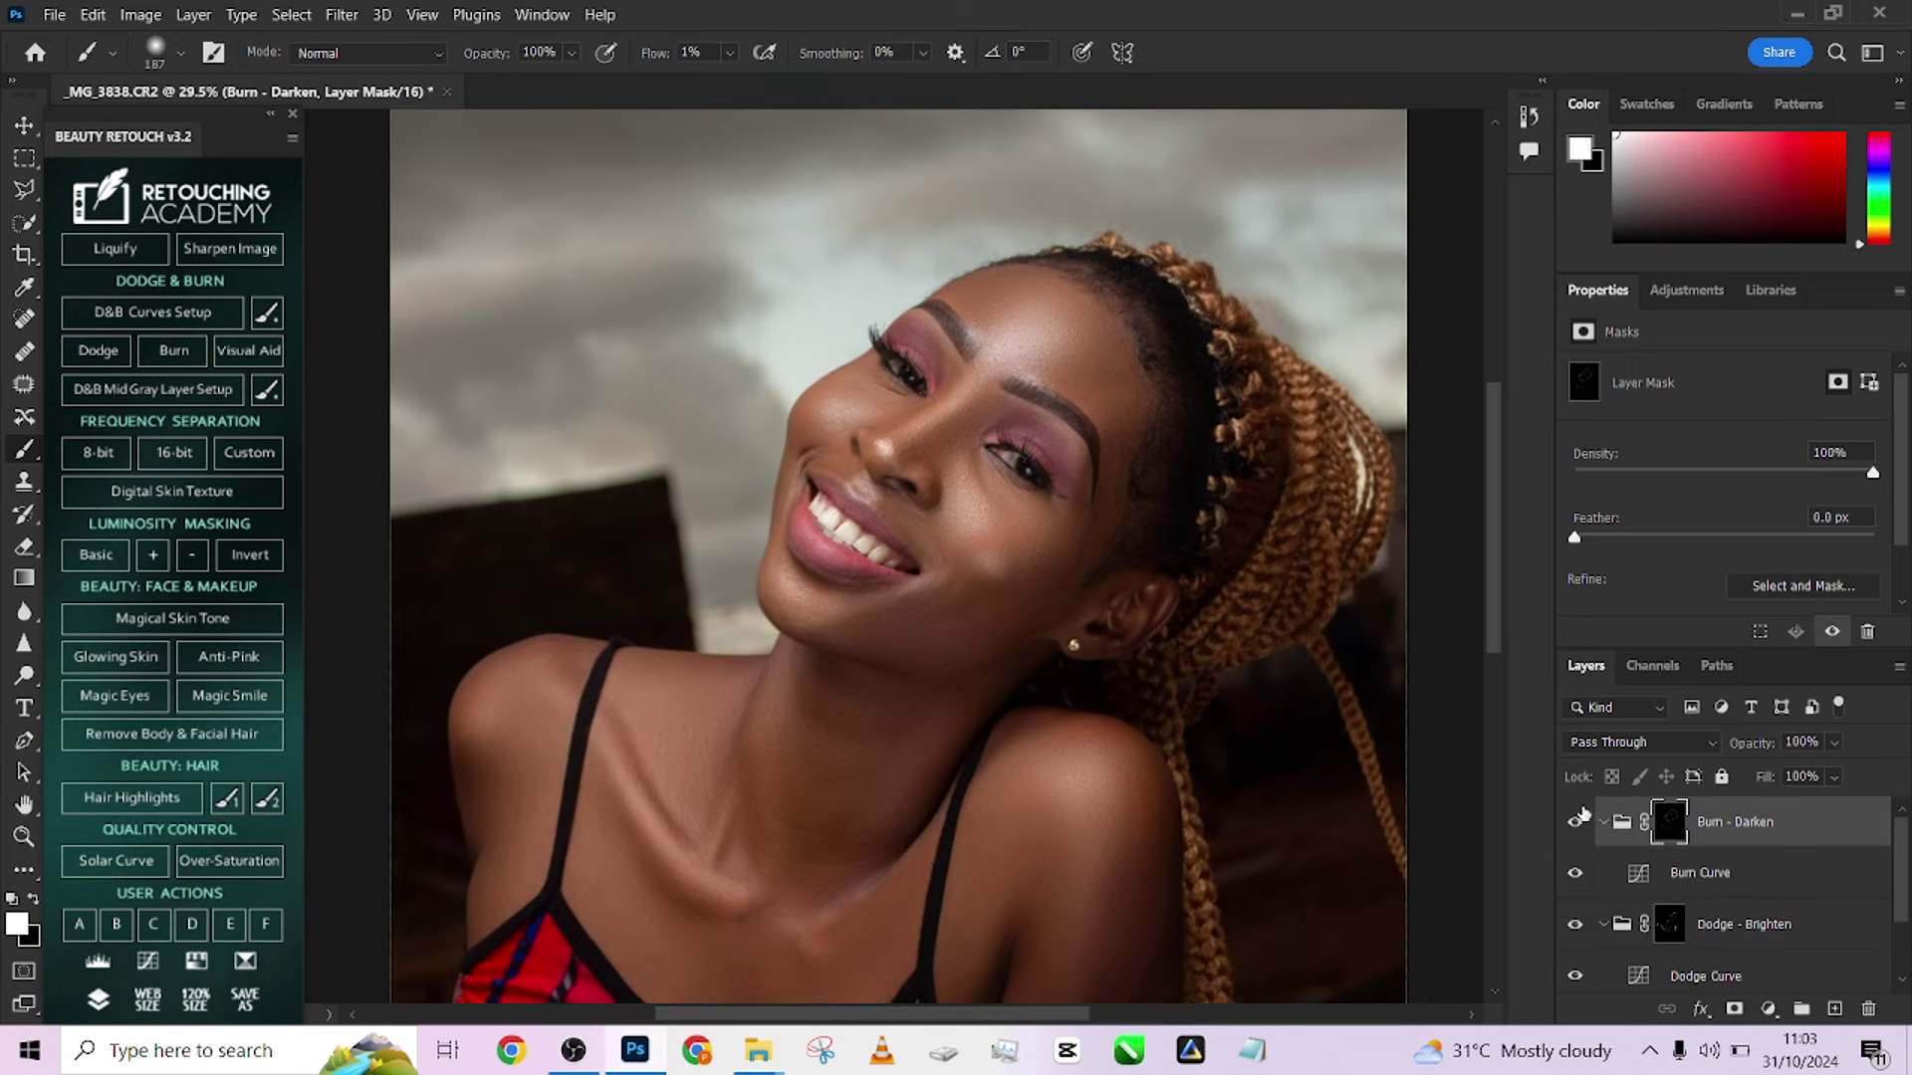
pyautogui.hotkey('ctrl', 'j')
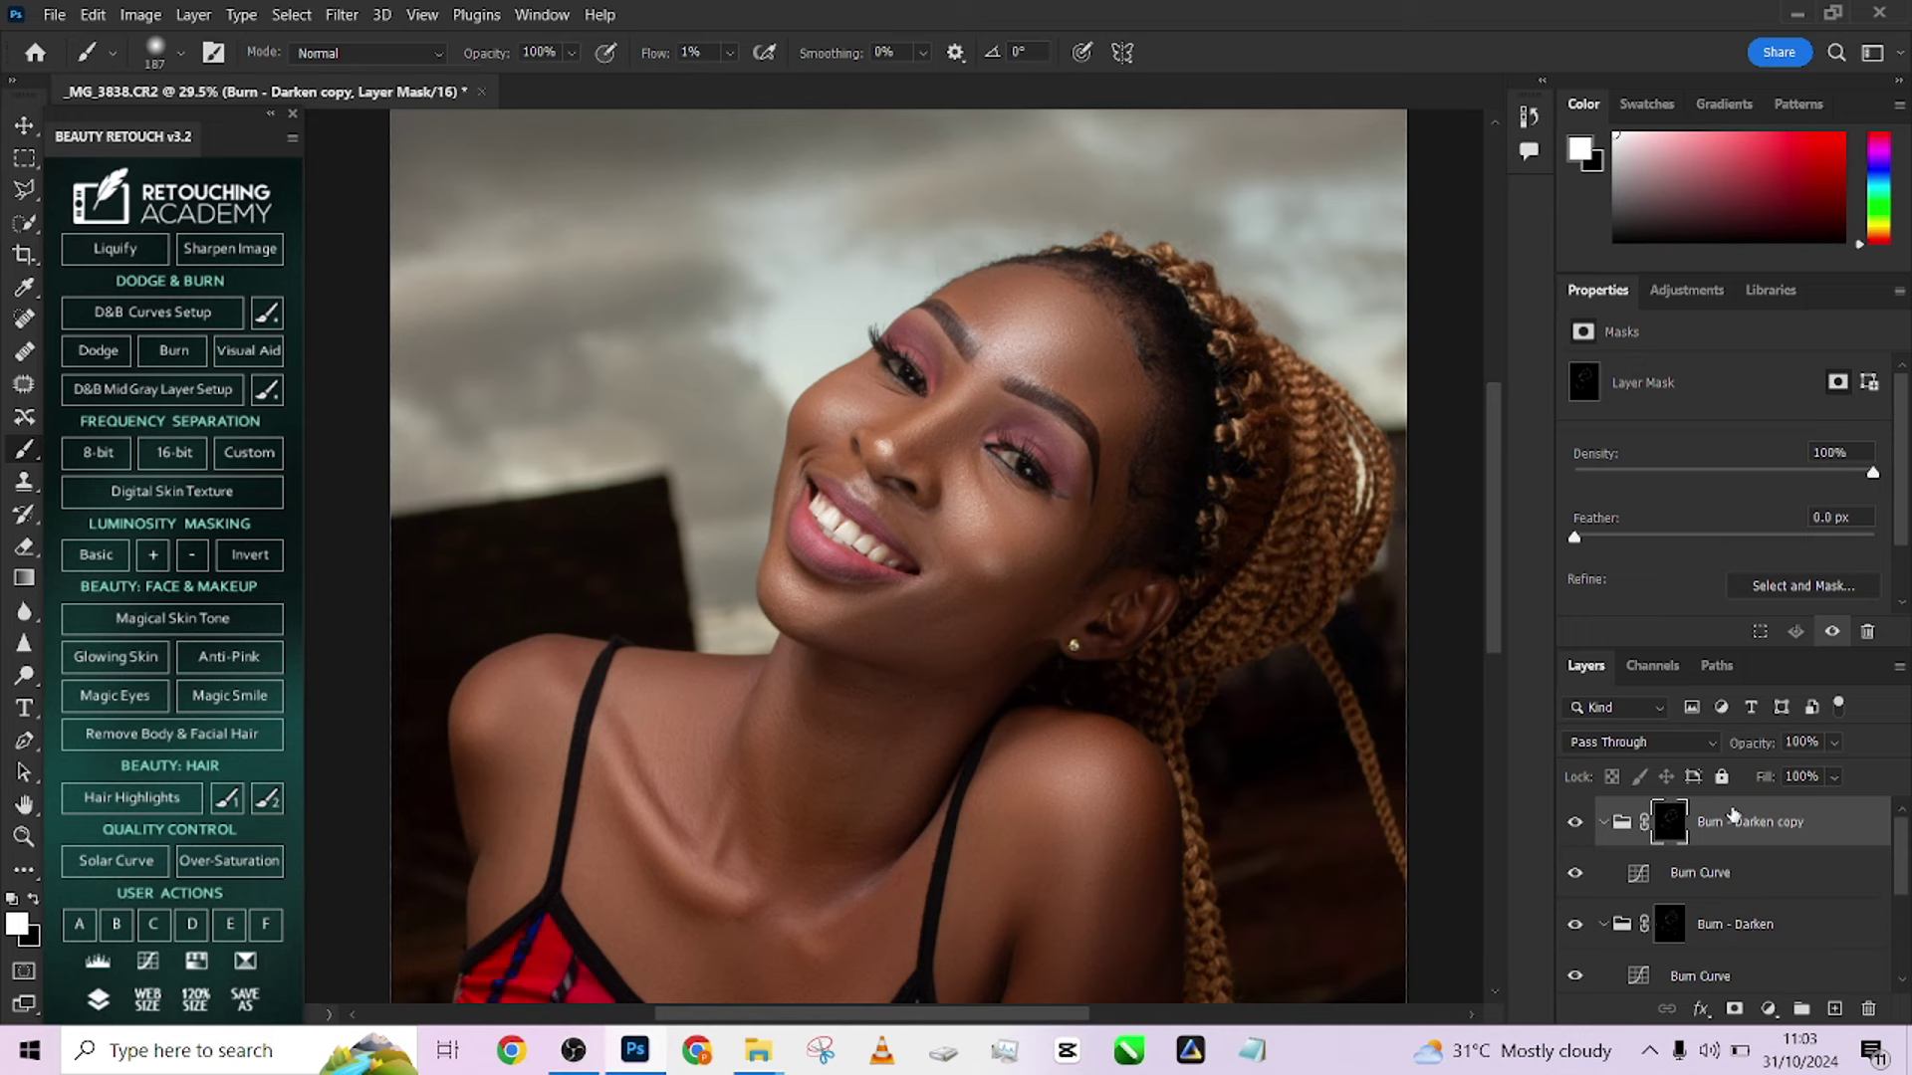
pyautogui.click(1834, 743)
pyautogui.click(1810, 772)
pyautogui.scroll(-8, 1038, 345)
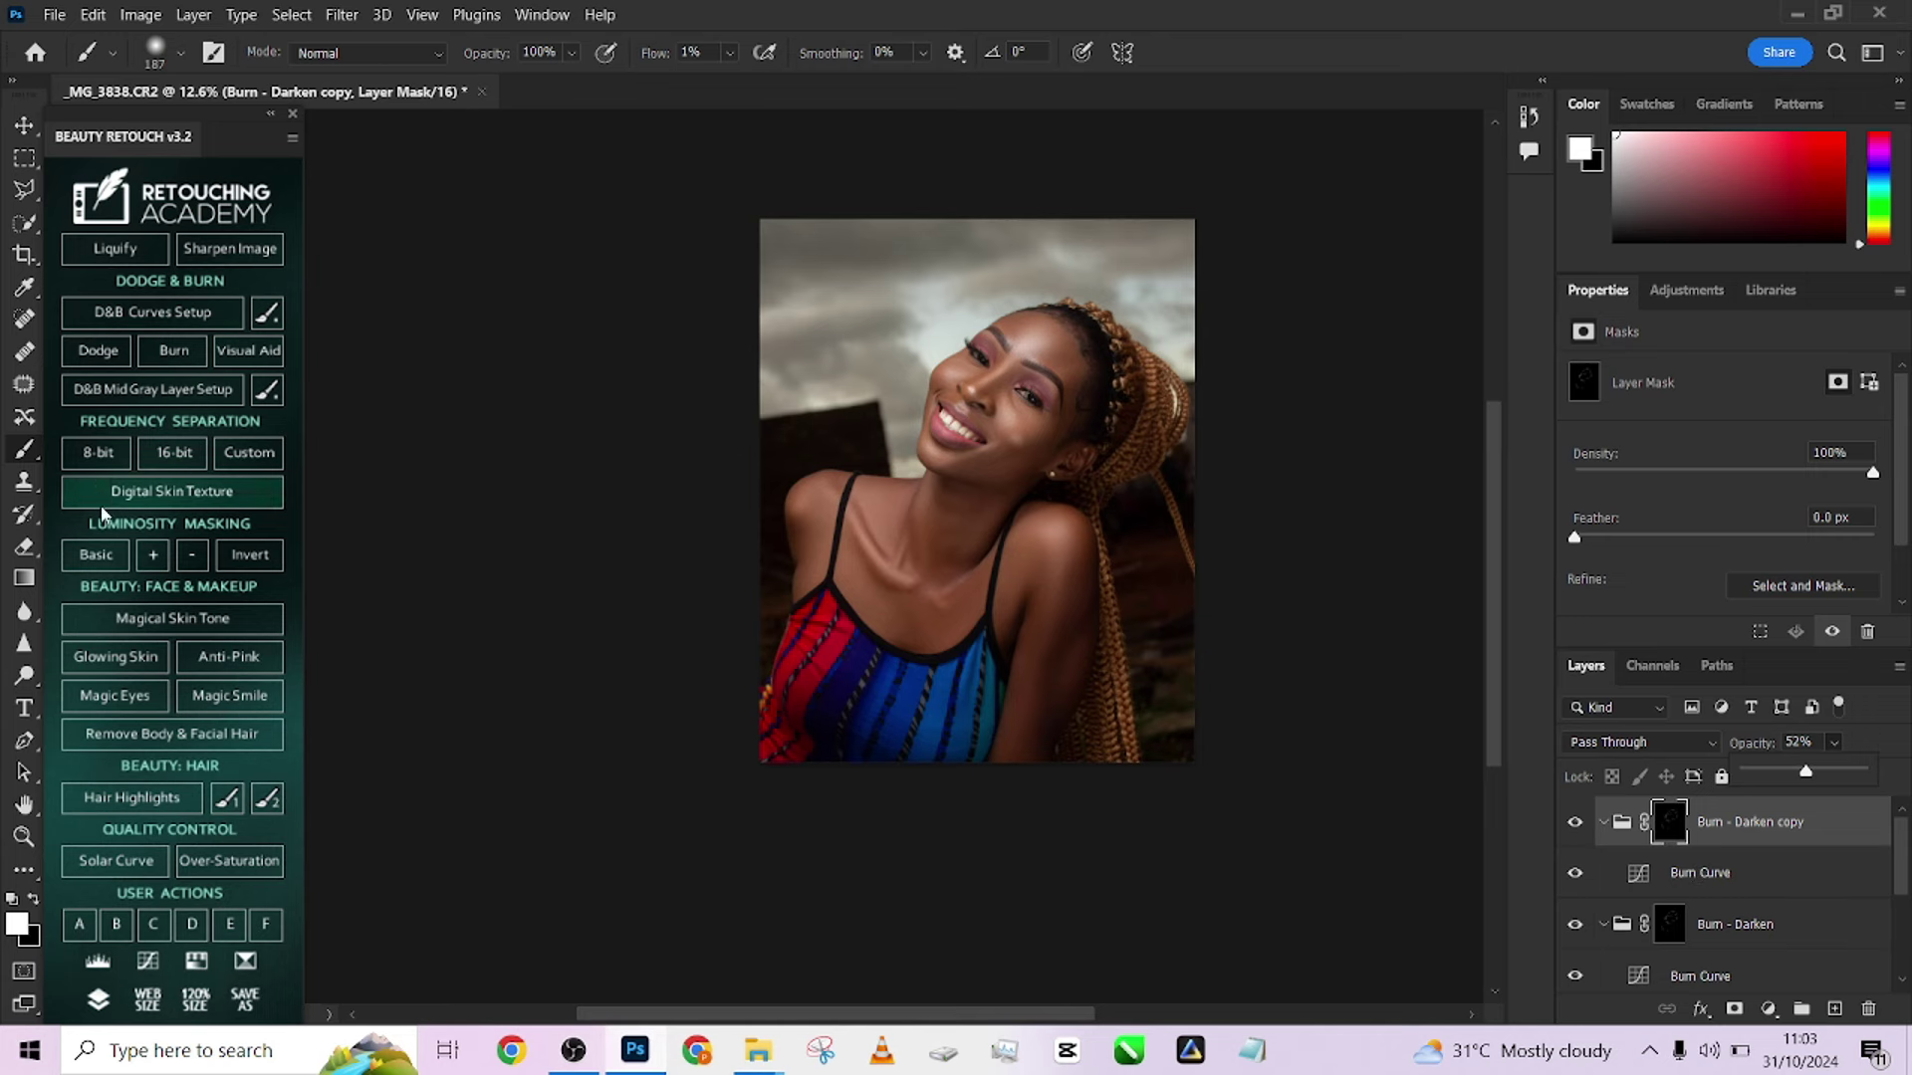
# Run the Magic Eyes action and expand the Magic Eyes | Enlighten group to reach its layers
pyautogui.click(113, 697)
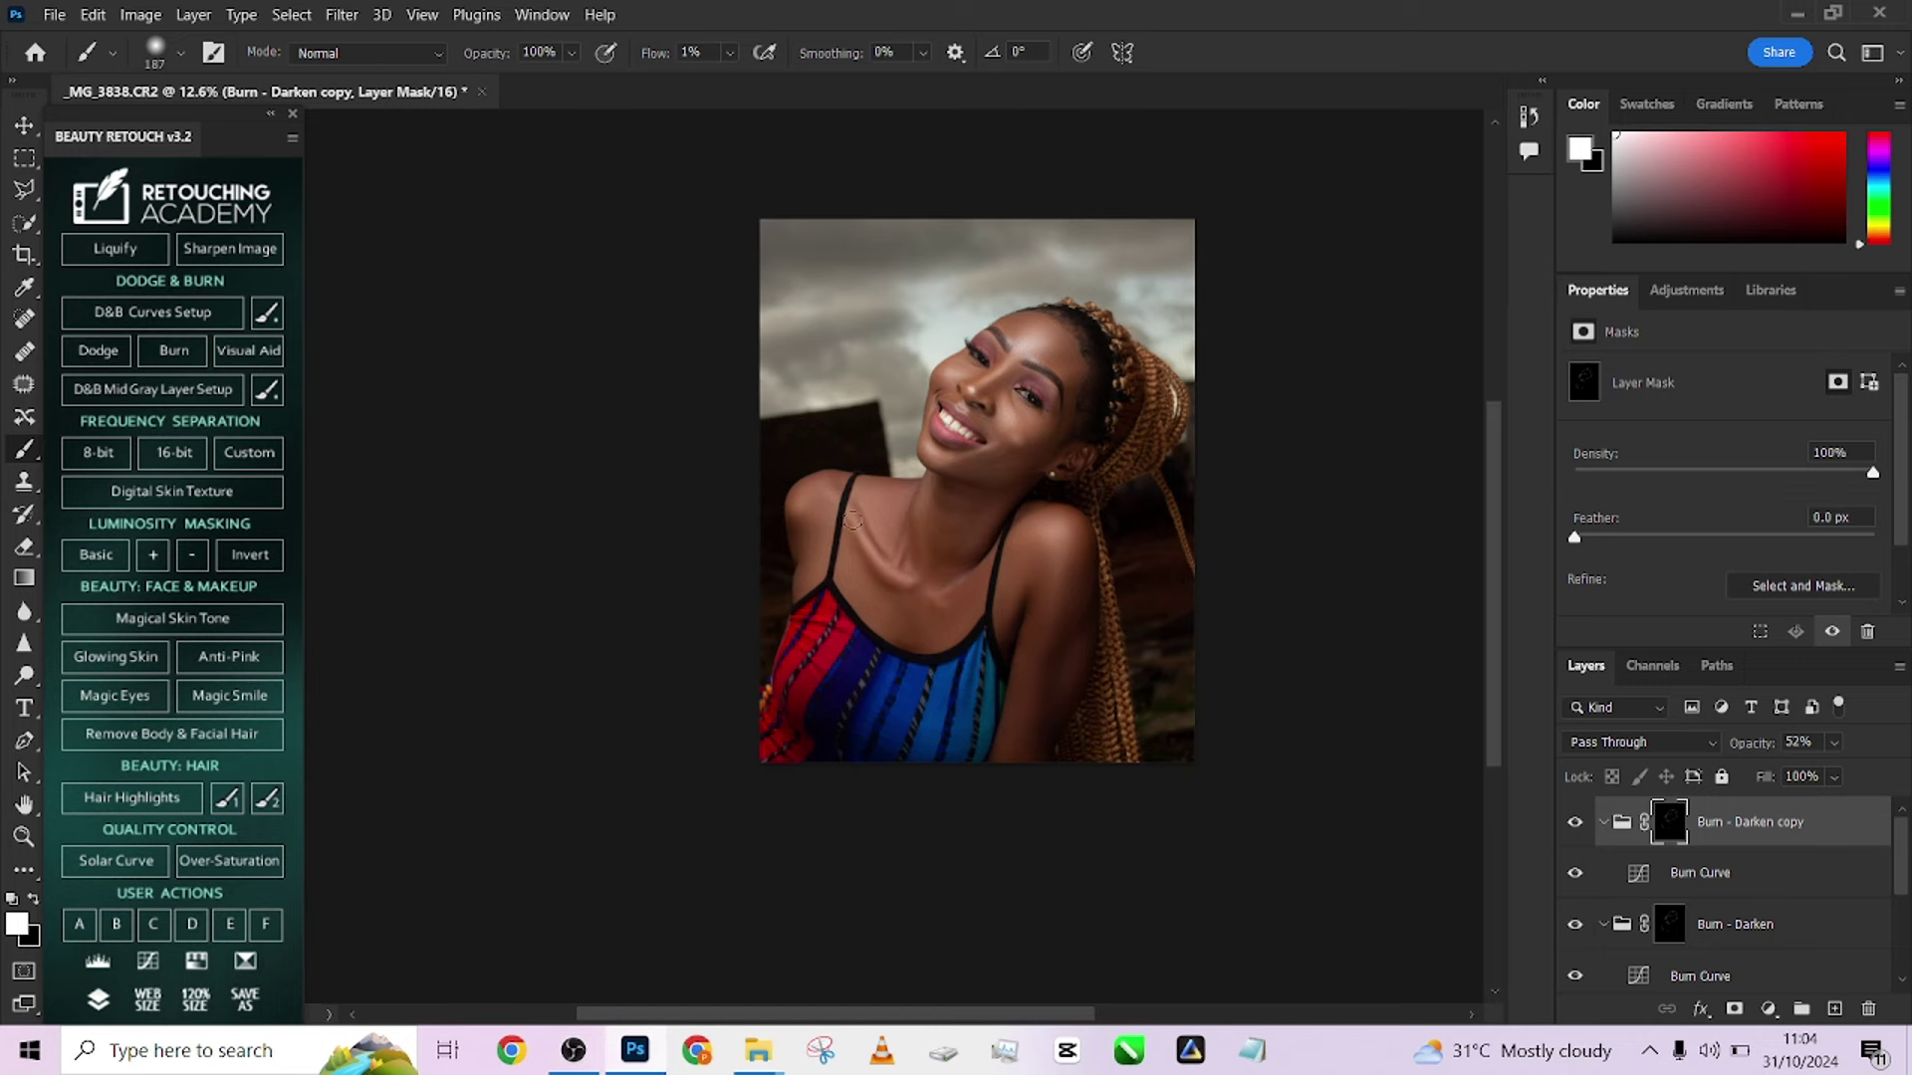
pyautogui.click(118, 696)
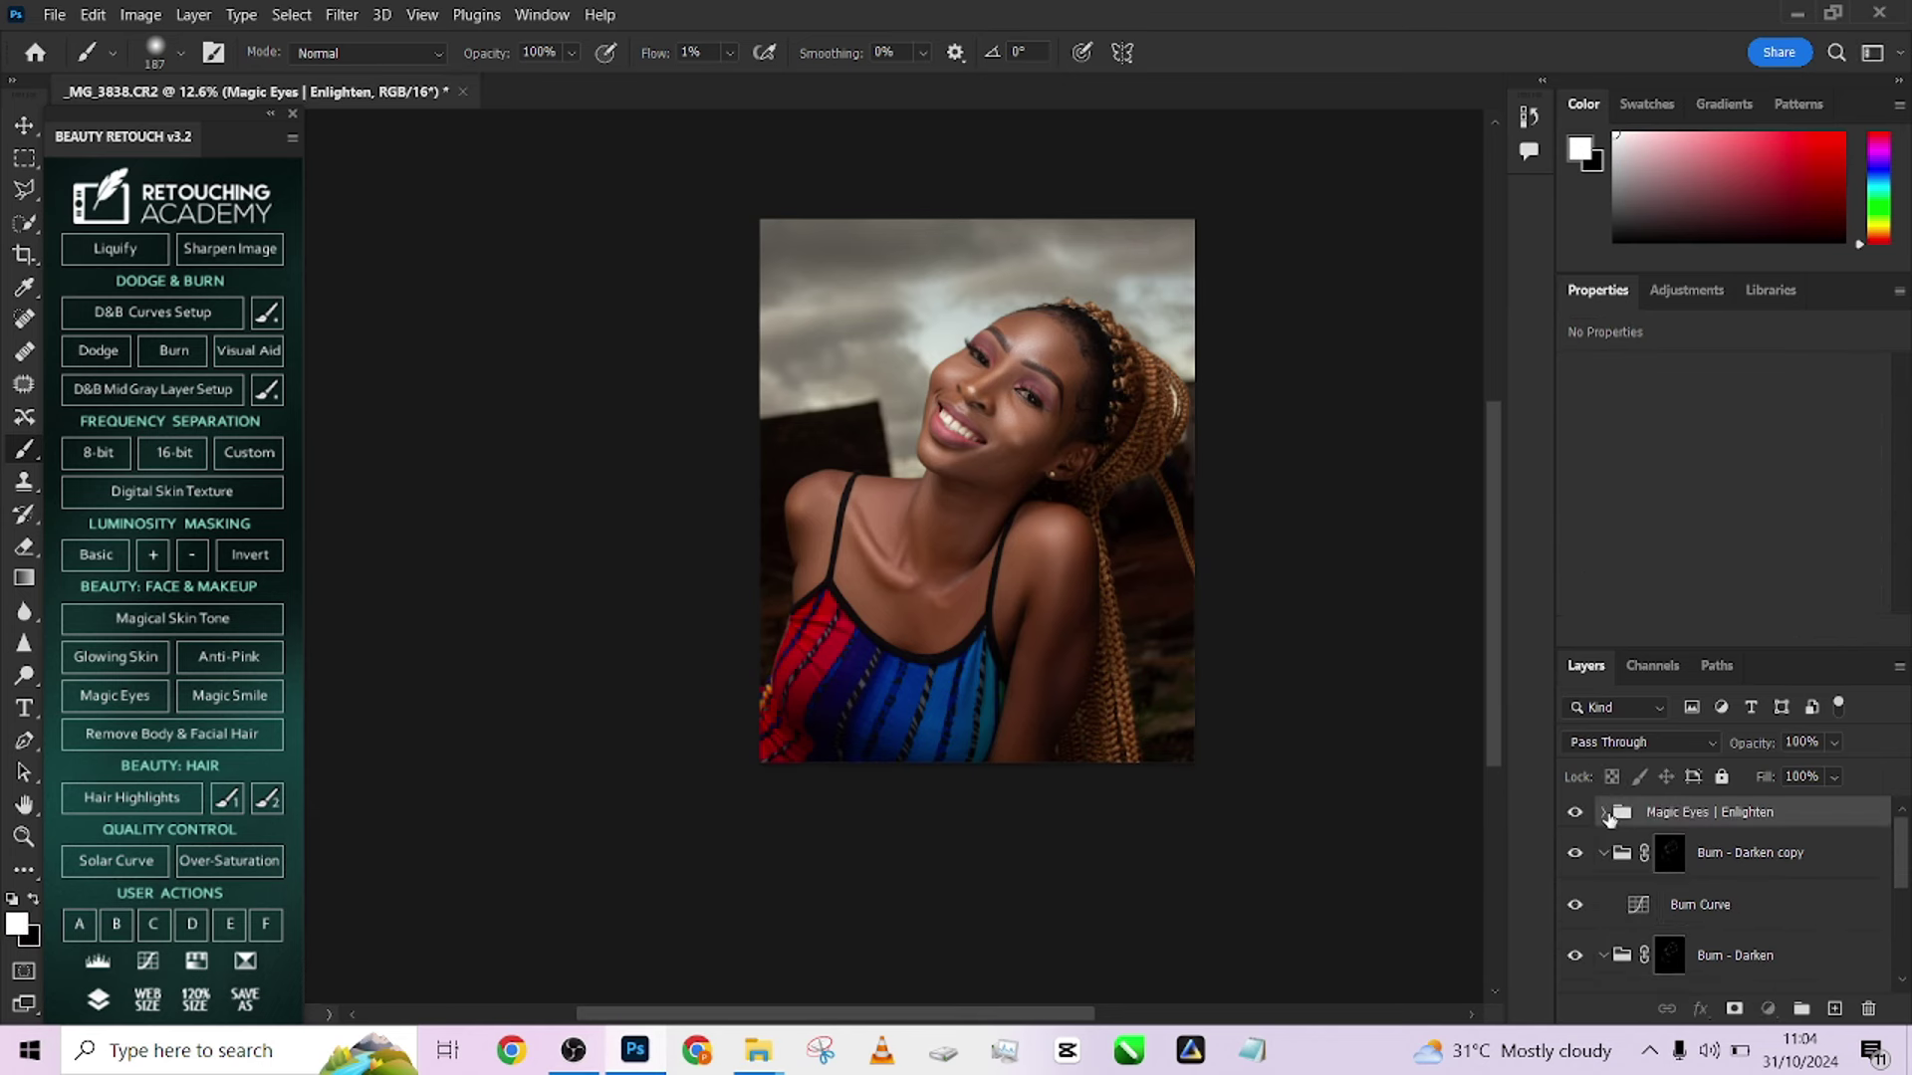
pyautogui.scroll(-3, 1683, 886)
pyautogui.scroll(1, 1694, 902)
pyautogui.click(1601, 814)
pyautogui.scroll(-1, 1676, 889)
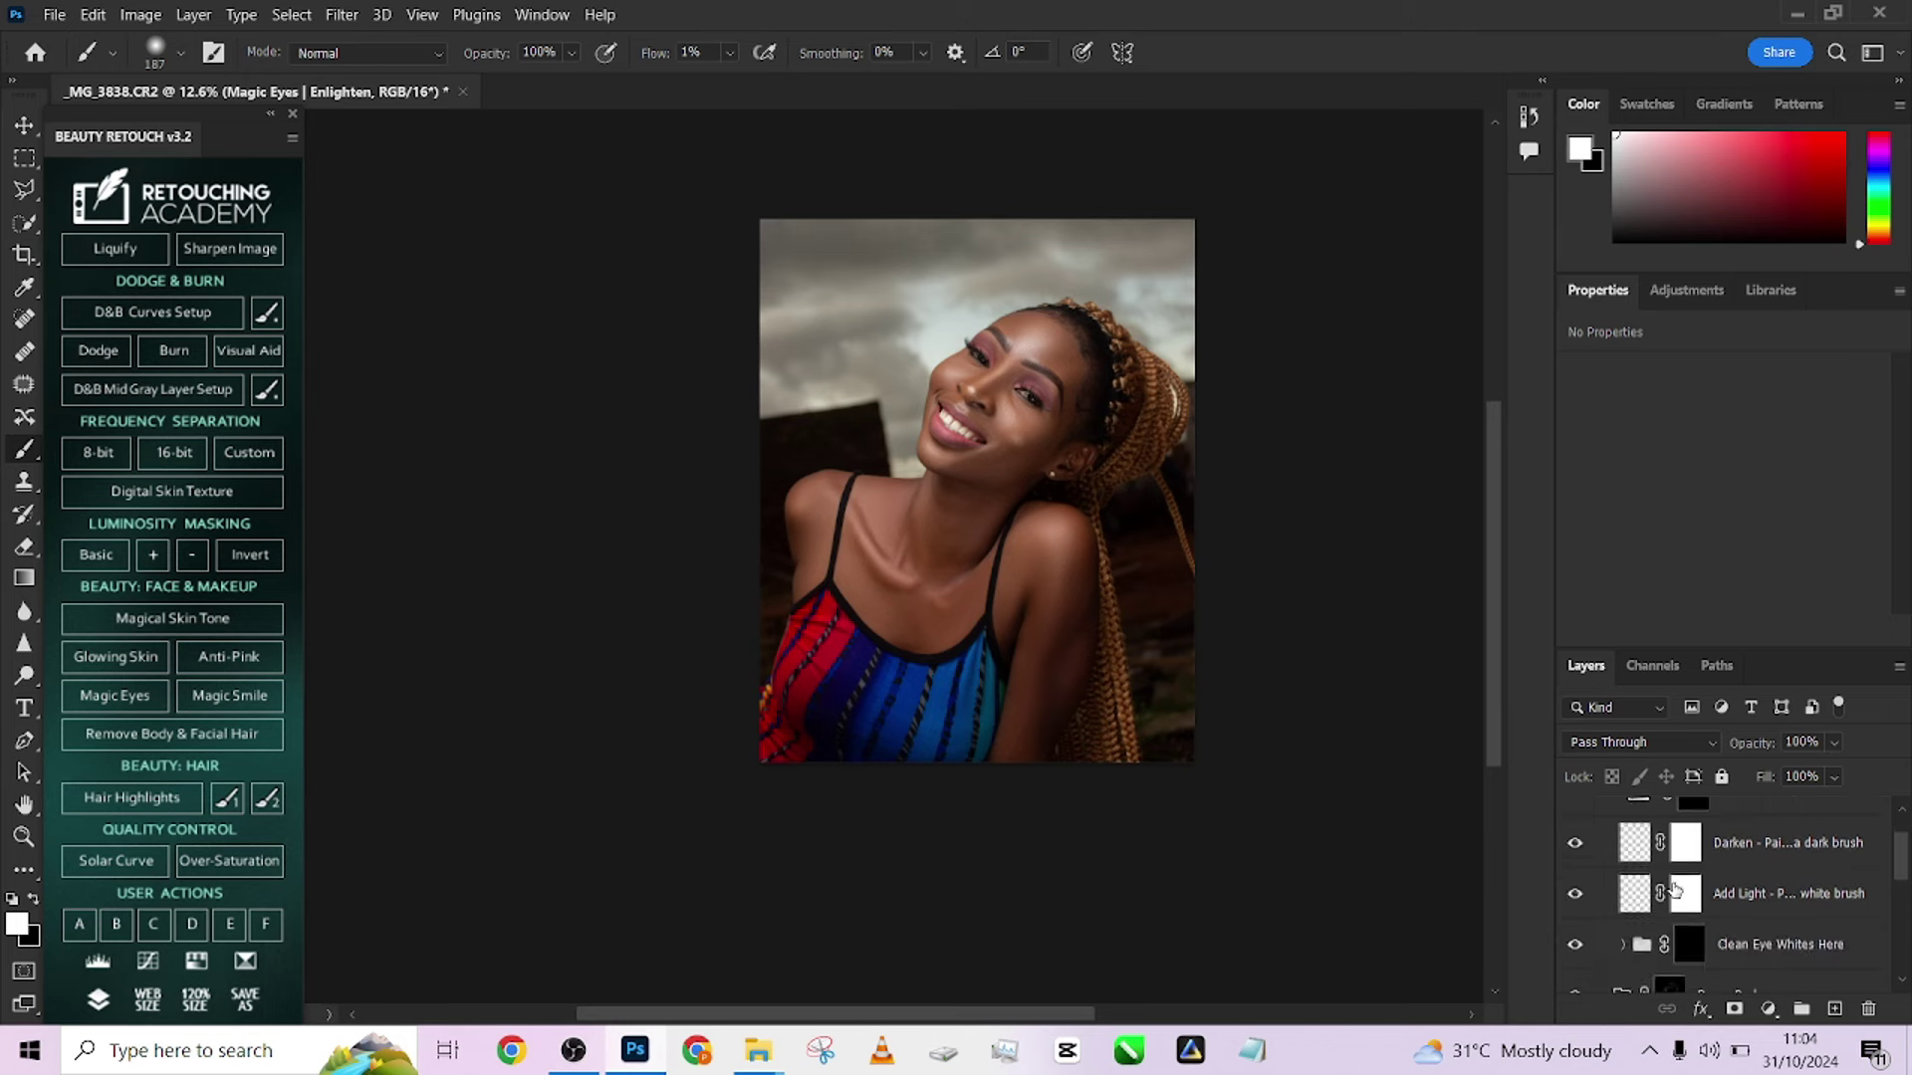
# Paint the white of the eye nearest the ear on the Clean Eye Whites Here mask with a 25 px white brush at 100% flow
pyautogui.click(1693, 948)
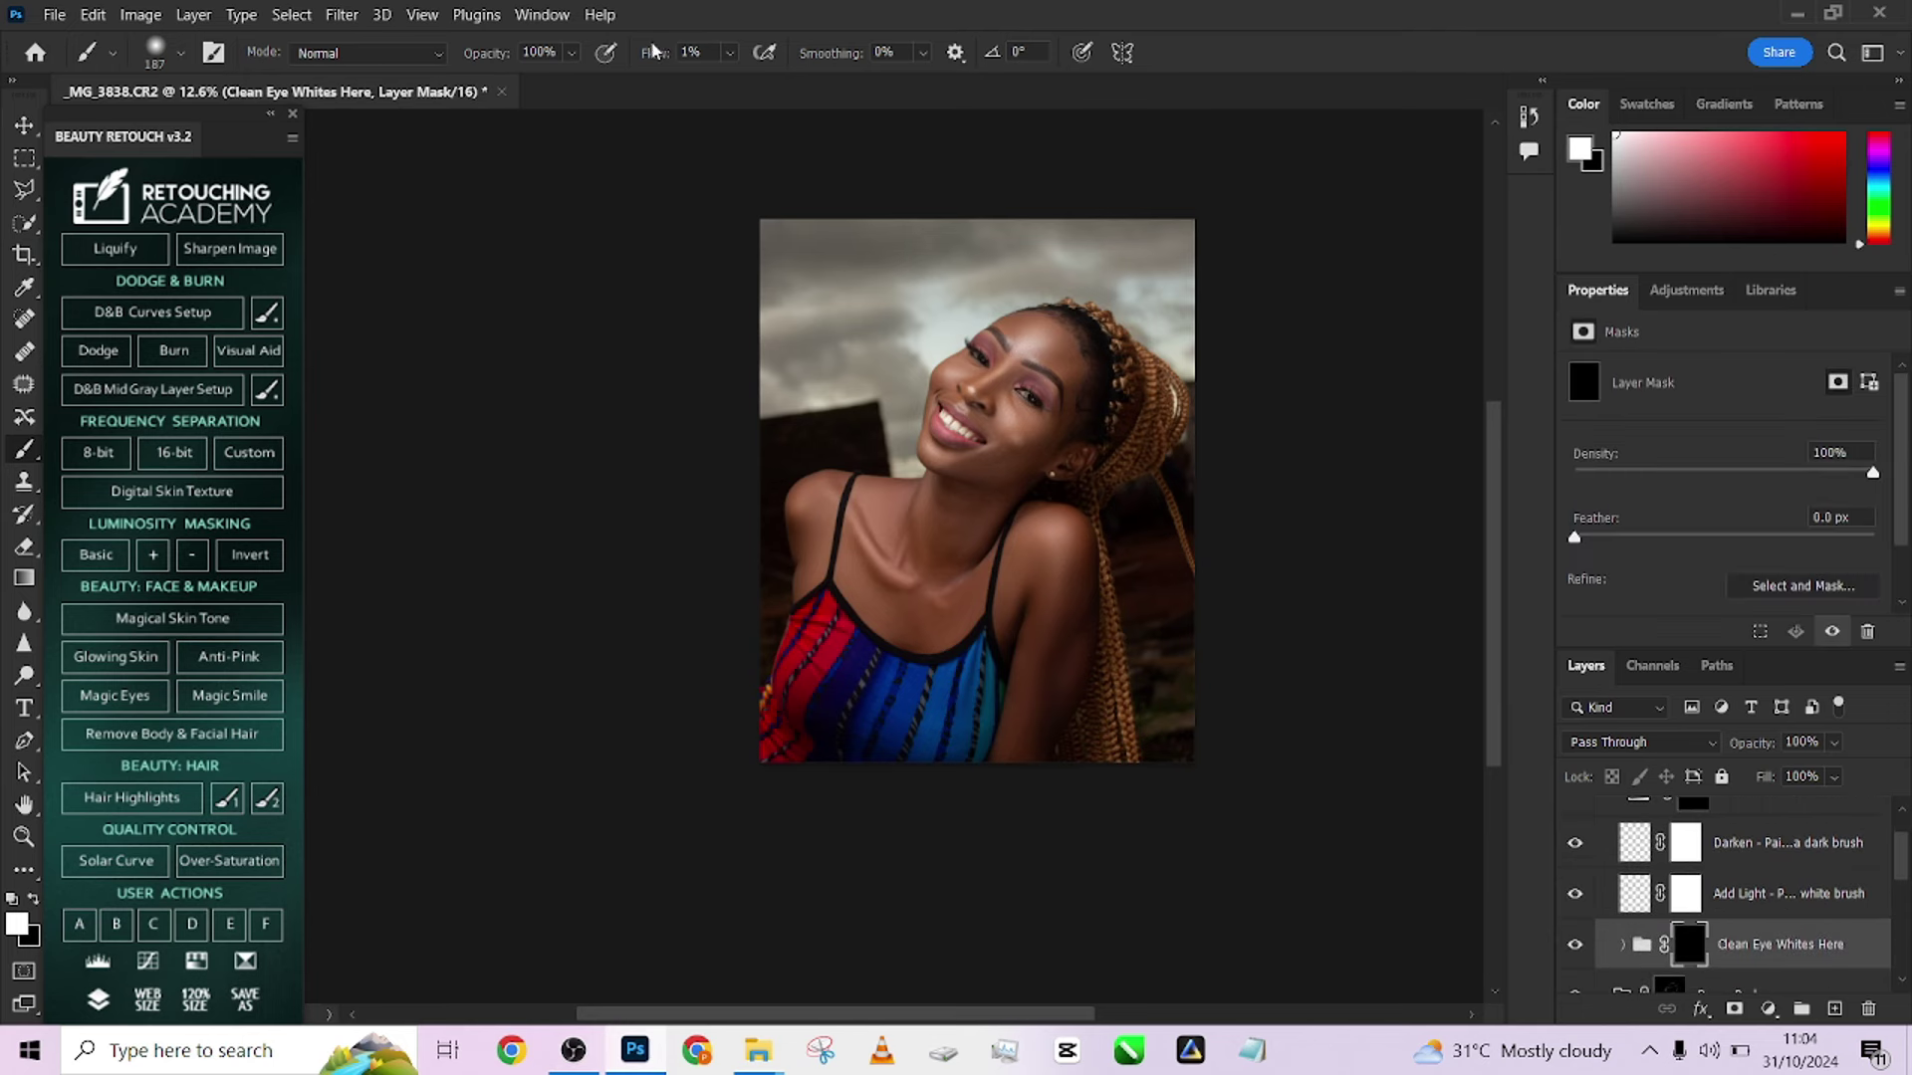
pyautogui.moveTo(647, 53); pyautogui.dragTo(976, 110)
pyautogui.scroll(10, 1061, 419)
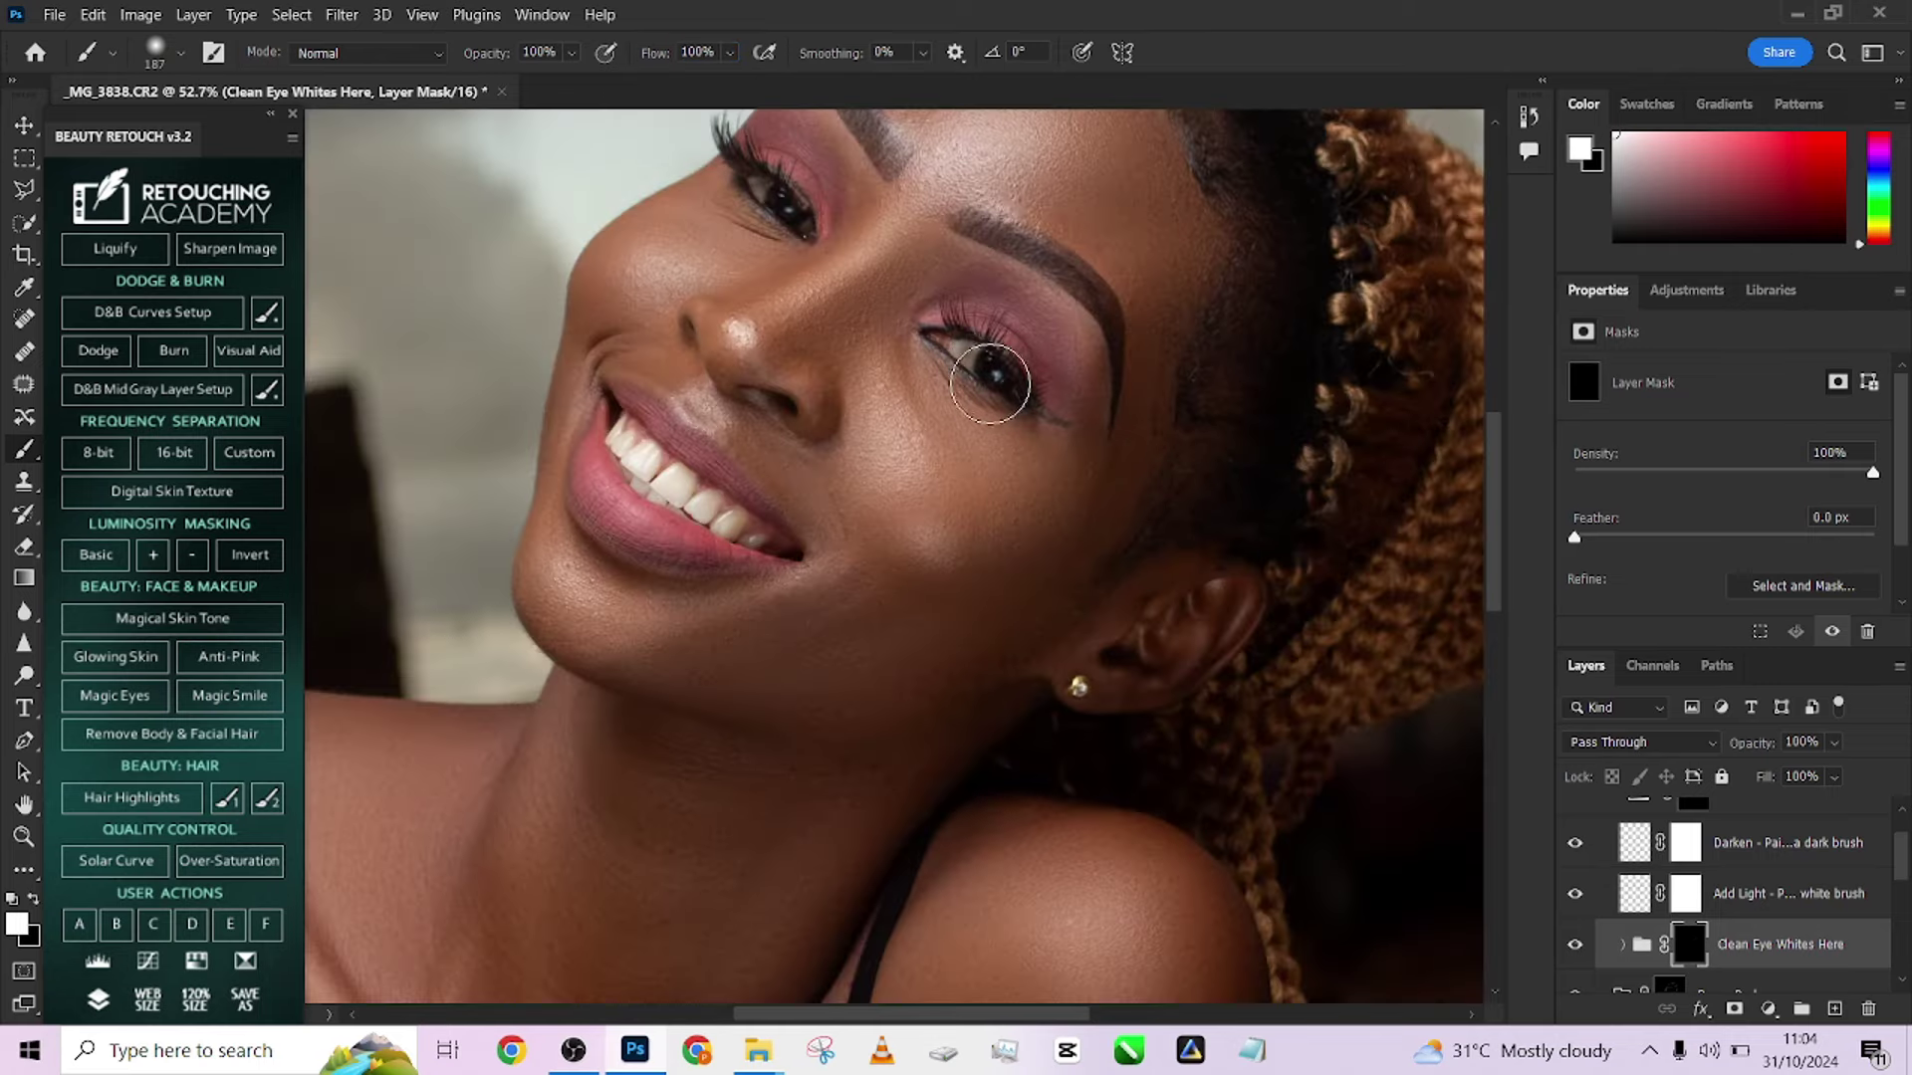
pyautogui.scroll(8, 989, 384)
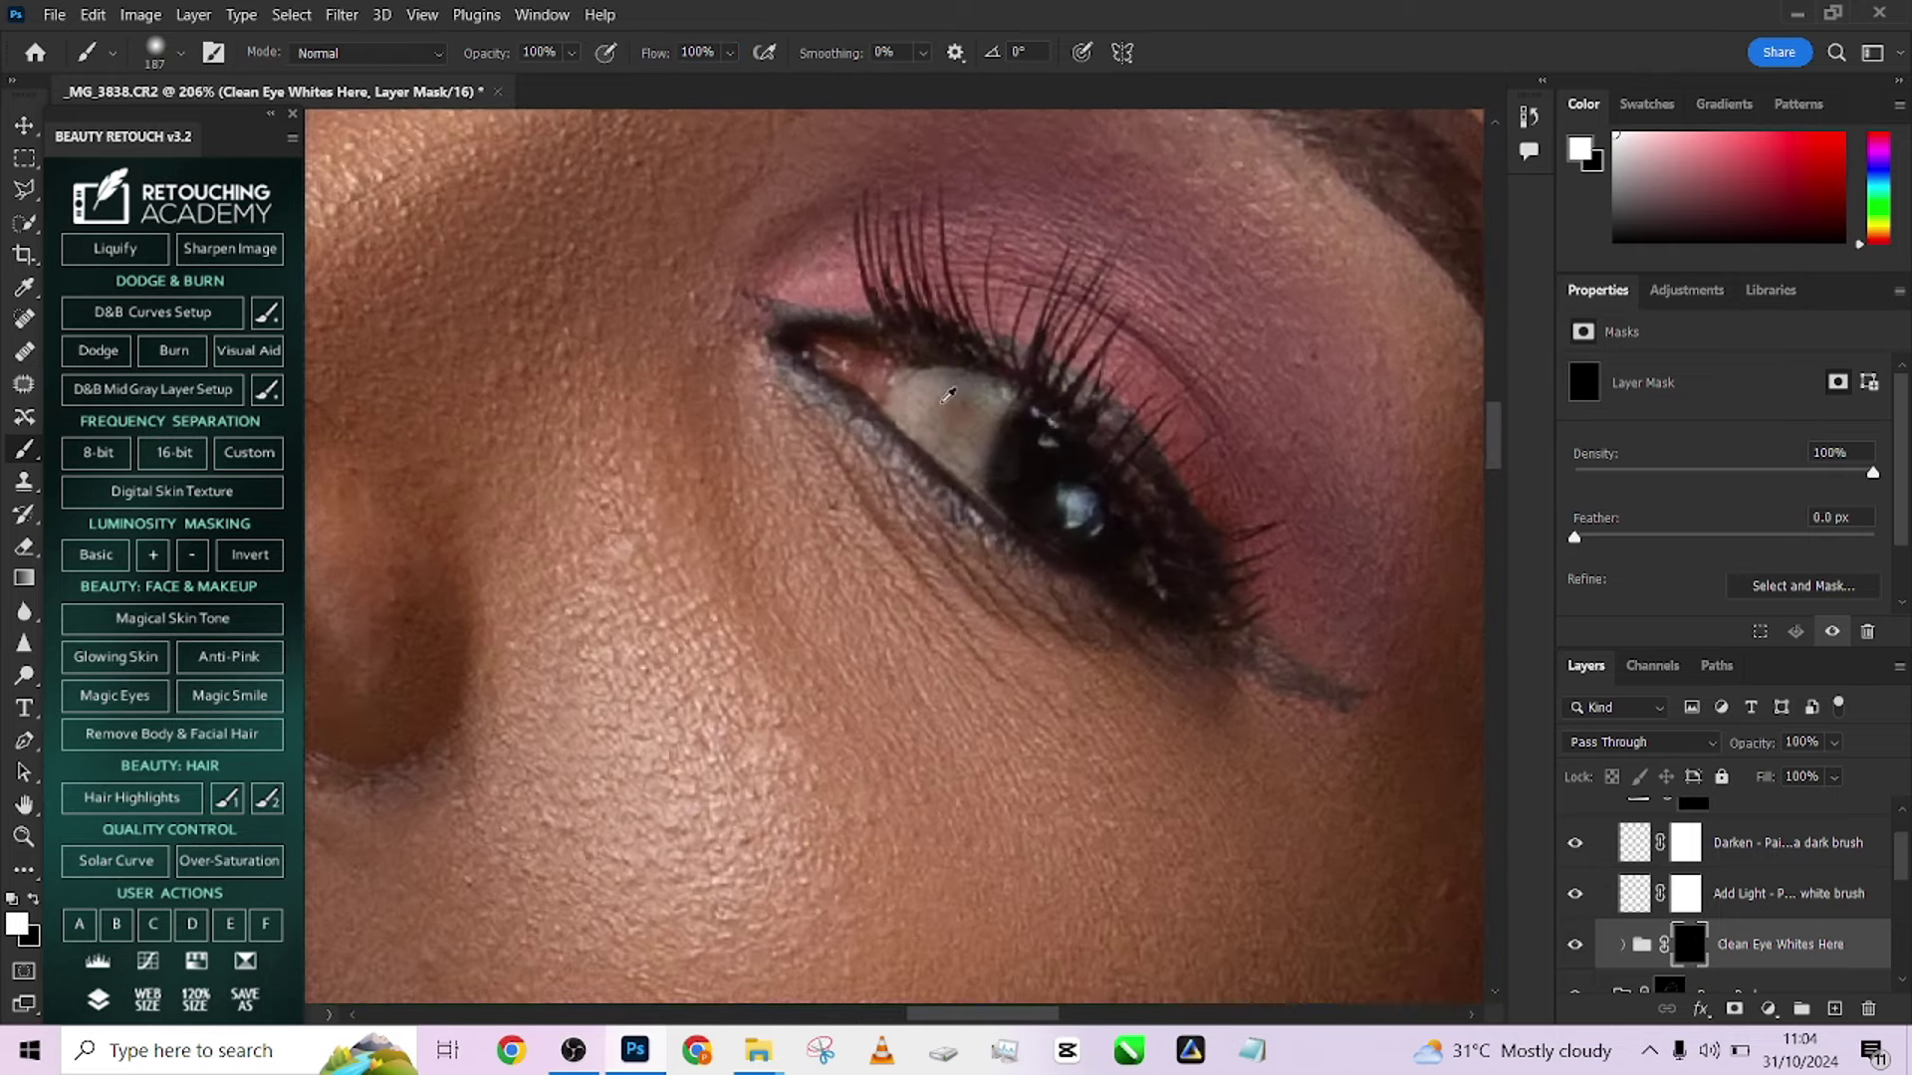
pyautogui.scroll(1, 943, 401)
pyautogui.press('[')
pyautogui.press('[')
pyautogui.press('[')
pyautogui.press('[')
pyautogui.press('[')
pyautogui.press('[')
pyautogui.press('[')
pyautogui.press('[')
pyautogui.press('[')
pyautogui.press('[')
pyautogui.press('[')
pyautogui.press('[')
pyautogui.press('[')
pyautogui.press('[')
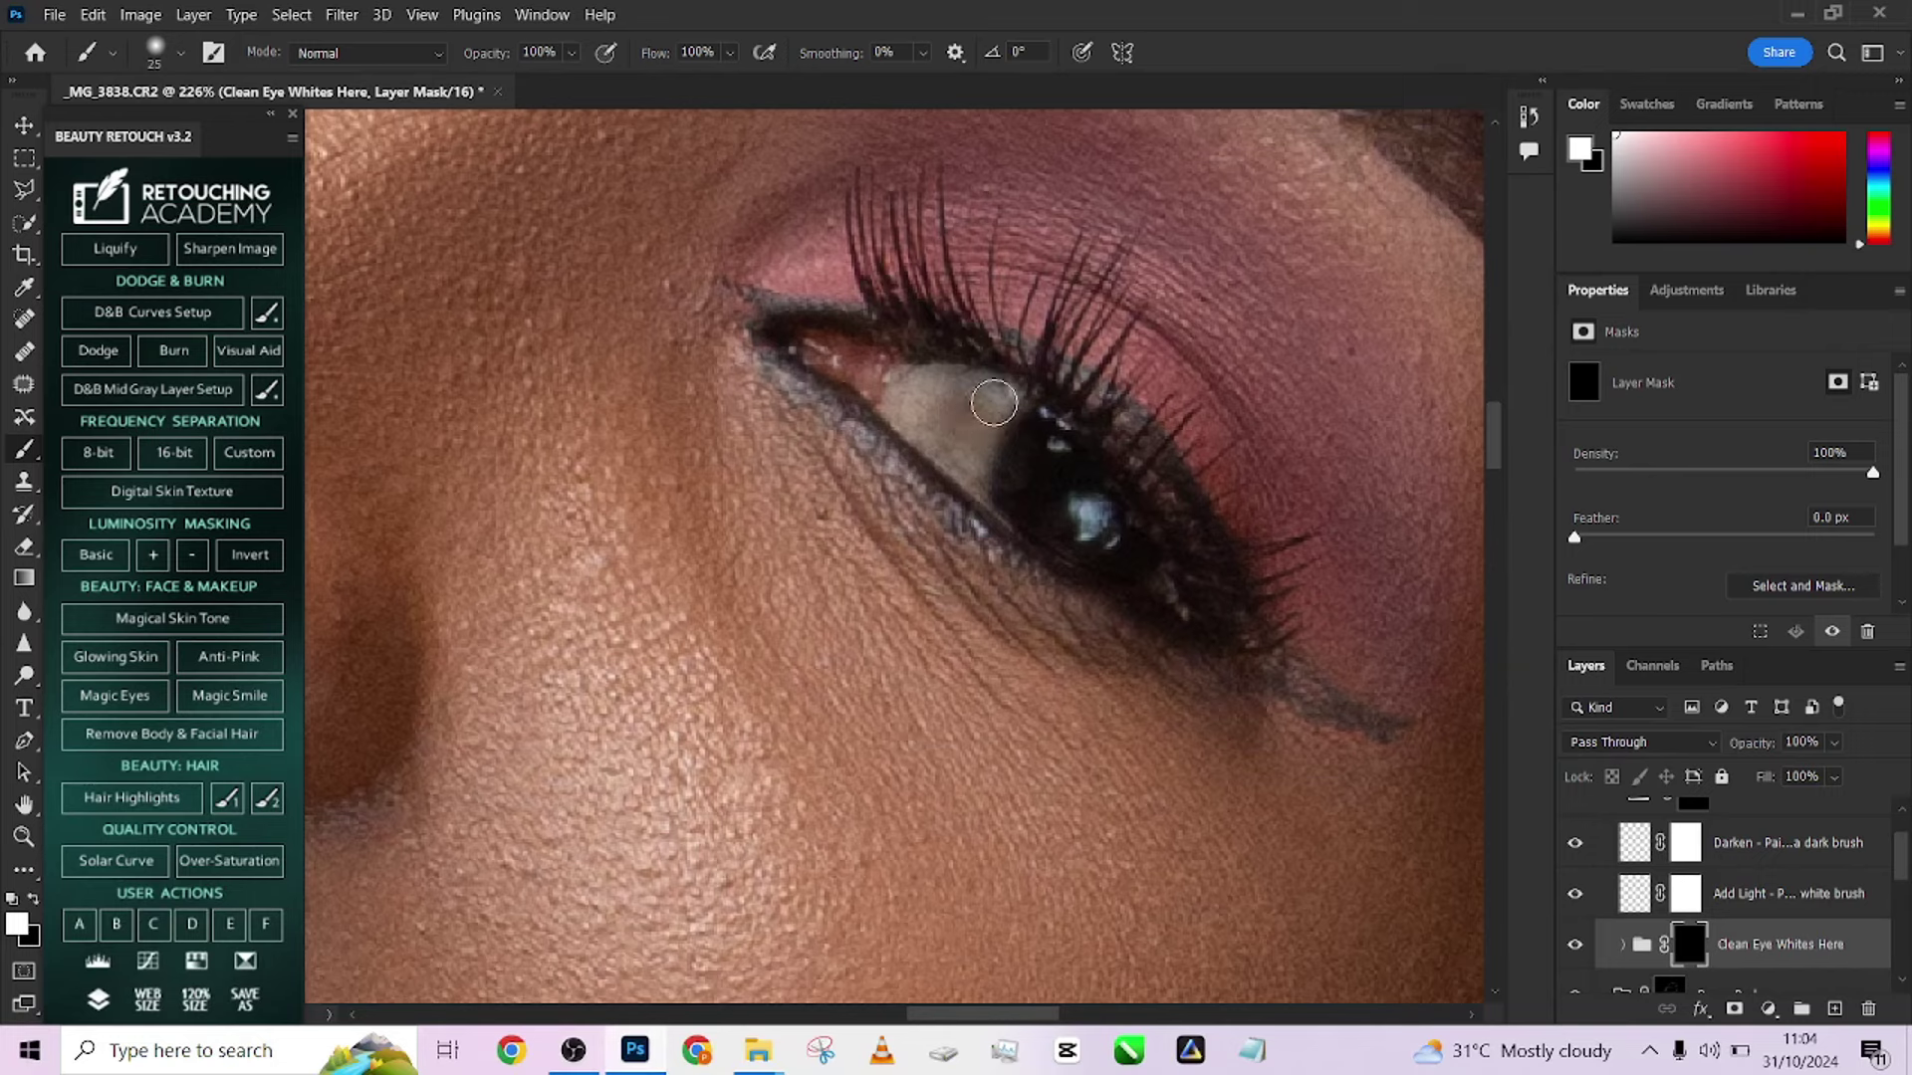
pyautogui.moveTo(993, 402)
pyautogui.mouseDown()
pyautogui.moveTo(981, 428)
pyautogui.moveTo(901, 408)
pyautogui.moveTo(956, 398)
pyautogui.moveTo(909, 392)
pyautogui.moveTo(954, 434)
pyautogui.moveTo(936, 434)
pyautogui.moveTo(981, 398)
pyautogui.mouseUp()
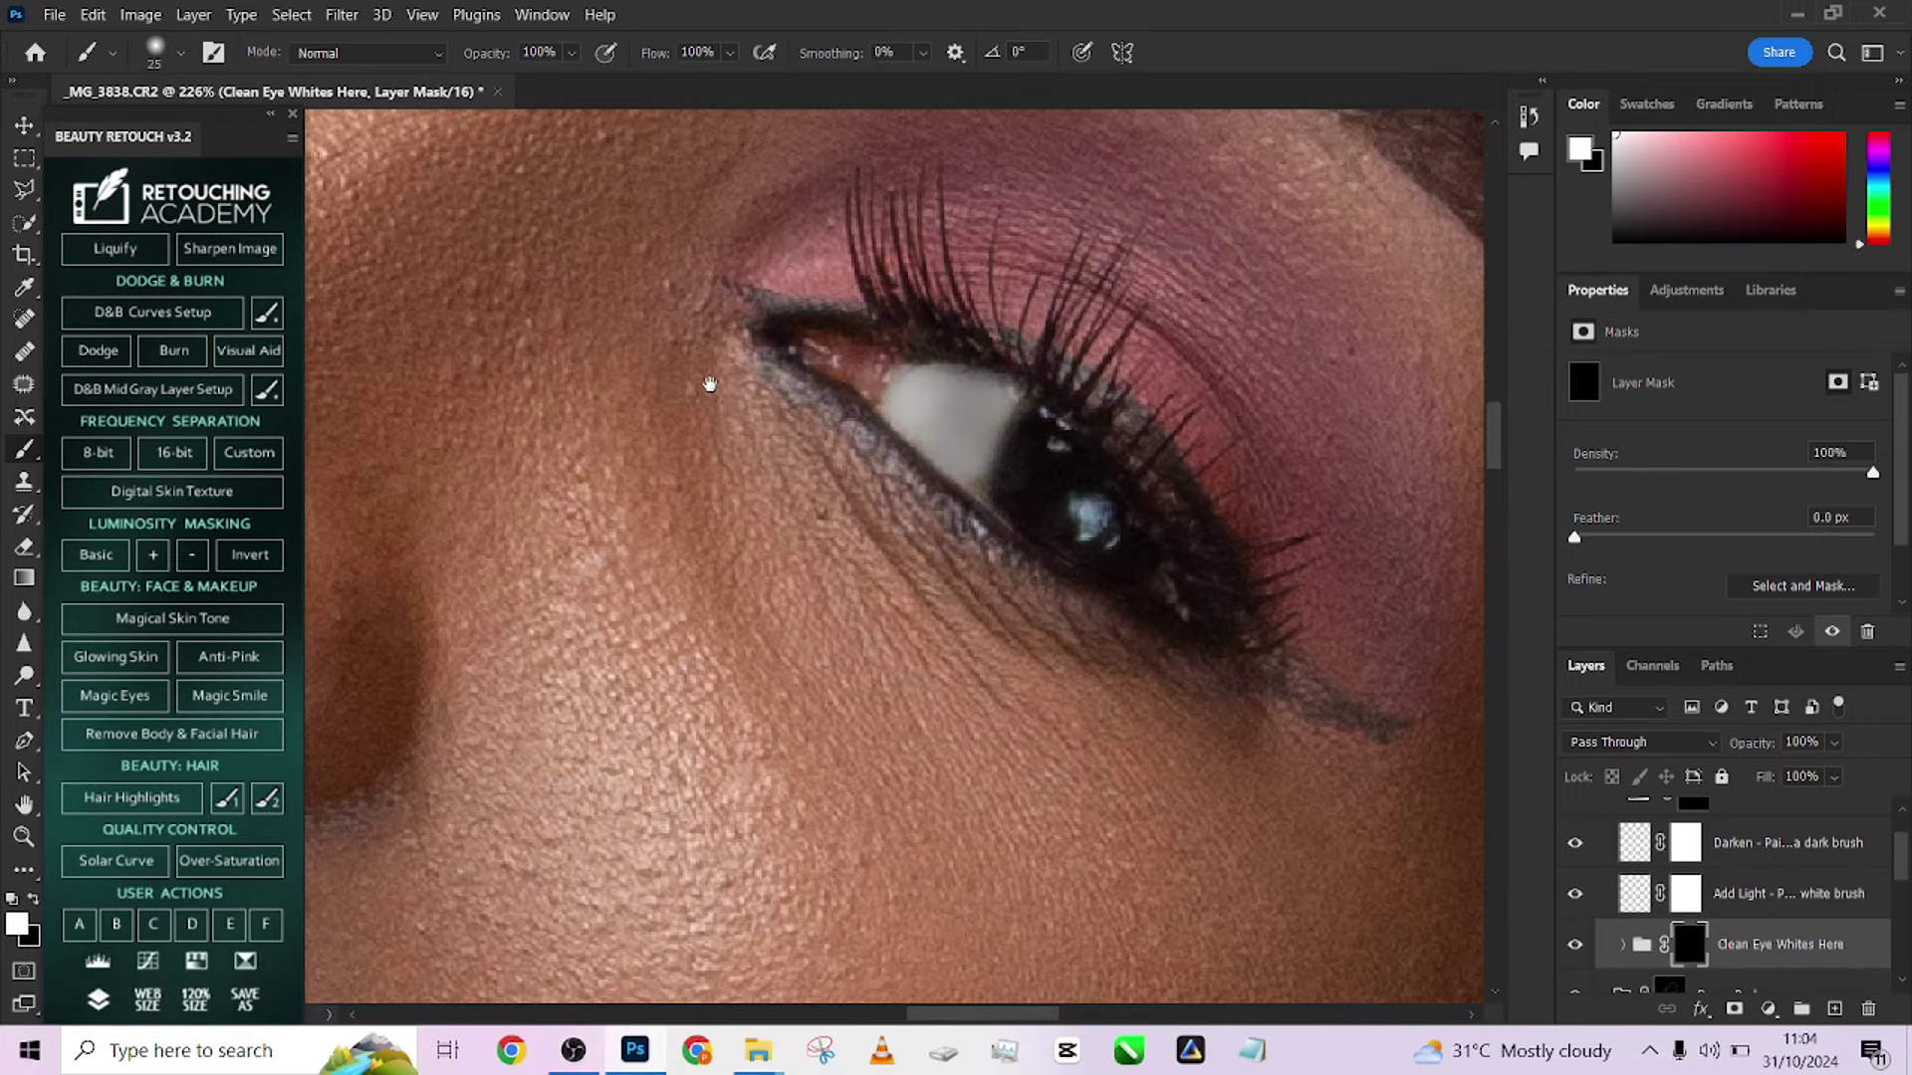
# Paint the white of the other eye on the Clean Eye Whites Here mask with the same 25 px brush
pyautogui.moveTo(710, 384); pyautogui.dragTo(1237, 653)
pyautogui.moveTo(846, 413); pyautogui.dragTo(1158, 751)
pyautogui.moveTo(880, 339)
pyautogui.mouseDown()
pyautogui.moveTo(847, 292)
pyautogui.moveTo(892, 286)
pyautogui.moveTo(896, 328)
pyautogui.moveTo(852, 331)
pyautogui.mouseUp()
pyautogui.scroll(-3, 852, 333)
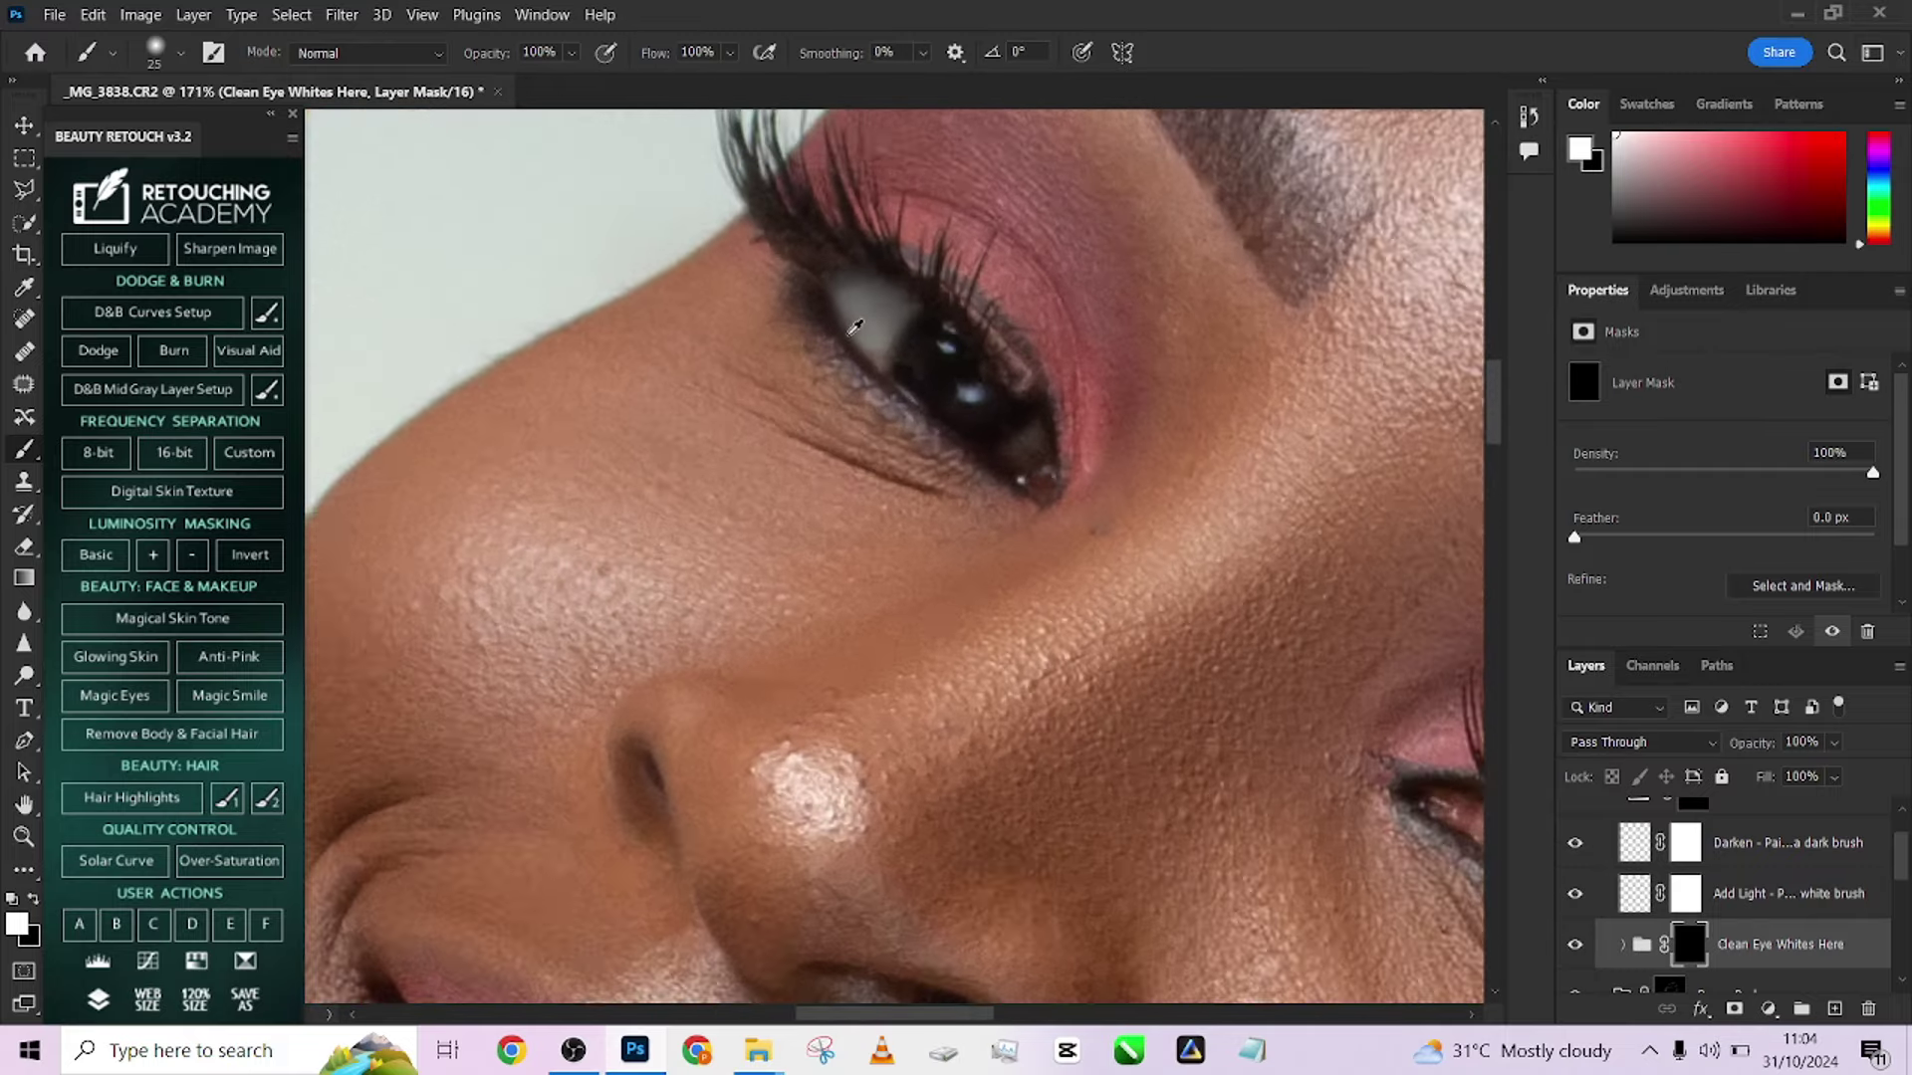
pyautogui.scroll(-1, 854, 327)
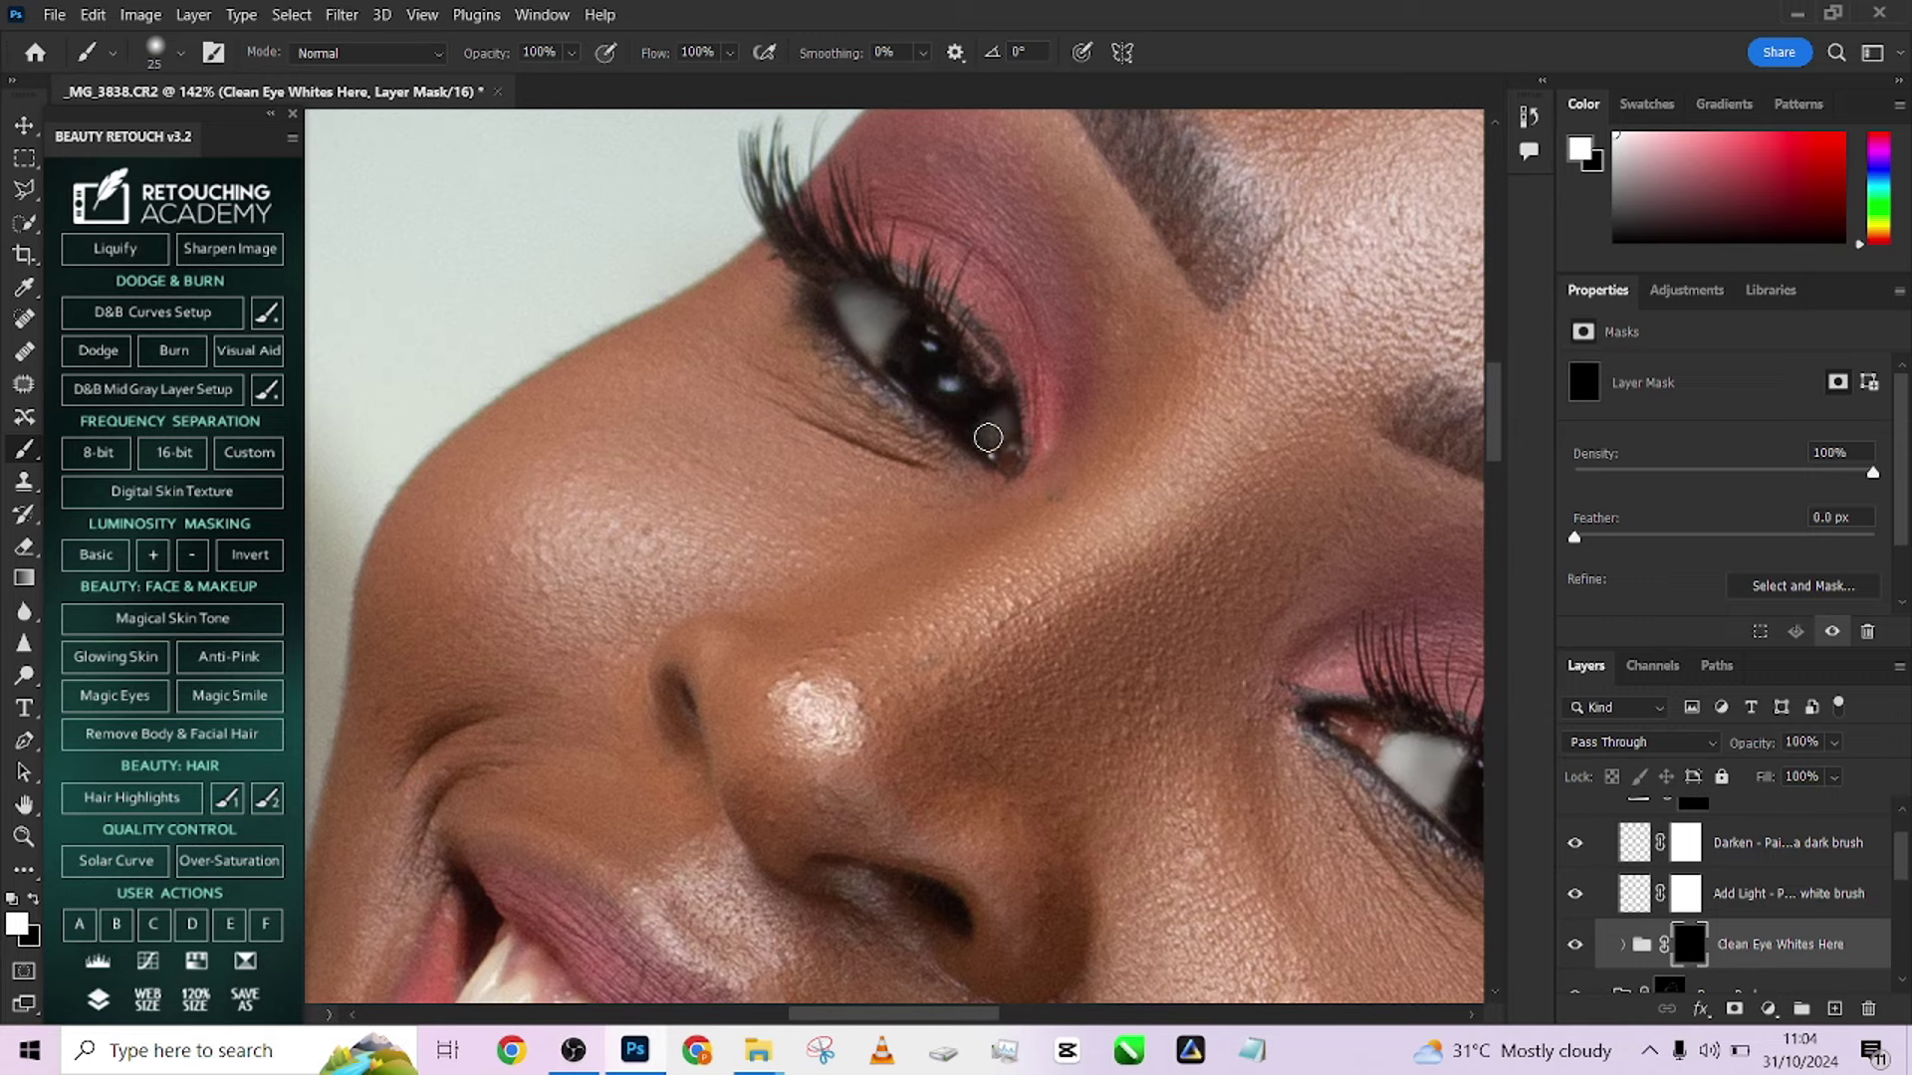
# Brighten the catchlight in the eye nearest the ear by painting on the Dodge - Brighten mask with a 14 px white brush
pyautogui.moveTo(1019, 522); pyautogui.dragTo(632, 368)
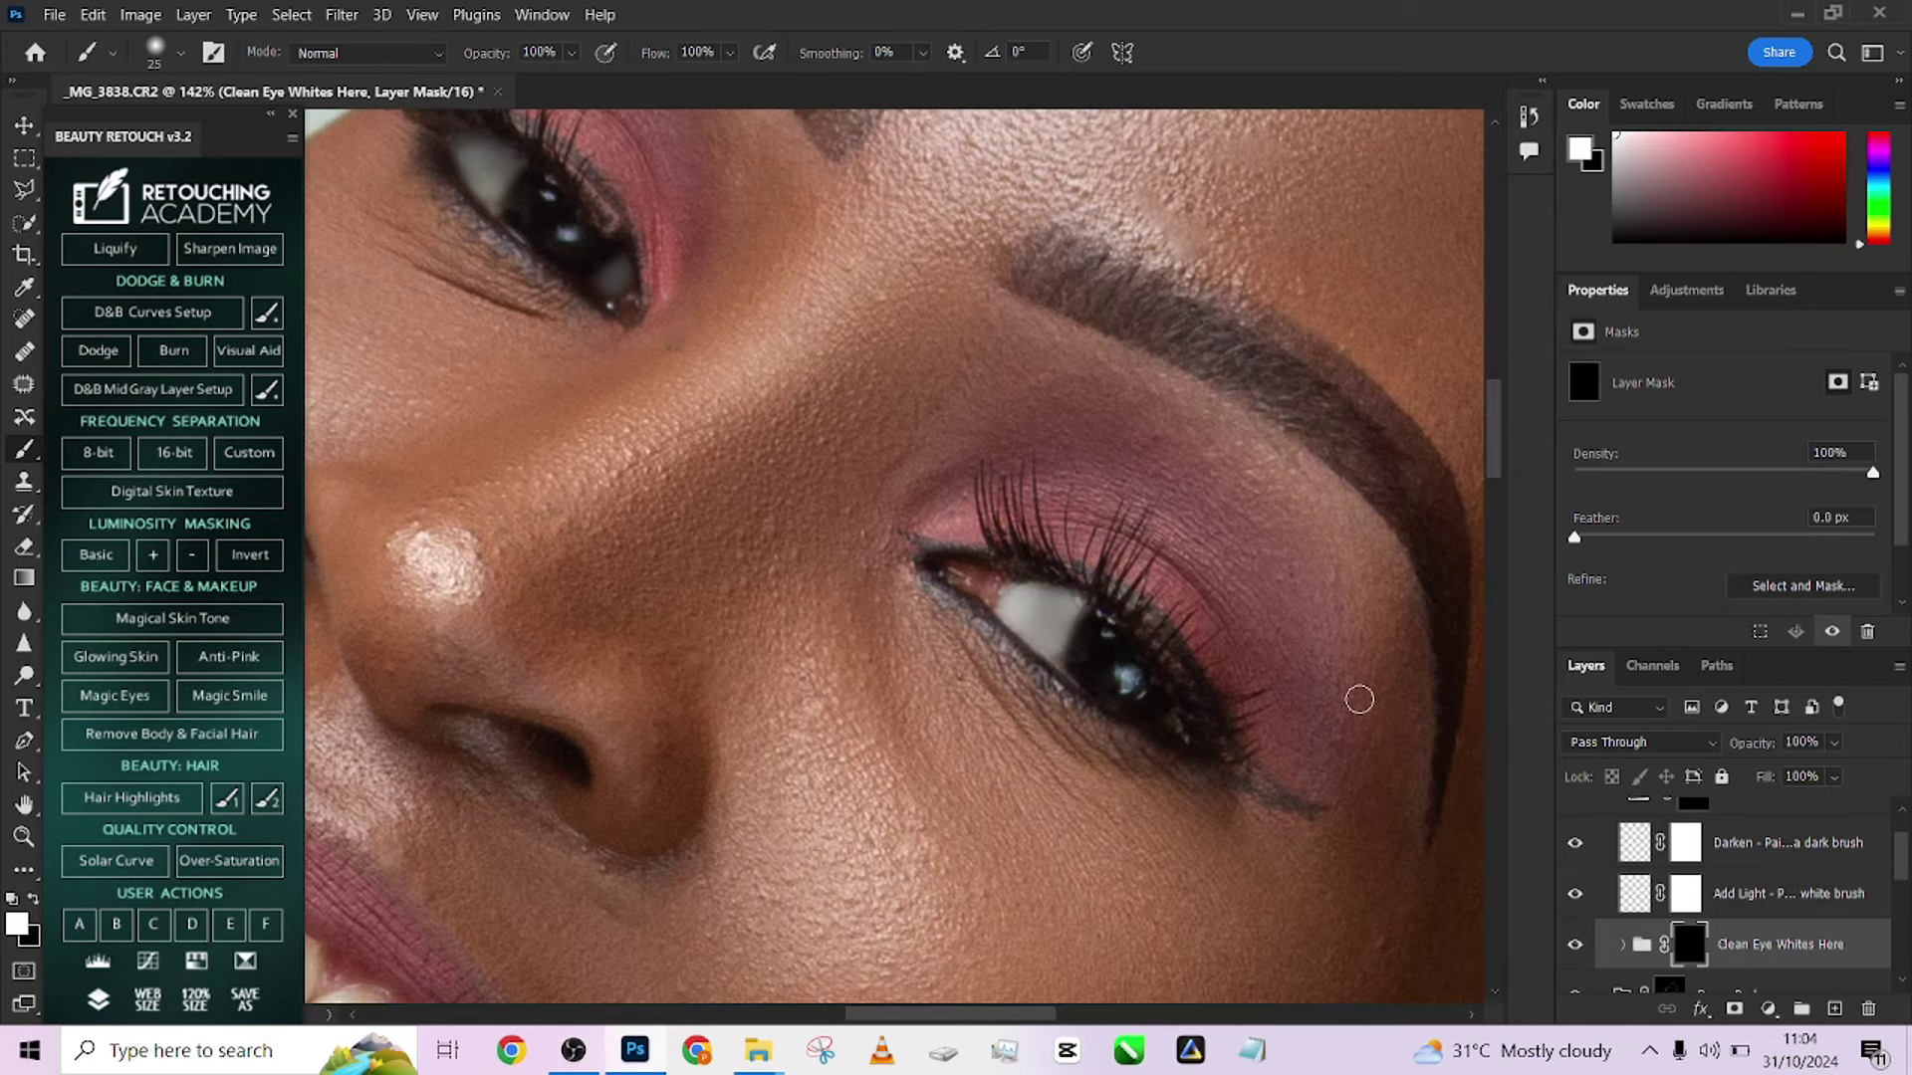
pyautogui.scroll(-2, 1659, 926)
pyautogui.scroll(-2, 1683, 953)
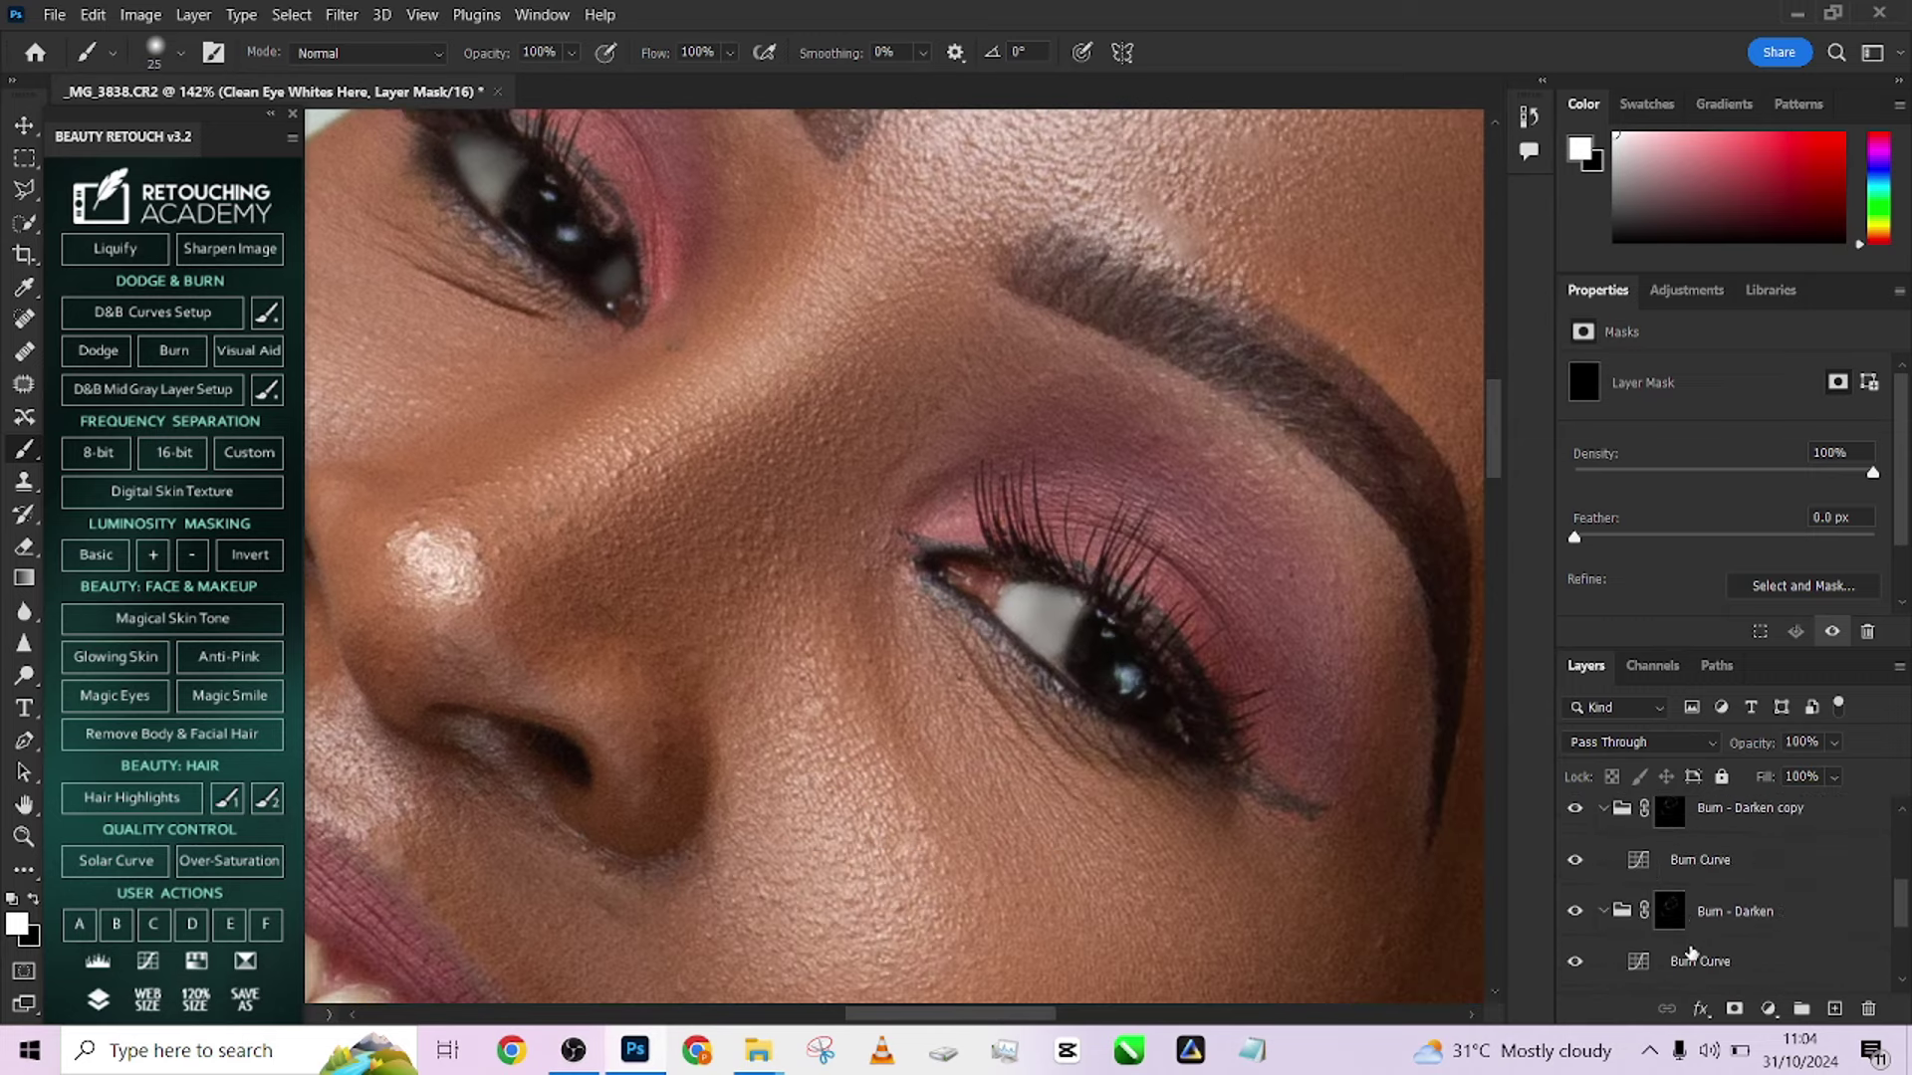
pyautogui.scroll(-2, 1678, 941)
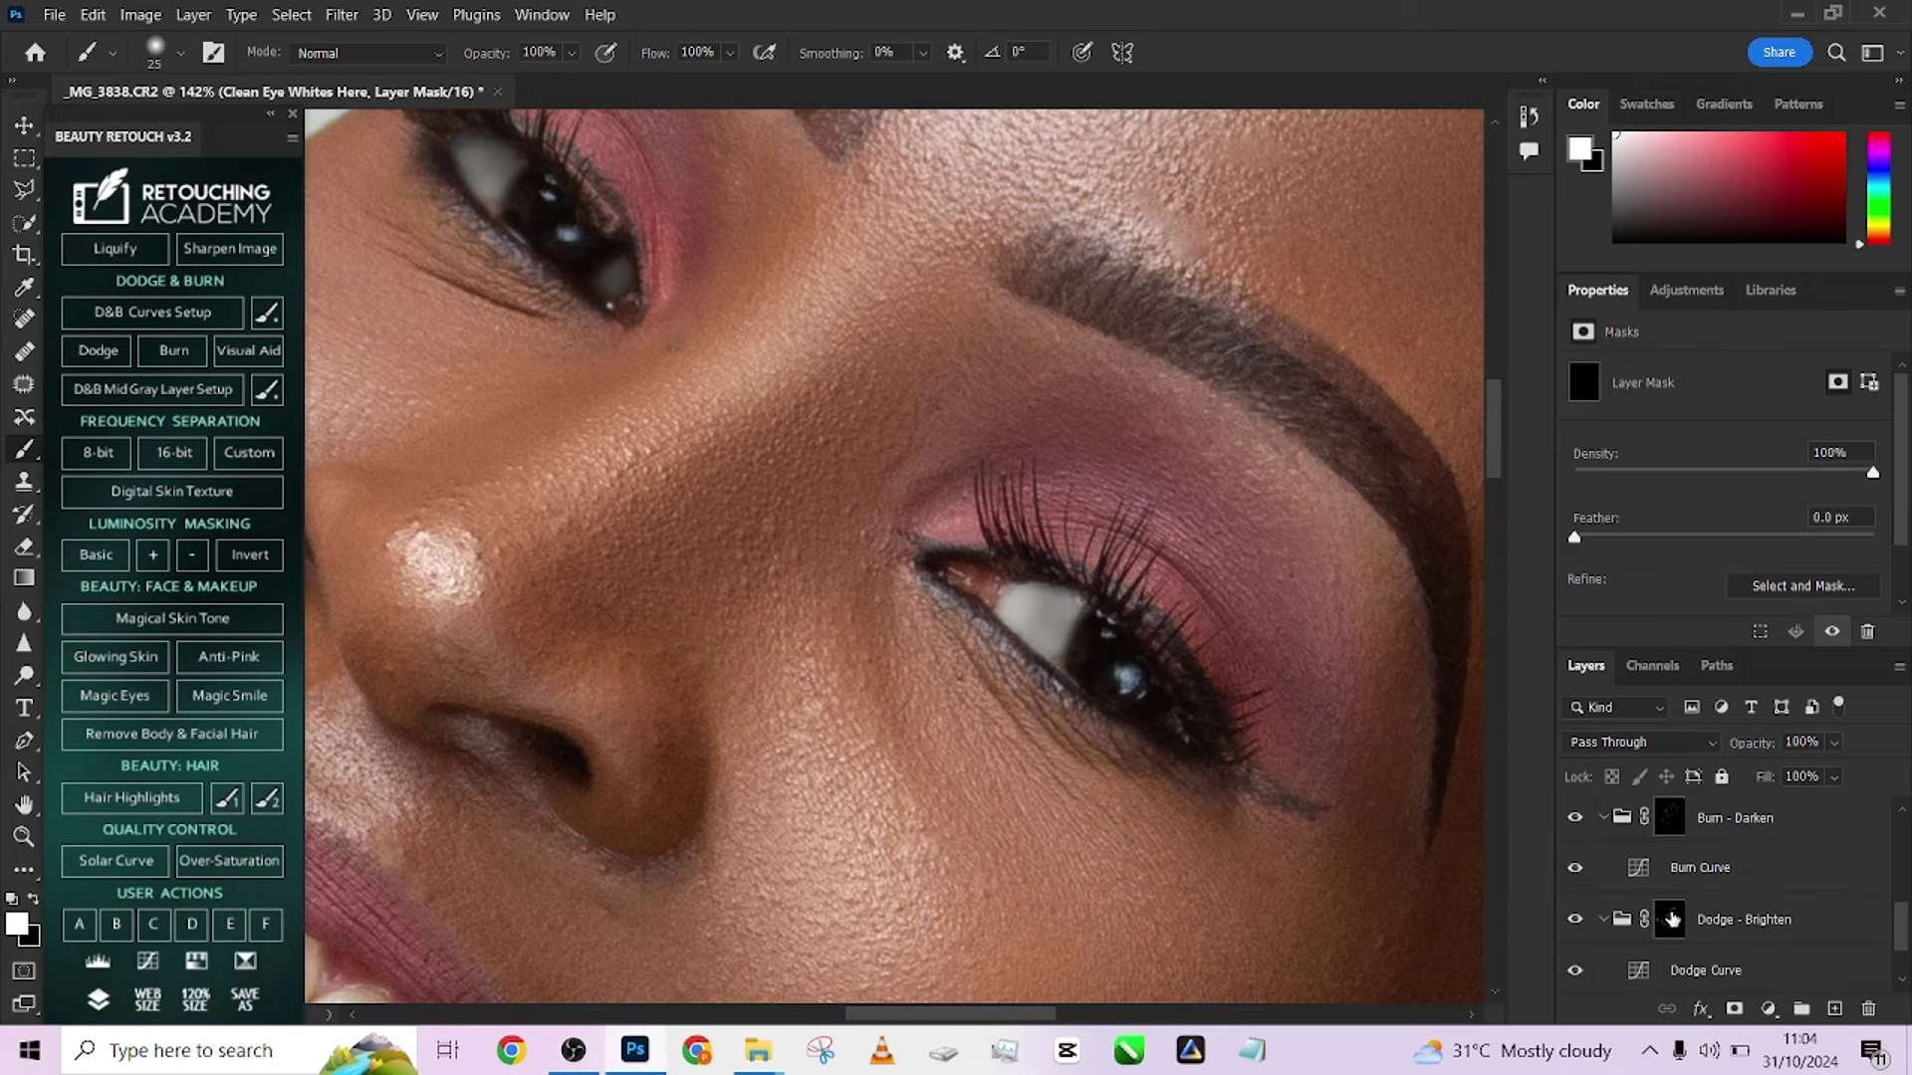
pyautogui.click(1673, 919)
pyautogui.scroll(3, 1100, 645)
pyautogui.scroll(2, 1095, 652)
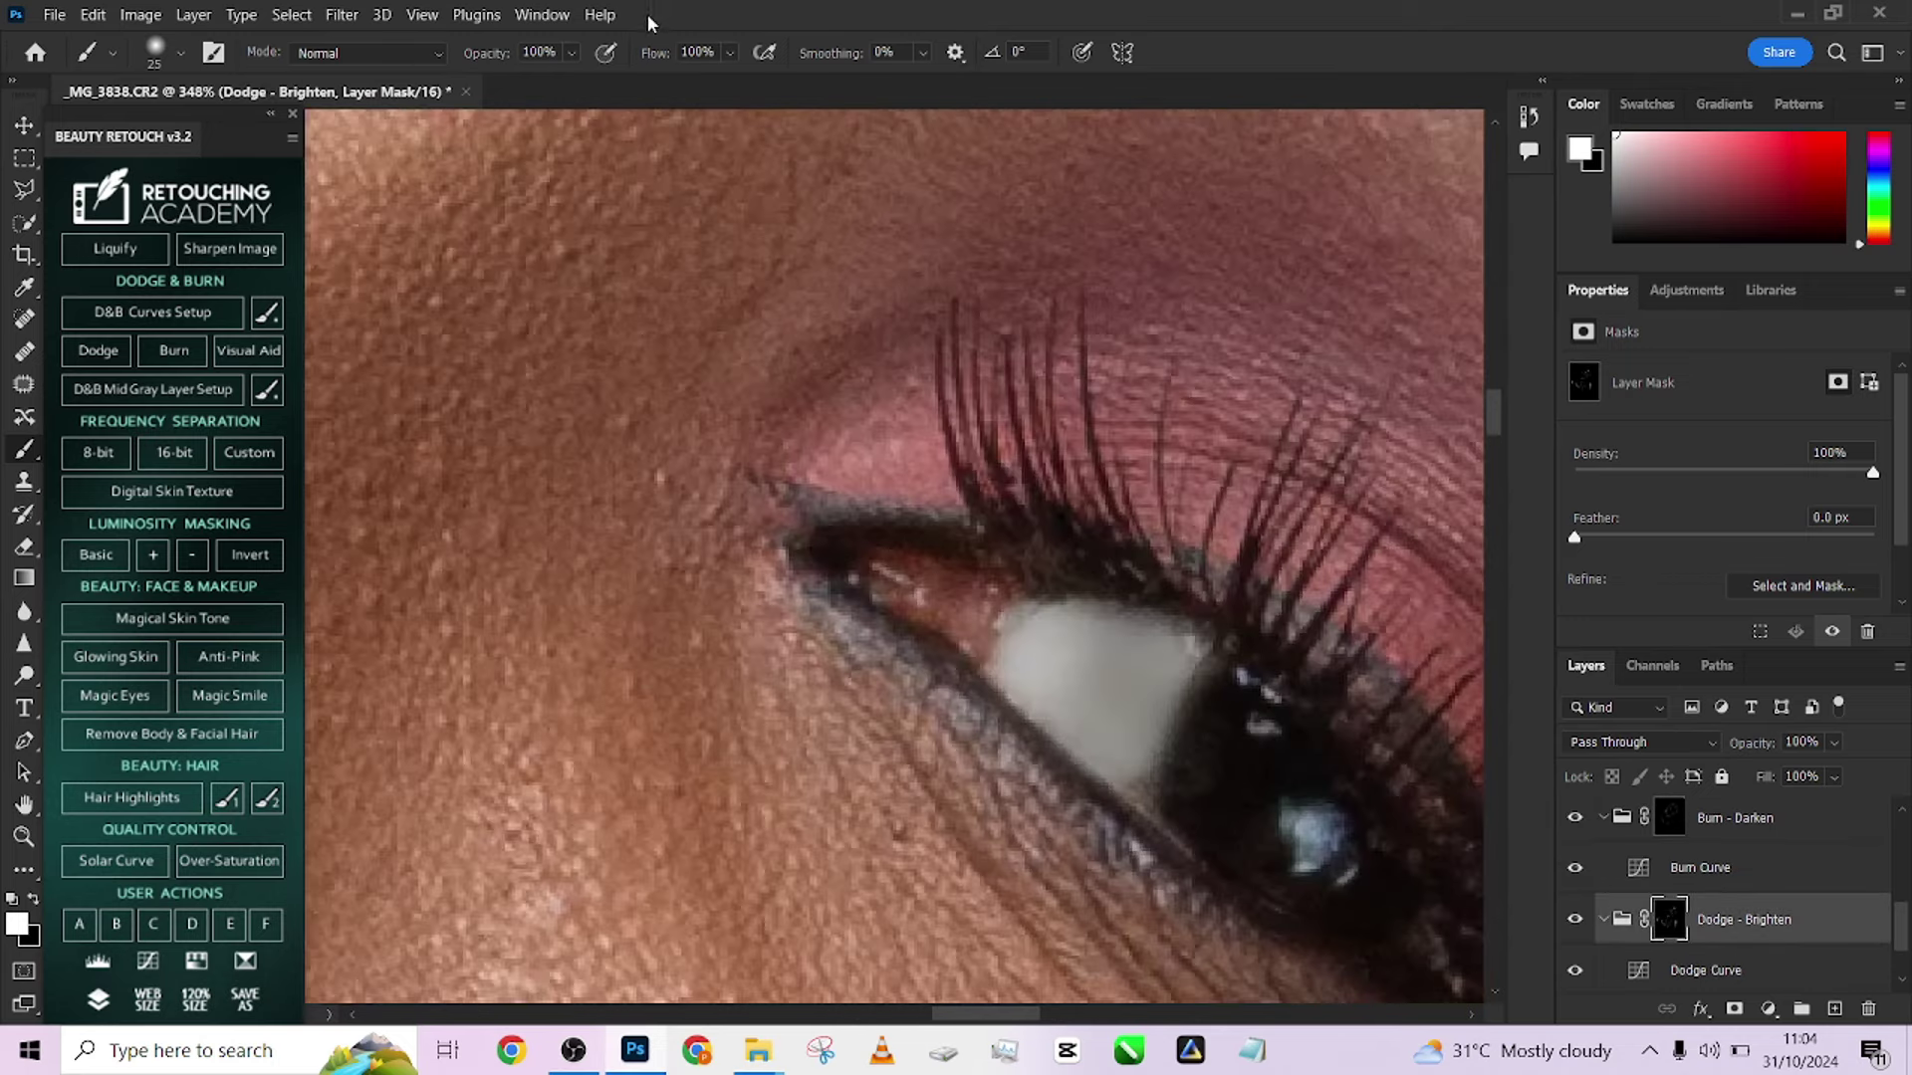
pyautogui.moveTo(1068, 644); pyautogui.dragTo(788, 425)
pyautogui.keyDown('alt'); pyautogui.rightClick(978, 553); pyautogui.keyUp('alt')
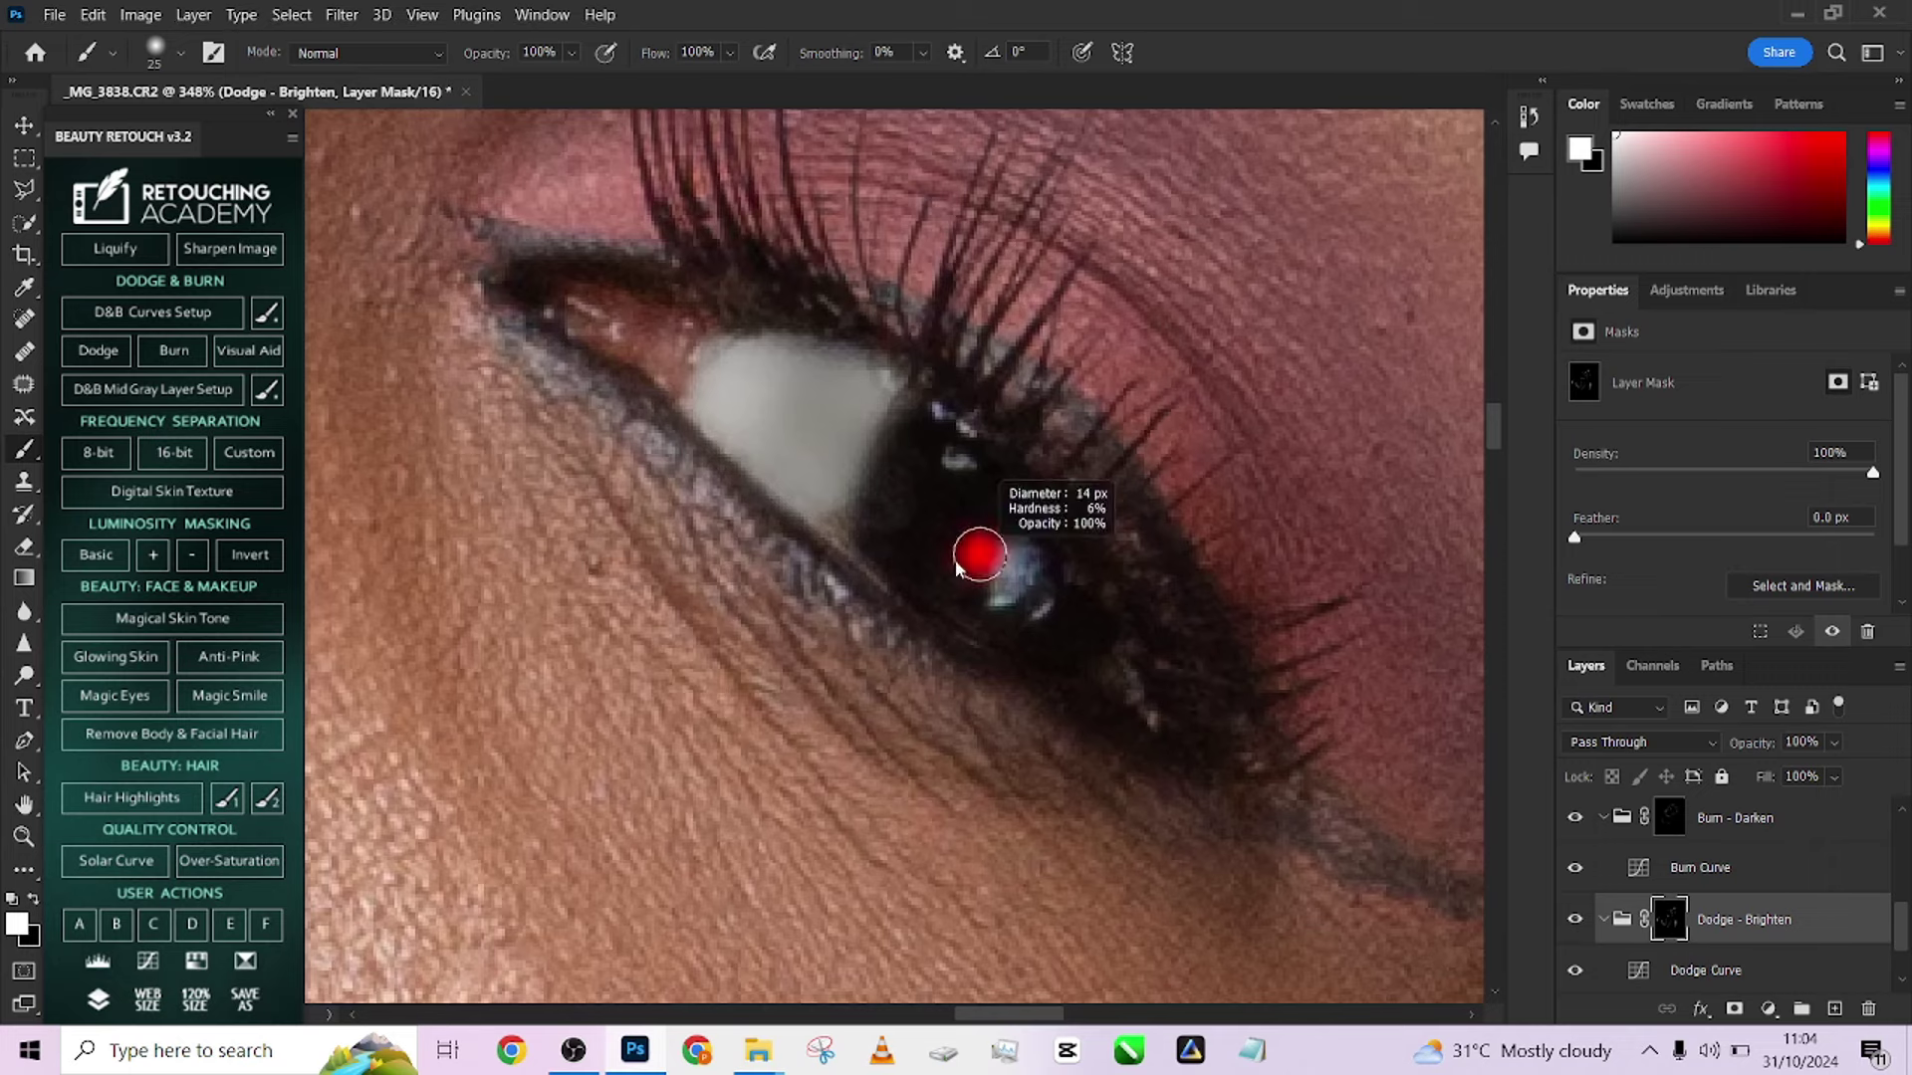
pyautogui.moveTo(998, 559); pyautogui.dragTo(1014, 602)
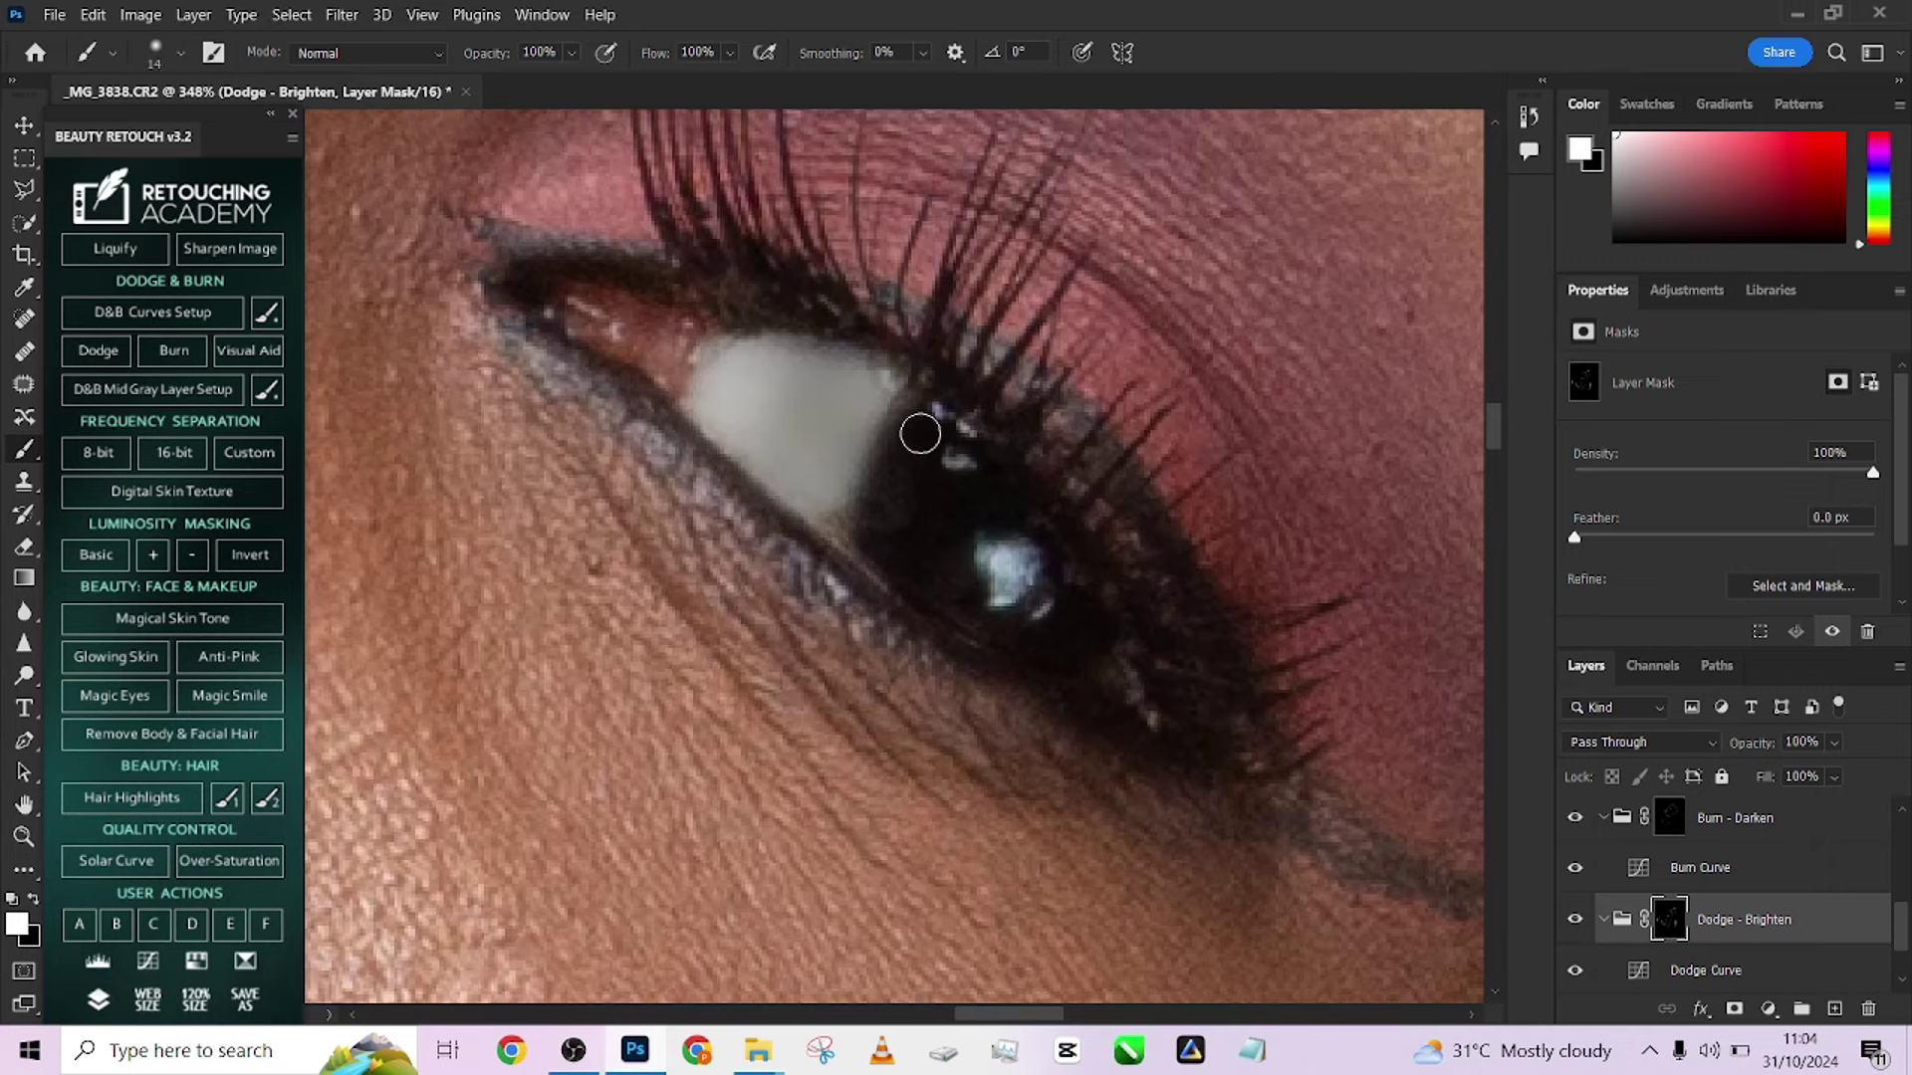
# Brighten the catchlights in the other eye on the Dodge - Brighten mask with the same 14 px brush
pyautogui.moveTo(857, 468); pyautogui.dragTo(1384, 647)
pyautogui.moveTo(906, 349); pyautogui.dragTo(1002, 687)
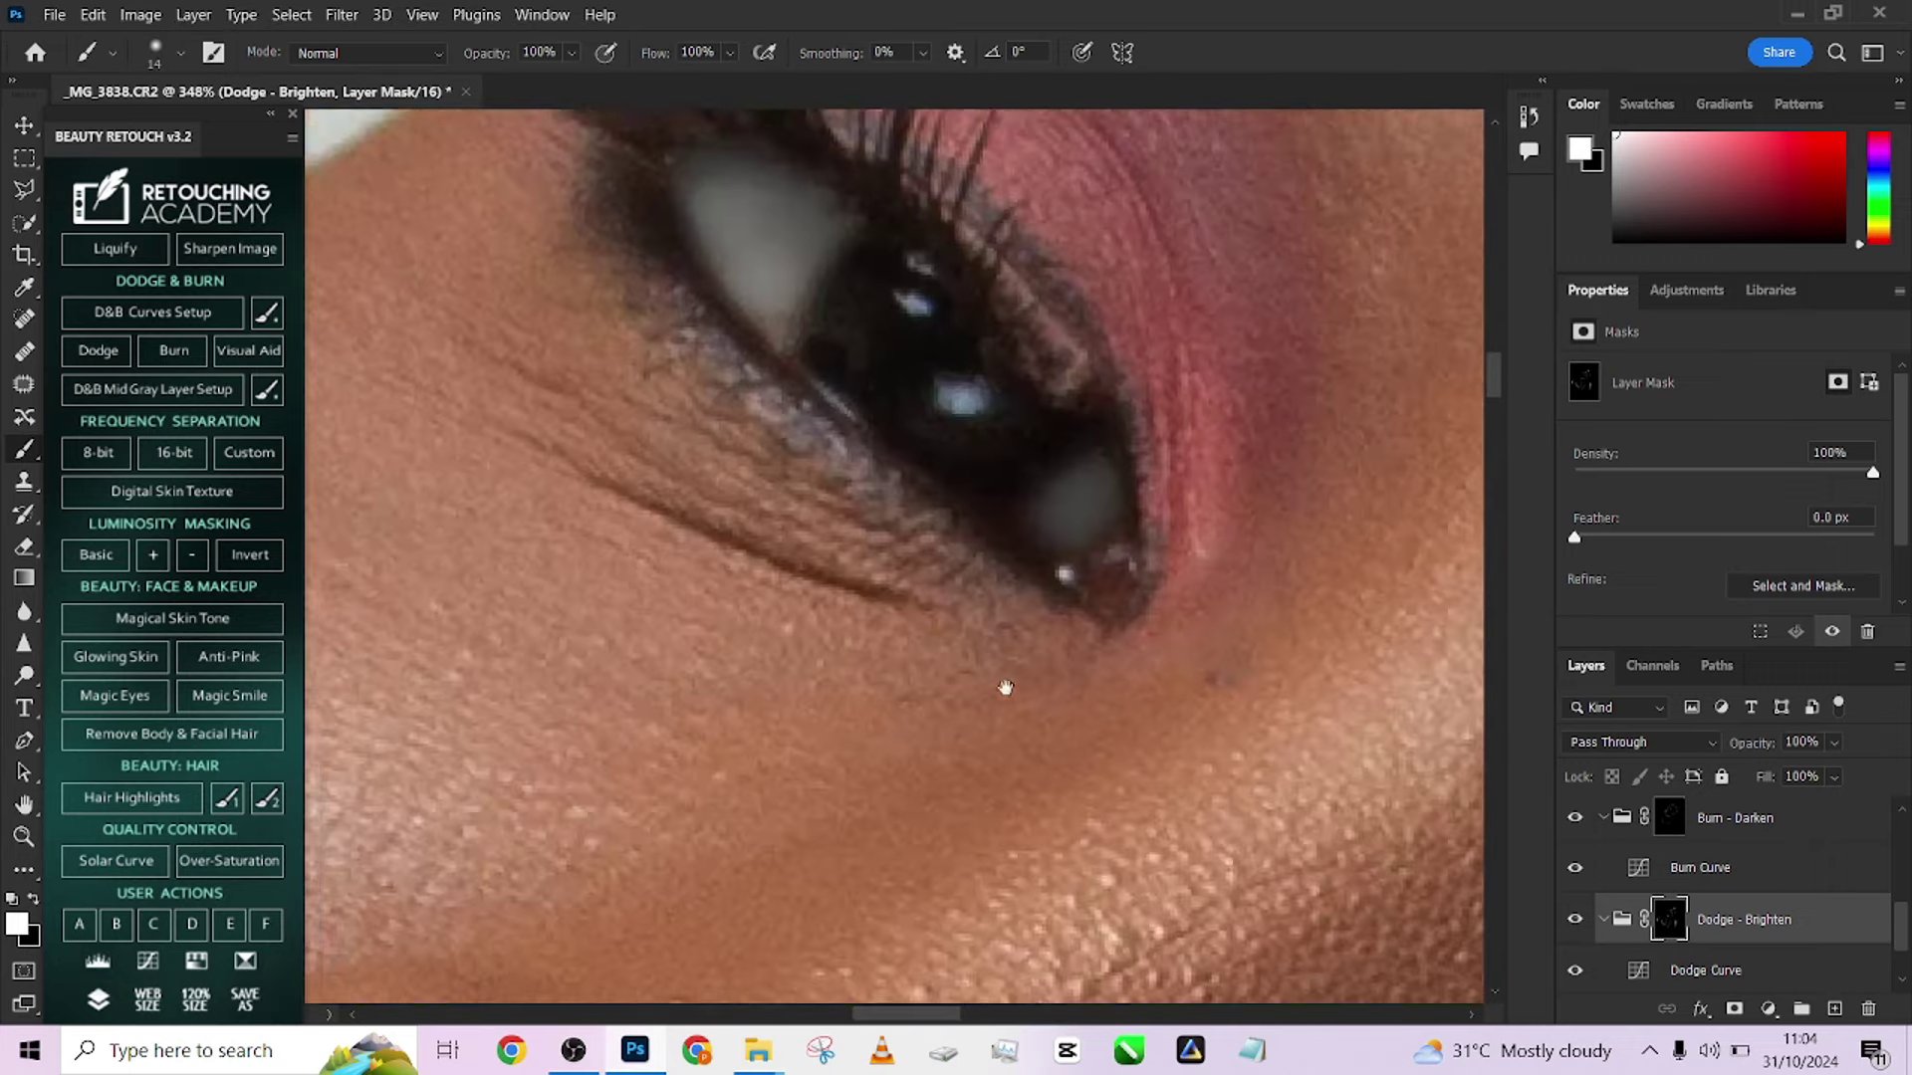
pyautogui.moveTo(1047, 607); pyautogui.dragTo(1066, 597)
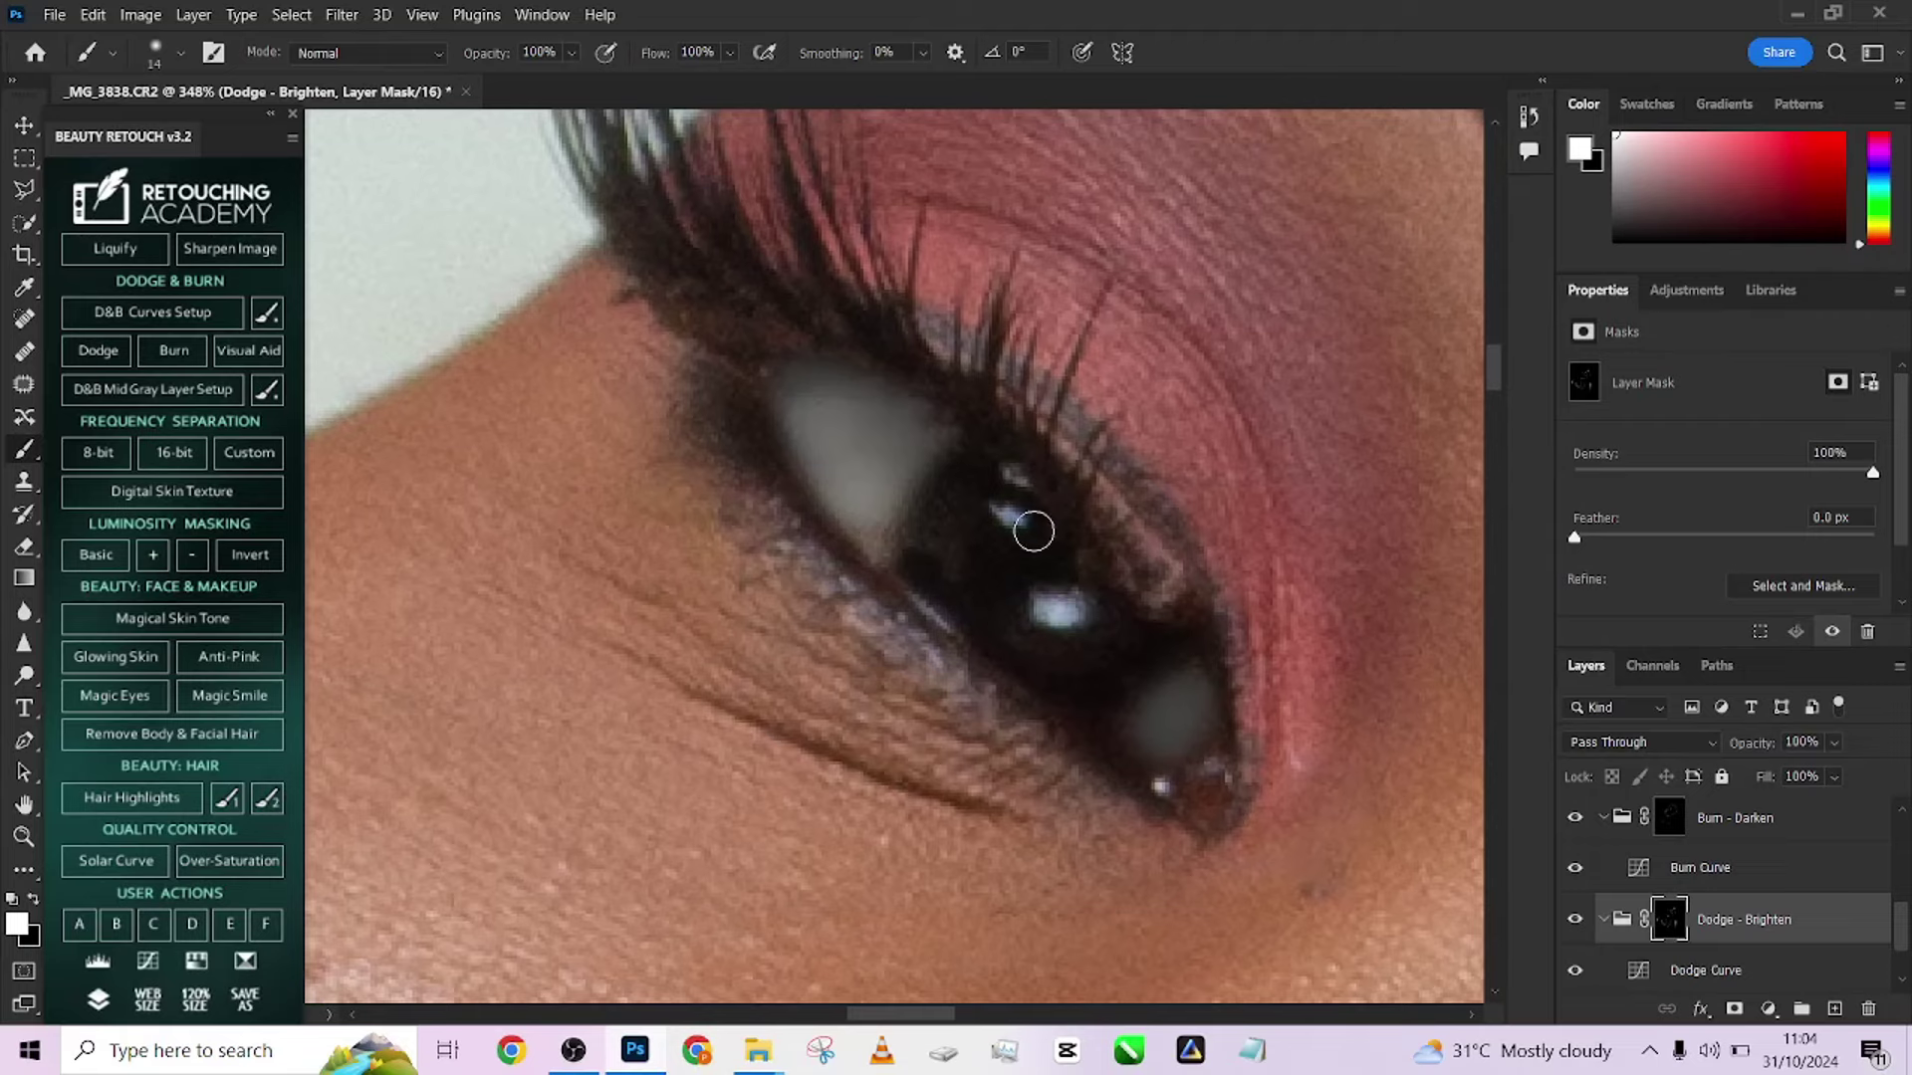
pyautogui.scroll(-10, 1007, 483)
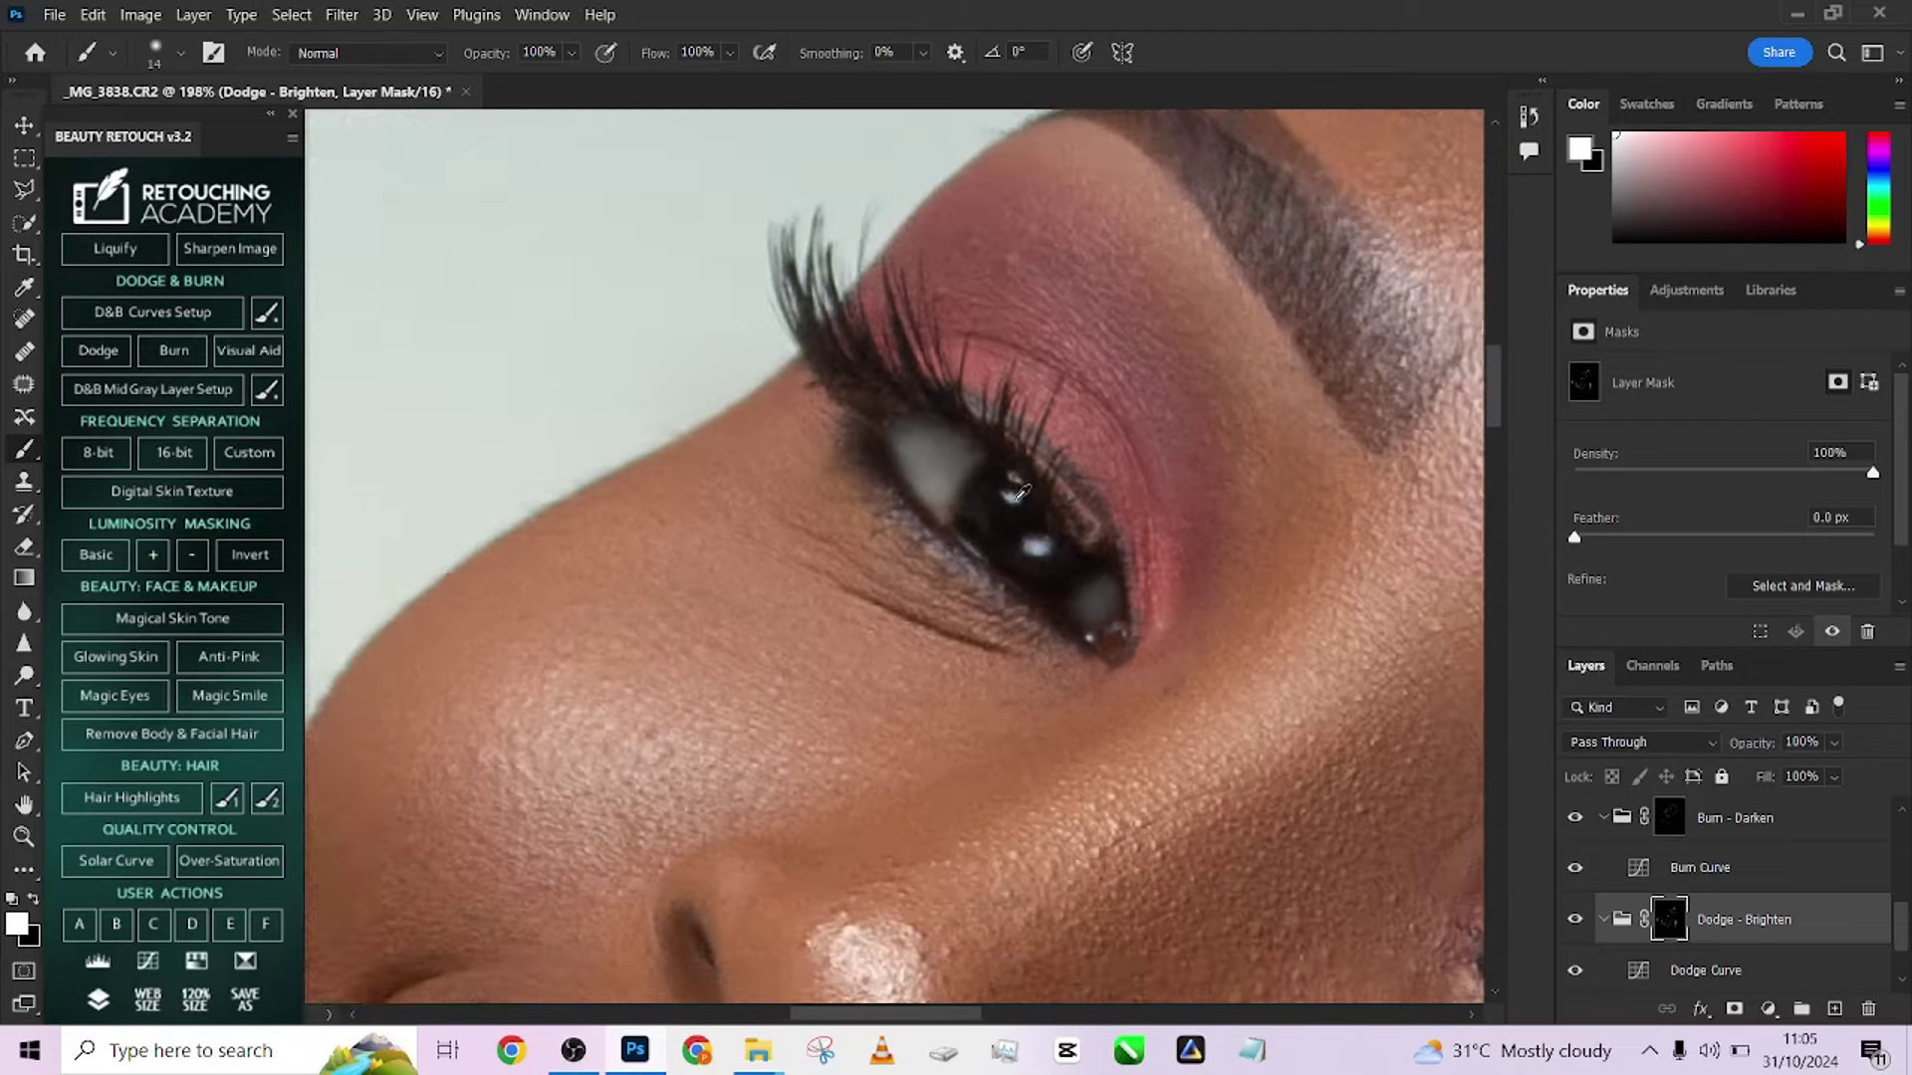
pyautogui.scroll(-6, 1048, 586)
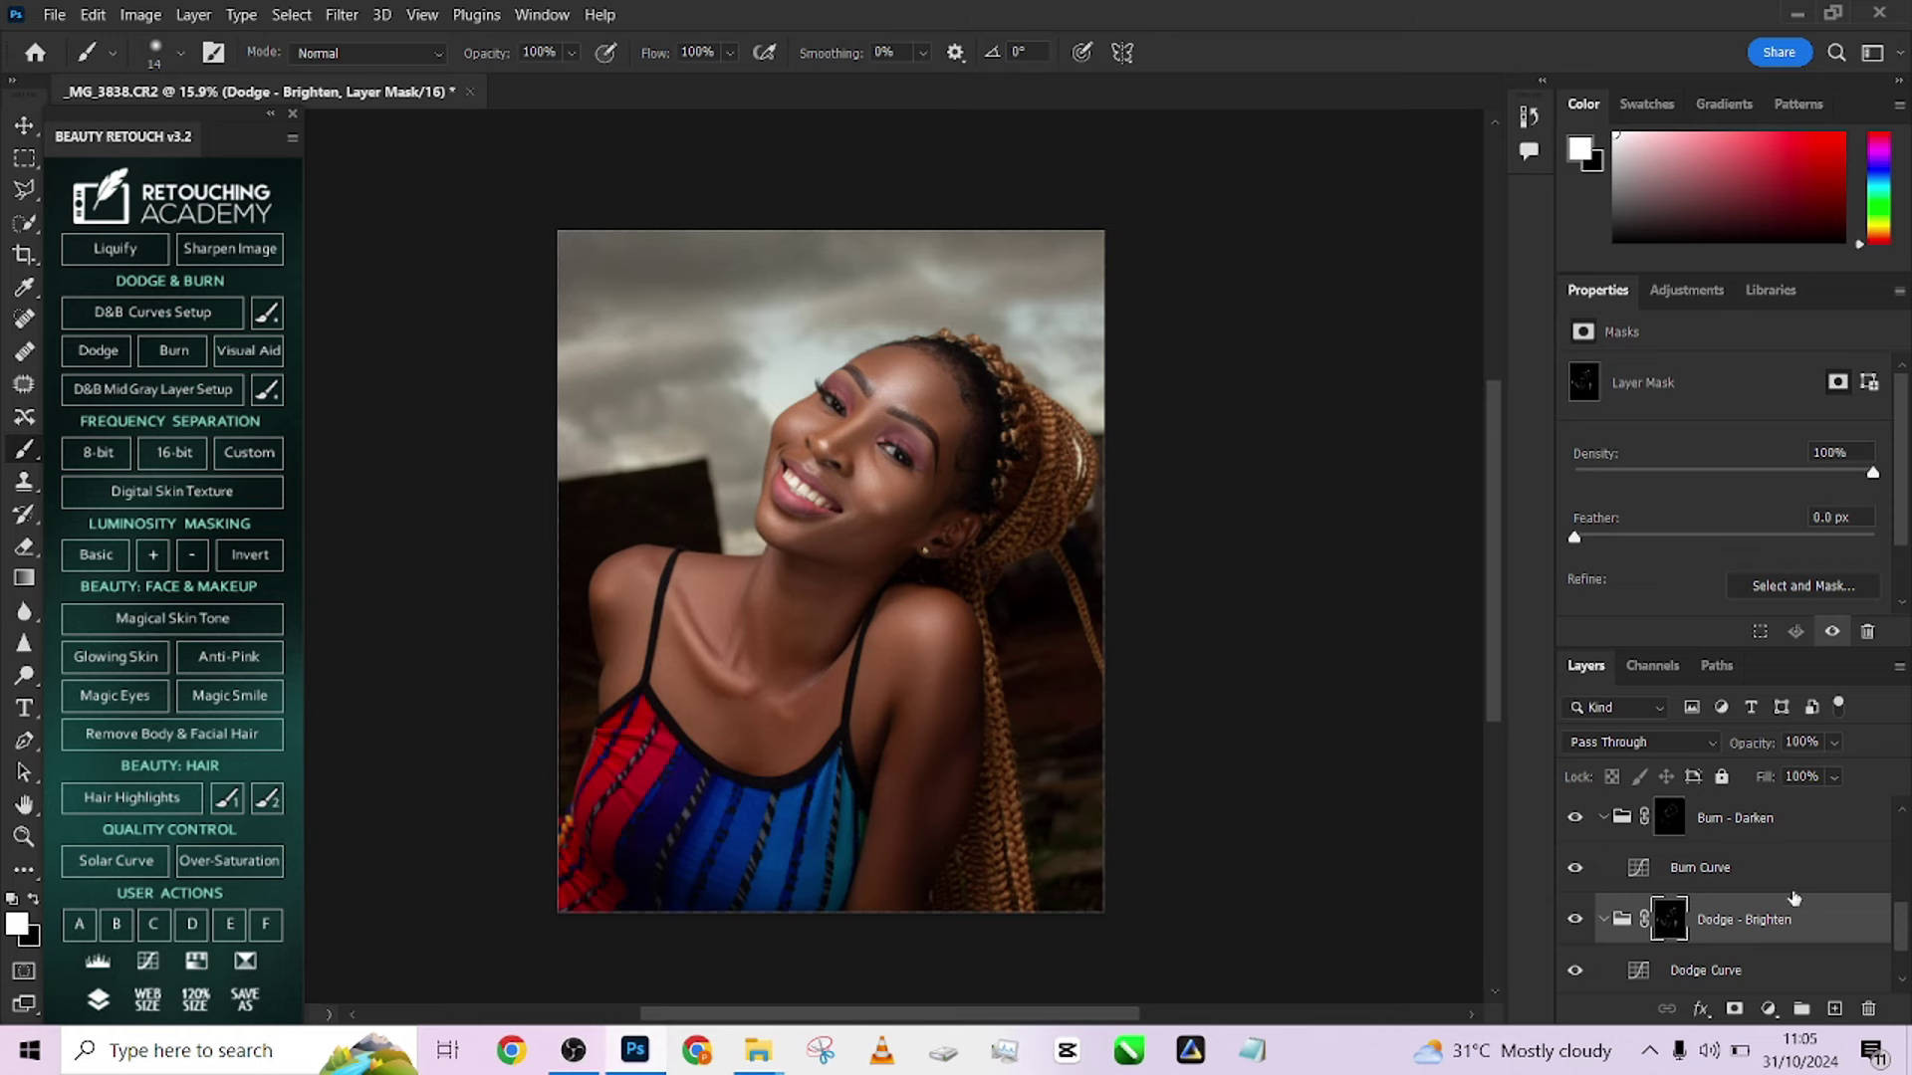
# Collapse the Magic Eyes | Enlighten group and run the Magic Smile action with that group selected
pyautogui.scroll(5, 1792, 898)
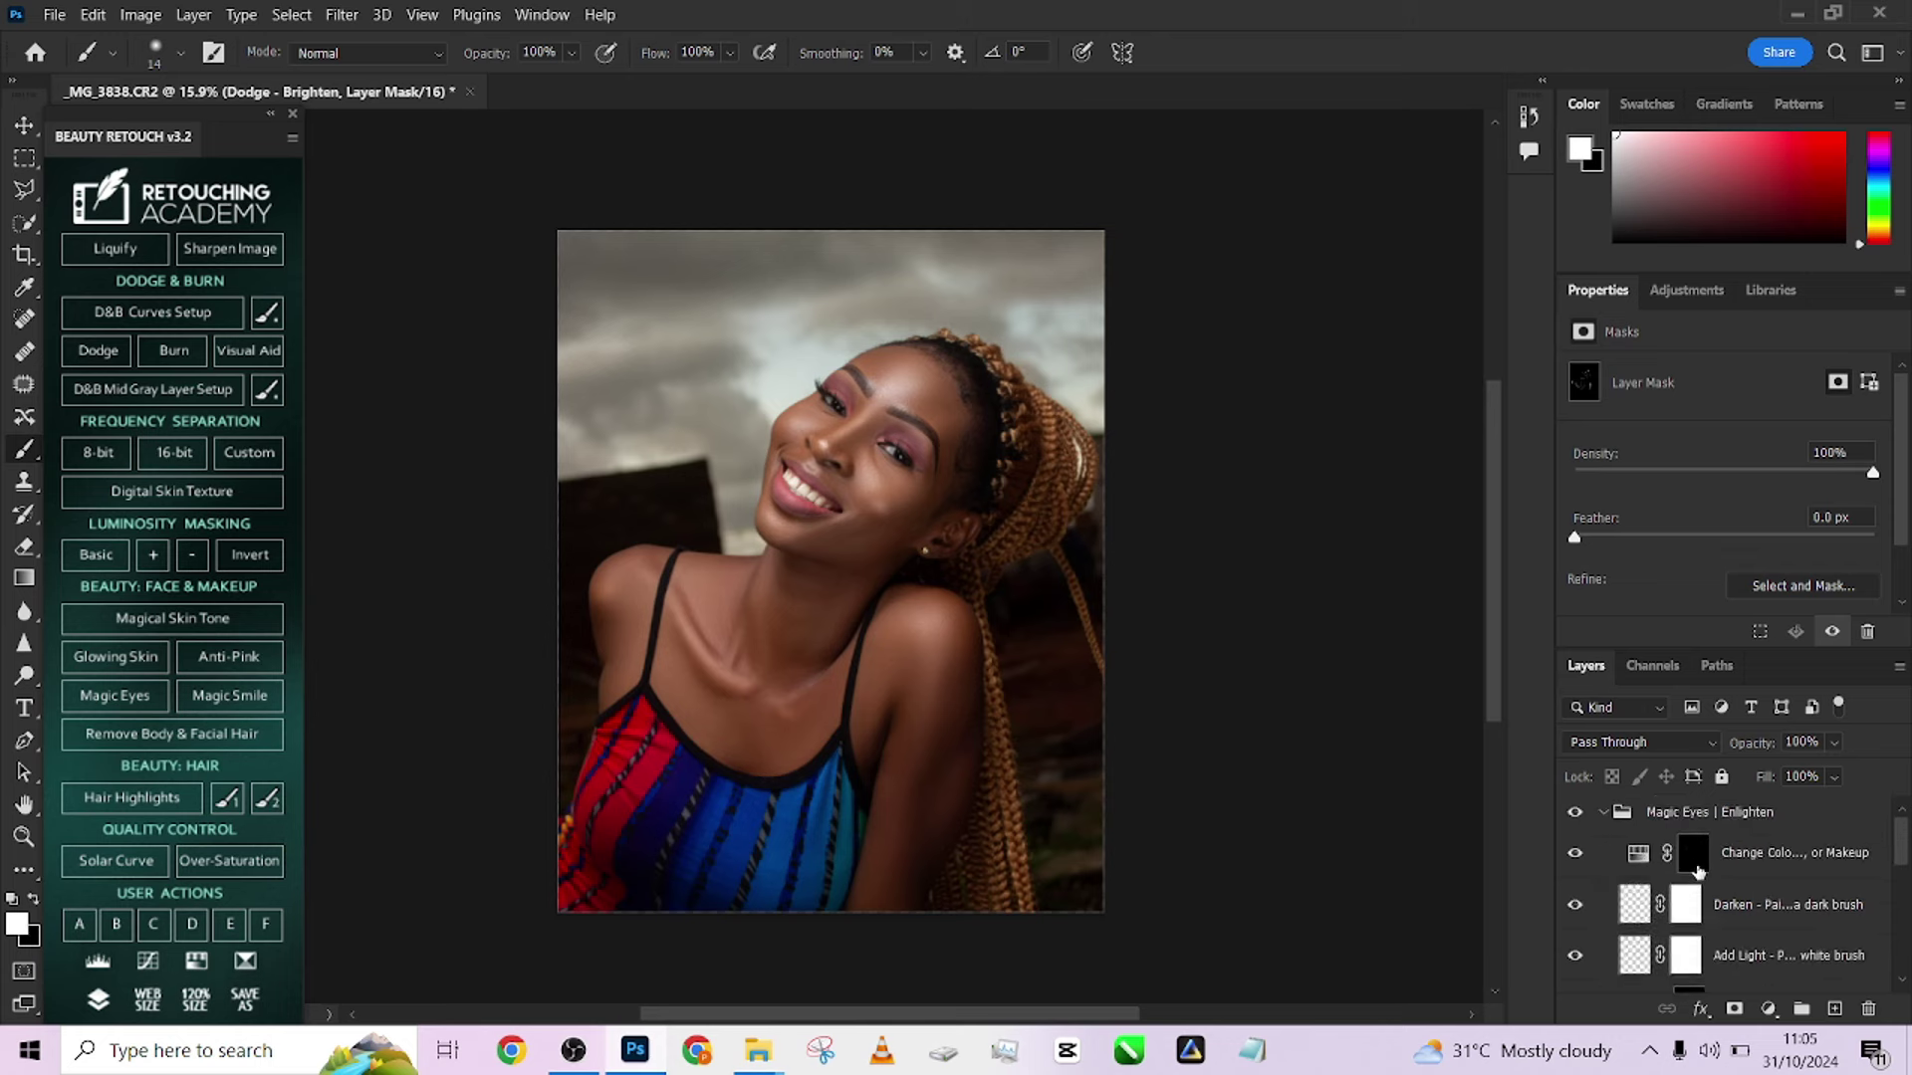
pyautogui.click(1602, 814)
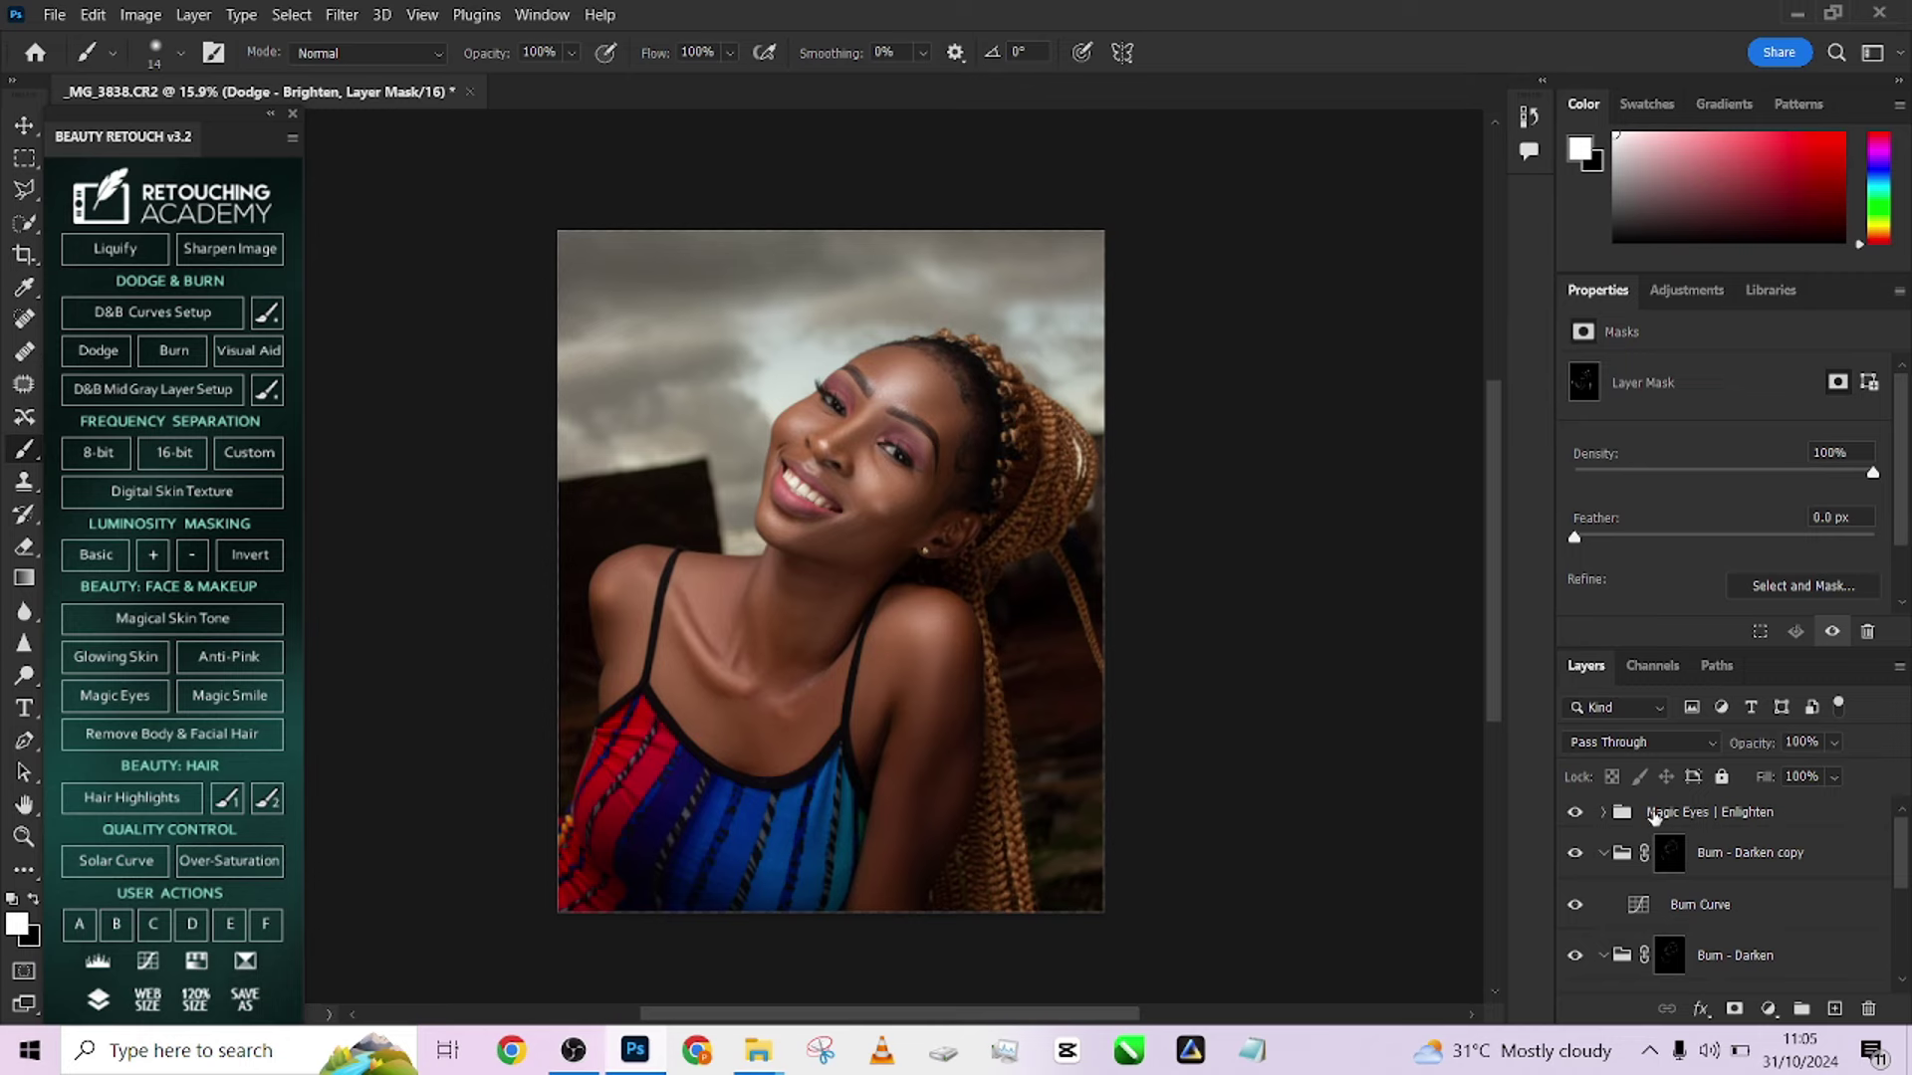
pyautogui.click(1789, 822)
pyautogui.scroll(5, 956, 568)
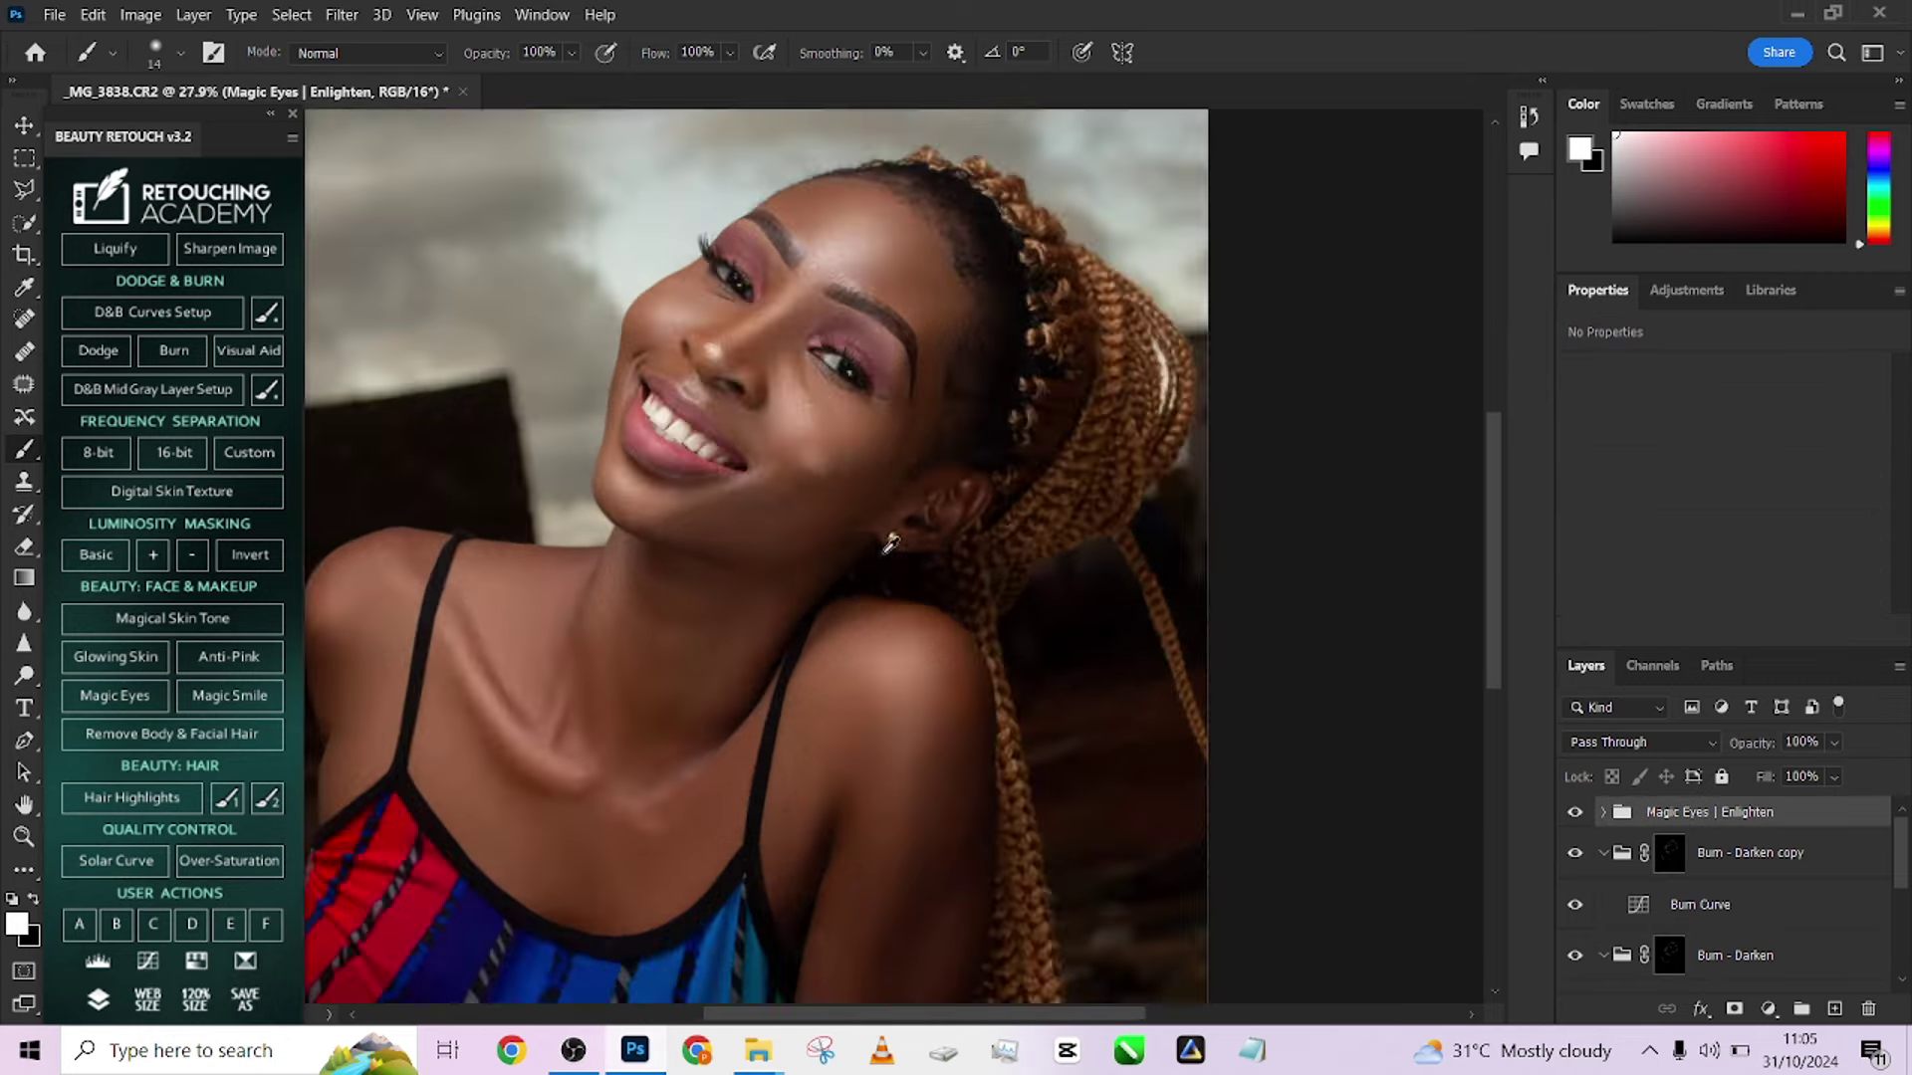
pyautogui.moveTo(761, 521); pyautogui.dragTo(923, 646)
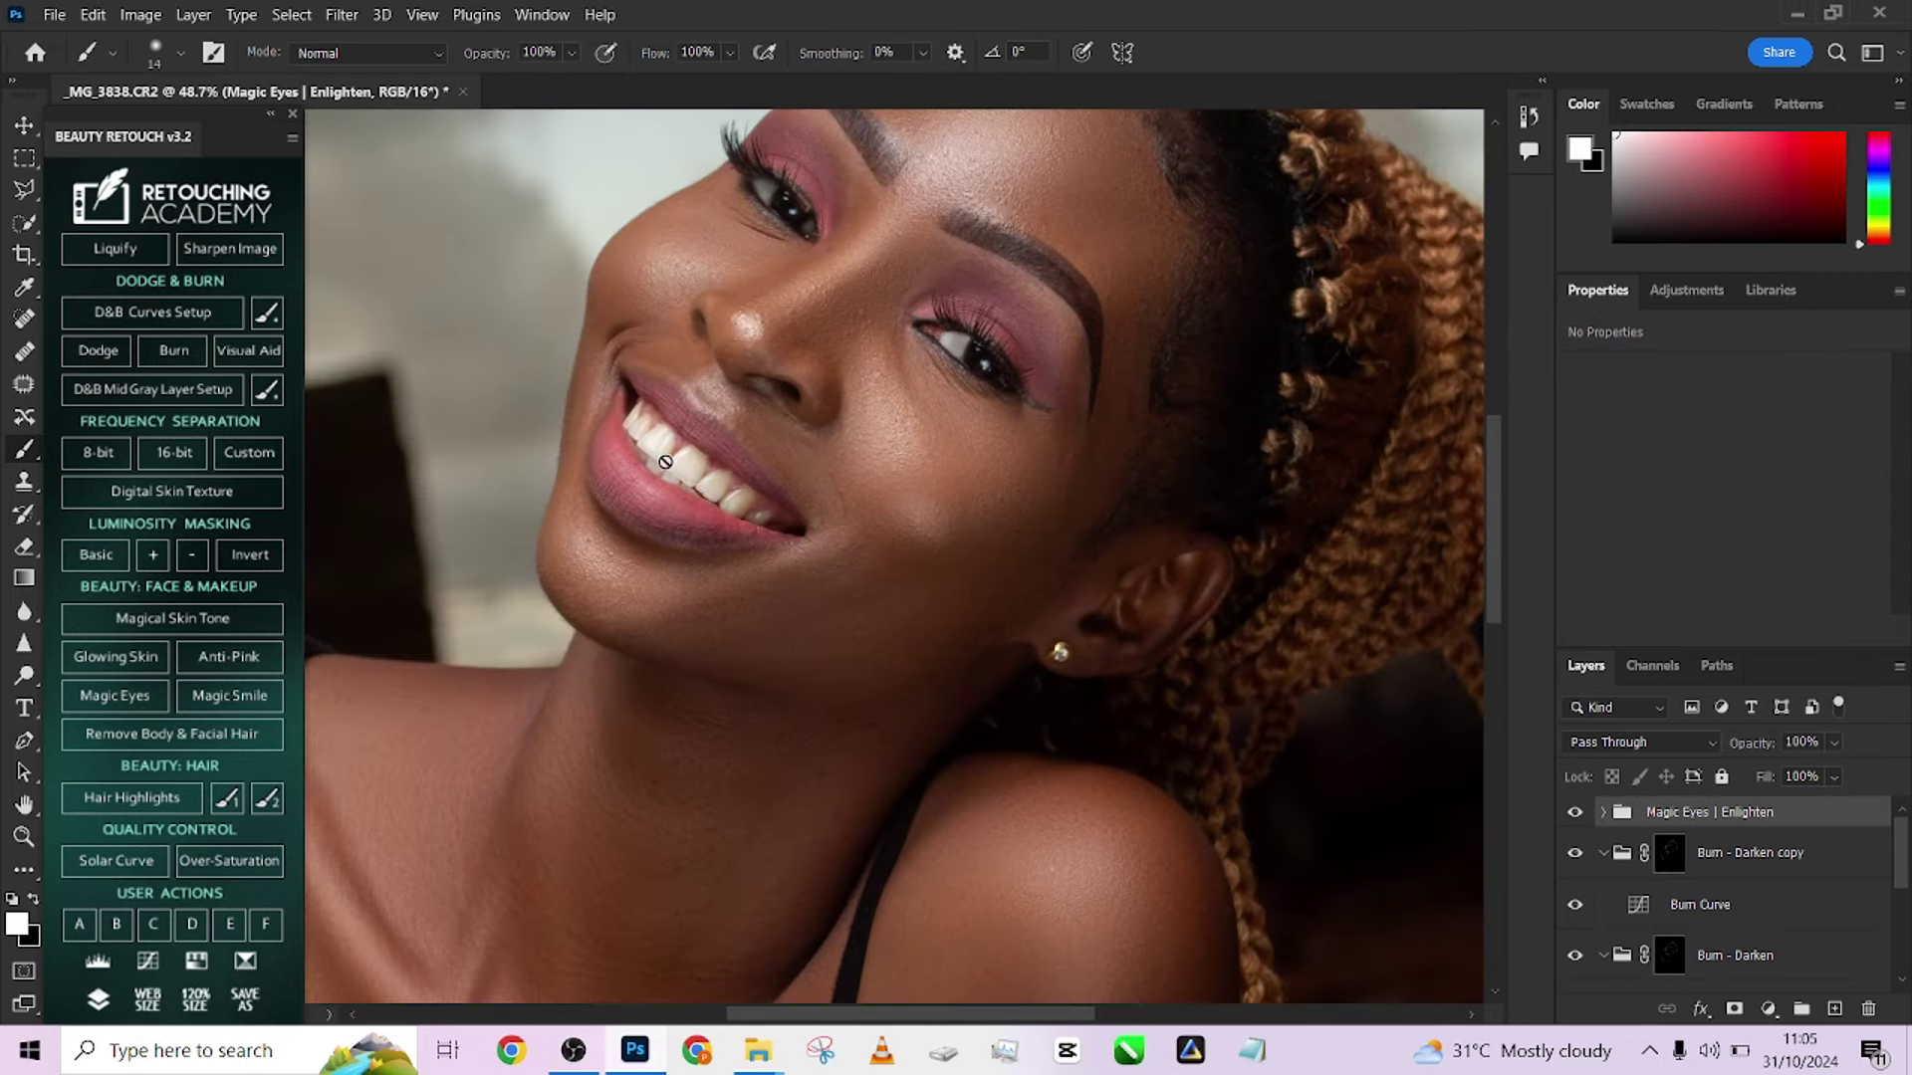
pyautogui.click(221, 702)
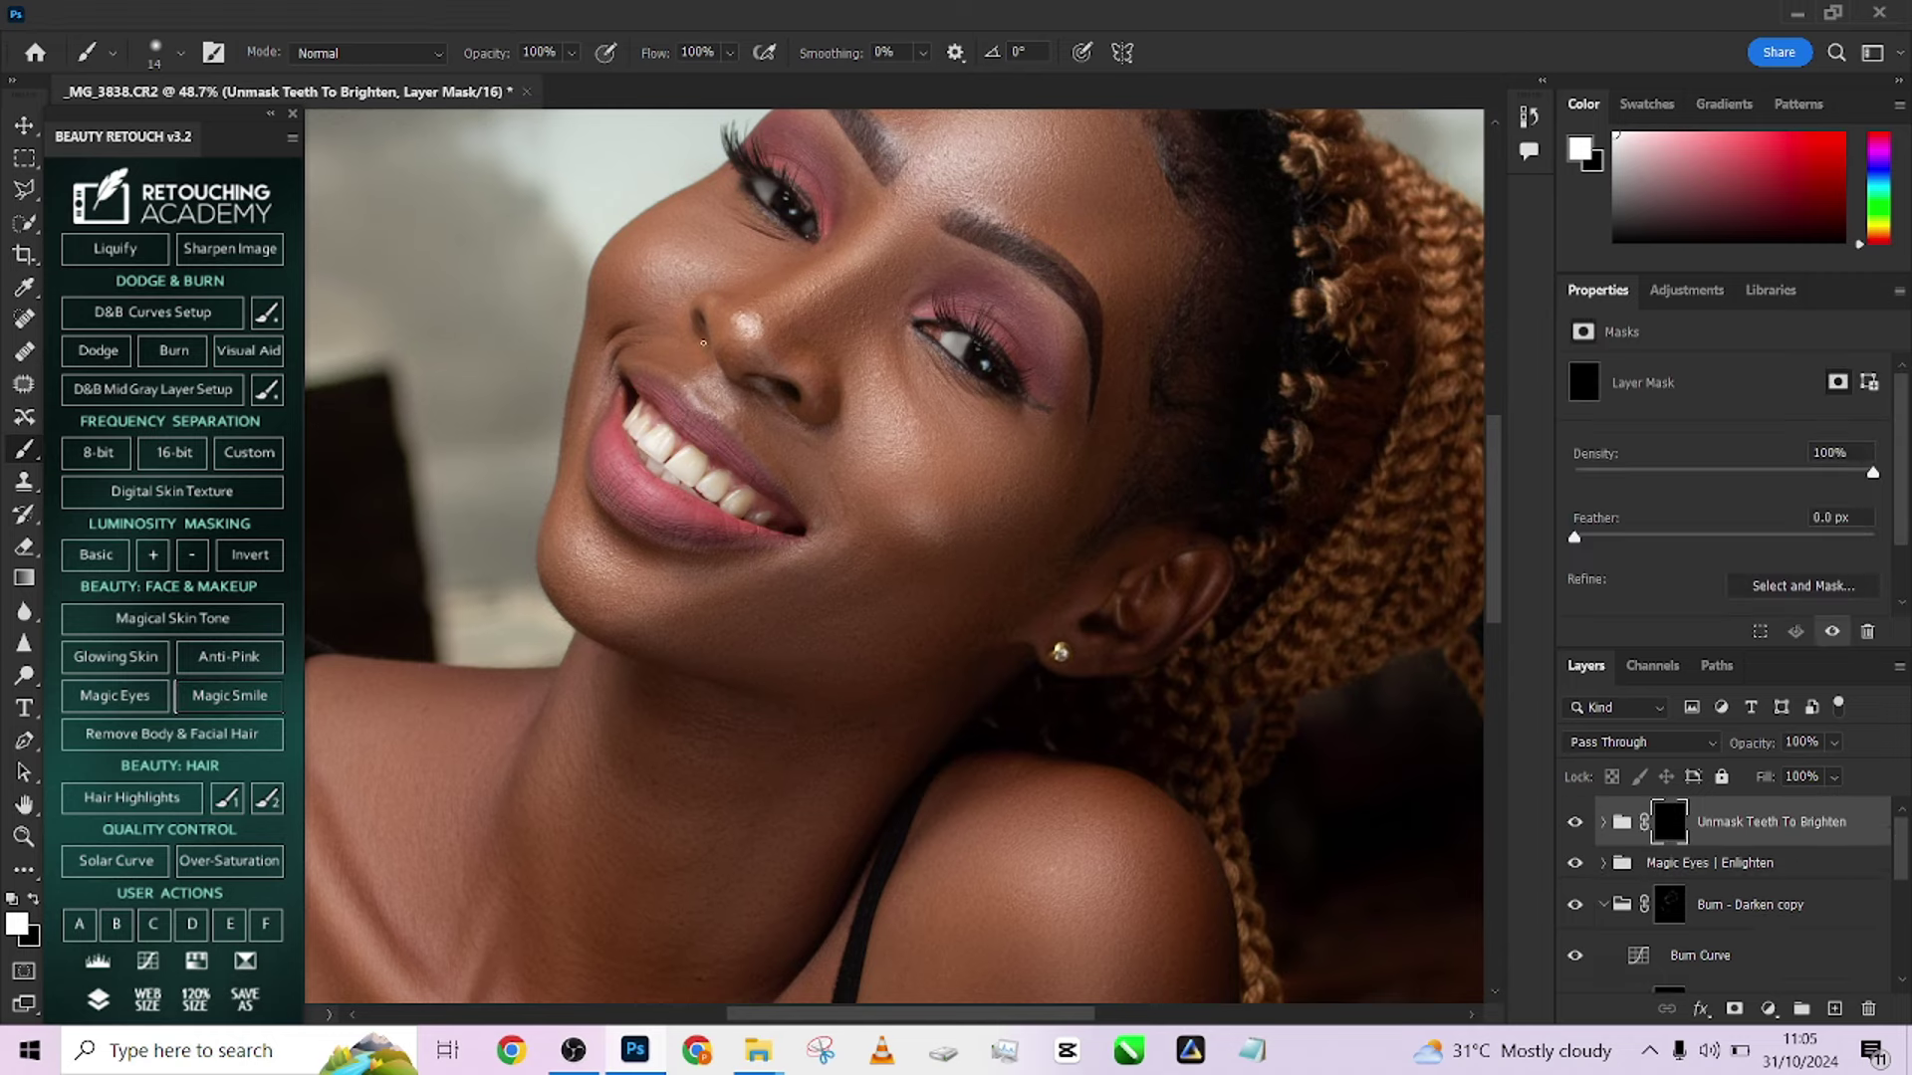
# Paint over the teeth on the Unmask Teeth To Brighten mask with a 57 px white brush
pyautogui.scroll(4, 685, 438)
pyautogui.moveTo(678, 456); pyautogui.dragTo(721, 456)
pyautogui.moveTo(607, 398)
pyautogui.mouseDown()
pyautogui.moveTo(695, 498)
pyautogui.moveTo(678, 489)
pyautogui.moveTo(872, 588)
pyautogui.mouseUp()
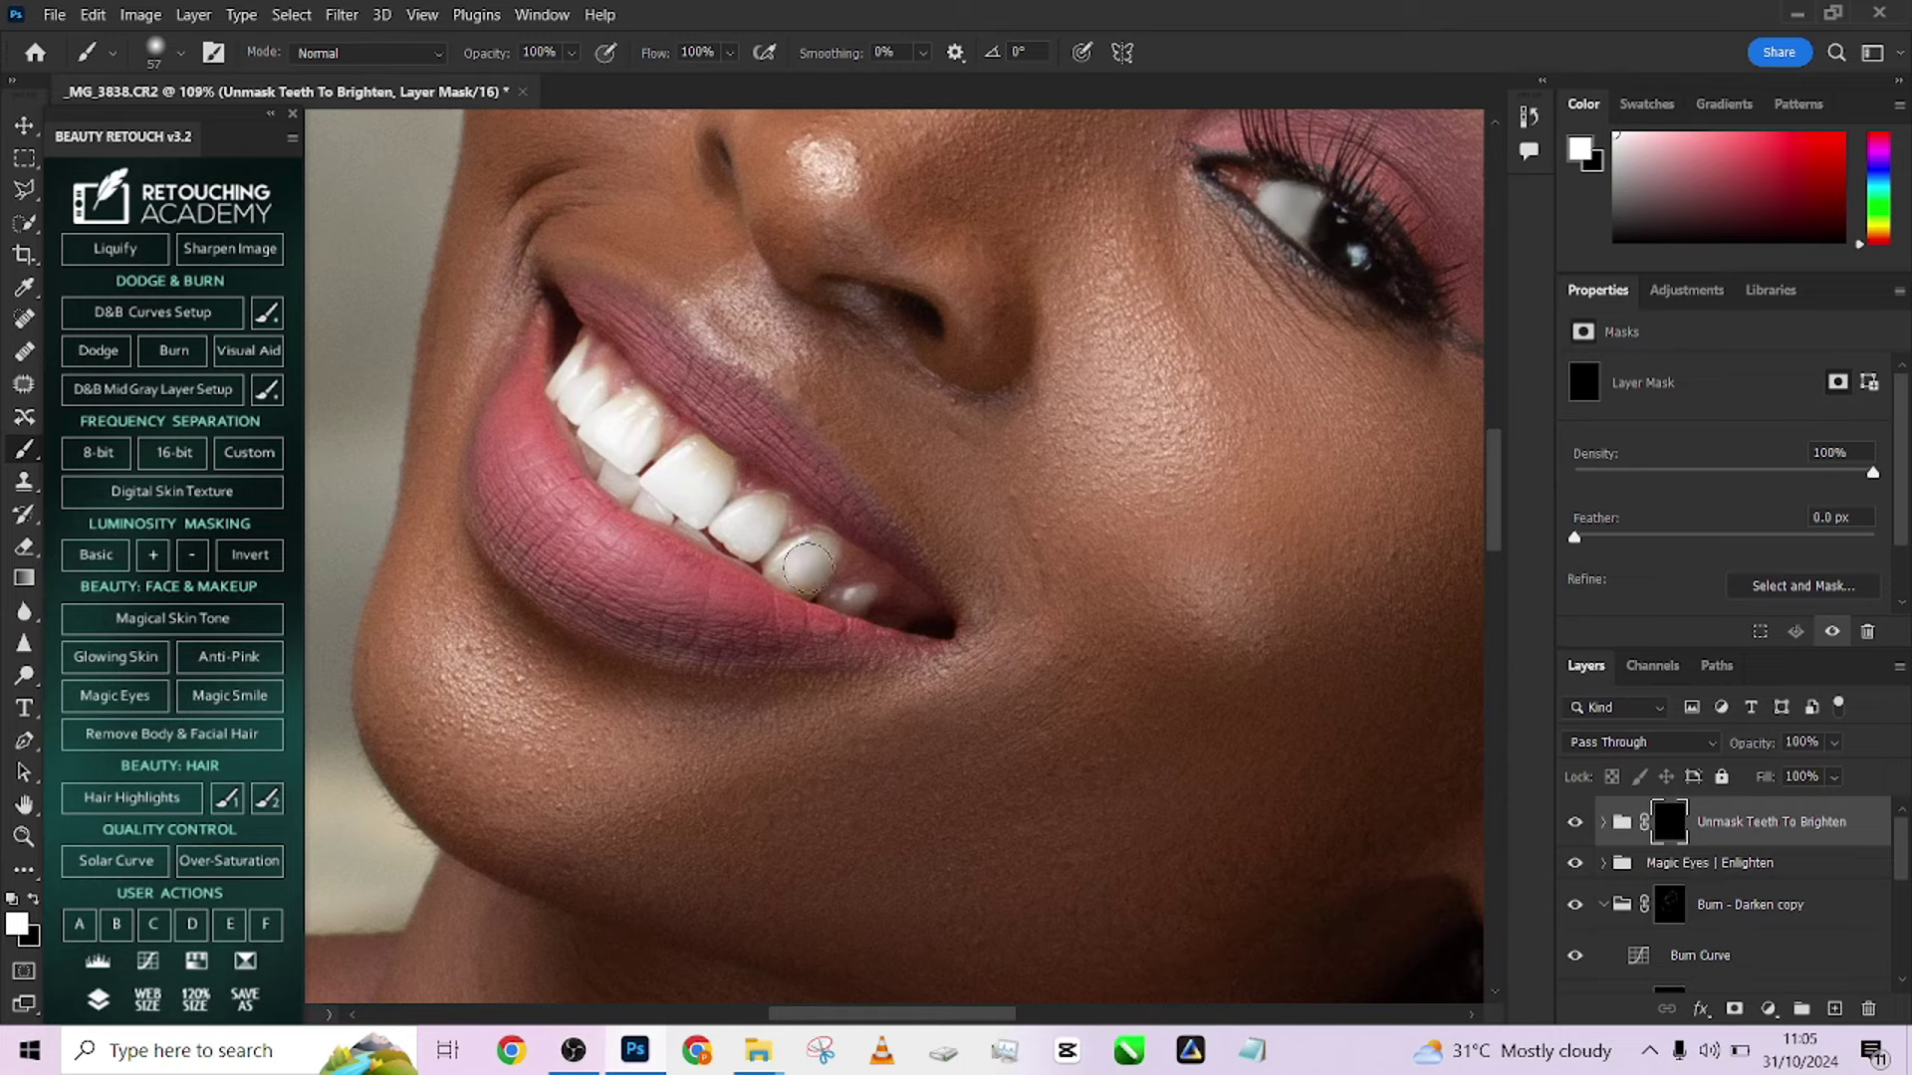
pyautogui.moveTo(724, 530)
pyautogui.mouseDown()
pyautogui.moveTo(600, 438)
pyautogui.moveTo(577, 371)
pyautogui.moveTo(725, 506)
pyautogui.moveTo(856, 582)
pyautogui.mouseUp()
# Lower the Unmask Teeth To Brighten group's opacity to 65% and stamp all visible layers into a new layer above it
pyautogui.scroll(-8, 854, 581)
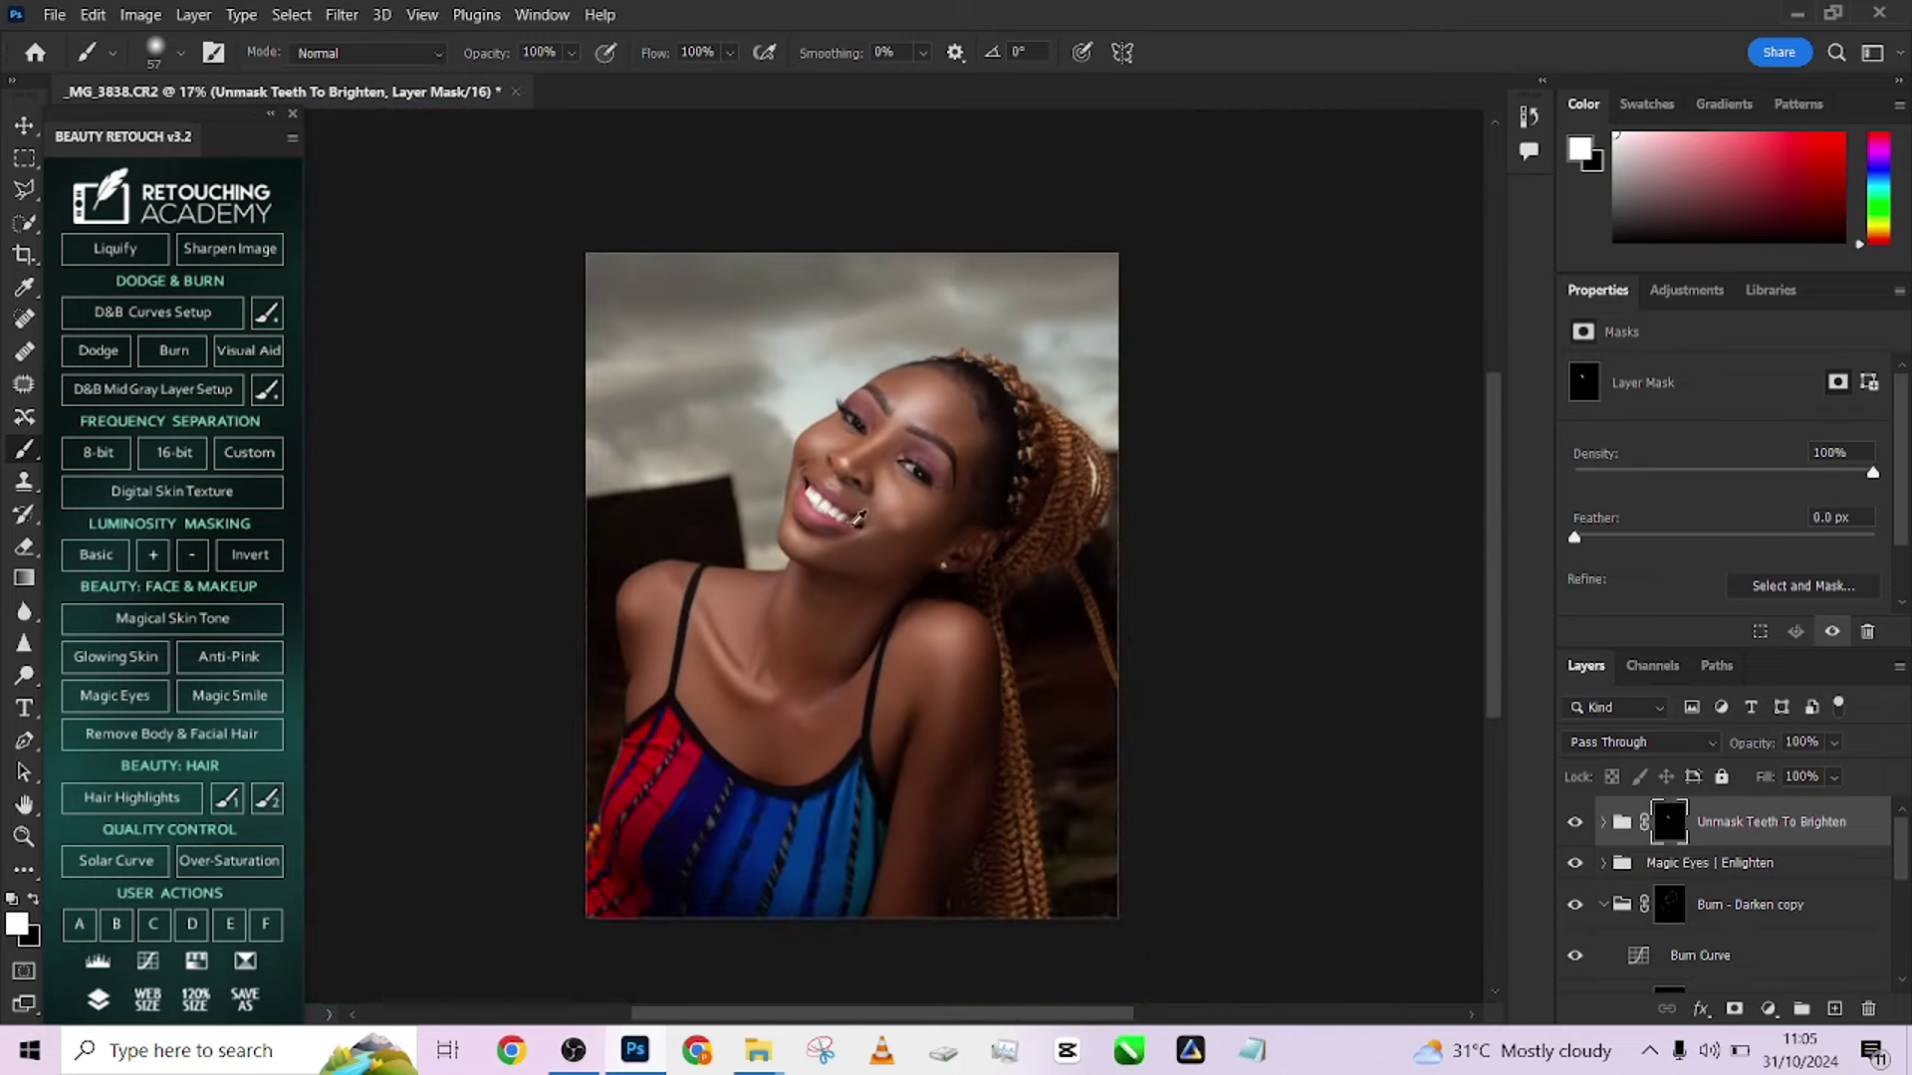
pyautogui.moveTo(1834, 742); pyautogui.dragTo(1822, 777)
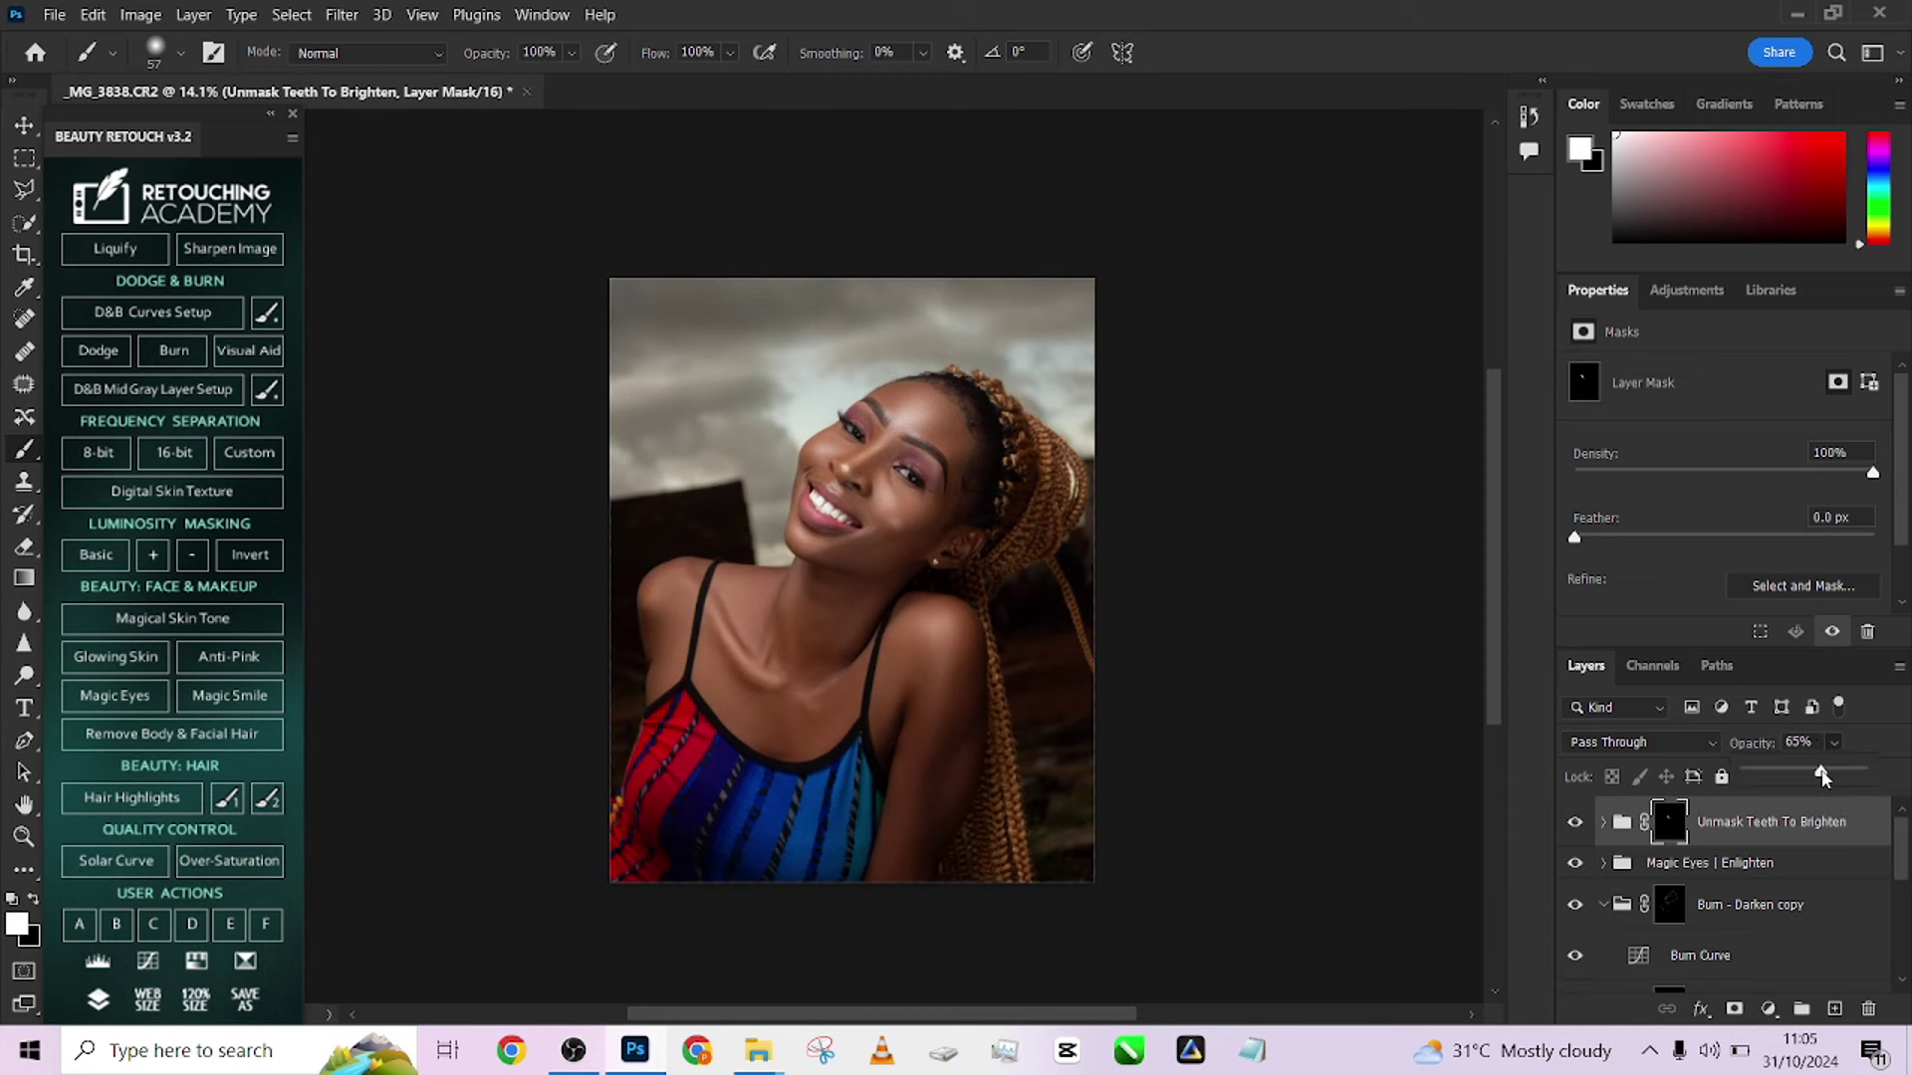
pyautogui.click(1855, 827)
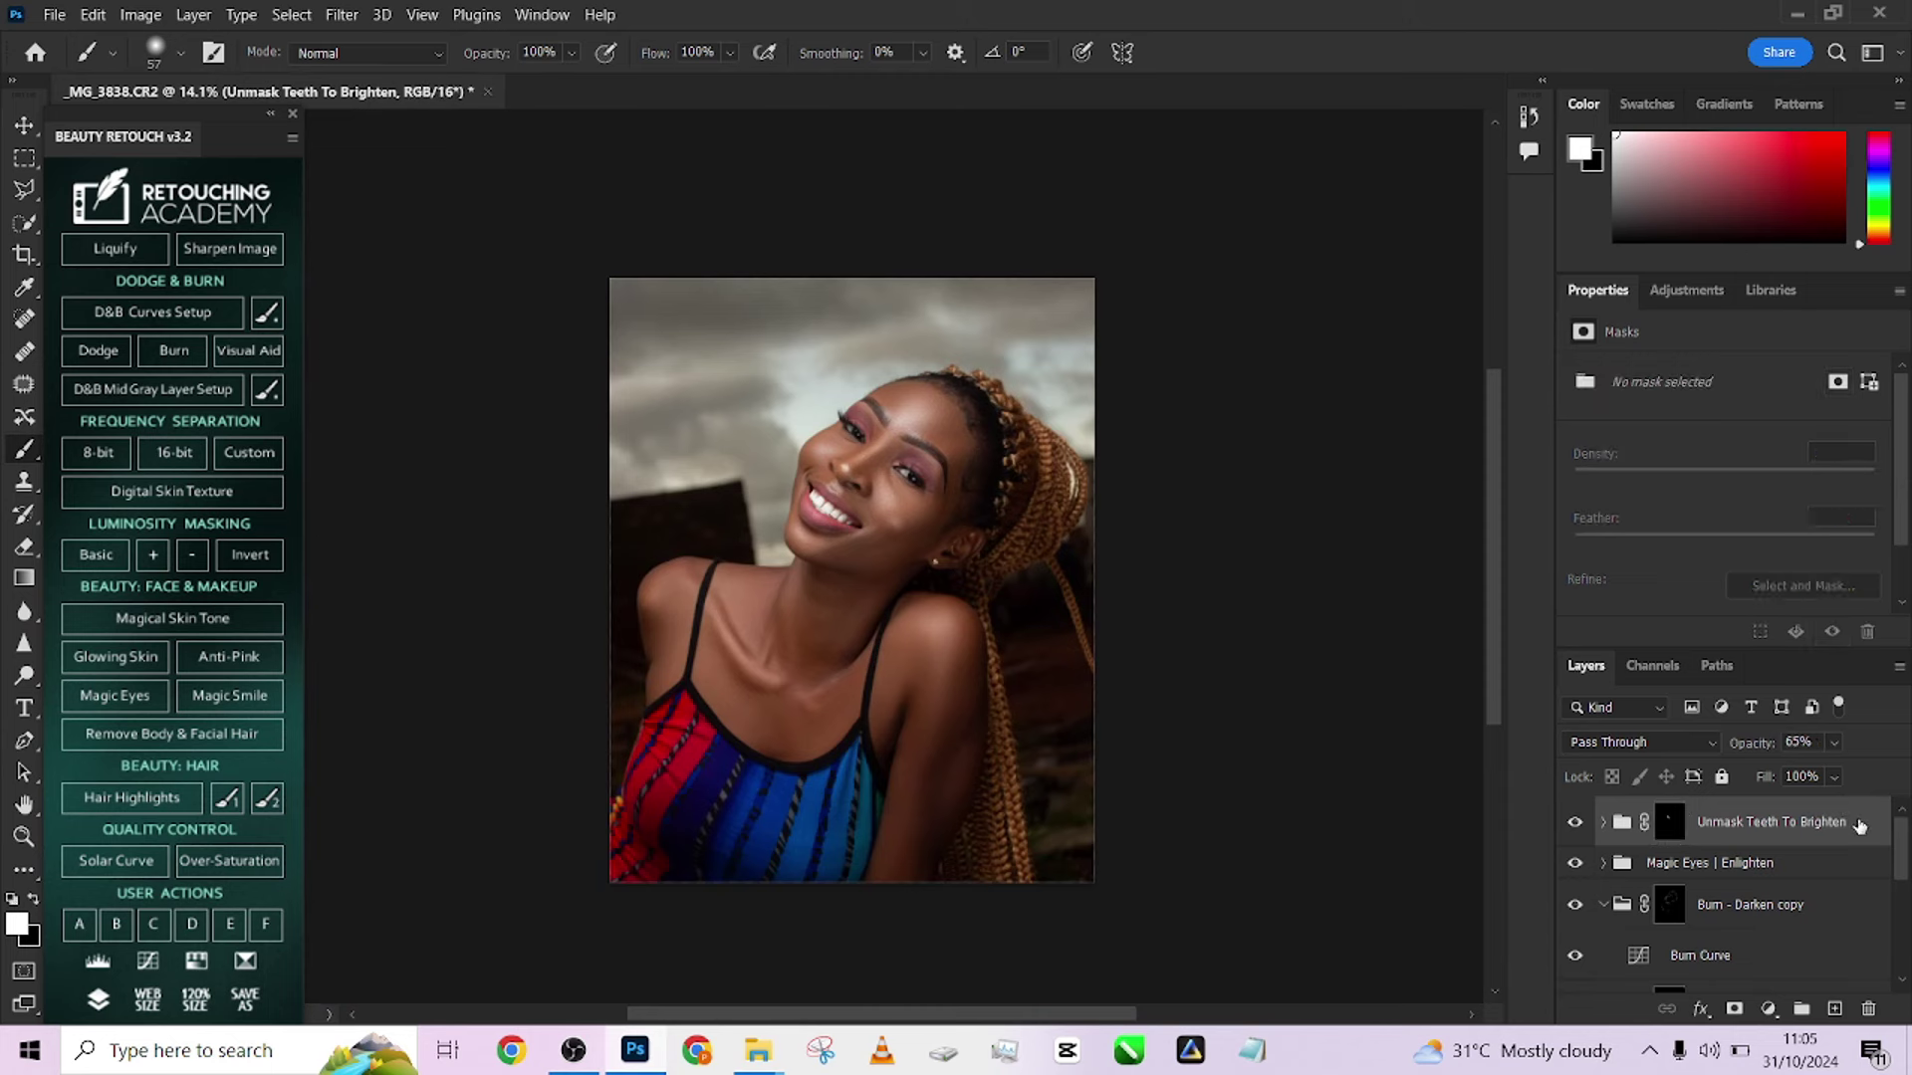
pyautogui.hotkey('ctrl', 'shift', 'alt', 'e')
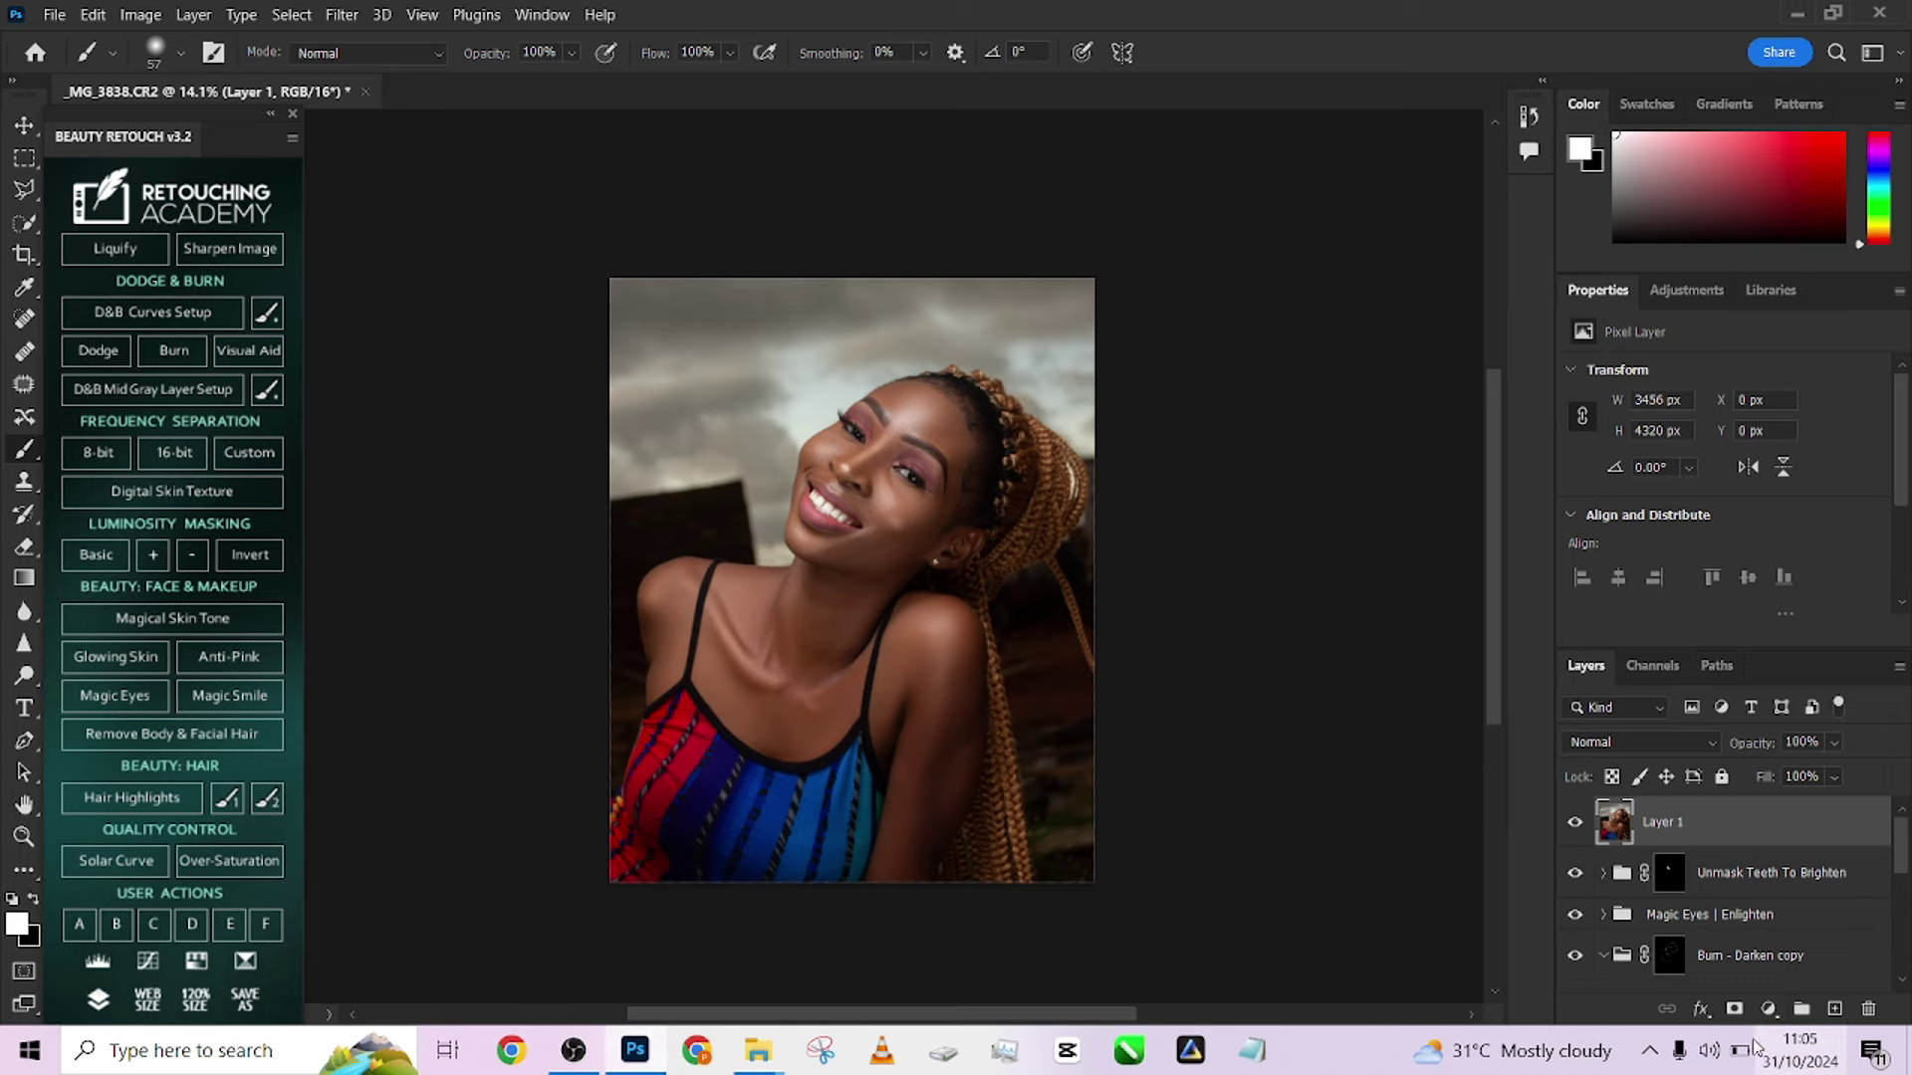
# Add a Hue/Saturation adjustment layer, target the Reds by sampling the shoulder skin, and set their saturation to -17
pyautogui.click(1768, 1009)
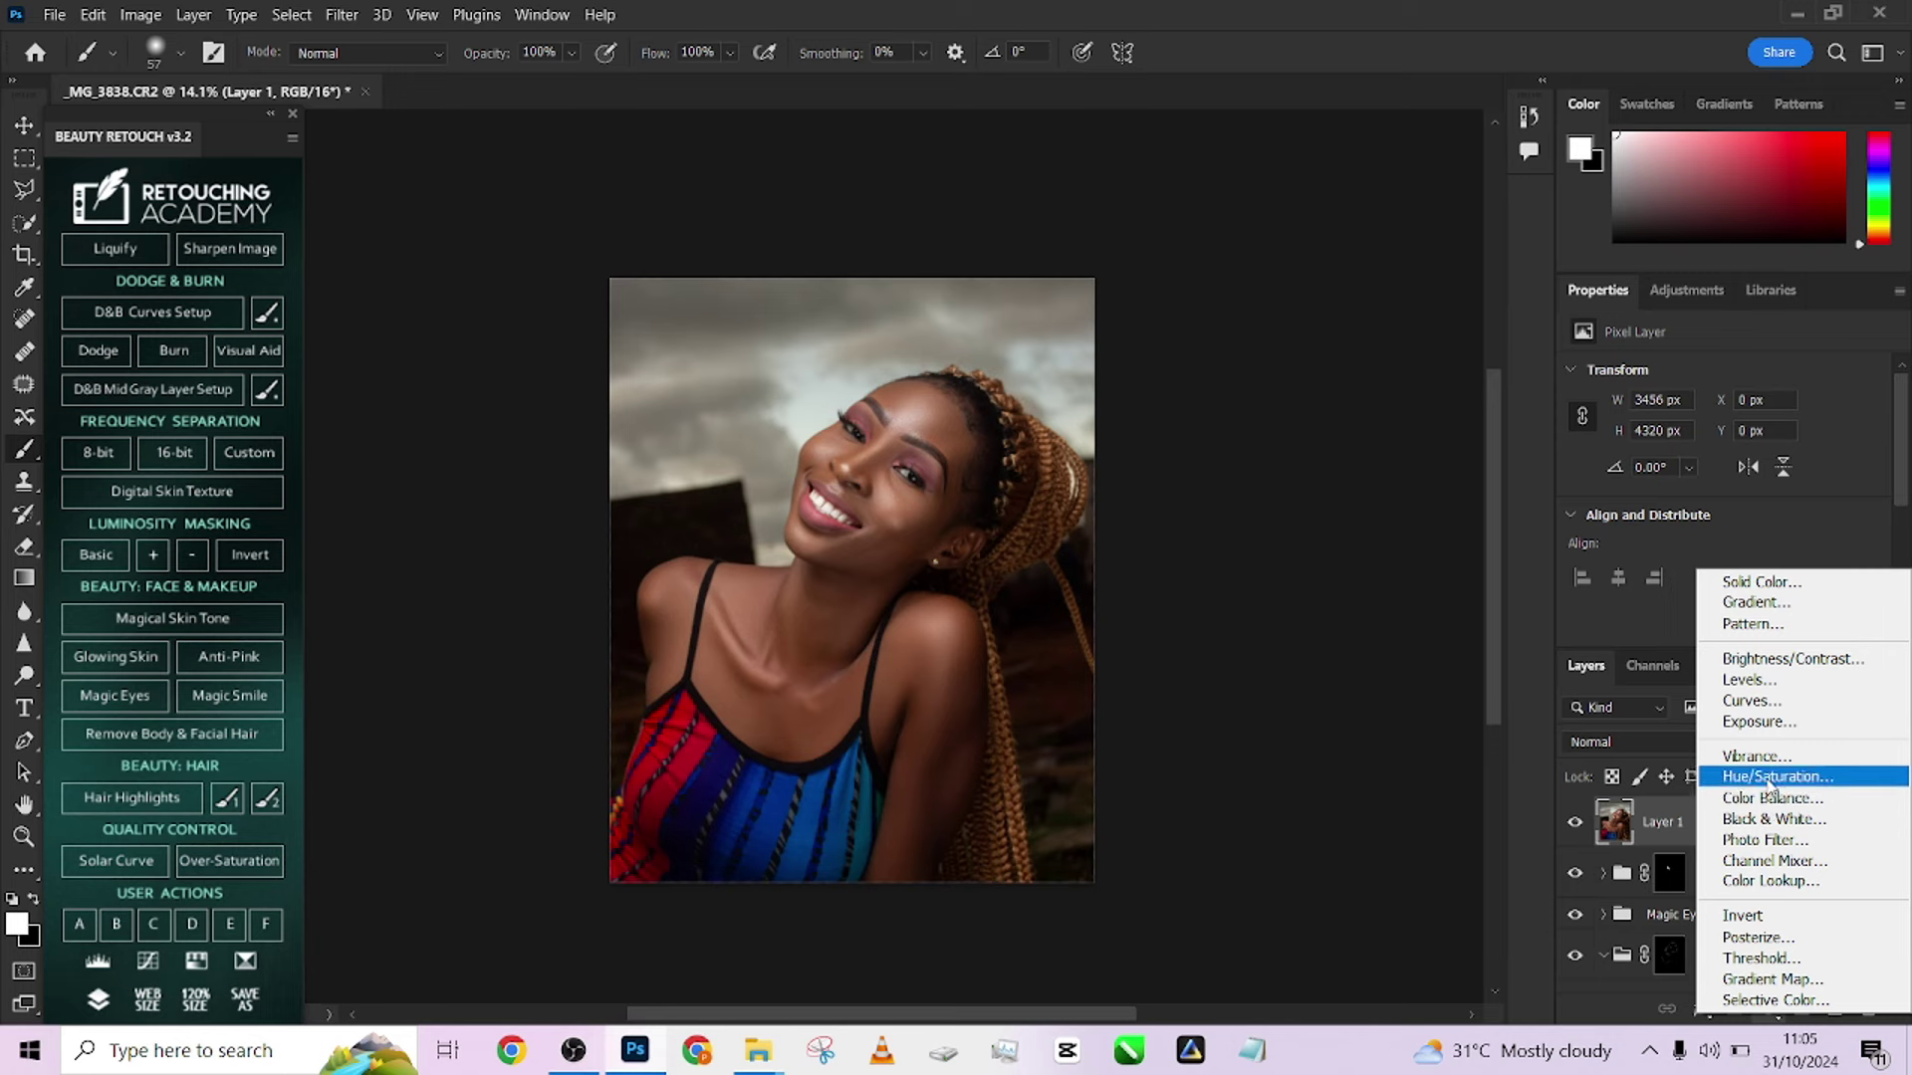
pyautogui.click(1777, 777)
pyautogui.click(1591, 406)
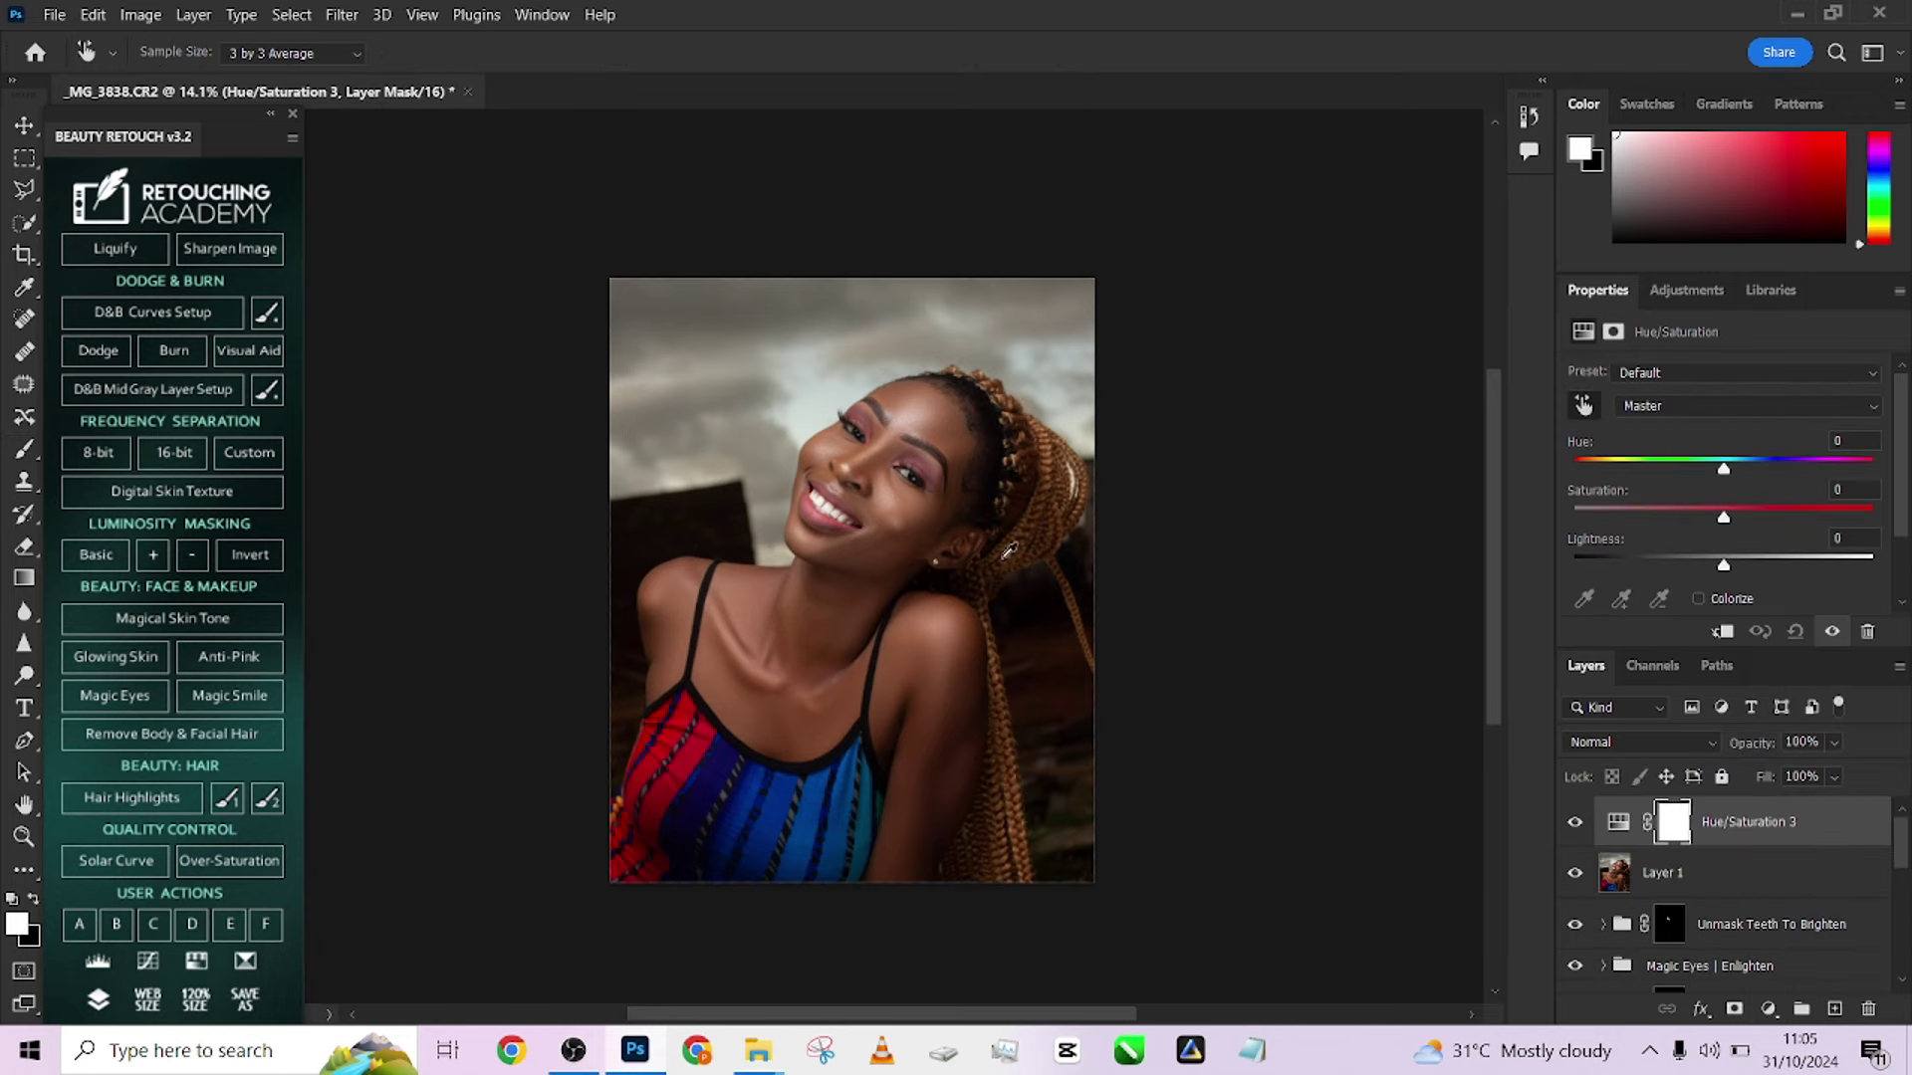
pyautogui.click(961, 632)
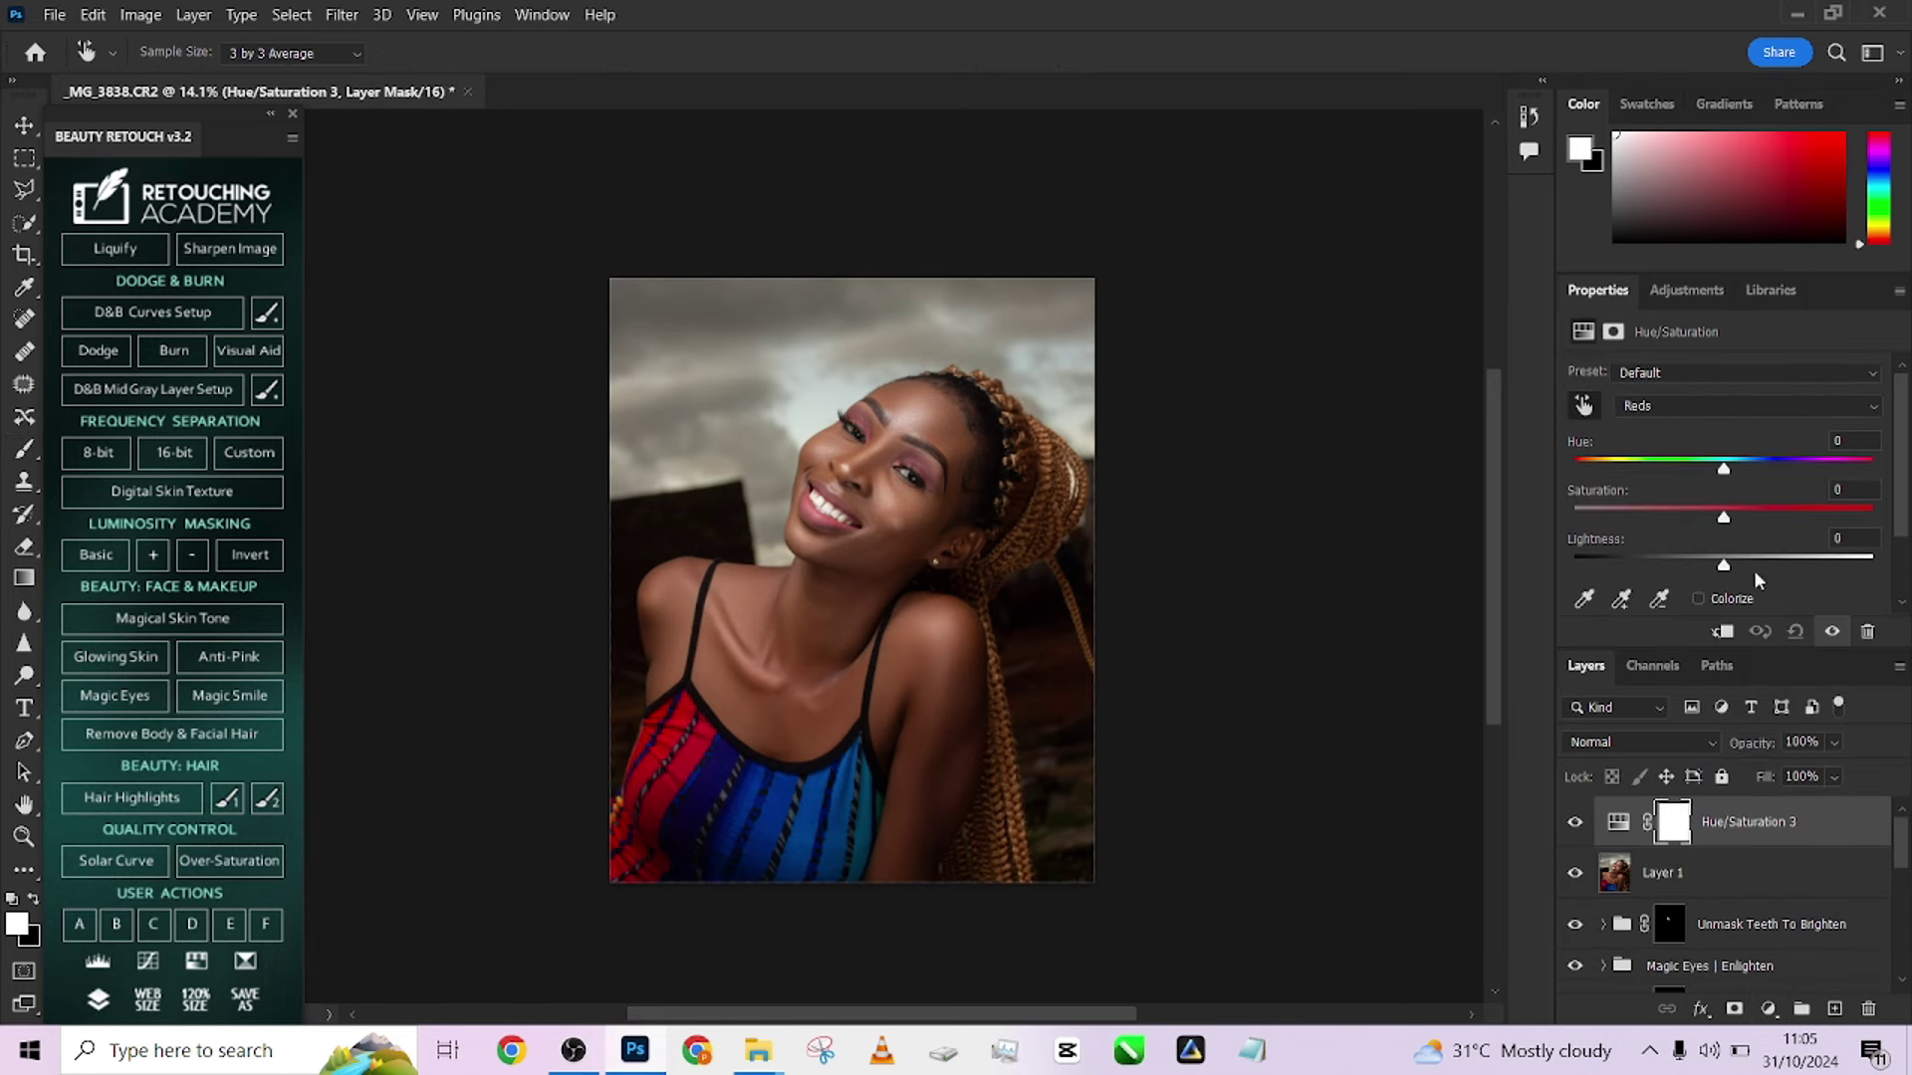
pyautogui.click(1706, 514)
# Add a Solid Color fill layer in the brown skin tone 725542
pyautogui.click(1769, 1010)
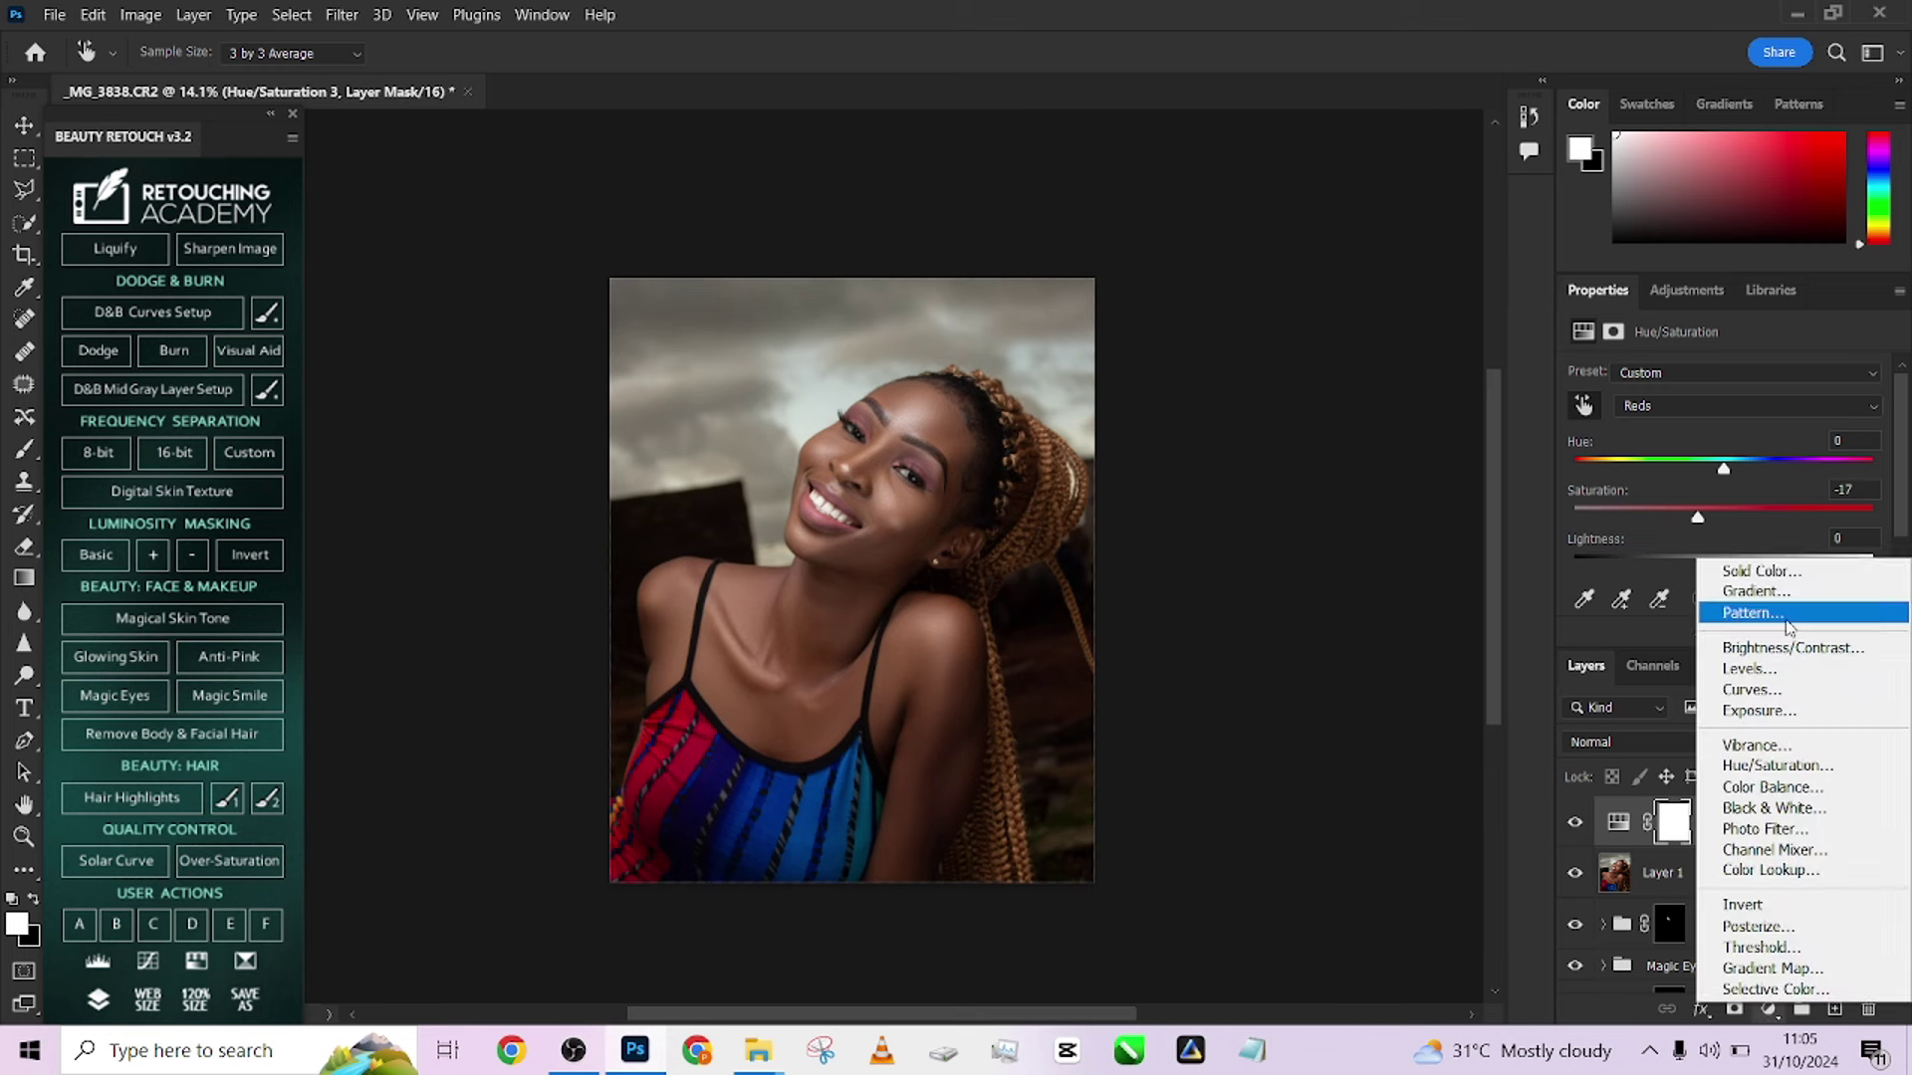
pyautogui.click(1769, 571)
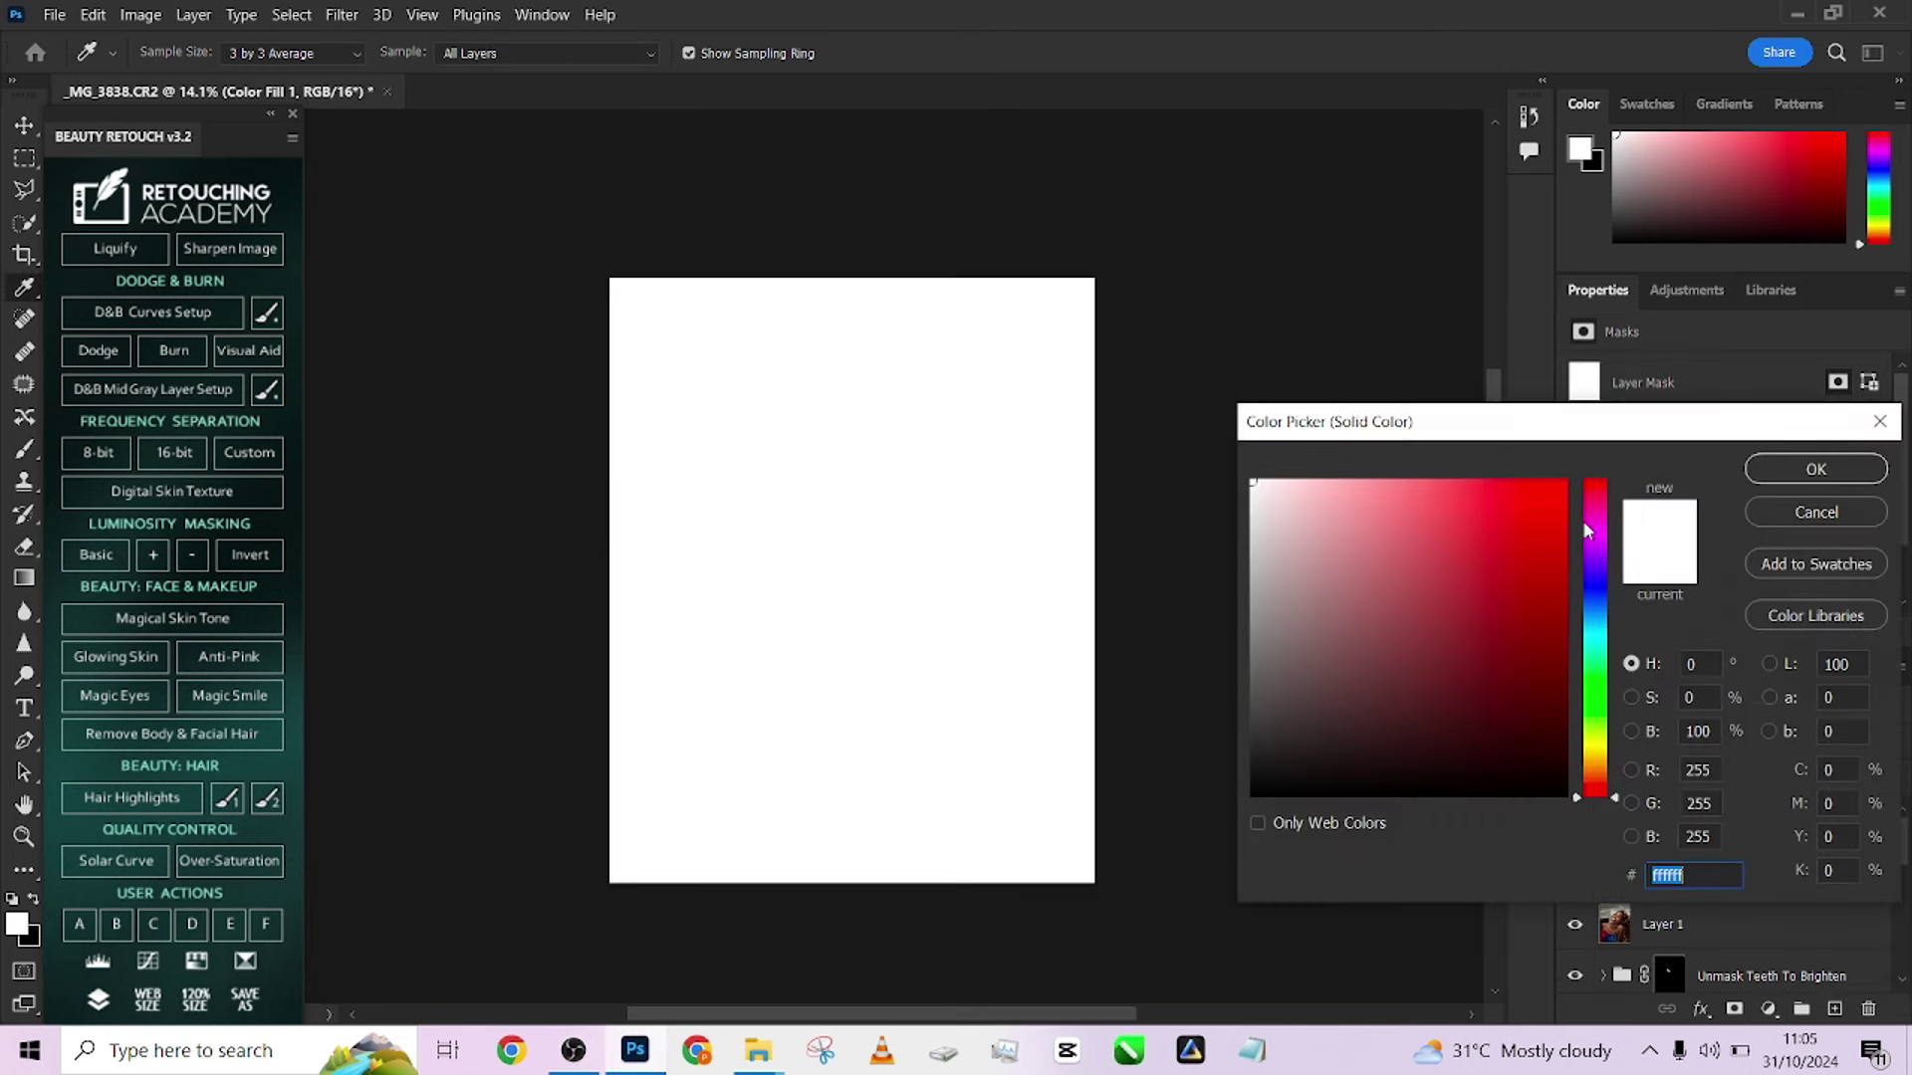
pyautogui.moveTo(1617, 802); pyautogui.dragTo(1619, 775)
pyautogui.moveTo(1520, 680)
pyautogui.mouseDown()
pyautogui.moveTo(1443, 631)
pyautogui.moveTo(1477, 636)
pyautogui.moveTo(1384, 655)
pyautogui.mouseUp()
pyautogui.click(1384, 654)
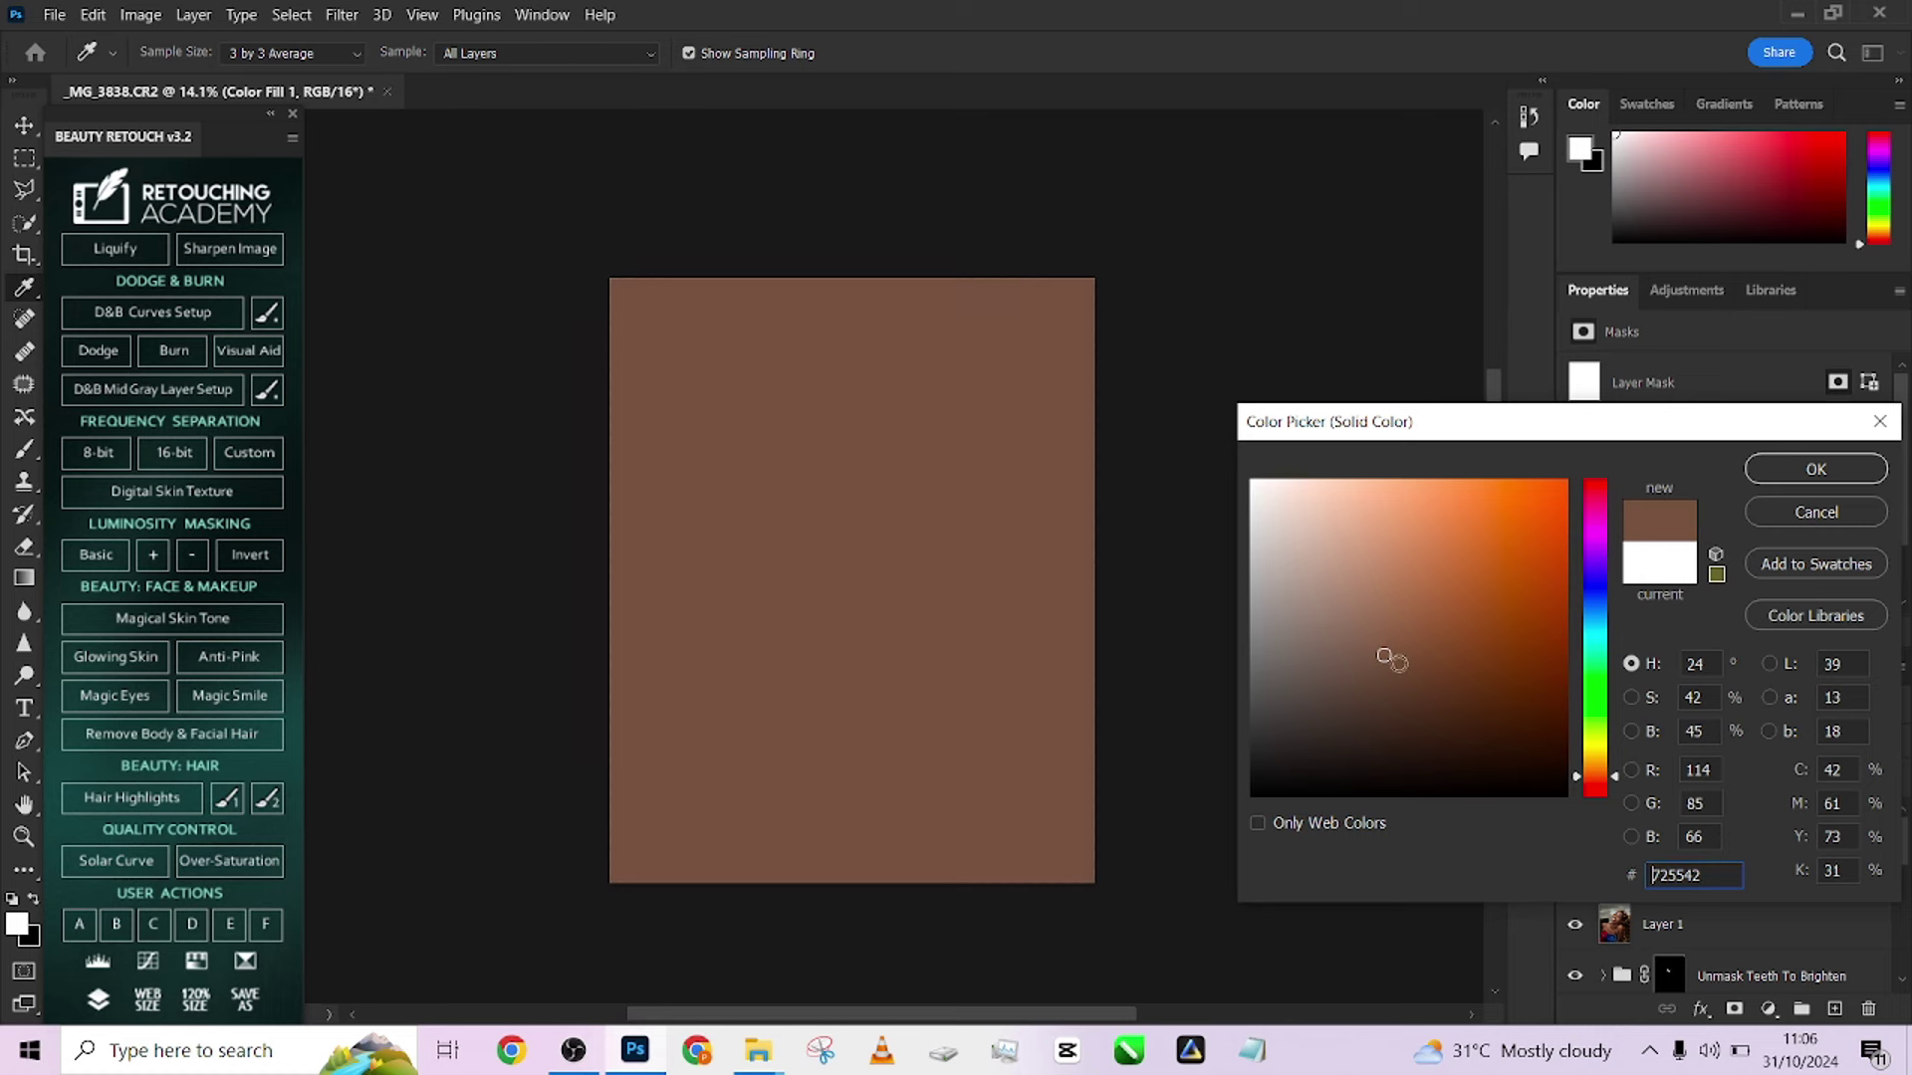
pyautogui.moveTo(1703, 877); pyautogui.dragTo(1503, 882)
pyautogui.click(1816, 469)
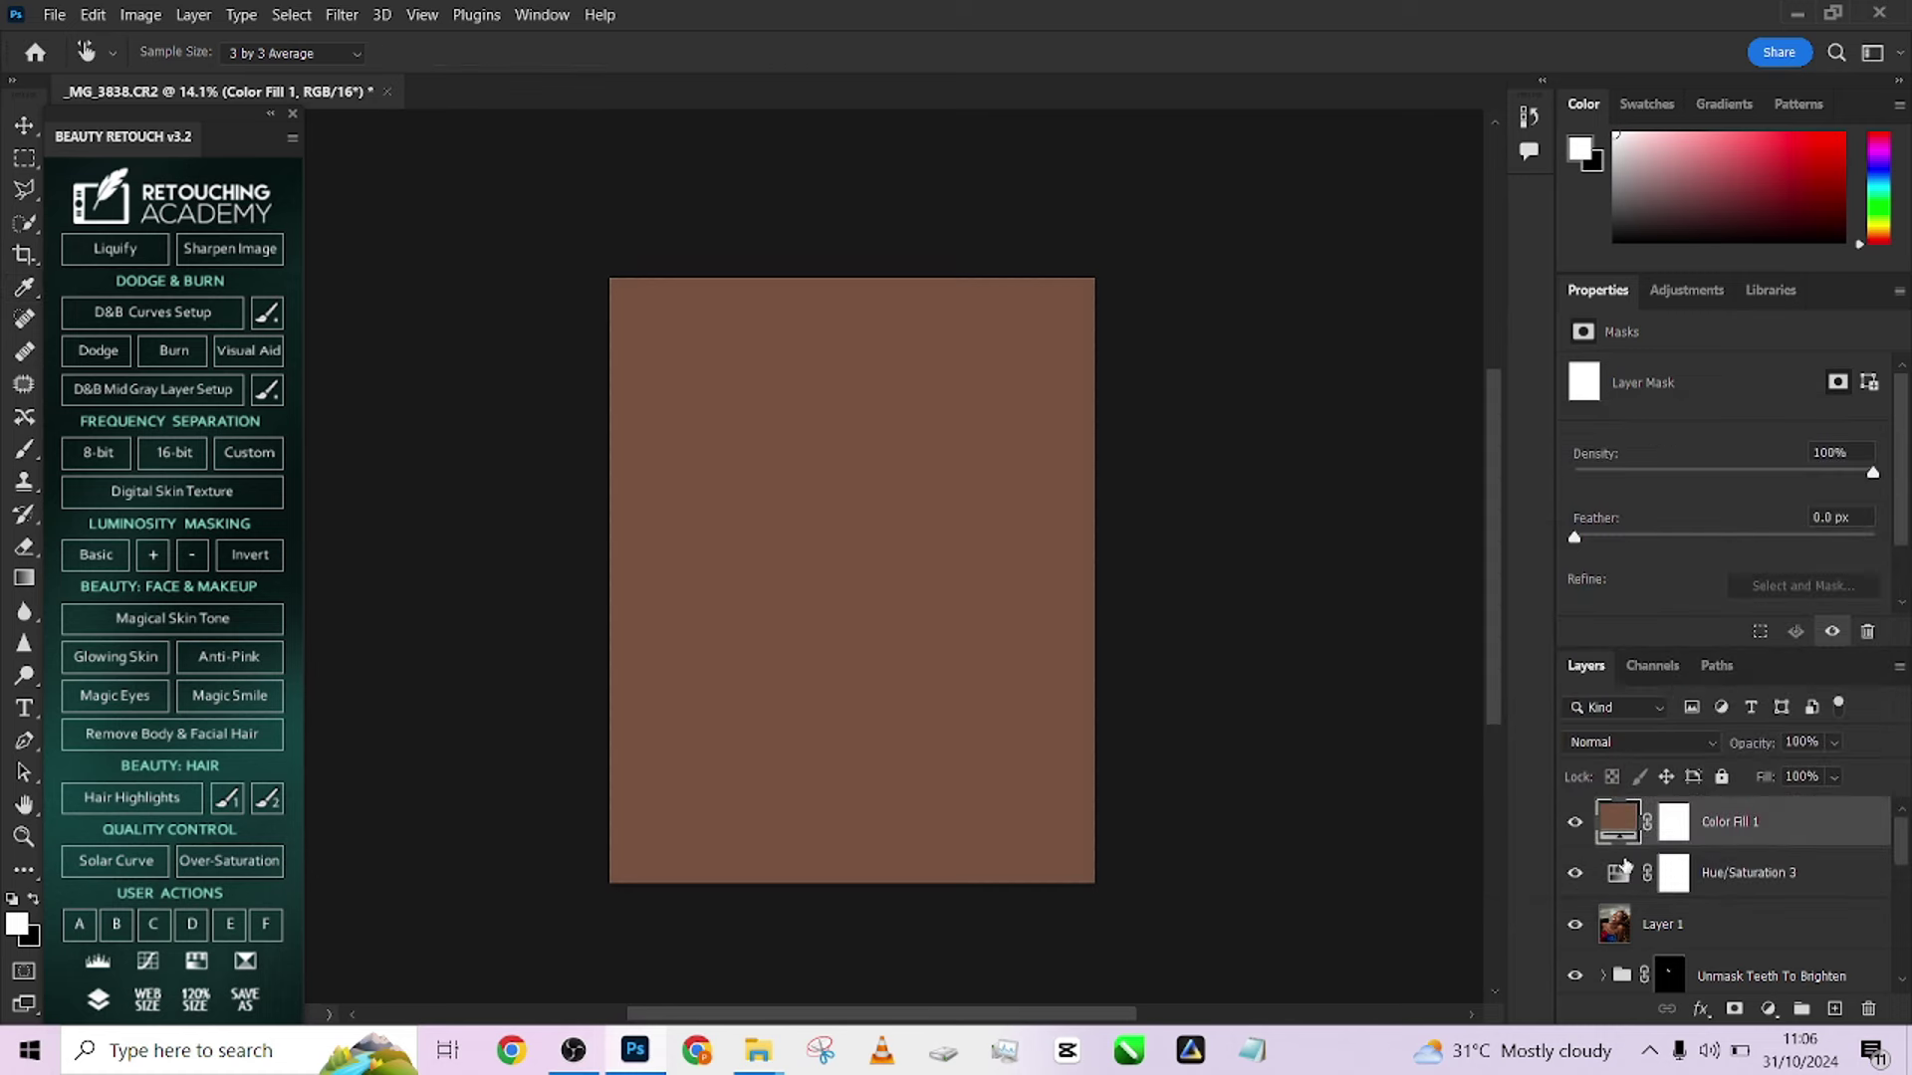
# Hide the Color Fill 1 layer and duplicate Layer 1
pyautogui.click(1575, 823)
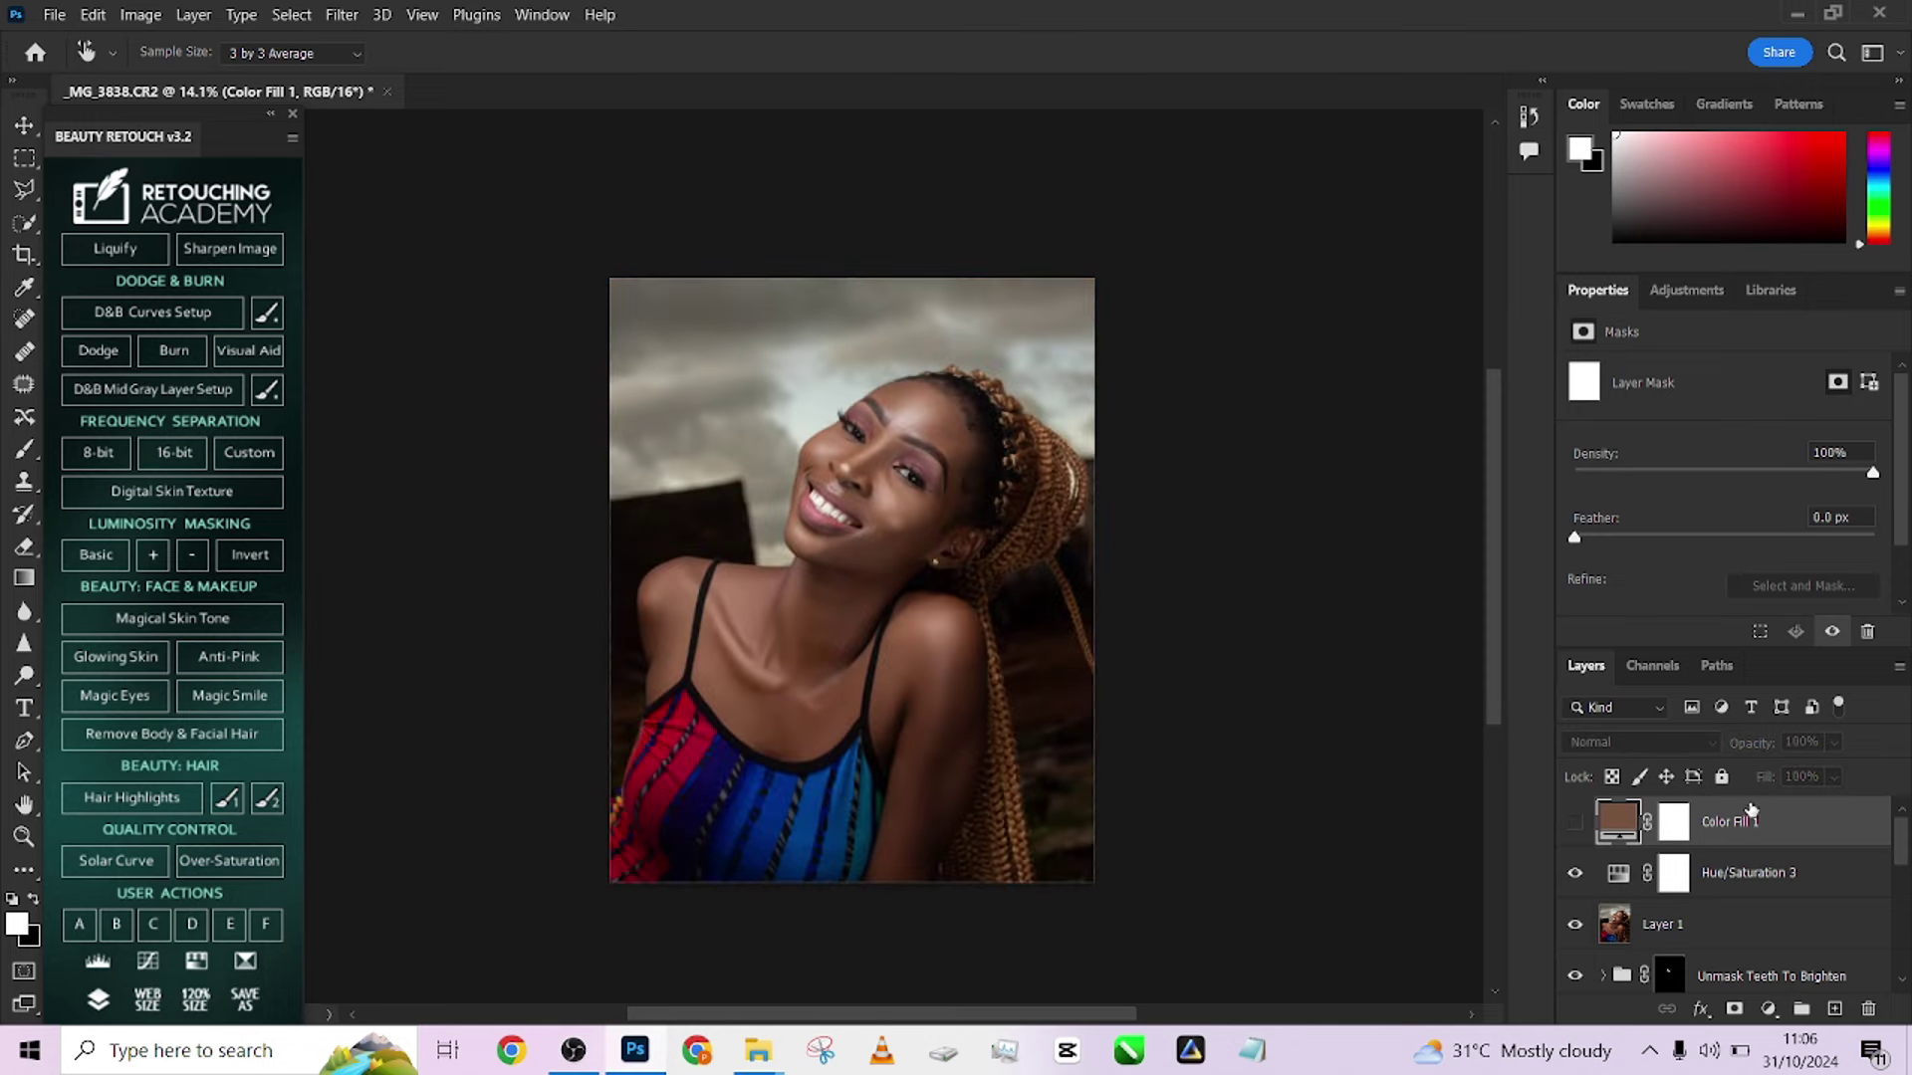
pyautogui.click(1782, 936)
pyautogui.hotkey('ctrl', 'j')
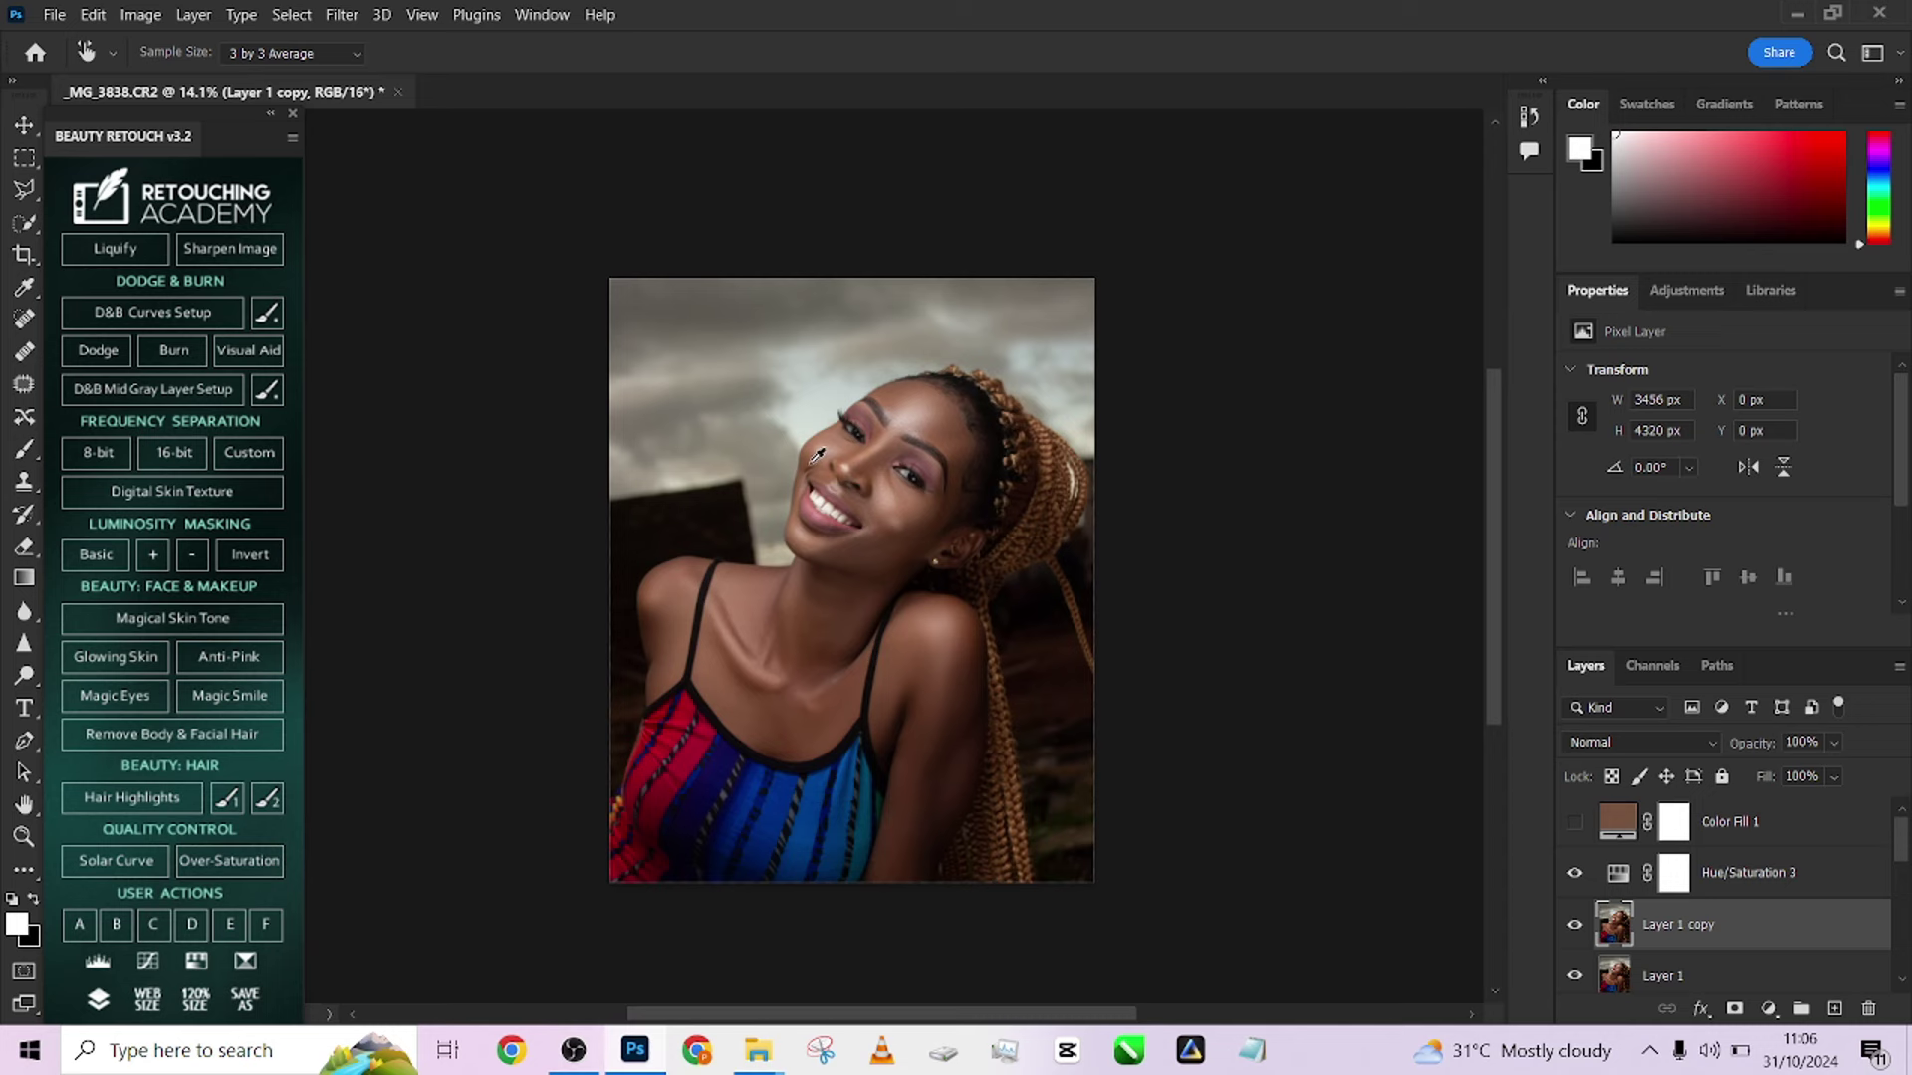
pyautogui.click(292, 15)
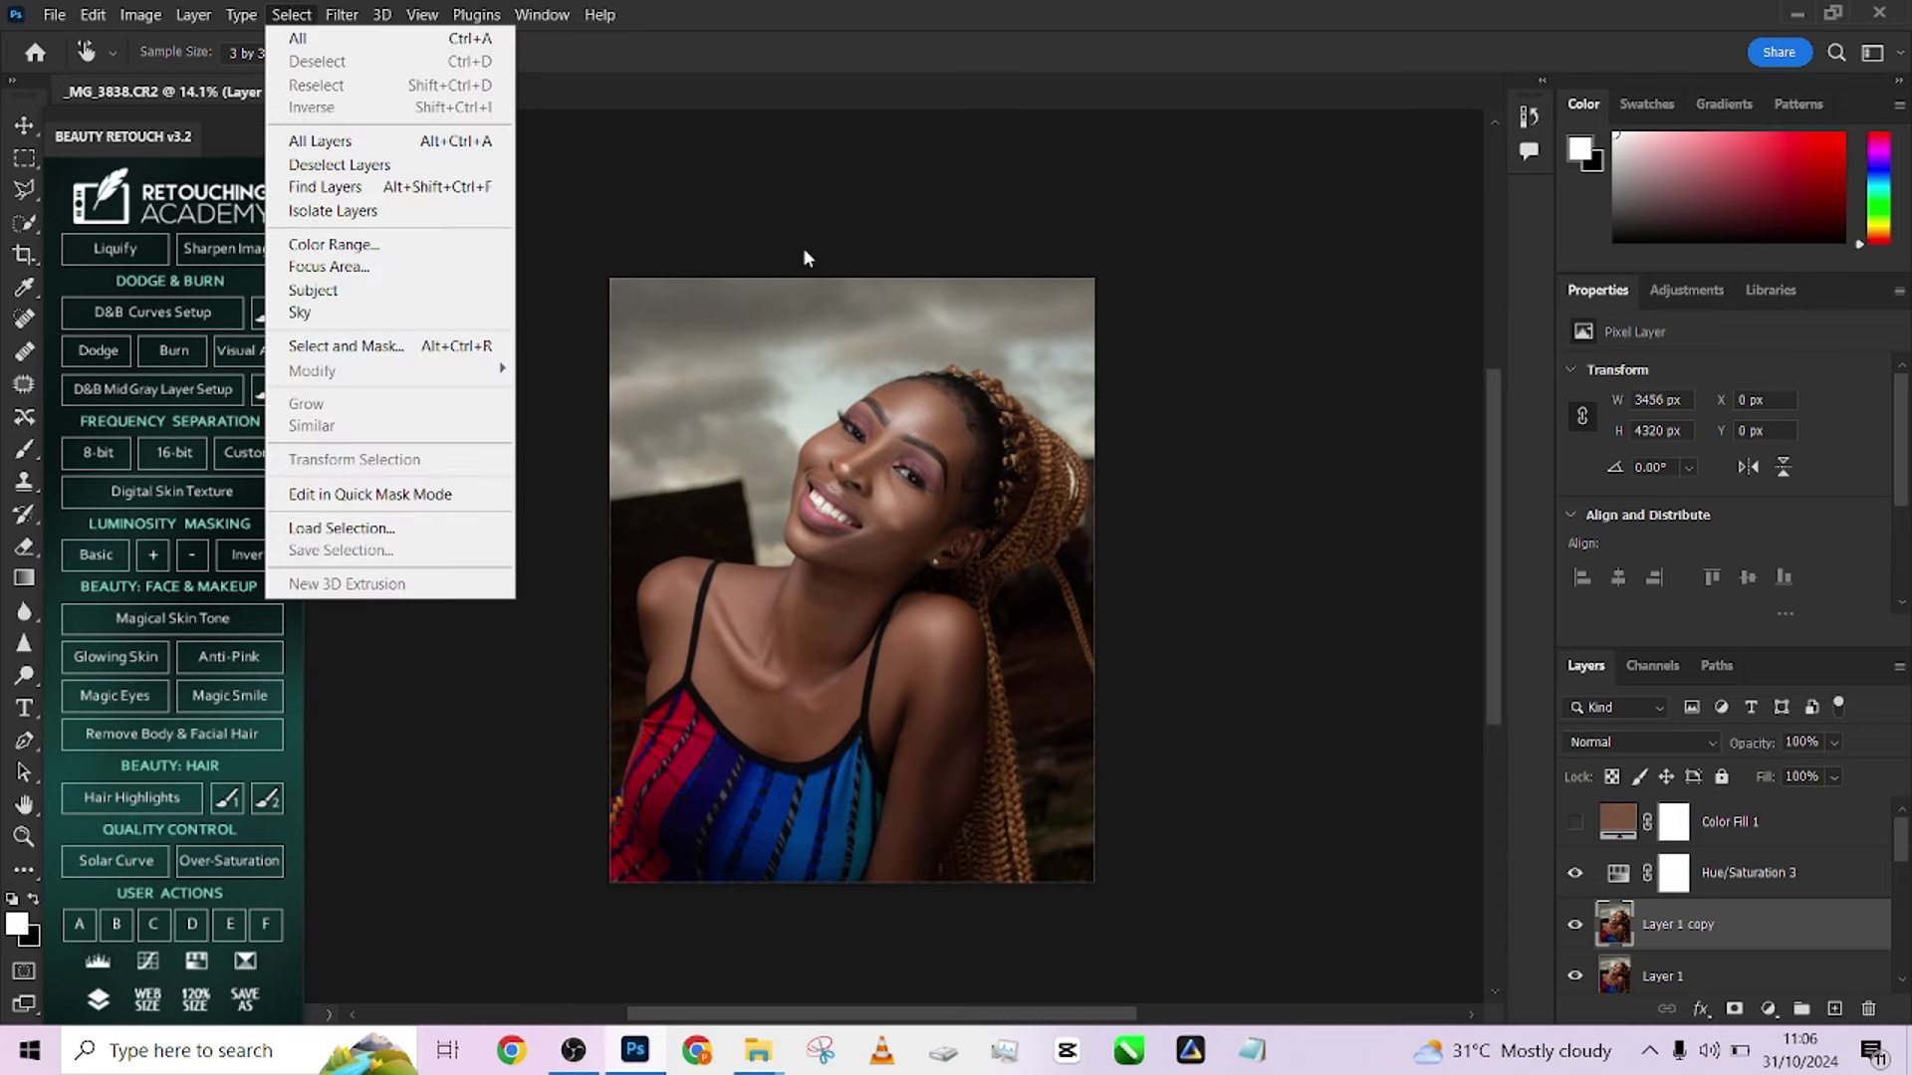
pyautogui.click(871, 135)
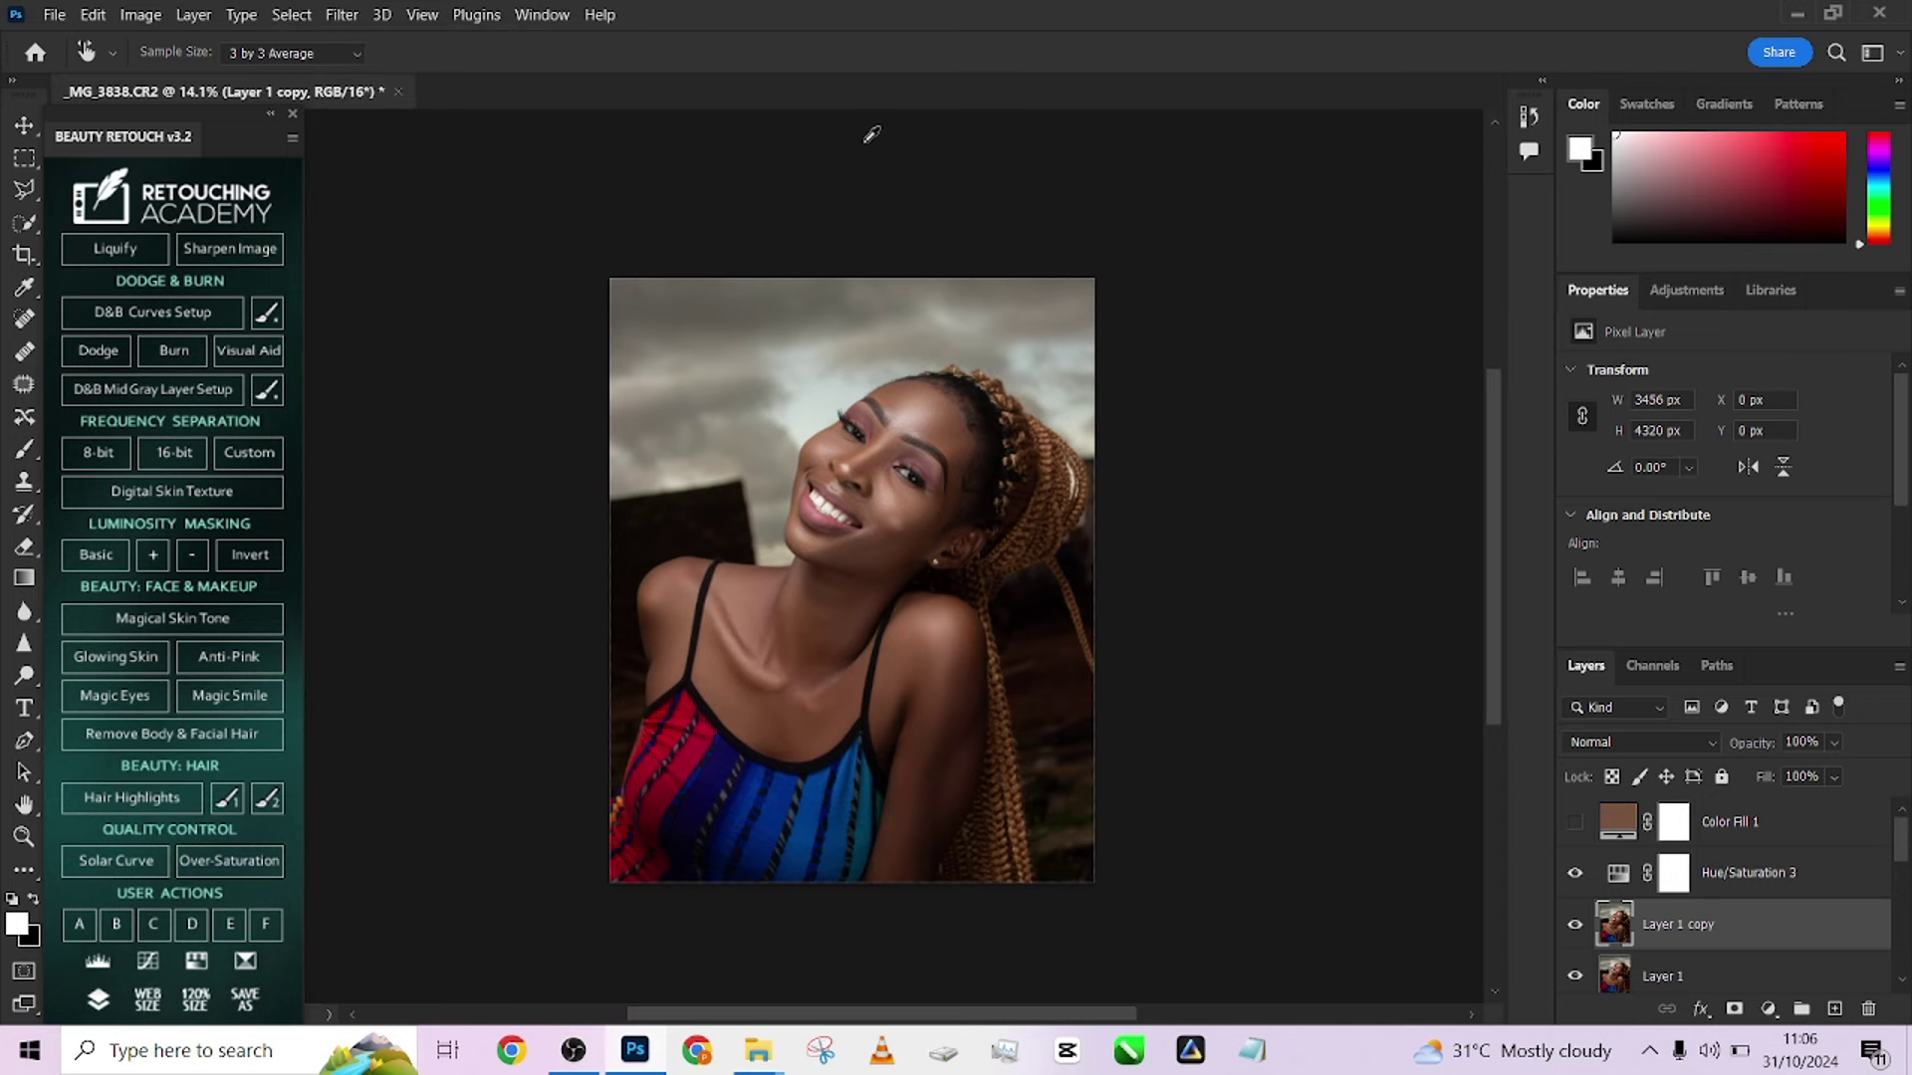
pyautogui.click(292, 15)
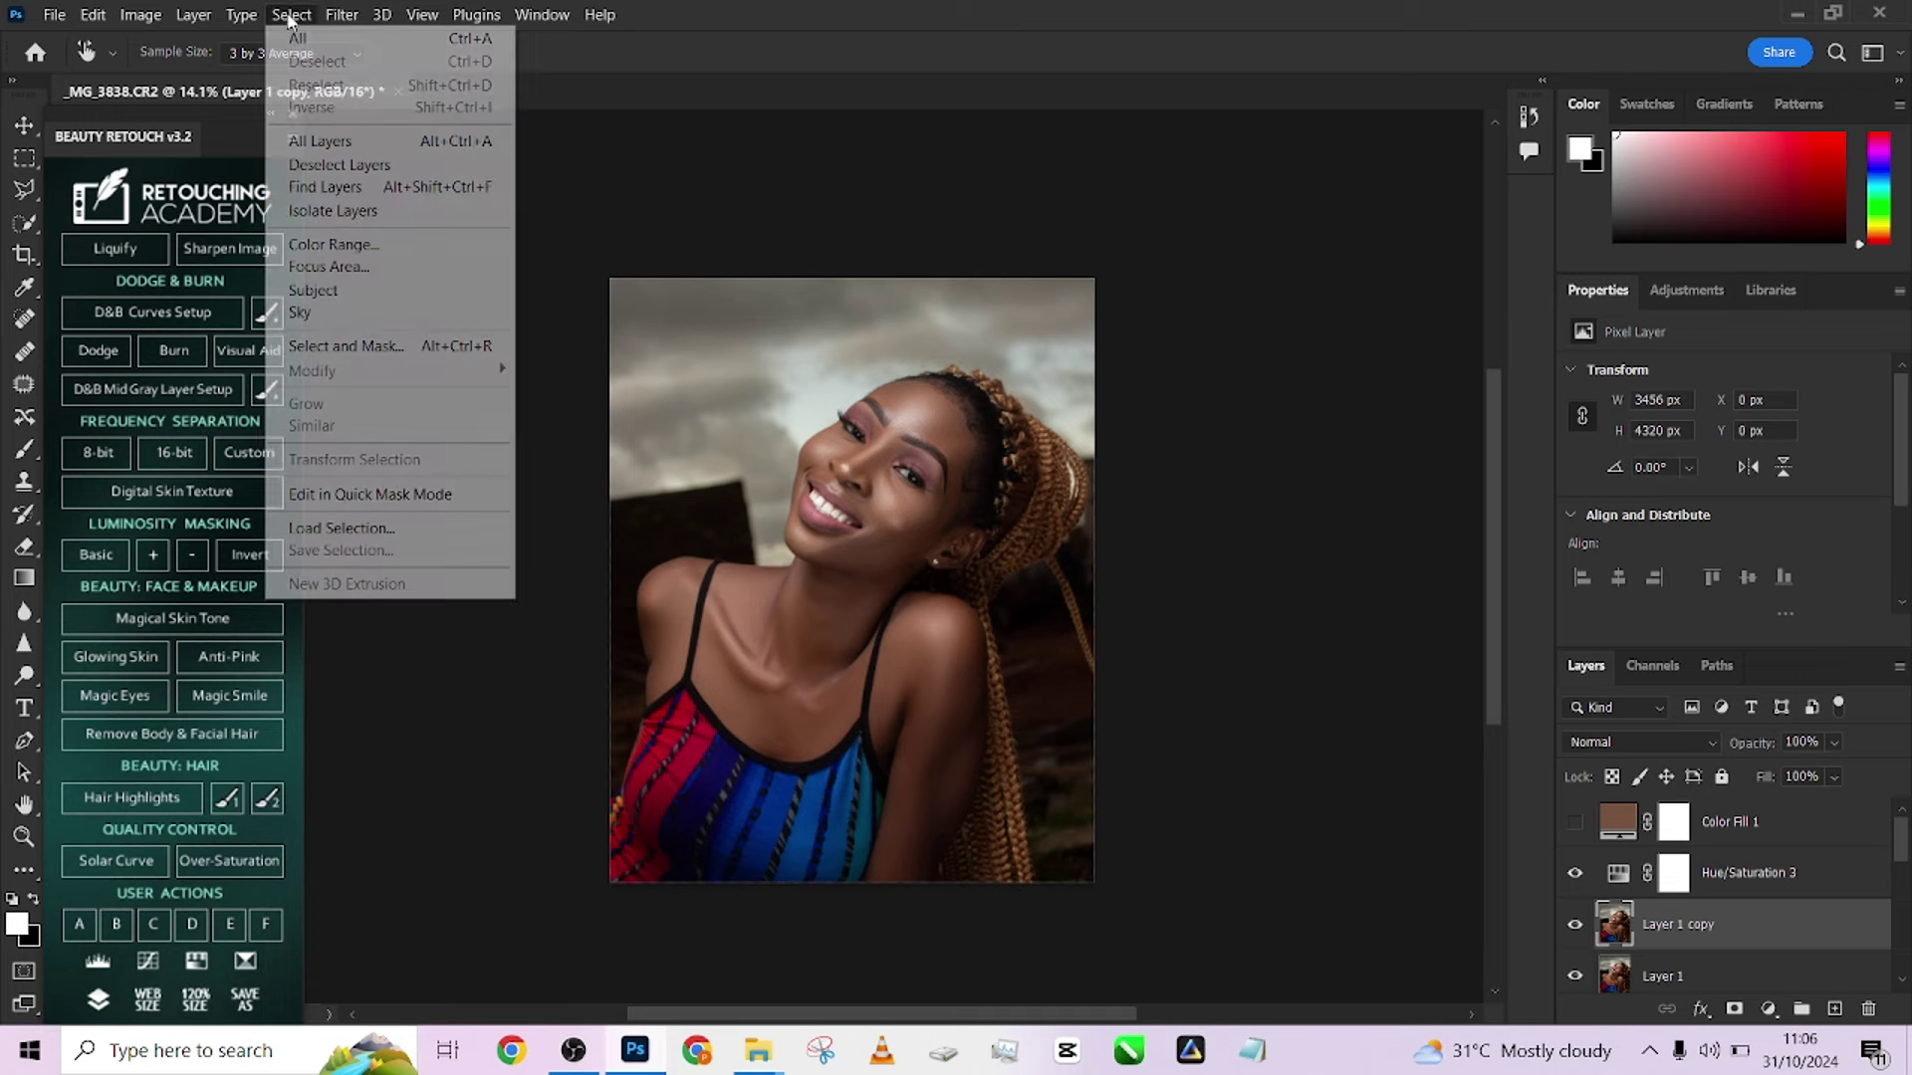
pyautogui.click(331, 242)
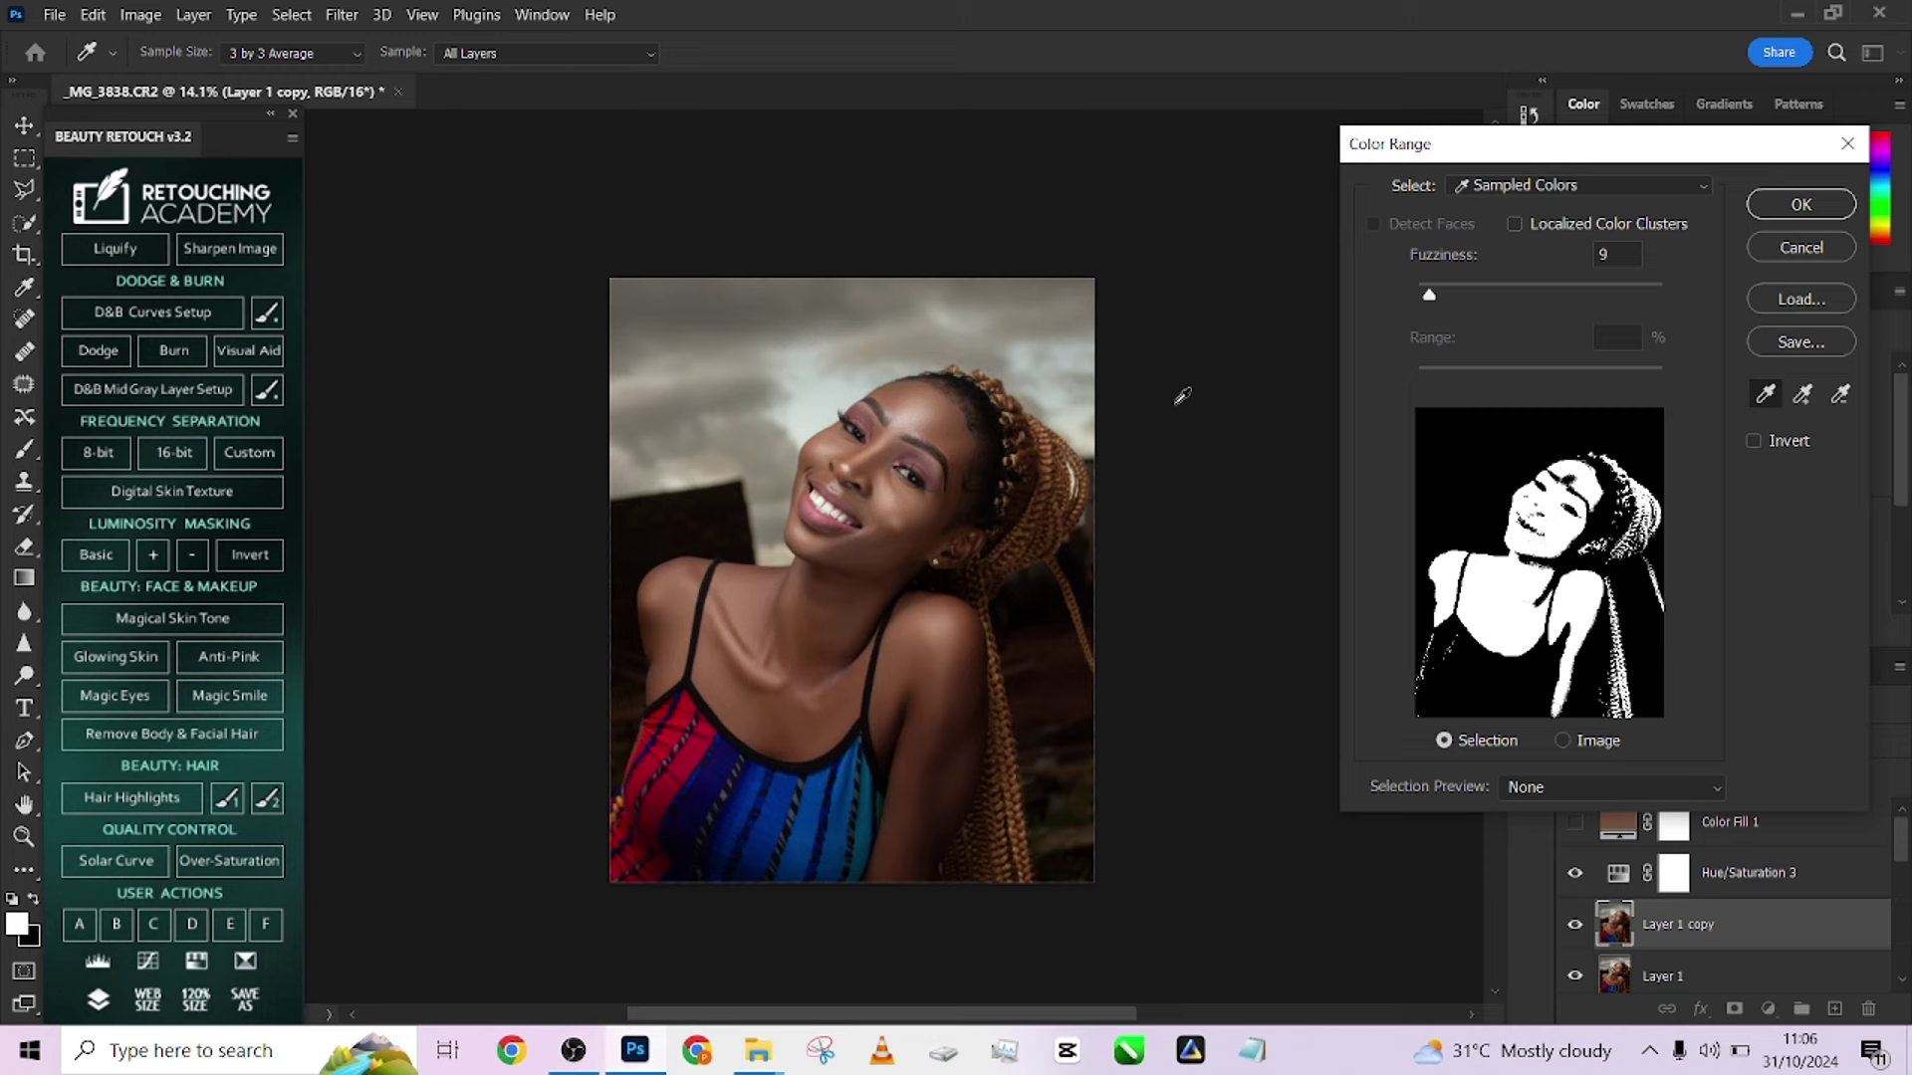
pyautogui.click(1804, 393)
pyautogui.click(914, 540)
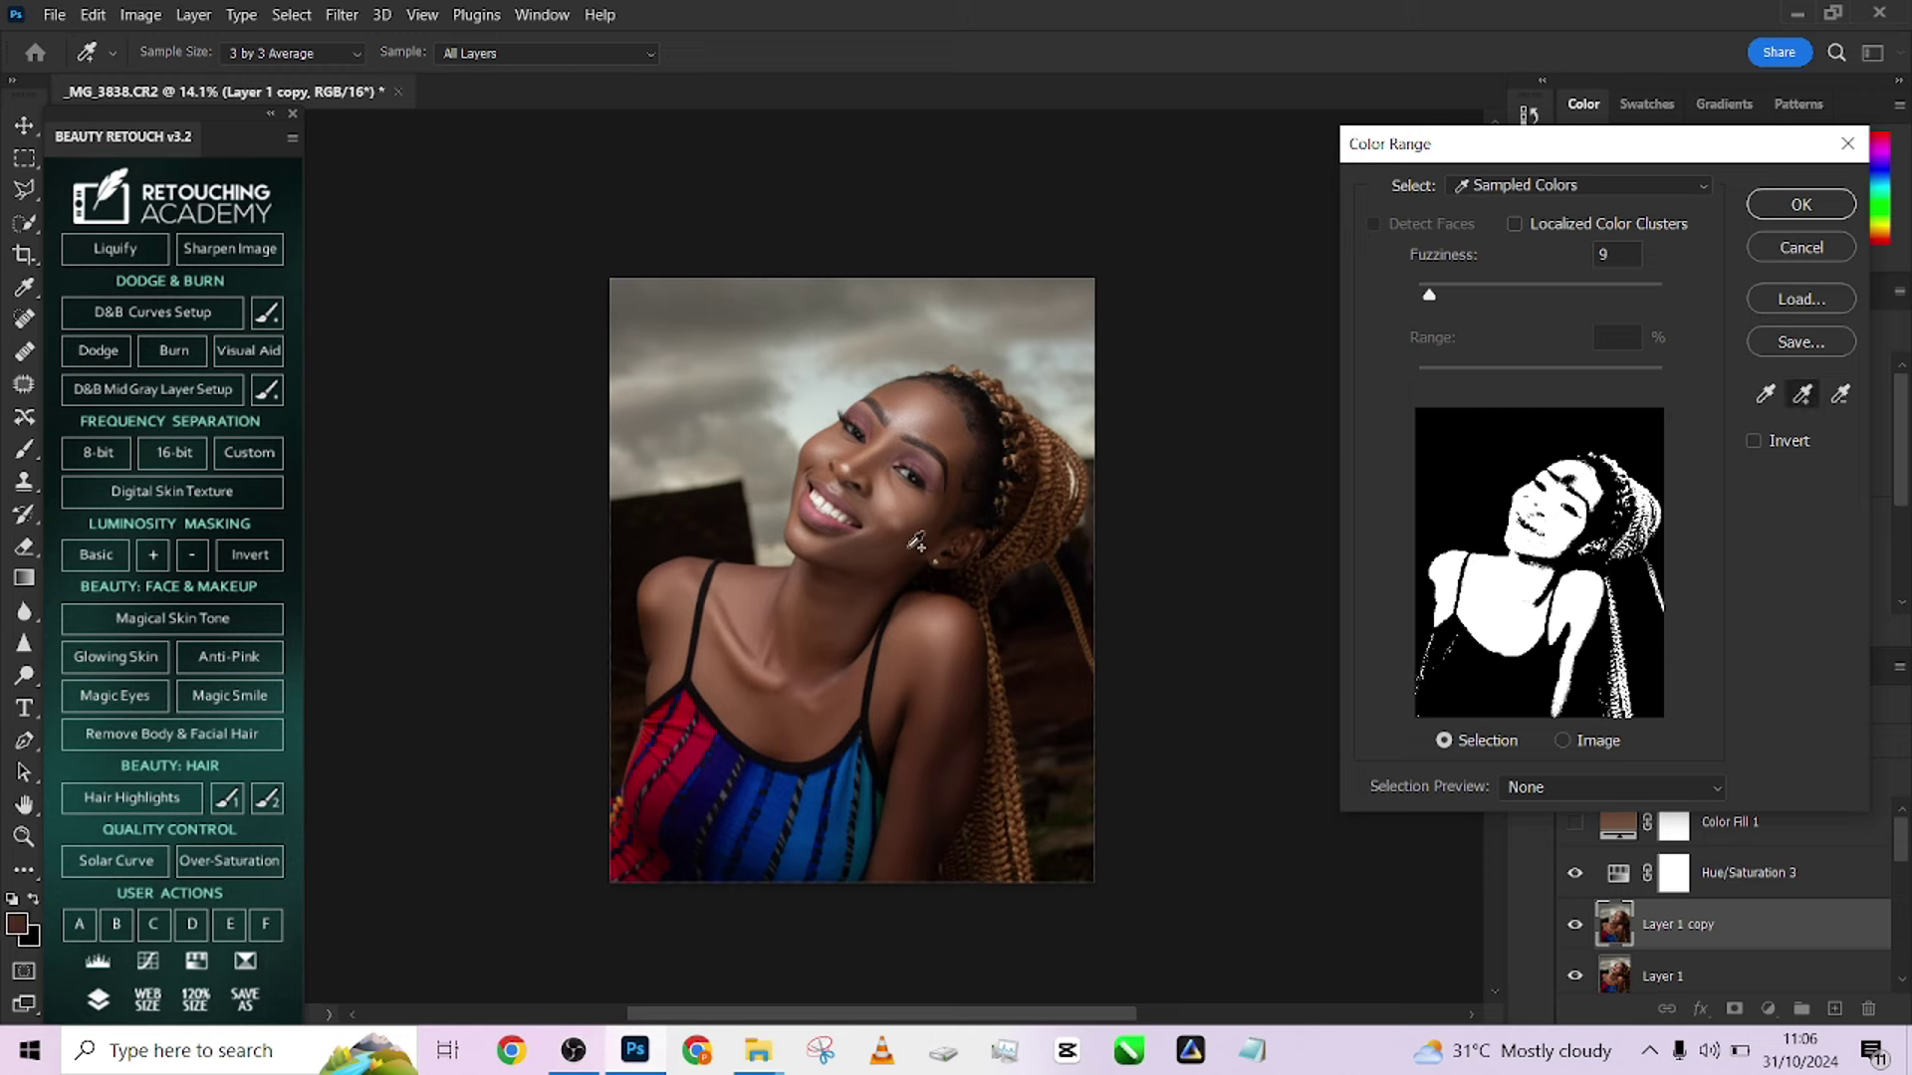
pyautogui.click(899, 554)
pyautogui.click(901, 550)
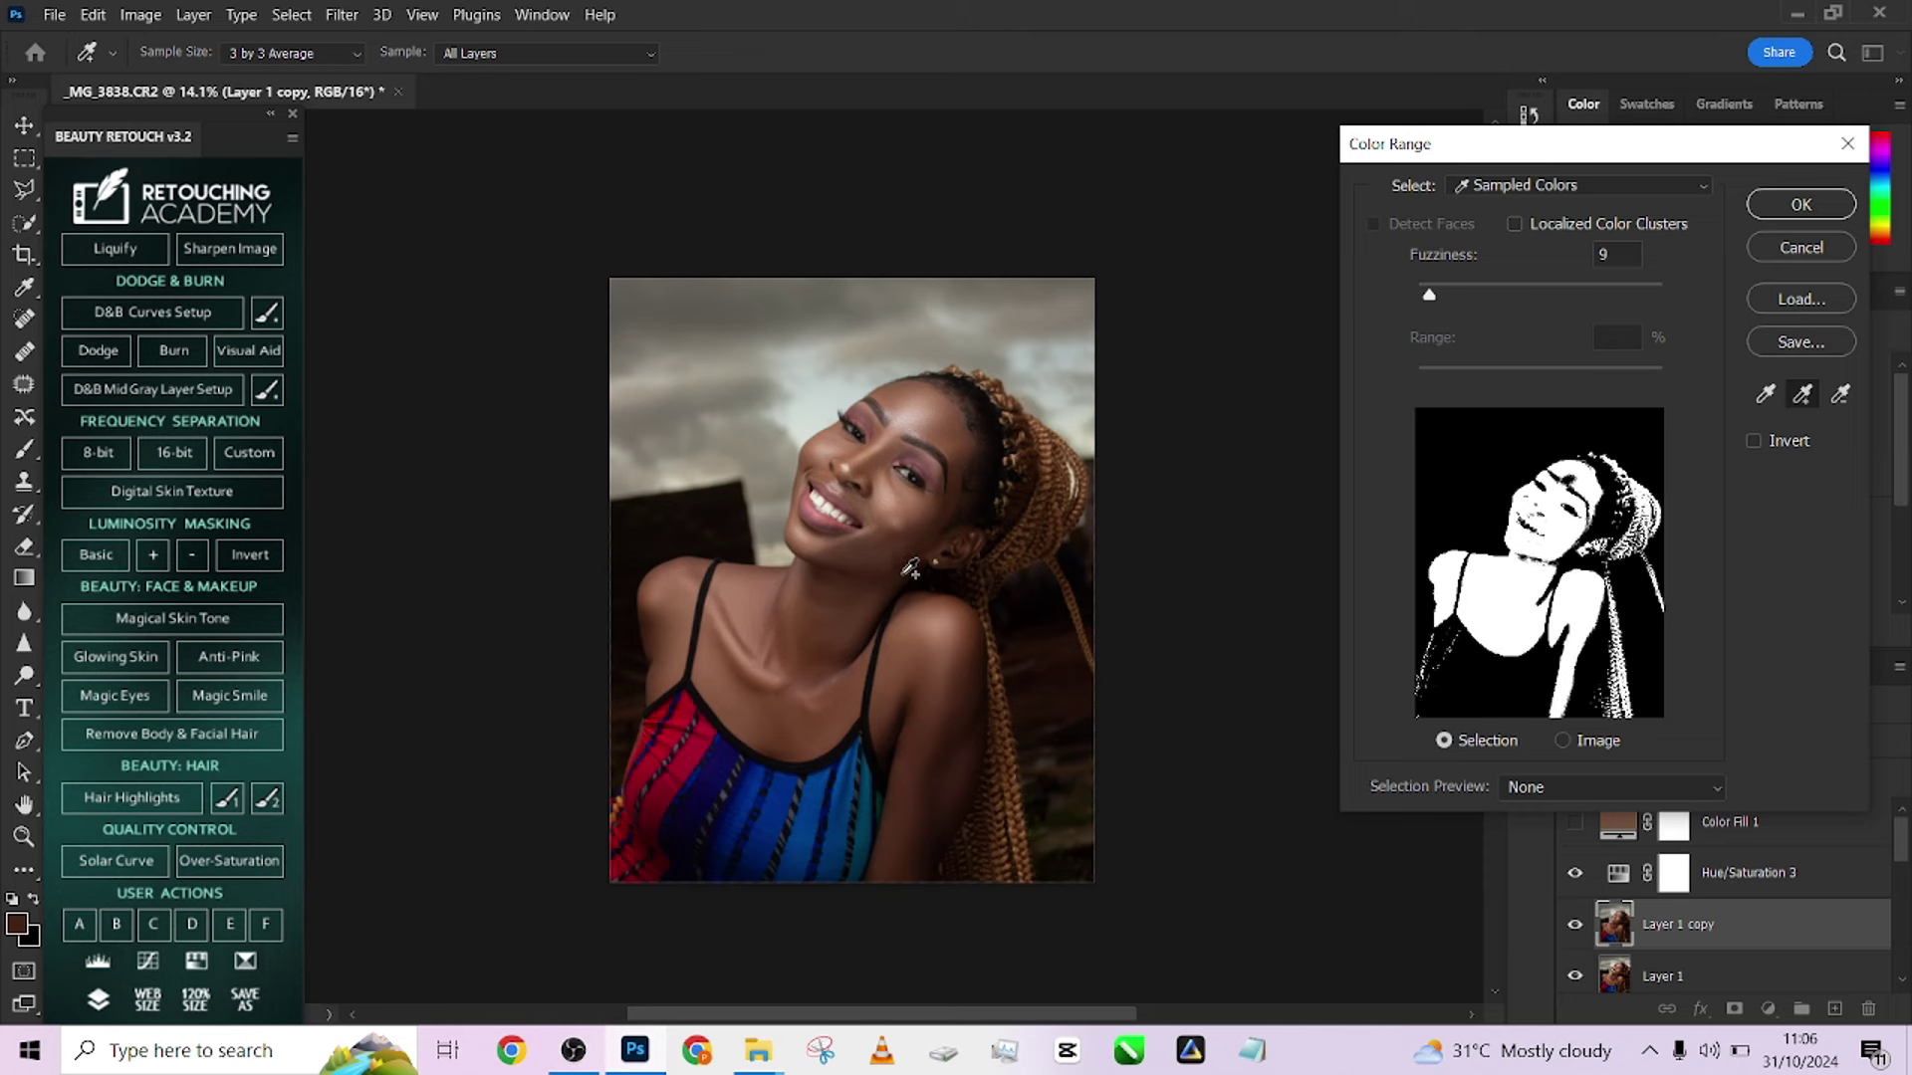
pyautogui.click(904, 569)
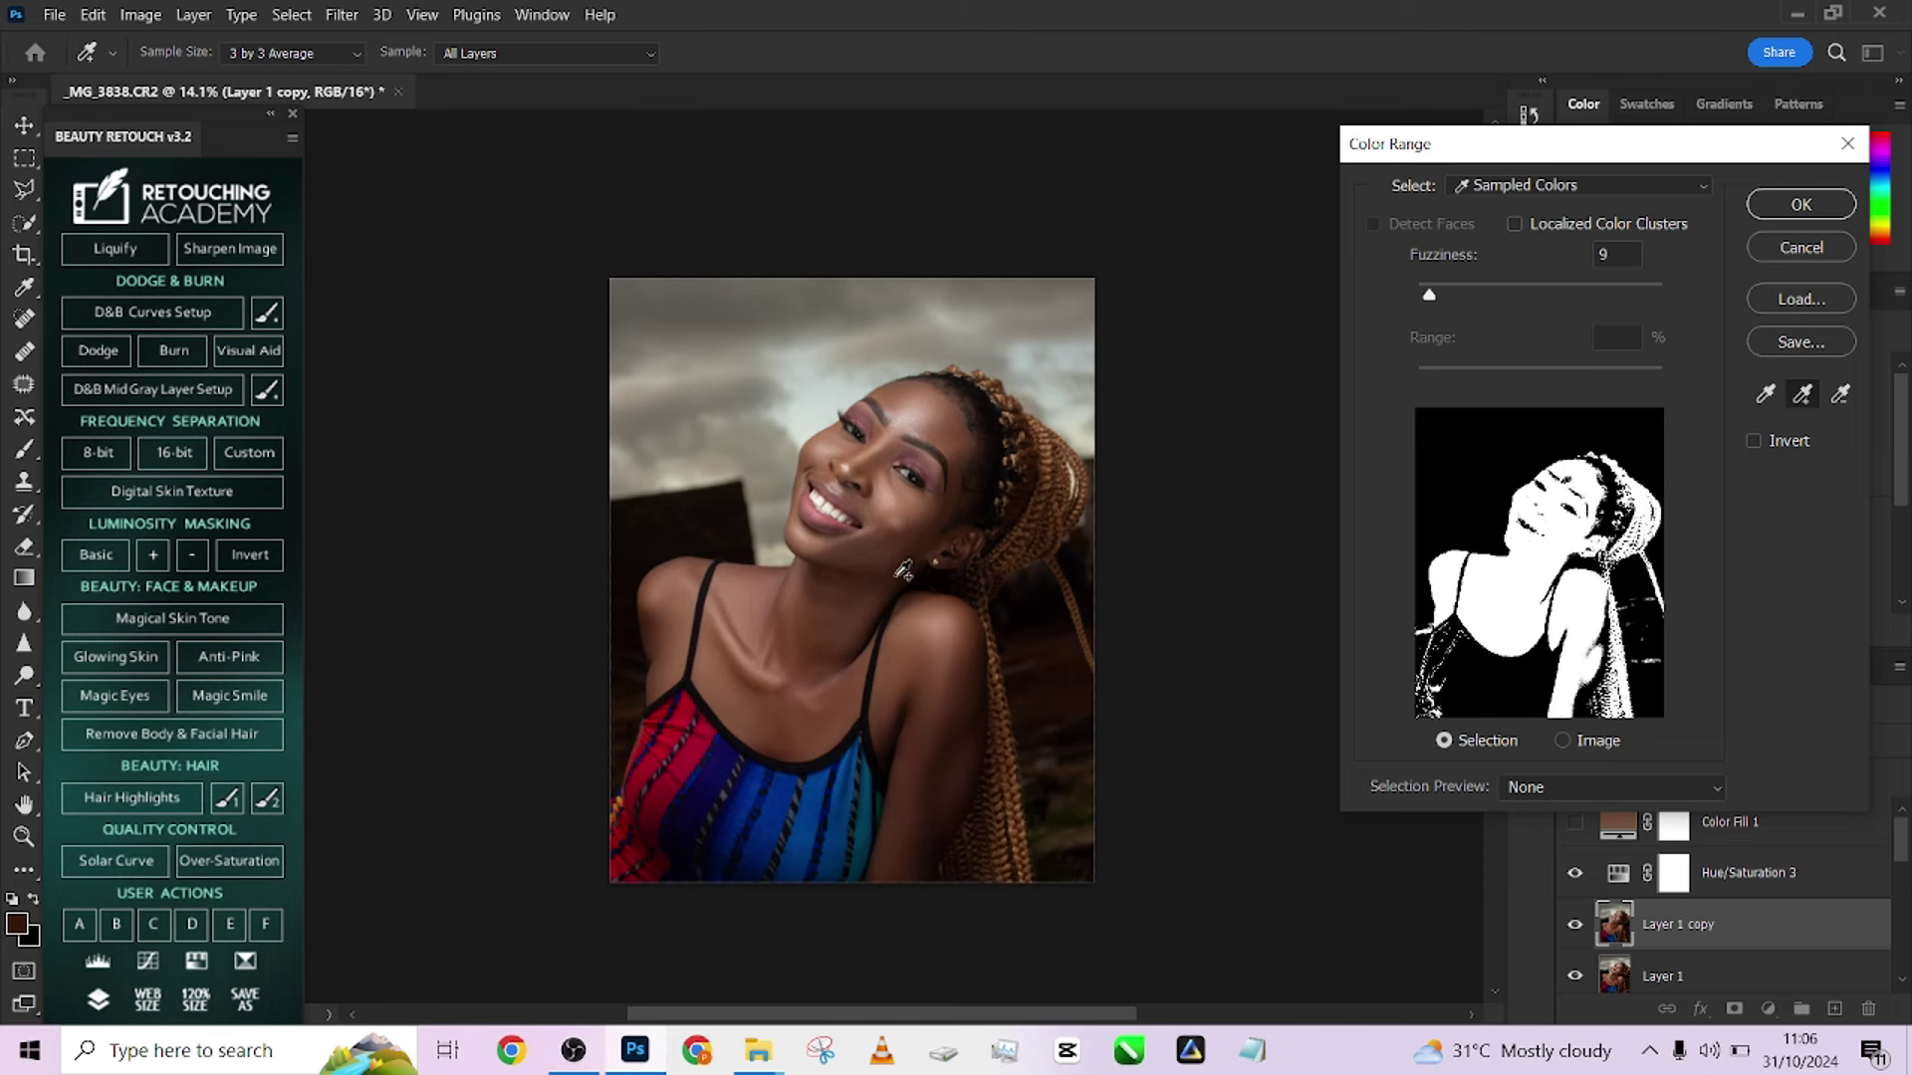
pyautogui.click(941, 835)
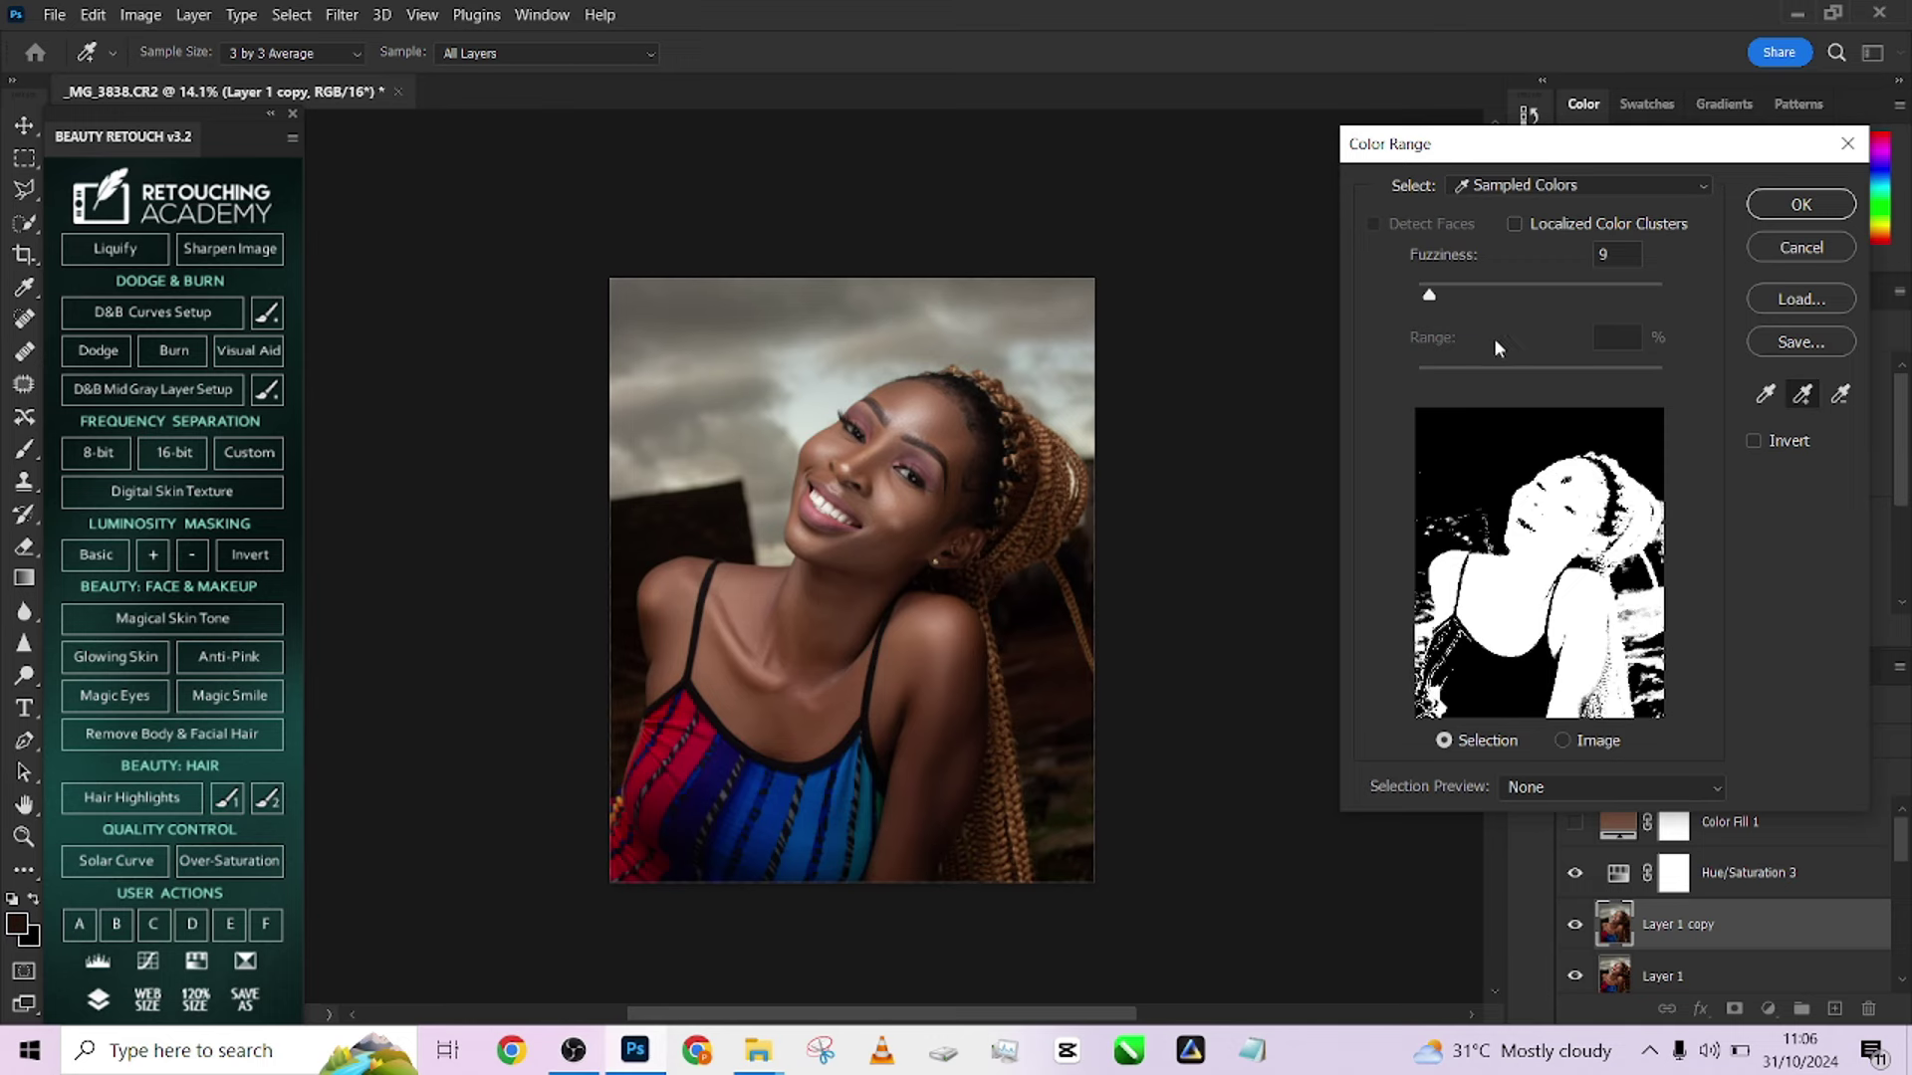
pyautogui.click(1791, 249)
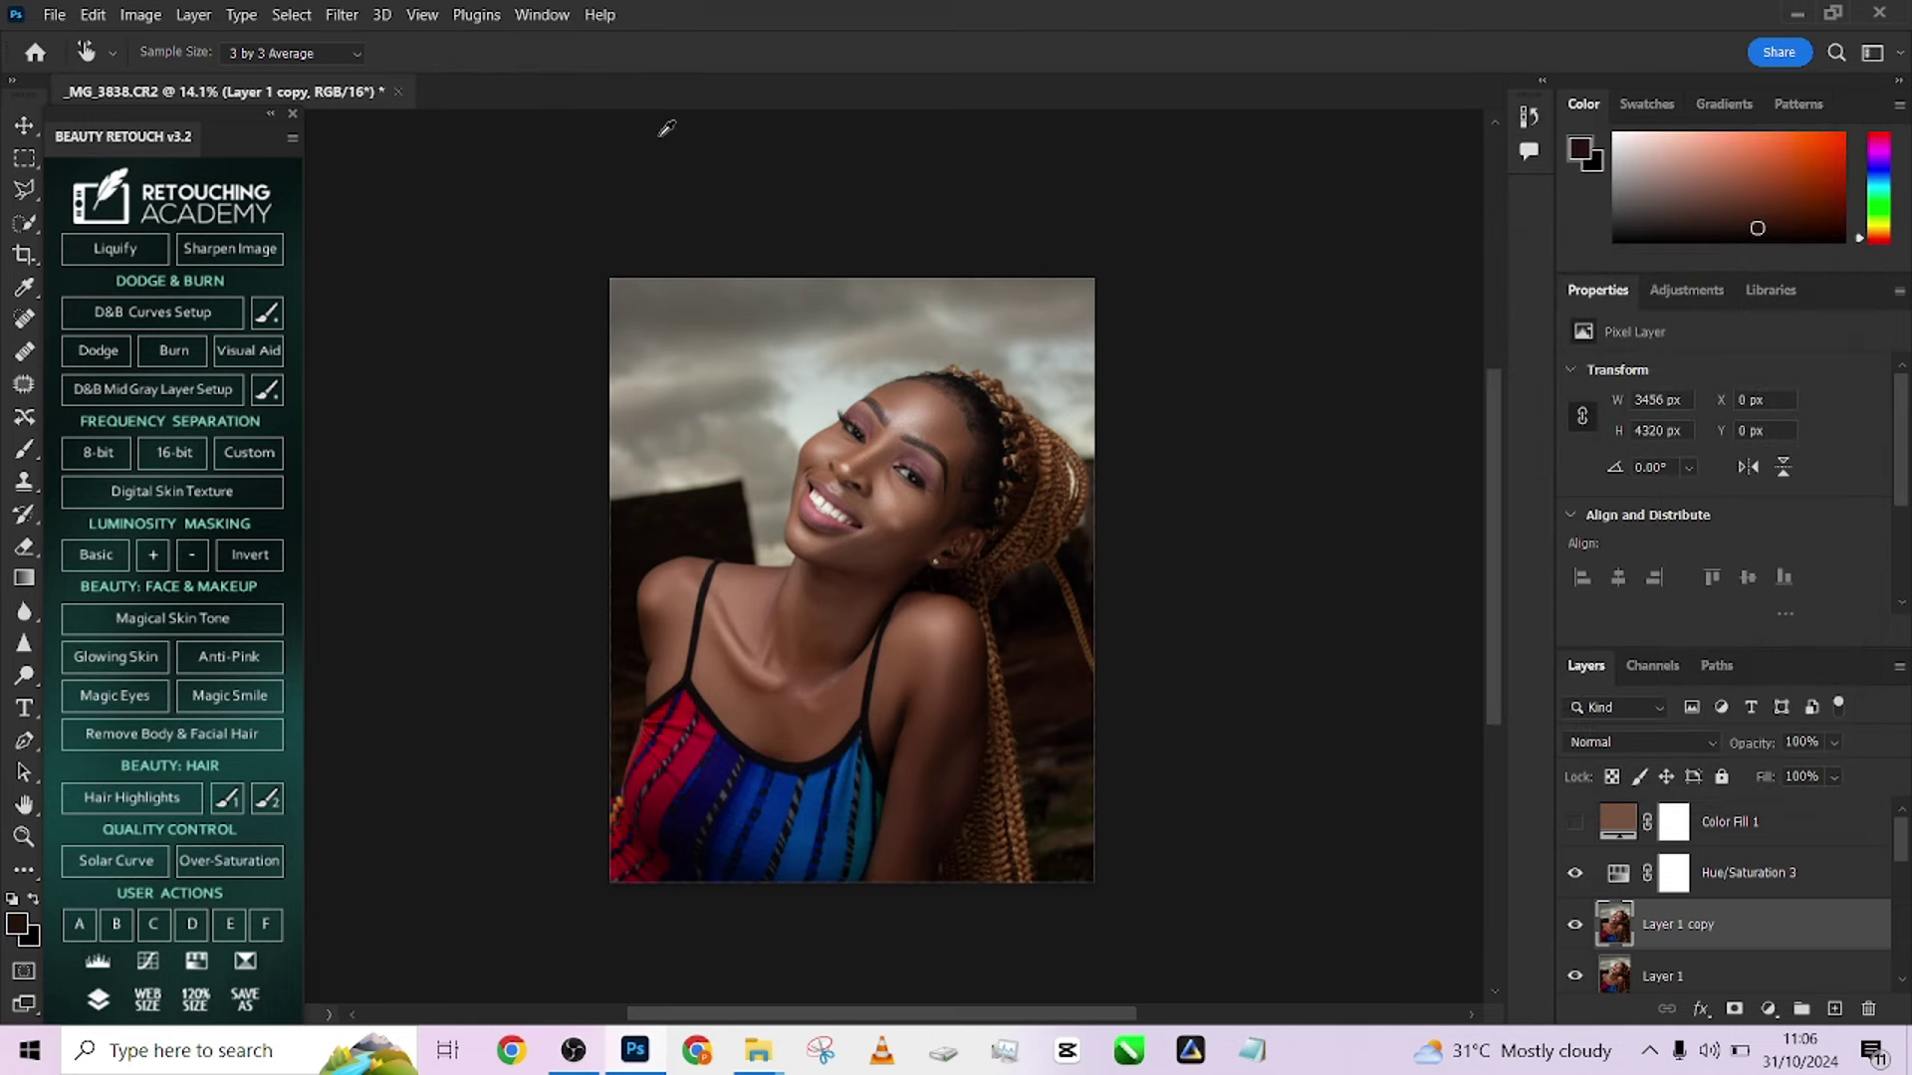
# Copy the automatically selected subject from Layer 1 copy to a new layer and delete Layer 1 copy
pyautogui.click(25, 224)
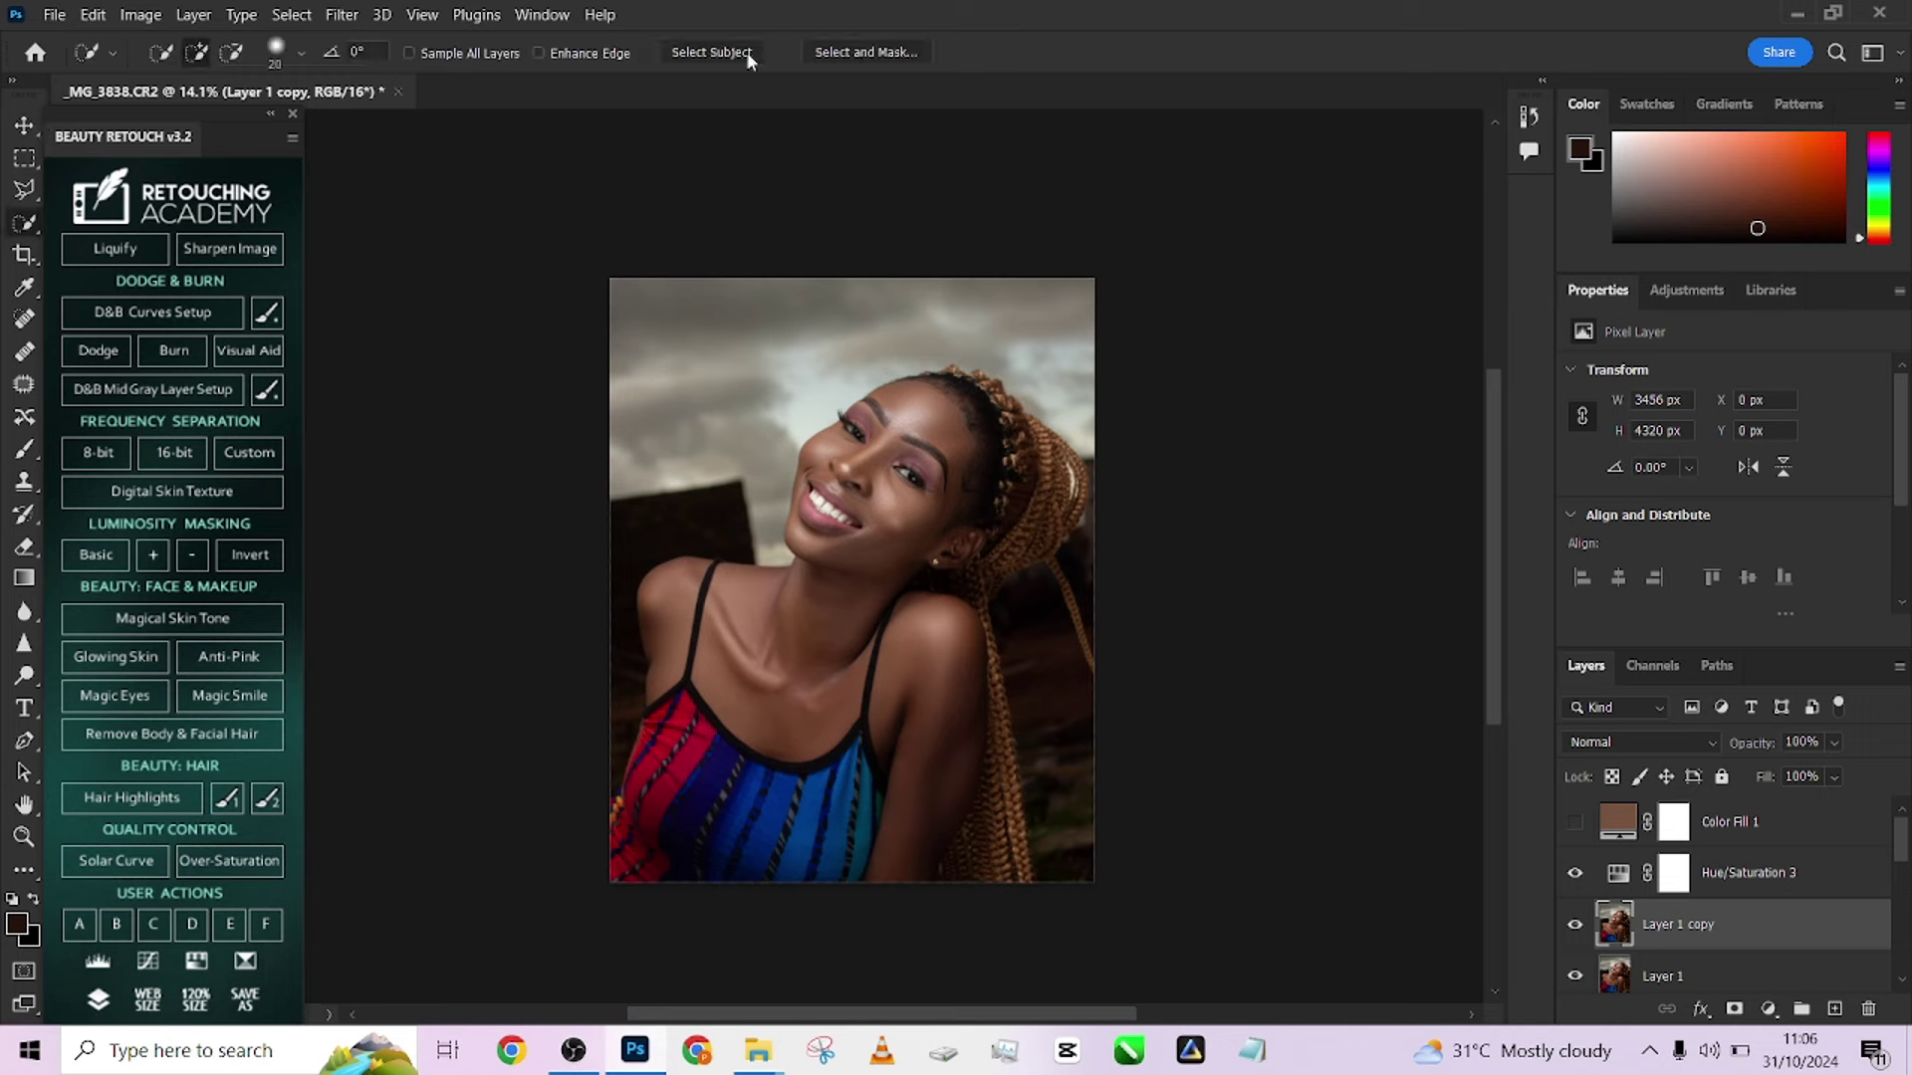
pyautogui.click(710, 51)
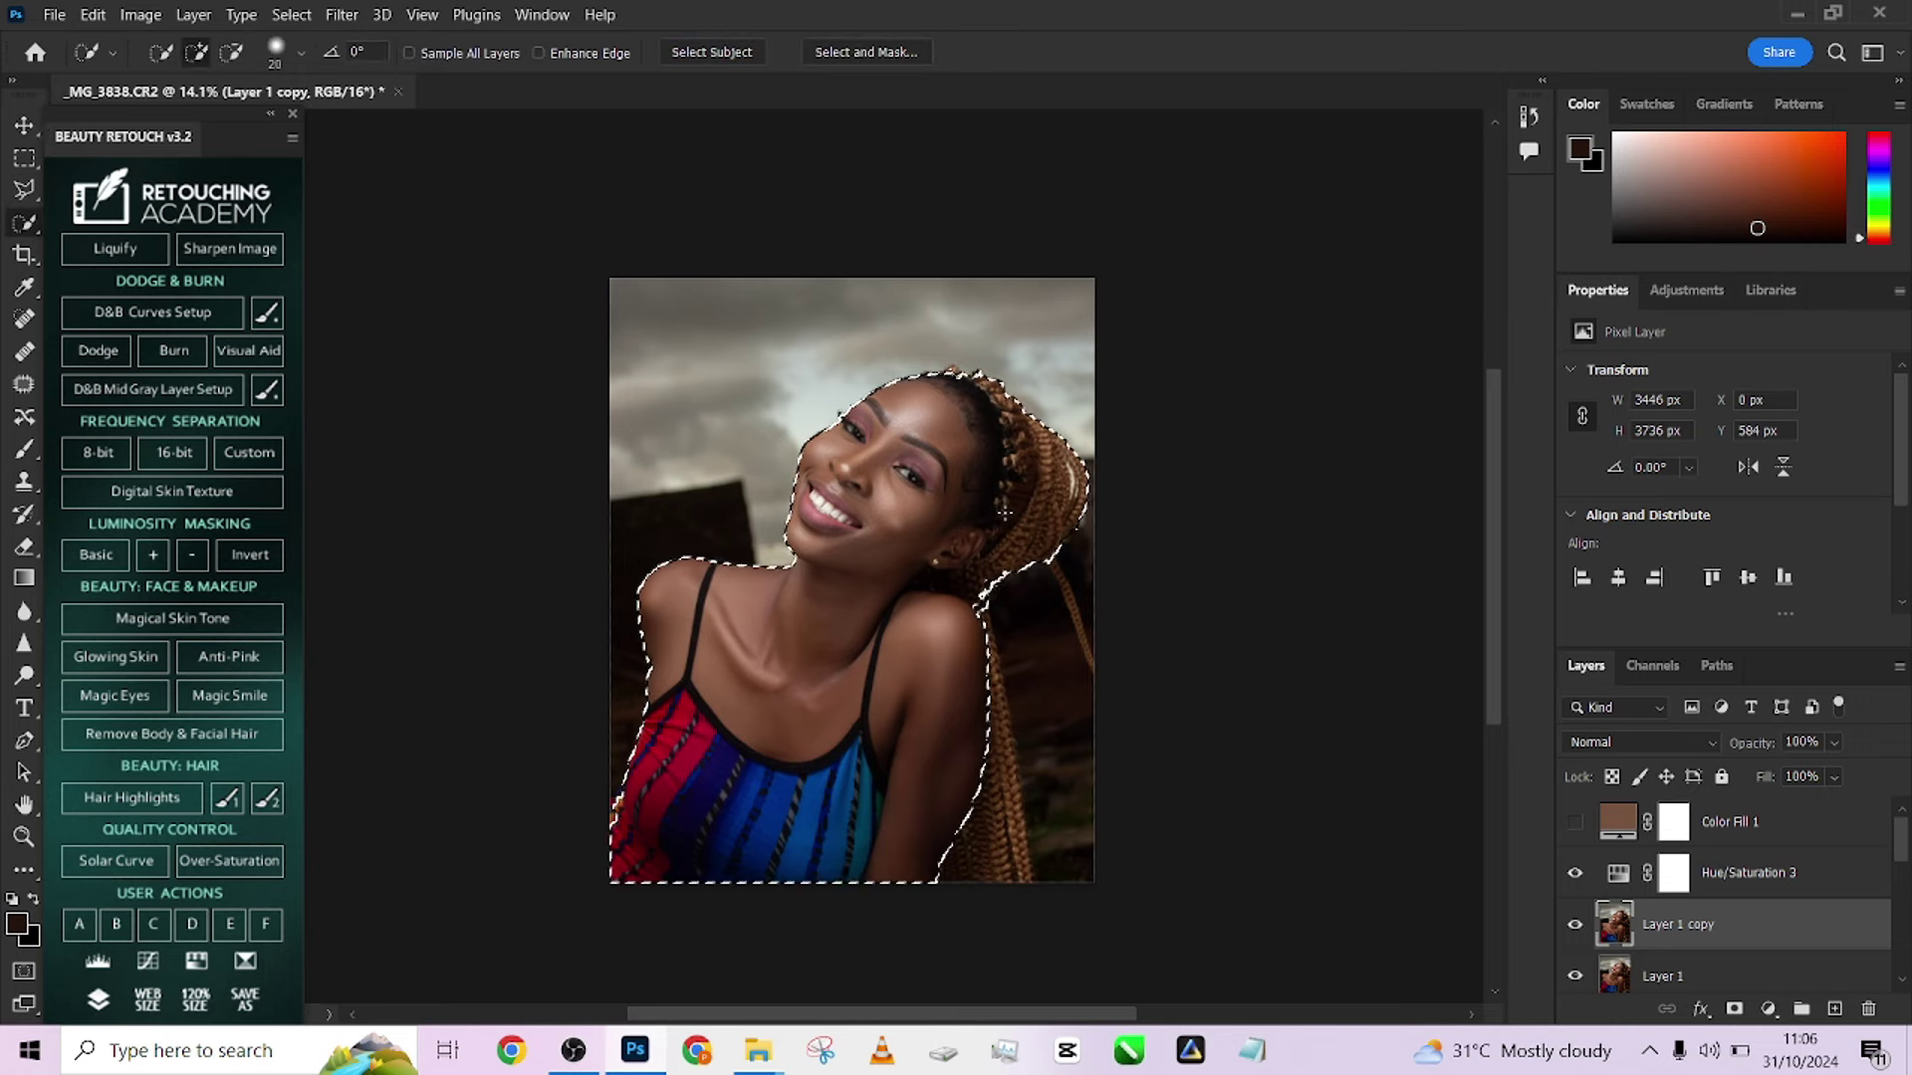
pyautogui.hotkey('ctrl', 'j')
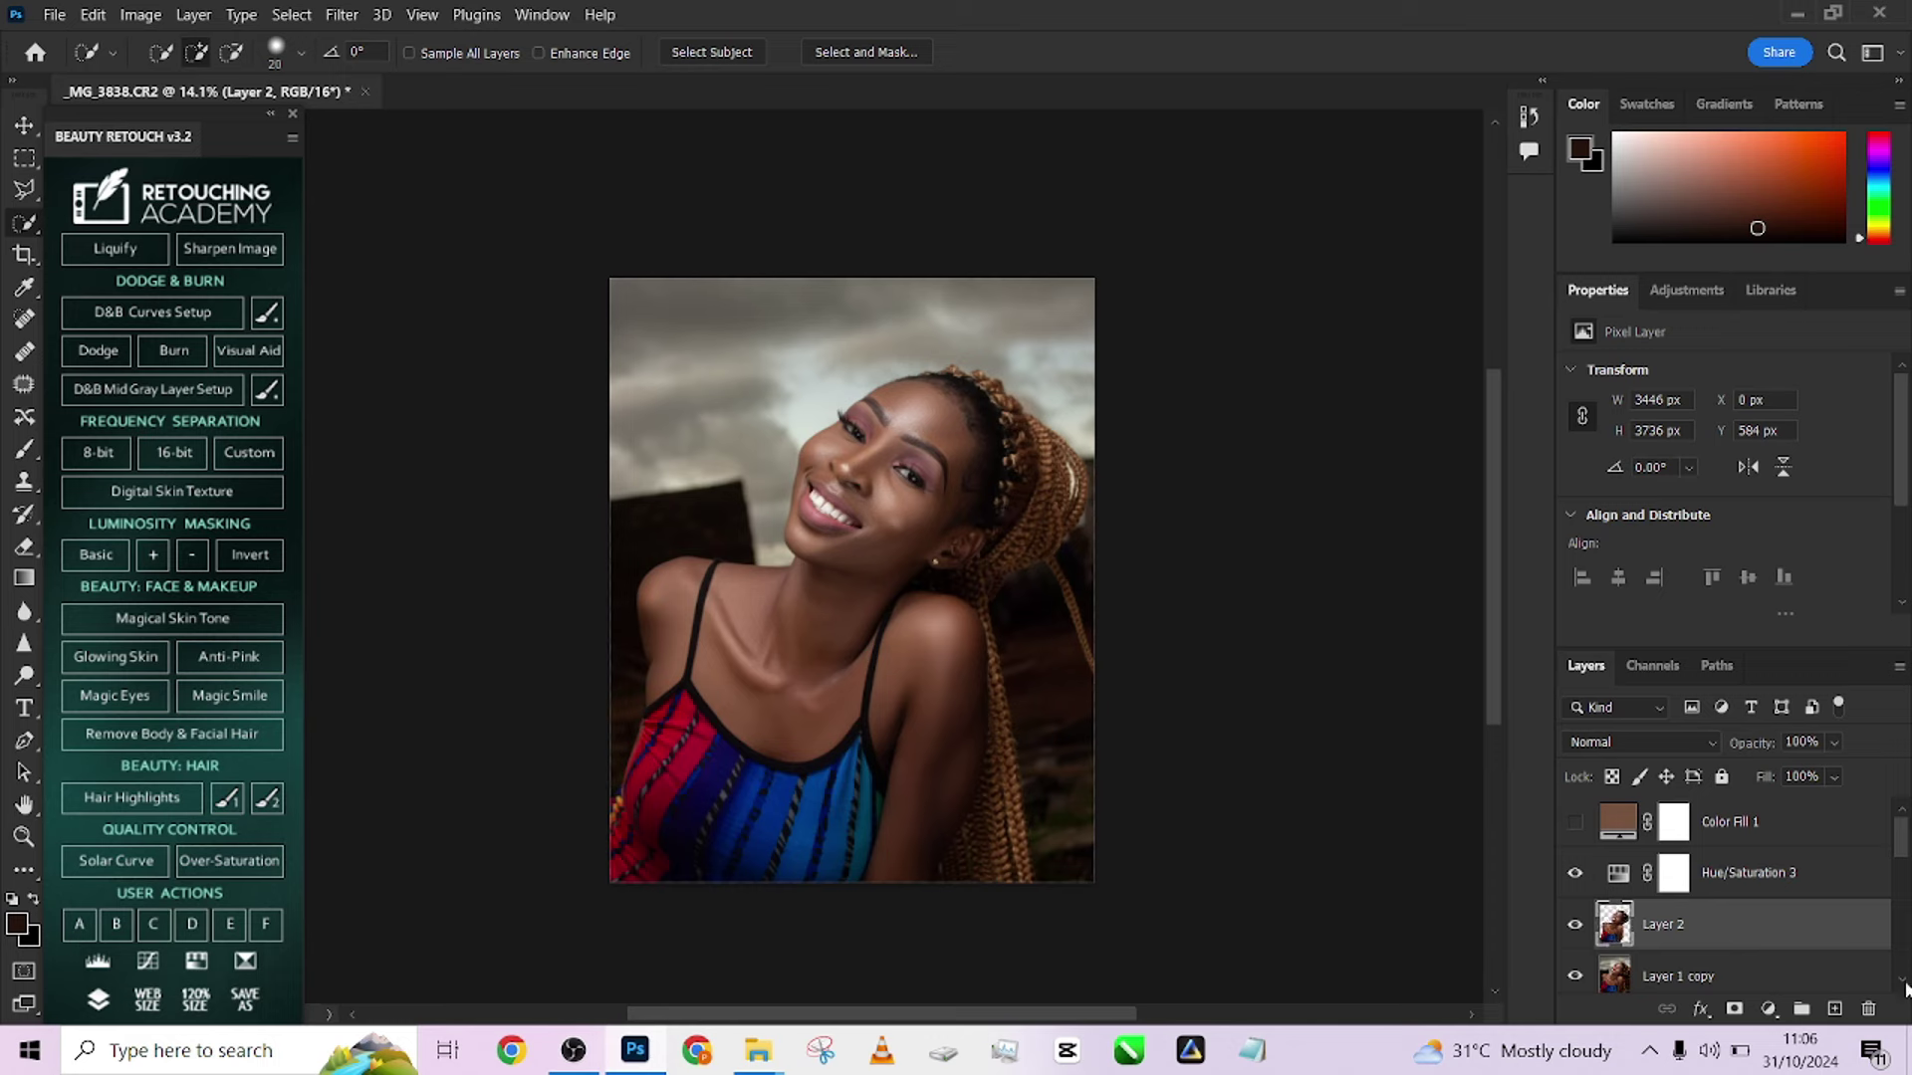
pyautogui.moveTo(1743, 976); pyautogui.dragTo(1868, 1008)
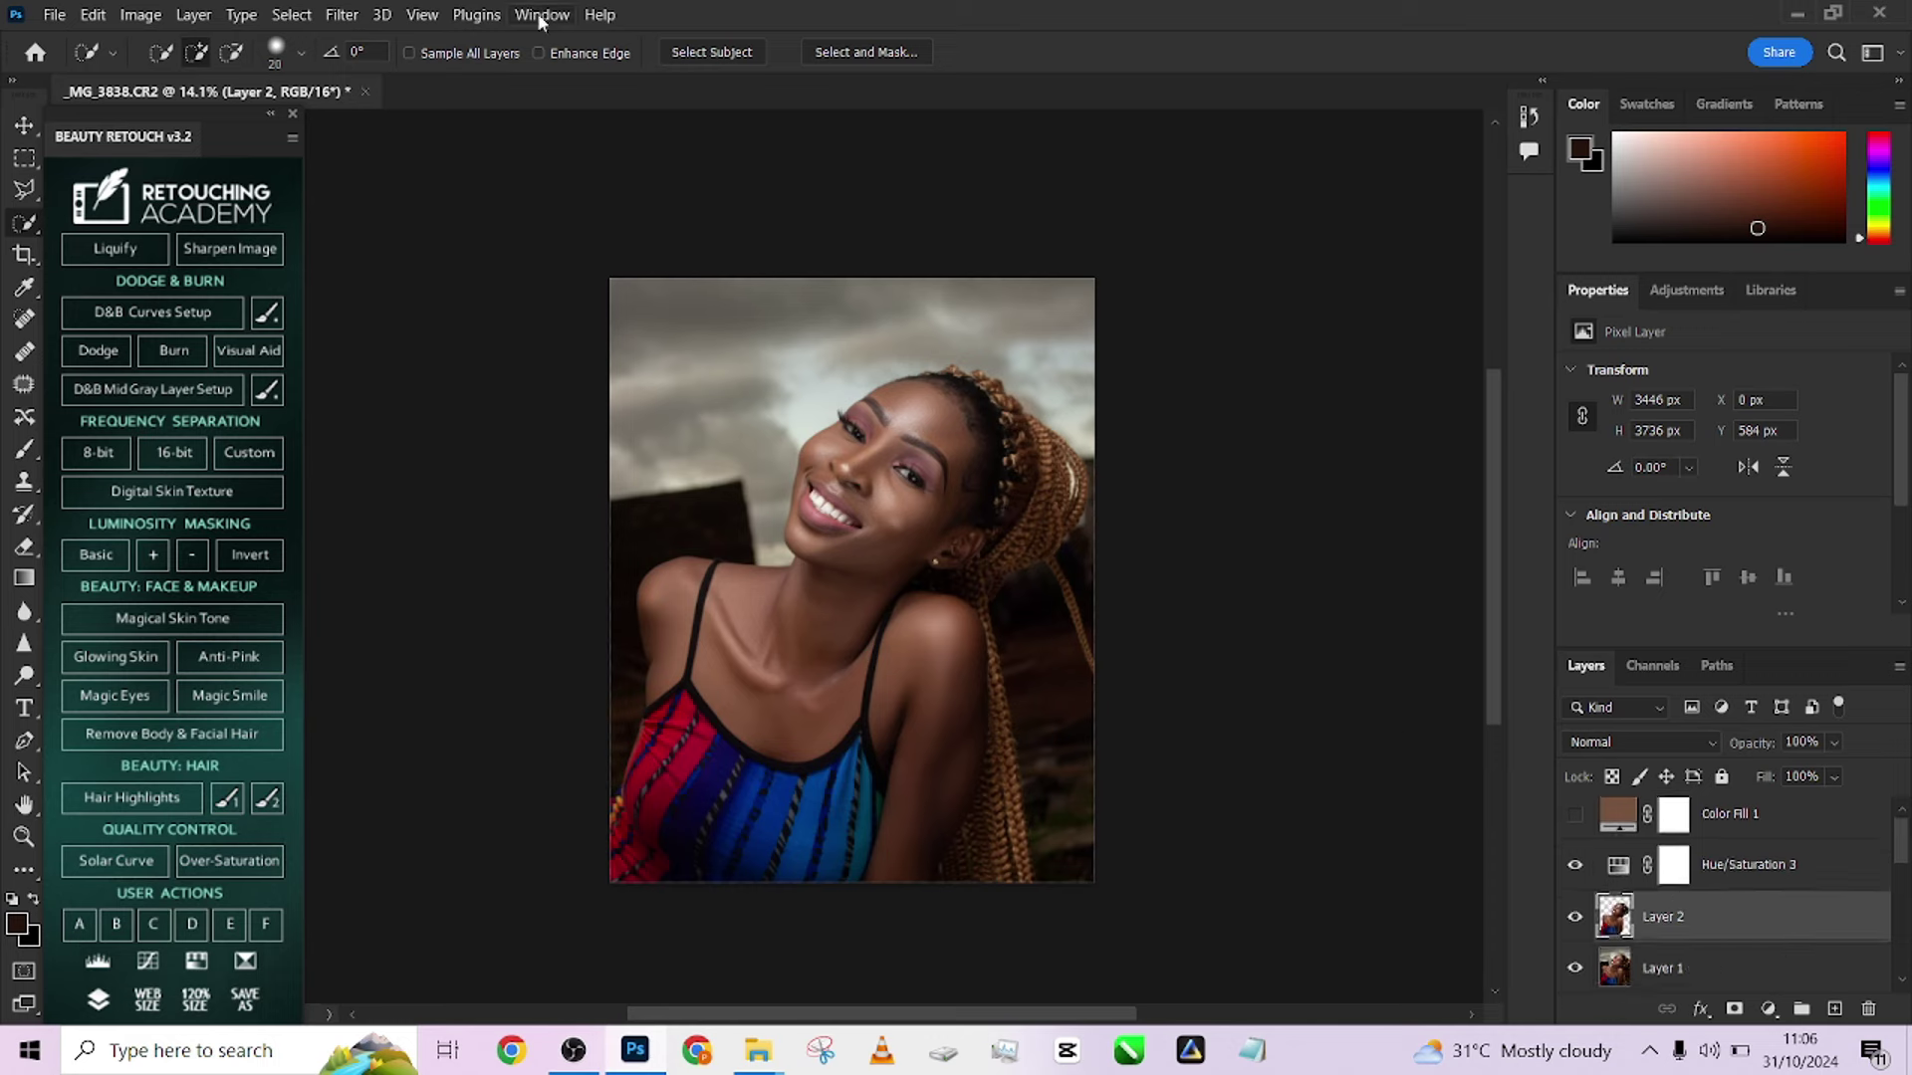
# Select the skin tones on Layer 2 with Color Range, adding color samples from the face and the shaded arm
pyautogui.click(292, 14)
pyautogui.click(357, 244)
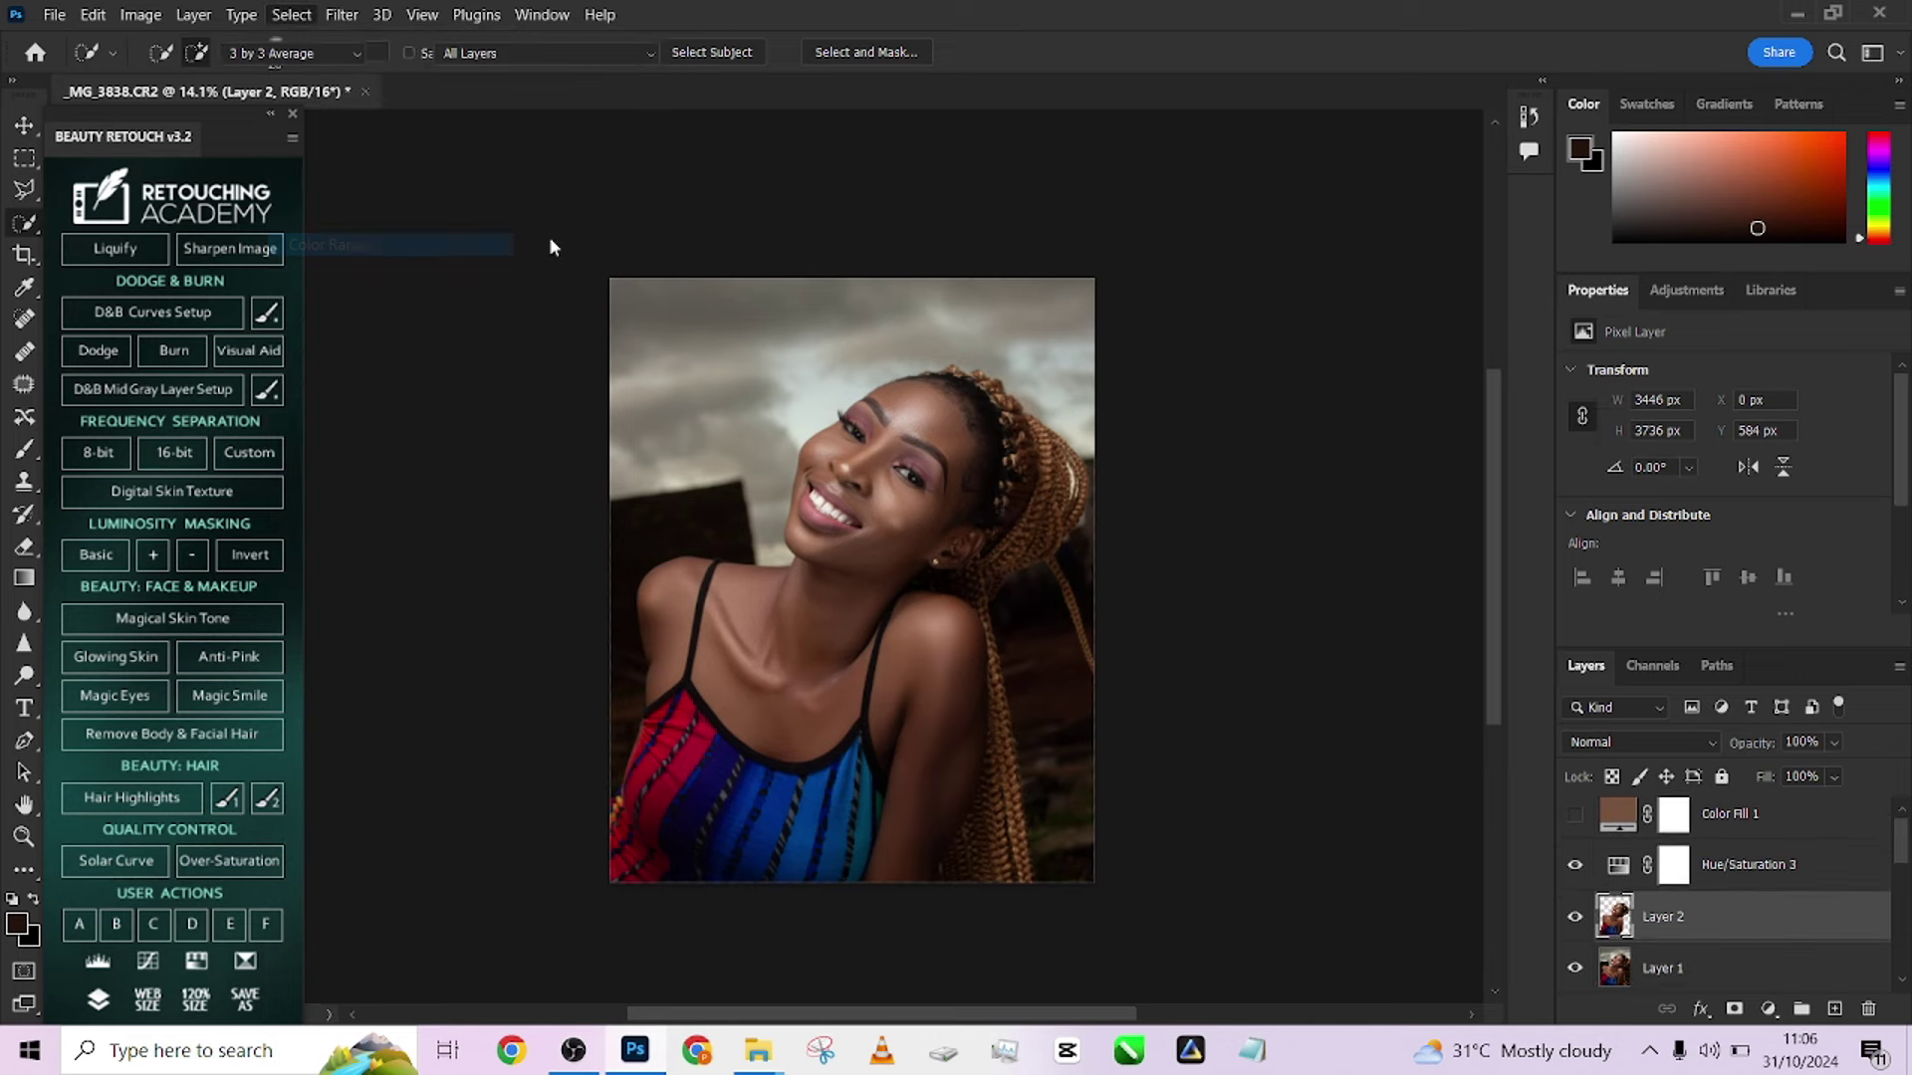
pyautogui.click(1802, 394)
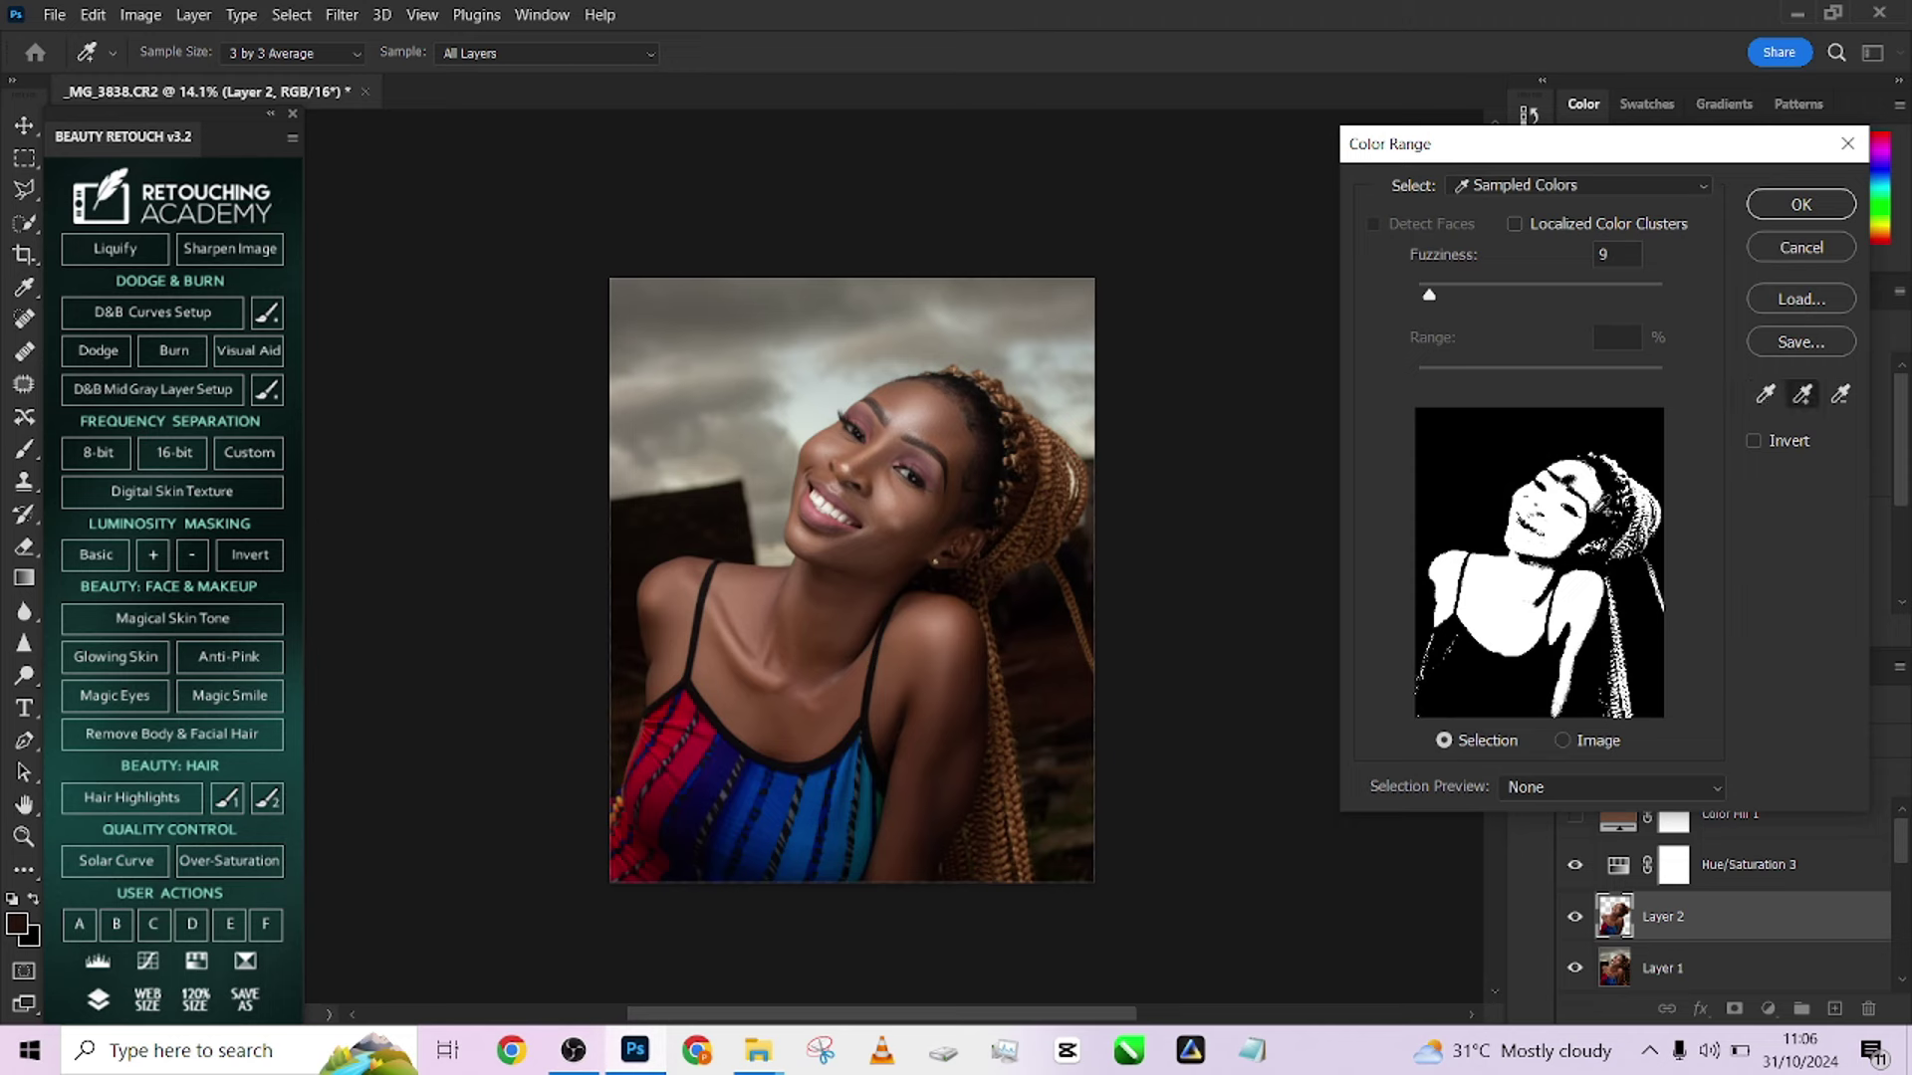
pyautogui.click(1565, 552)
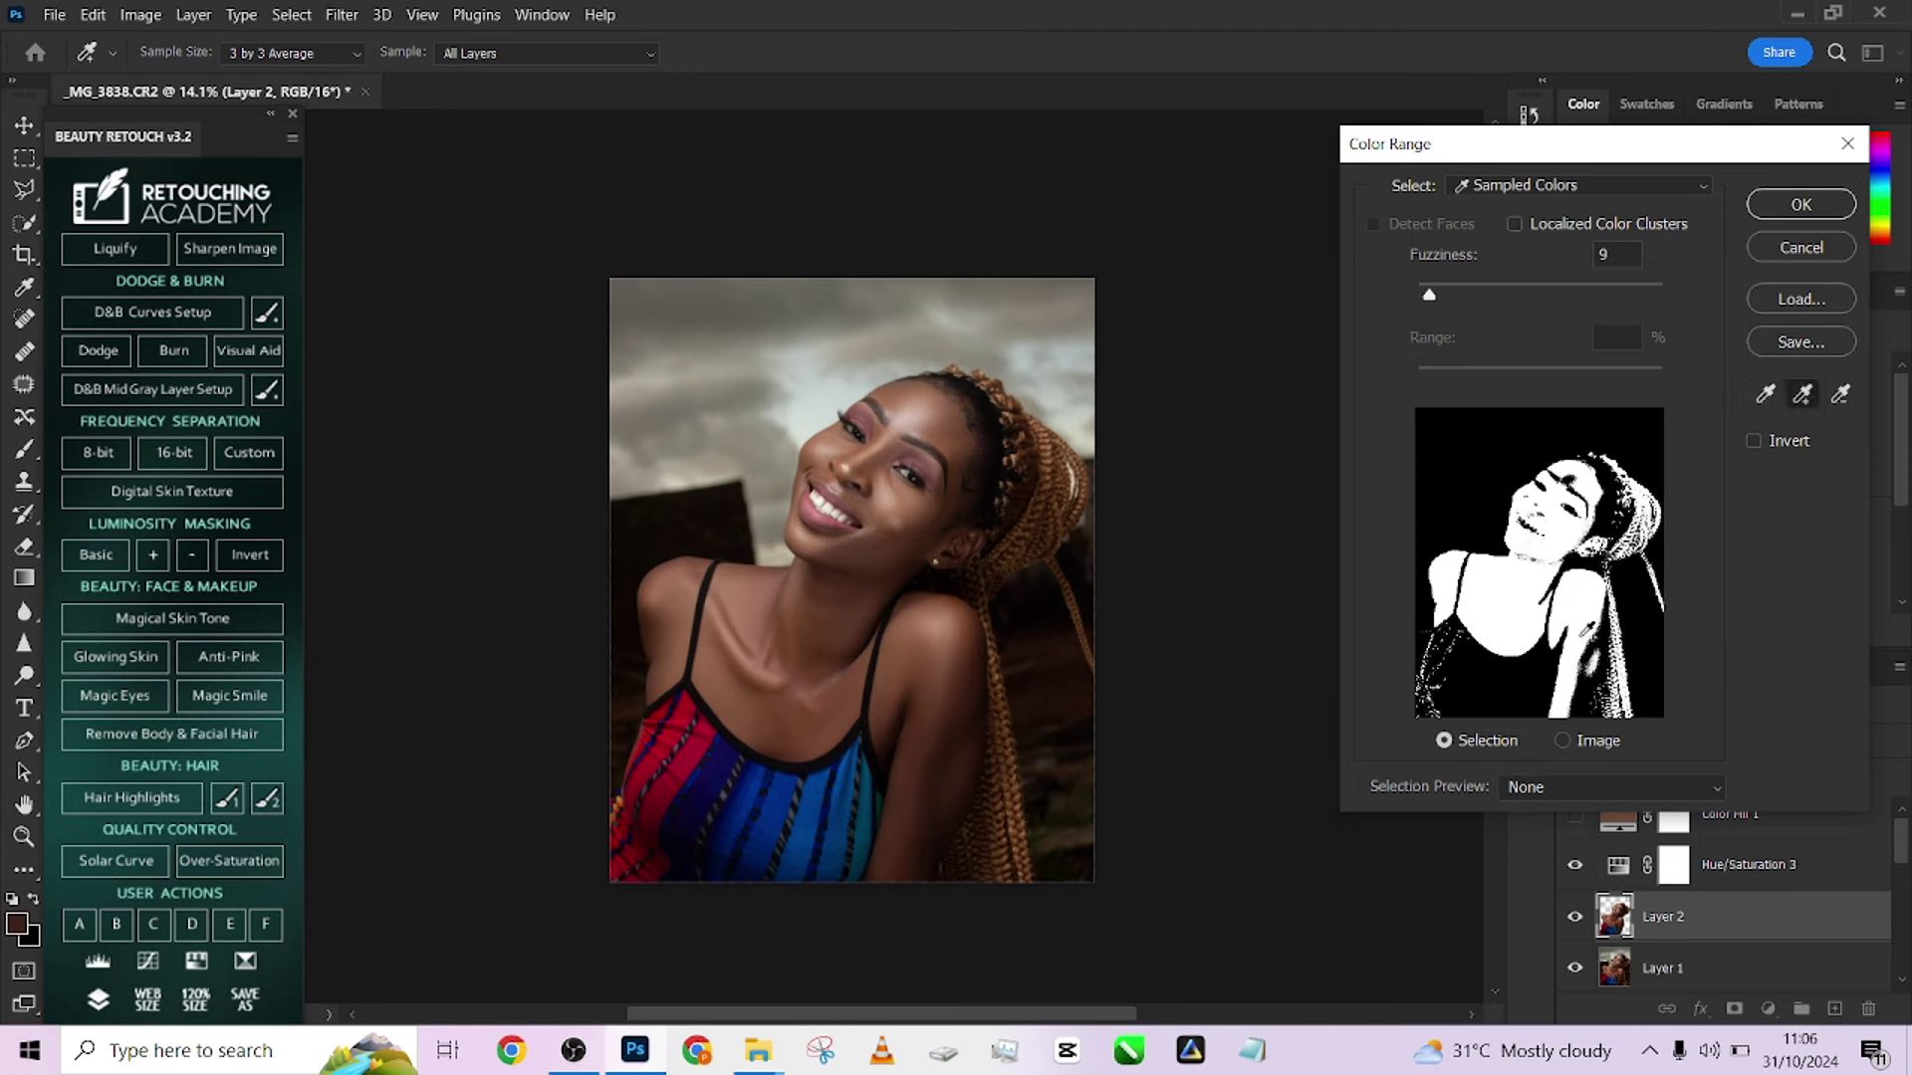
pyautogui.click(1587, 637)
pyautogui.click(1591, 645)
pyautogui.moveTo(1591, 652); pyautogui.dragTo(1583, 694)
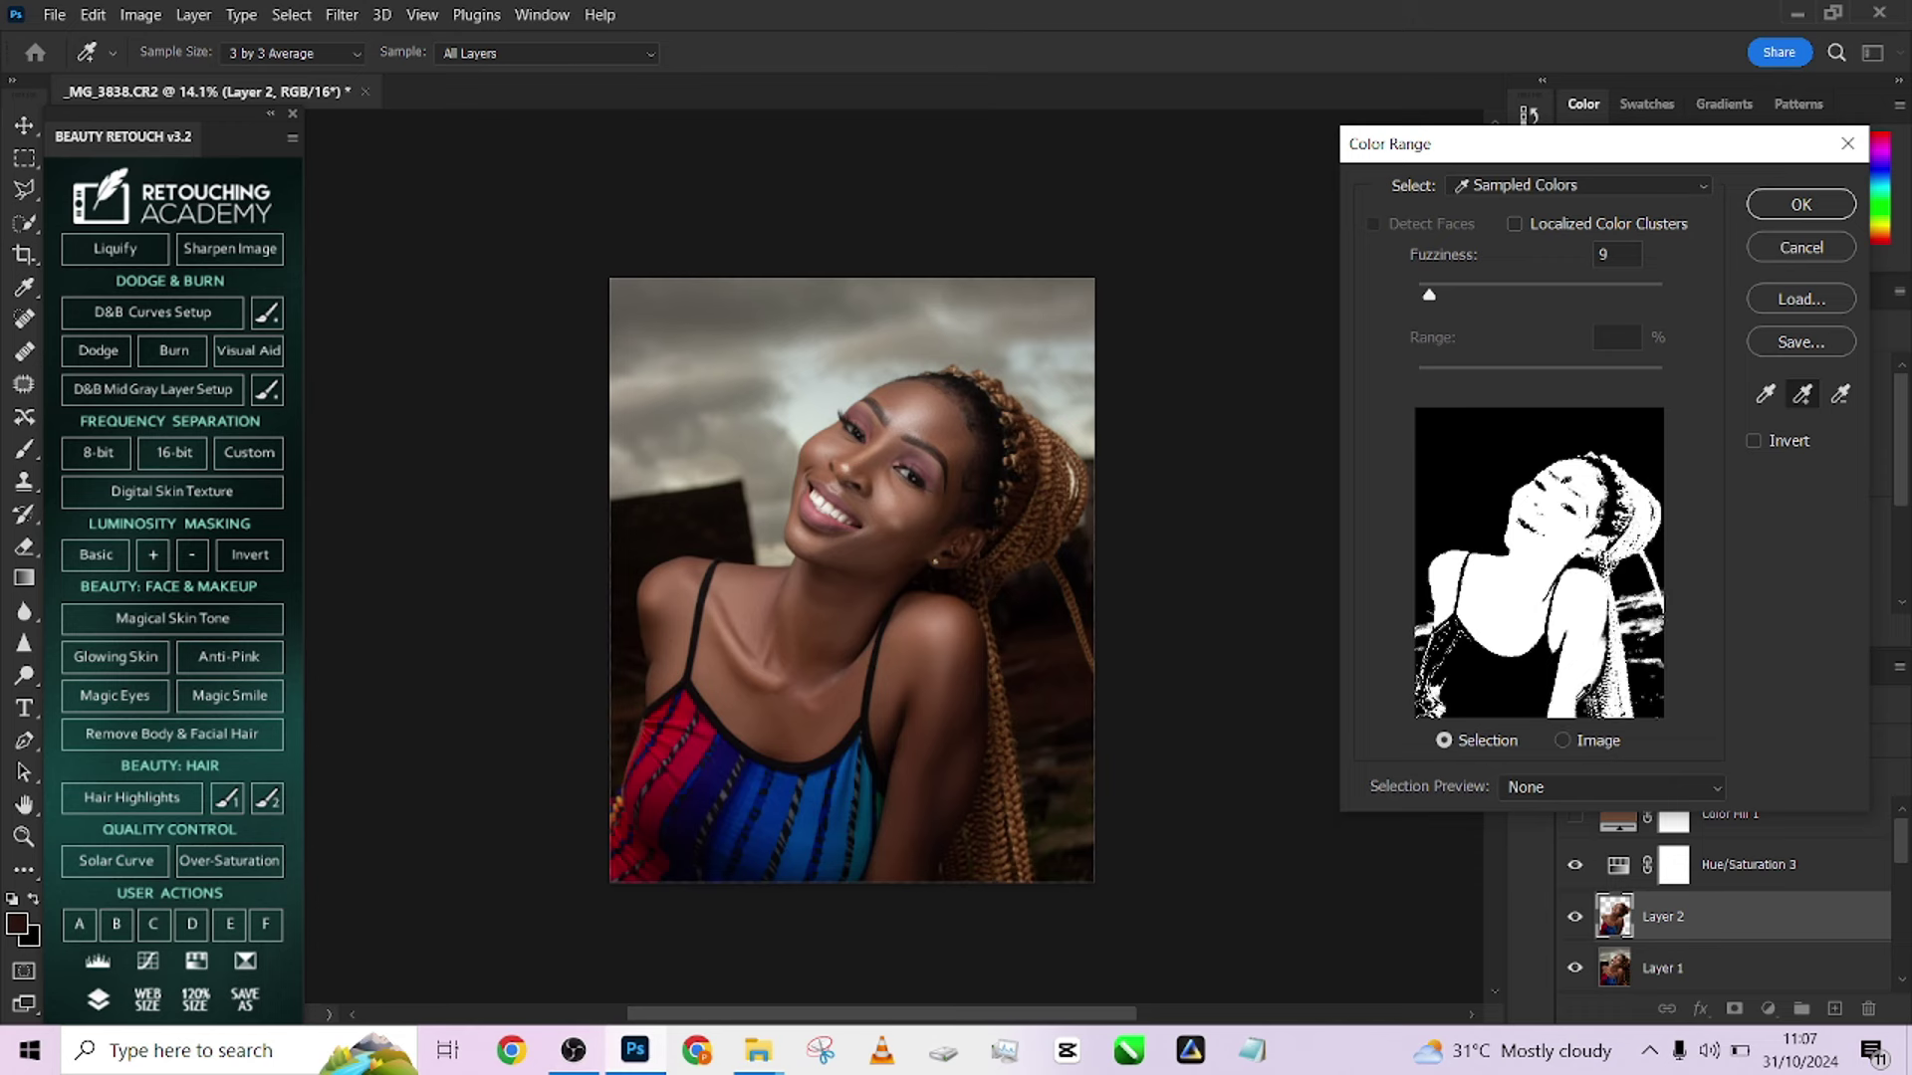
pyautogui.click(1591, 696)
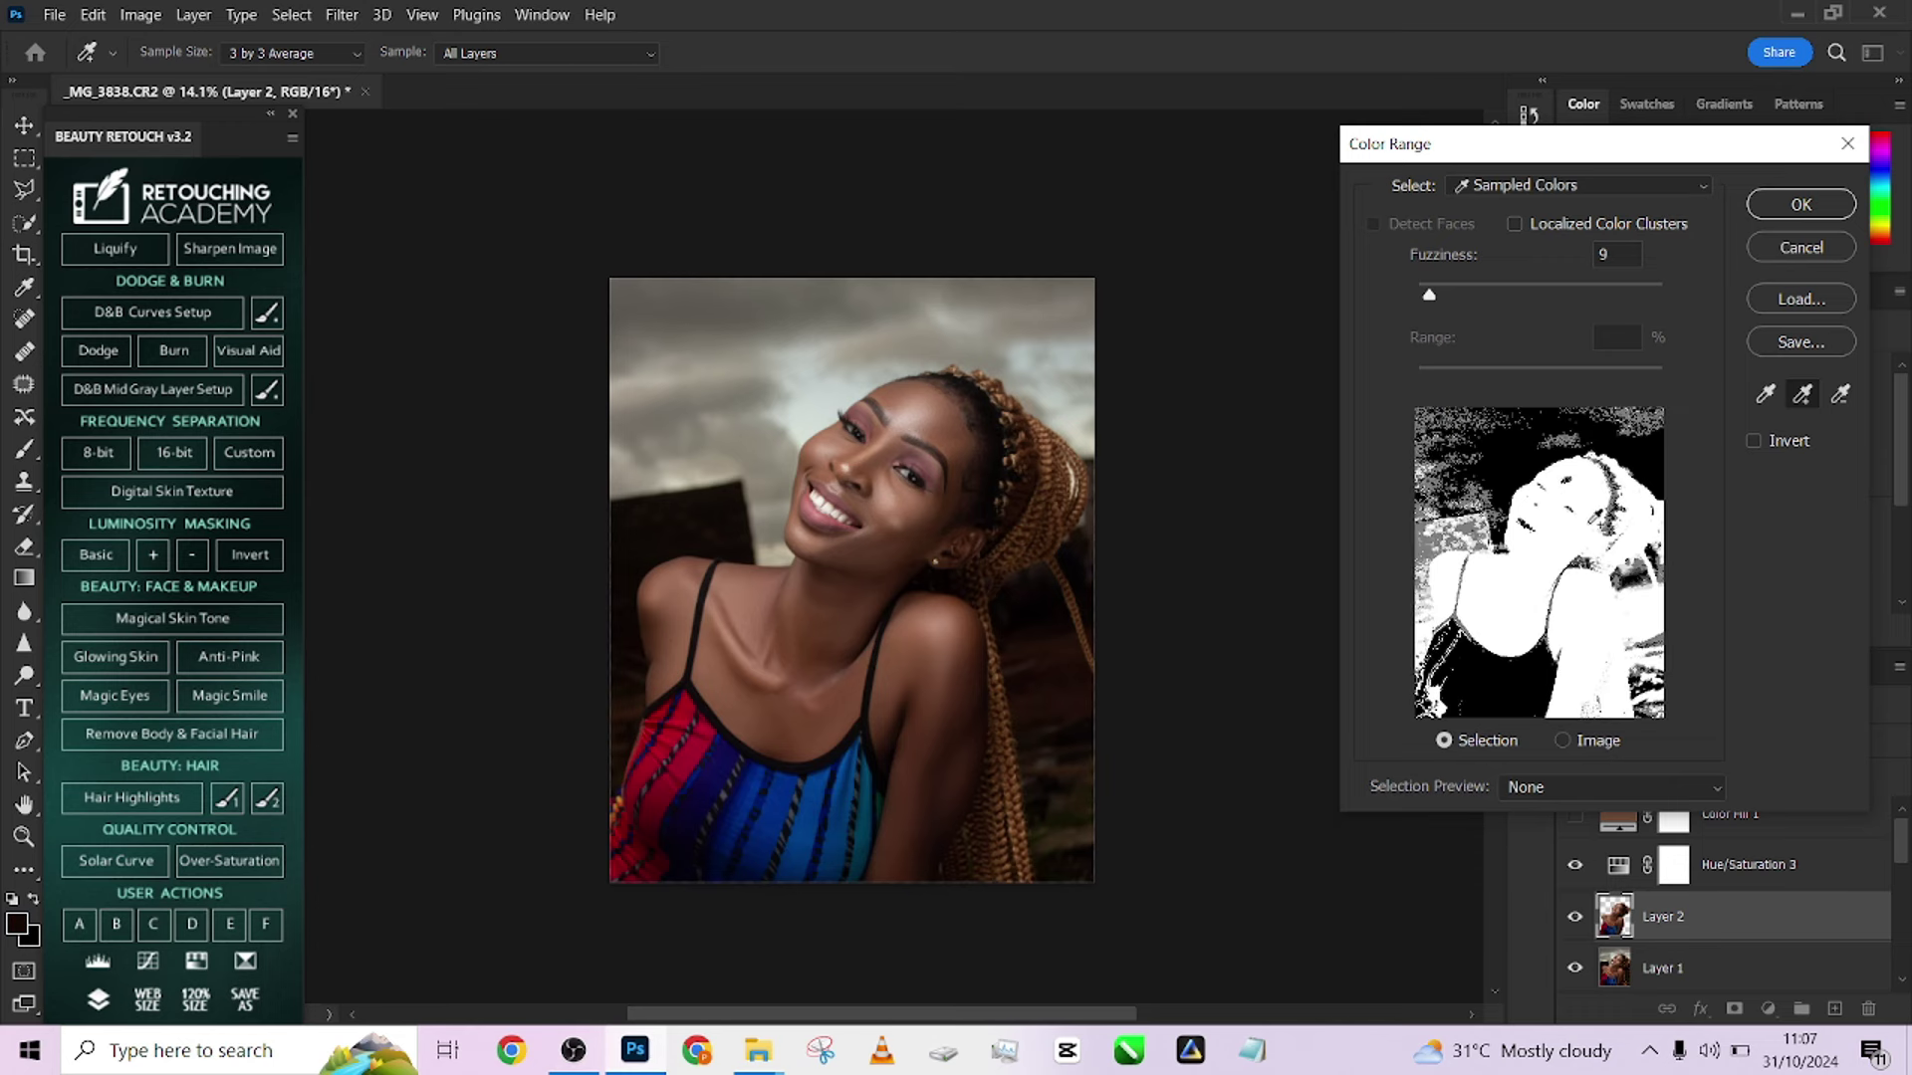
pyautogui.click(1797, 206)
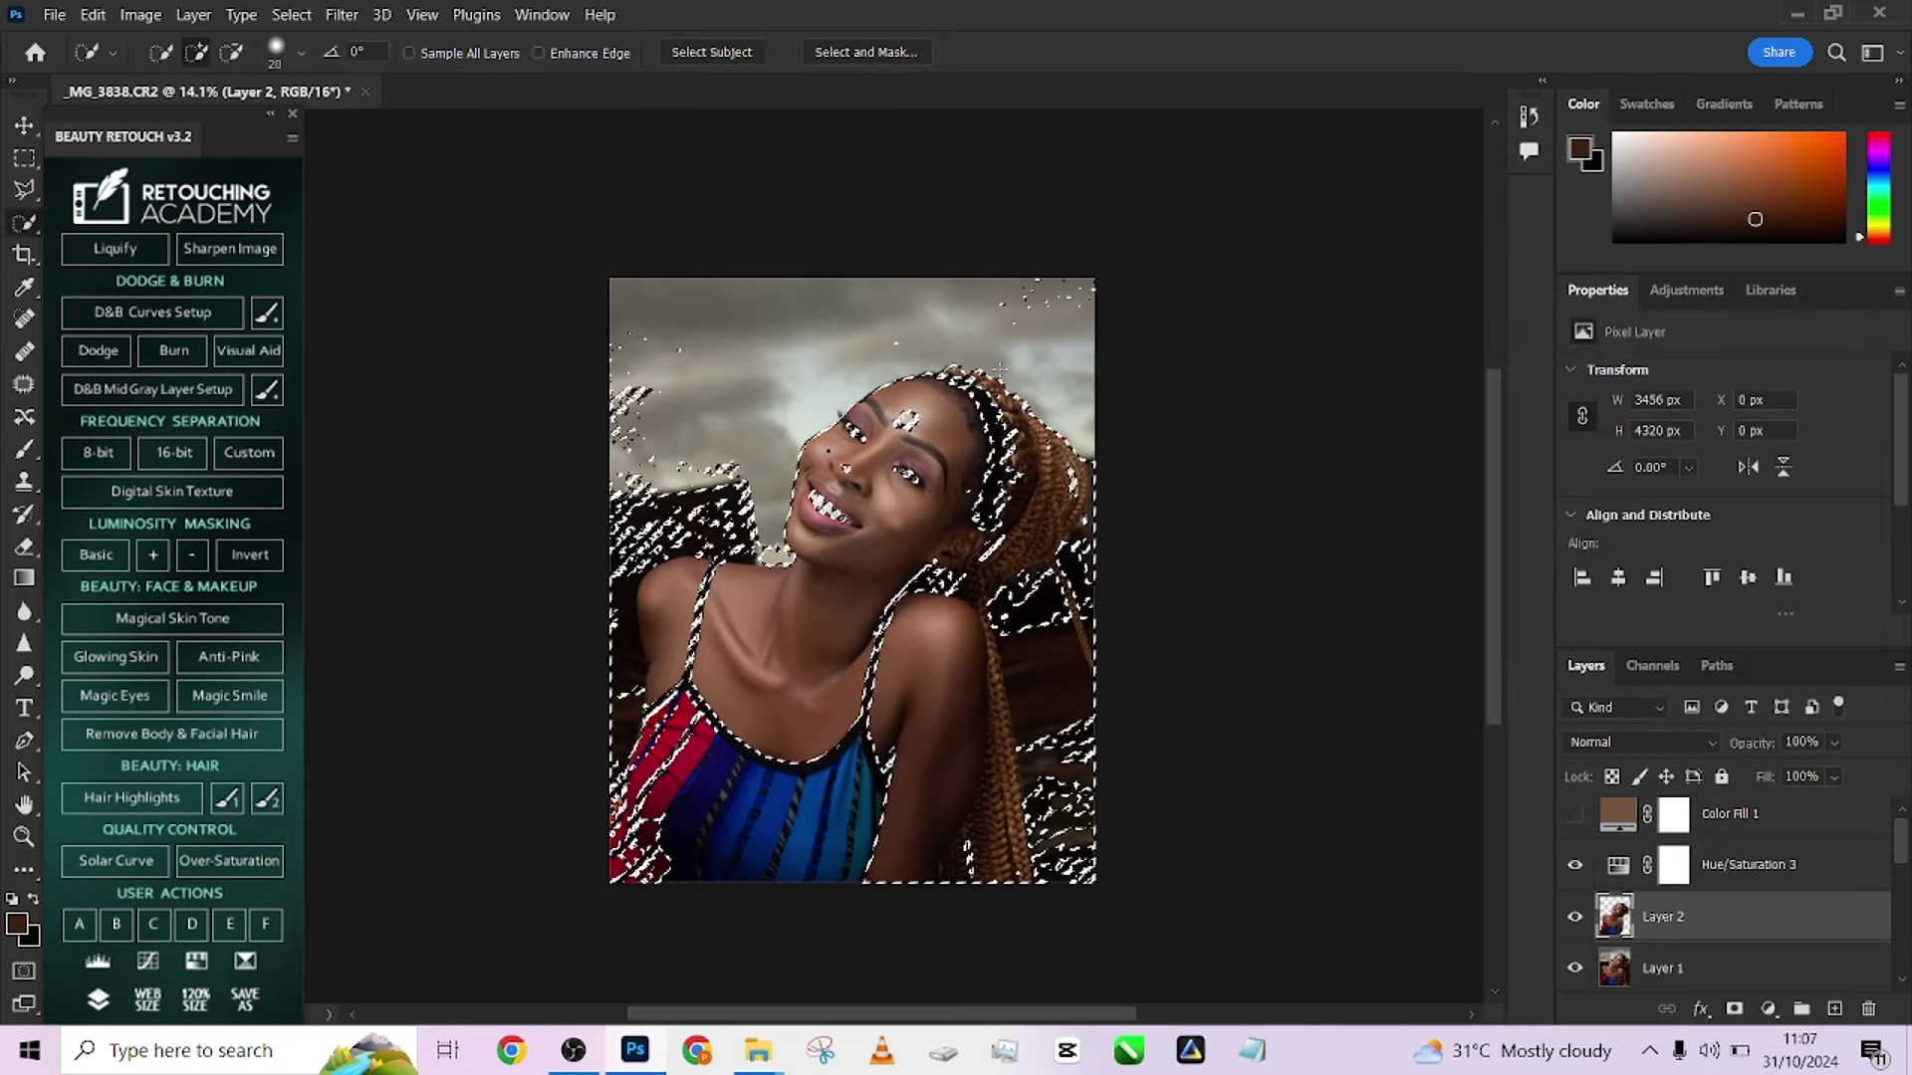
# Mask the Color Fill 1 layer with the Color Range selection and show the layer
pyautogui.click(1734, 1010)
pyautogui.moveTo(1676, 935); pyautogui.dragTo(1674, 813)
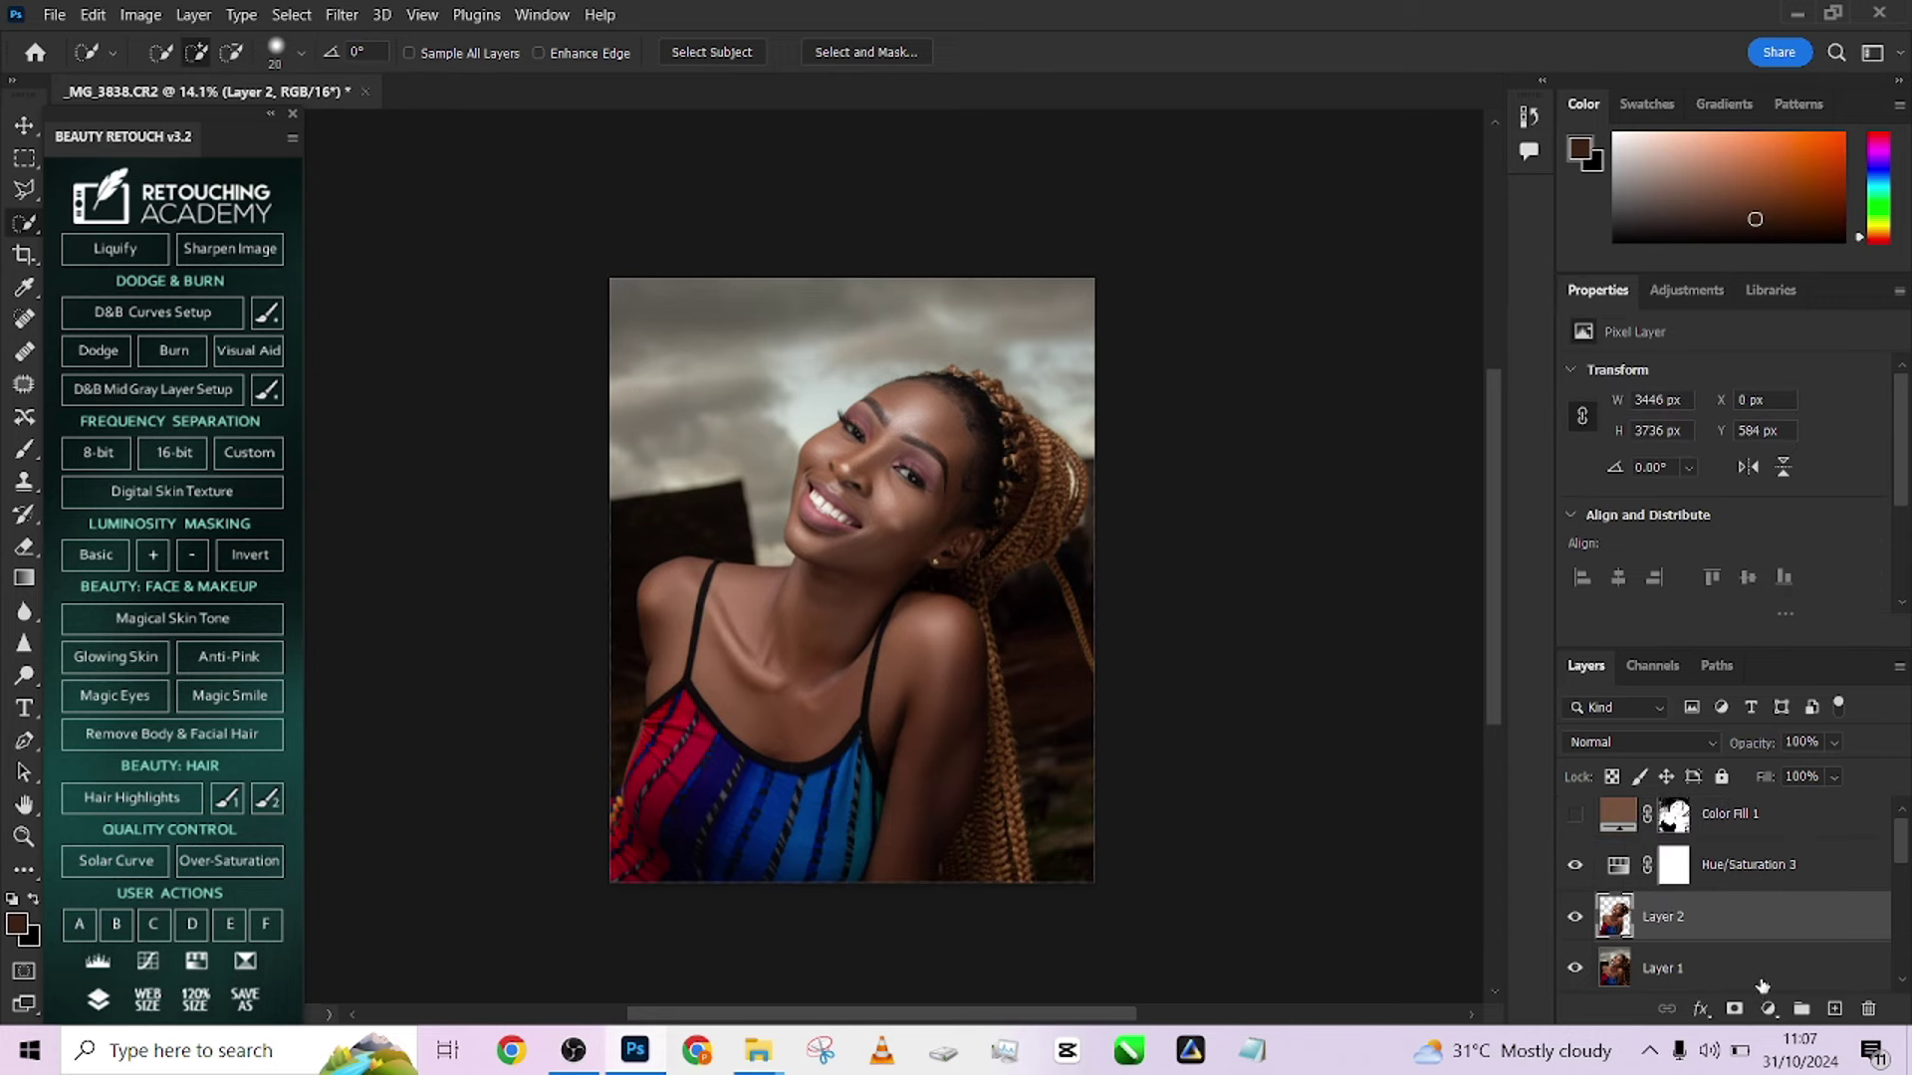
pyautogui.click(1574, 814)
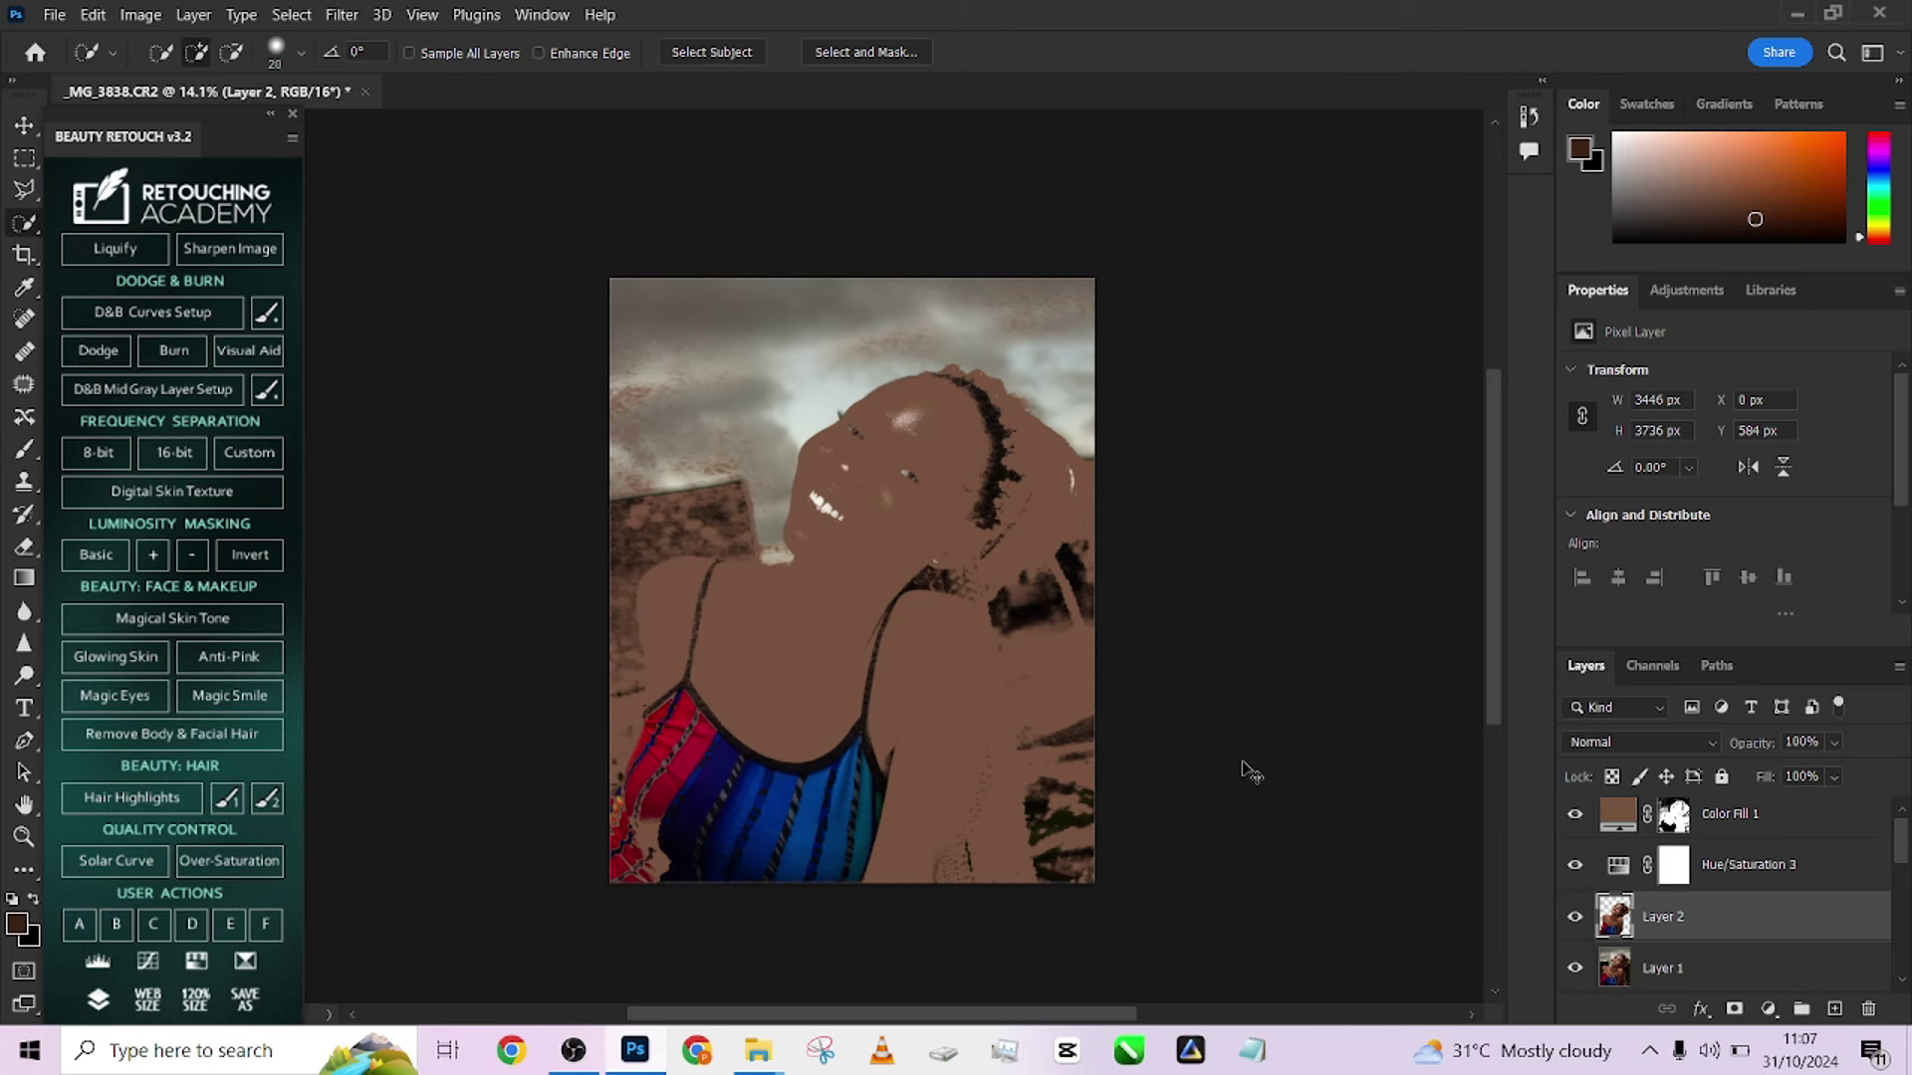
# Undo showing Color Fill 1, moving the mask and adding it to Layer 2, and clear the selection
pyautogui.hotkey('ctrl', 'z')
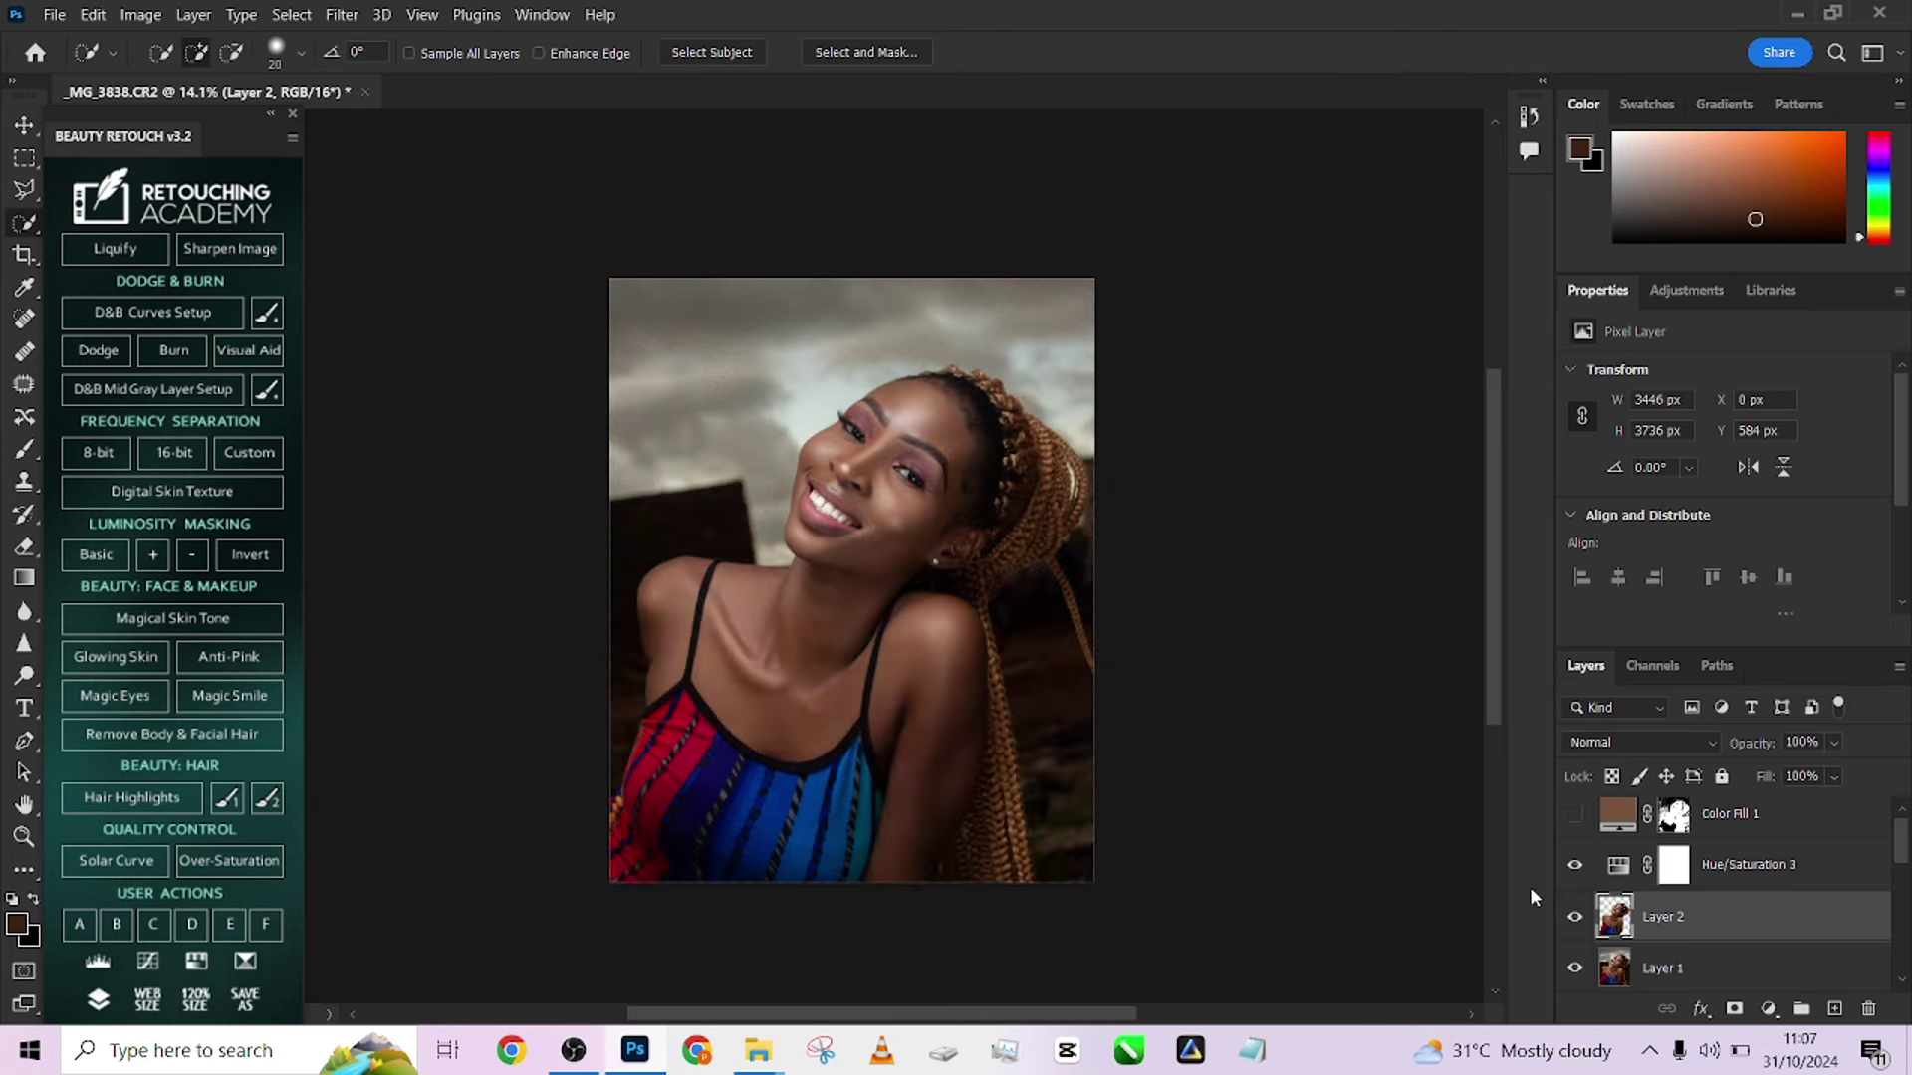
pyautogui.hotkey('ctrl', 'z')
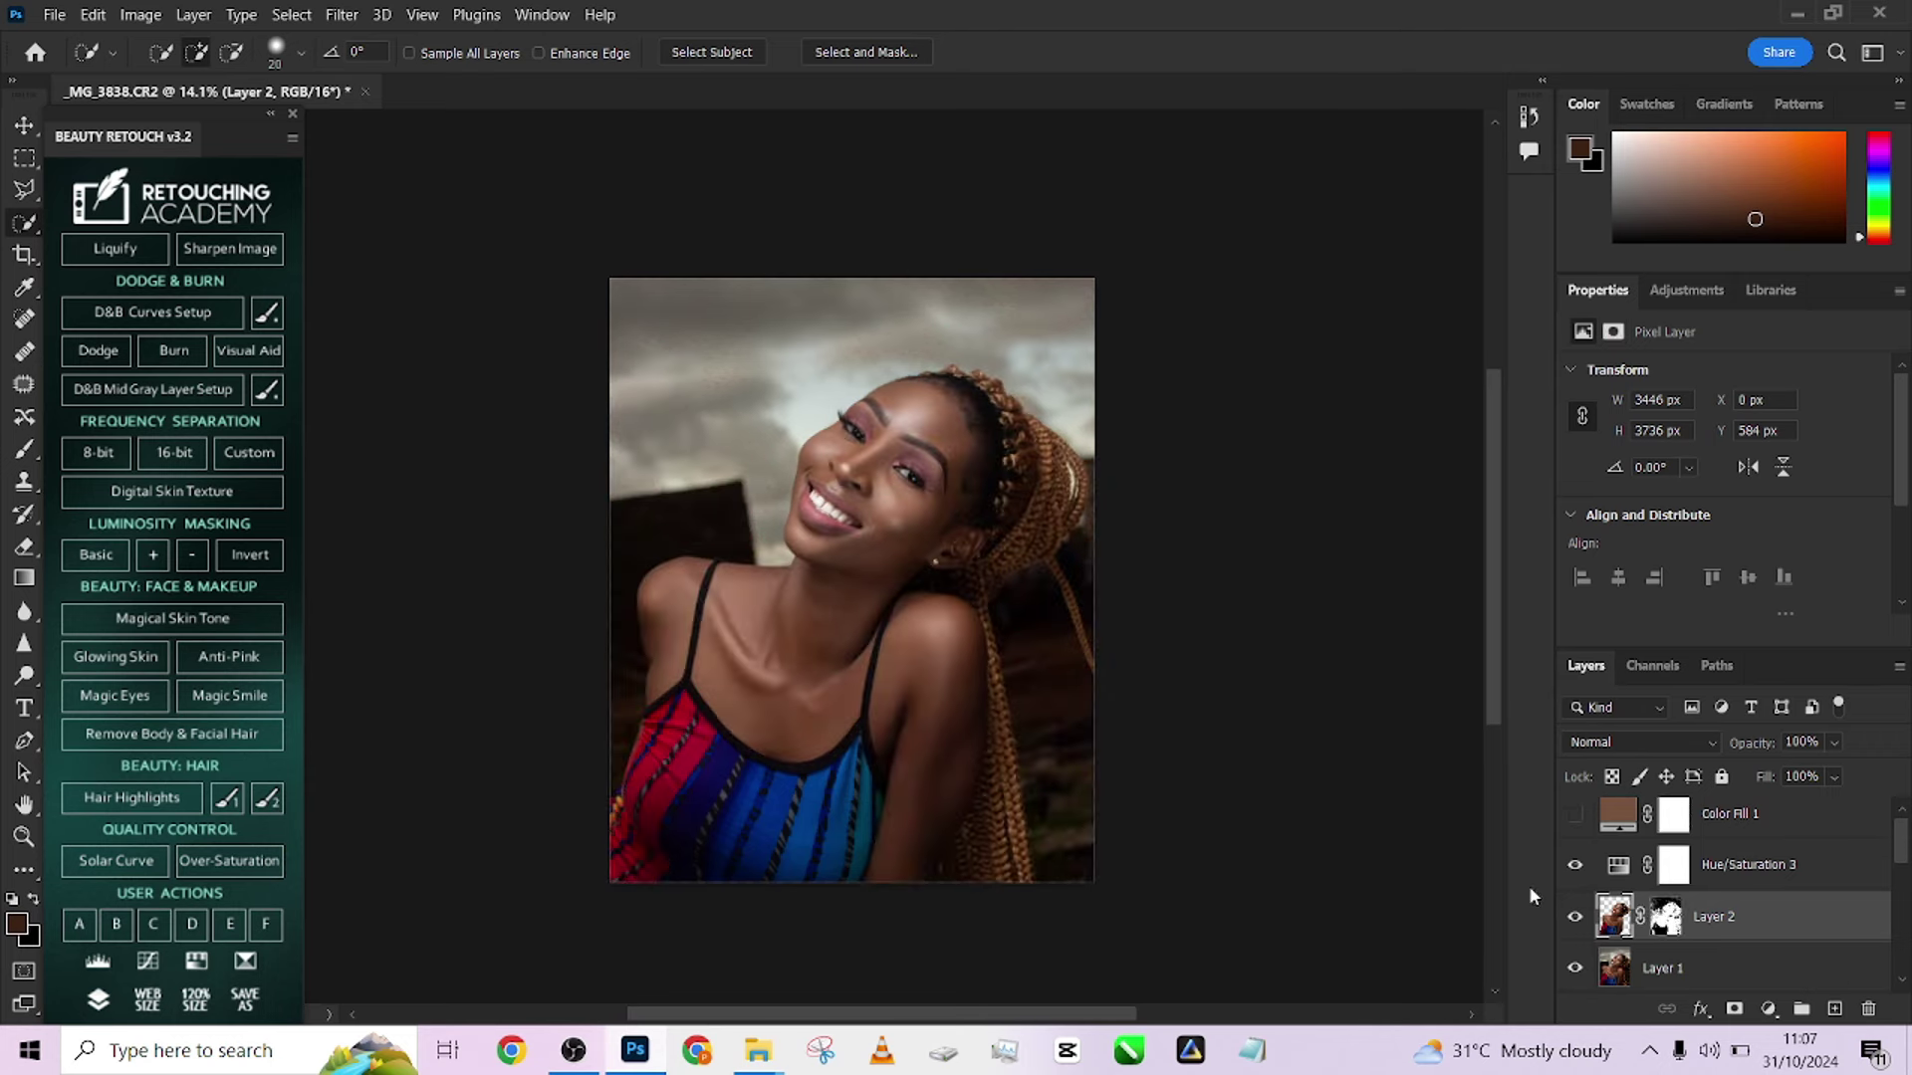
pyautogui.hotkey('ctrl', 'z')
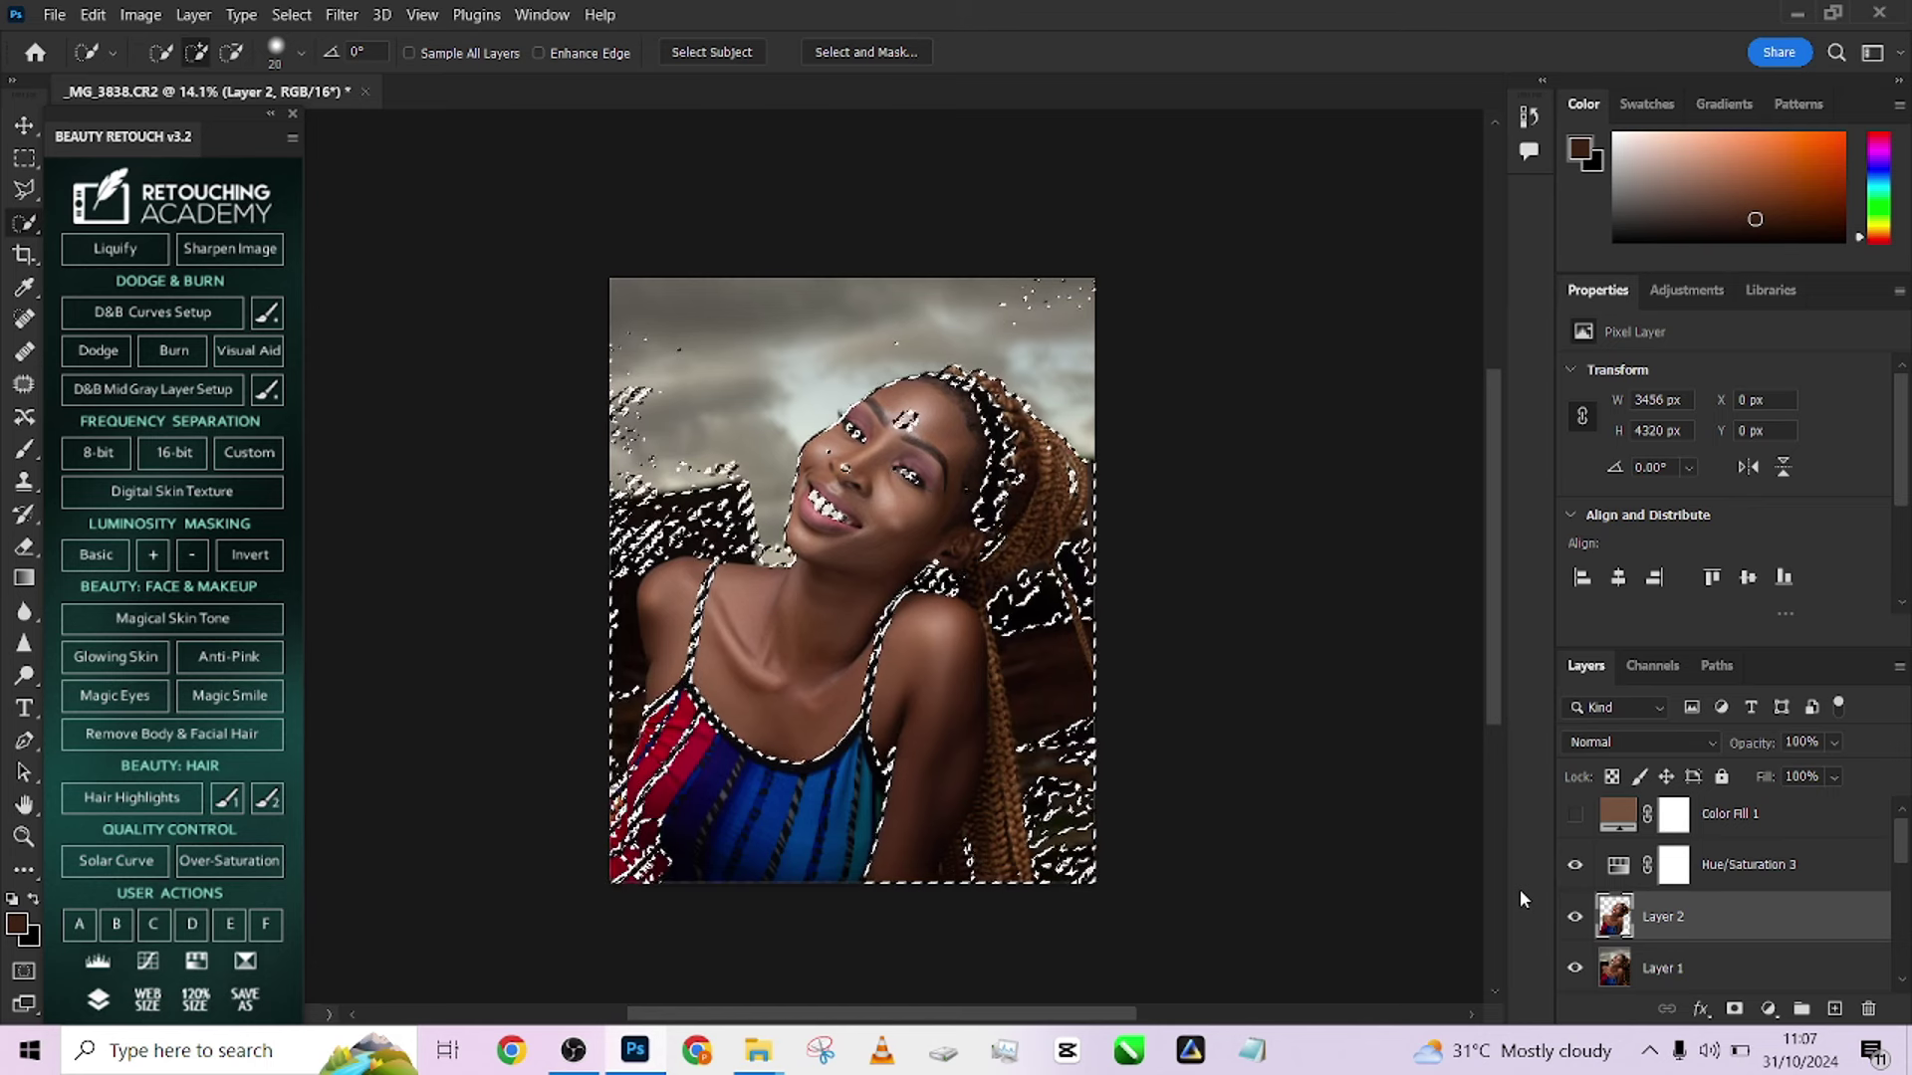
pyautogui.hotkey('ctrl', 'd')
# Show only Layer 2 and select the face, neck, chest and both arms with a 77 px Quick Selection brush
pyautogui.keyDown('alt'); pyautogui.click(1573, 917); pyautogui.keyUp('alt')
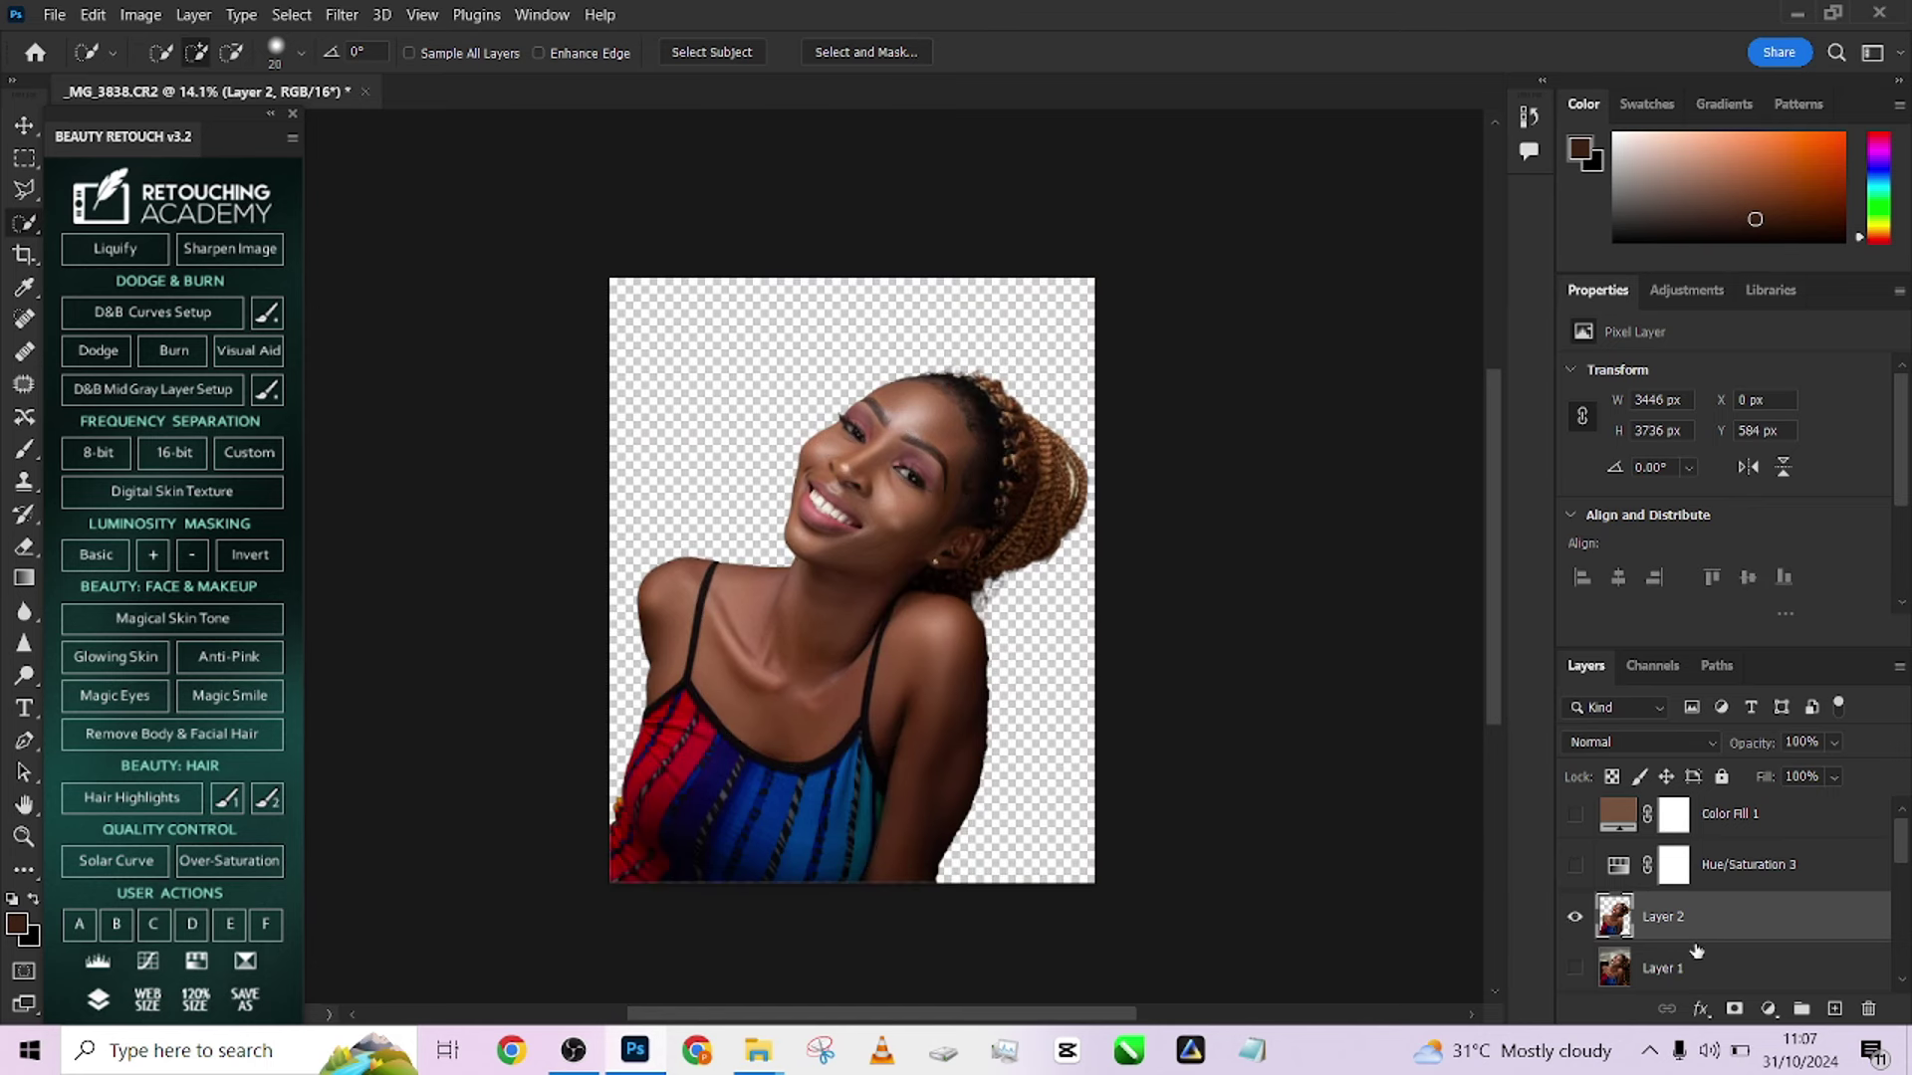
pyautogui.keyDown('alt'); pyautogui.rightClick(755, 635); pyautogui.keyUp('alt')
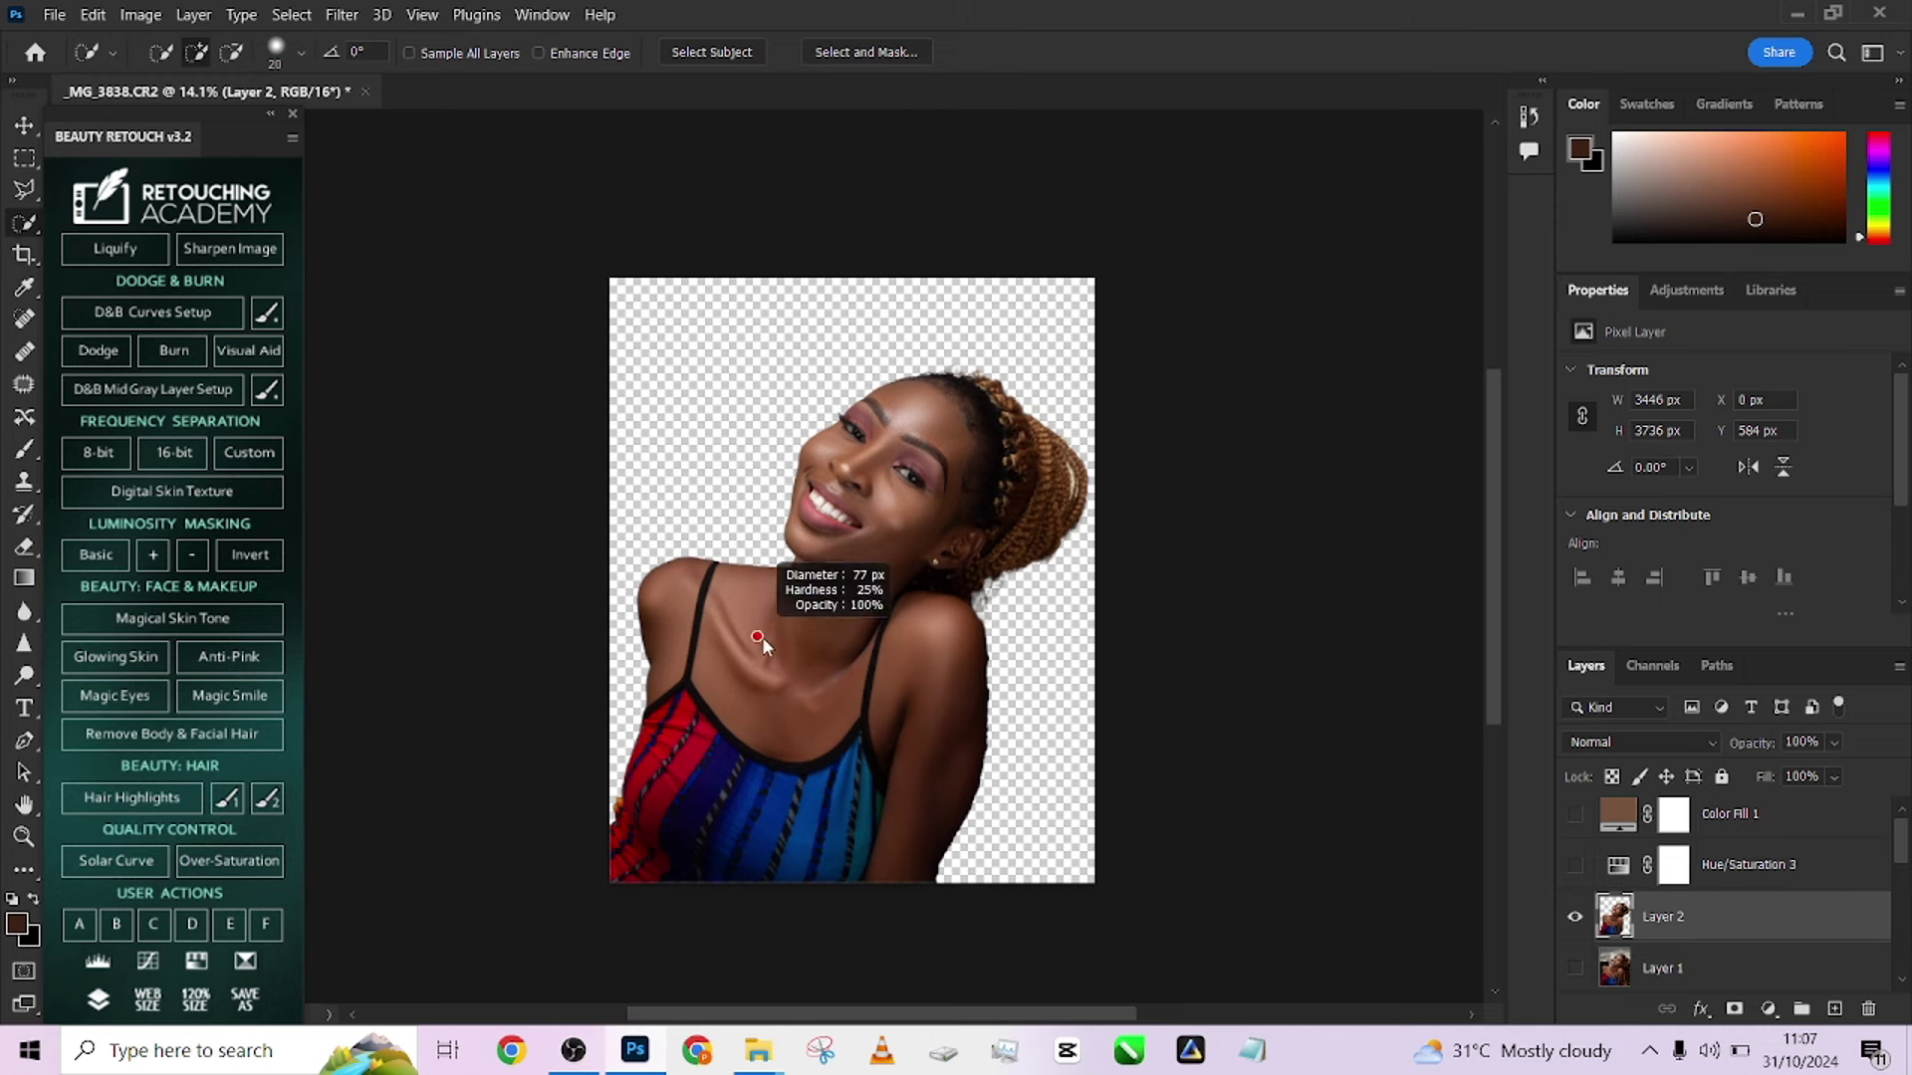
pyautogui.moveTo(755, 635)
pyautogui.mouseDown()
pyautogui.moveTo(789, 678)
pyautogui.moveTo(842, 627)
pyautogui.moveTo(935, 434)
pyautogui.moveTo(941, 690)
pyautogui.moveTo(916, 771)
pyautogui.moveTo(977, 805)
pyautogui.mouseUp()
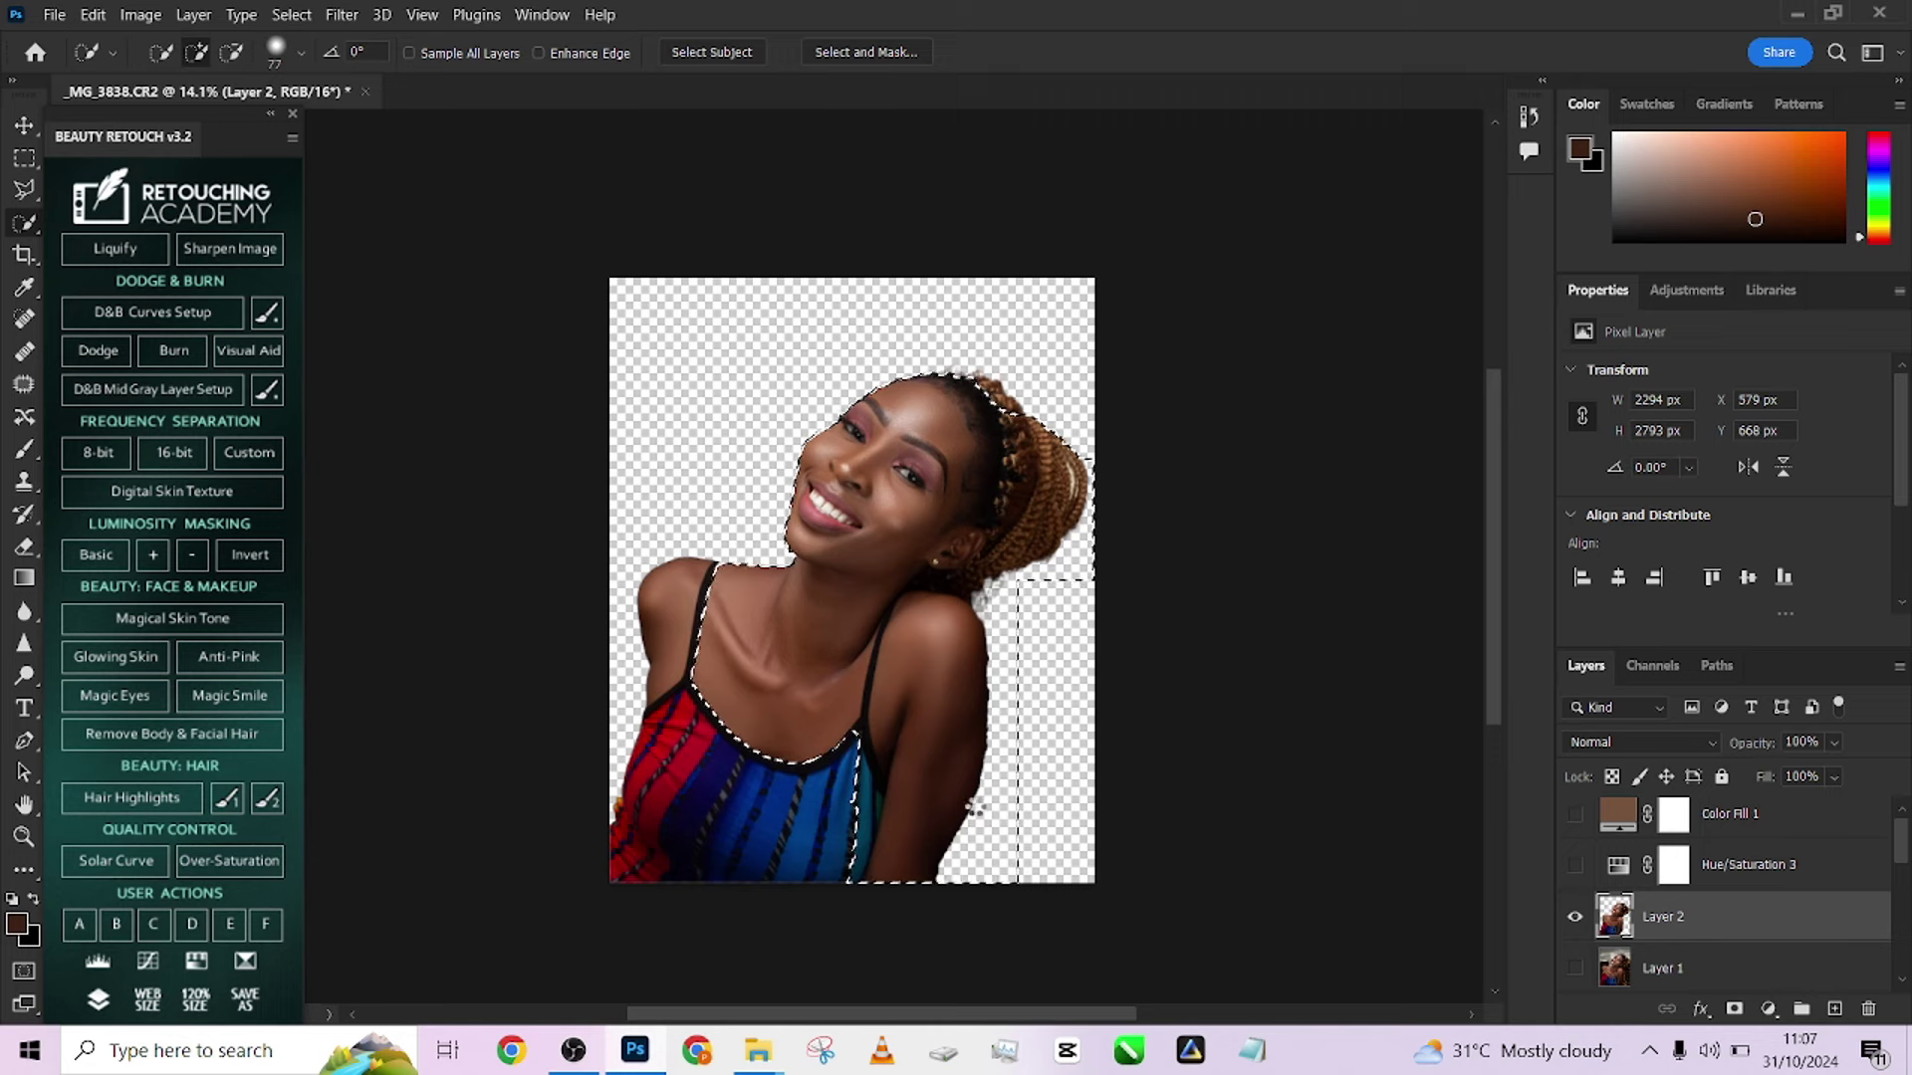
pyautogui.click(663, 655)
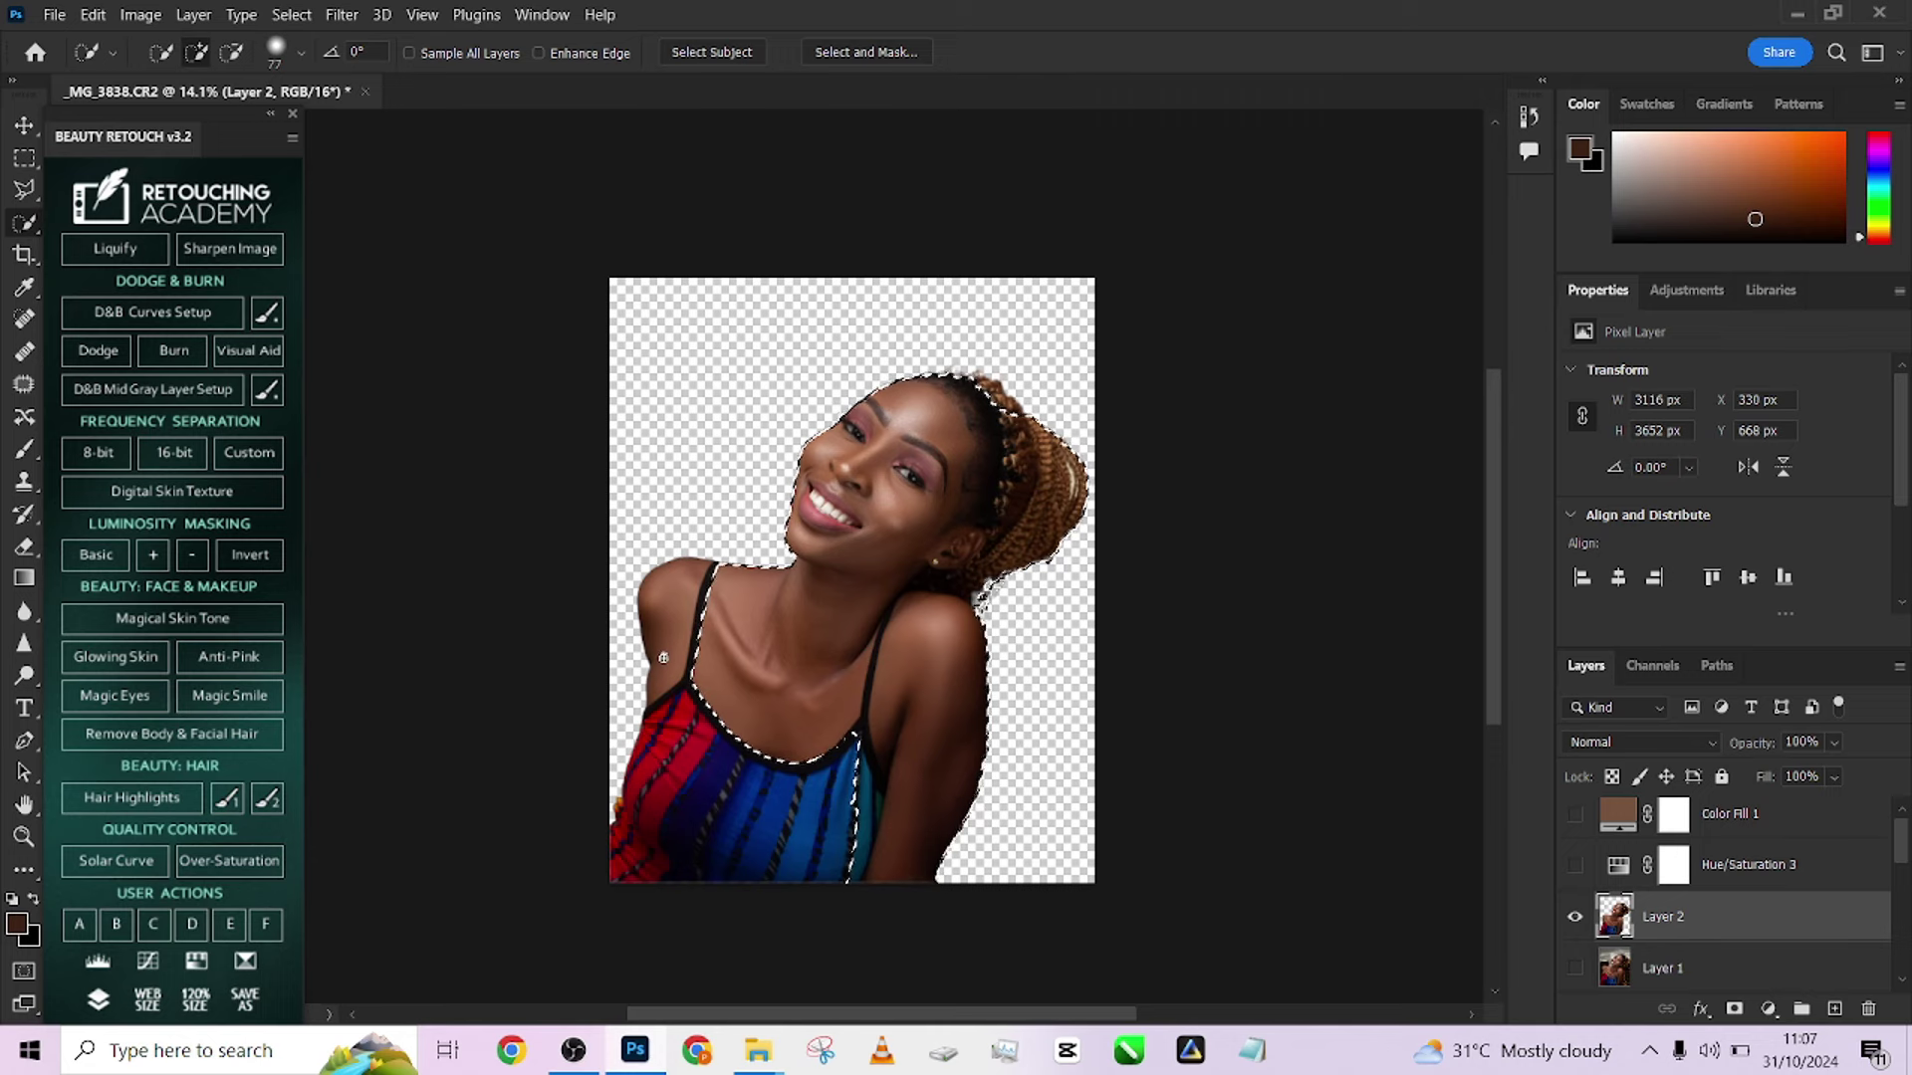
pyautogui.moveTo(665, 657); pyautogui.dragTo(673, 619)
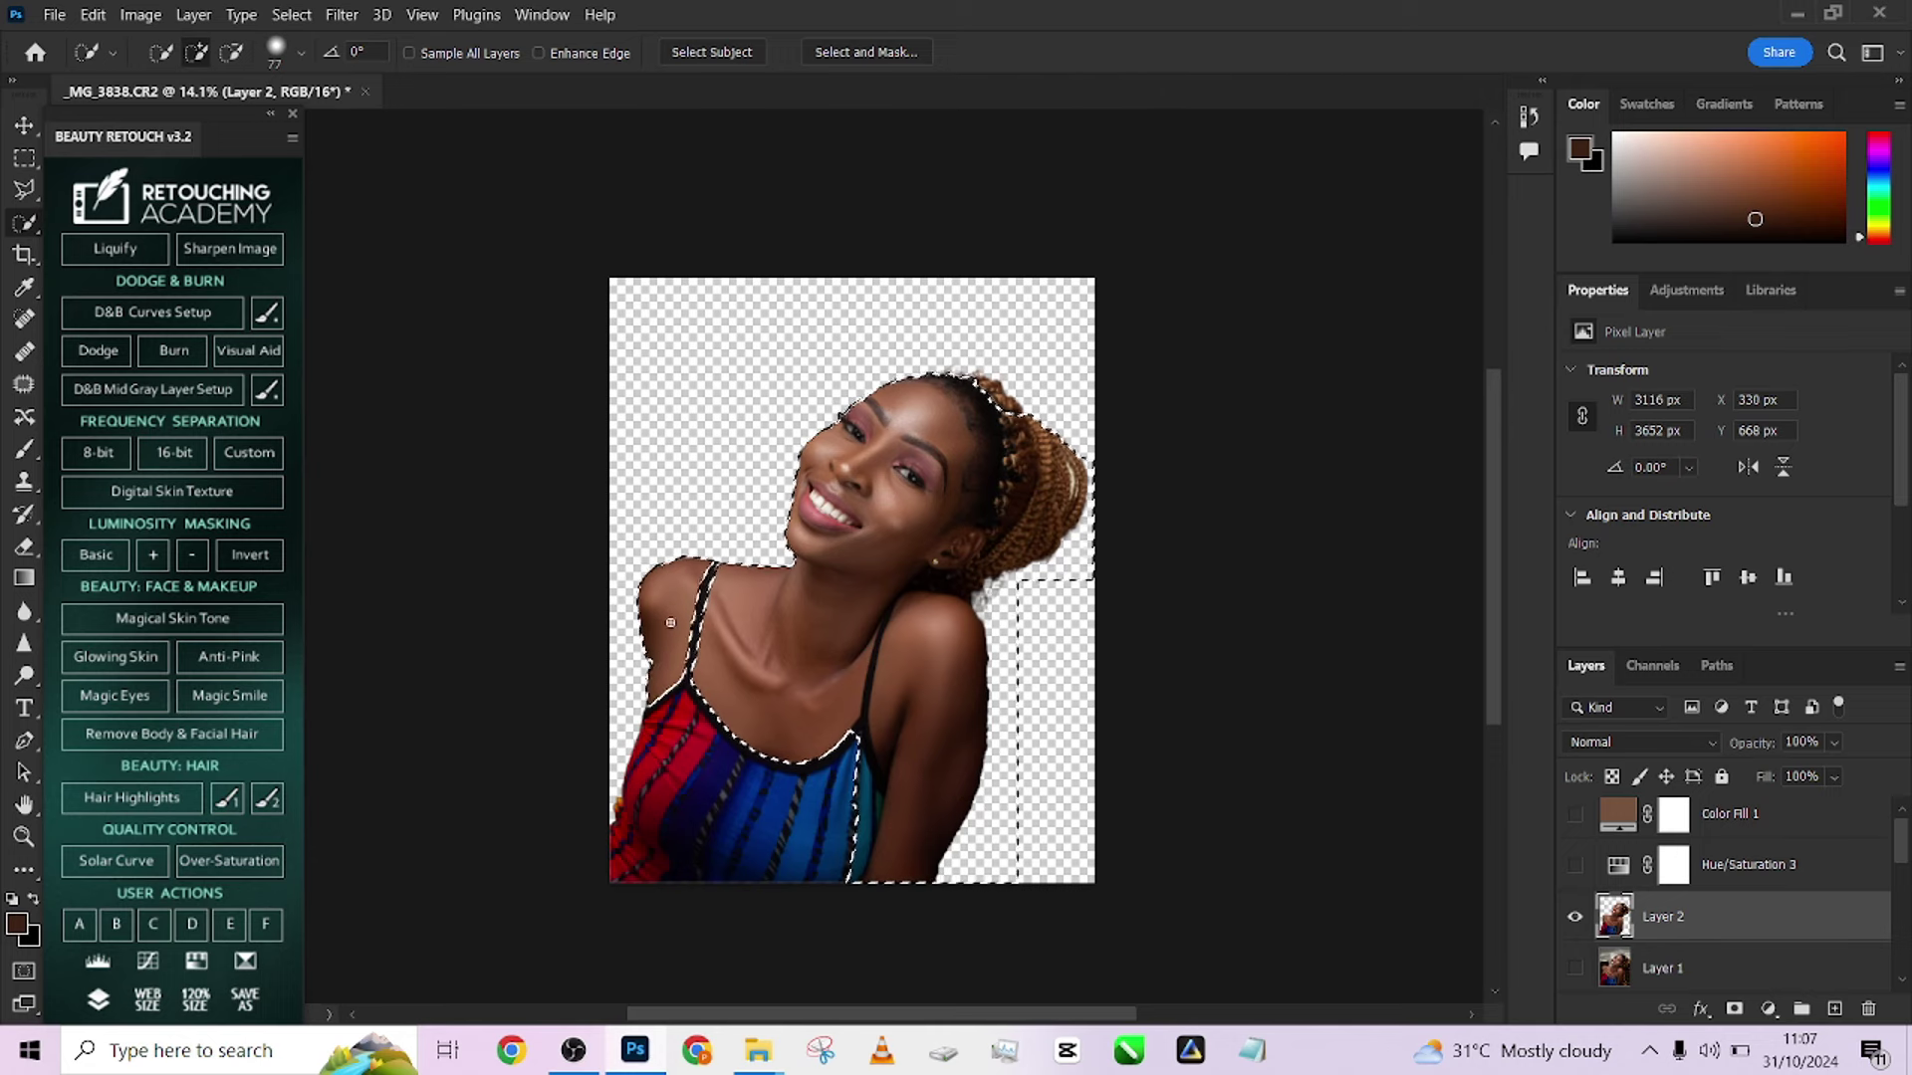
# Subtract the braided hair and the dress areas from the skin selection
pyautogui.moveTo(1028, 426)
pyautogui.mouseDown()
pyautogui.moveTo(1040, 541)
pyautogui.moveTo(1077, 481)
pyautogui.moveTo(1027, 513)
pyautogui.moveTo(978, 582)
pyautogui.mouseUp()
pyautogui.moveTo(1003, 477)
pyautogui.mouseDown()
pyautogui.moveTo(1007, 434)
pyautogui.moveTo(1002, 451)
pyautogui.mouseUp()
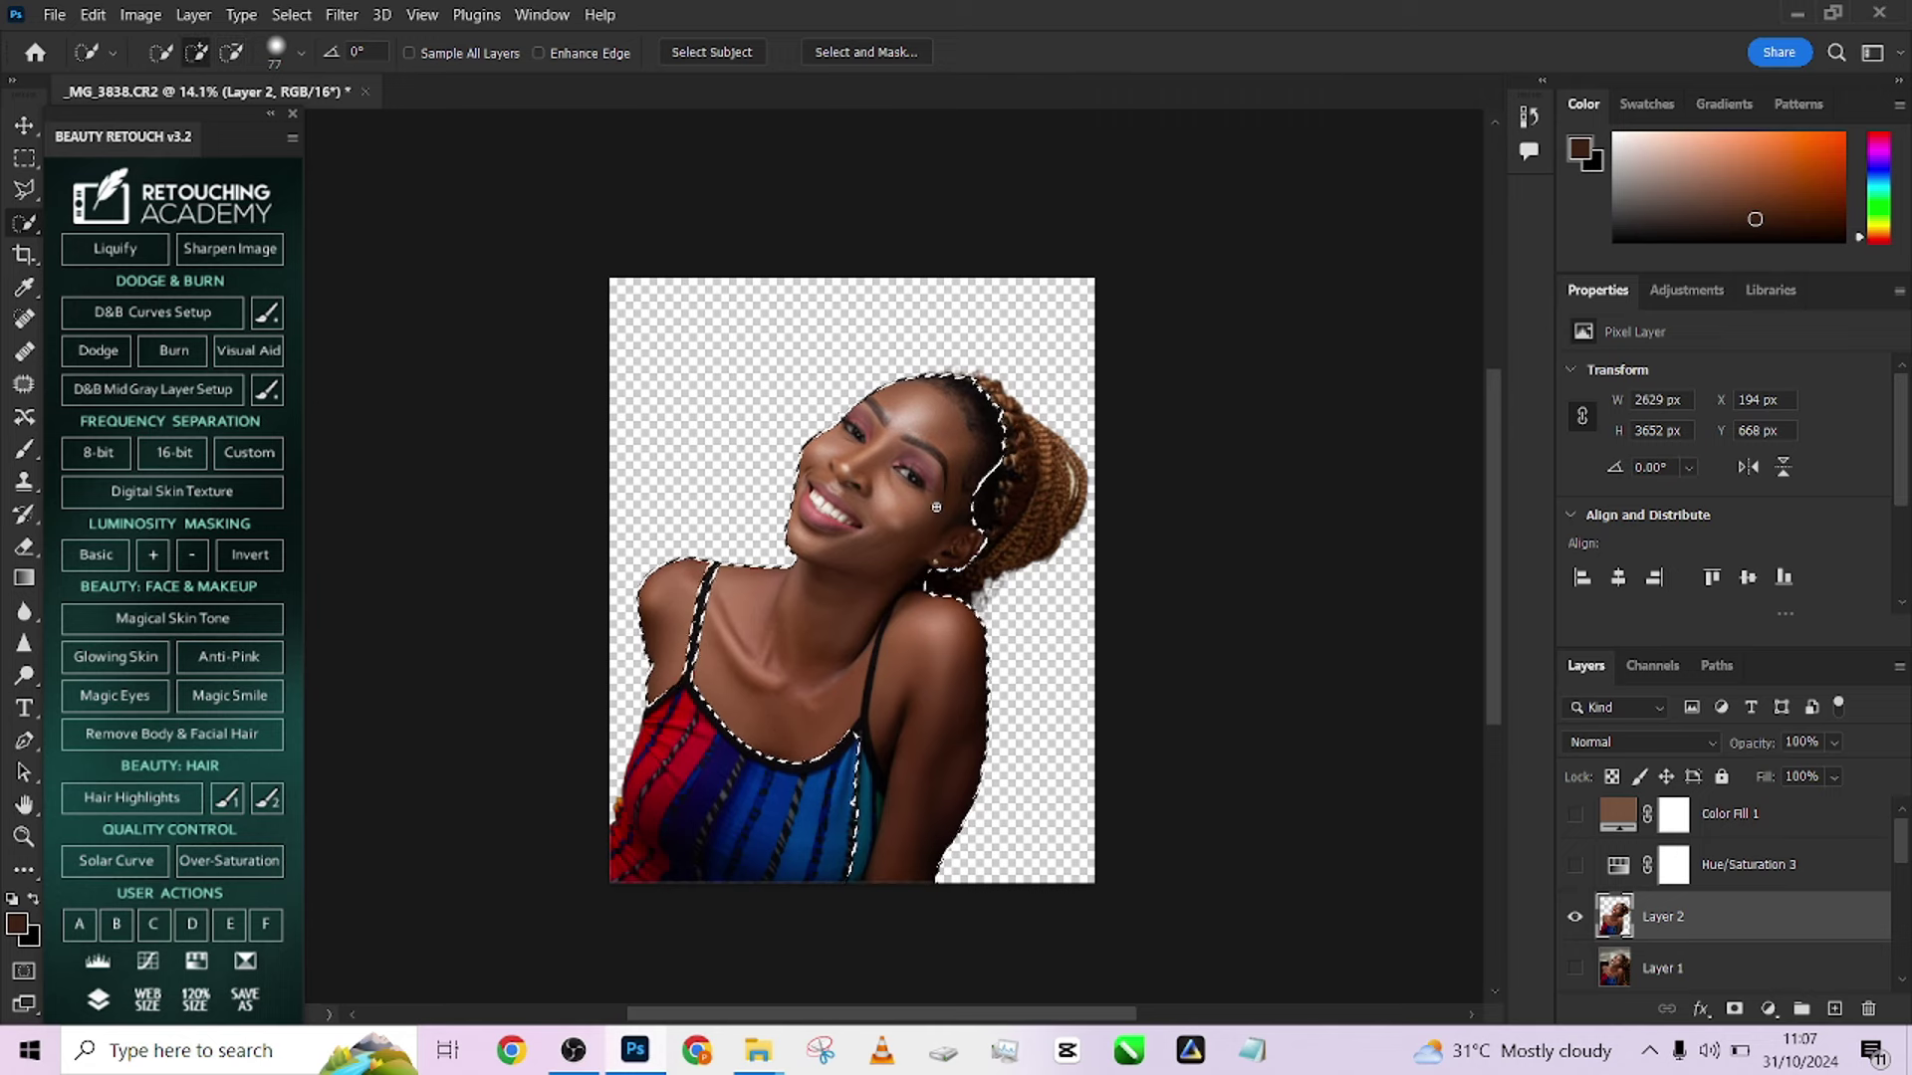
pyautogui.press('alt')
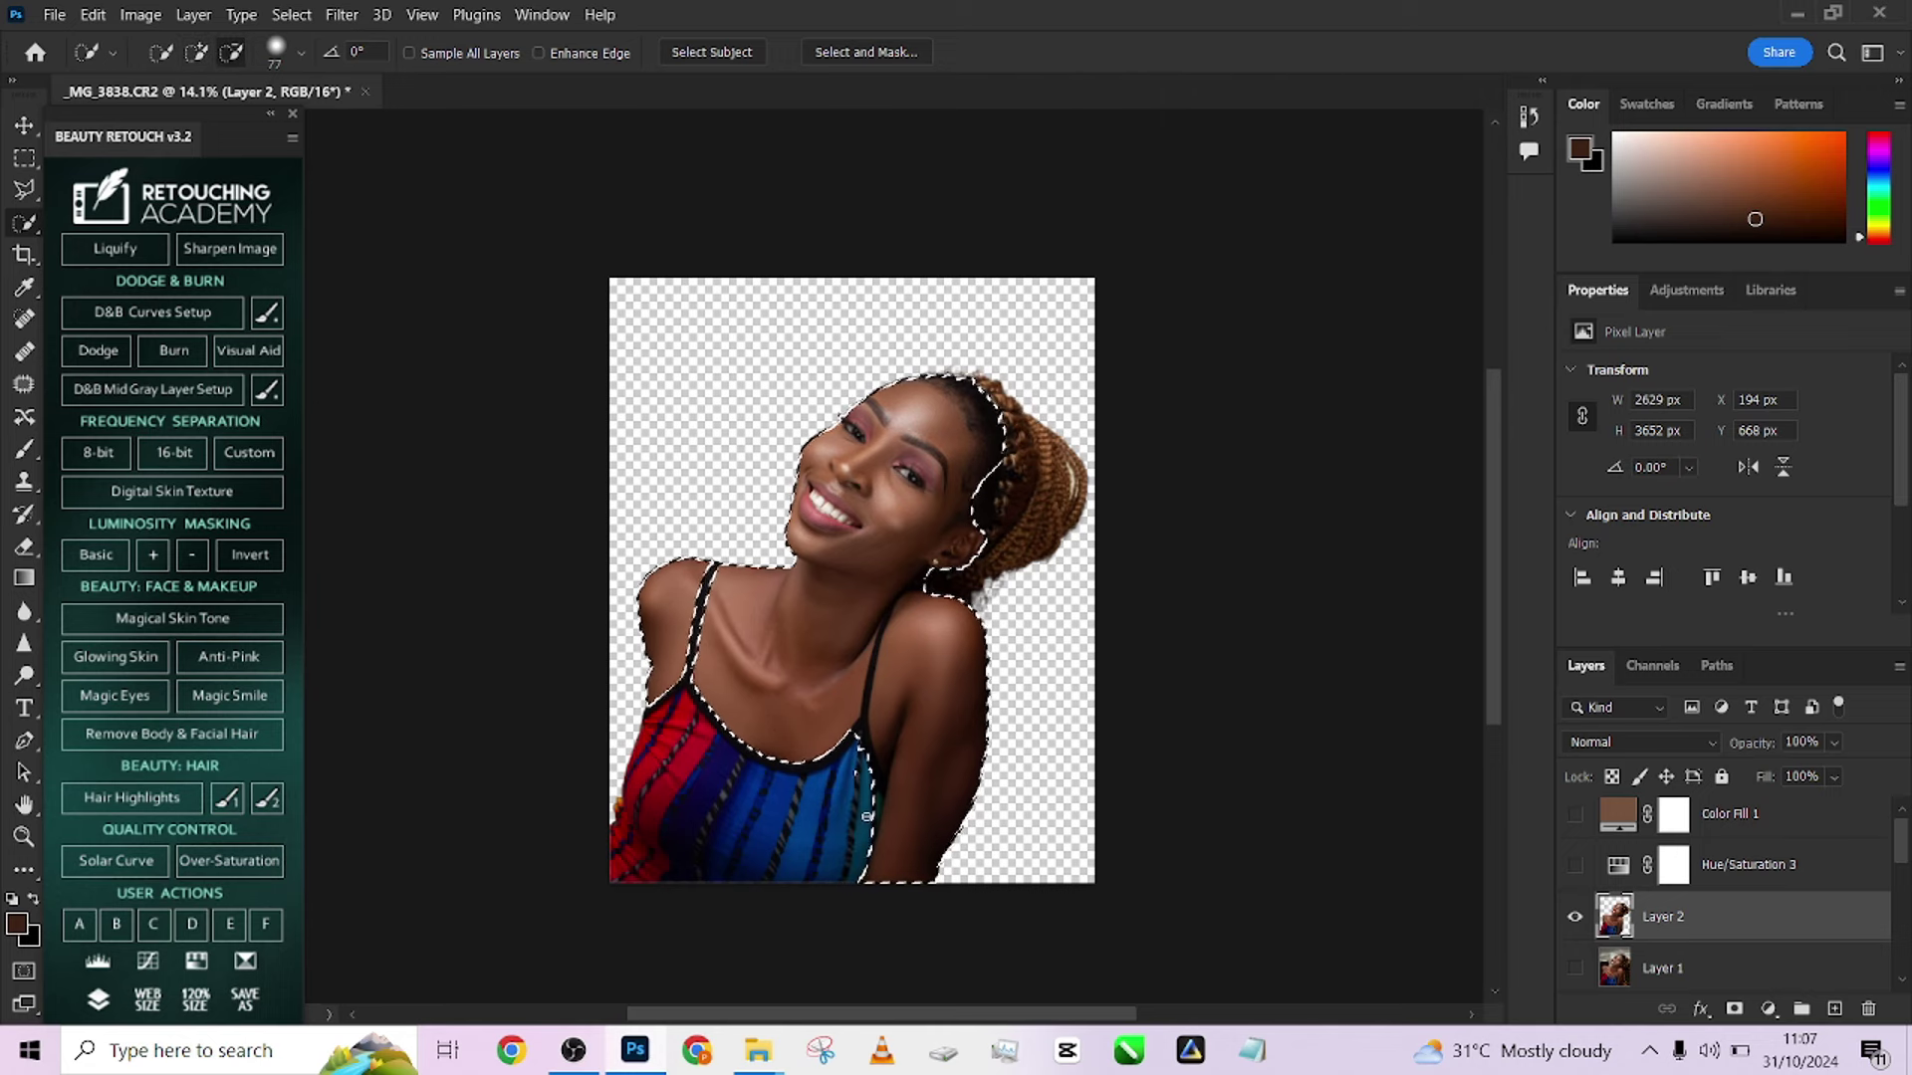
pyautogui.moveTo(850, 746); pyautogui.dragTo(838, 747)
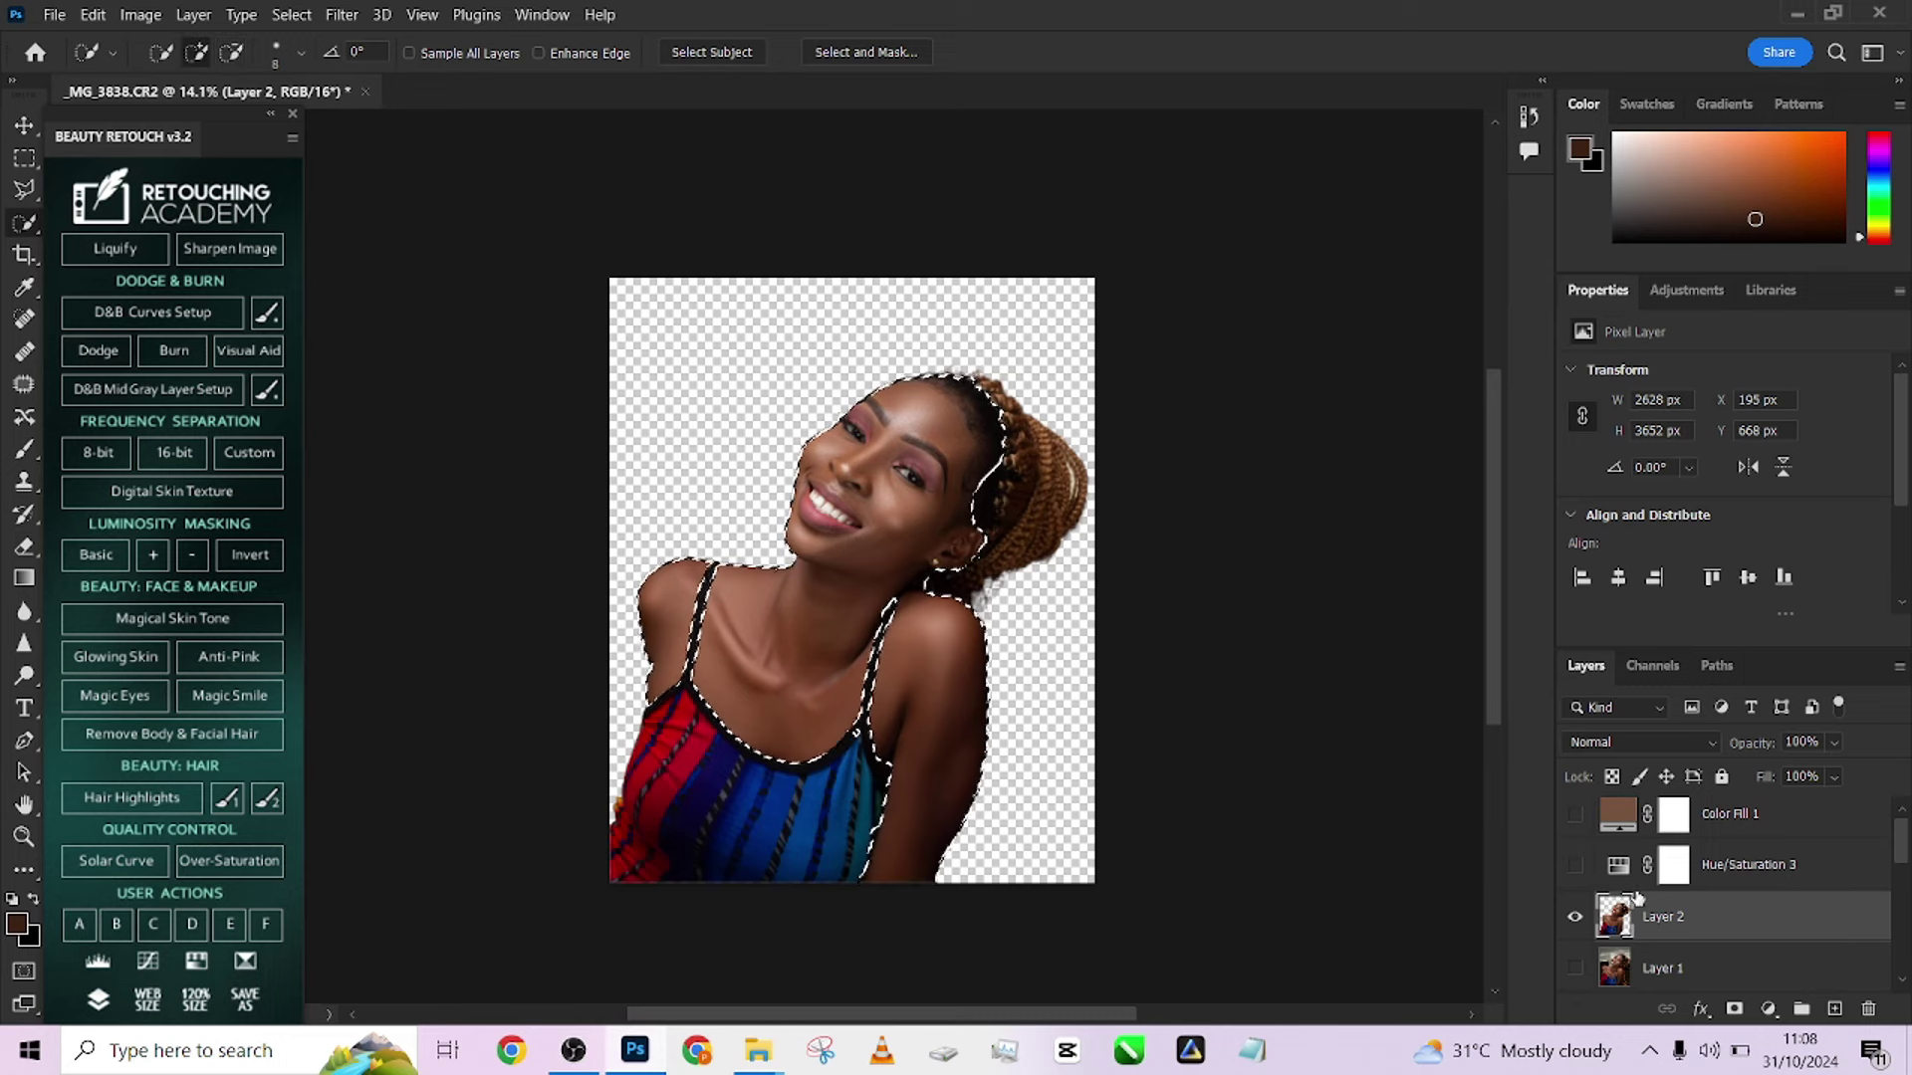
# Mask the Color Fill 1 layer with the skin selection and restore the previous visibility of the other layers
pyautogui.click(1733, 1009)
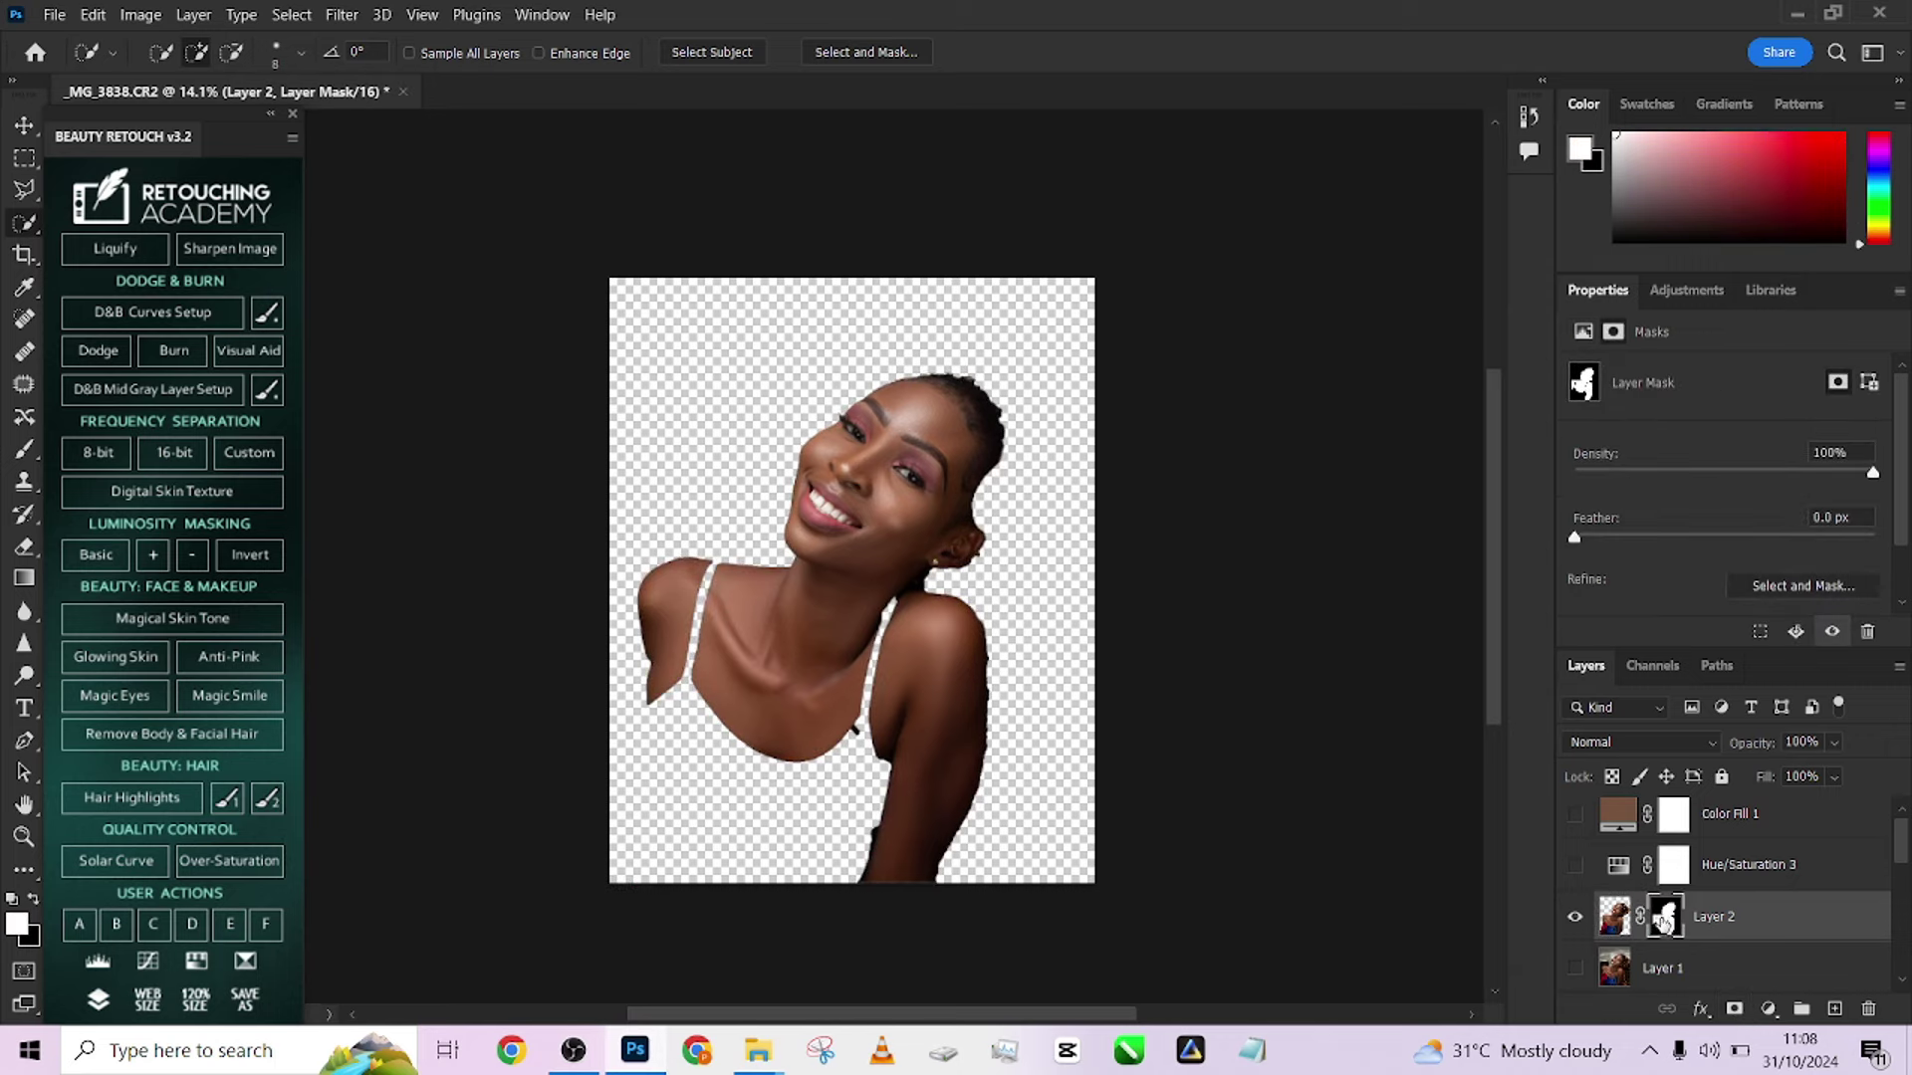
pyautogui.moveTo(1660, 922); pyautogui.dragTo(1670, 825)
pyautogui.moveTo(1771, 929); pyautogui.dragTo(1874, 1010)
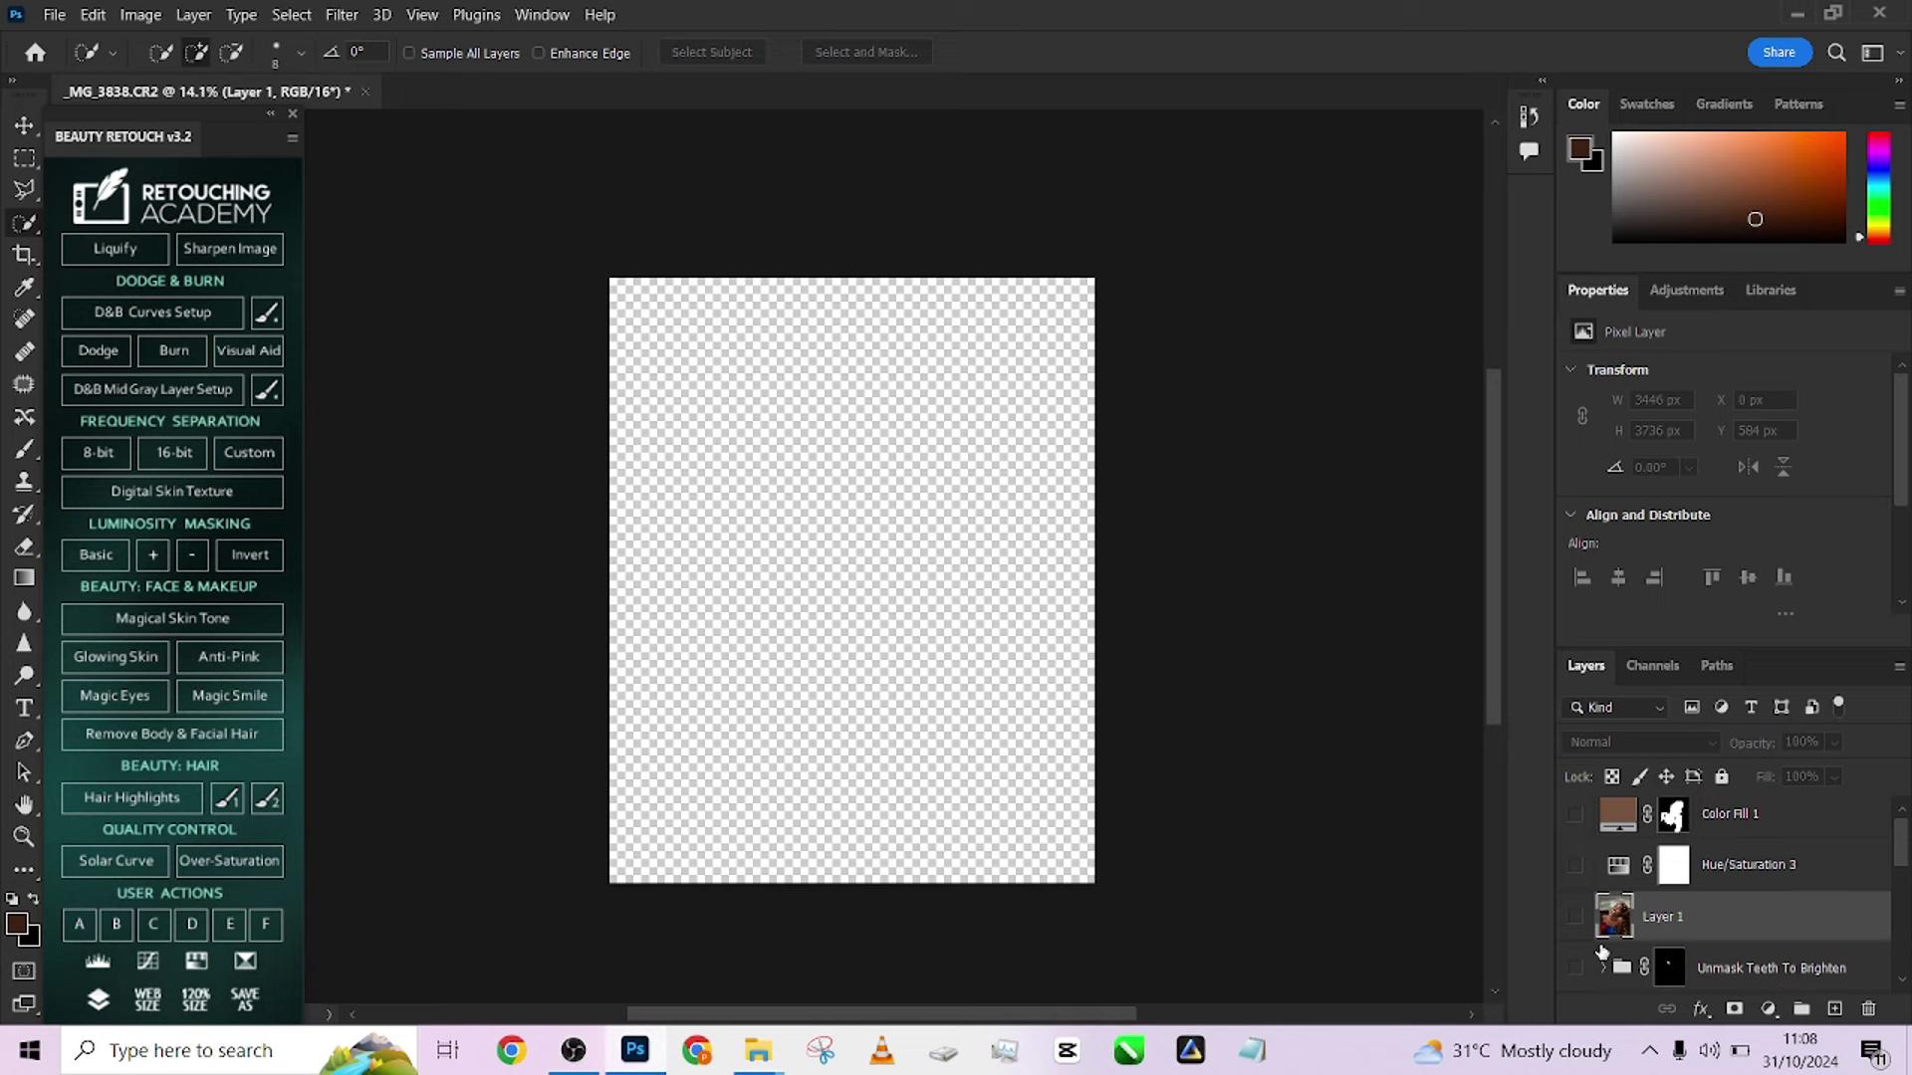
pyautogui.hotkey('ctrl', 'z')
pyautogui.keyDown('alt'); pyautogui.click(1574, 919); pyautogui.keyUp('alt')
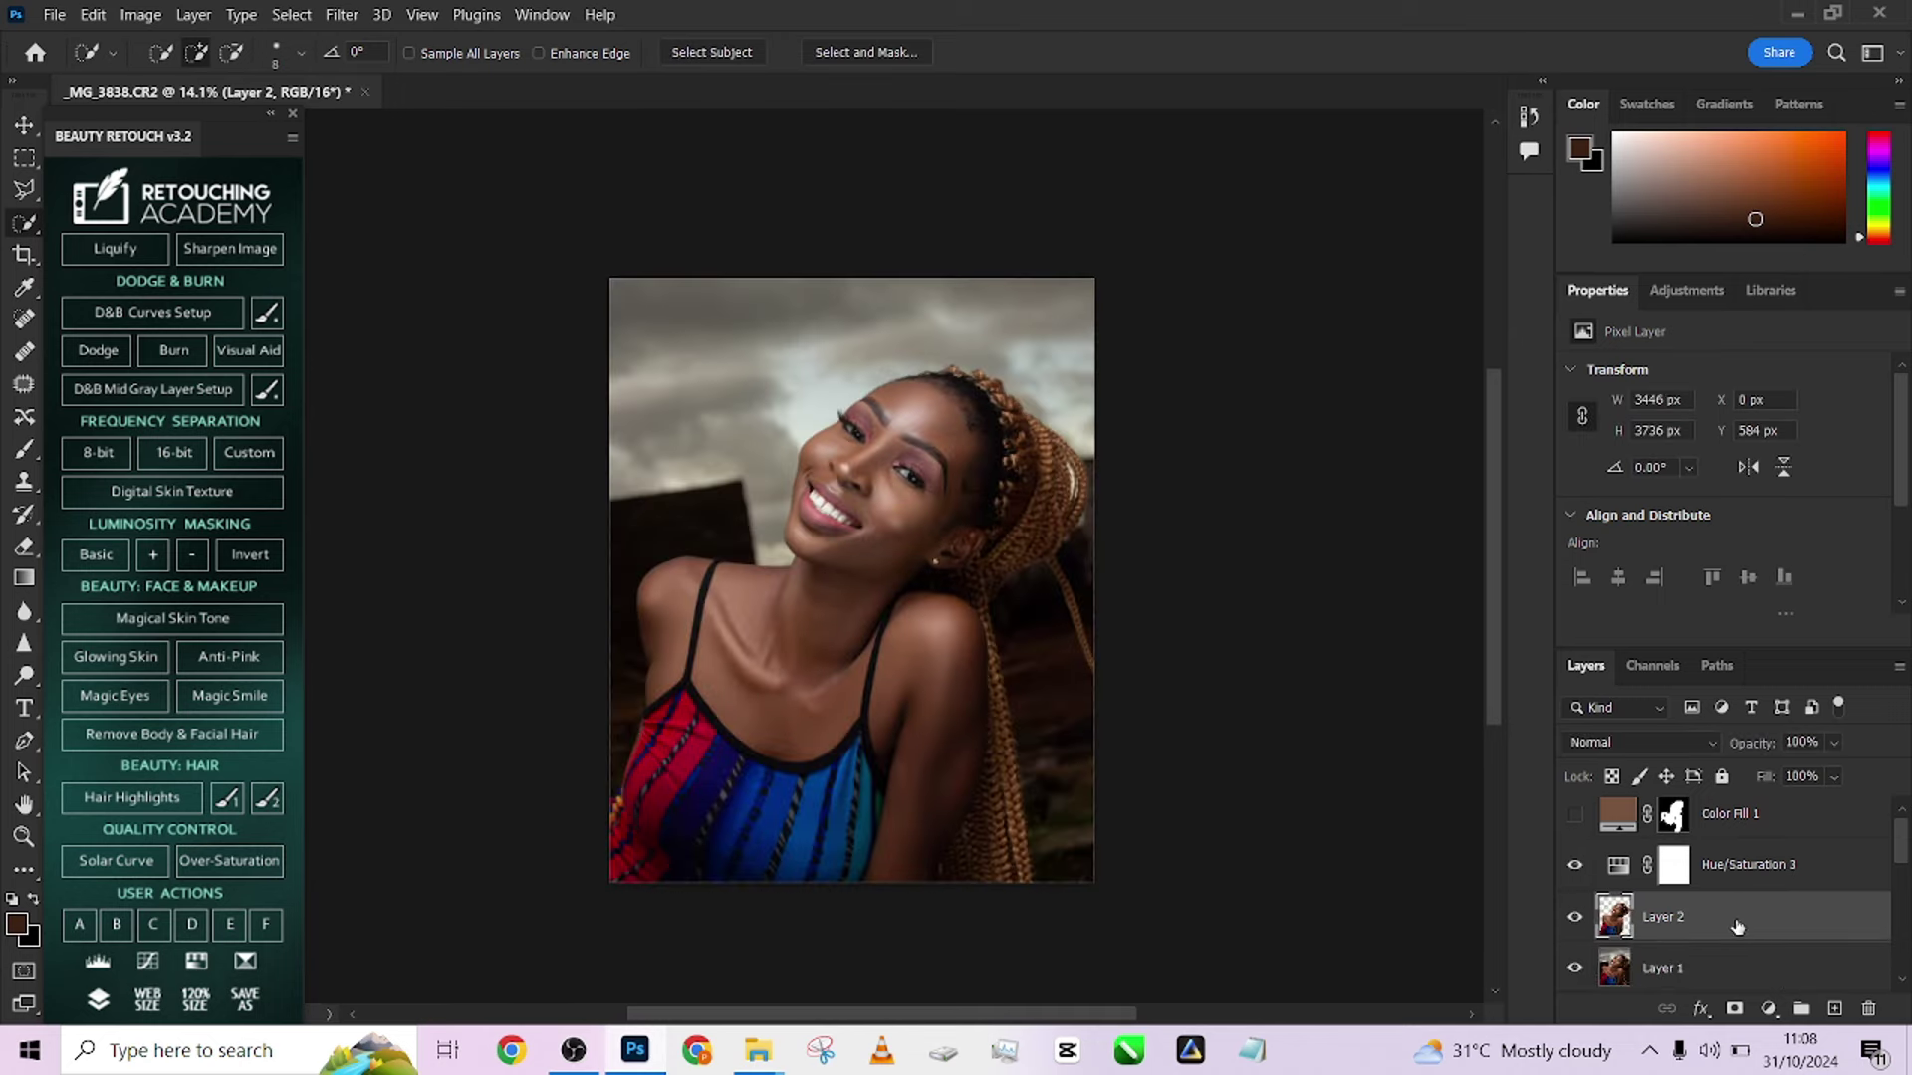
# Delete Layer 2, then show and select the Color Fill 1 layer
pyautogui.moveTo(1737, 926); pyautogui.dragTo(1870, 1008)
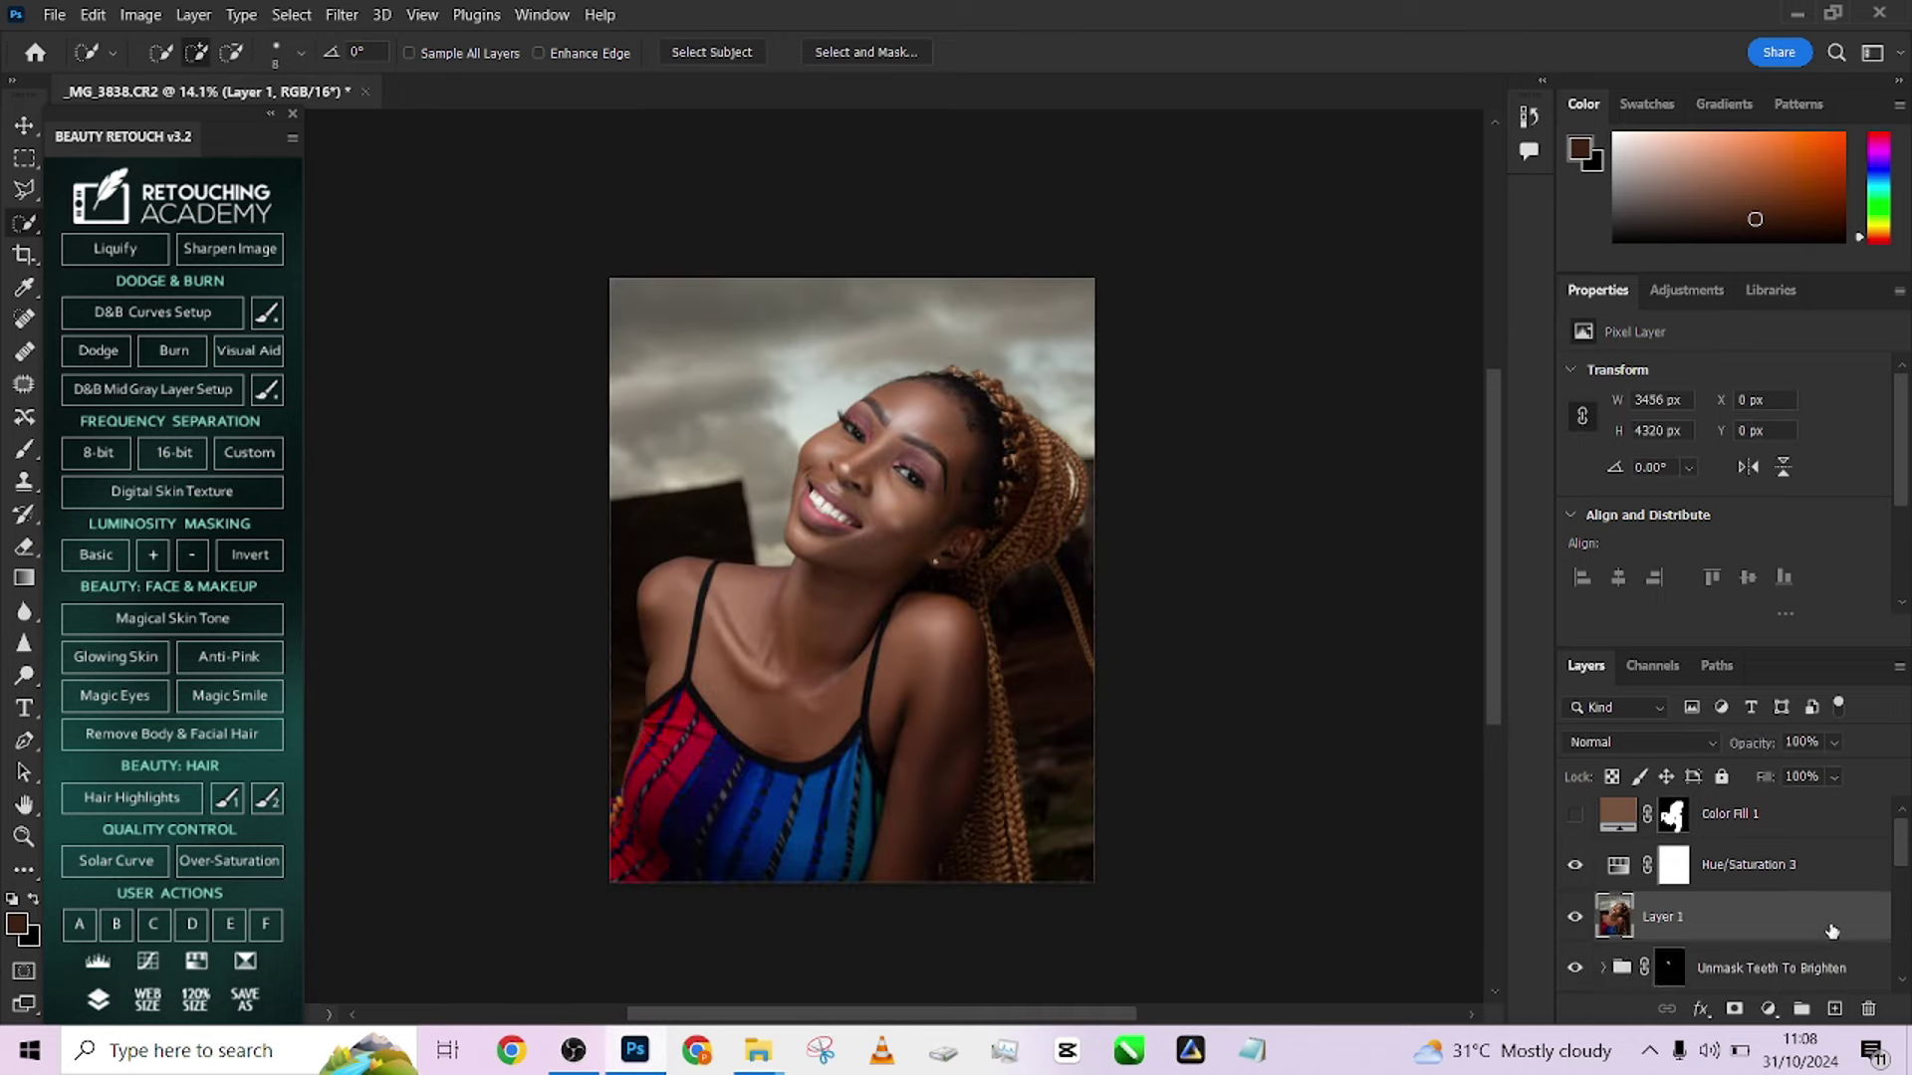
pyautogui.click(1575, 817)
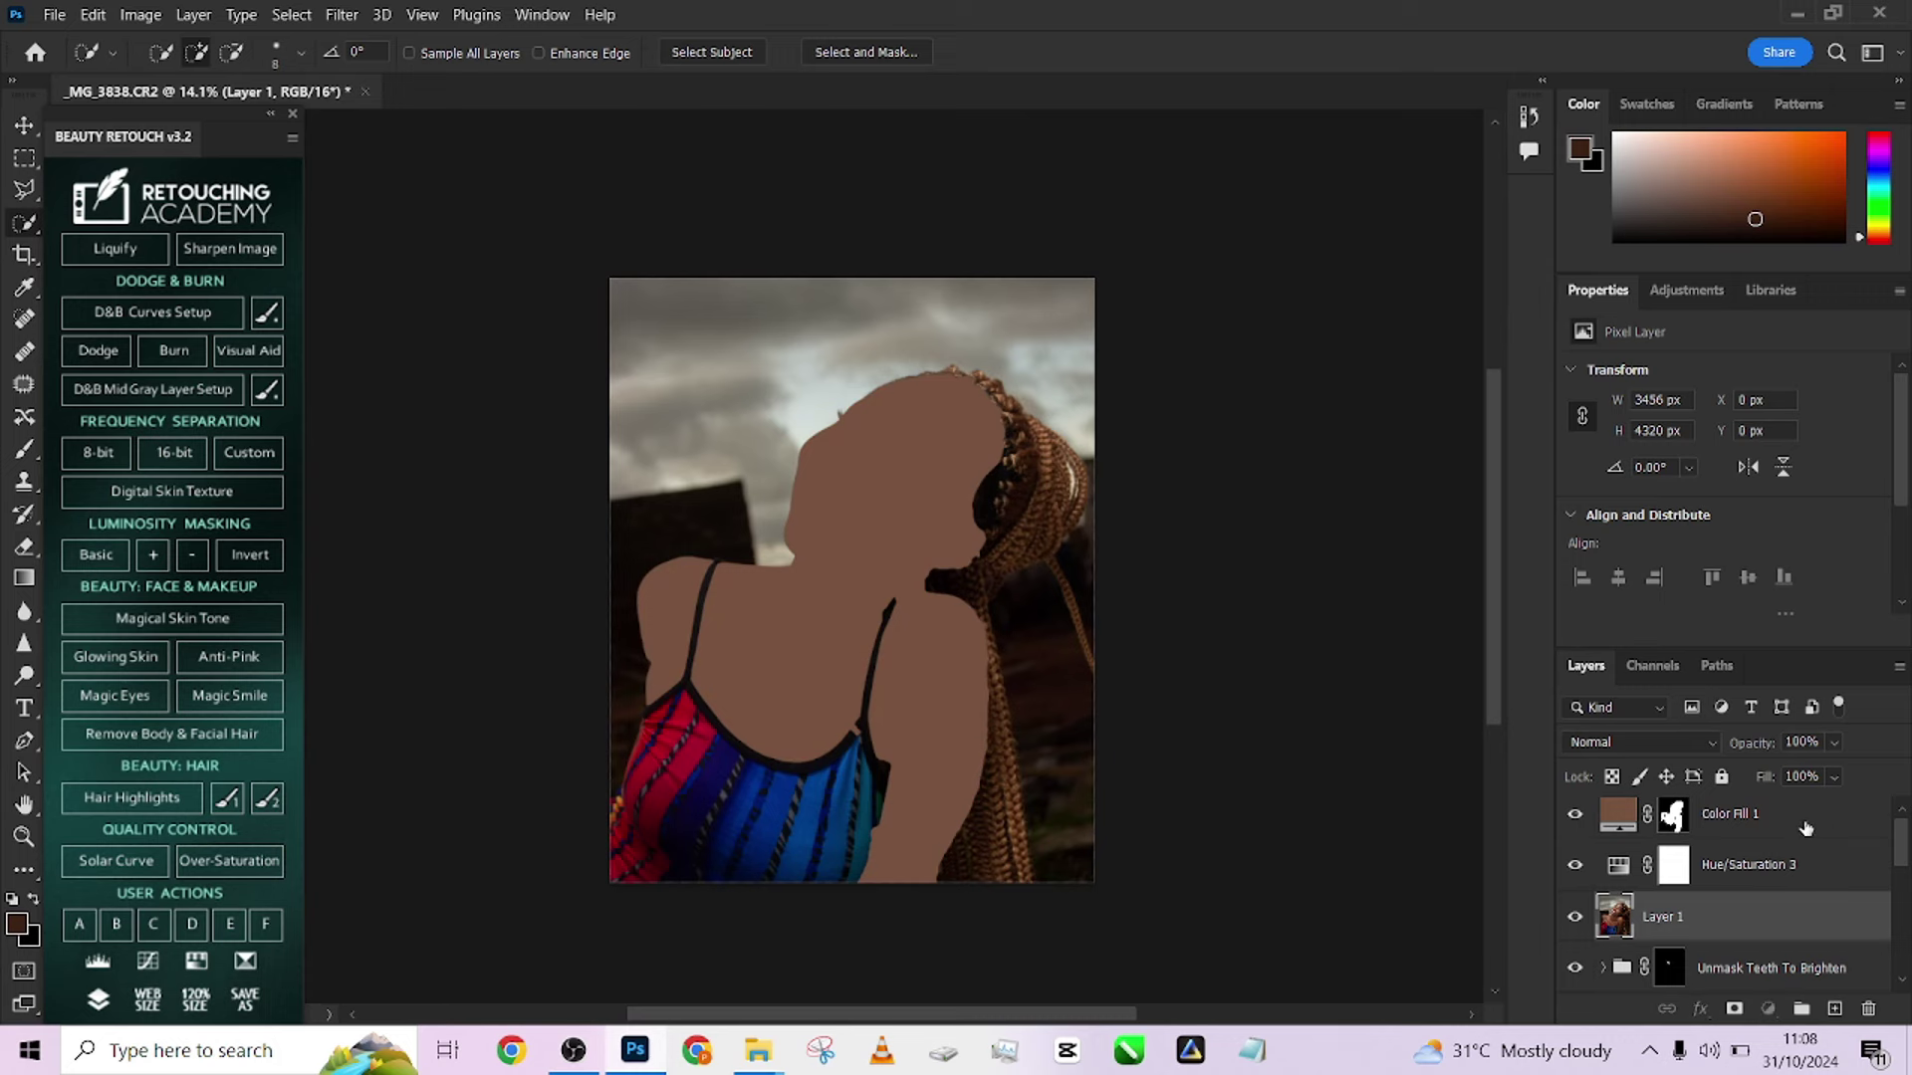
pyautogui.click(1732, 814)
# Compare the skin with and without Color Fill 1, then set that layer's blend mode to Soft Light
pyautogui.click(1640, 742)
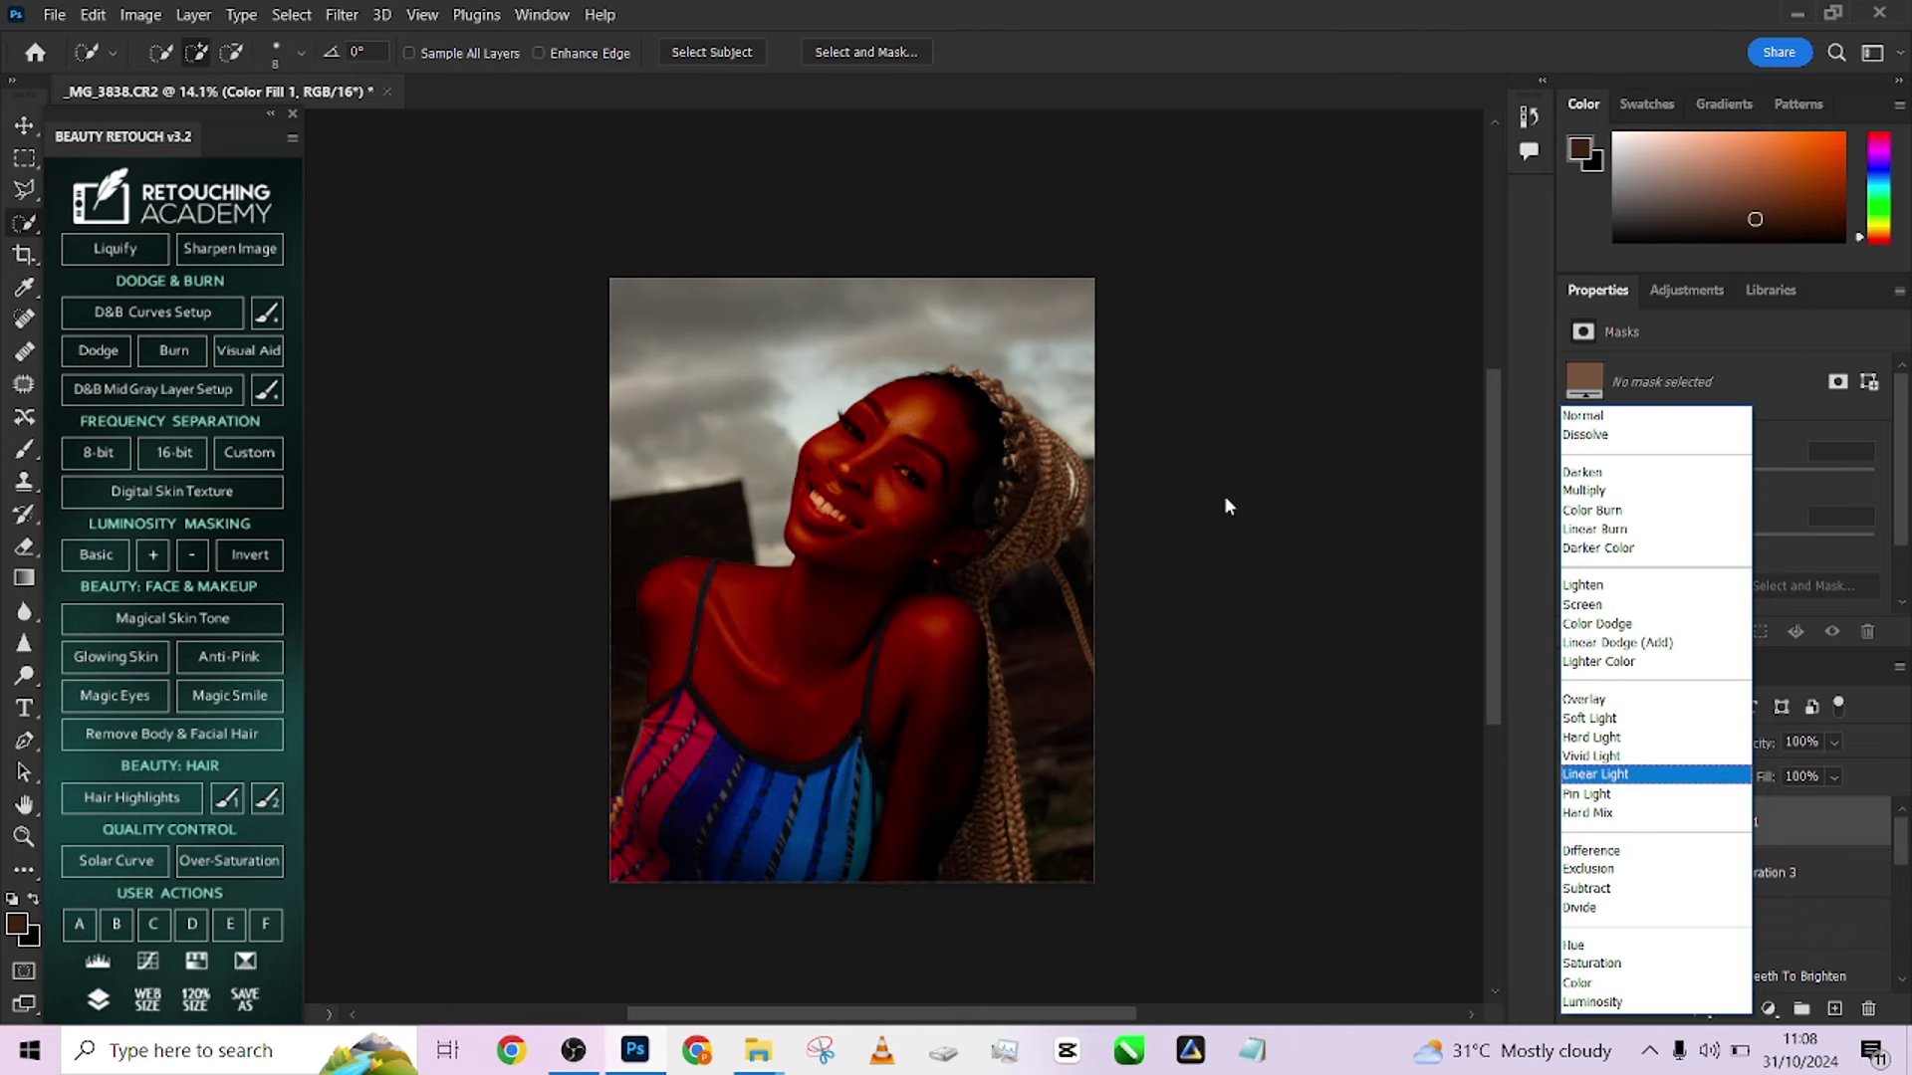
pyautogui.click(1223, 534)
pyautogui.click(1575, 823)
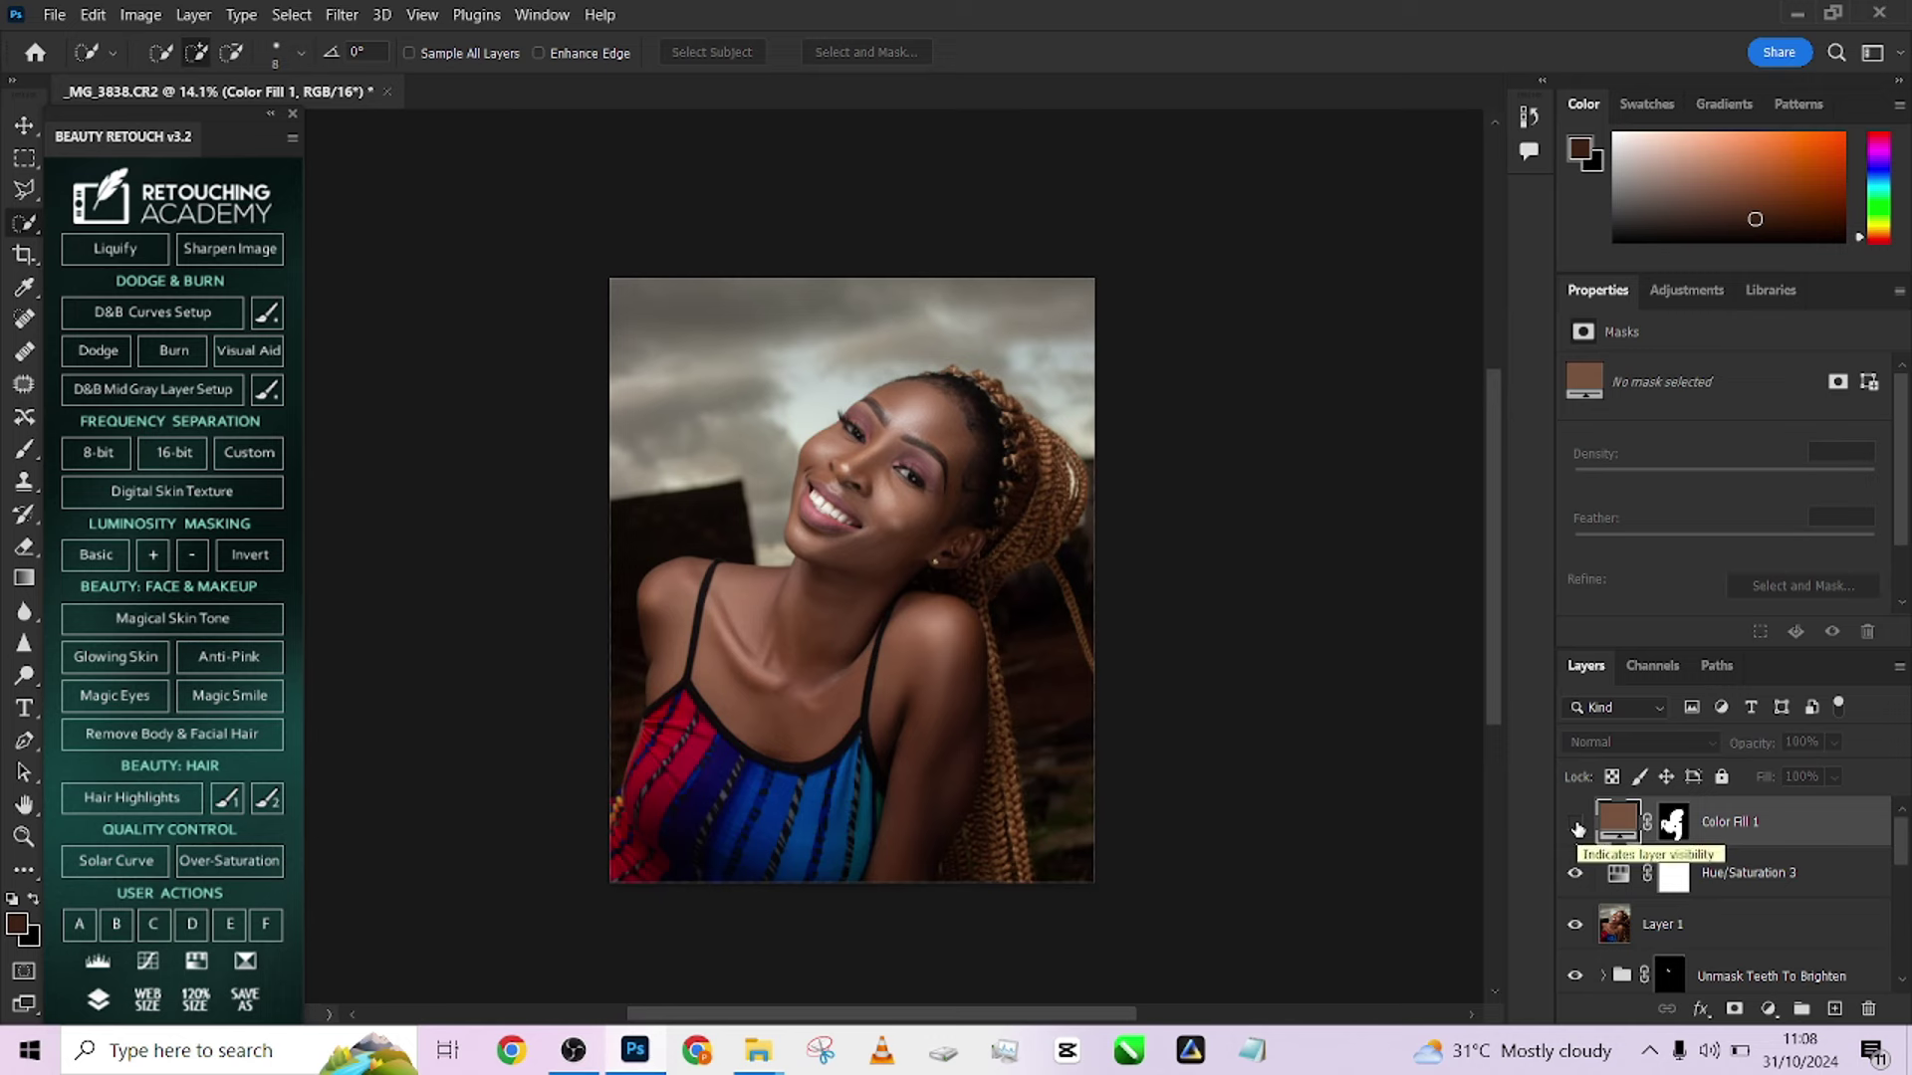
pyautogui.click(1575, 825)
pyautogui.click(1621, 744)
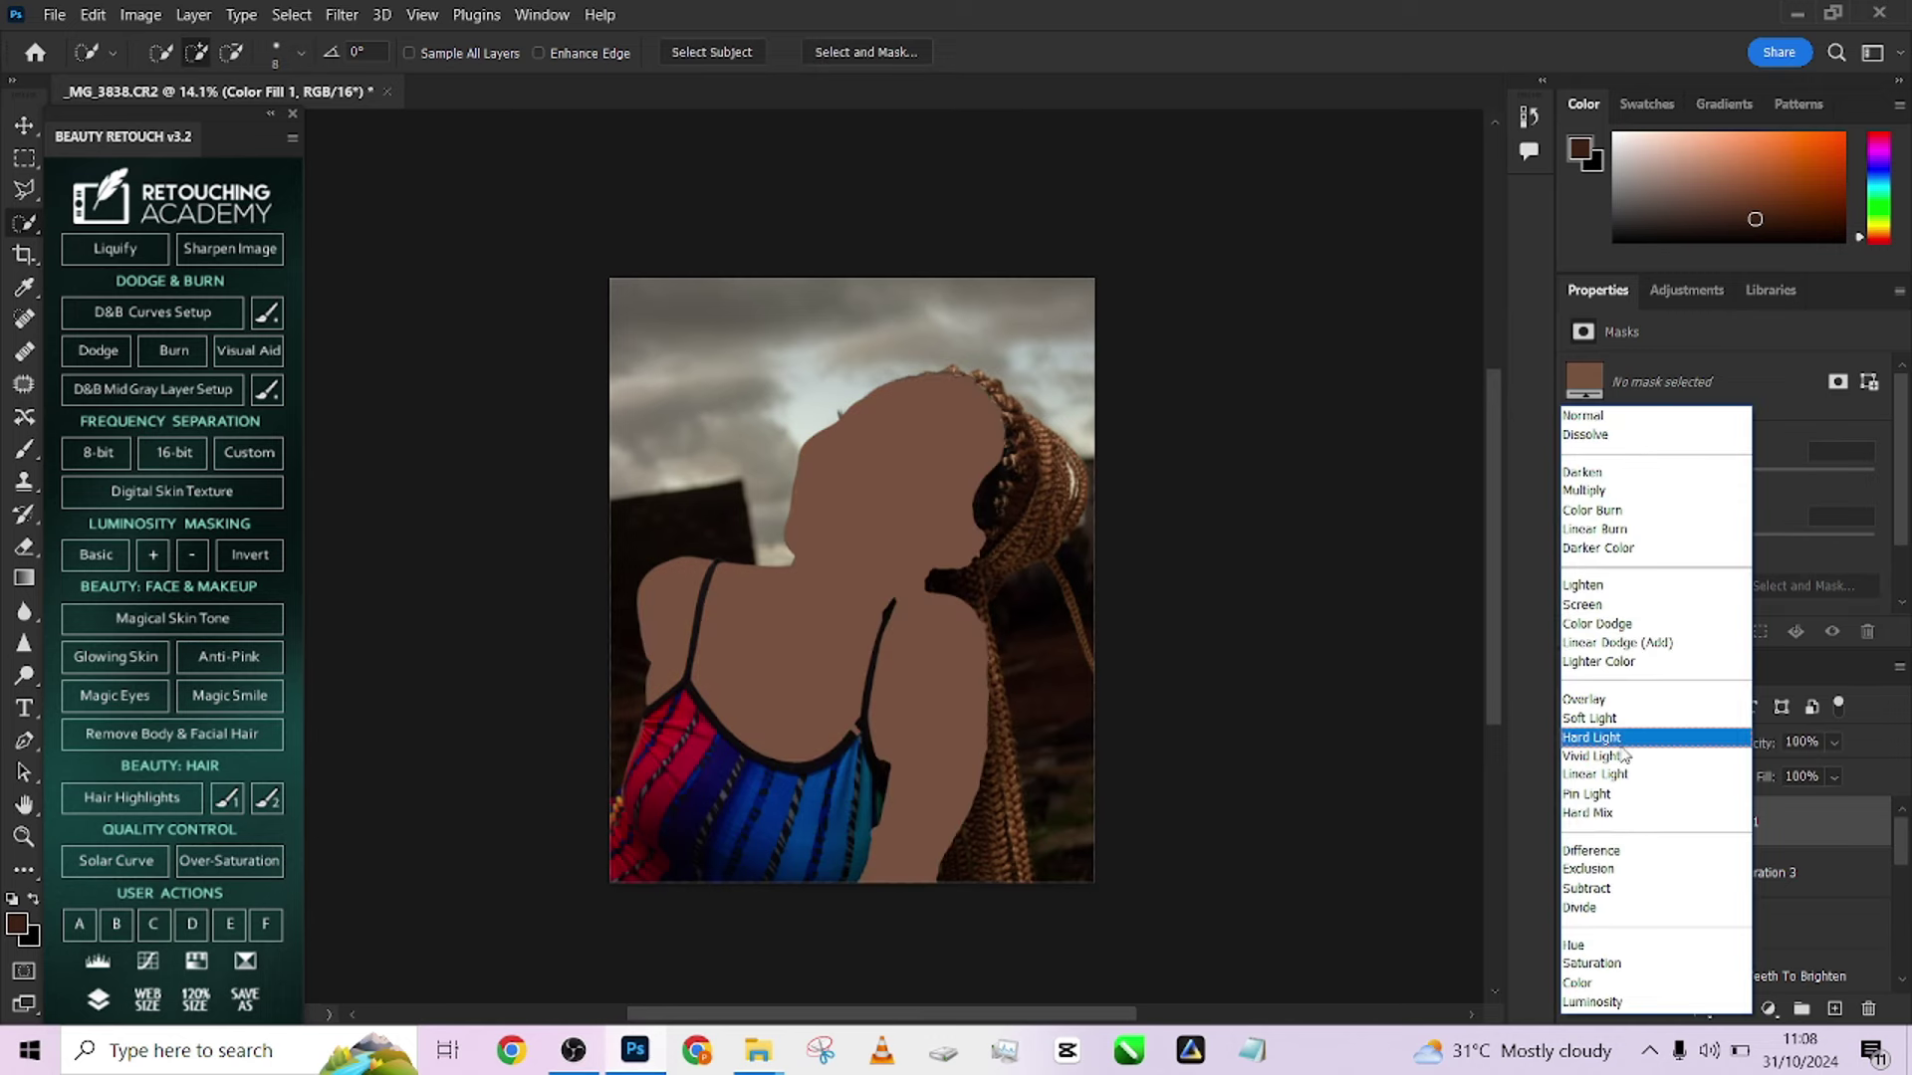
pyautogui.click(1600, 718)
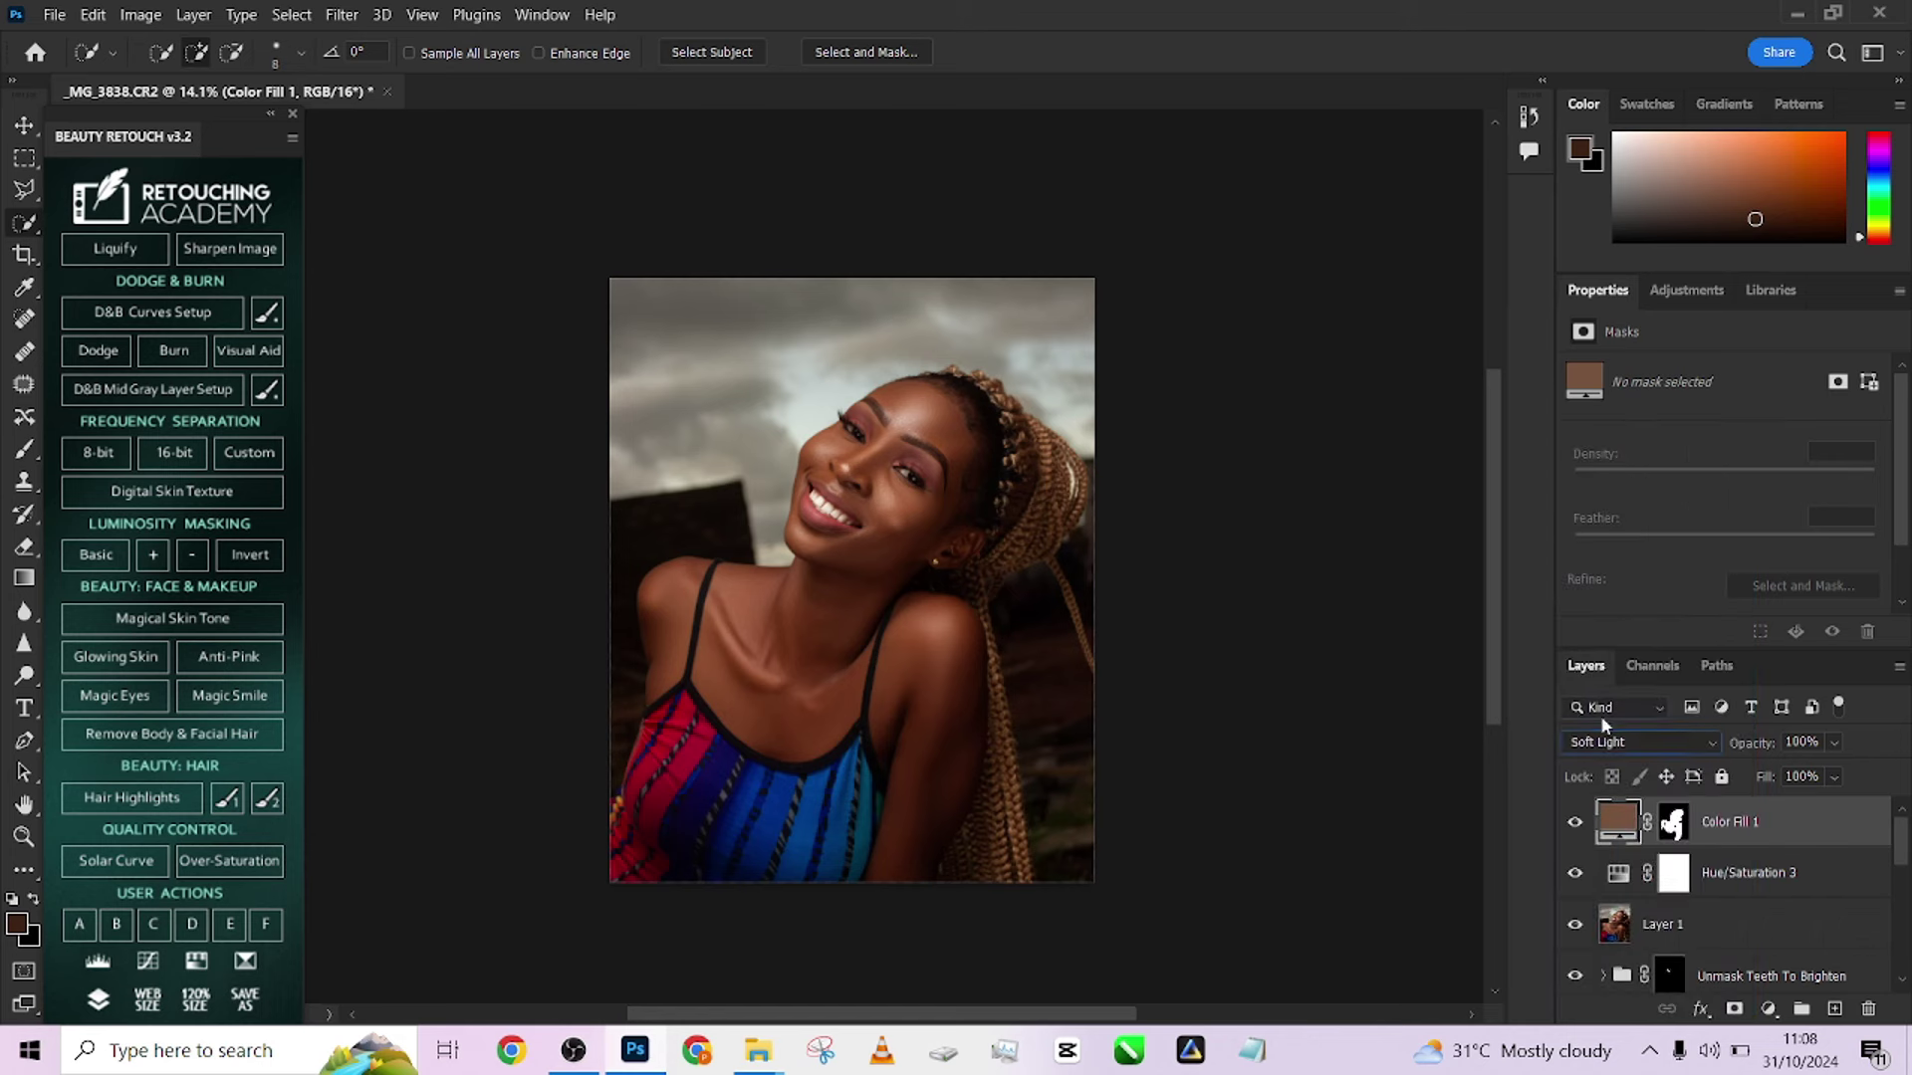
# Reduce Color Fill 1's fill to 29% and compare the skin with and without the layer
pyautogui.click(1835, 777)
pyautogui.moveTo(1797, 806); pyautogui.dragTo(1780, 811)
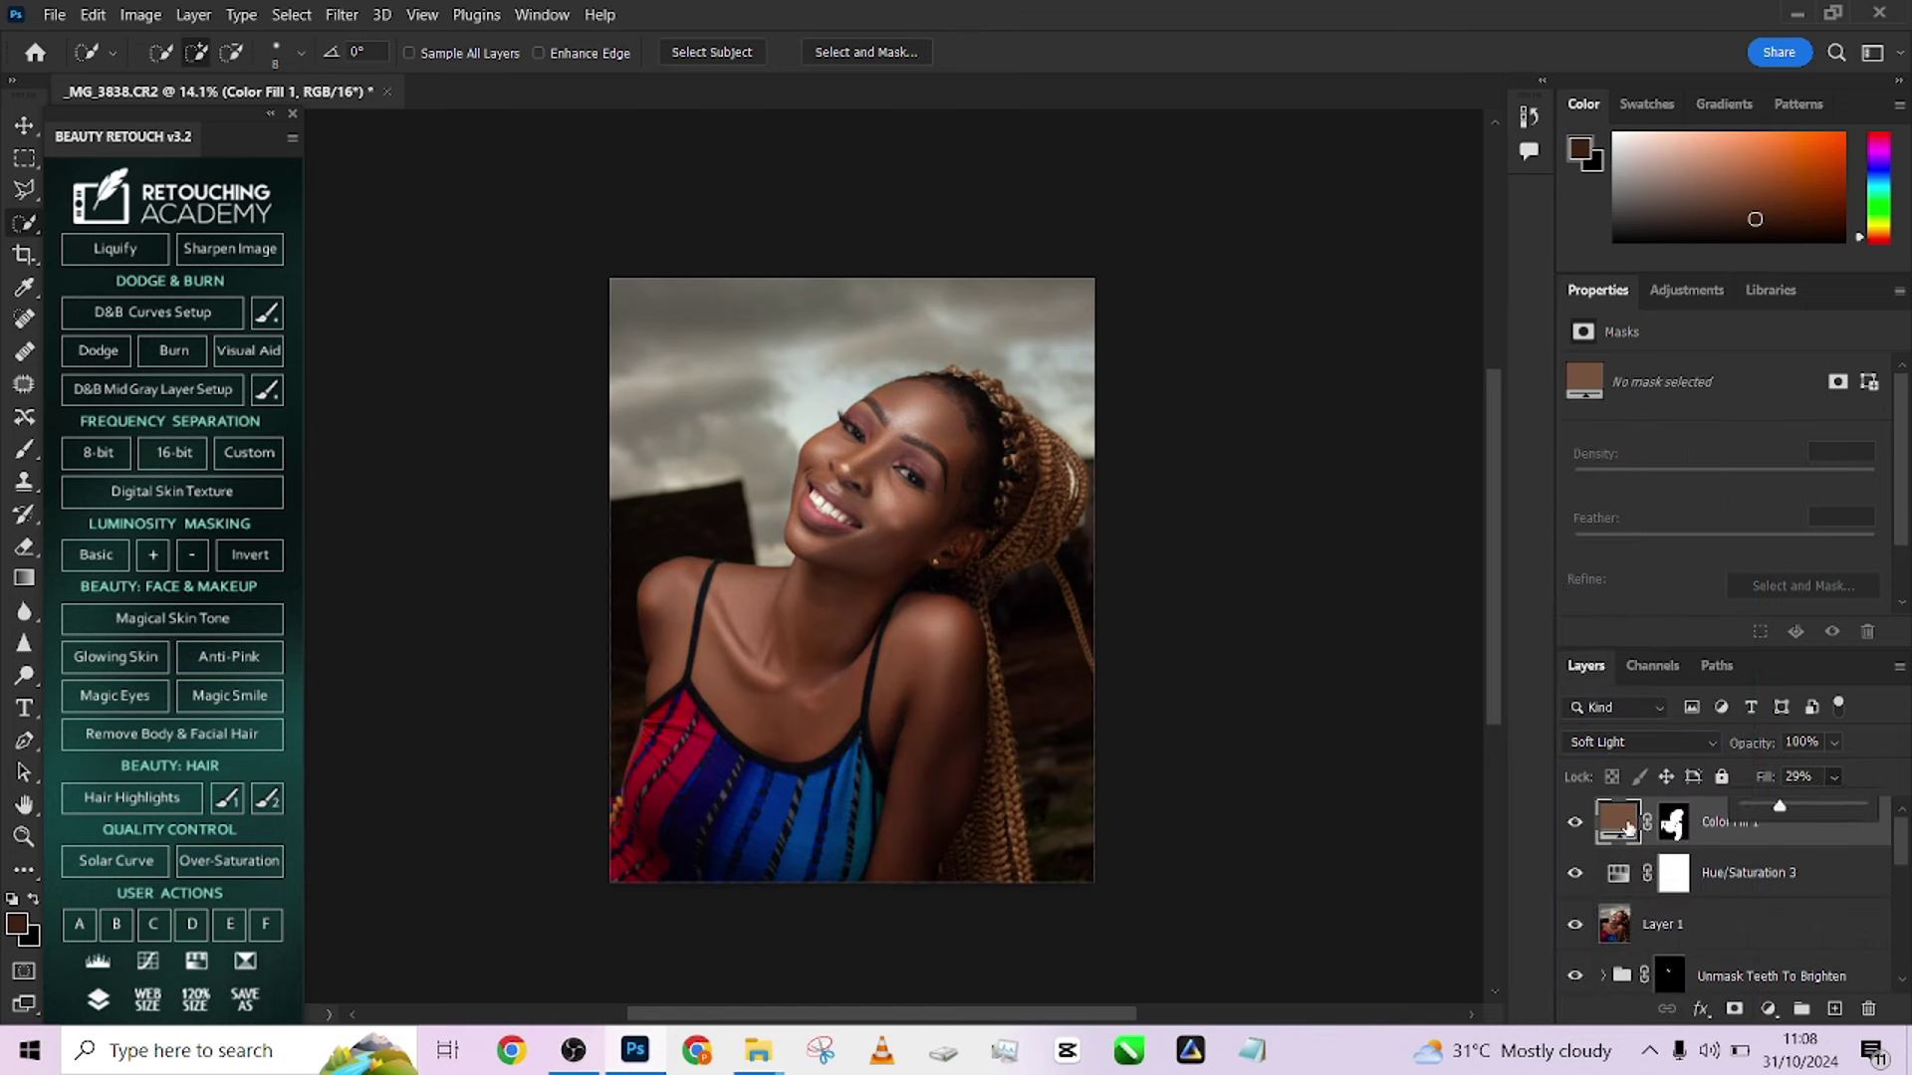
pyautogui.click(1575, 823)
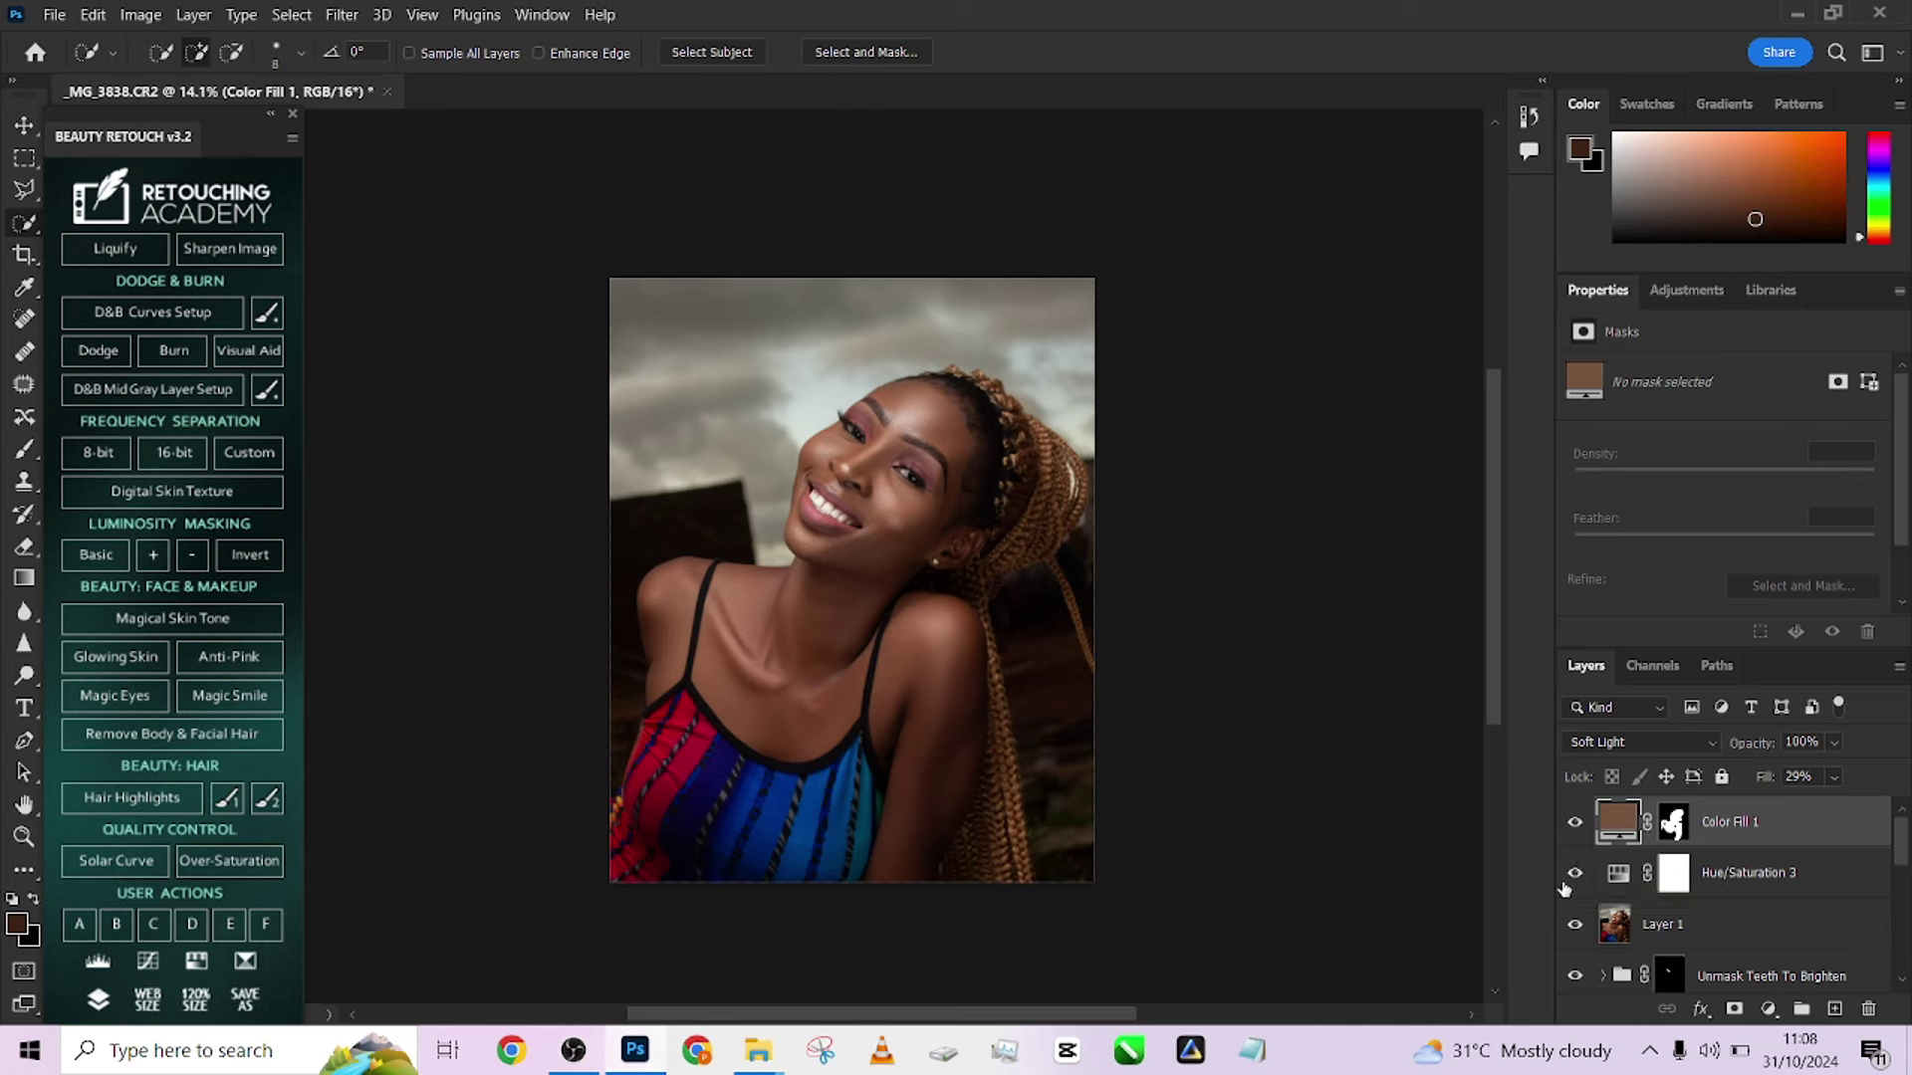
pyautogui.click(1575, 821)
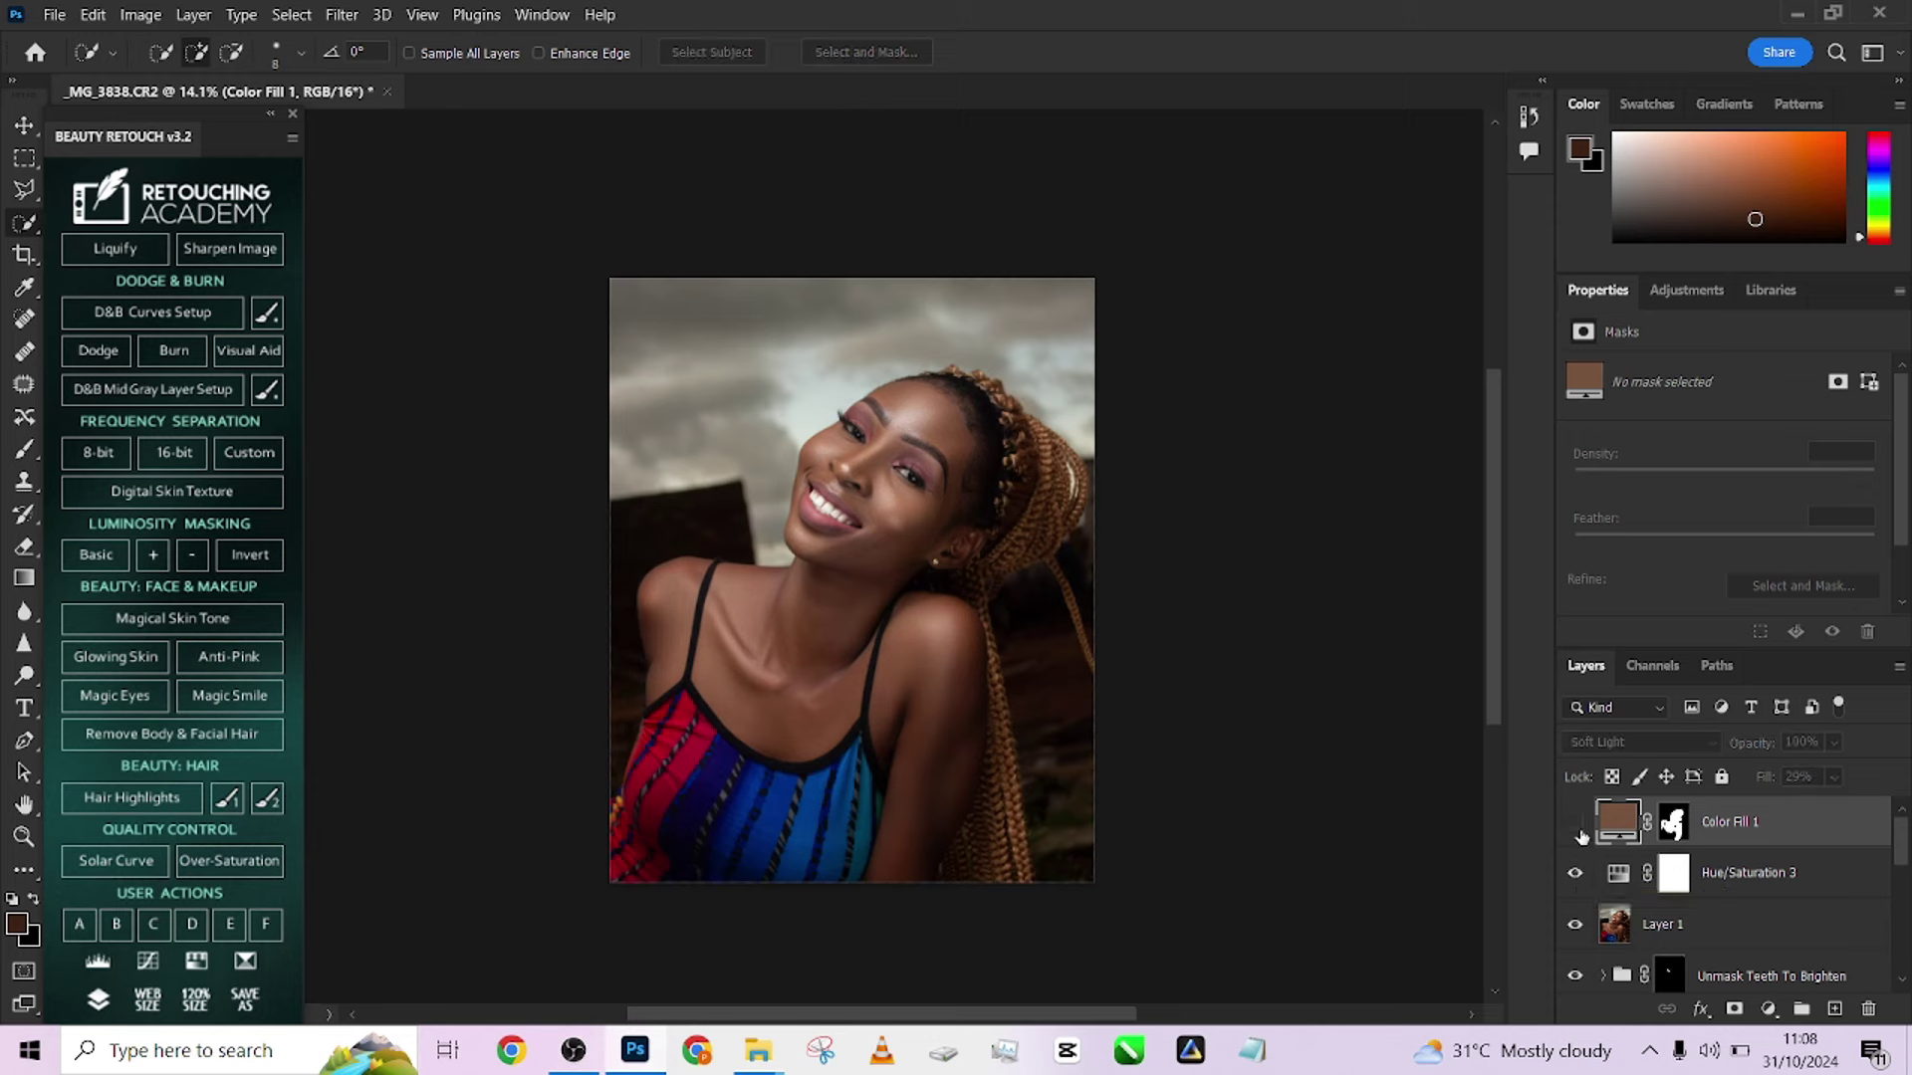
pyautogui.click(1579, 833)
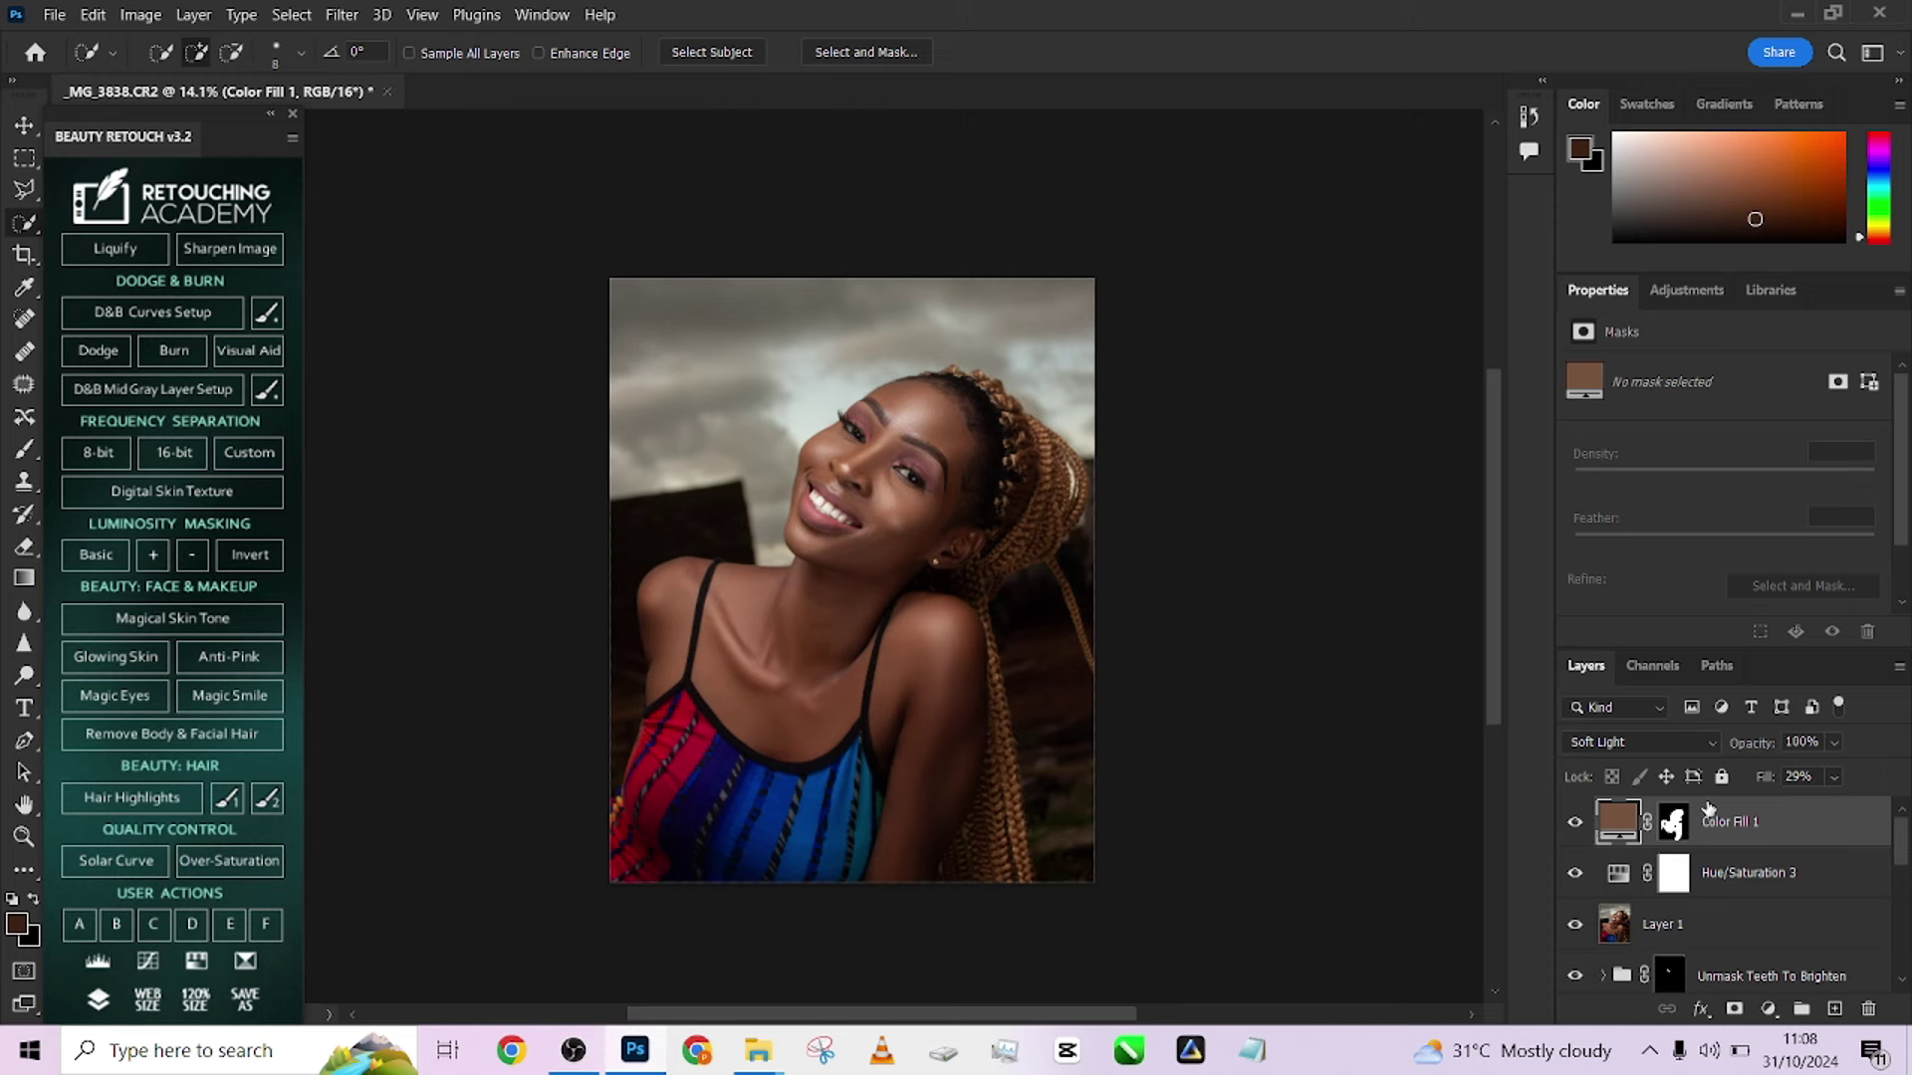
# Set Color Fill 1's blend mode to Color and its fill to 32%
pyautogui.click(1662, 745)
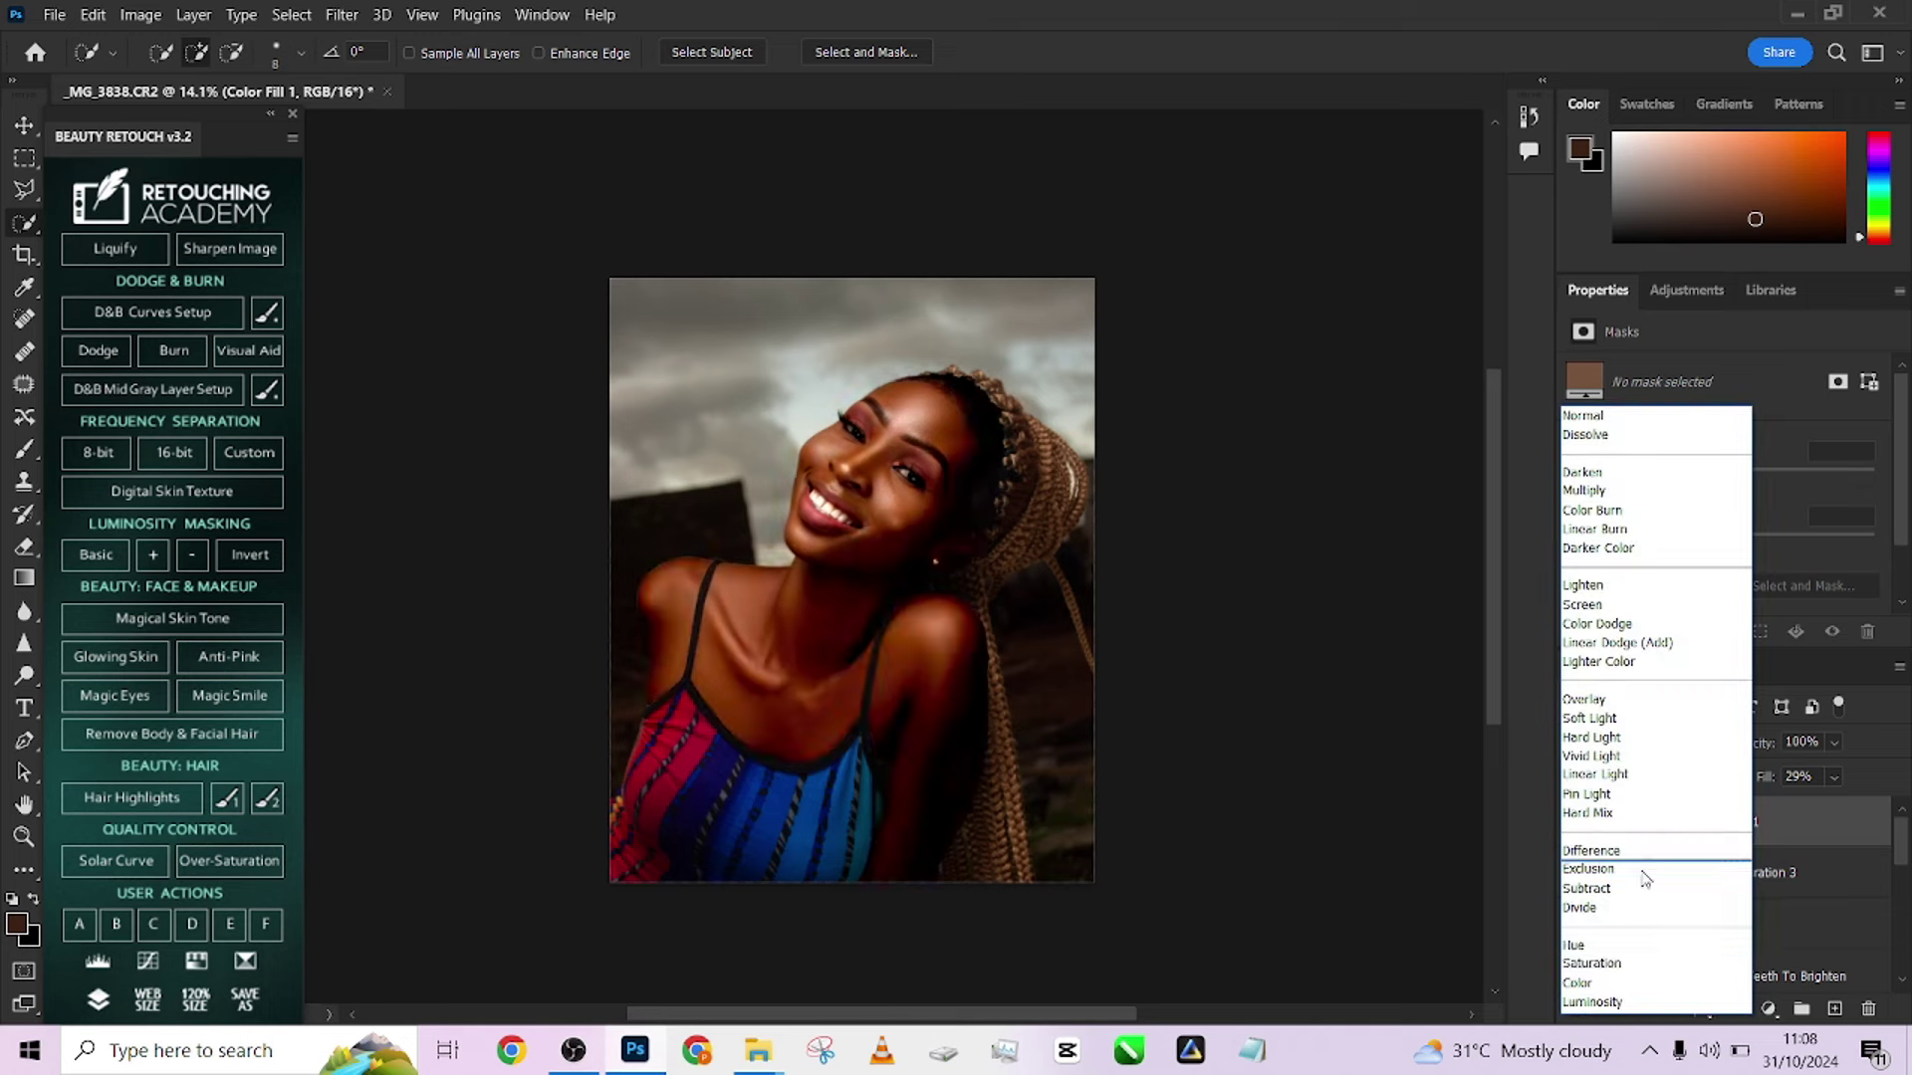
pyautogui.click(1593, 978)
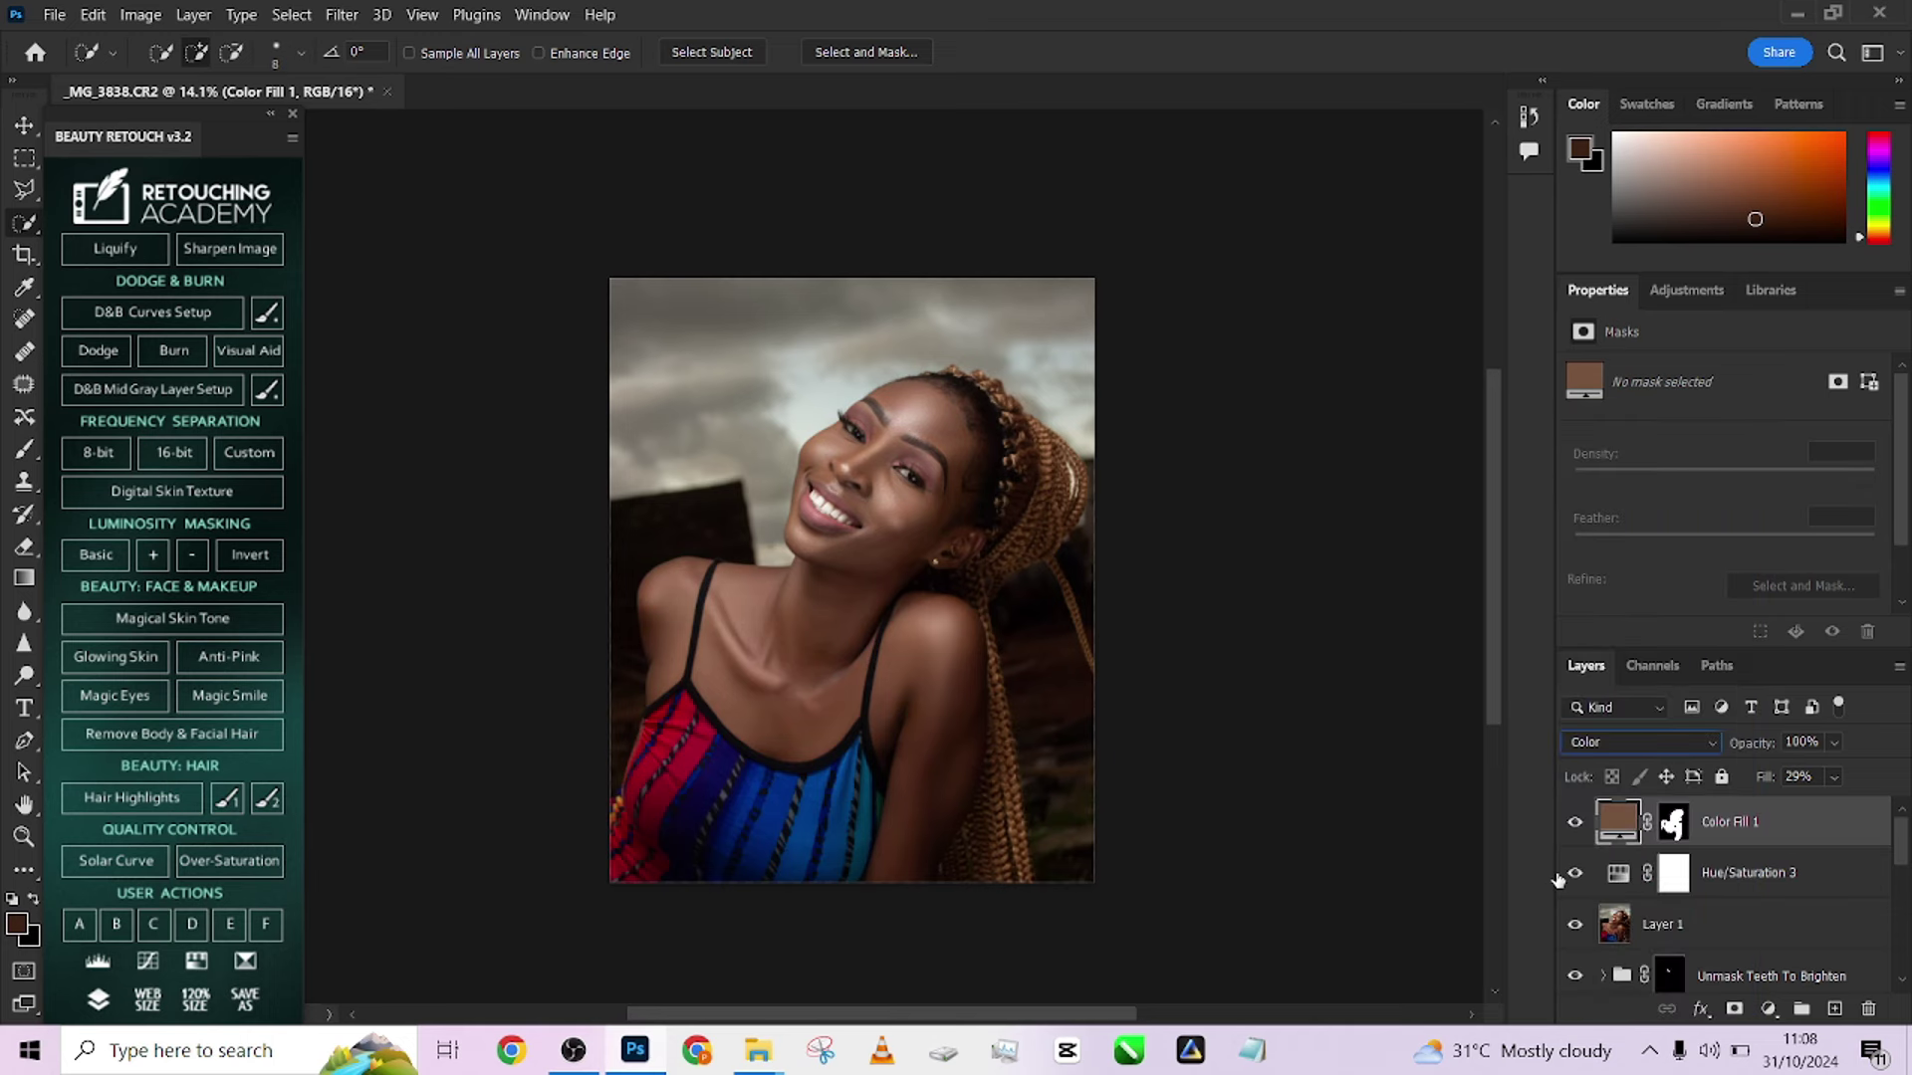
pyautogui.scroll(5, 914, 534)
pyautogui.scroll(-4, 914, 534)
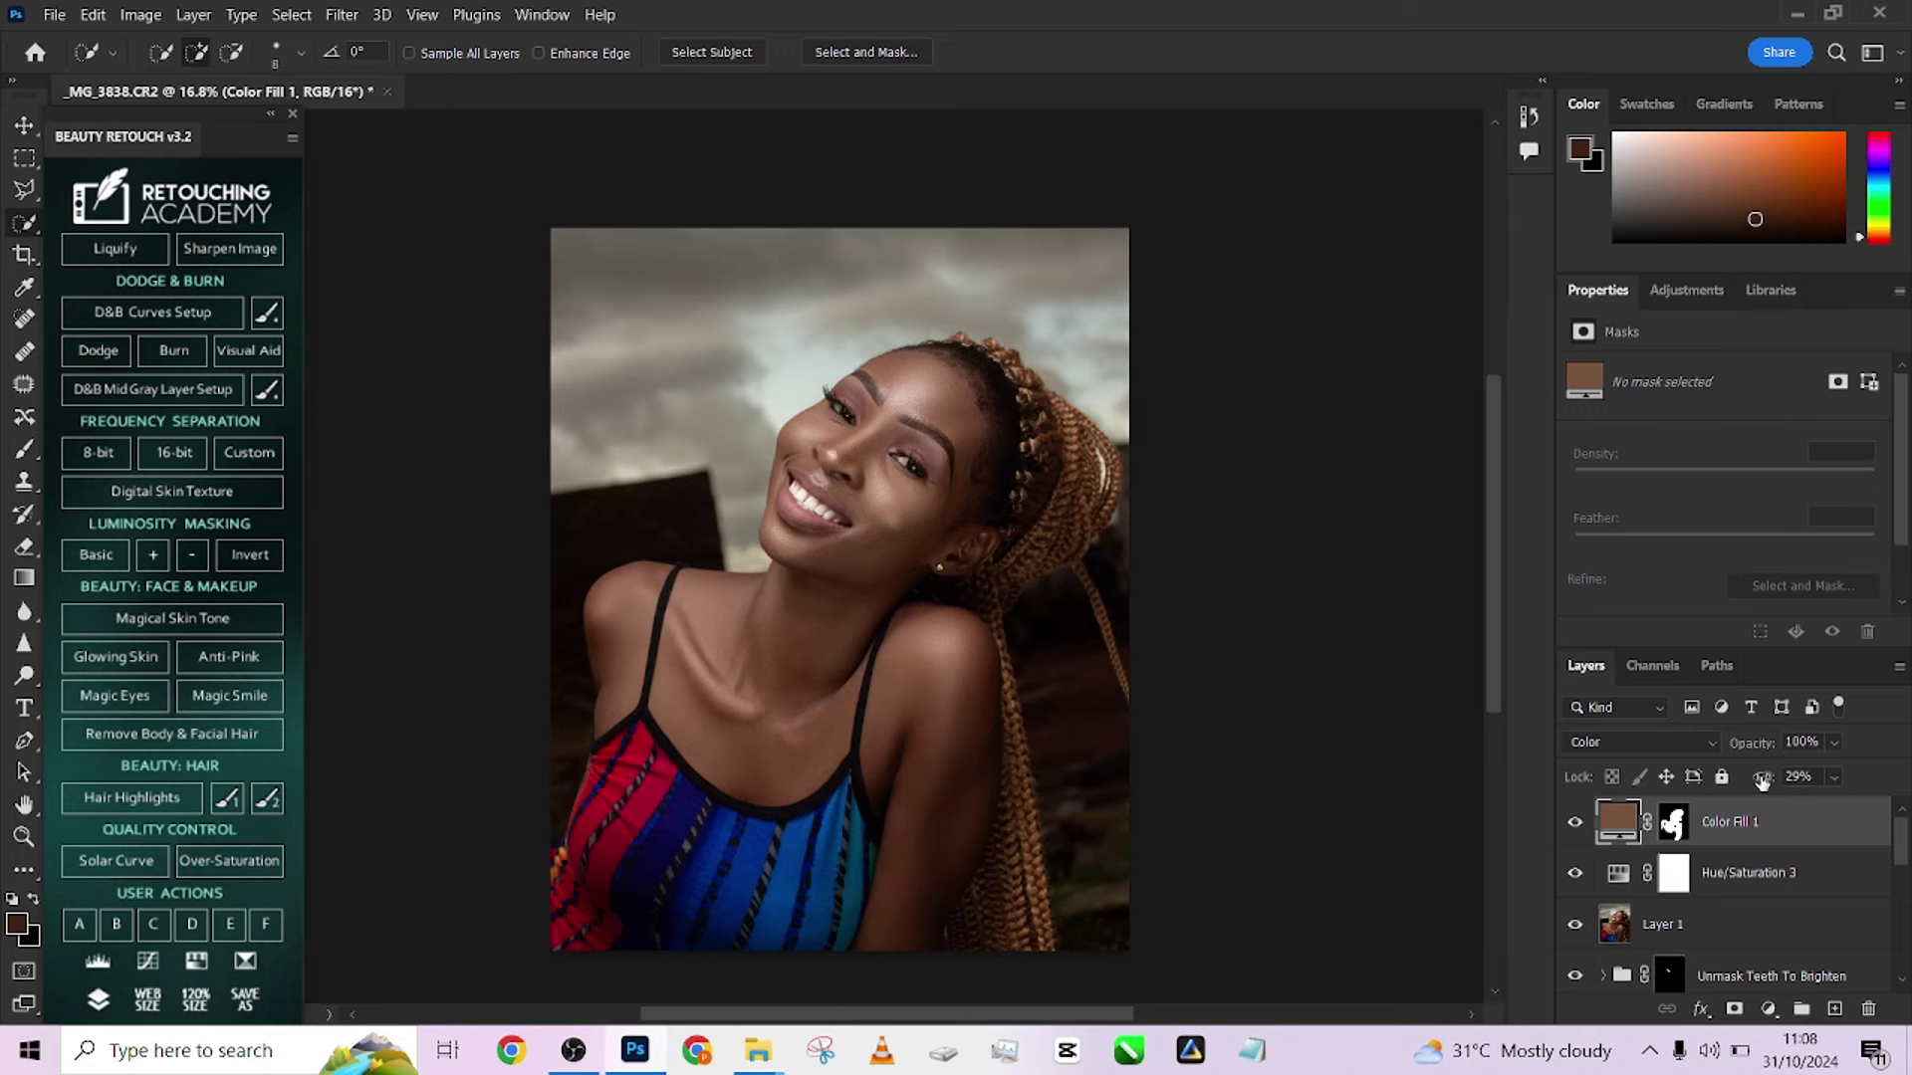
pyautogui.moveTo(1759, 781); pyautogui.dragTo(1772, 782)
# Paint white on the Color Fill 1 mask over the shaded upper arm beside the braids, then check the face and neck
pyautogui.scroll(4, 952, 456)
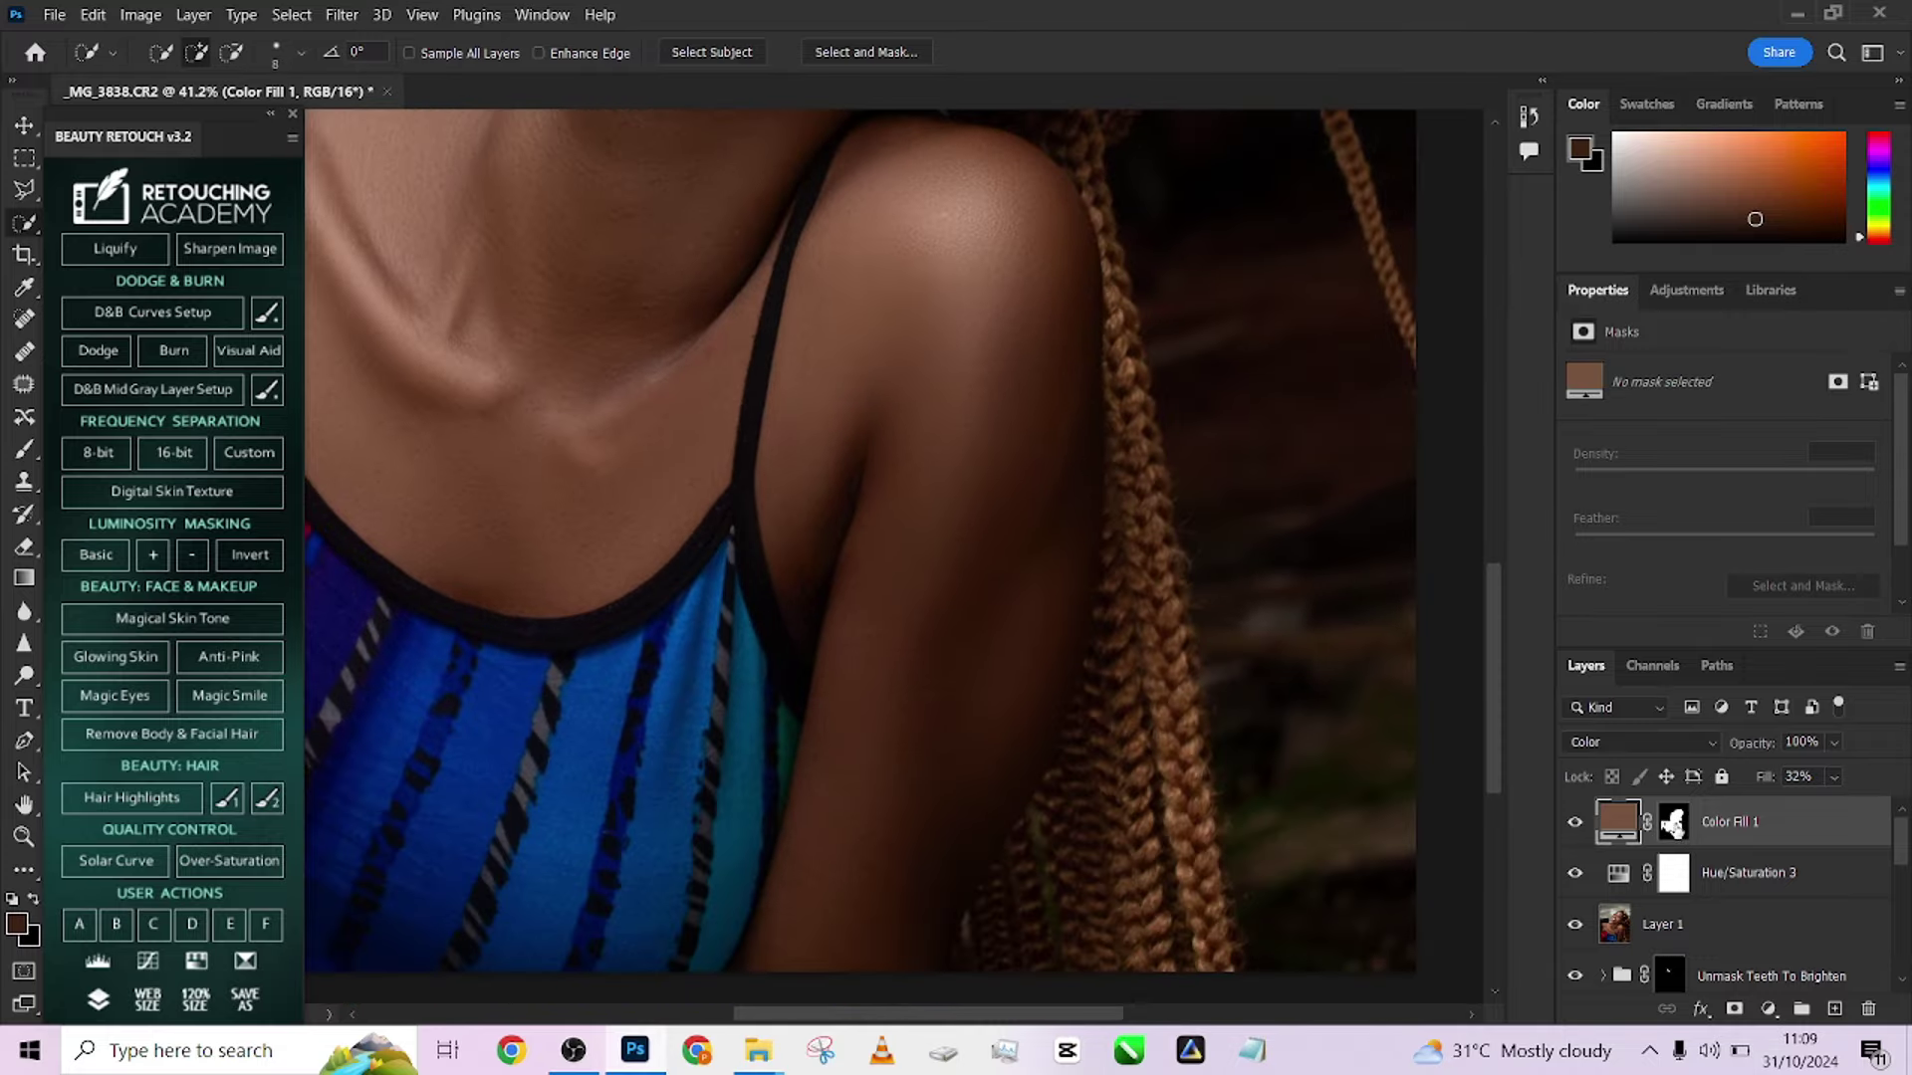
pyautogui.click(1673, 824)
pyautogui.press('b')
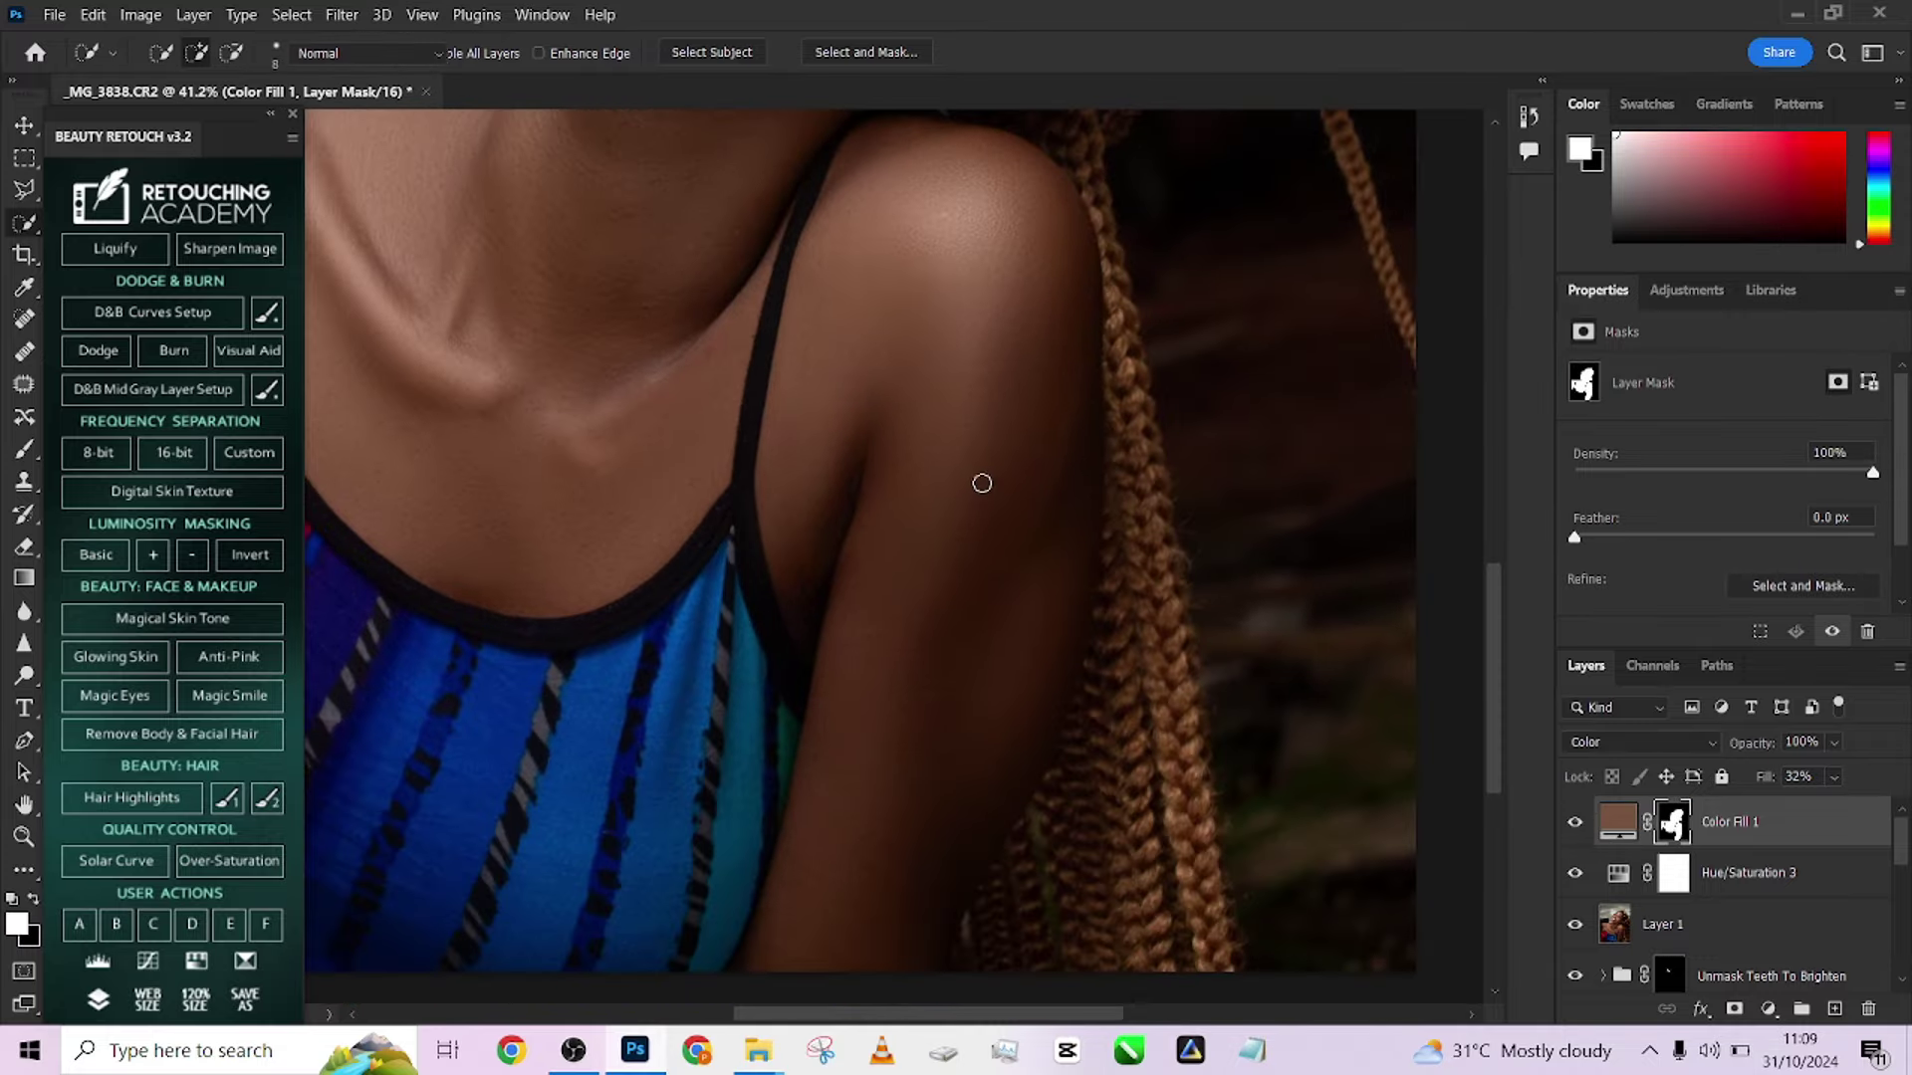
pyautogui.moveTo(1015, 567); pyautogui.dragTo(1053, 588)
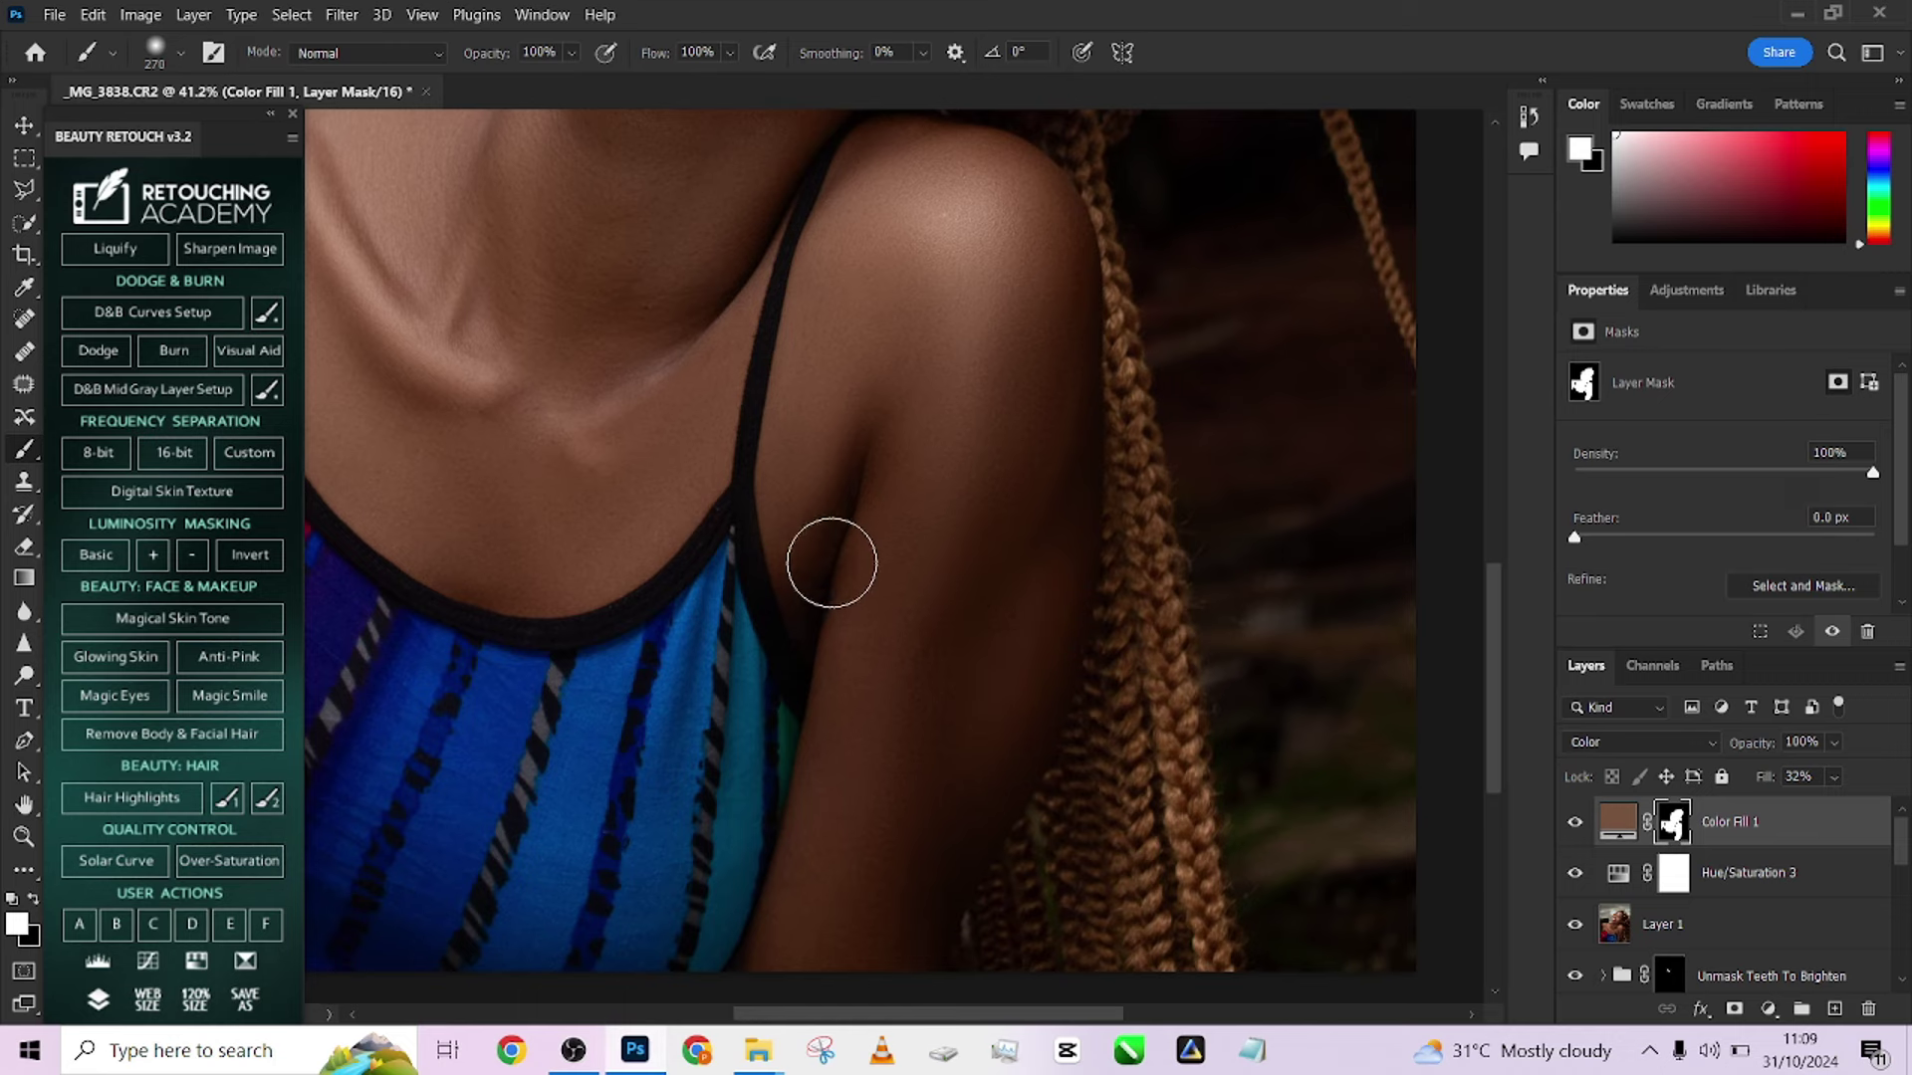
pyautogui.moveTo(874, 264); pyautogui.dragTo(841, 758)
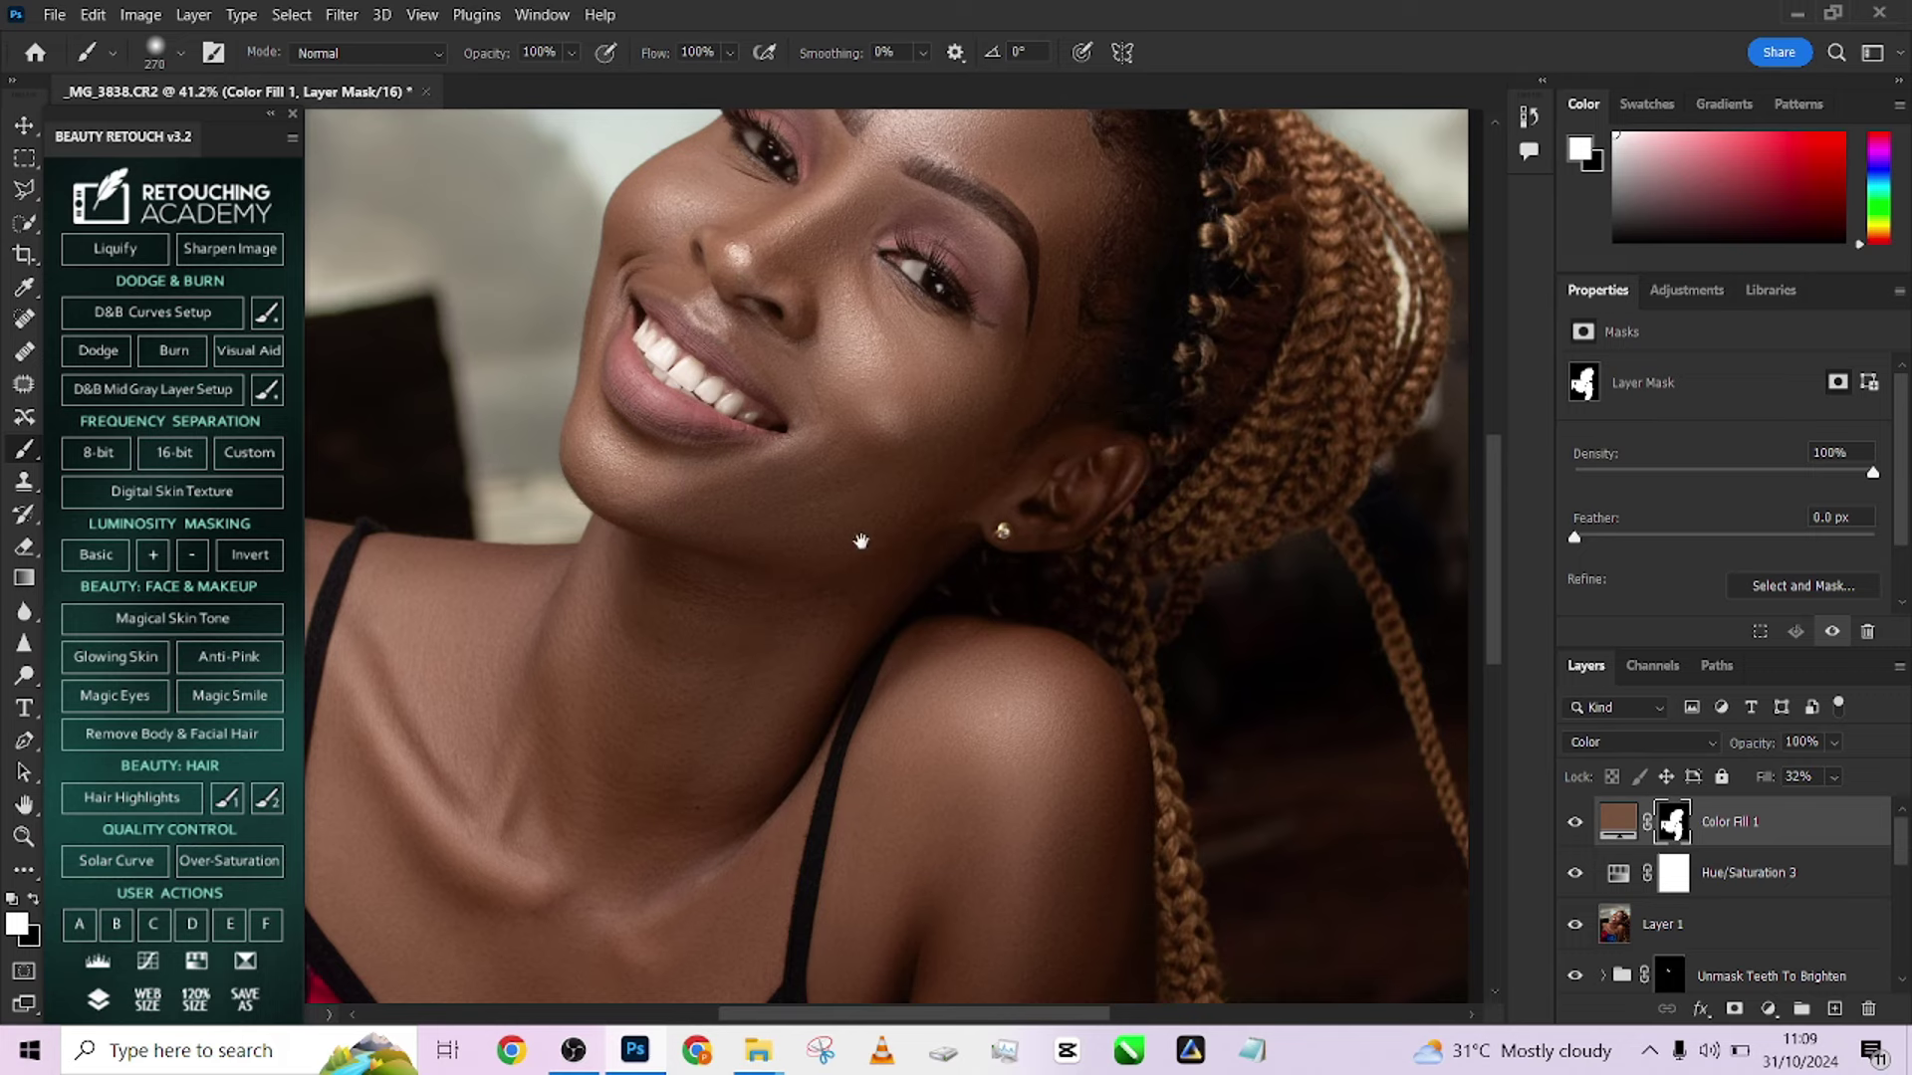
pyautogui.moveTo(857, 541); pyautogui.dragTo(1077, 656)
pyautogui.scroll(-6, 1076, 422)
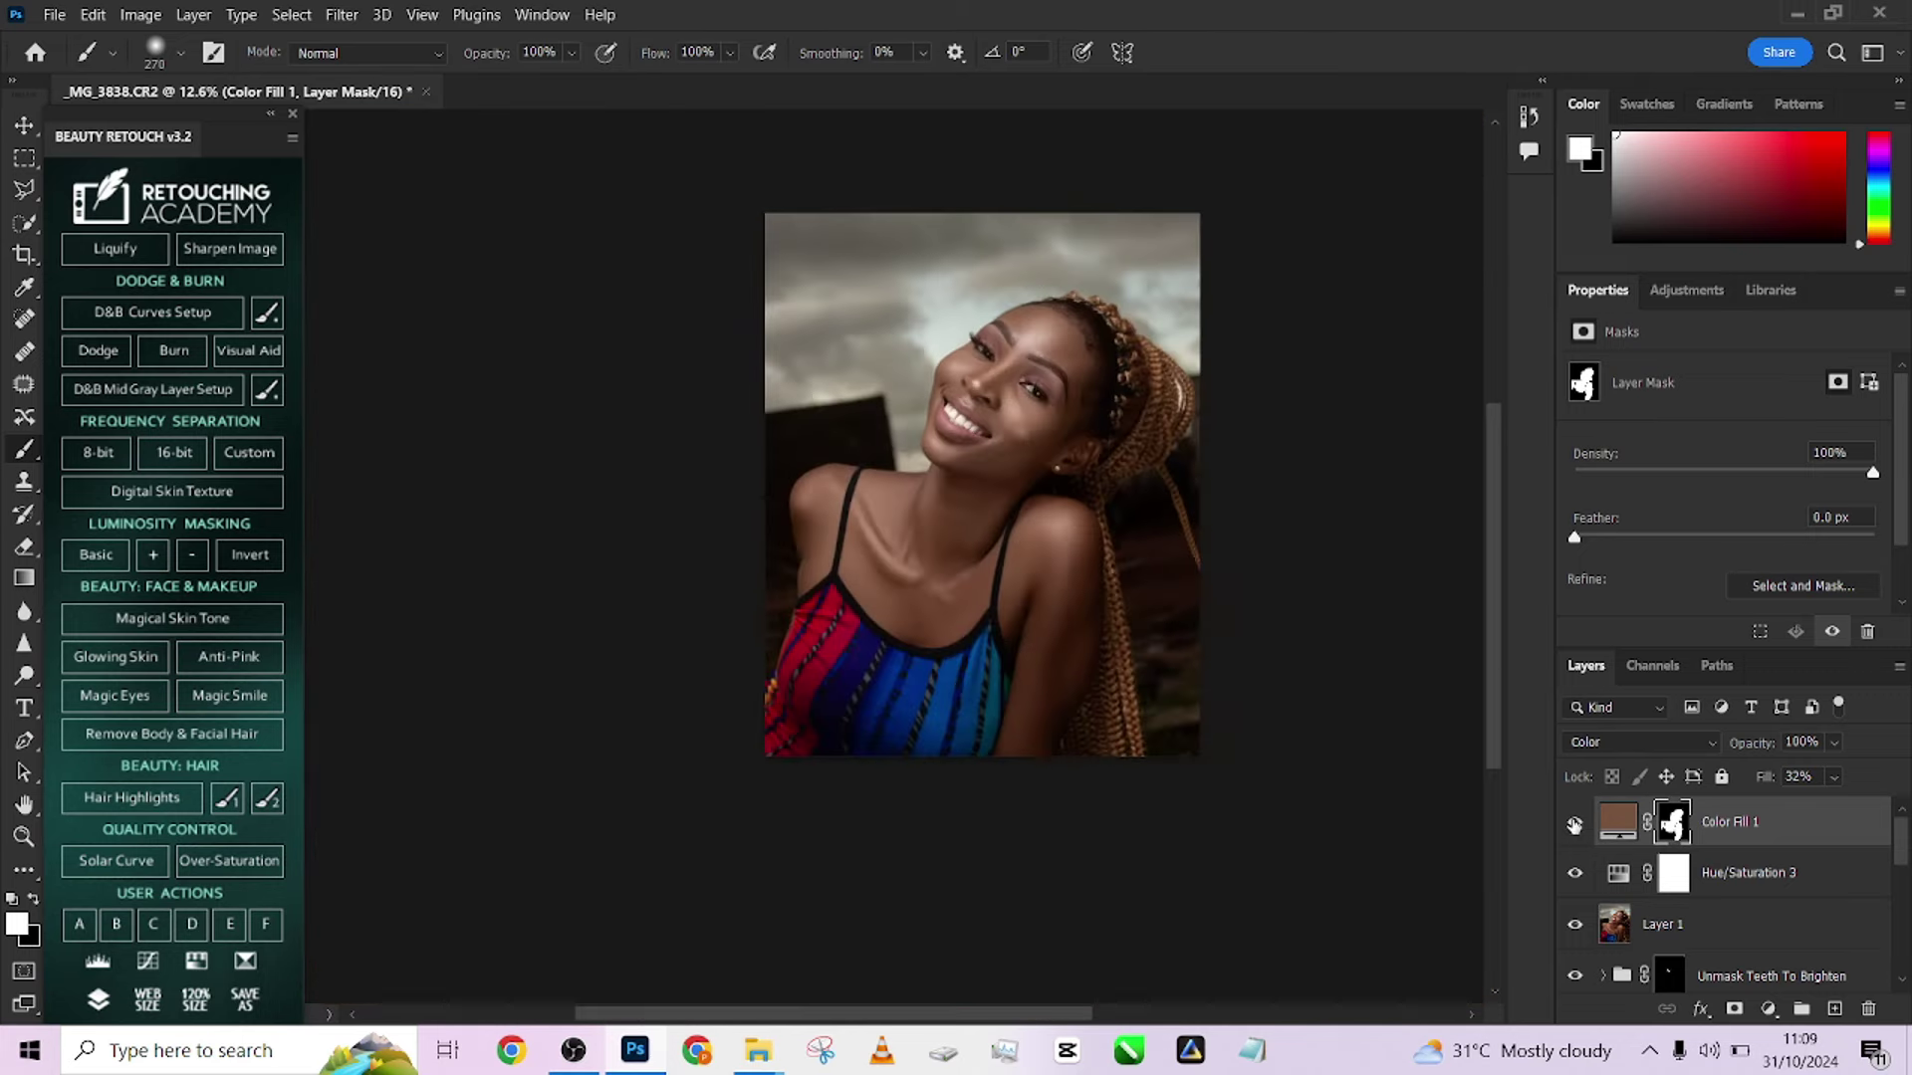
# Add a Gradient Map adjustment above Color Fill 1 and choose the Sepia 4 preset from the legacy Photographic Toning gradients
pyautogui.click(1768, 1009)
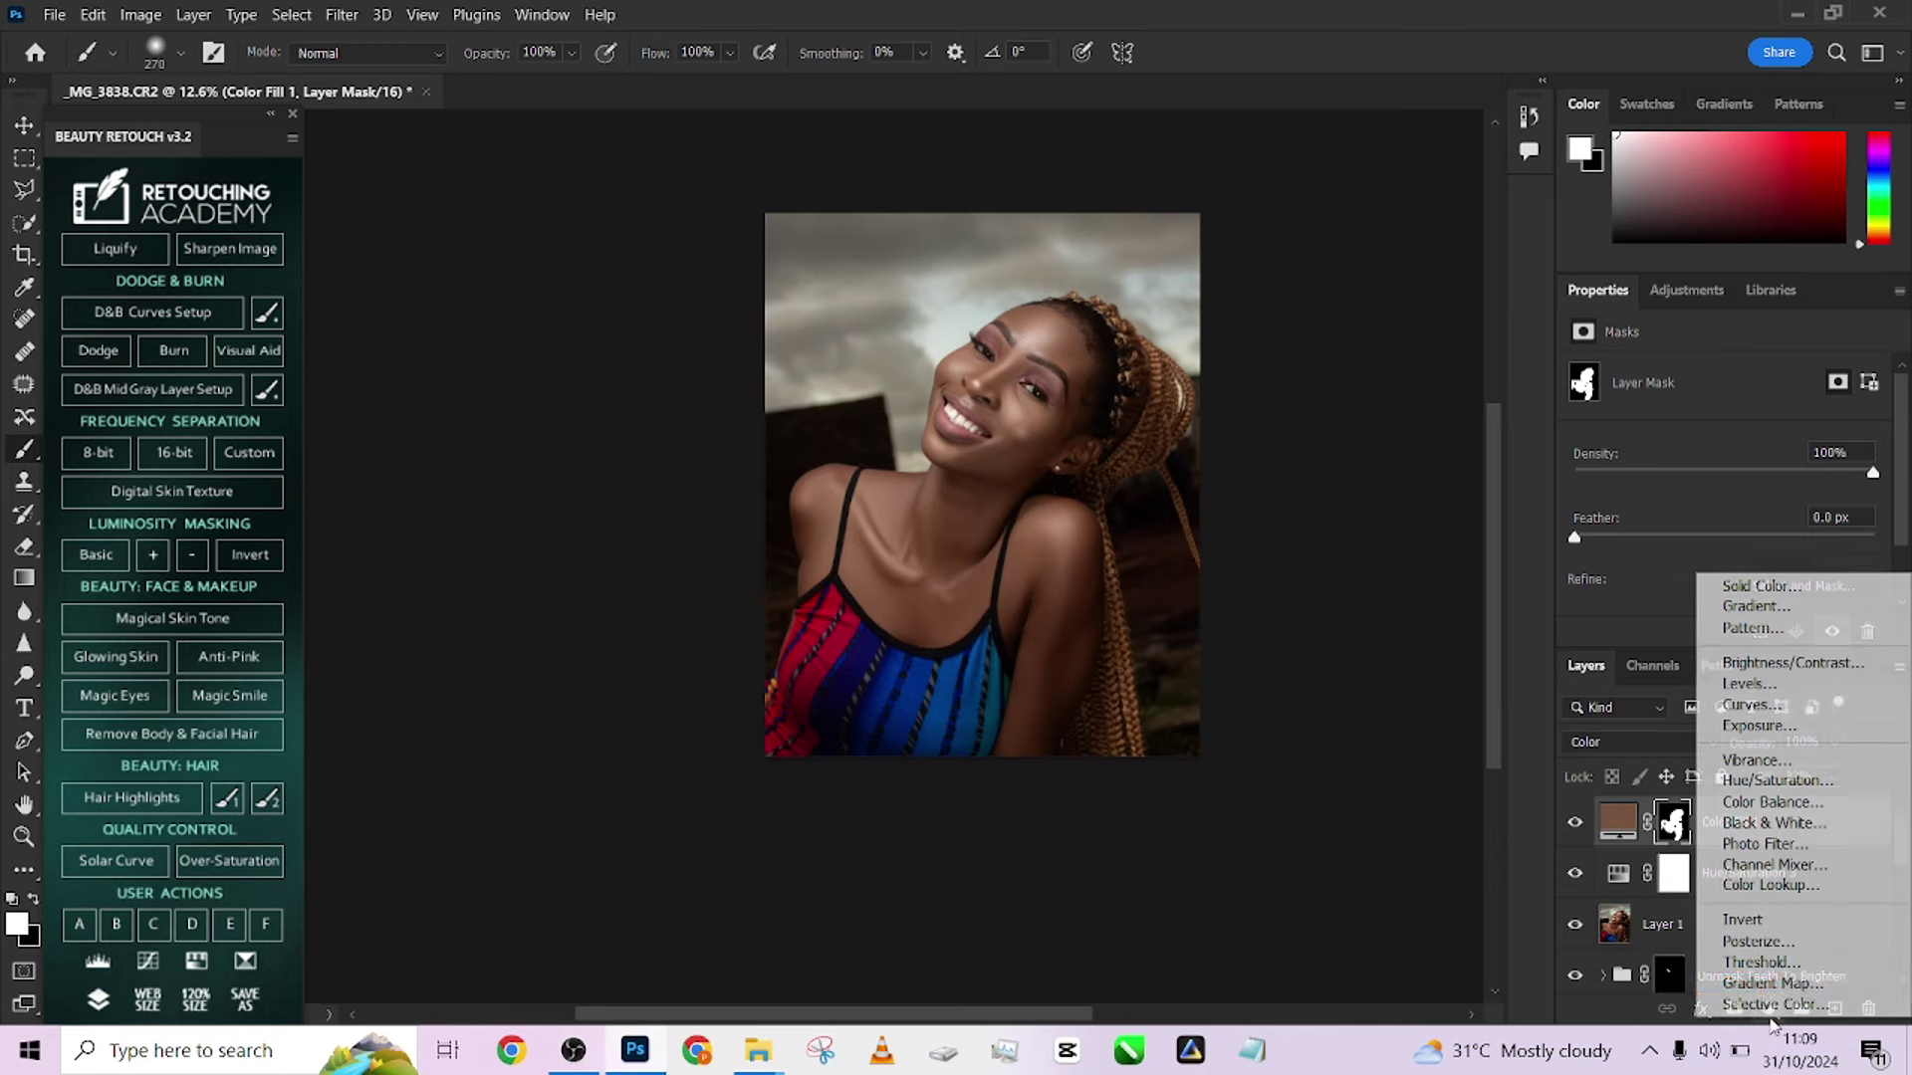
pyautogui.click(1760, 985)
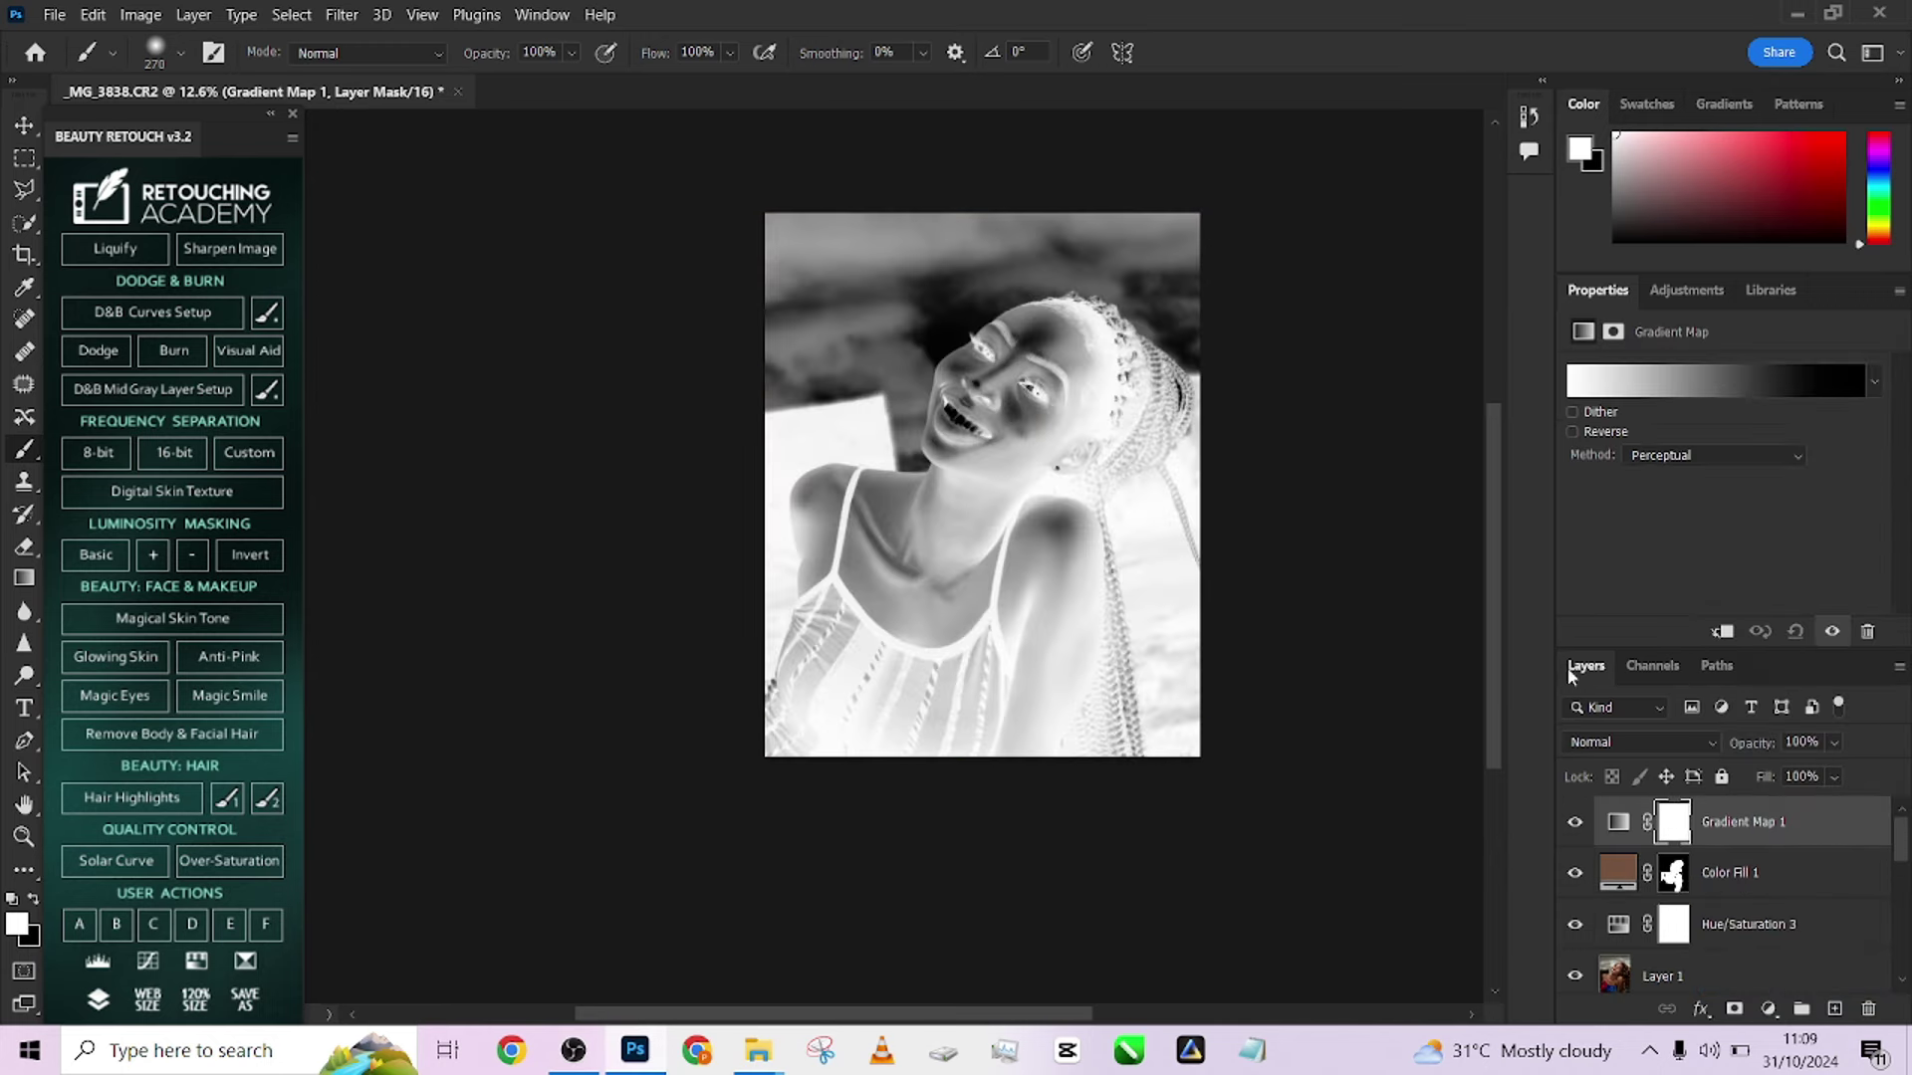
pyautogui.click(1720, 387)
pyautogui.scroll(-5, 1426, 403)
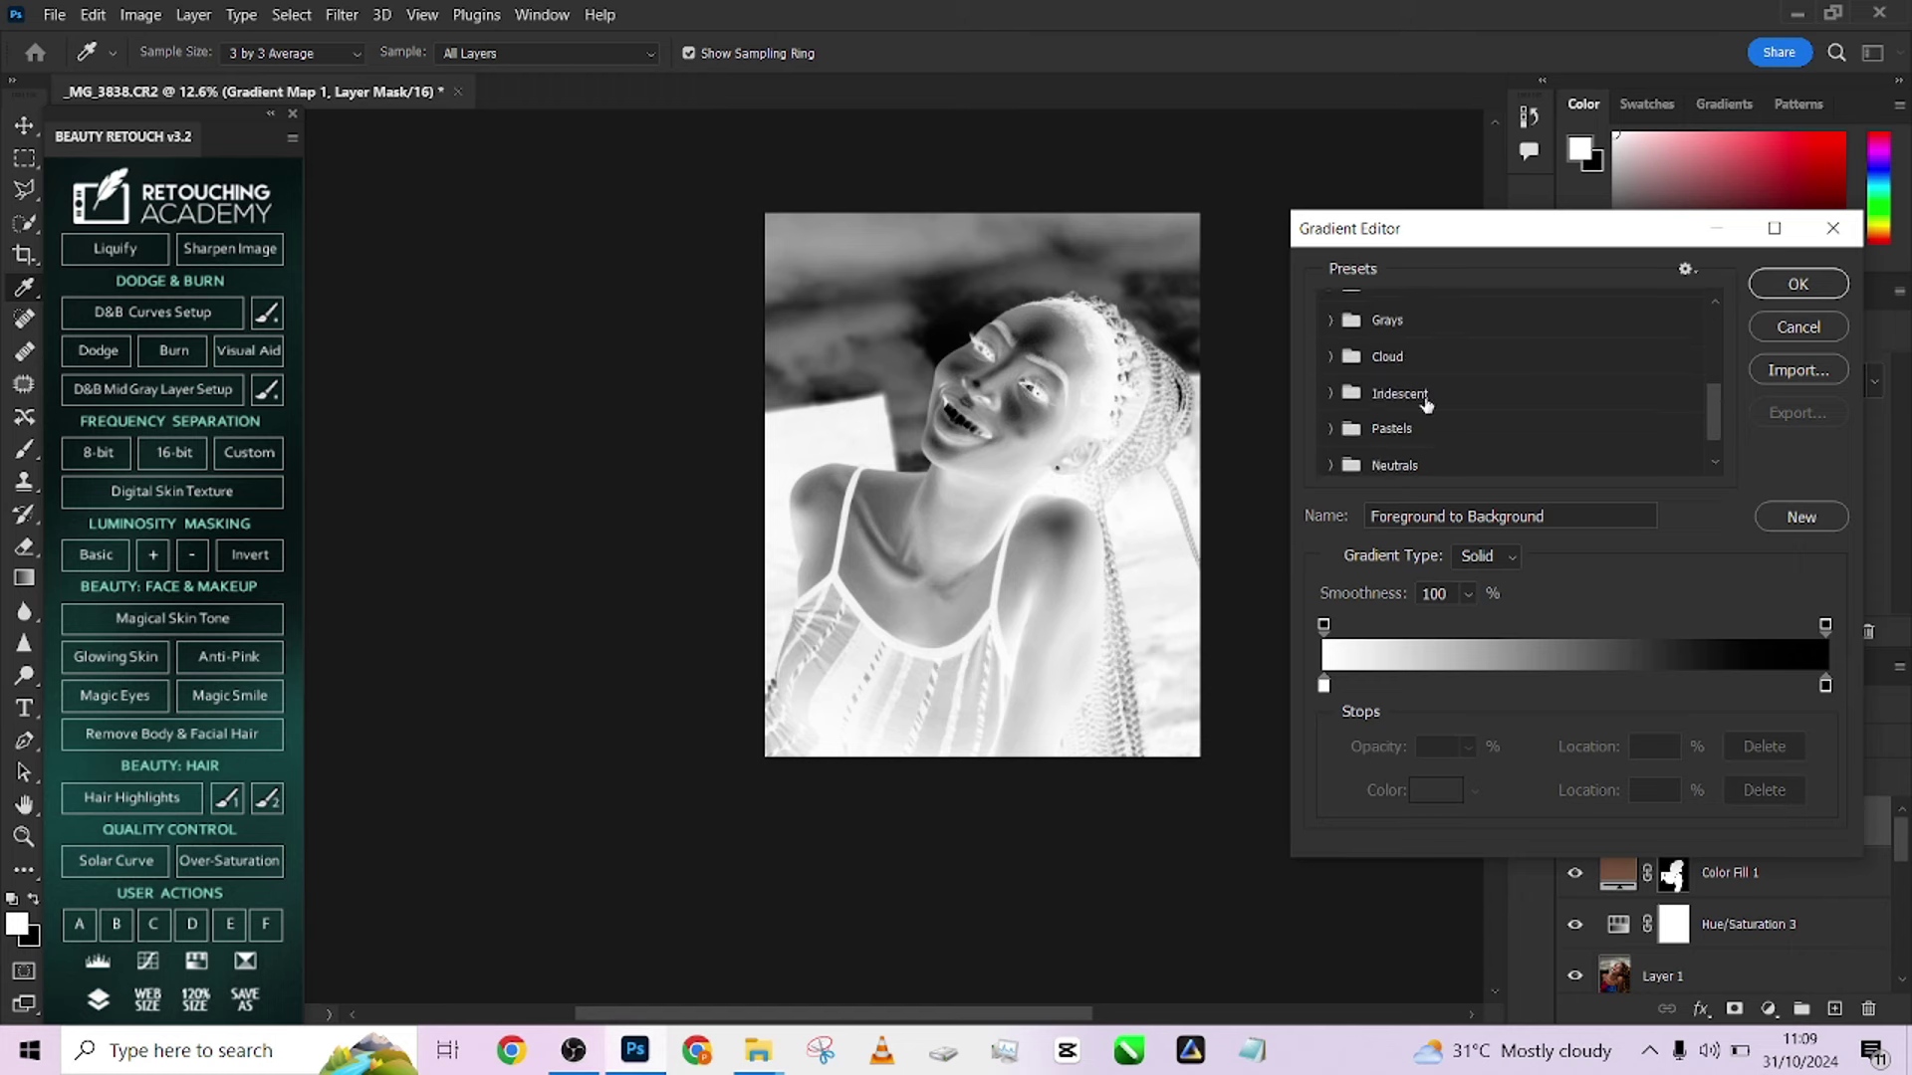
pyautogui.scroll(-2, 1426, 403)
pyautogui.click(1332, 458)
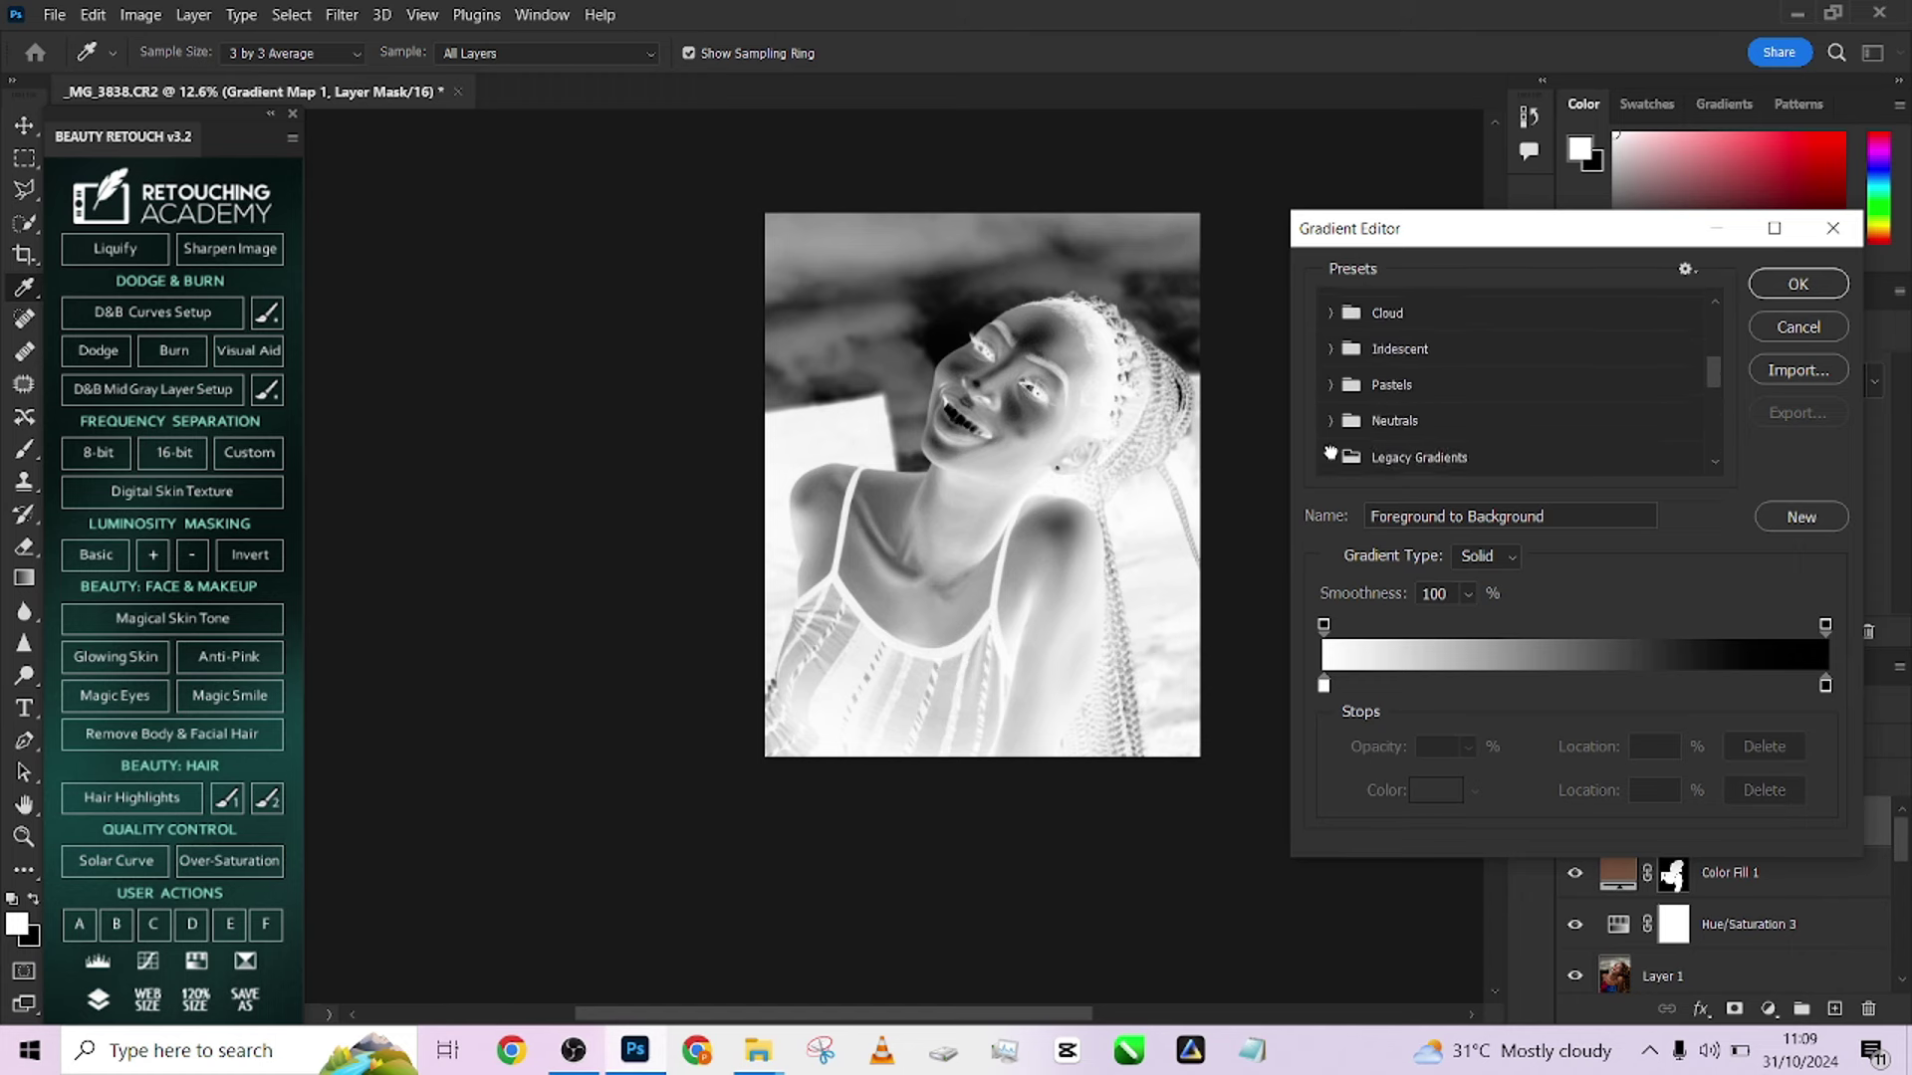
pyautogui.scroll(-5, 1481, 376)
pyautogui.scroll(-2, 1482, 376)
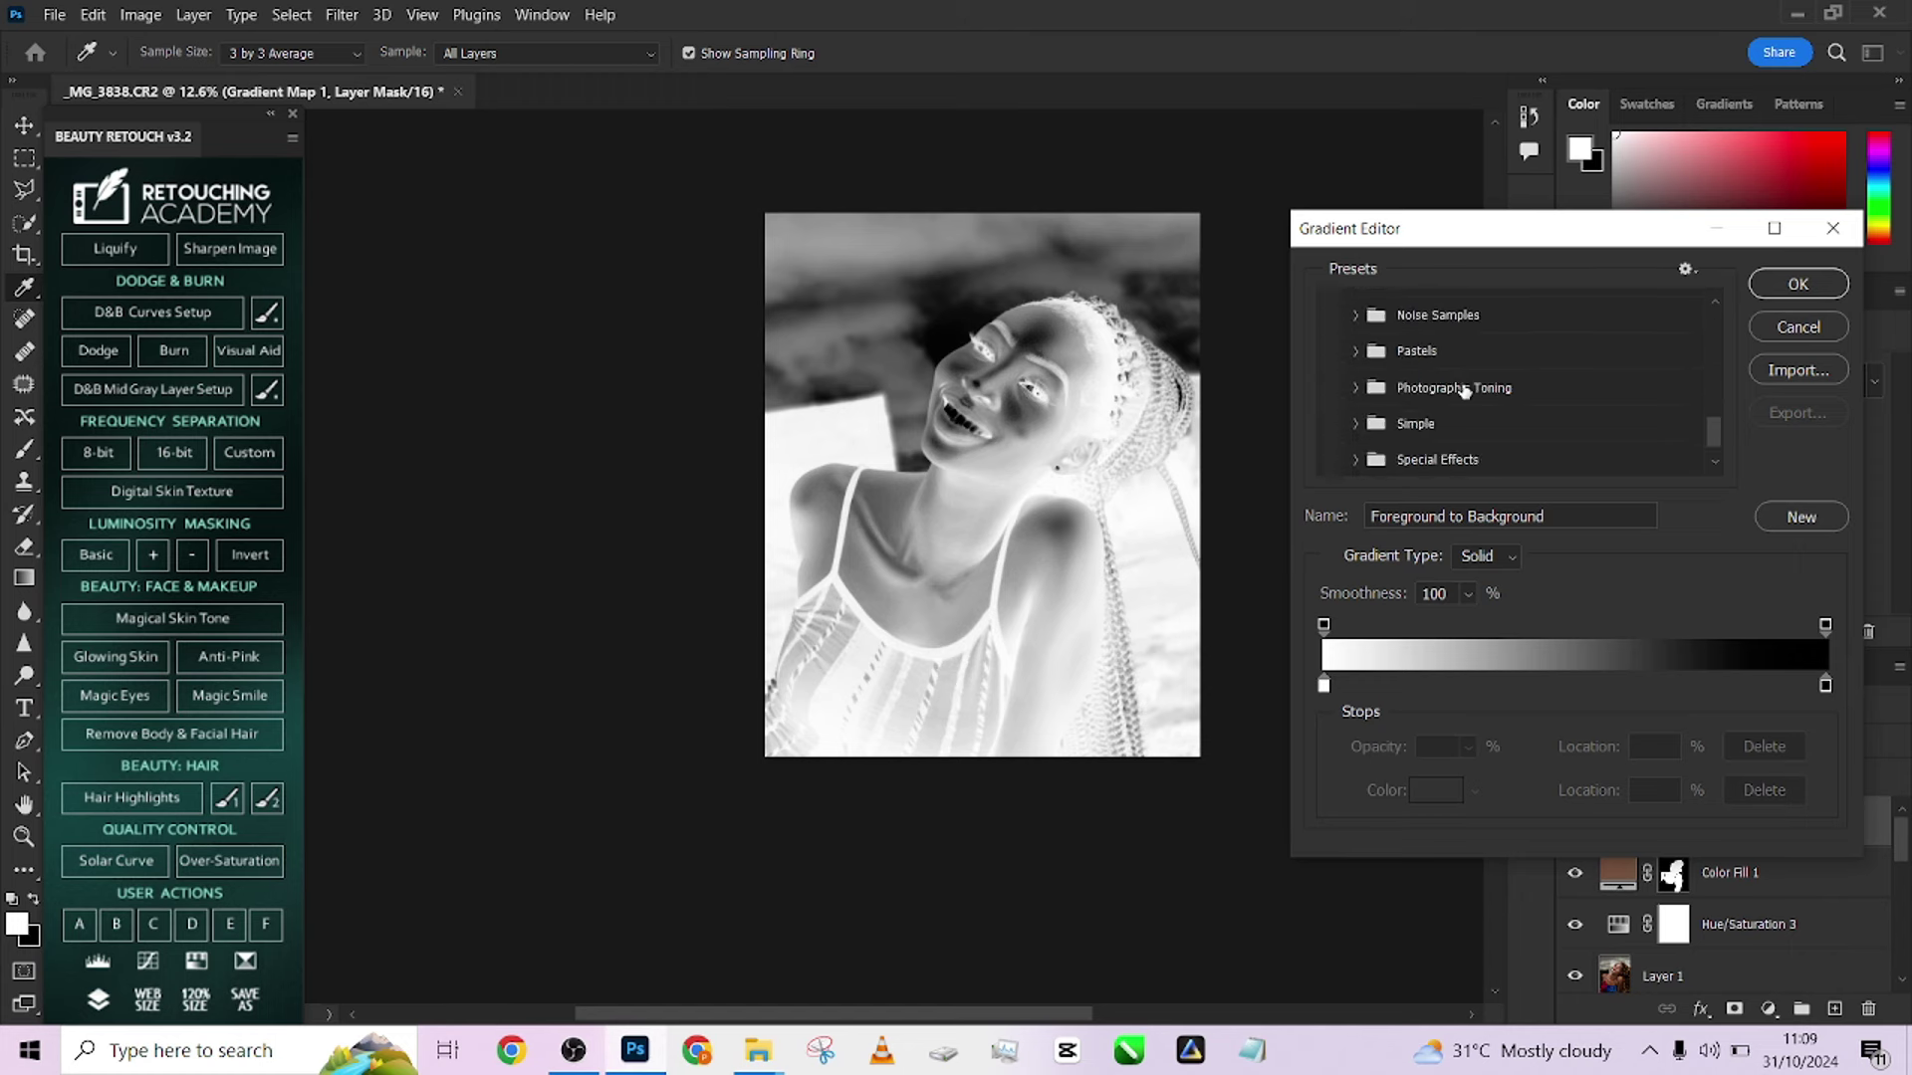
pyautogui.click(1352, 389)
pyautogui.scroll(-2, 1434, 383)
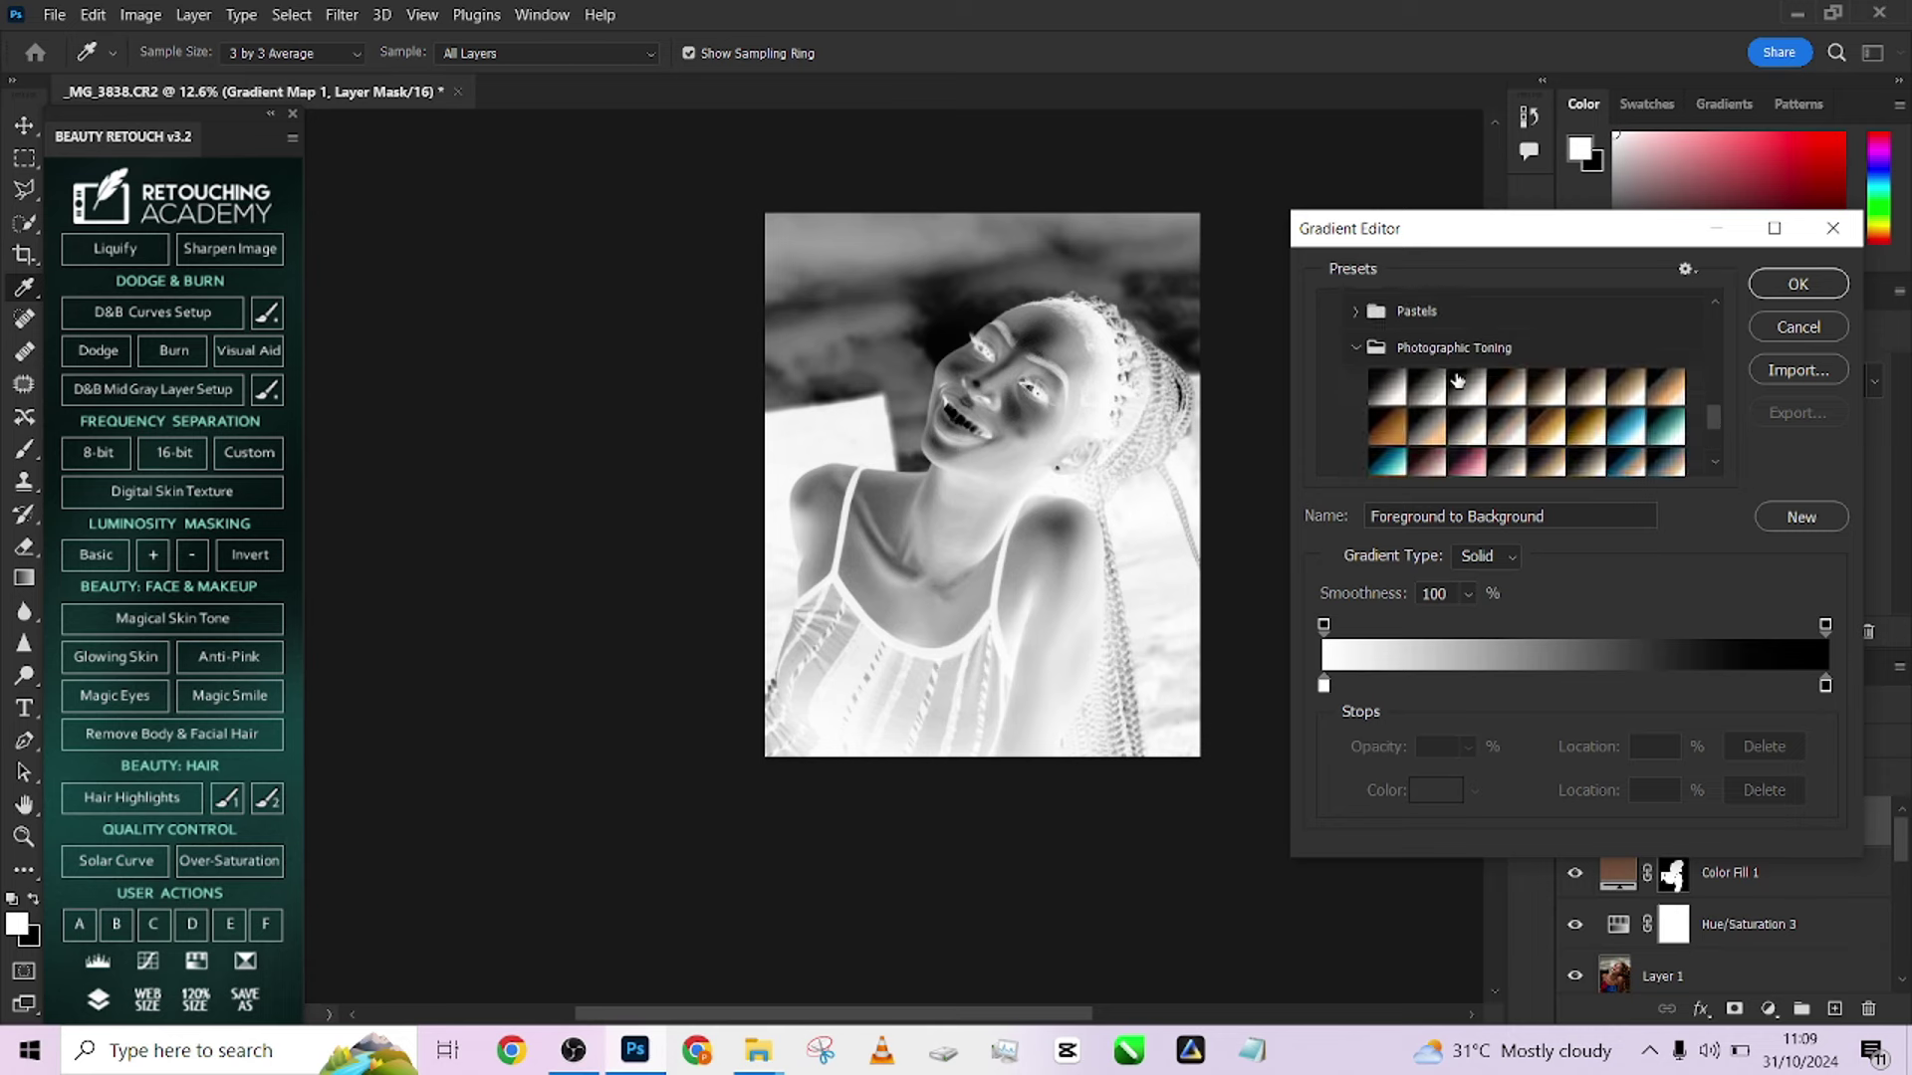
pyautogui.click(1623, 377)
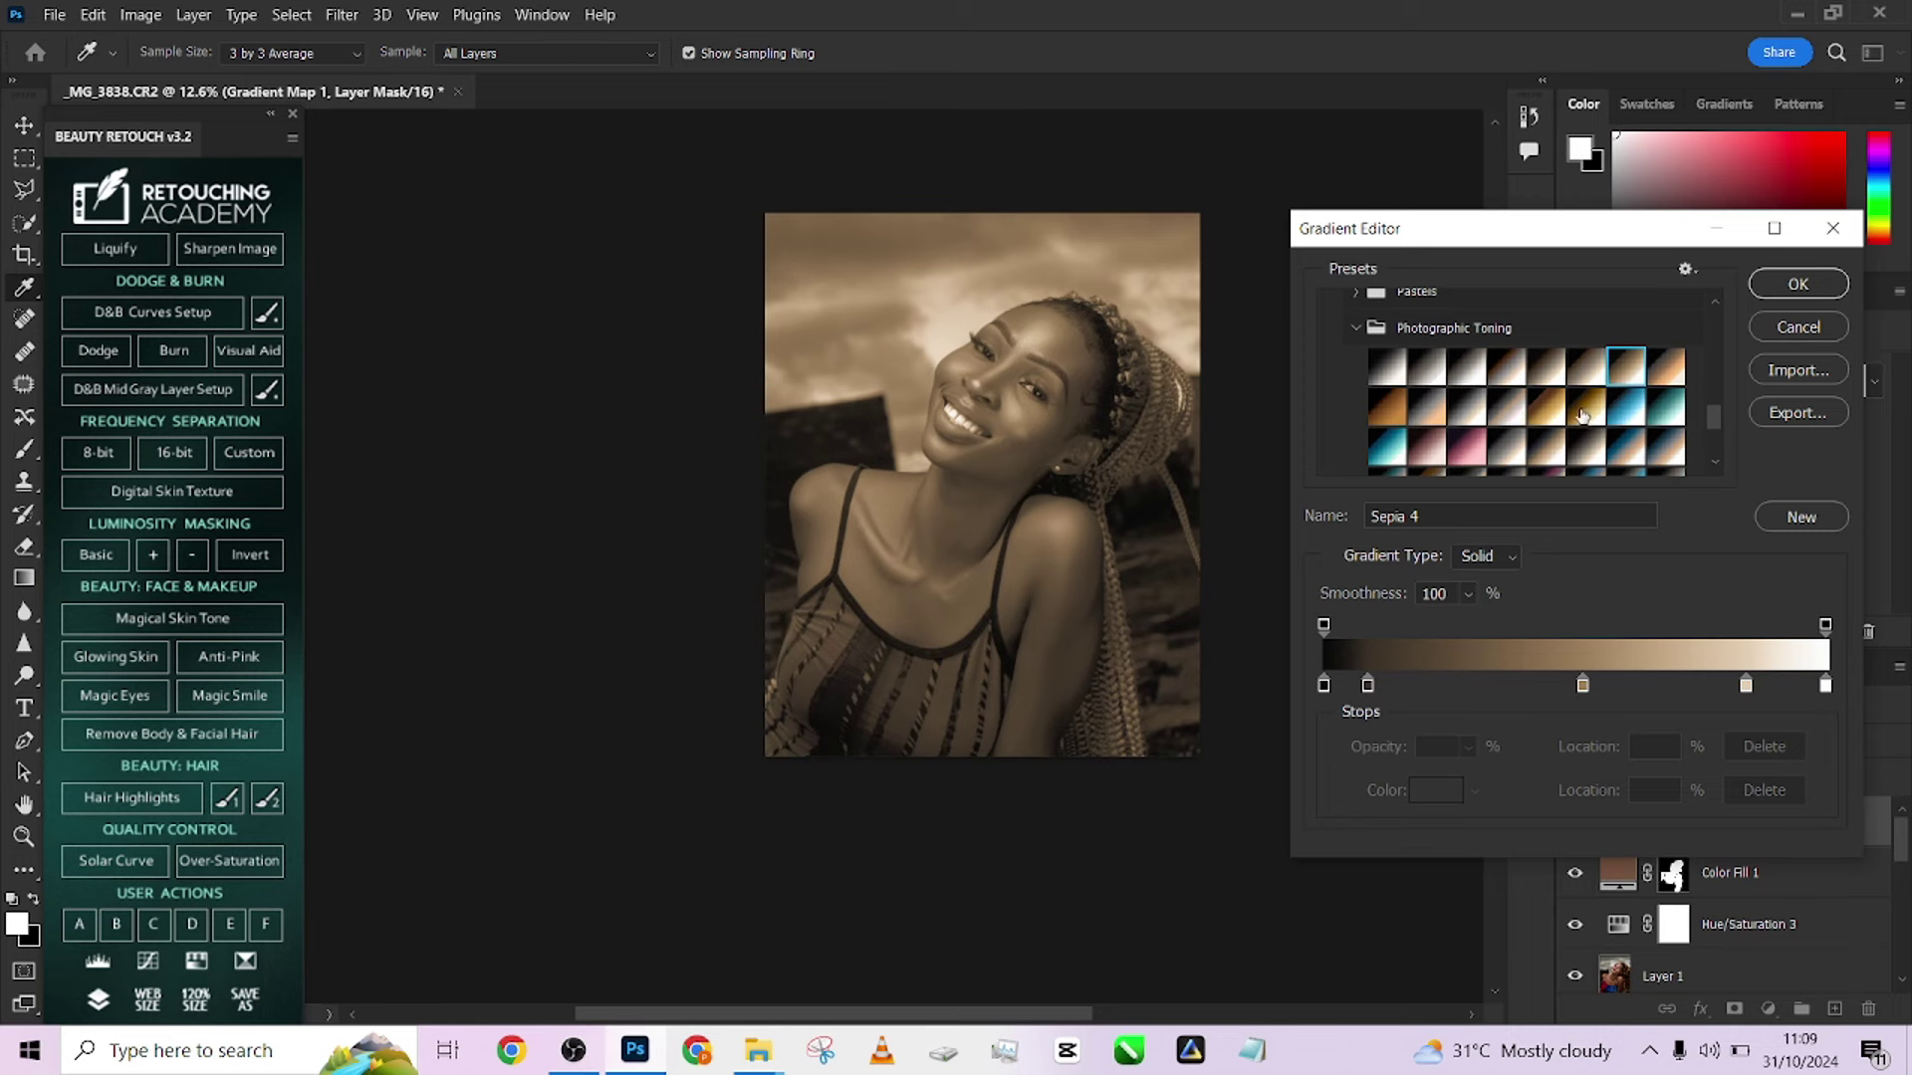
# Try two other Photographic Toning presets on the portrait, then choose Sepia 4 and confirm the gradient
pyautogui.click(1584, 410)
pyautogui.click(1633, 374)
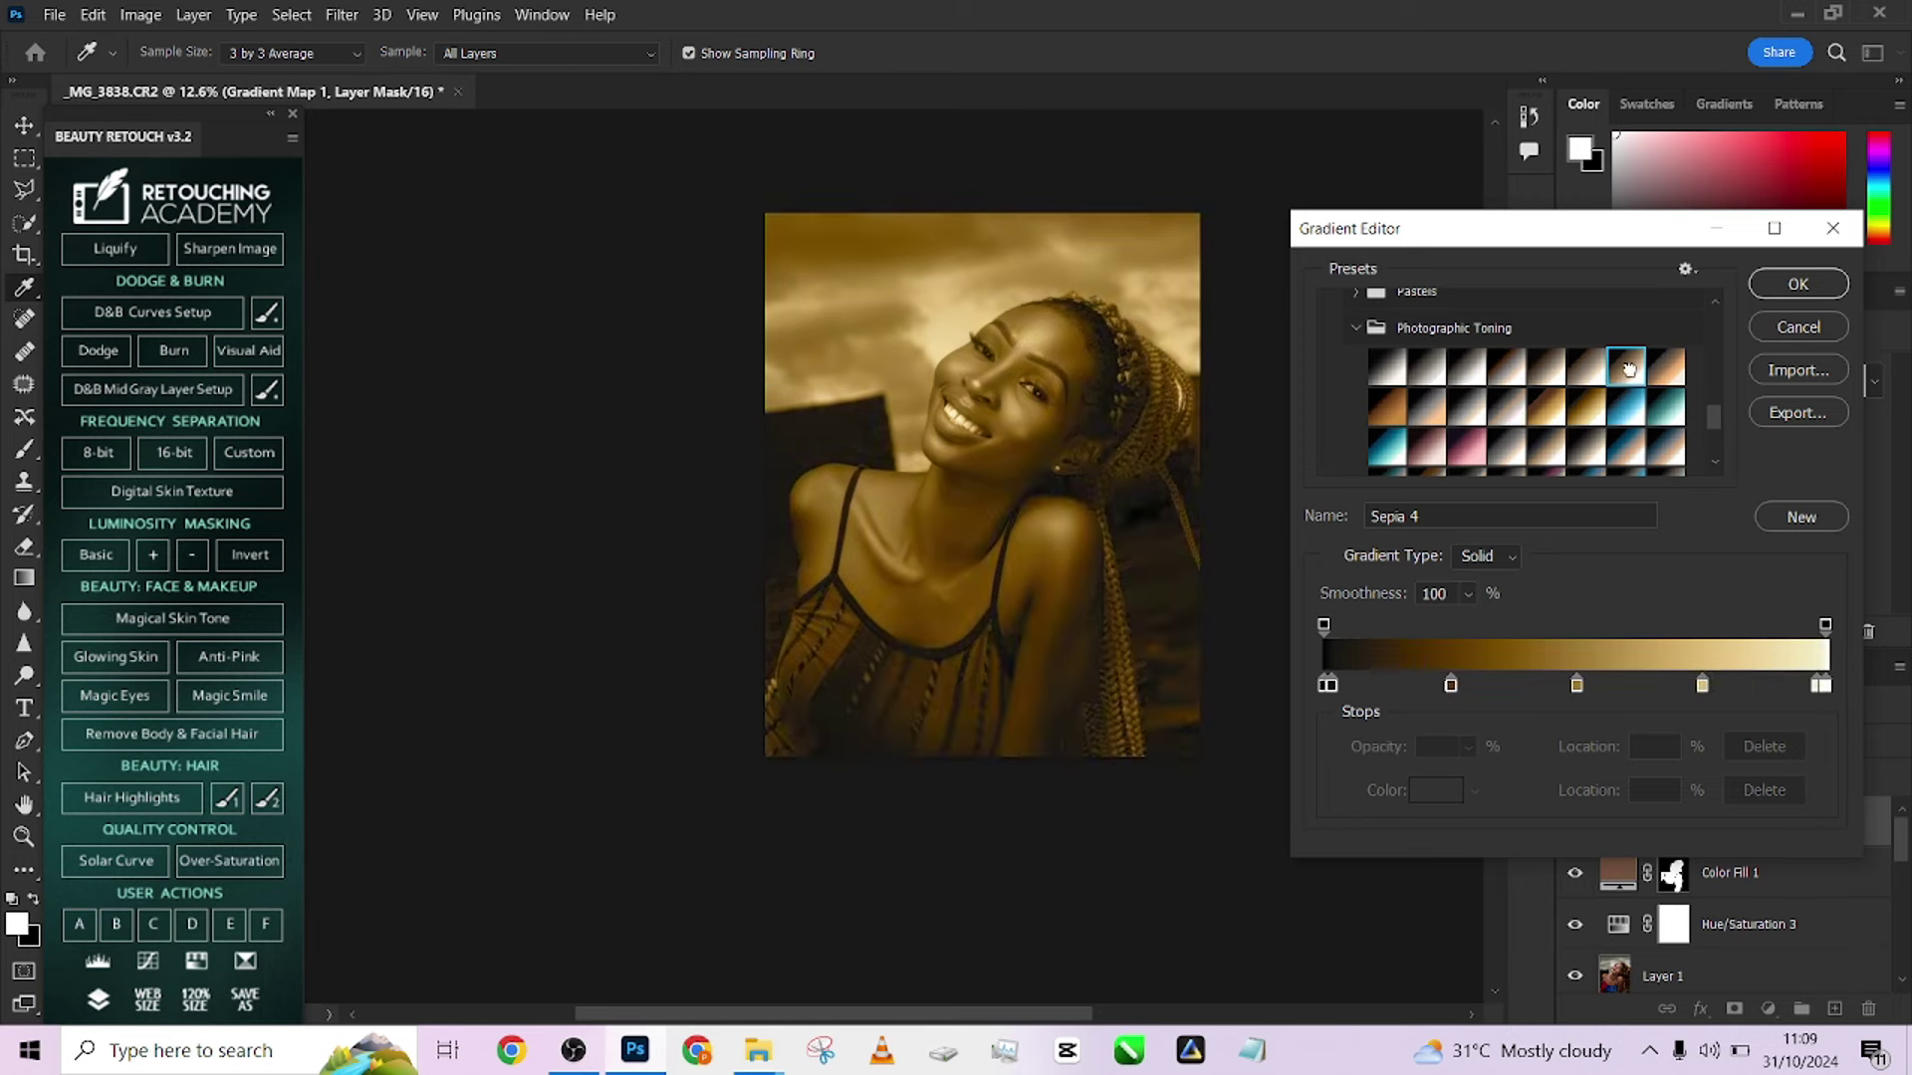
pyautogui.click(1538, 366)
pyautogui.click(1633, 375)
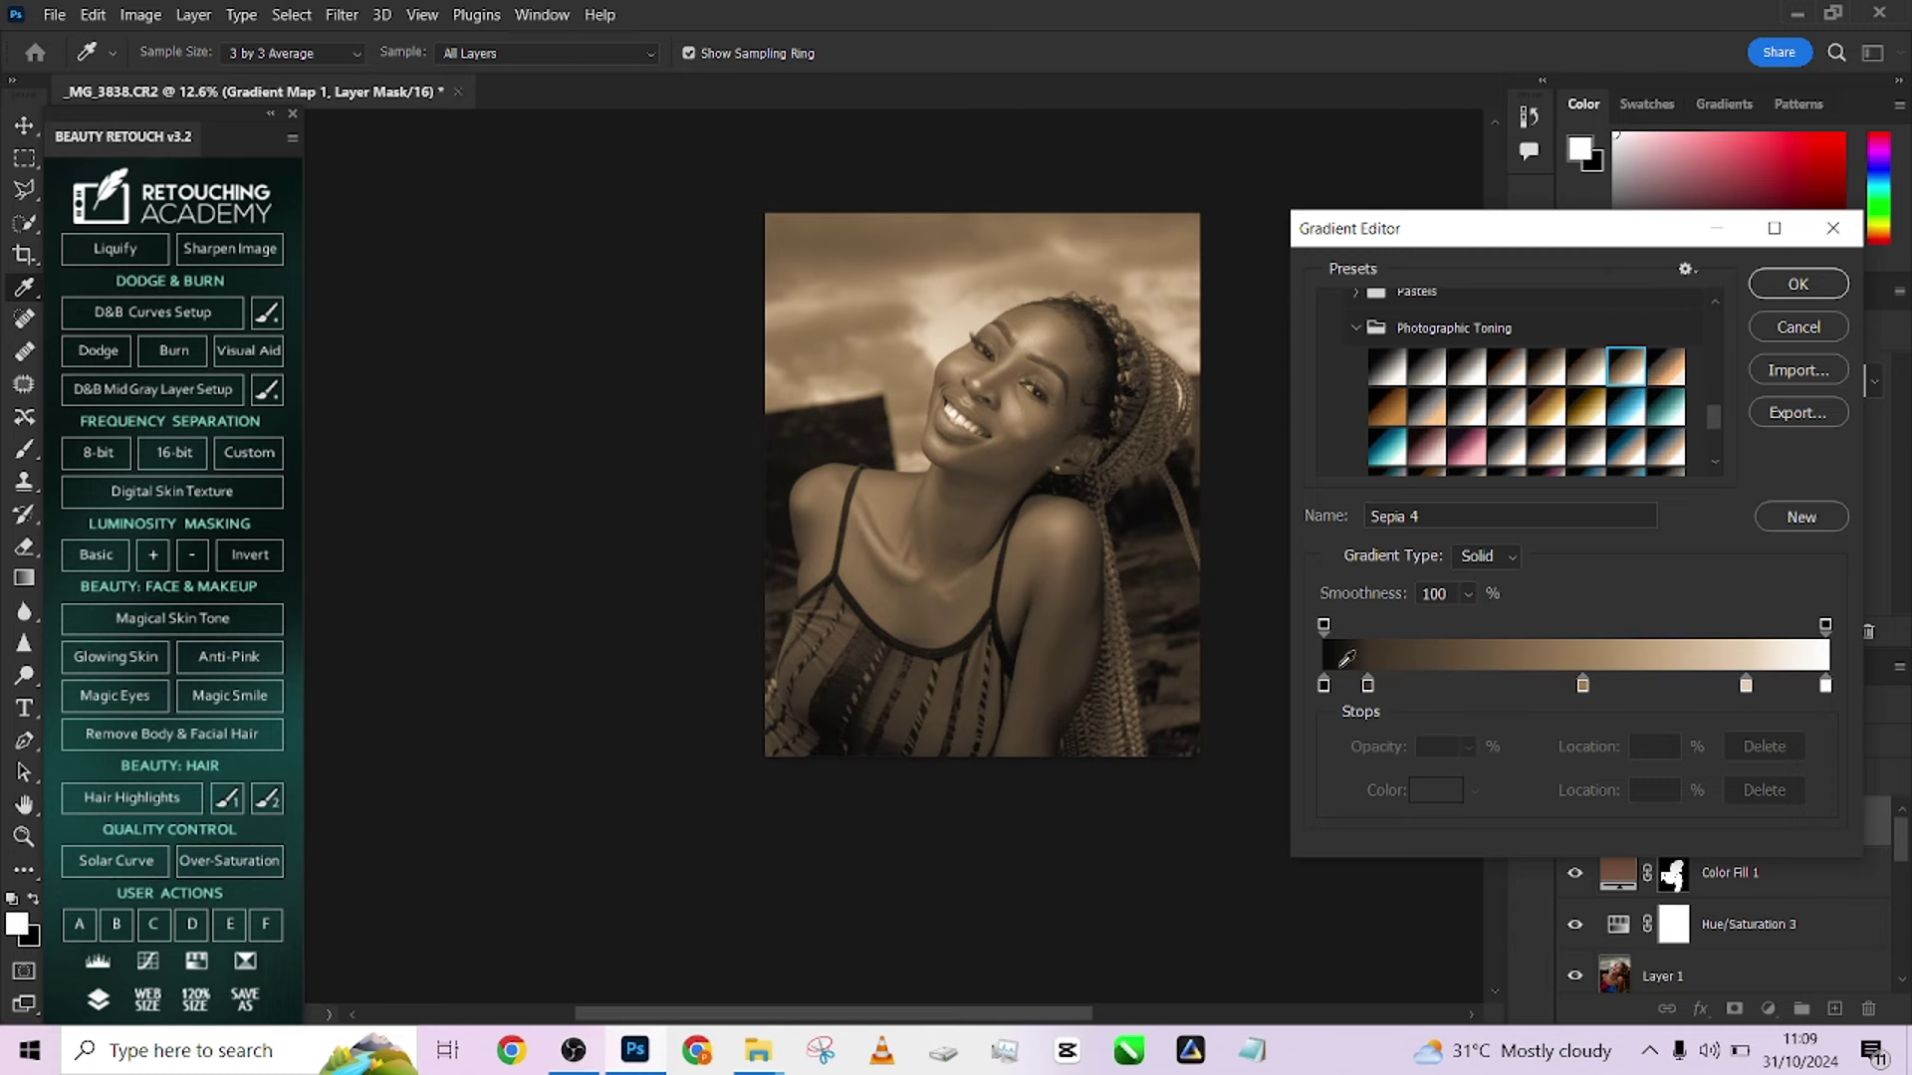
pyautogui.click(1805, 287)
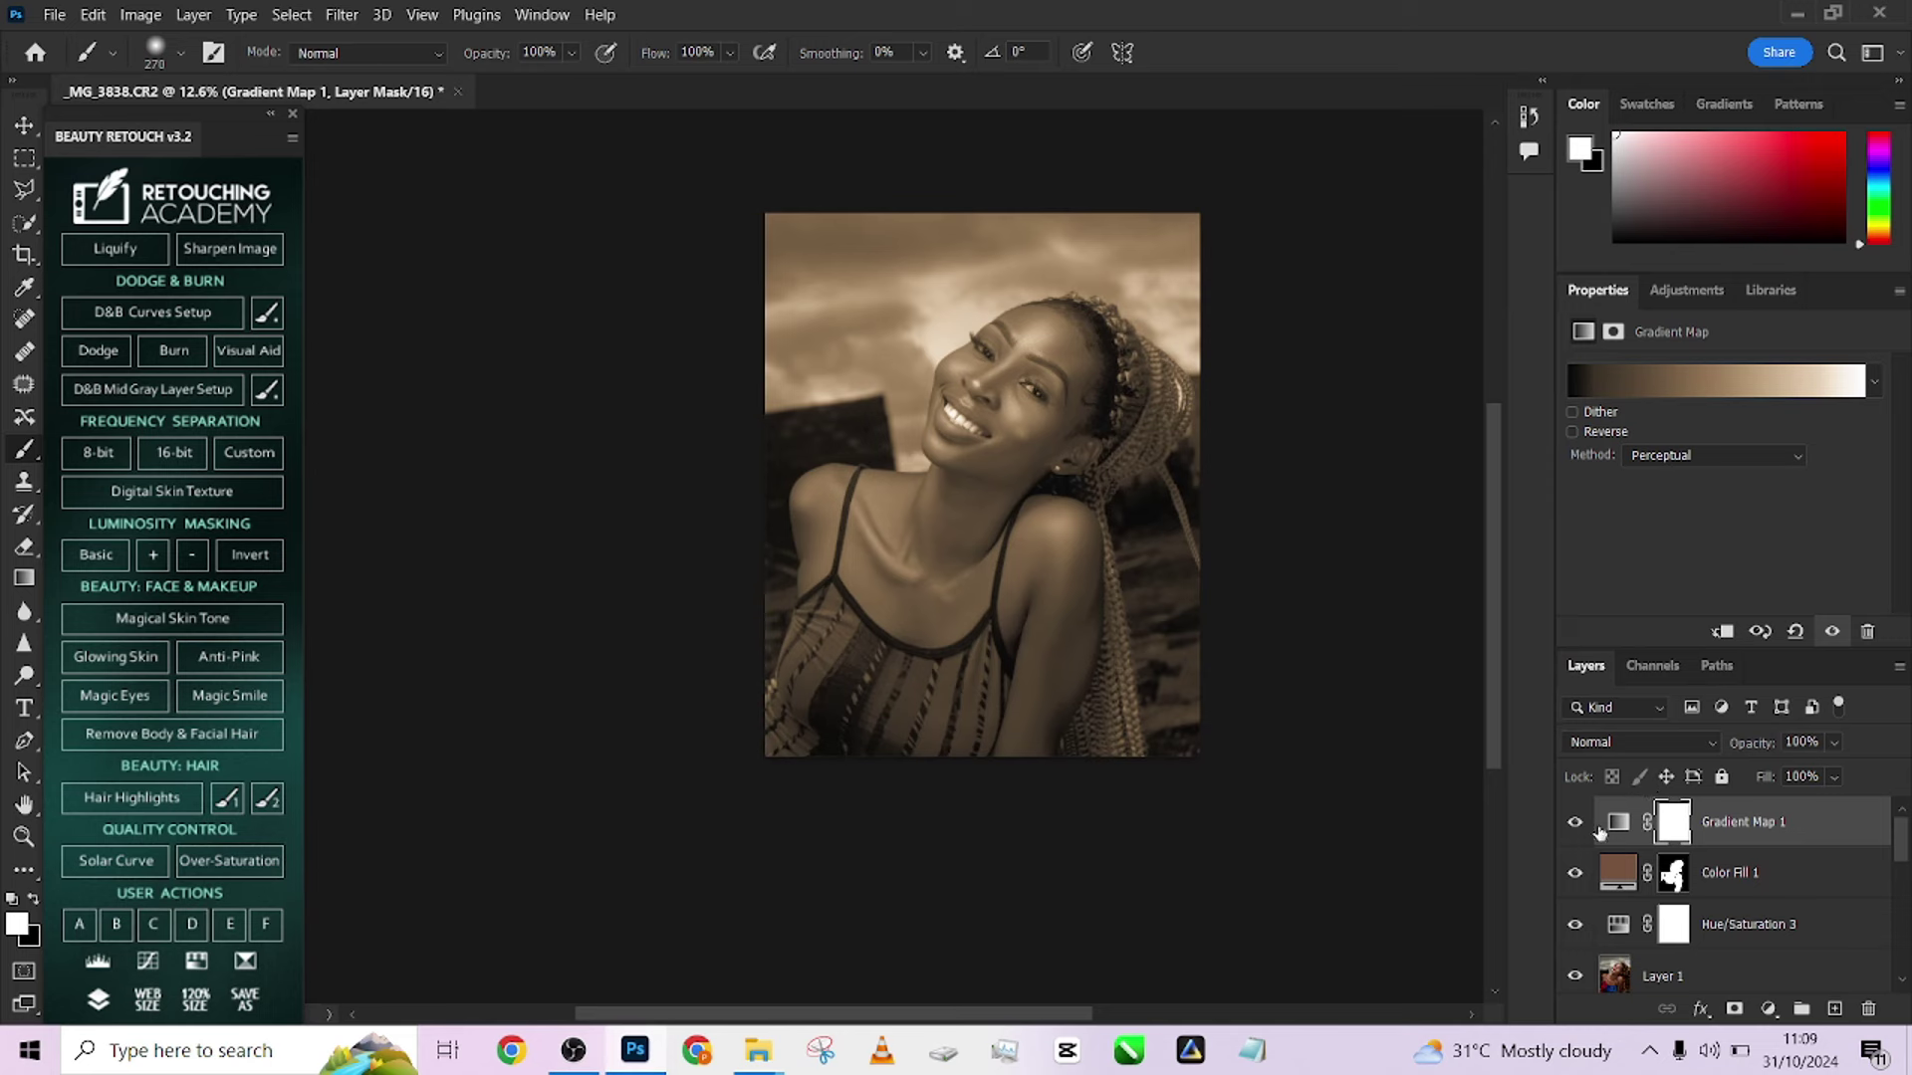
# Copy Color Fill 1's skin mask to Gradient Map 1, set that layer to Soft Light with 26% fill, and compare its effect
pyautogui.moveTo(1689, 883); pyautogui.dragTo(1678, 828)
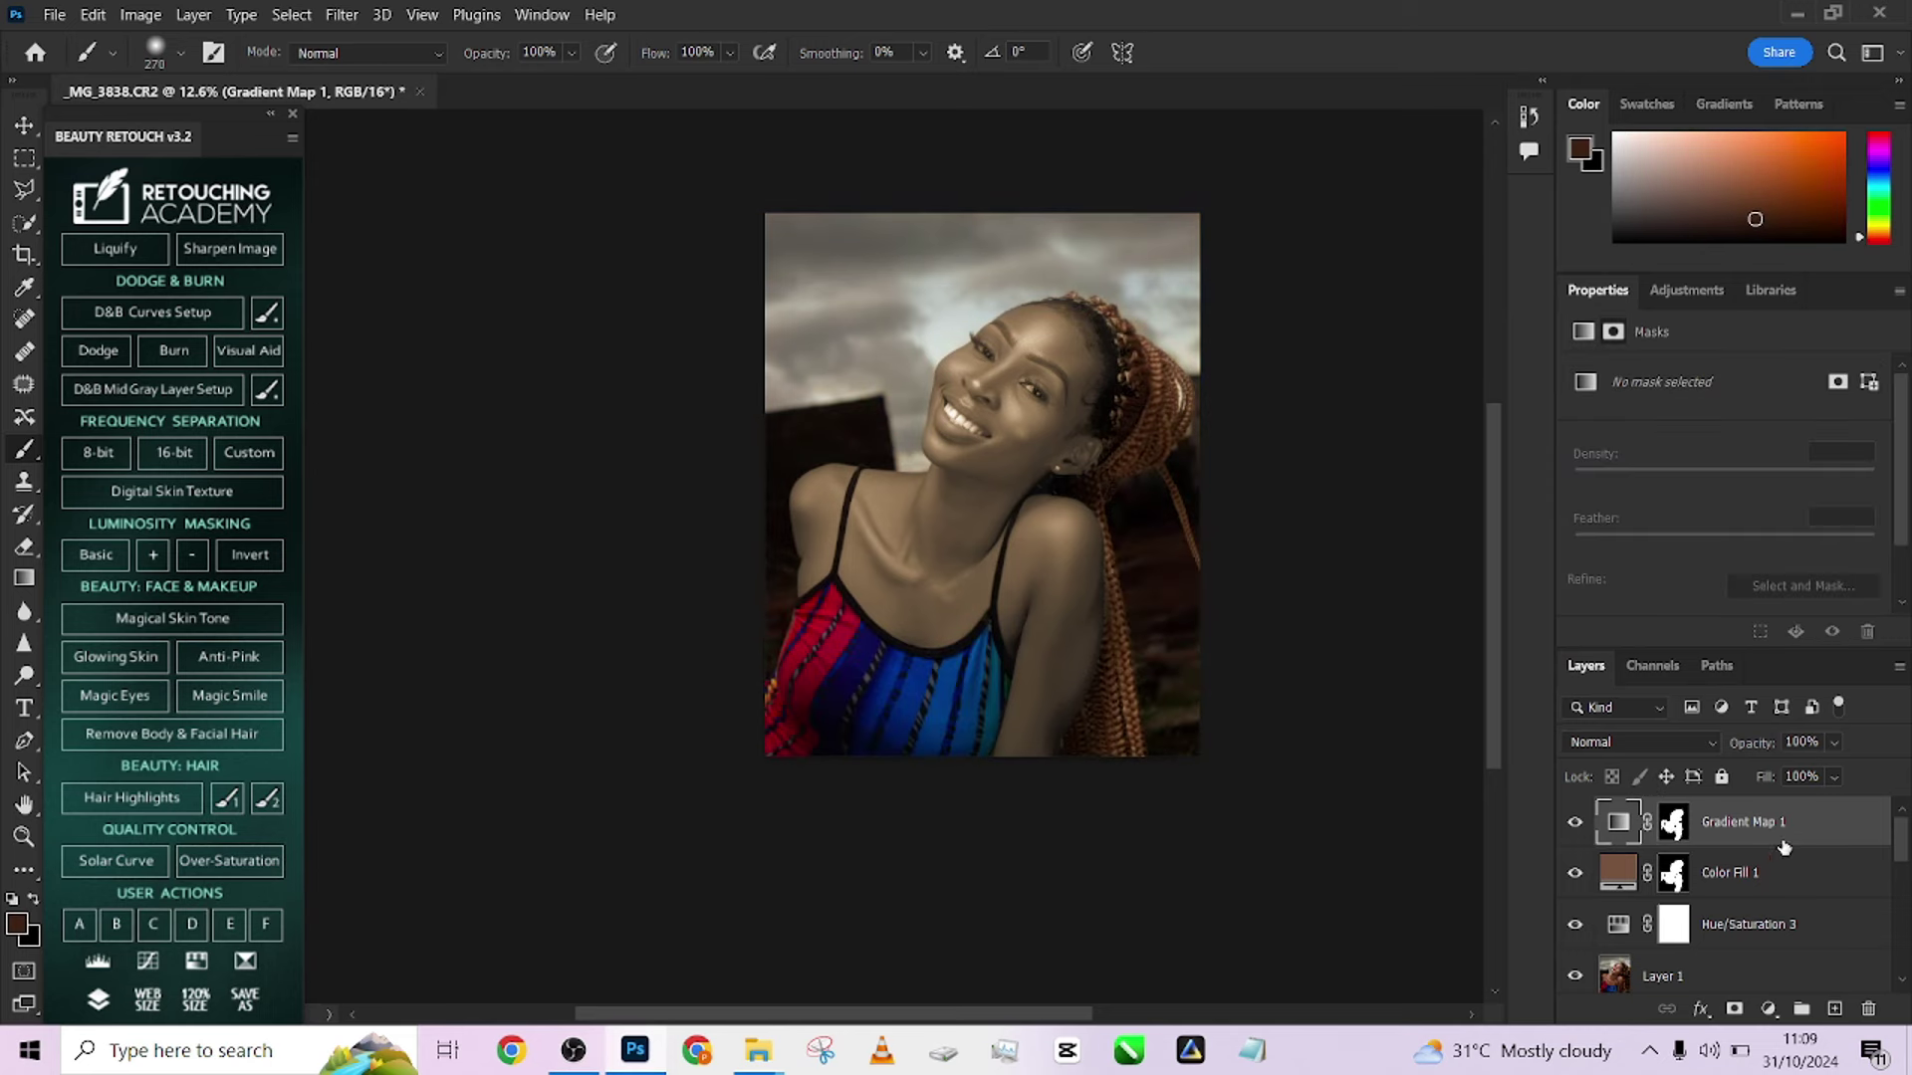
pyautogui.click(1631, 733)
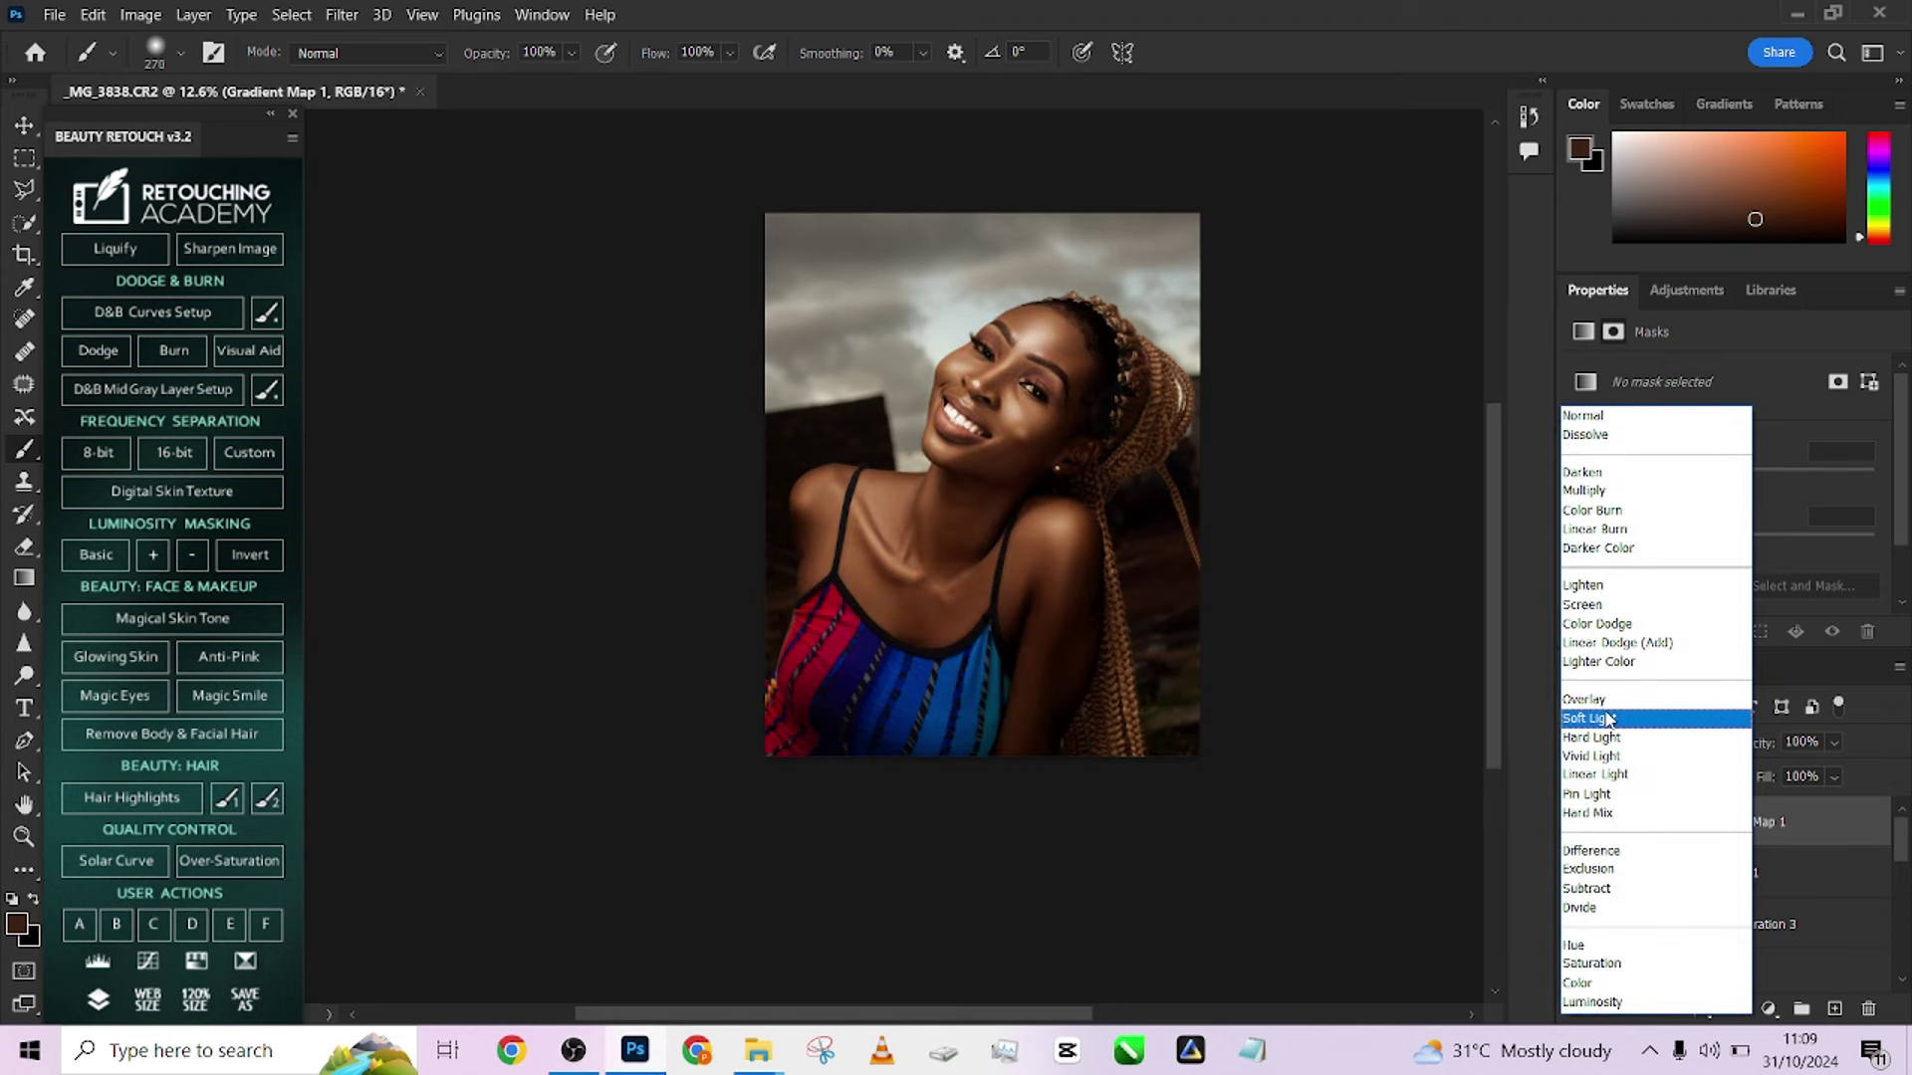
pyautogui.click(1607, 718)
pyautogui.click(1833, 777)
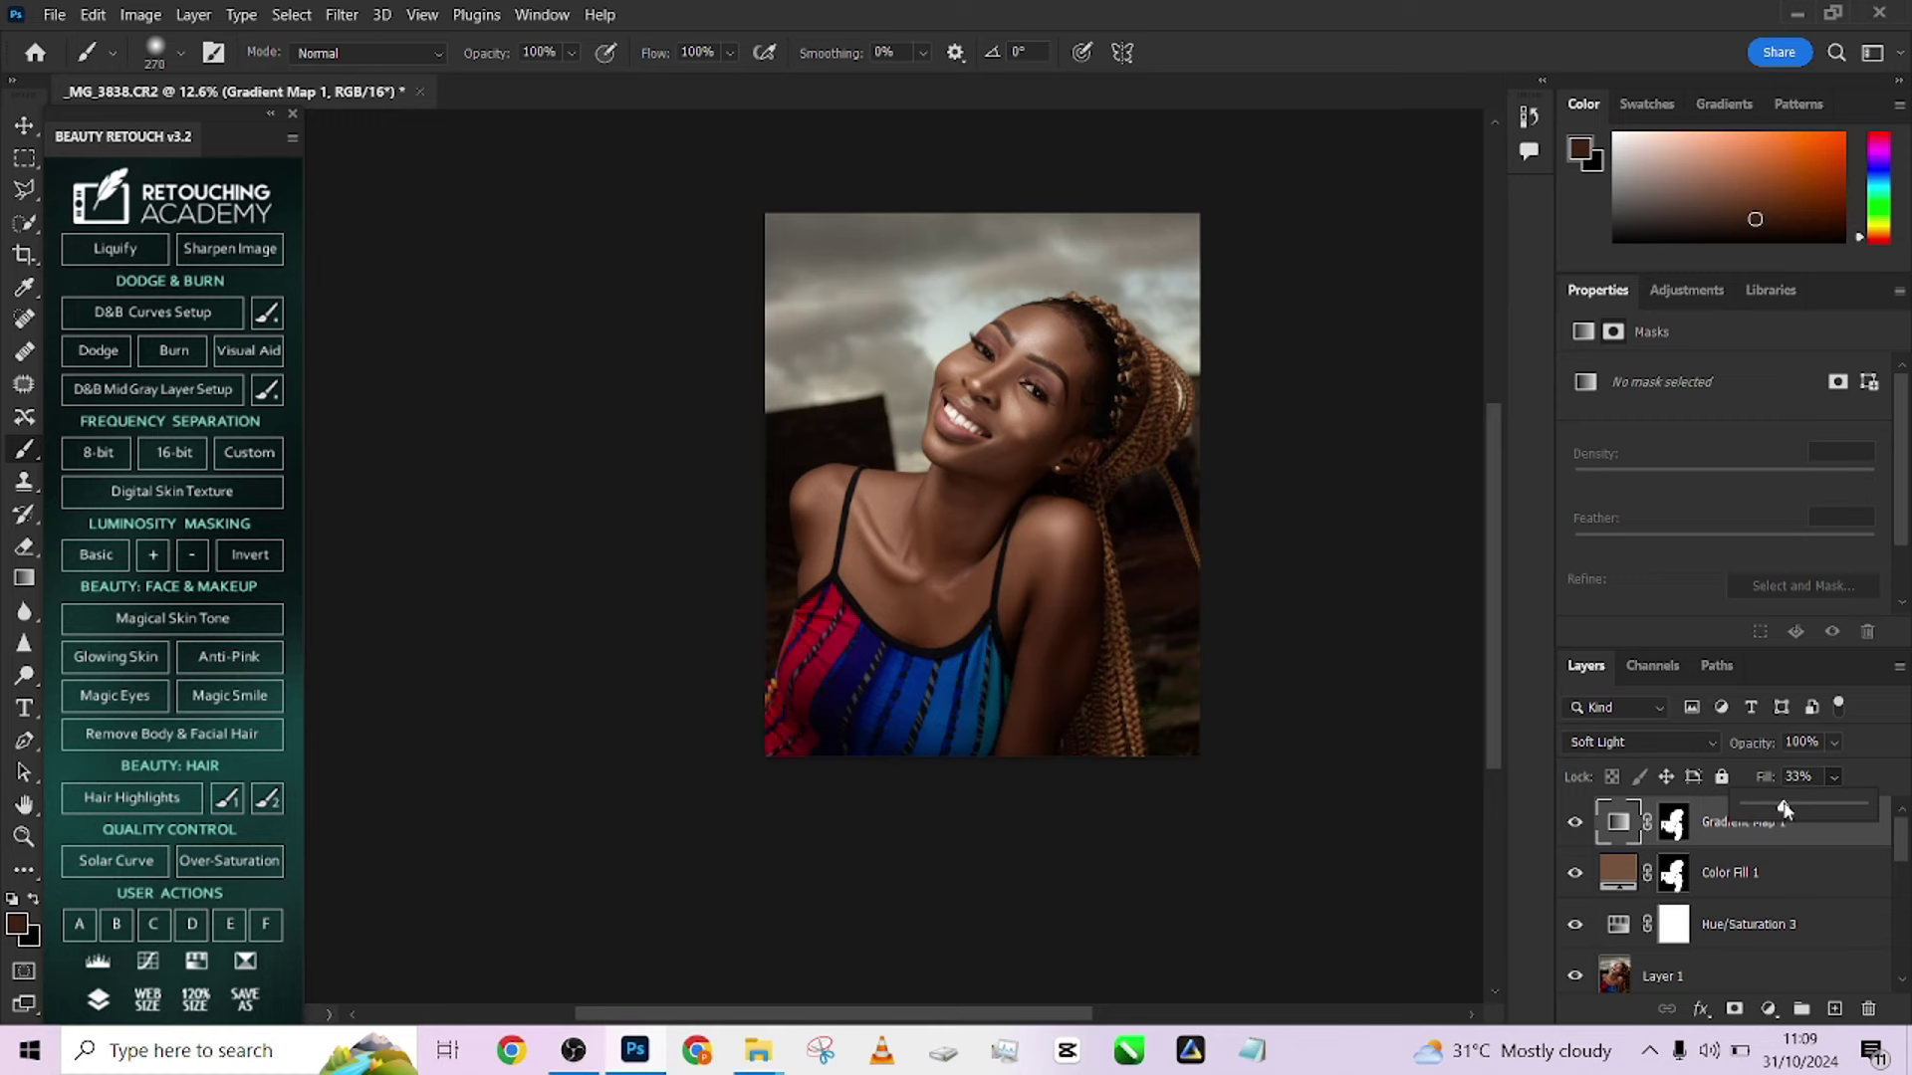
pyautogui.moveTo(1782, 808); pyautogui.dragTo(1771, 809)
pyautogui.click(1575, 822)
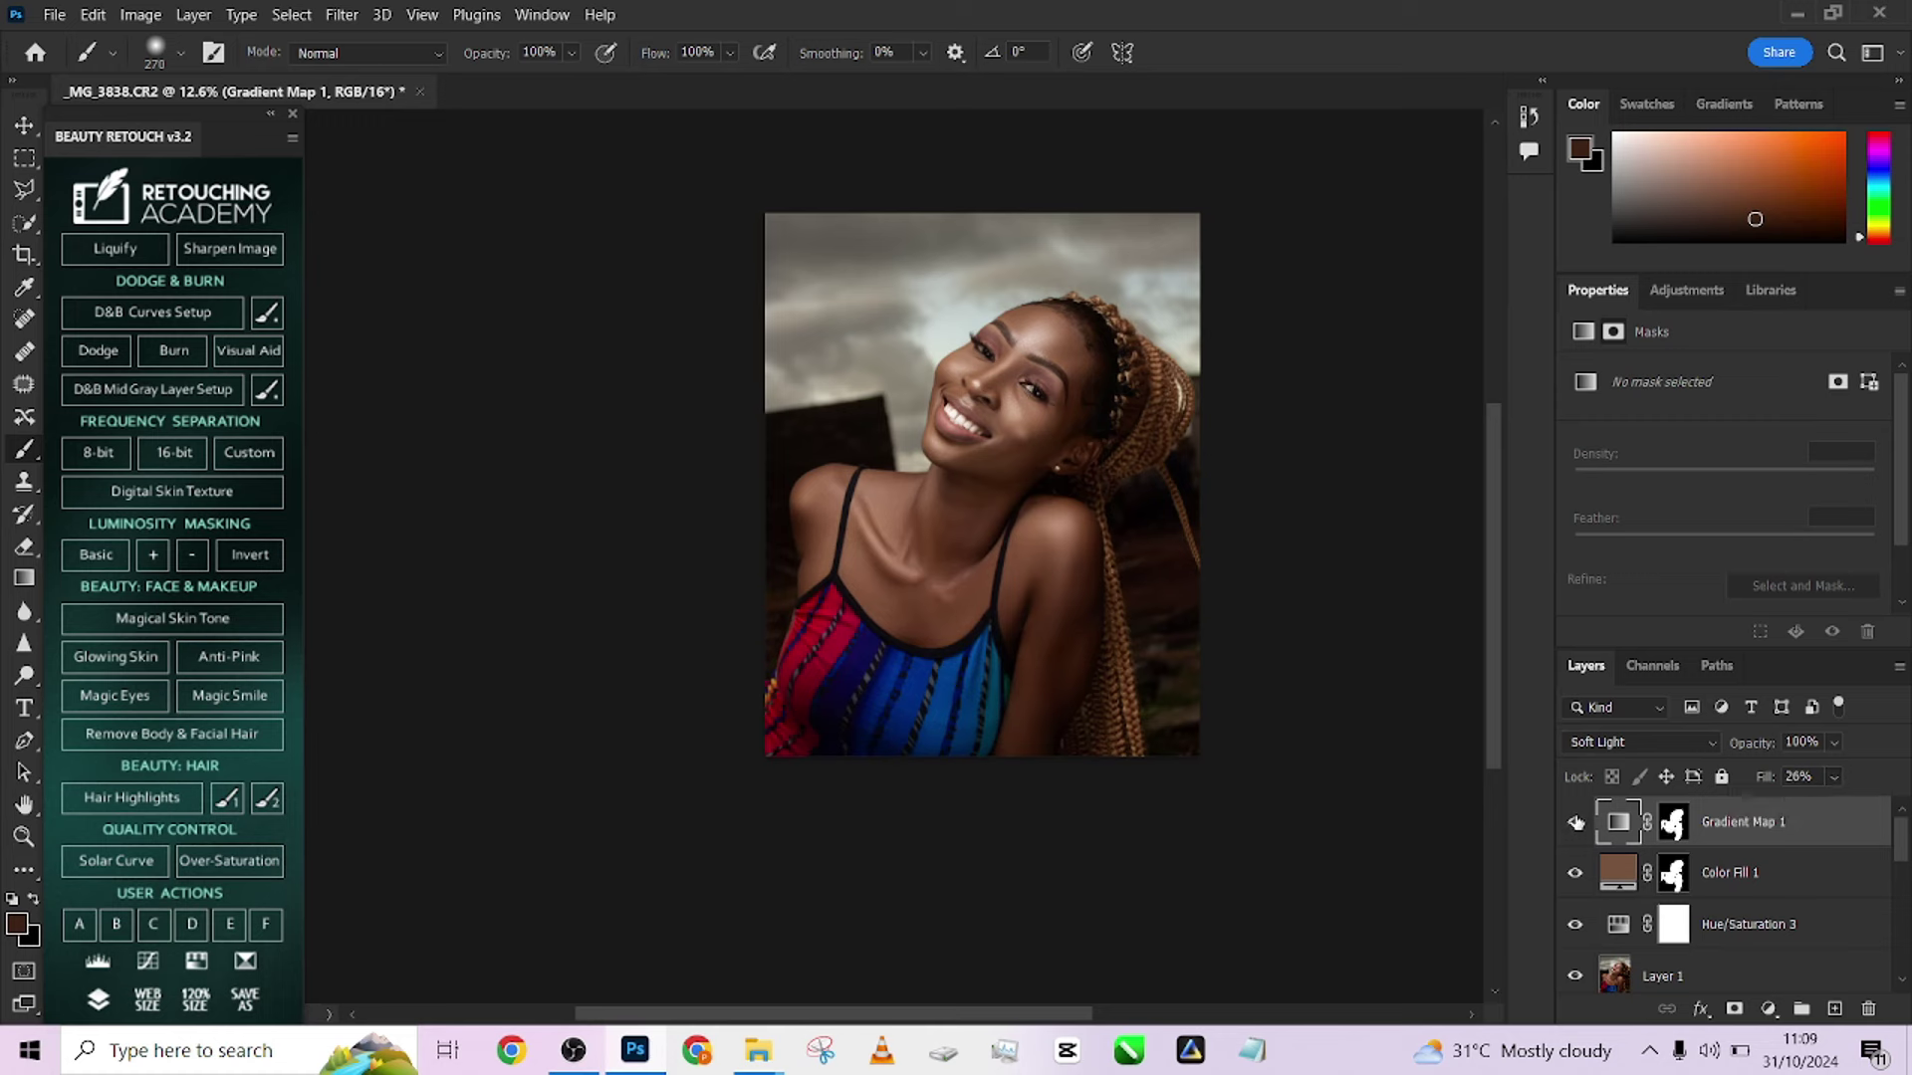
pyautogui.click(1575, 822)
pyautogui.click(1575, 822)
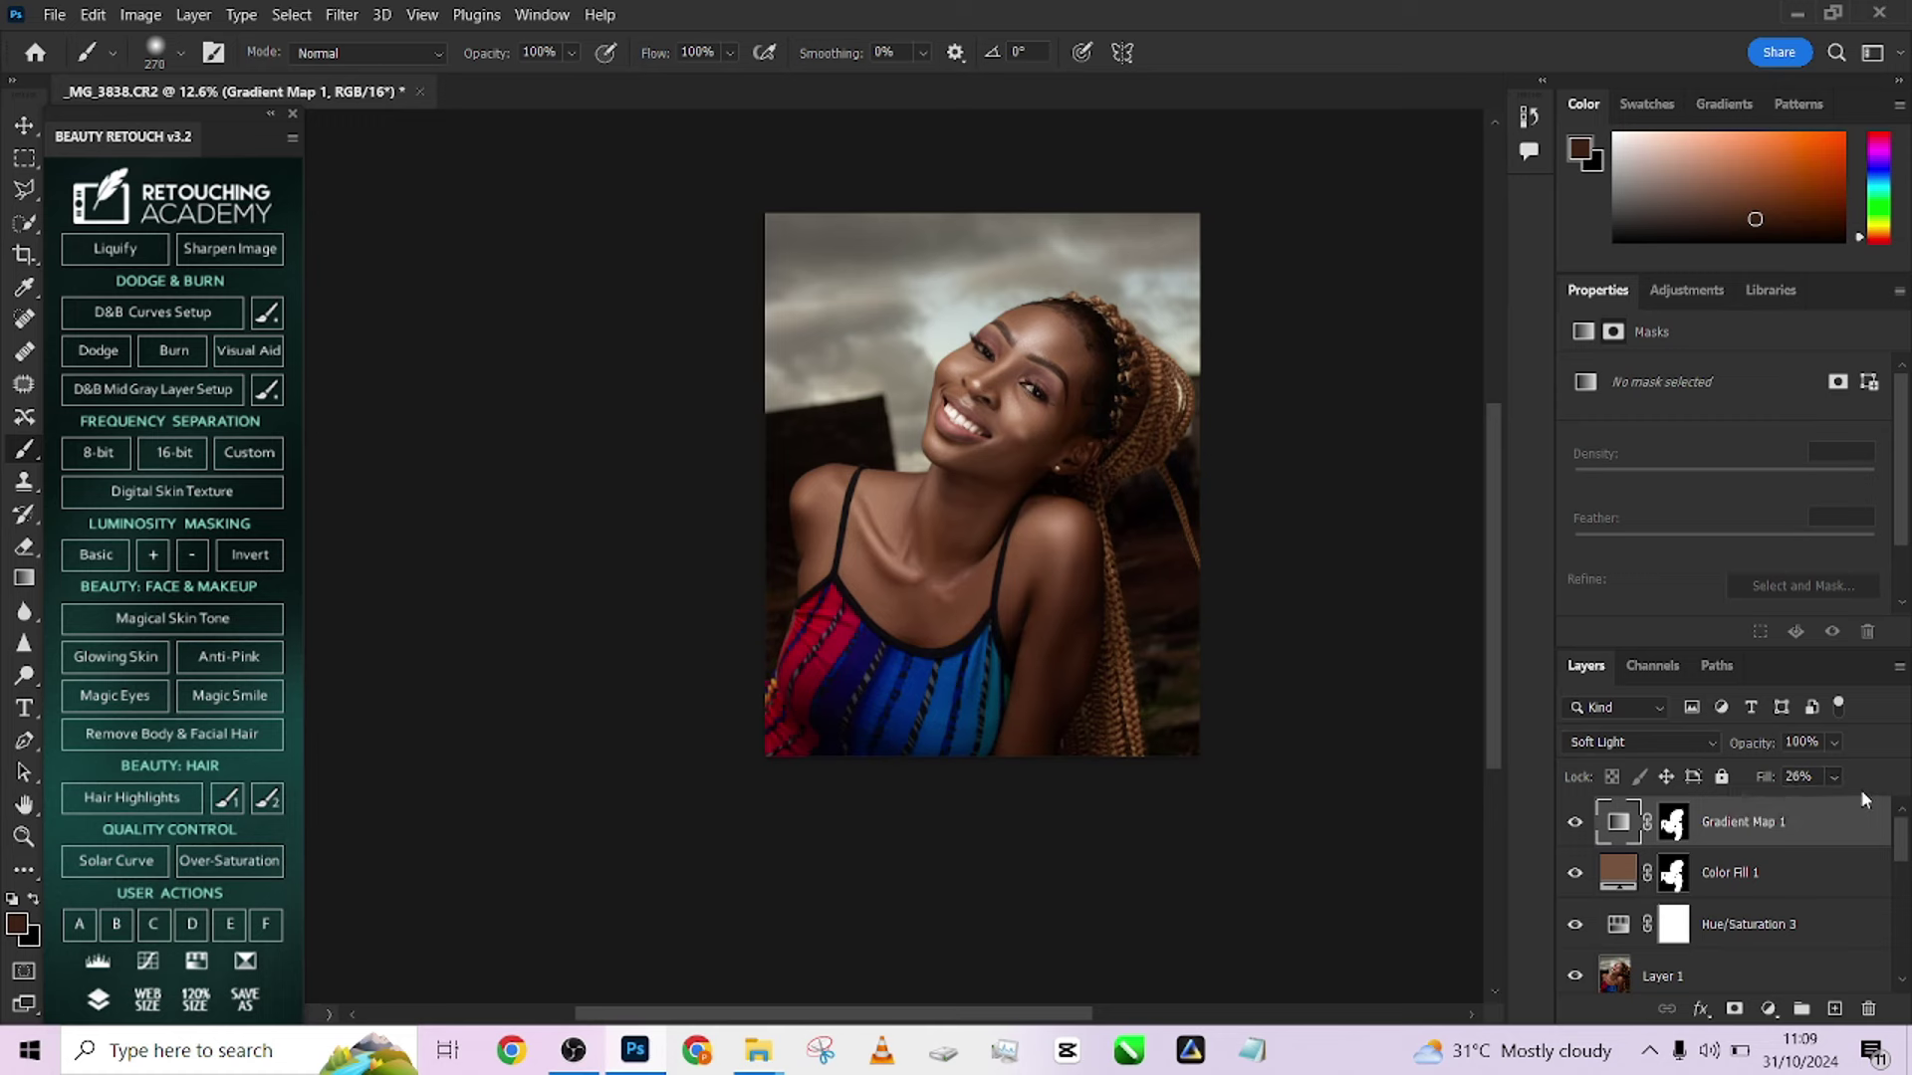
# Lower the opacity of the Color Fill 1 layer and select the Gradient Map 1 layer
pyautogui.click(1816, 878)
pyautogui.click(1833, 743)
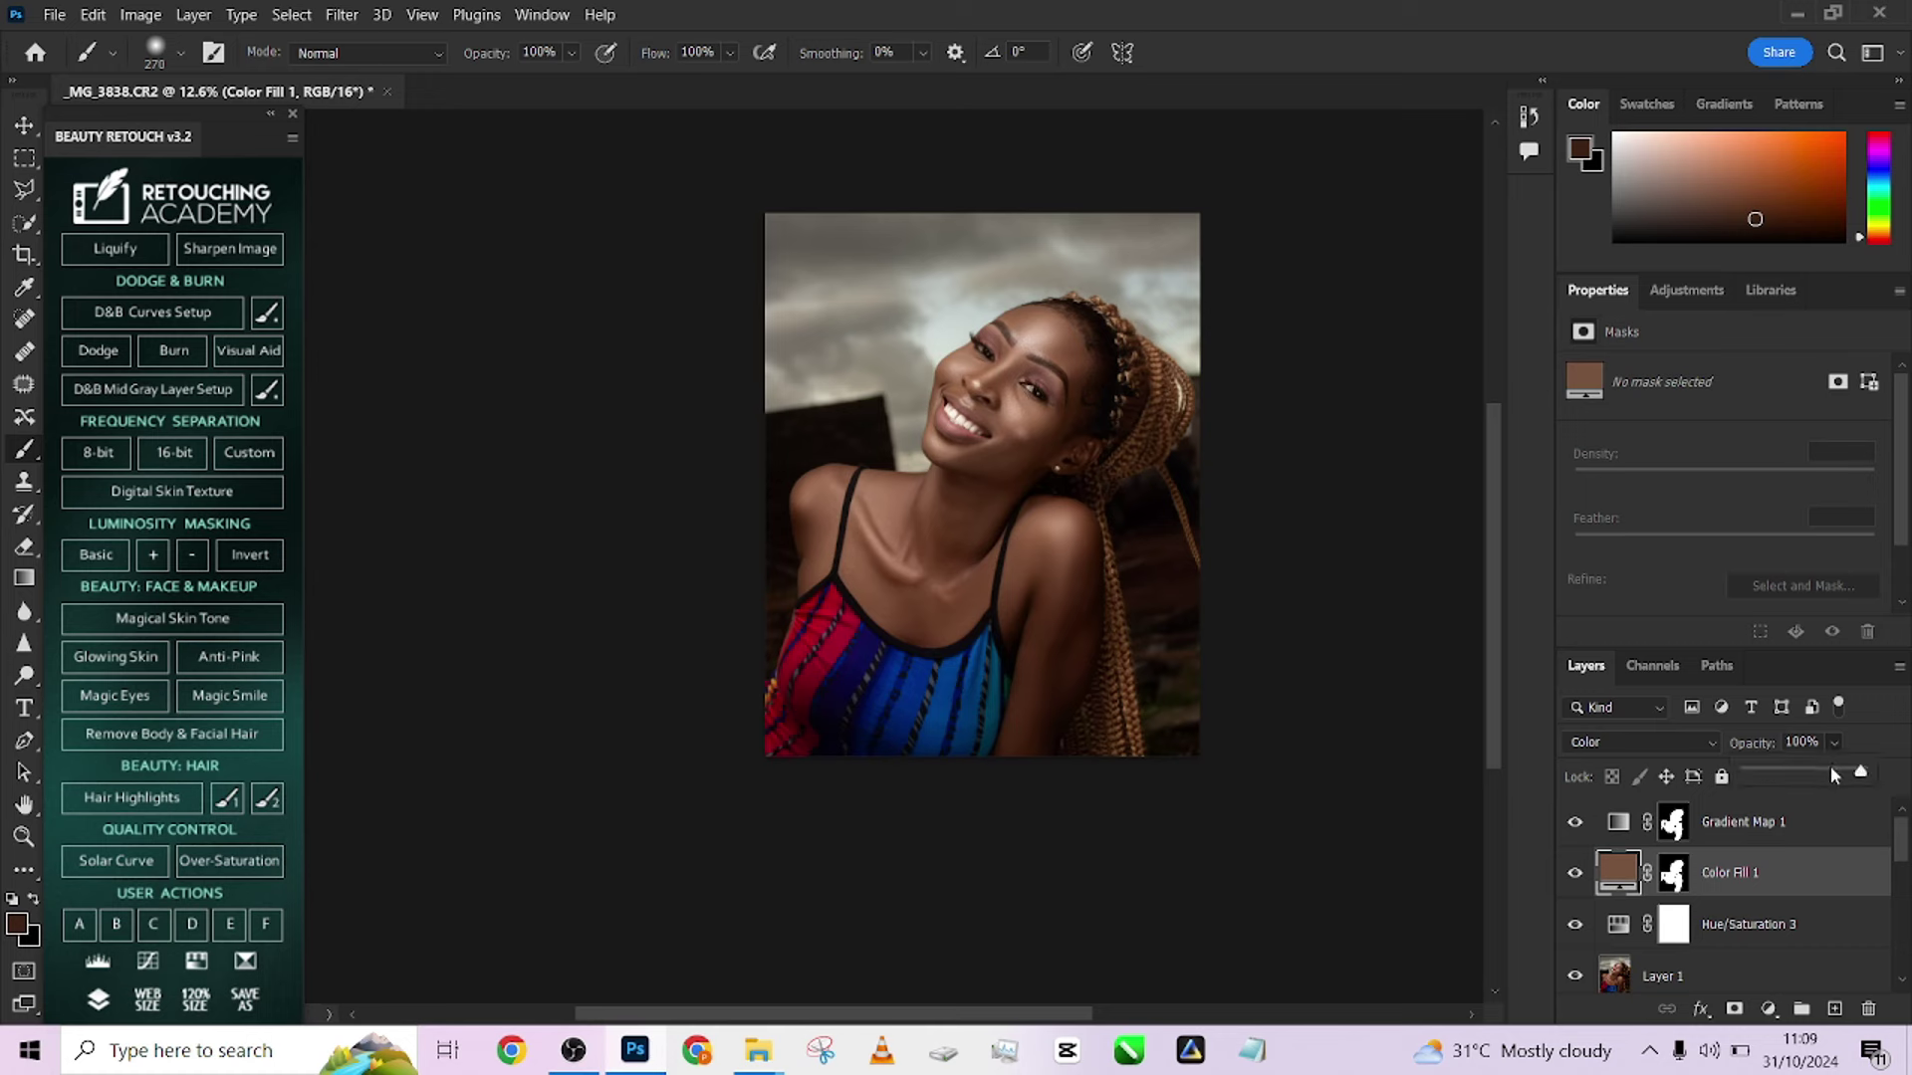
pyautogui.moveTo(1867, 775); pyautogui.dragTo(1830, 774)
pyautogui.click(1810, 828)
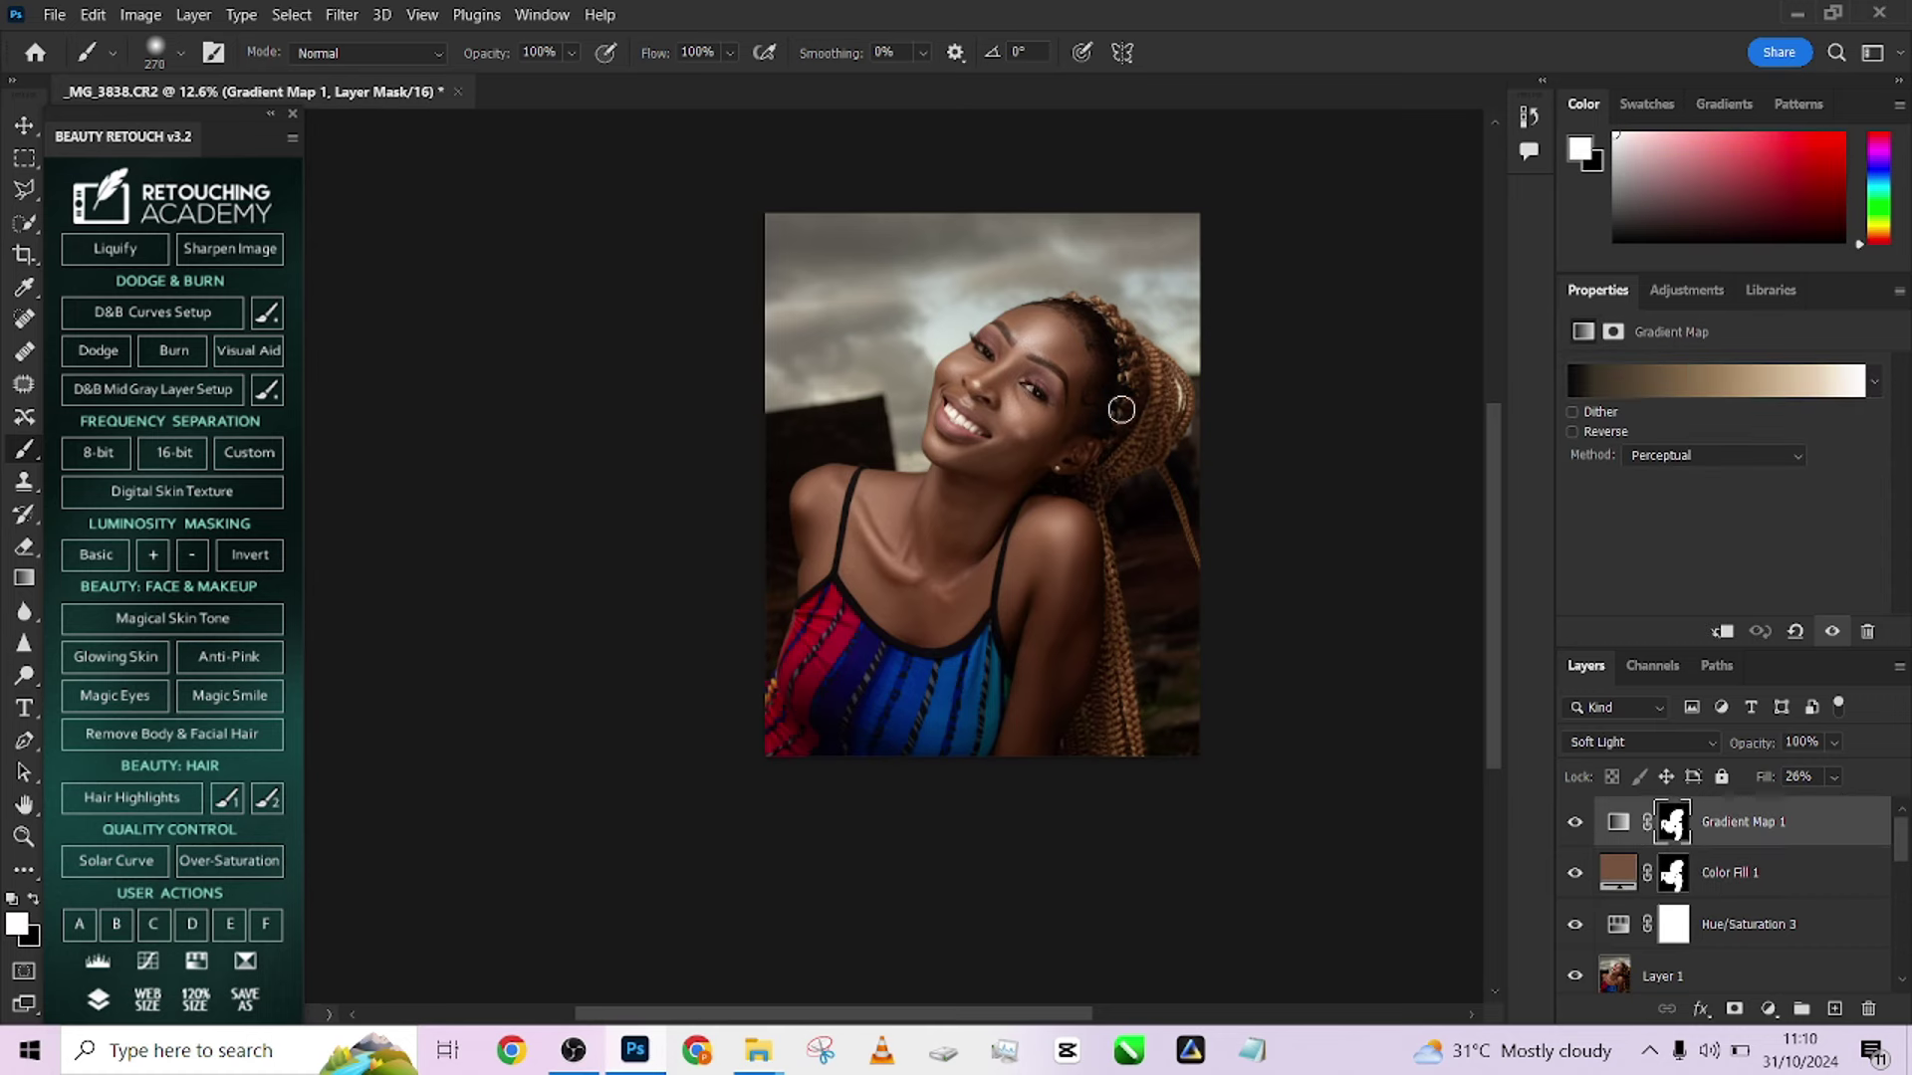
# Add a Curves adjustment above Gradient Map 1 and pull the curve down slightly from a tone sampled on the face
pyautogui.click(1768, 1008)
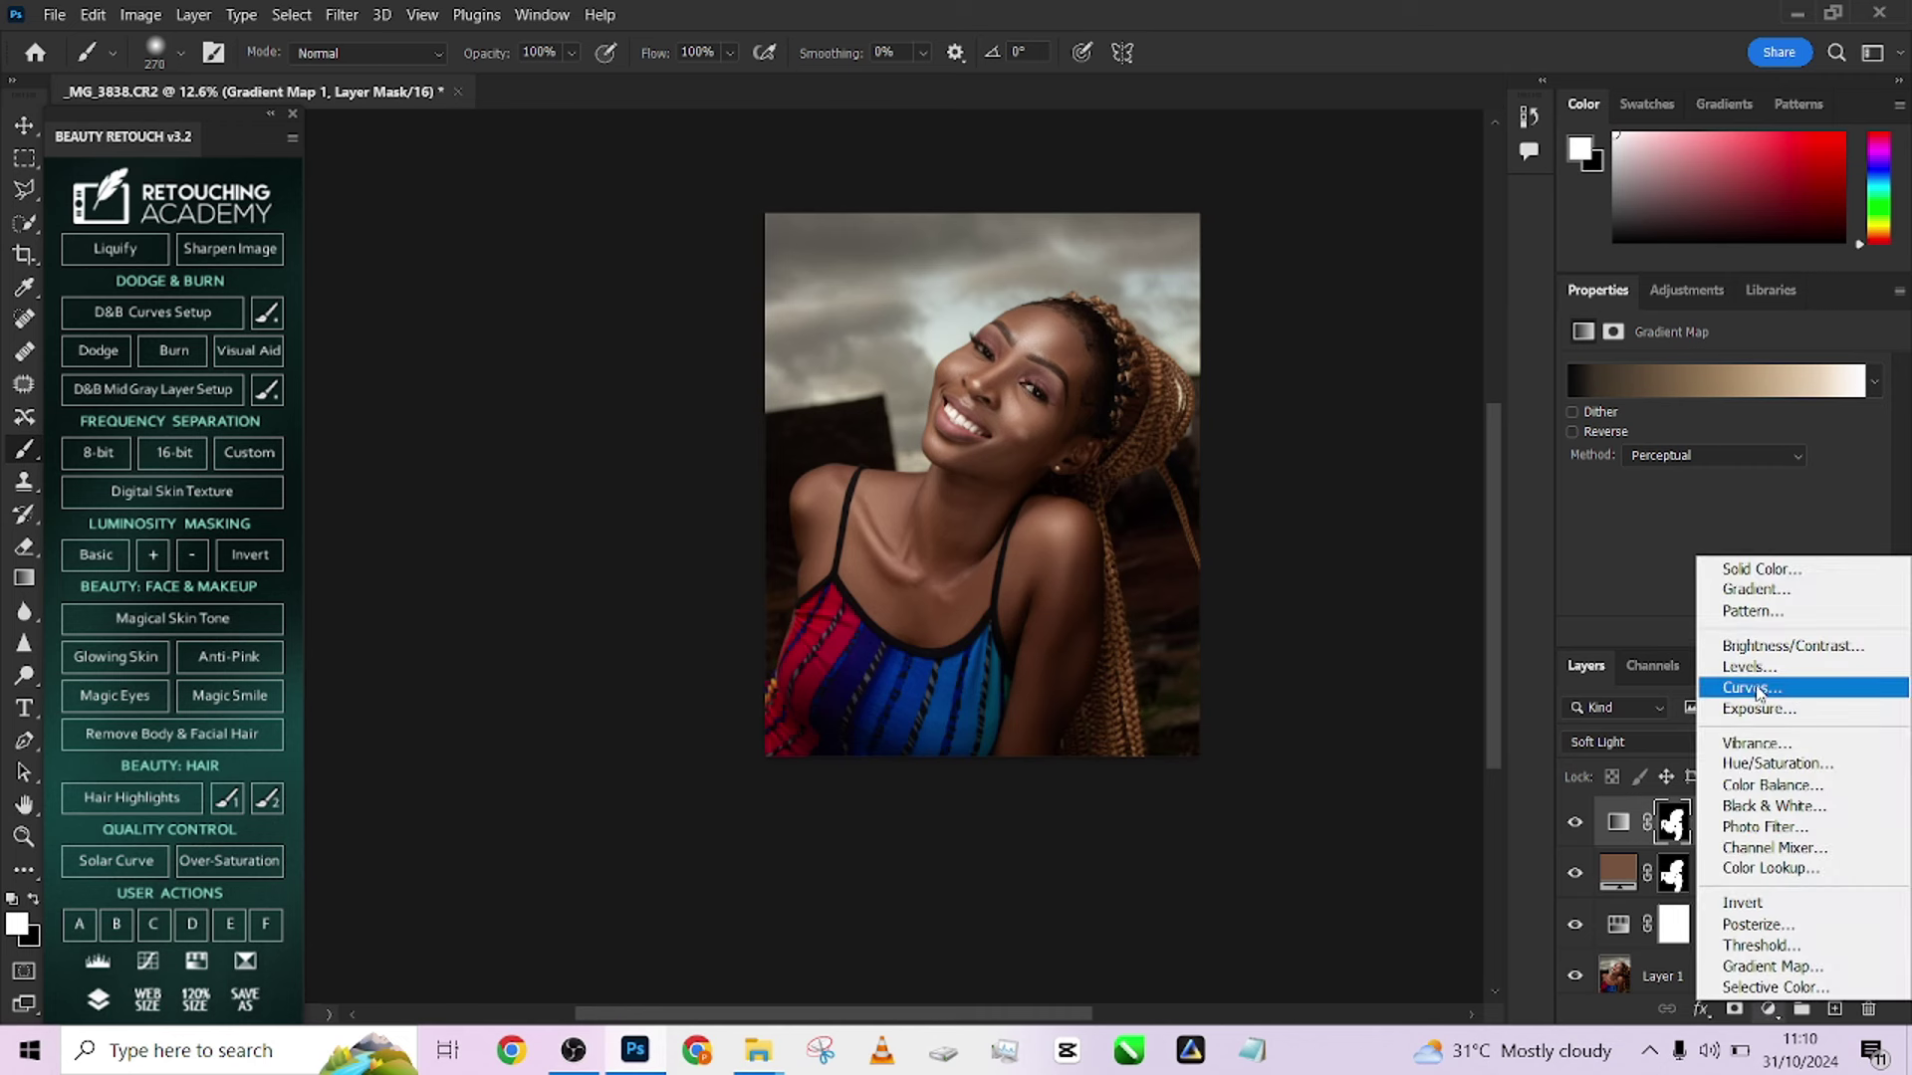
pyautogui.click(1744, 689)
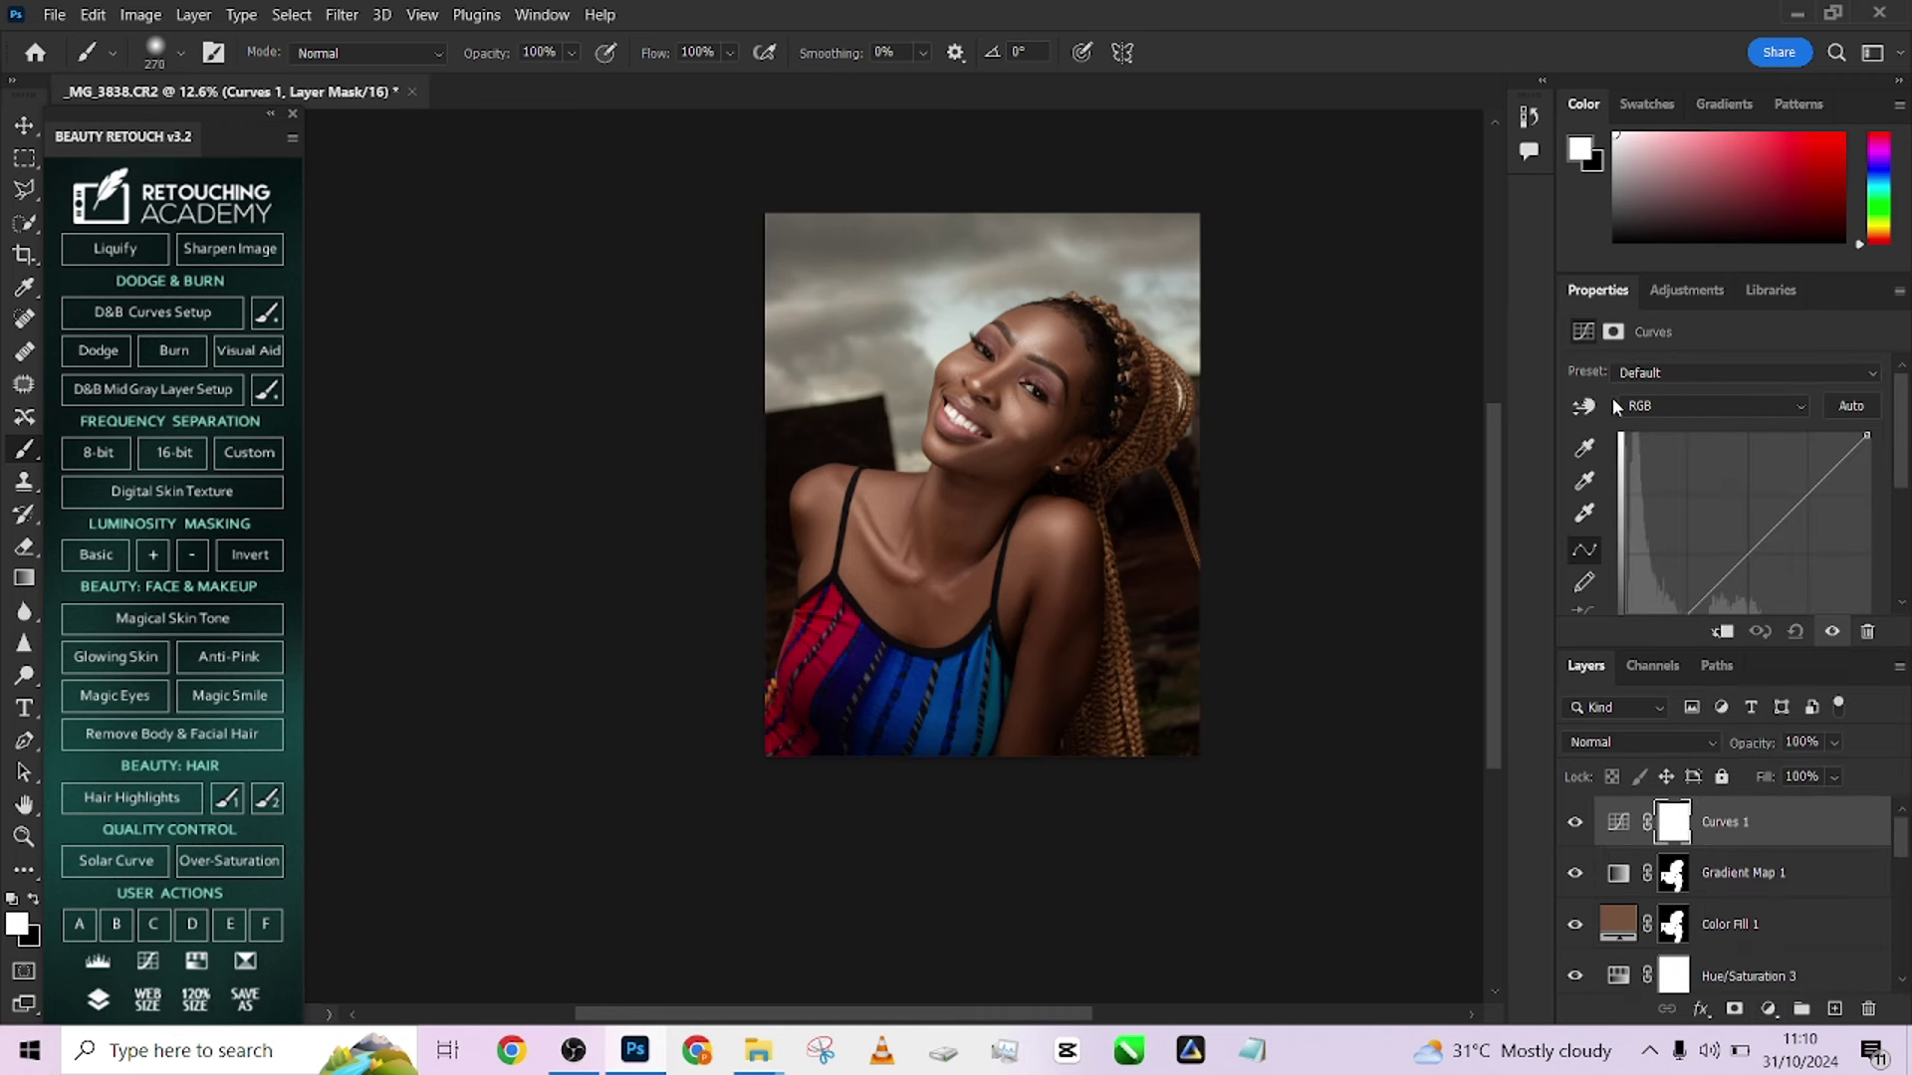
pyautogui.click(1583, 406)
pyautogui.click(989, 360)
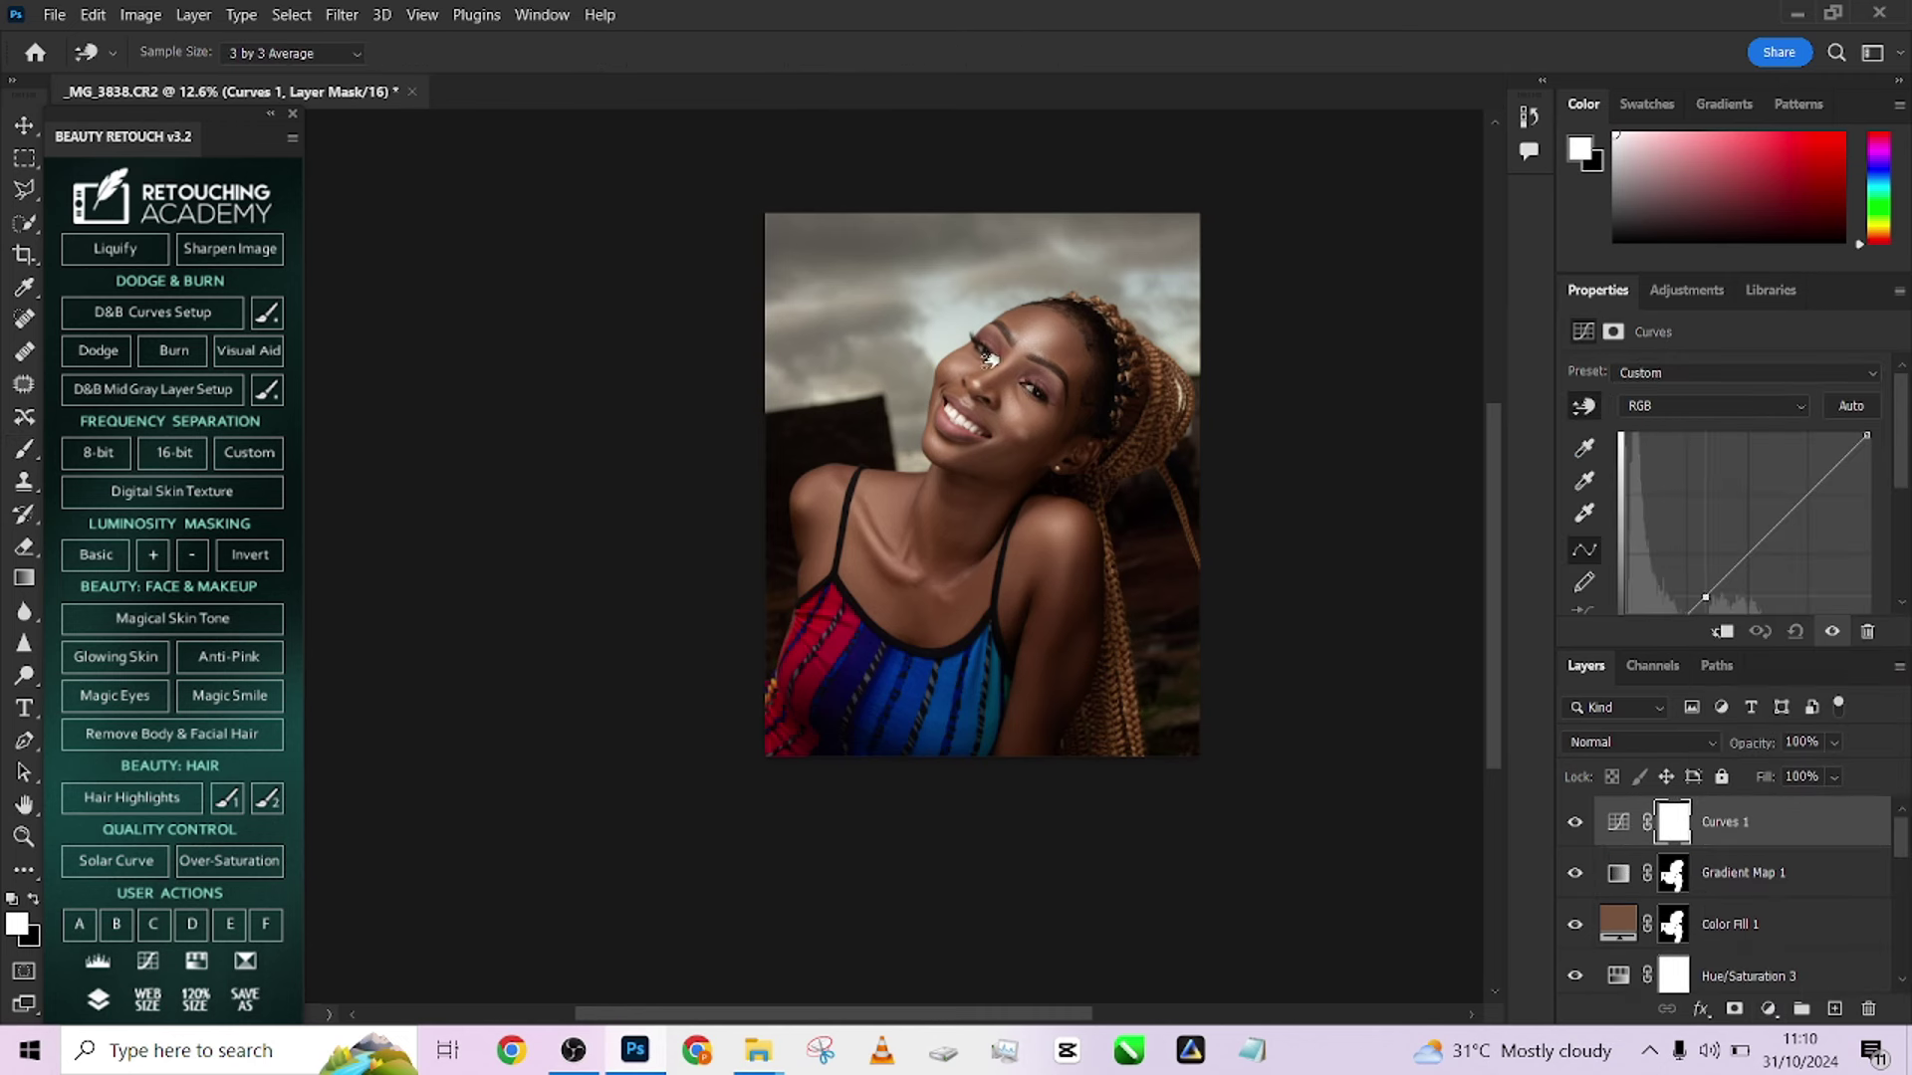
pyautogui.moveTo(989, 361); pyautogui.dragTo(1012, 391)
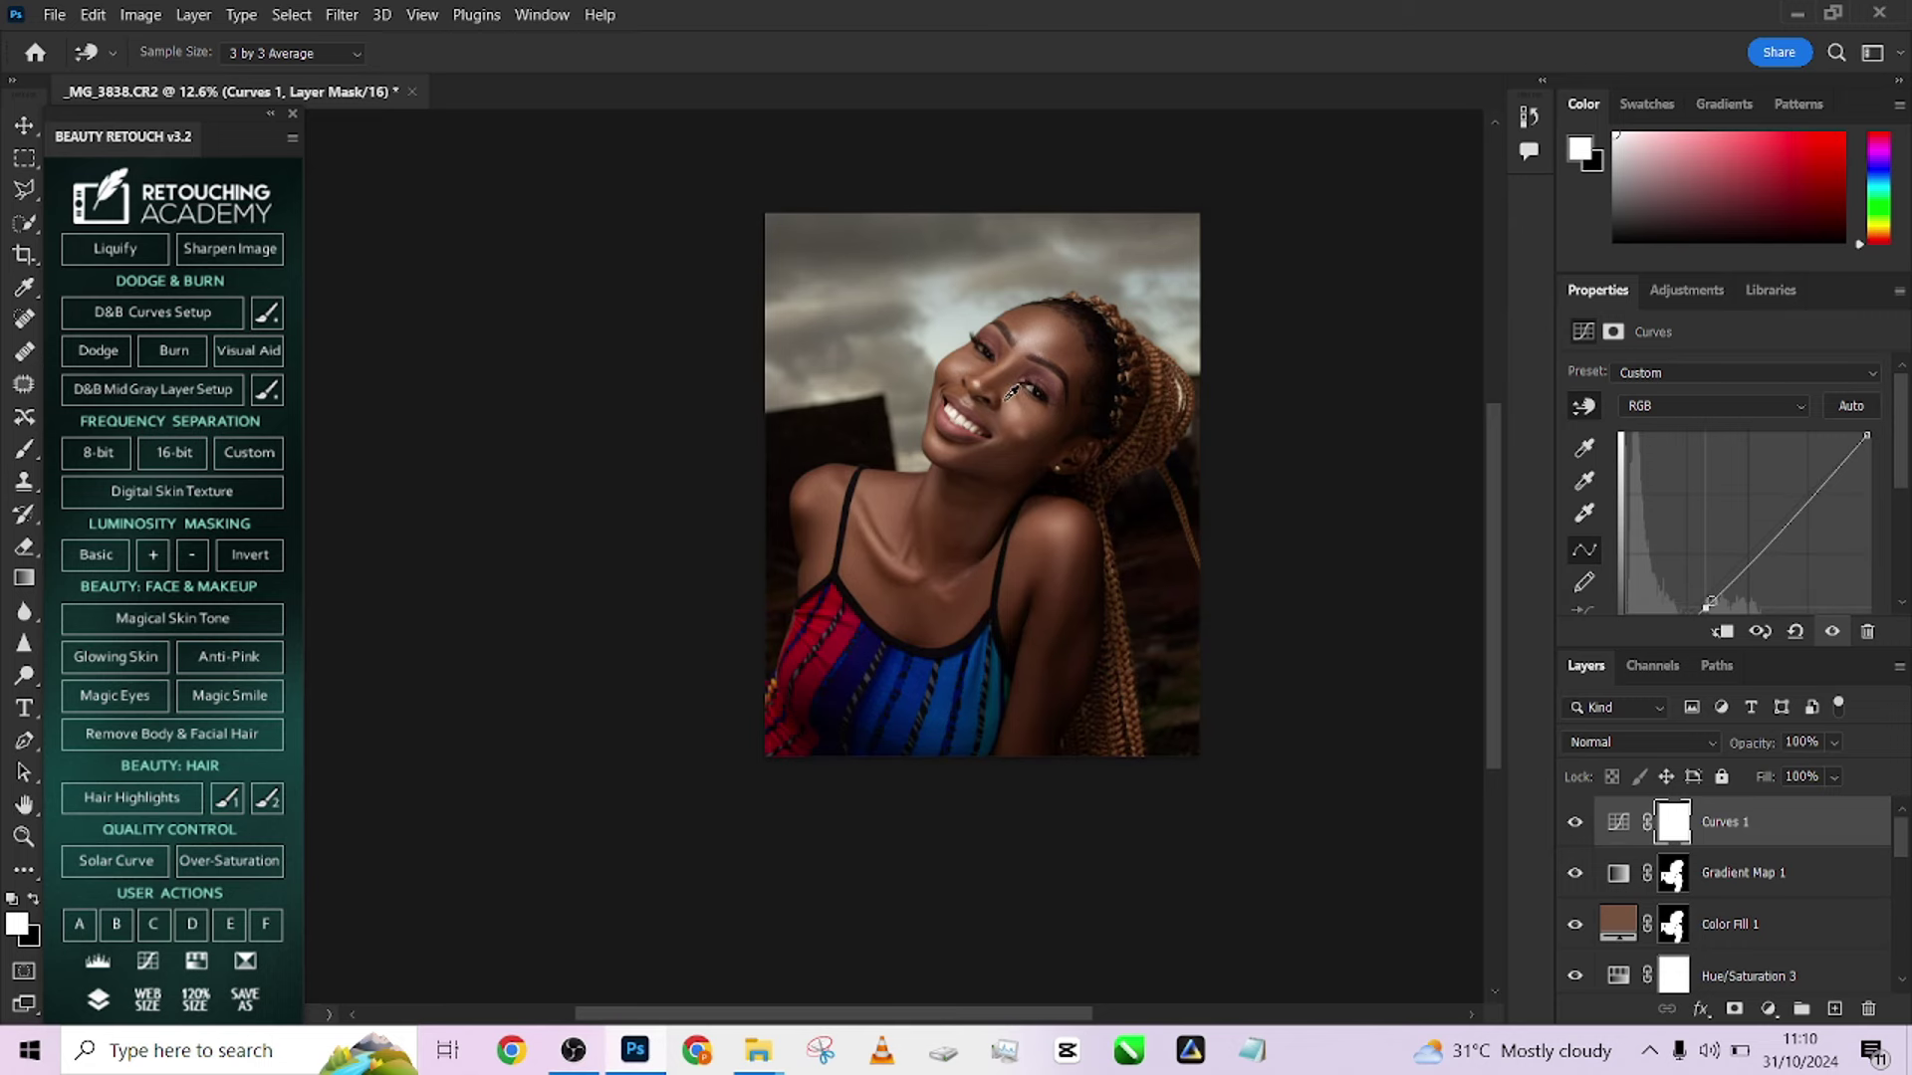
# Invert the Curves 1 mask to black and paint white over the face with a large soft brush
pyautogui.hotkey('ctrl', 'i')
pyautogui.press('b')
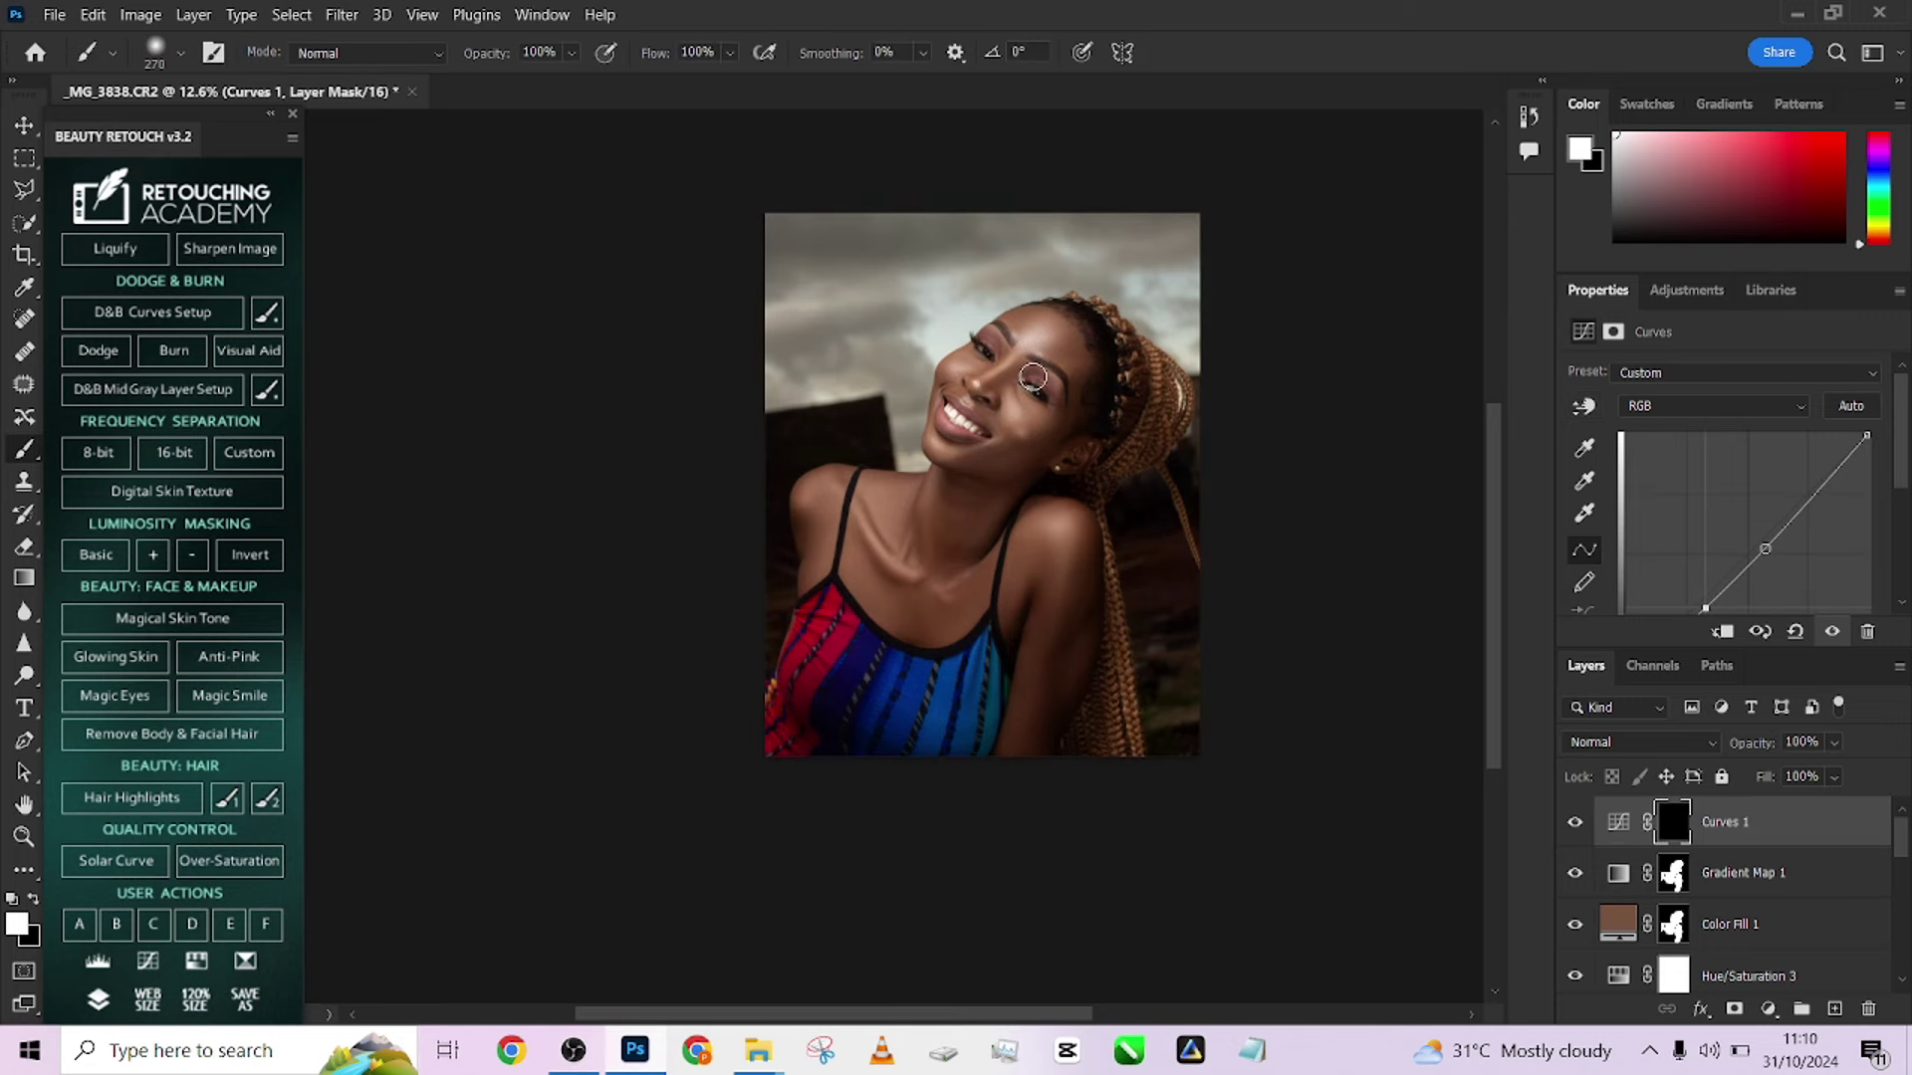
pyautogui.scroll(3, 1020, 371)
pyautogui.moveTo(1019, 379); pyautogui.dragTo(1068, 354)
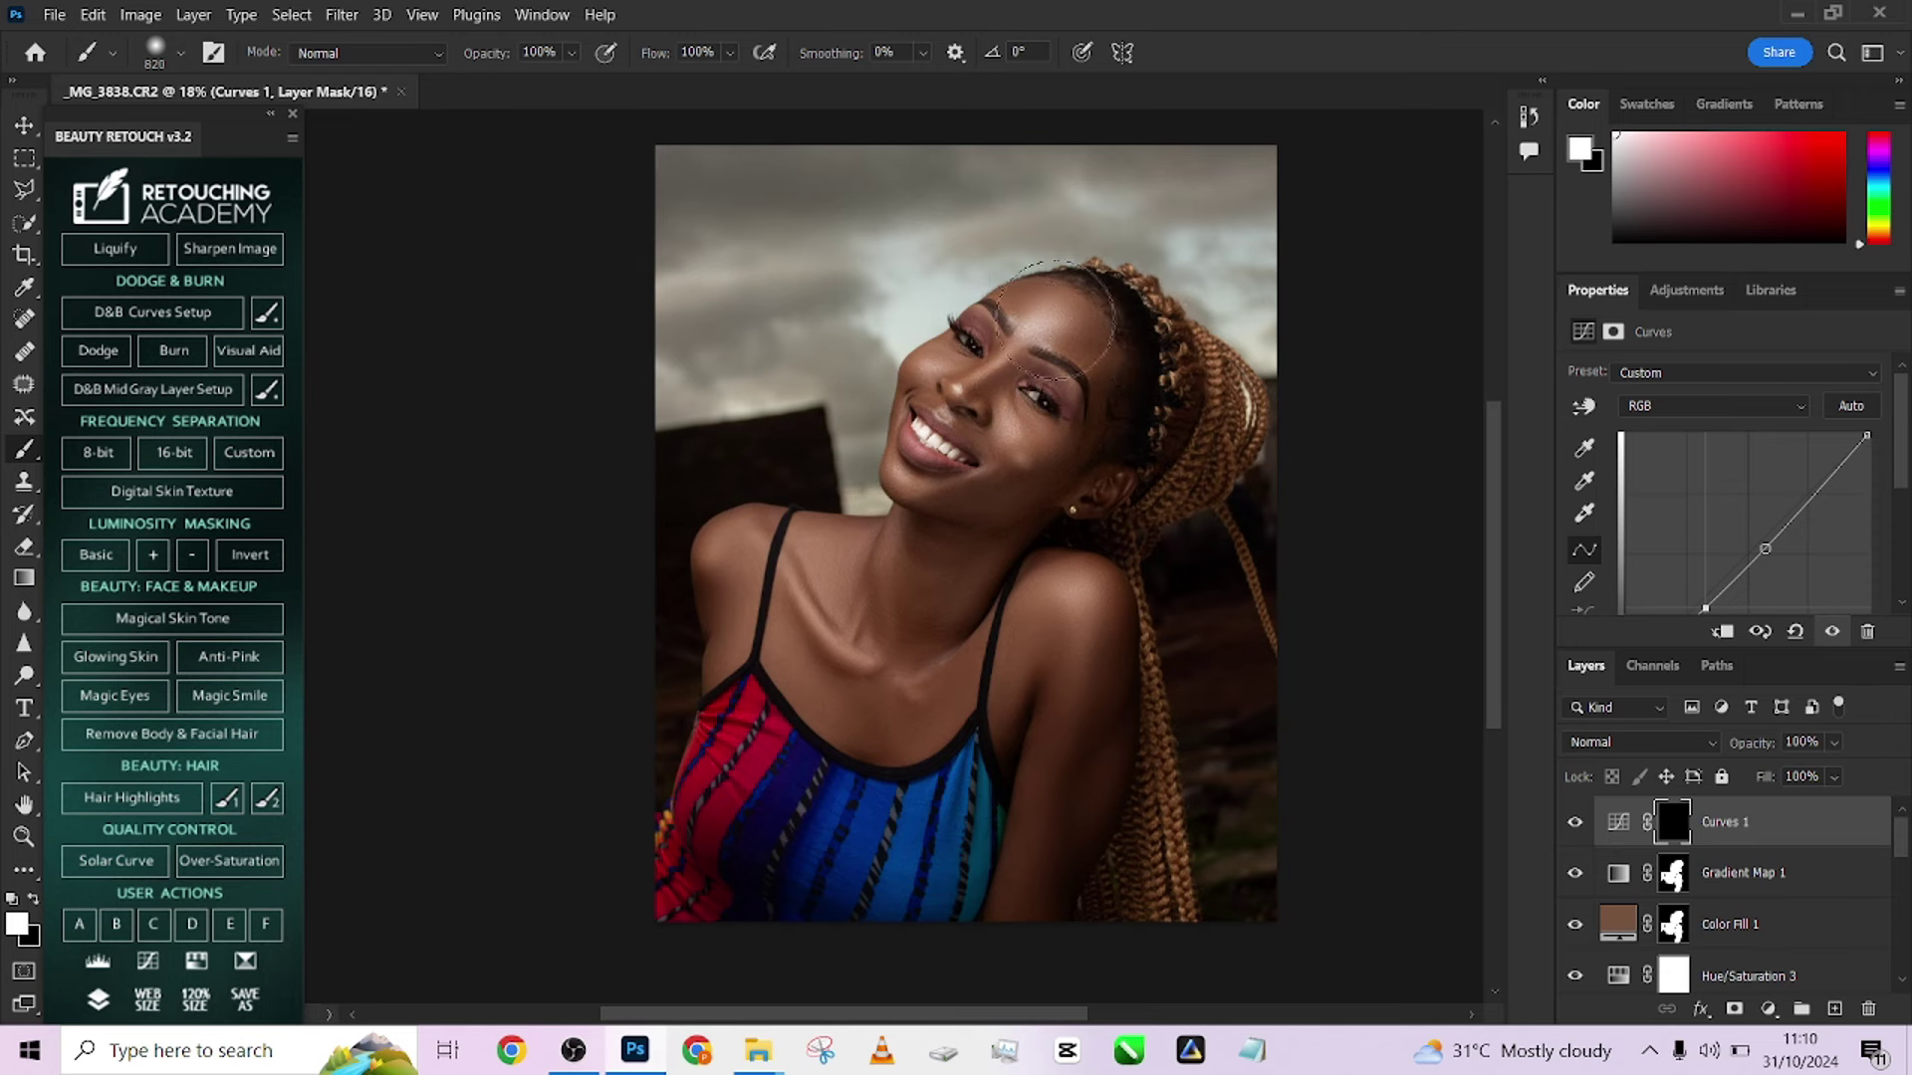
pyautogui.moveTo(1054, 321); pyautogui.dragTo(945, 458)
pyautogui.scroll(-3, 1006, 553)
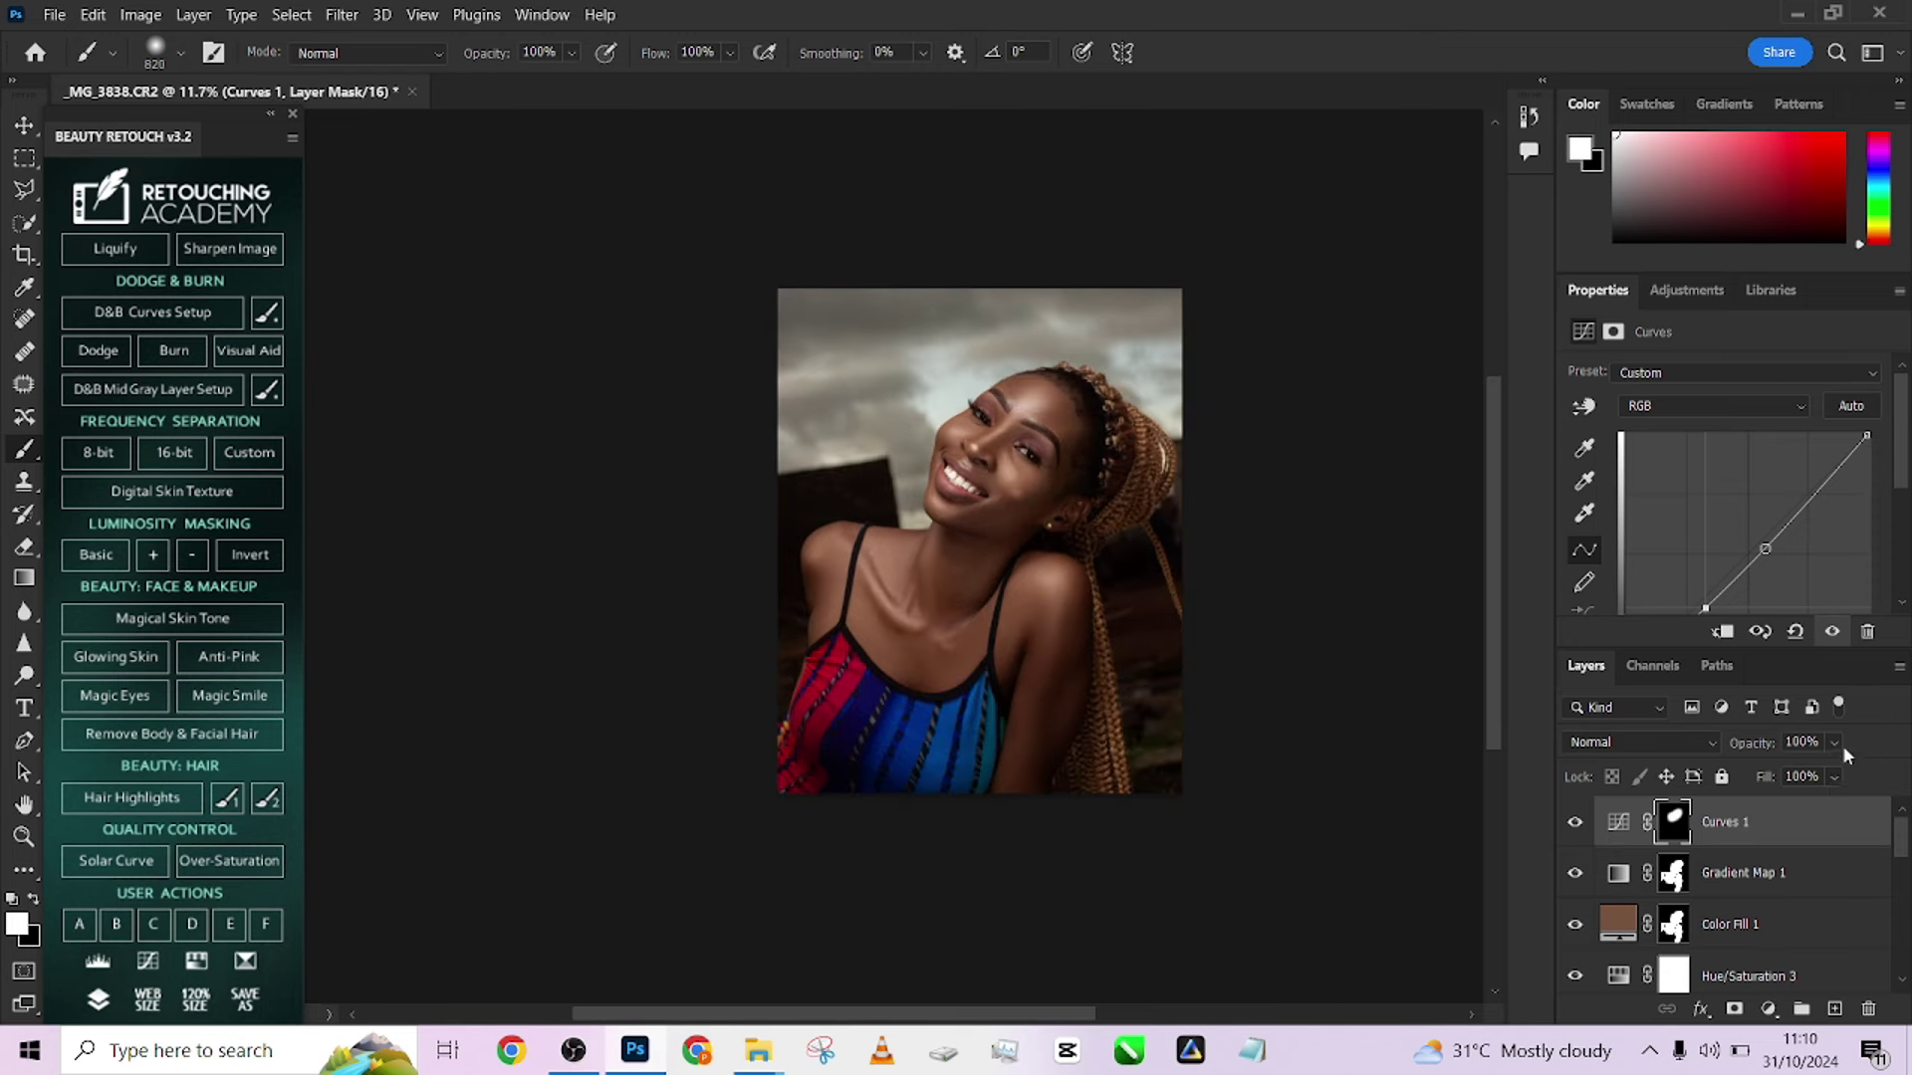
# Lower the Curves 1 layer opacity to 42% and check the face
pyautogui.moveTo(1805, 775); pyautogui.dragTo(1796, 776)
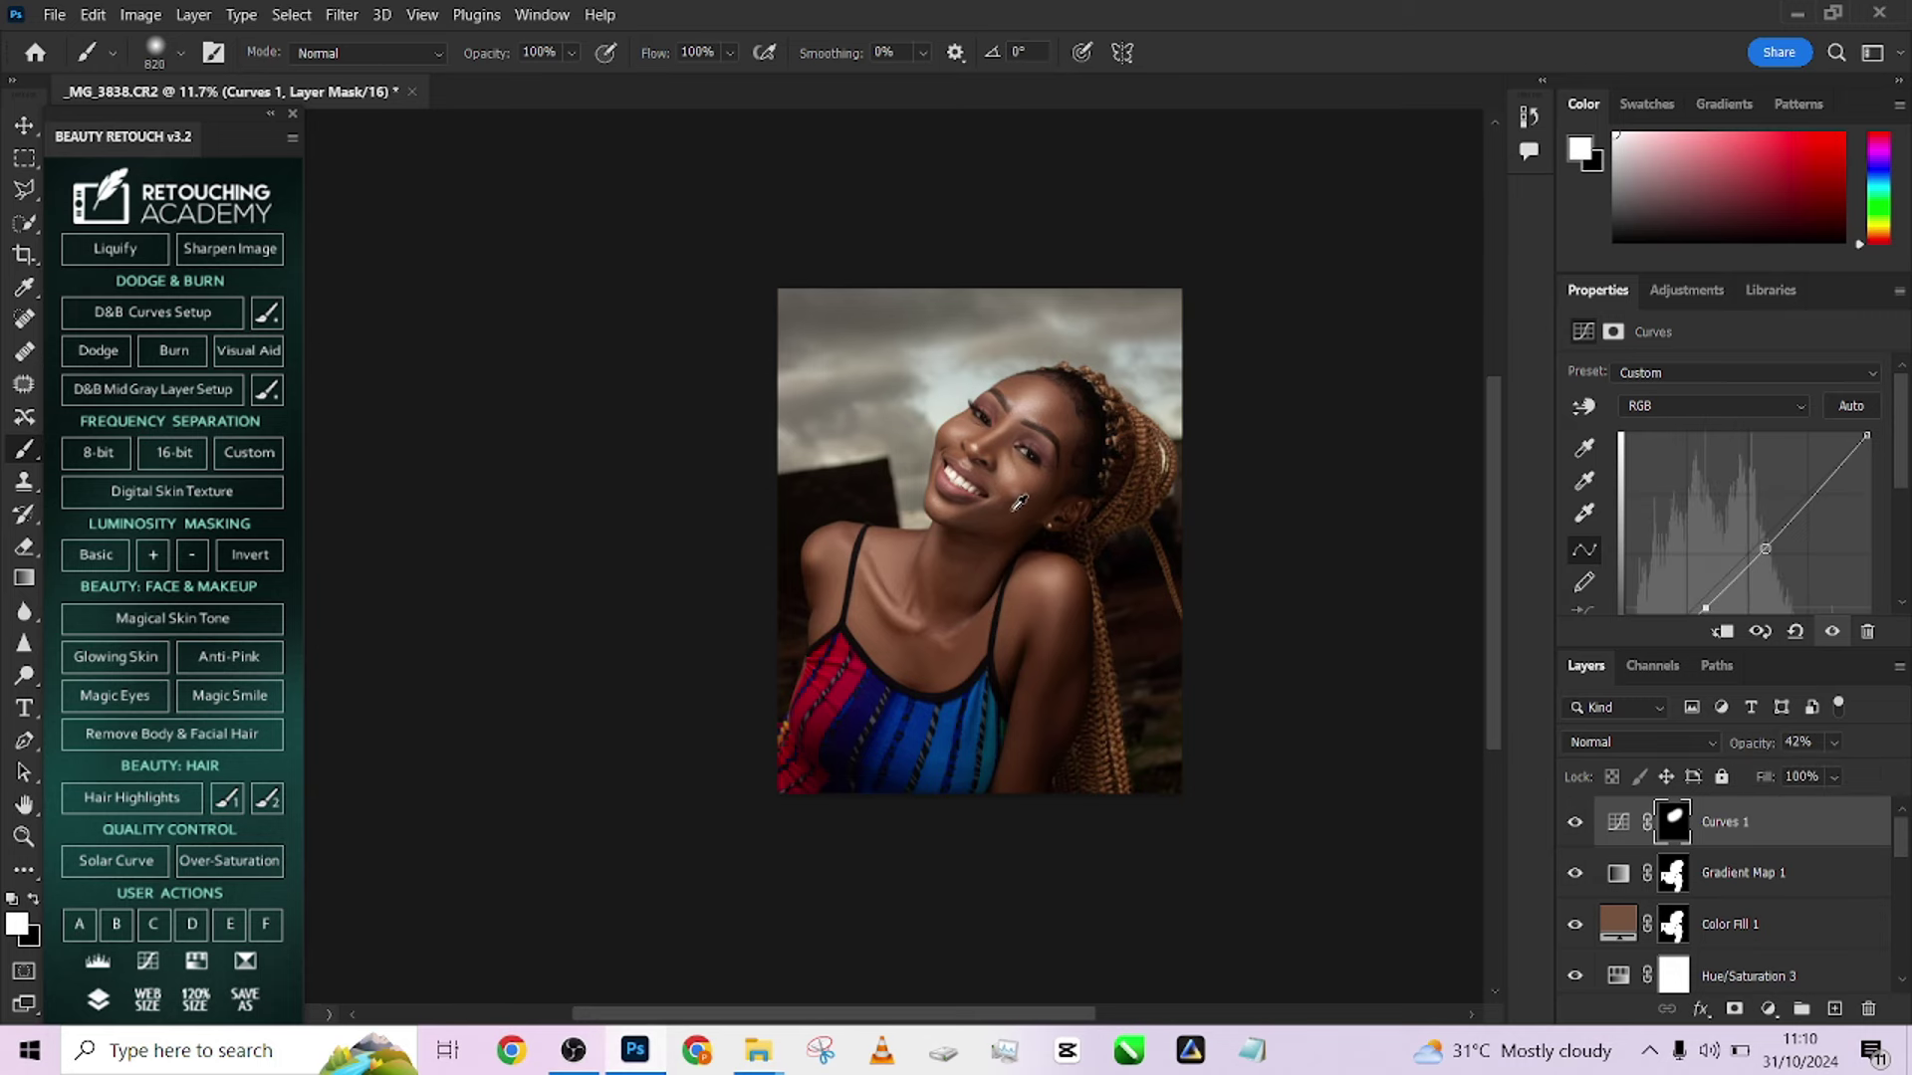
pyautogui.scroll(4, 1016, 504)
pyautogui.scroll(-3, 1015, 504)
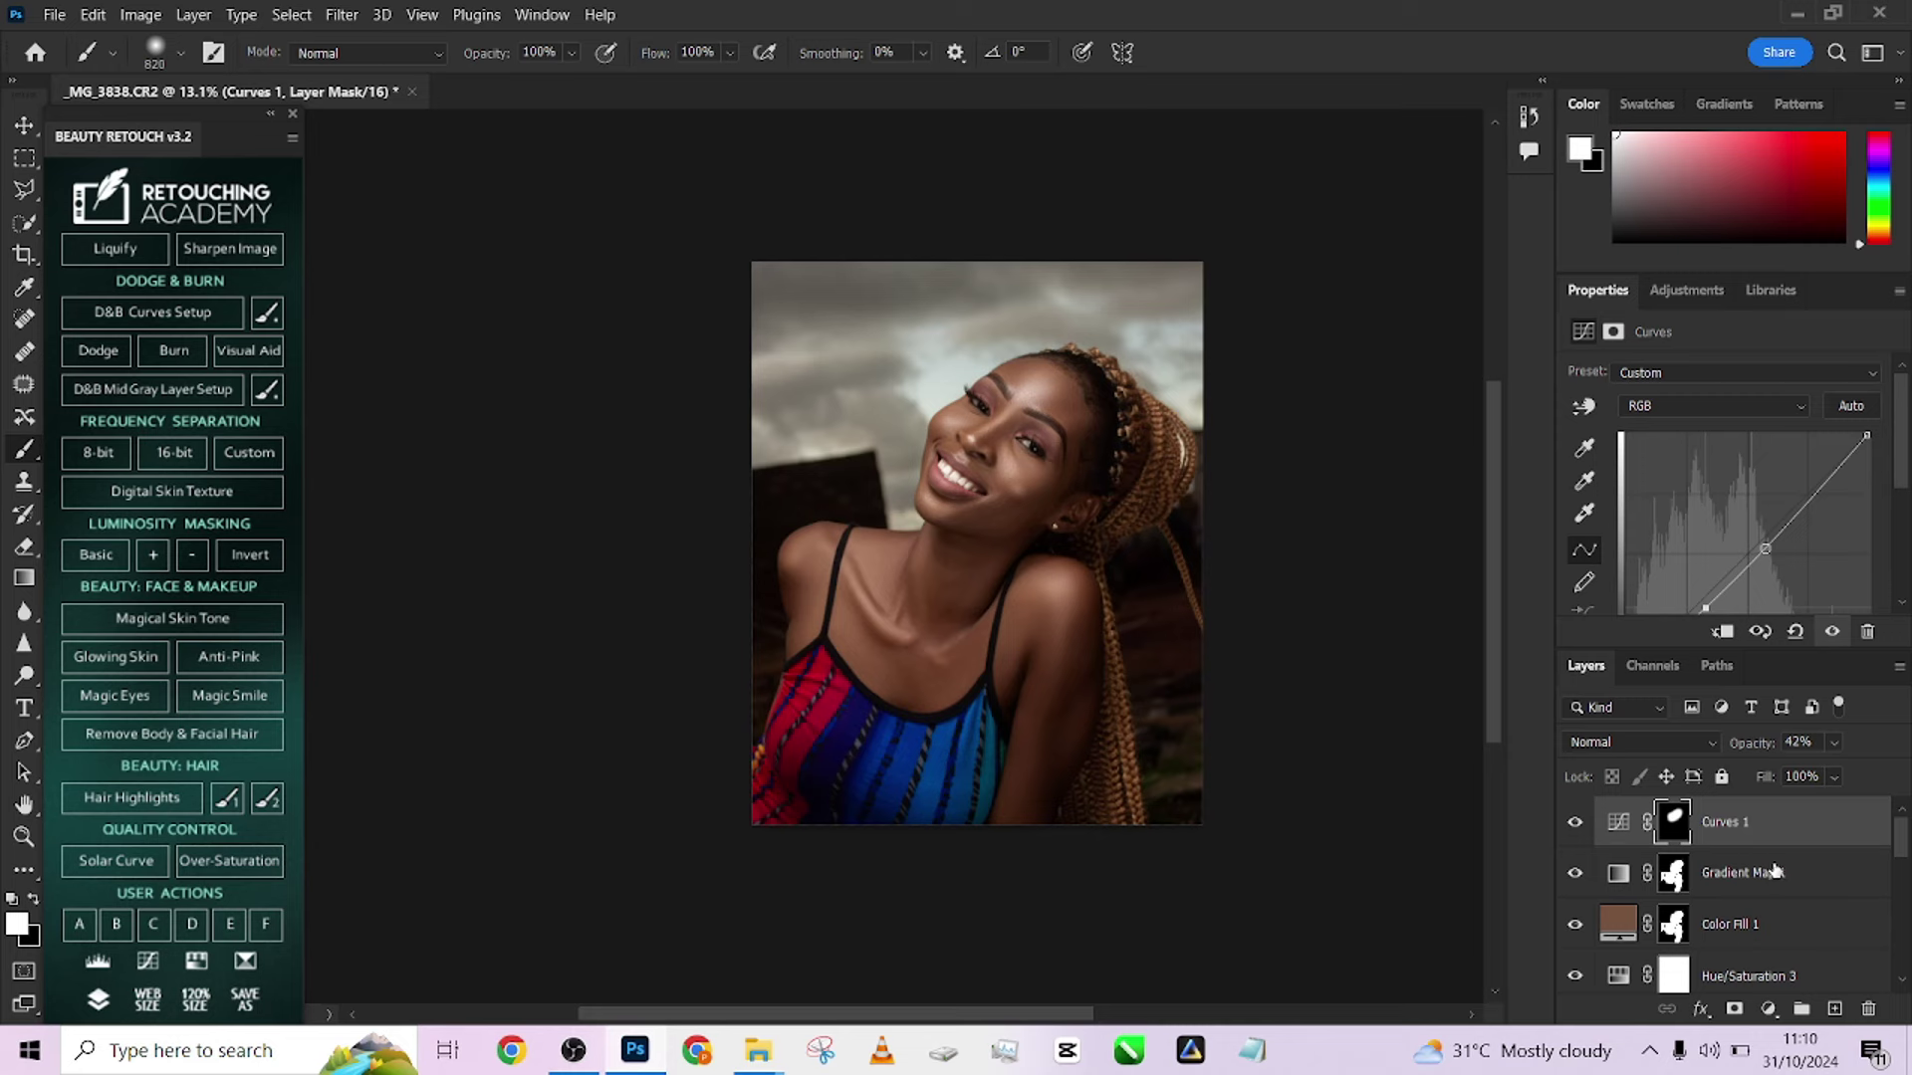
# Add a Photo Filter adjustment above Curves 1, choose Cooling Filter (80), and set the layer opacity to 51%
pyautogui.click(1766, 1009)
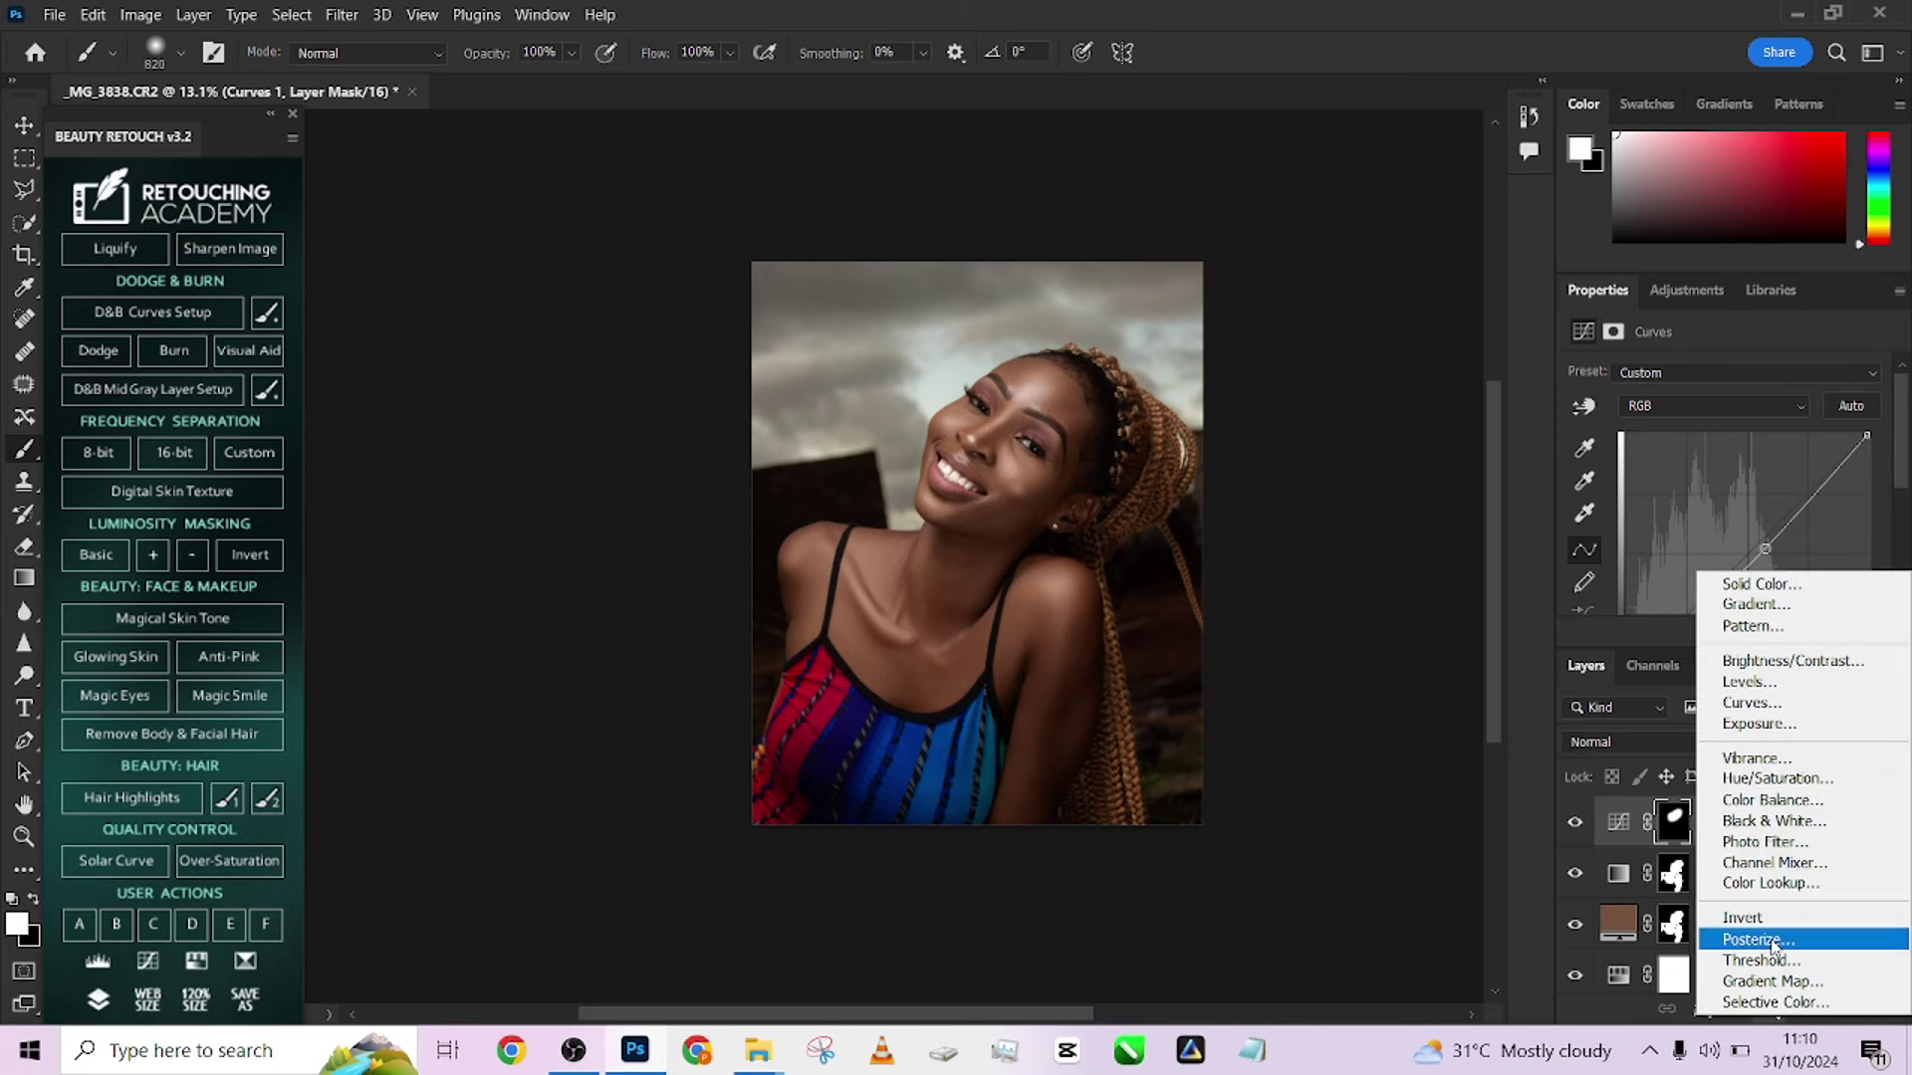
pyautogui.click(1740, 842)
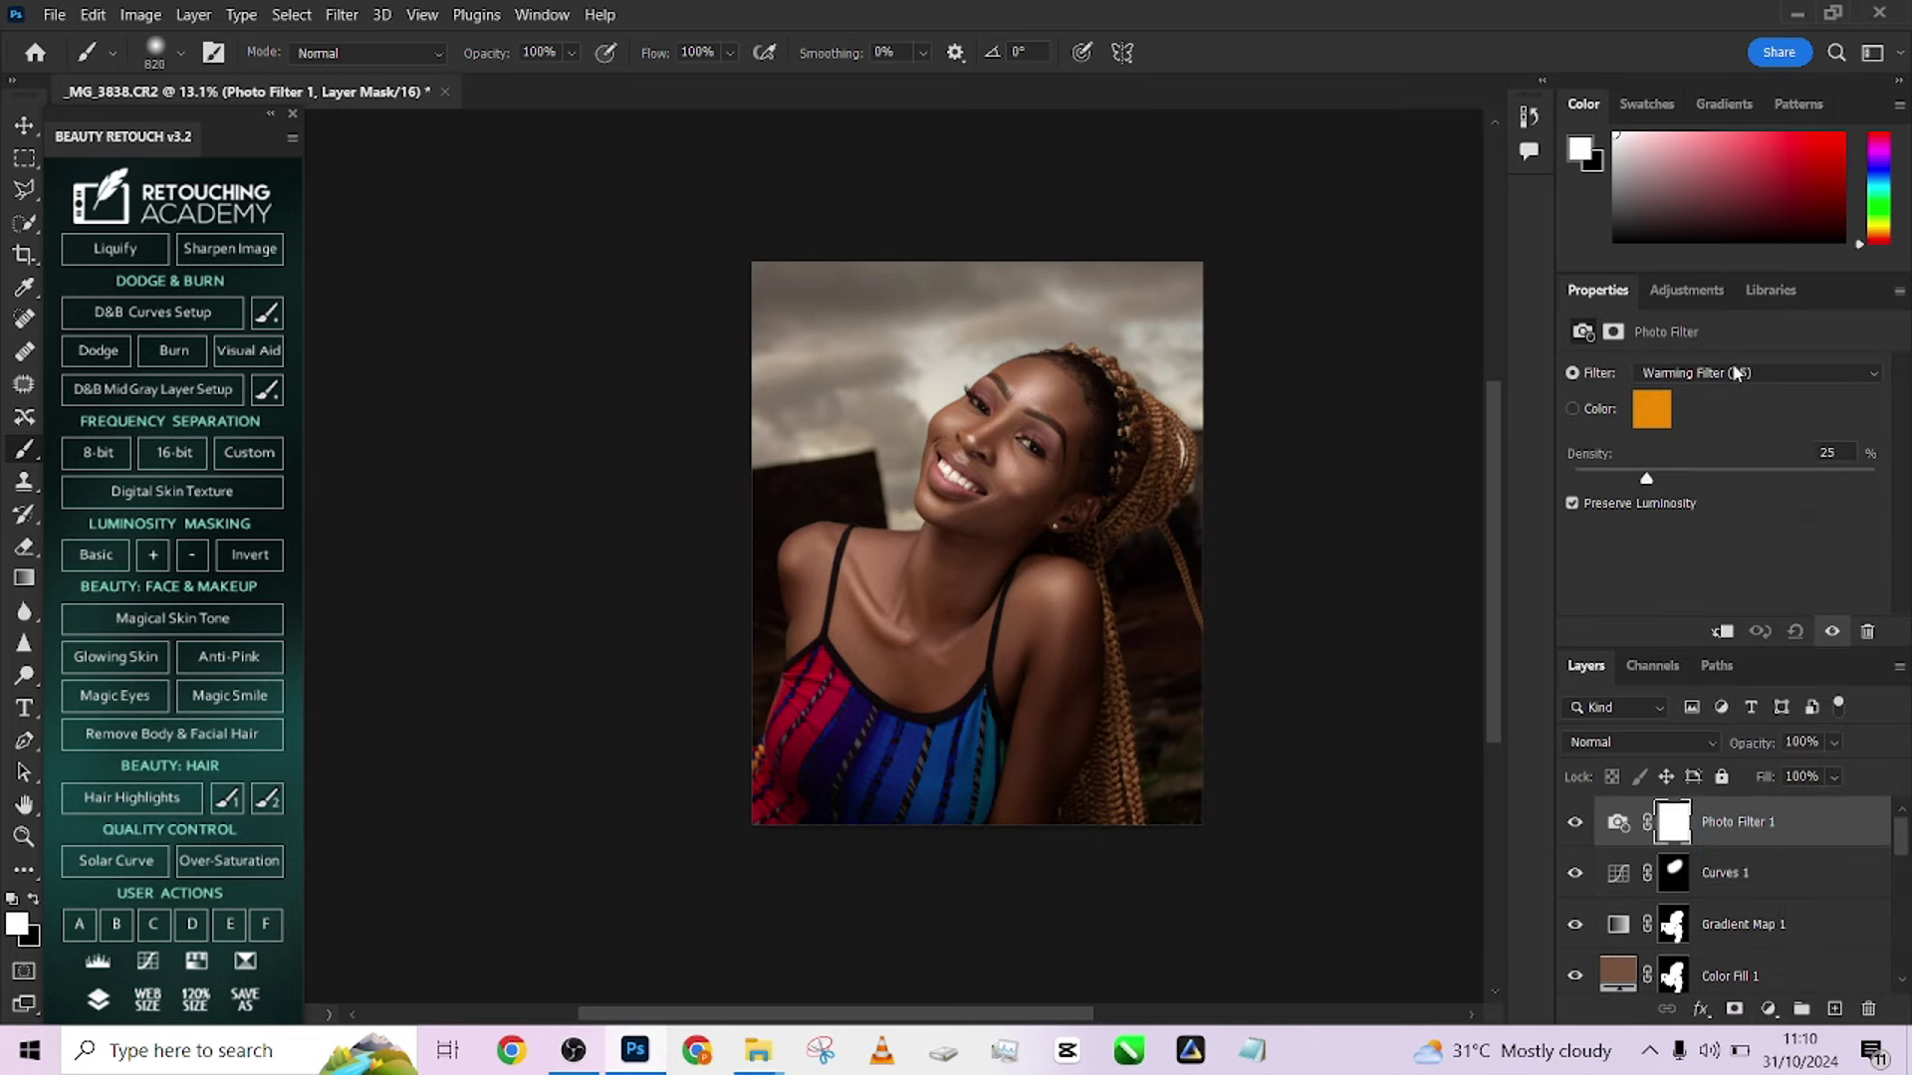
pyautogui.click(1736, 372)
pyautogui.click(1702, 458)
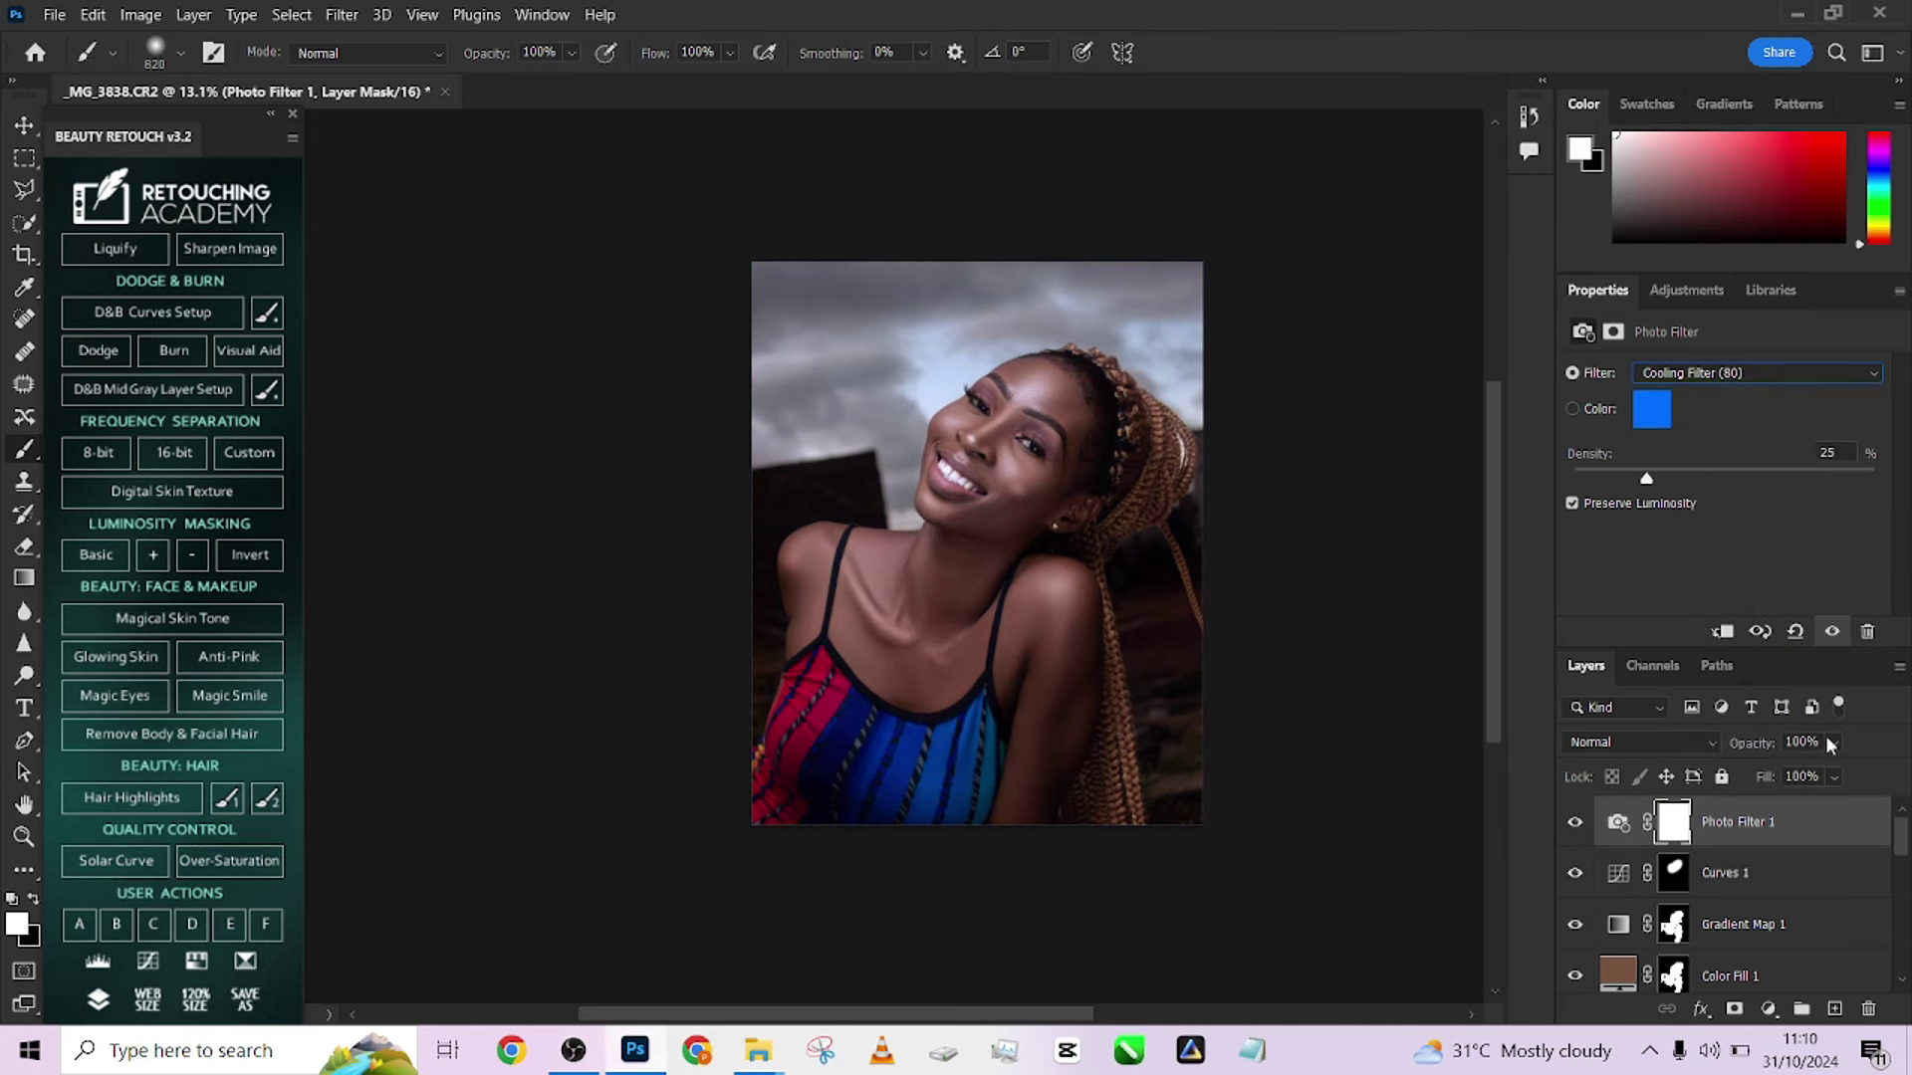
pyautogui.moveTo(1832, 744); pyautogui.dragTo(1810, 776)
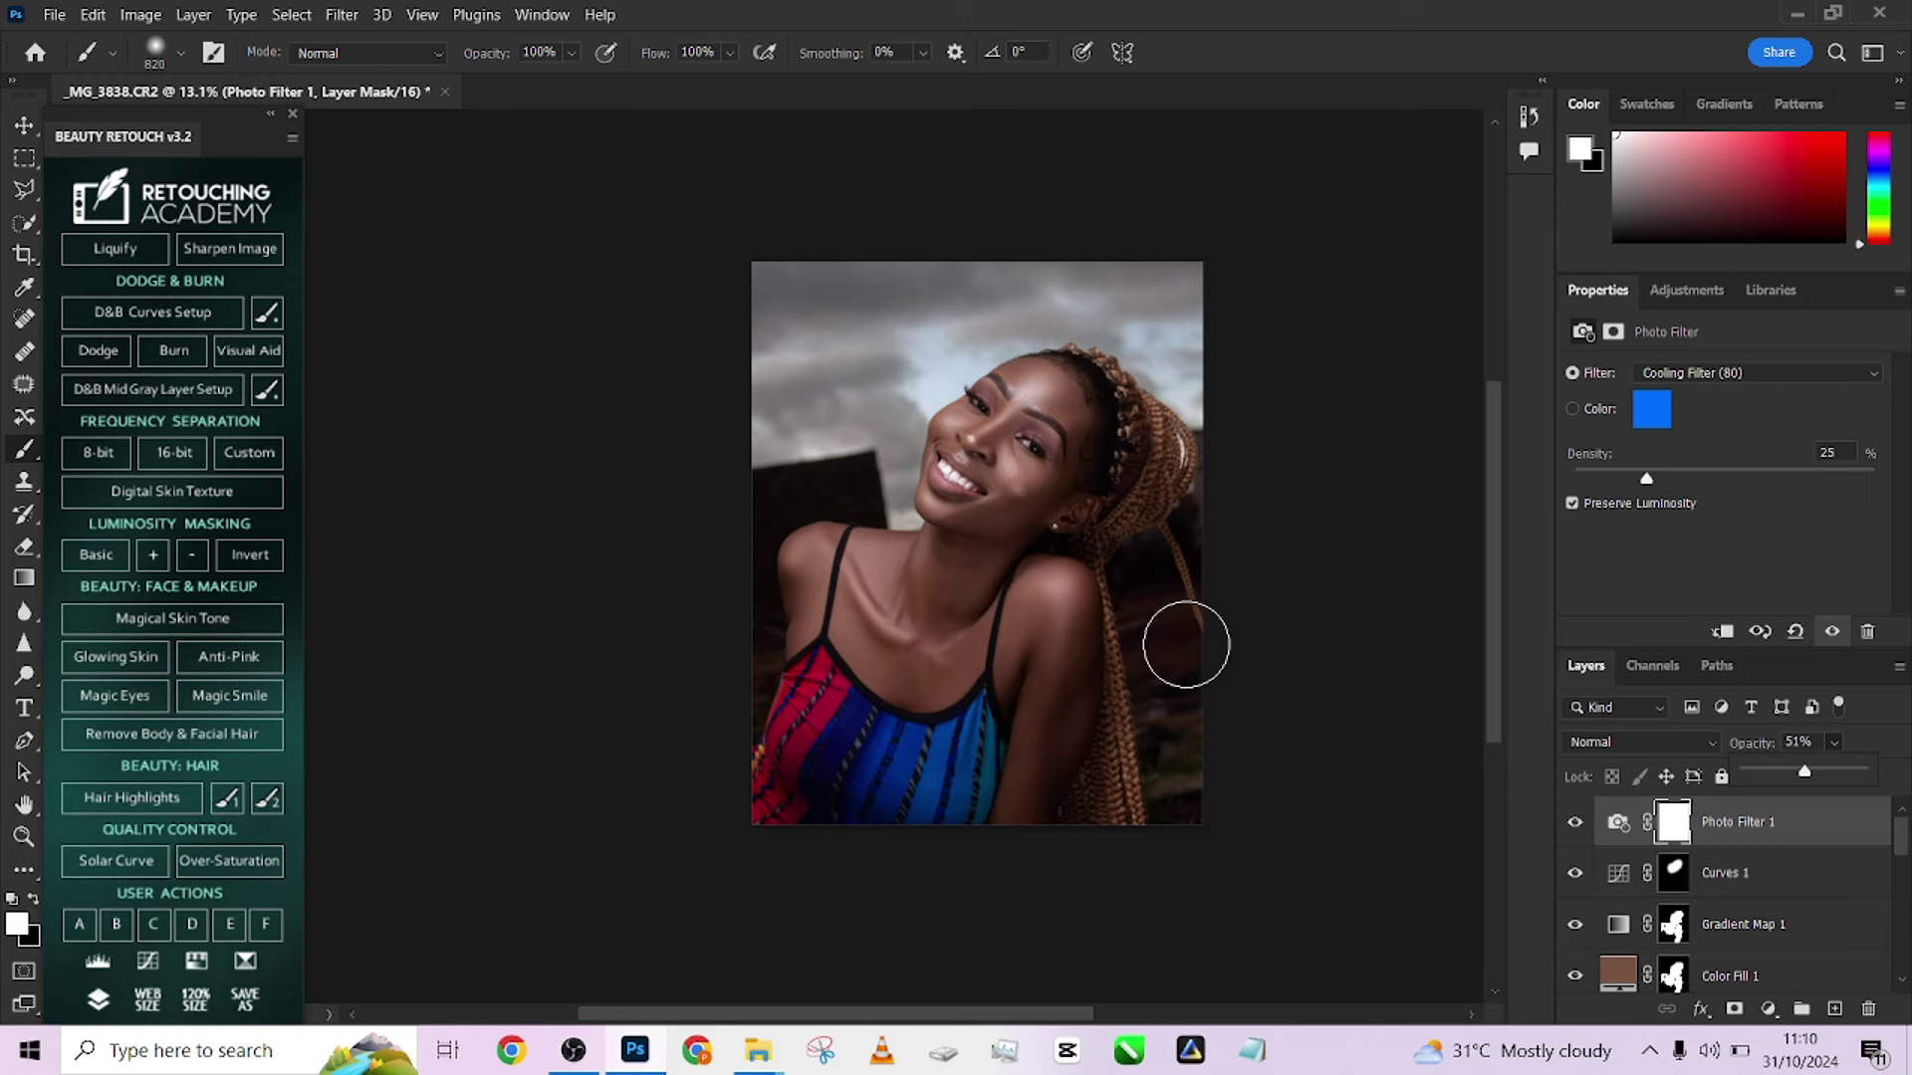
# Try Gradient Map 1's skin mask on Photo Filter 1, undo it, and inspect the face up close
pyautogui.moveTo(1677, 933); pyautogui.dragTo(1681, 839)
pyautogui.hotkey('ctrl', 'z')
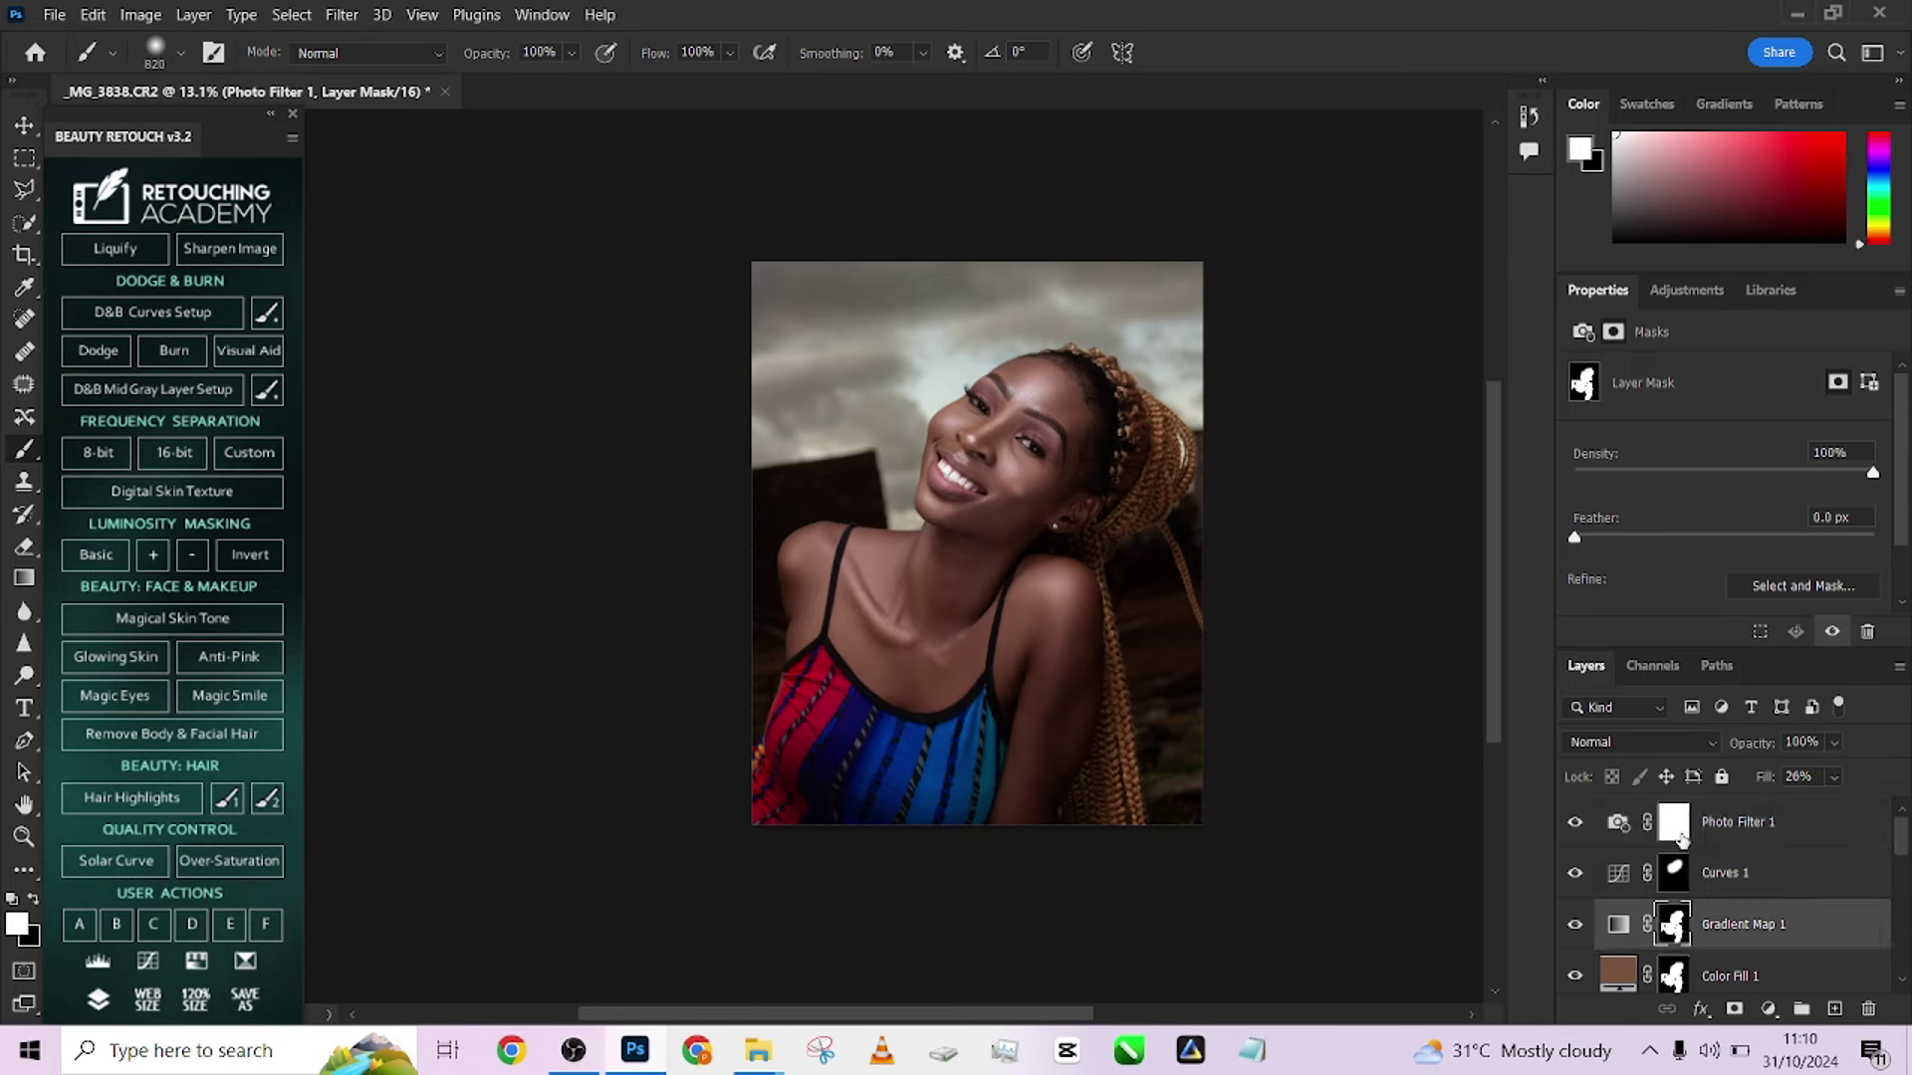
pyautogui.scroll(2, 1089, 499)
pyautogui.scroll(2, 1076, 505)
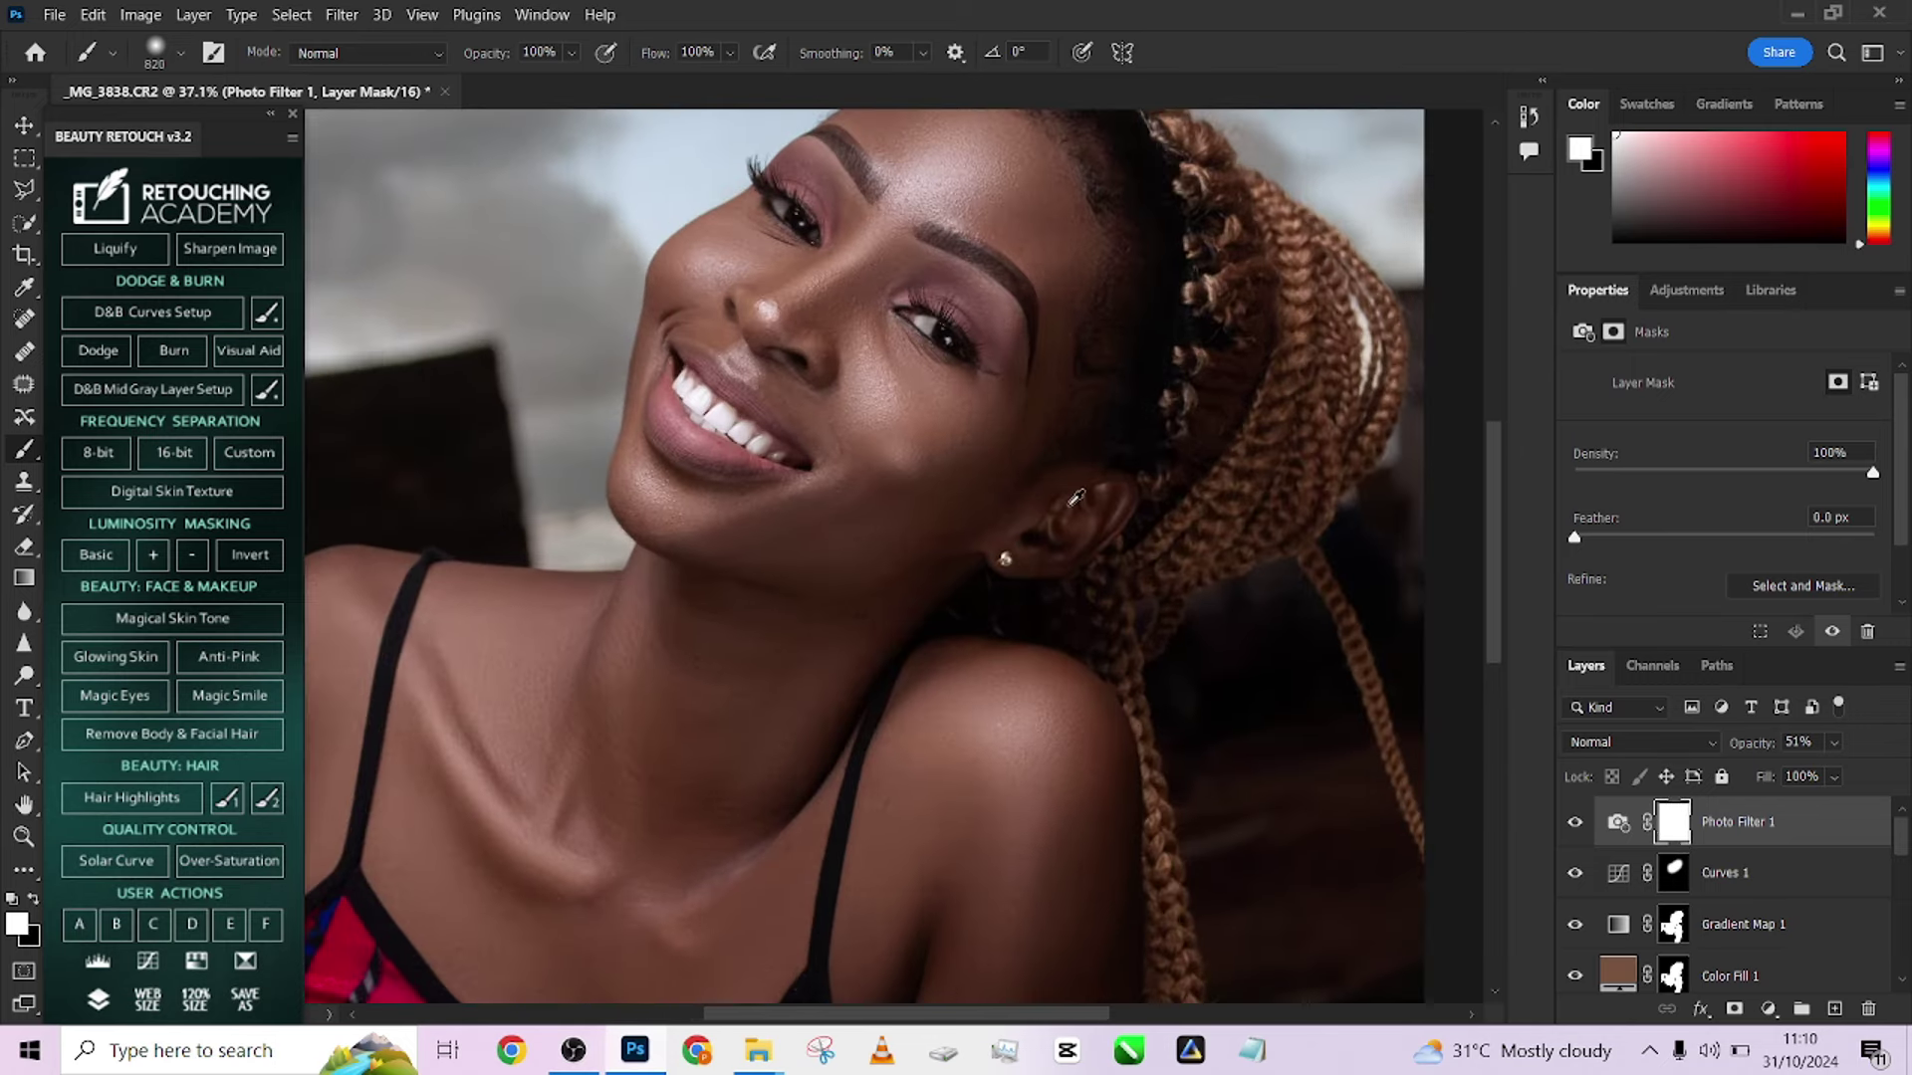
pyautogui.scroll(-4, 1076, 503)
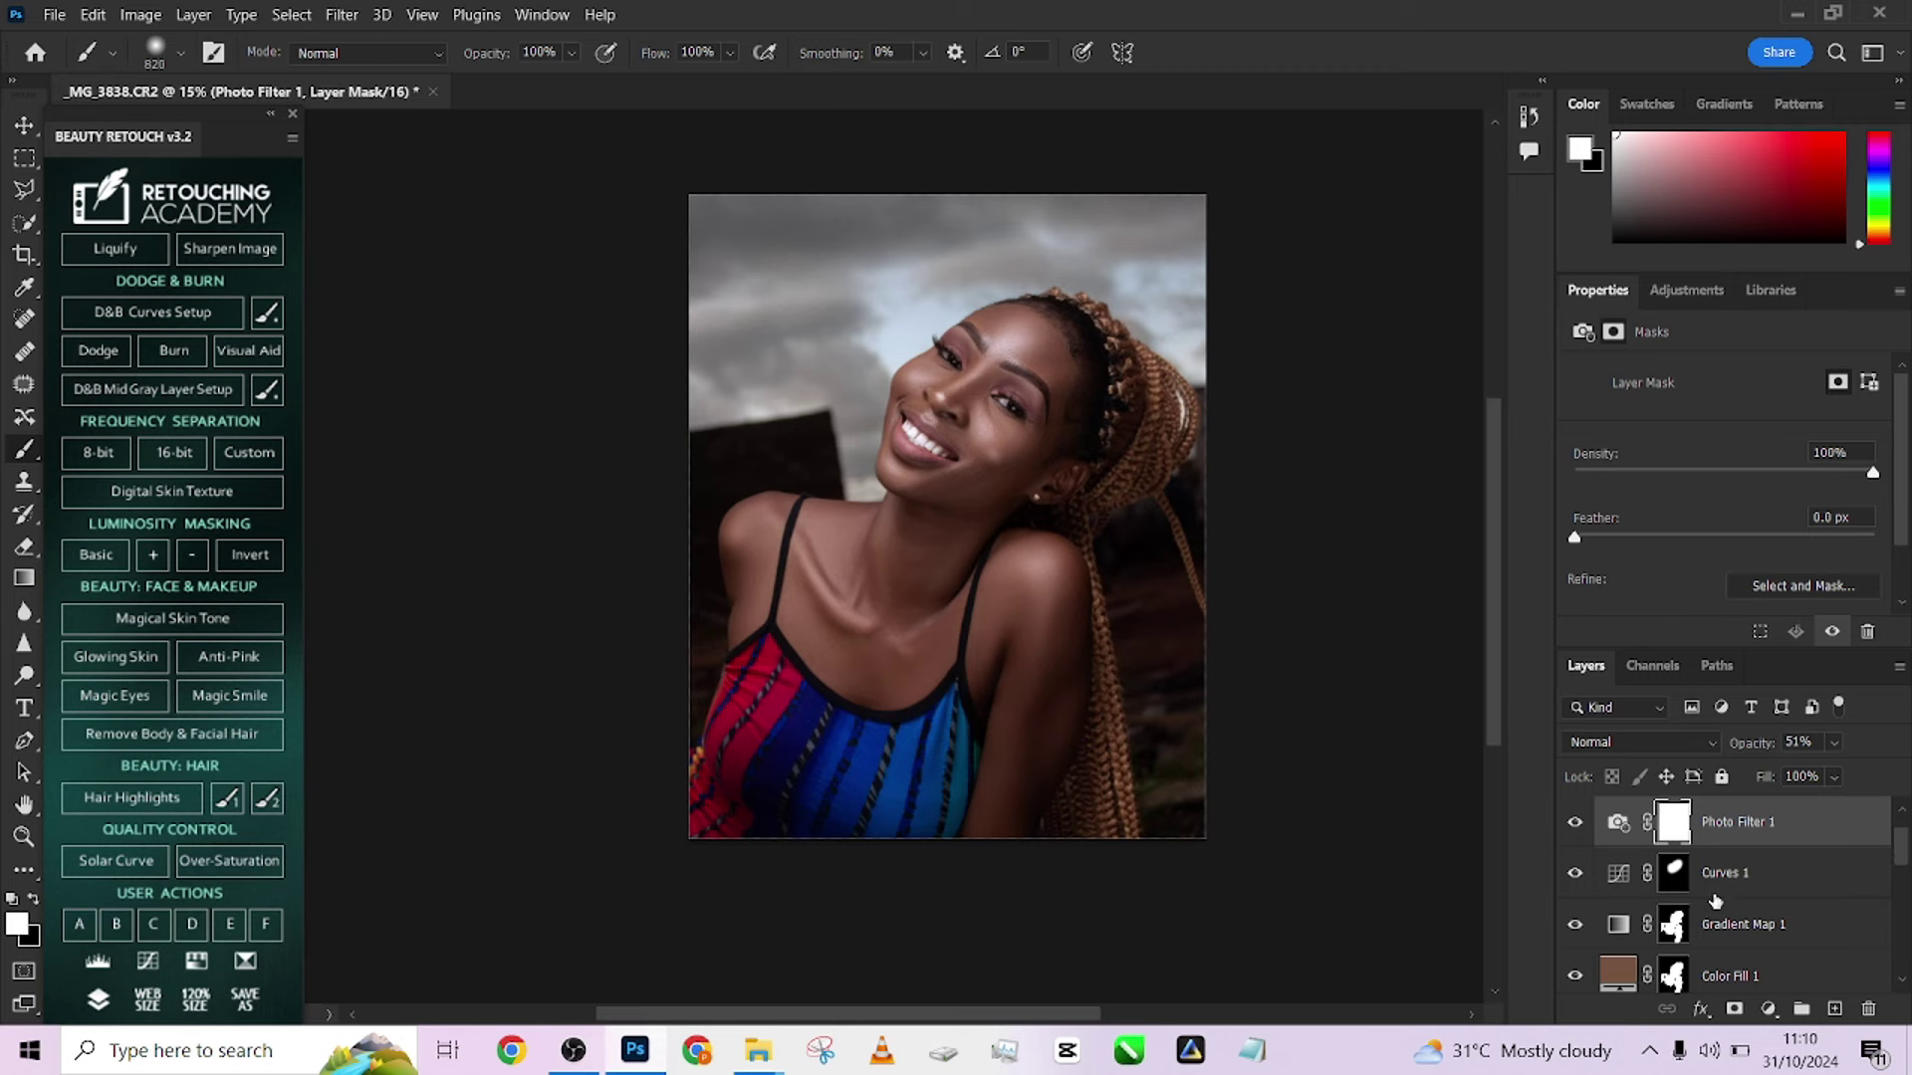
# Group the layers from Photo Filter 1 down to Hue/Saturation 3 and toggle the group's visibility to compare the portrait
pyautogui.scroll(-3, 1712, 911)
pyautogui.keyDown('shift'); pyautogui.click(1837, 875); pyautogui.keyUp('shift')
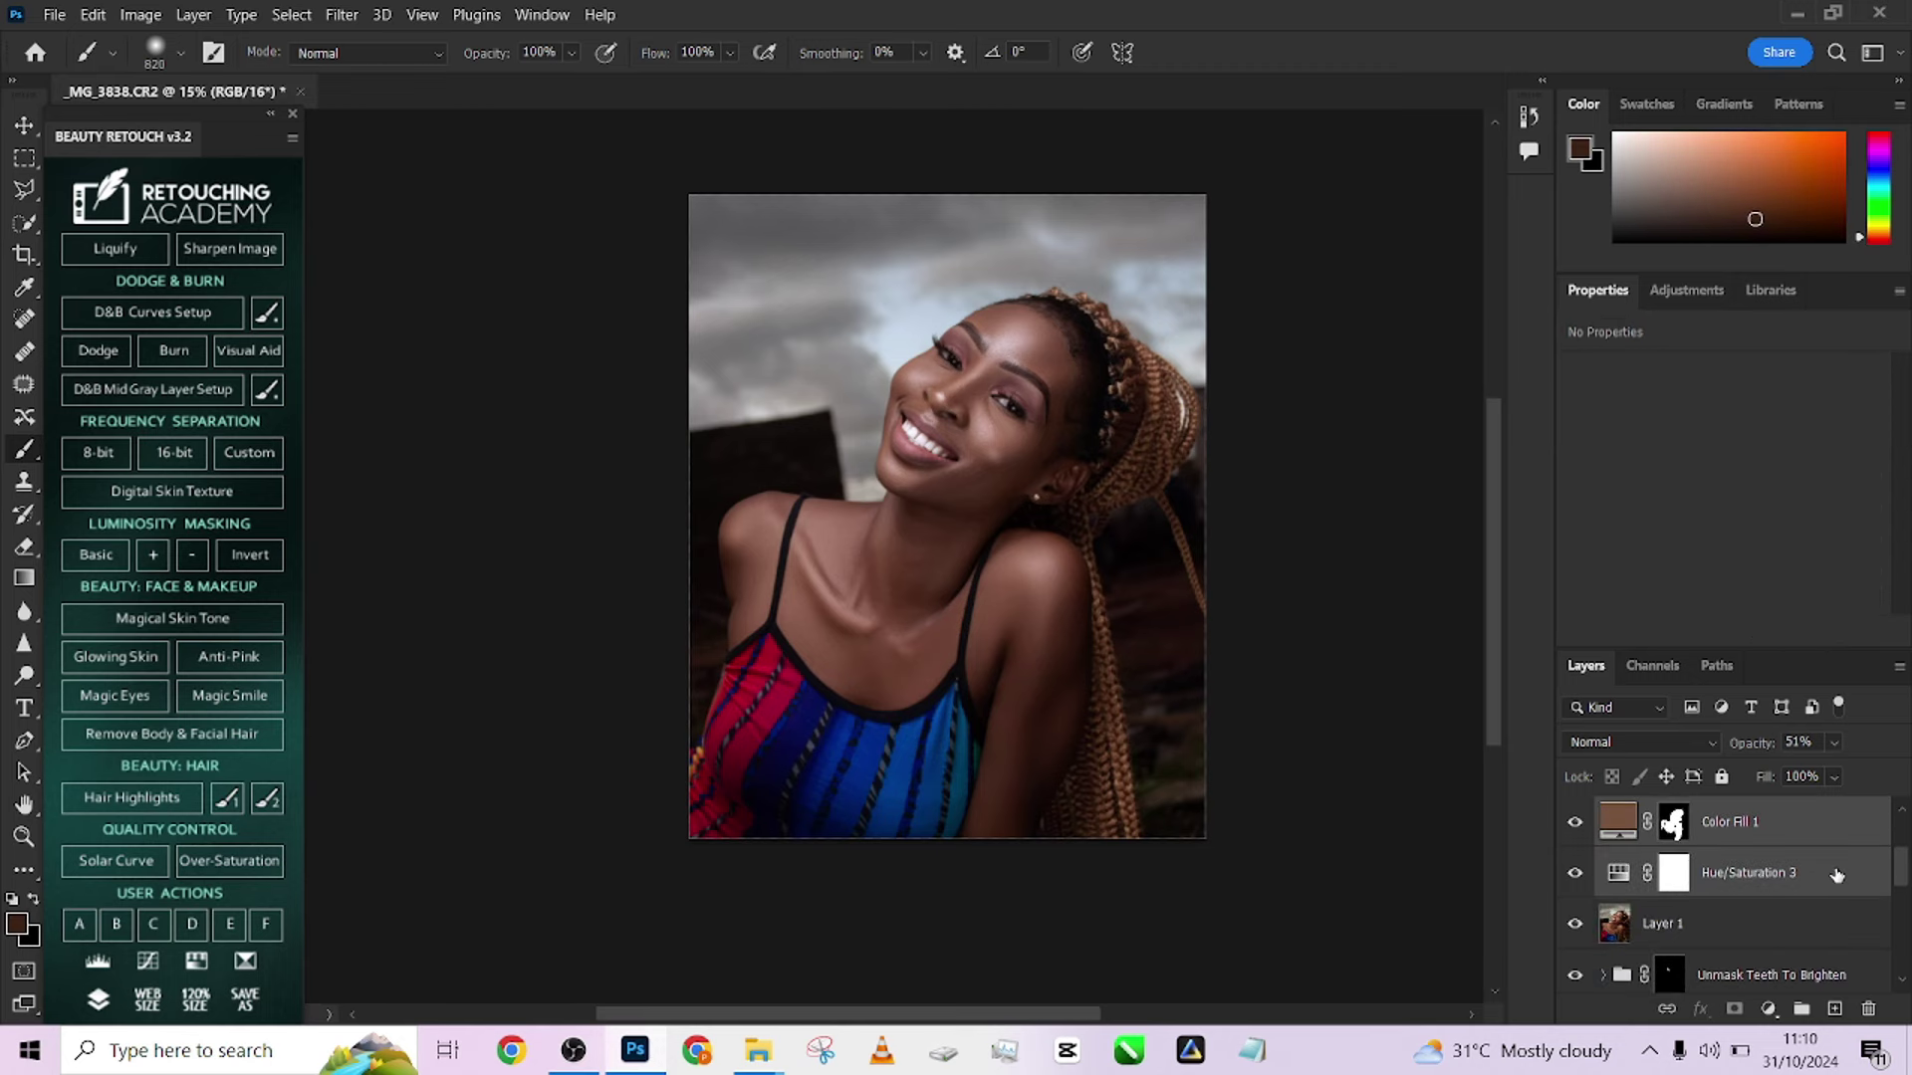
pyautogui.hotkey('ctrl', 'g')
pyautogui.click(1572, 814)
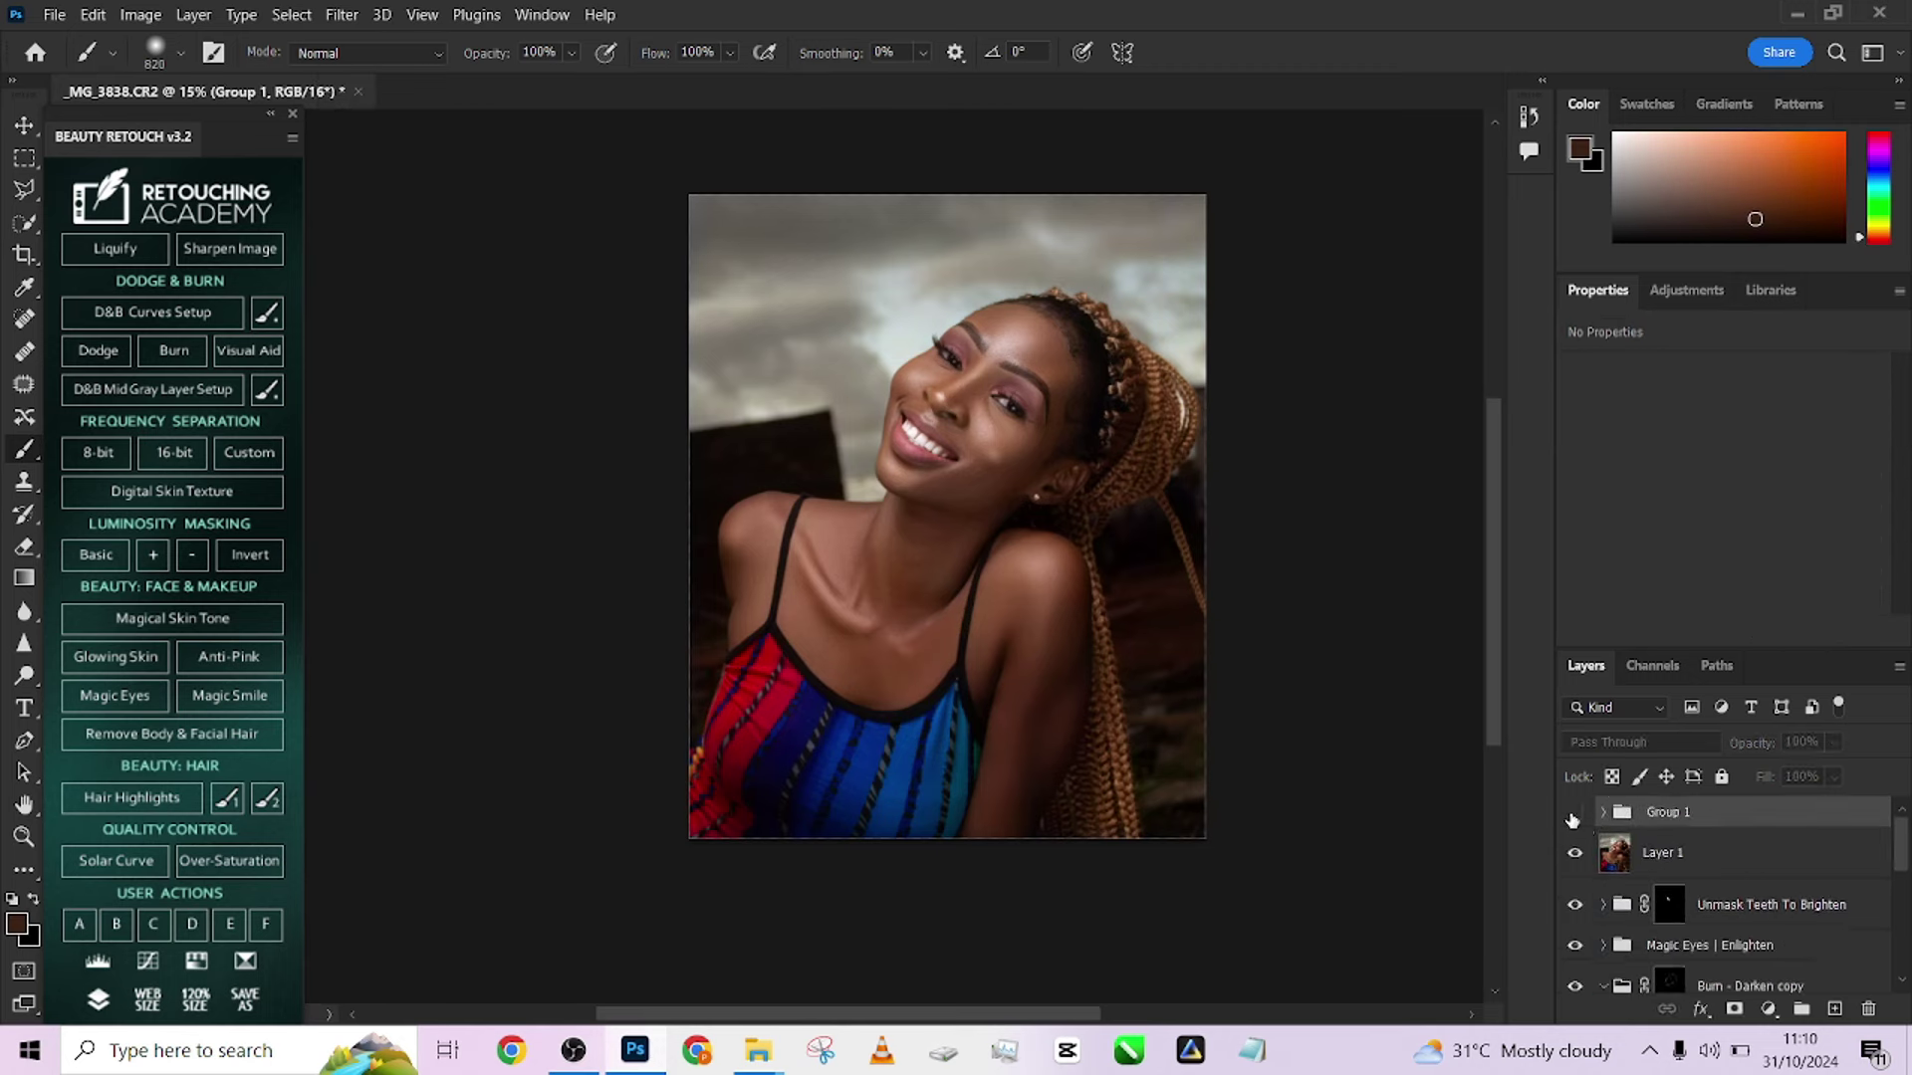
pyautogui.click(1573, 814)
pyautogui.click(1573, 815)
pyautogui.click(1573, 815)
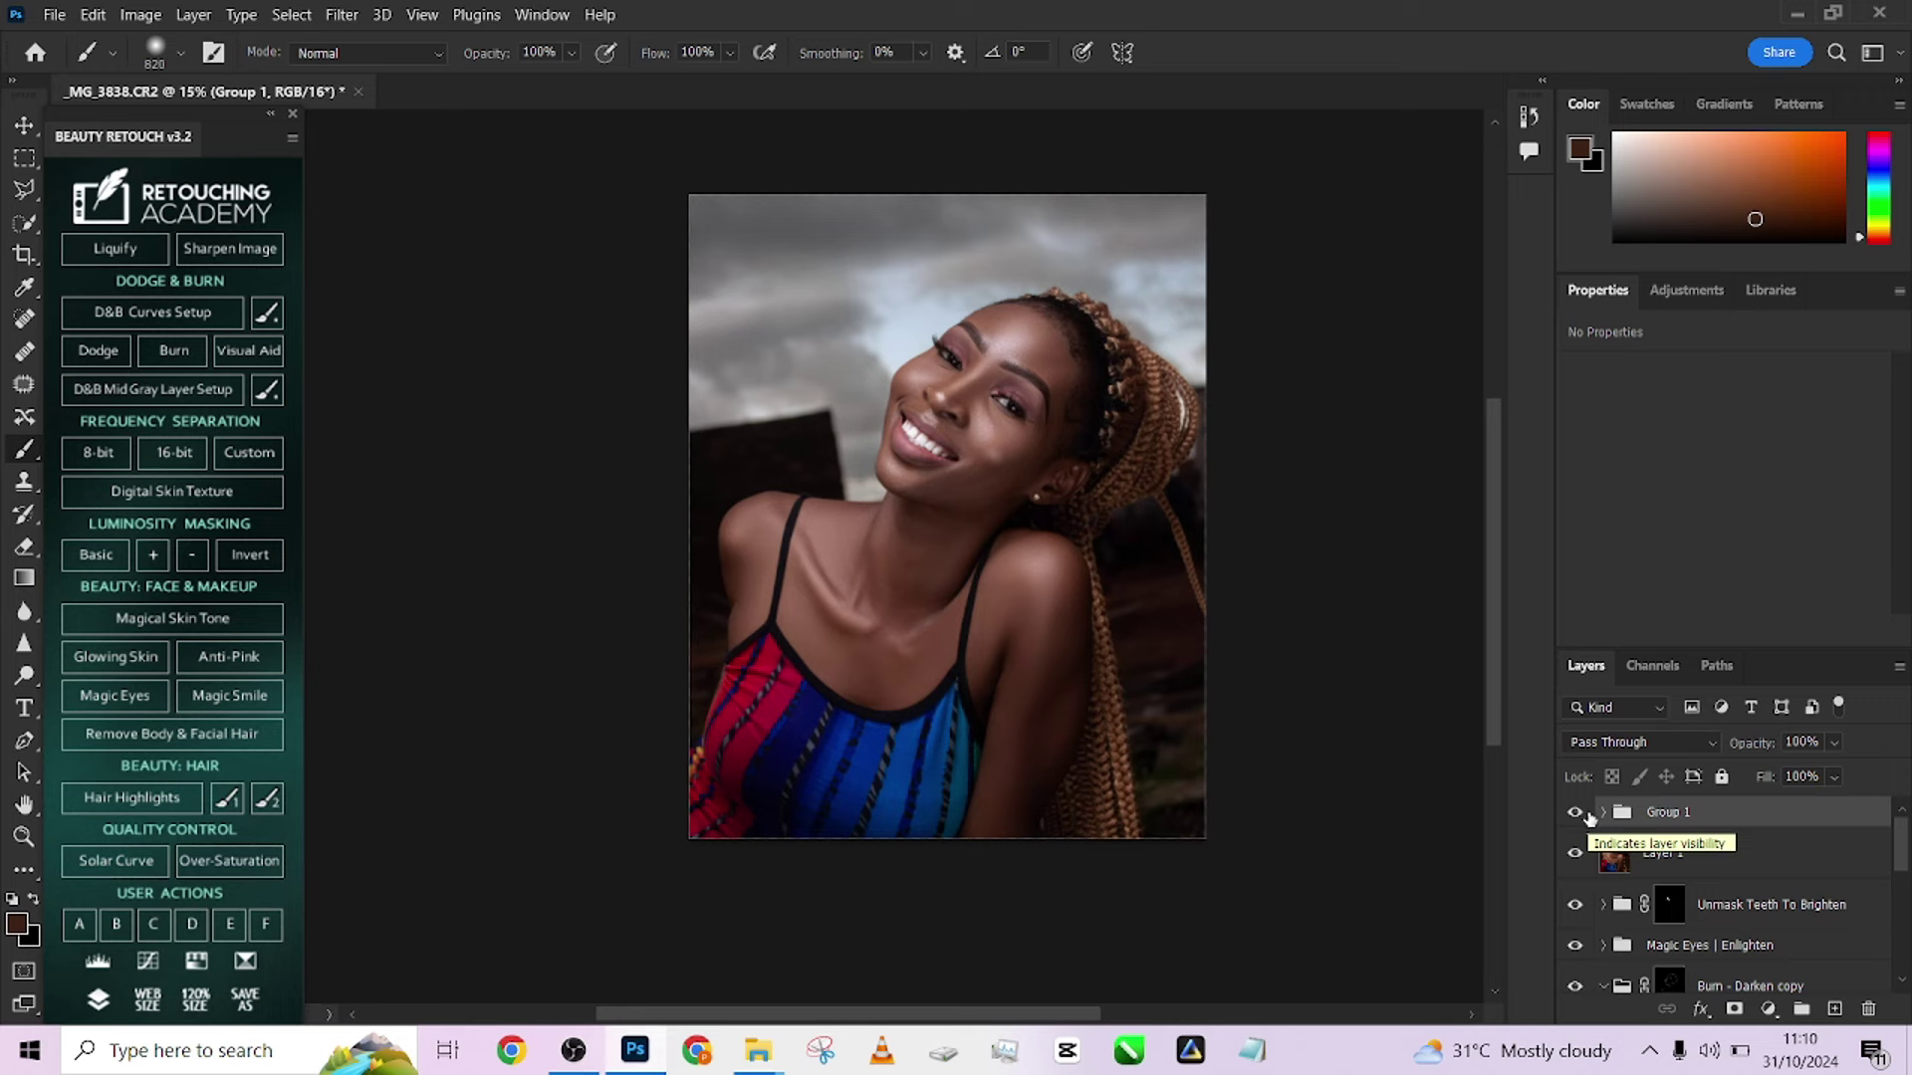
# Add a Curves adjustment above Group 1 and pull its midtones down slightly to darken the portrait
pyautogui.click(1769, 1009)
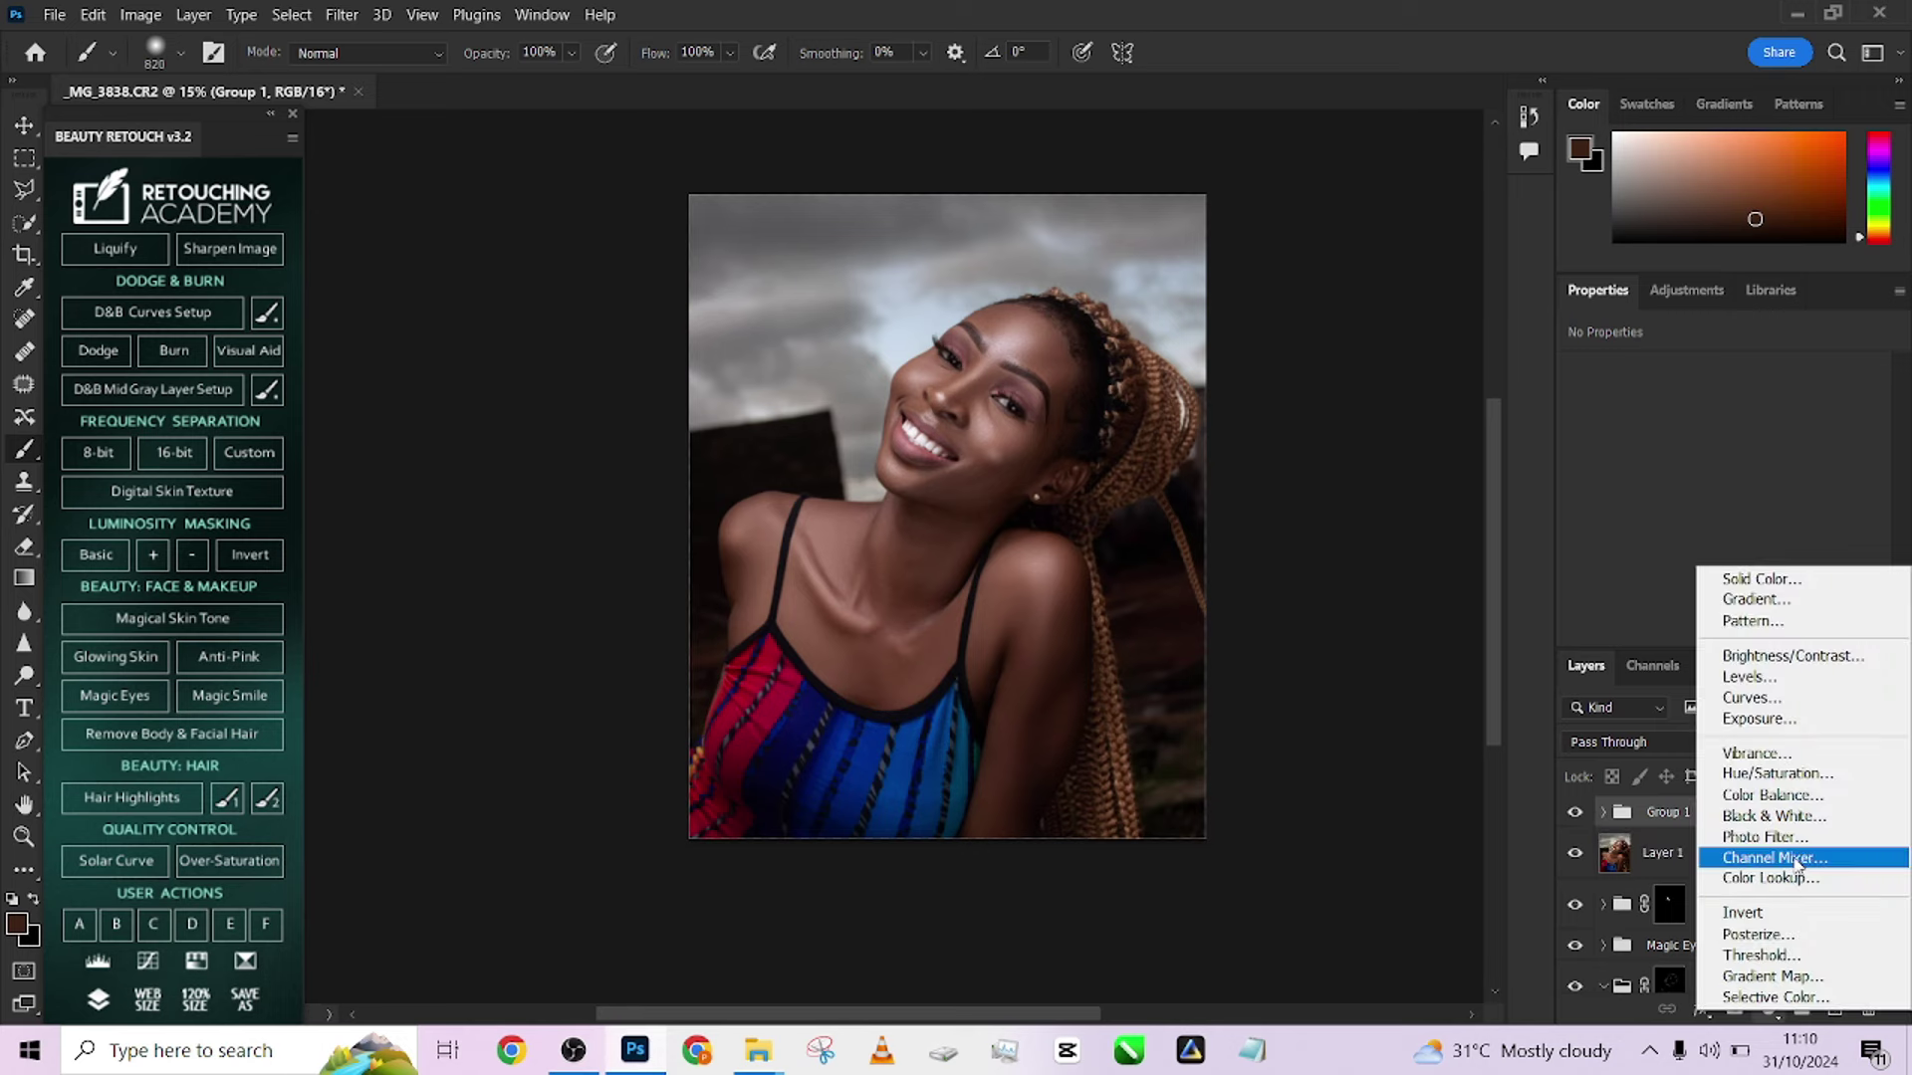
pyautogui.click(1761, 701)
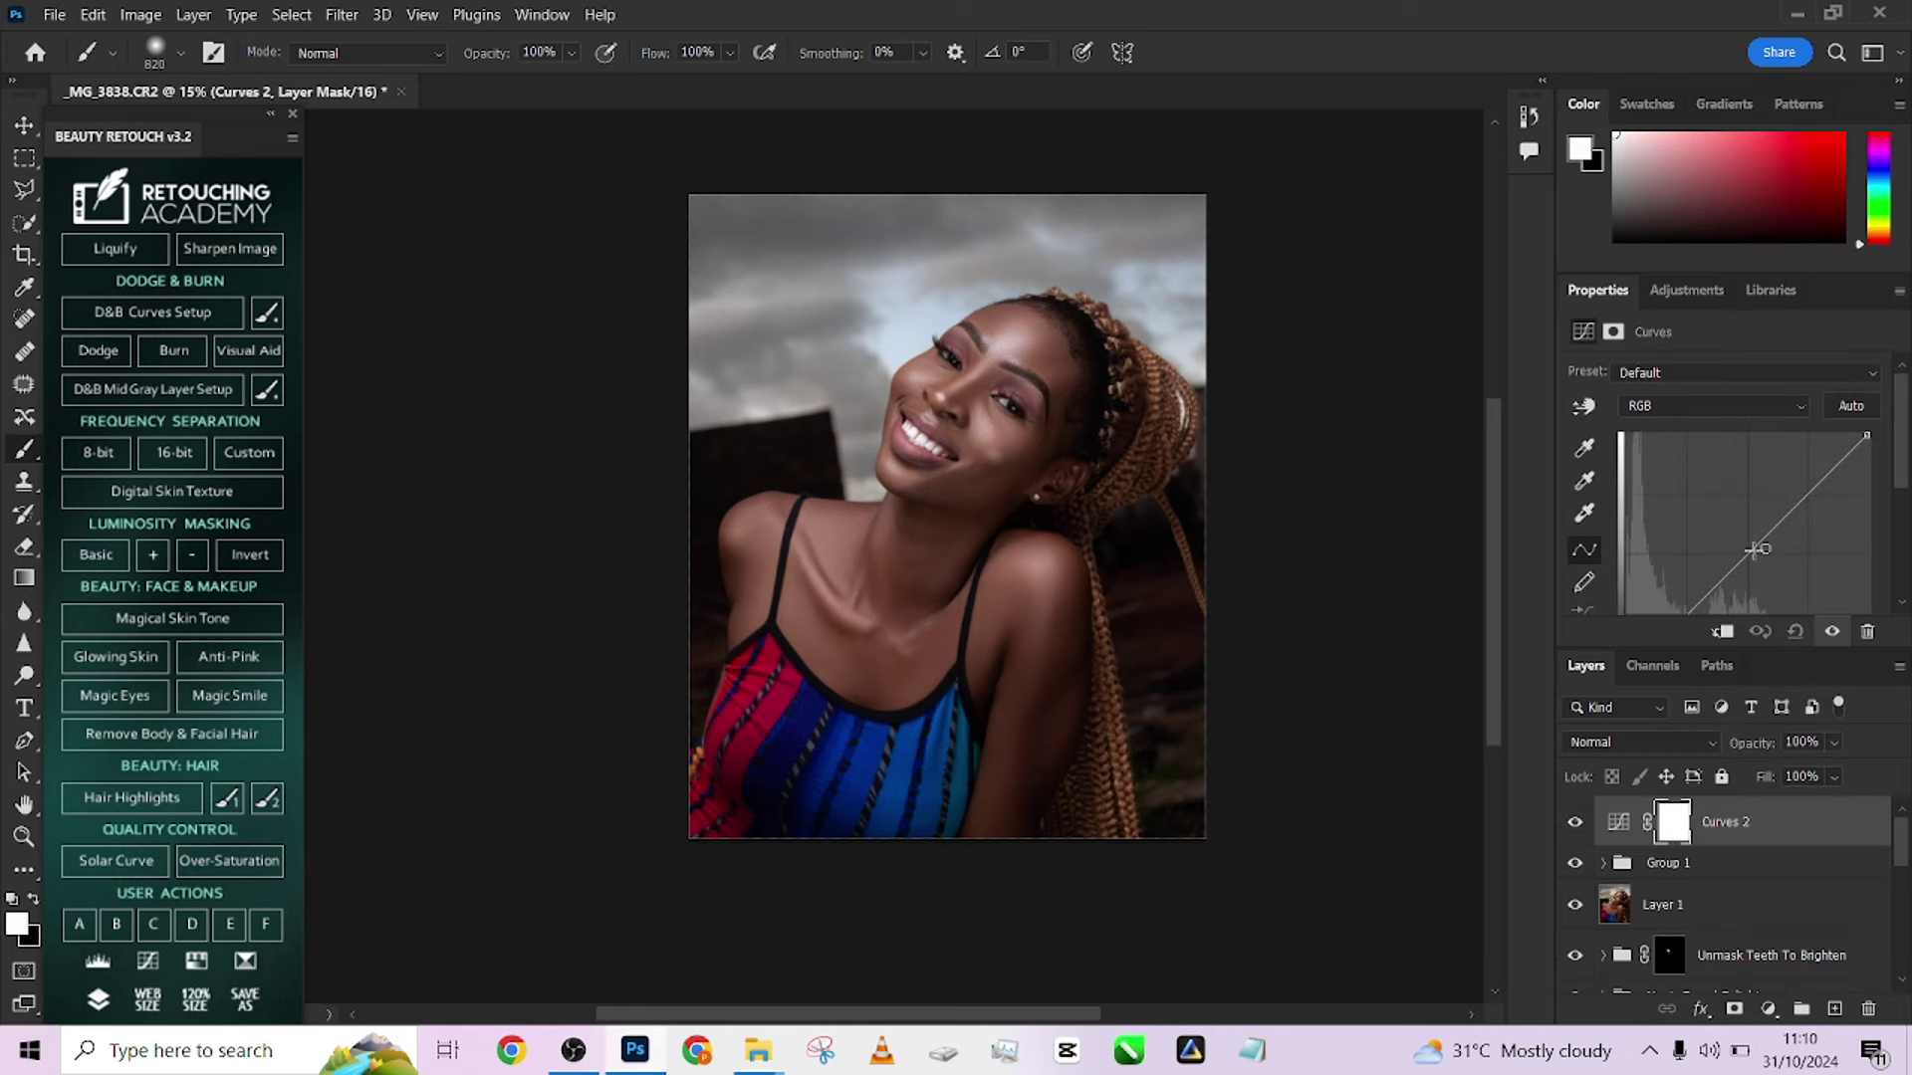
pyautogui.moveTo(1757, 549); pyautogui.dragTo(1753, 556)
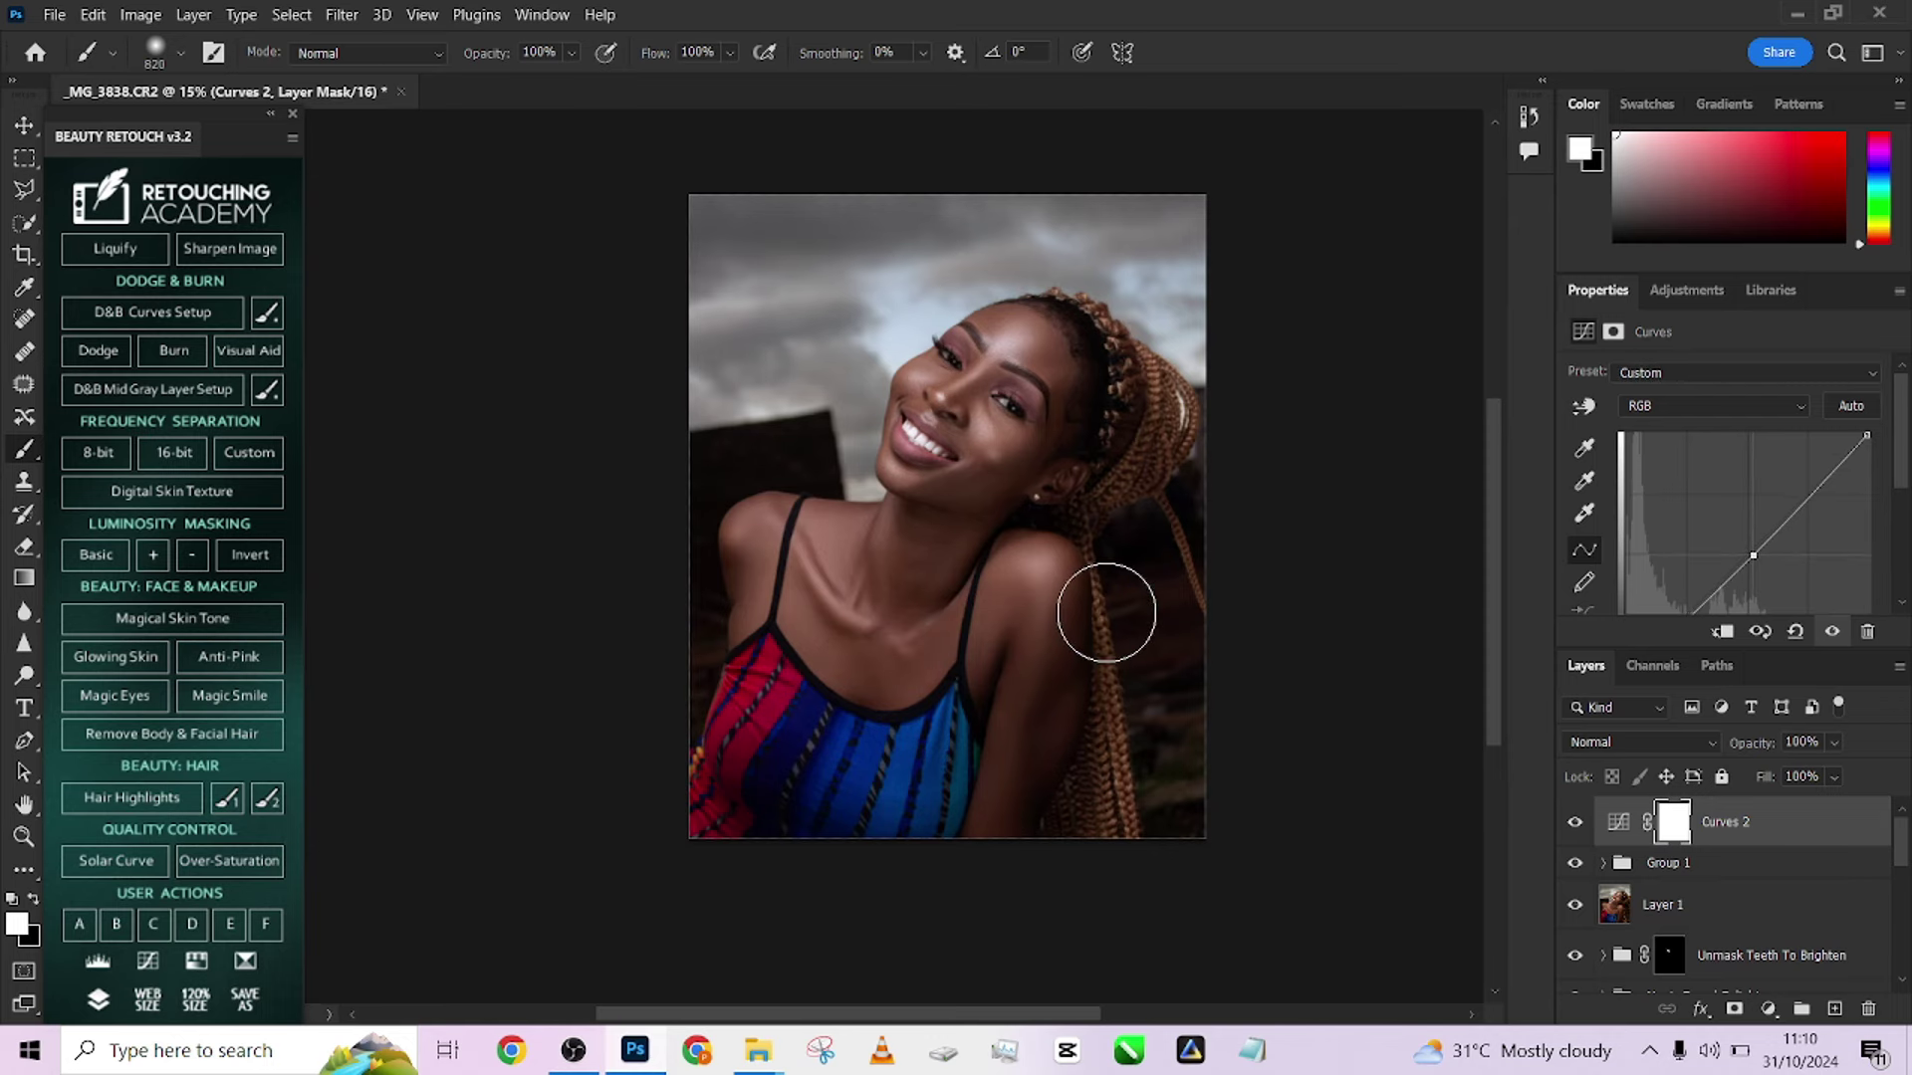
pyautogui.scroll(5, 1084, 577)
pyautogui.scroll(-4, 1076, 560)
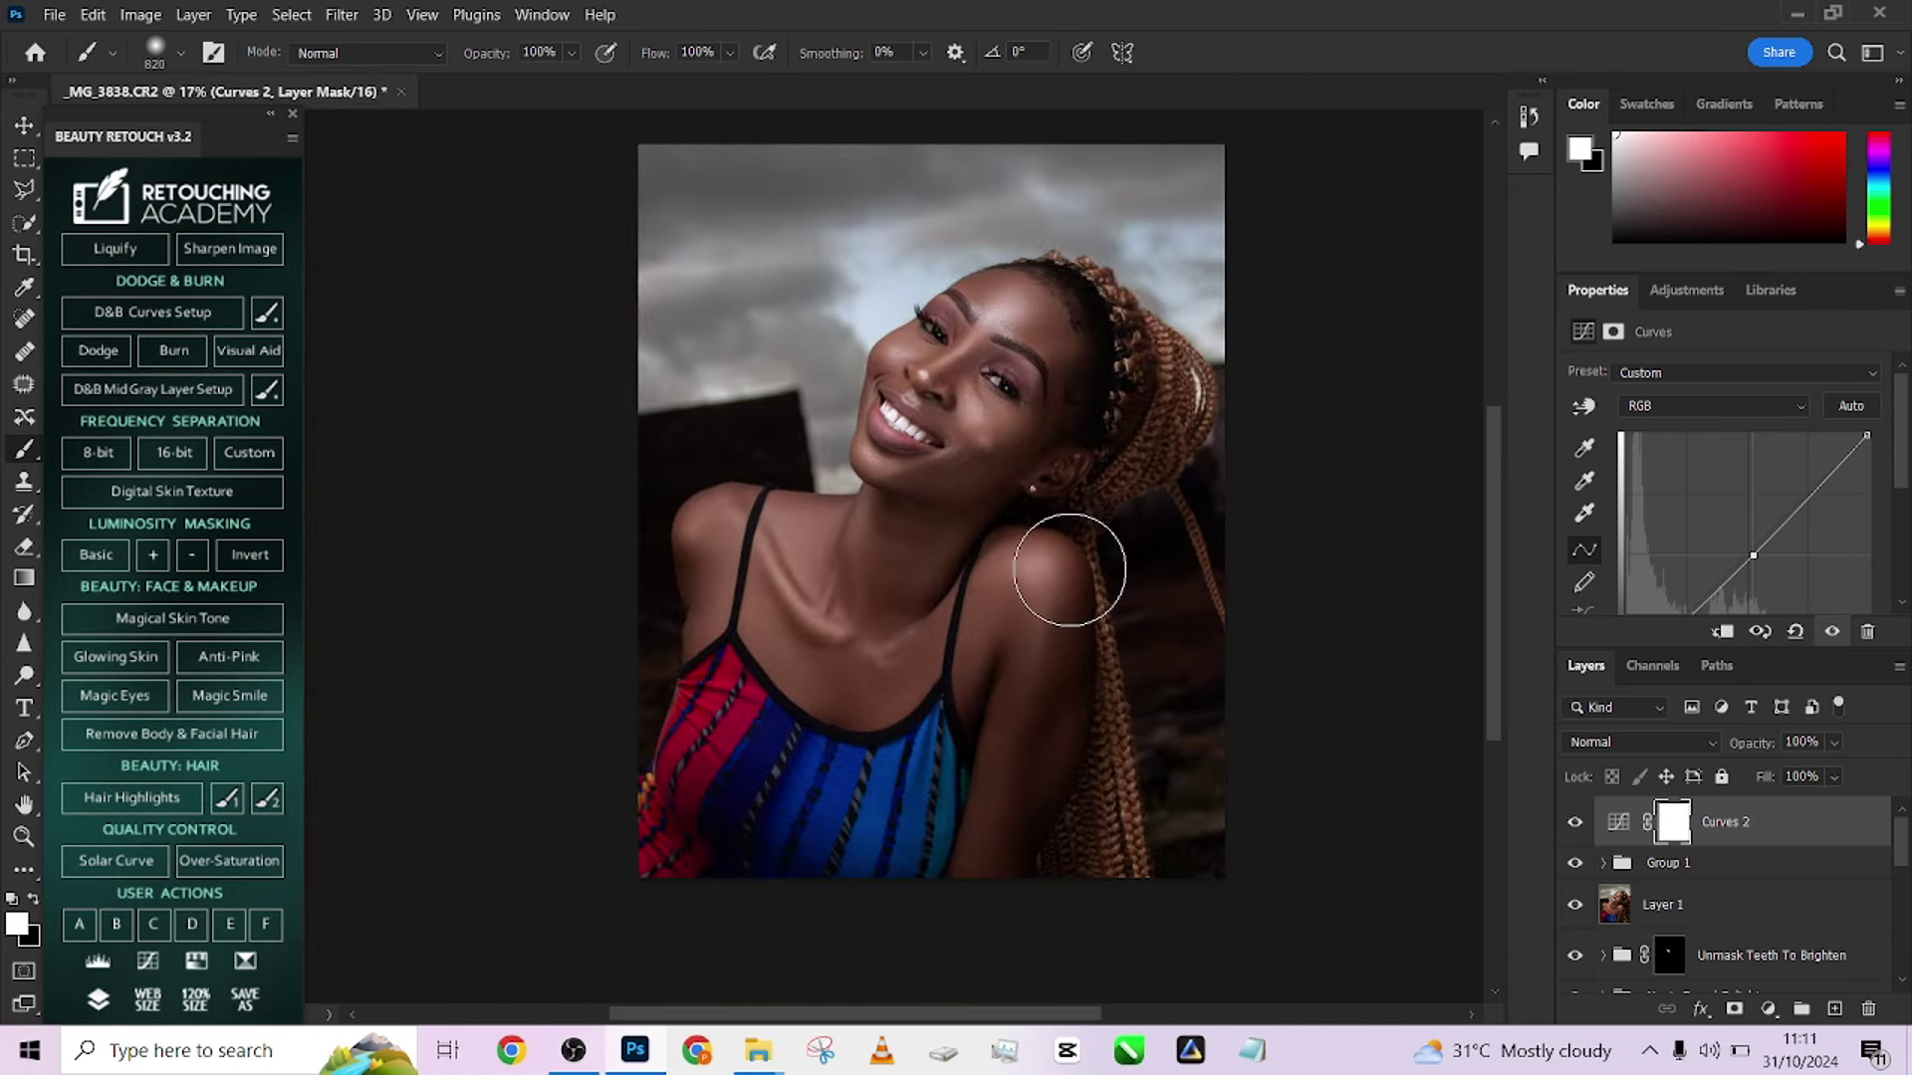
# Stamp all visible layers into a new layer and clone dark background over the loose braid behind the shoulder
pyautogui.keyDown('alt'); pyautogui.click(1204, 608); pyautogui.keyUp('alt')
pyautogui.hotkey('ctrl', 'alt', 'shift', 'e')
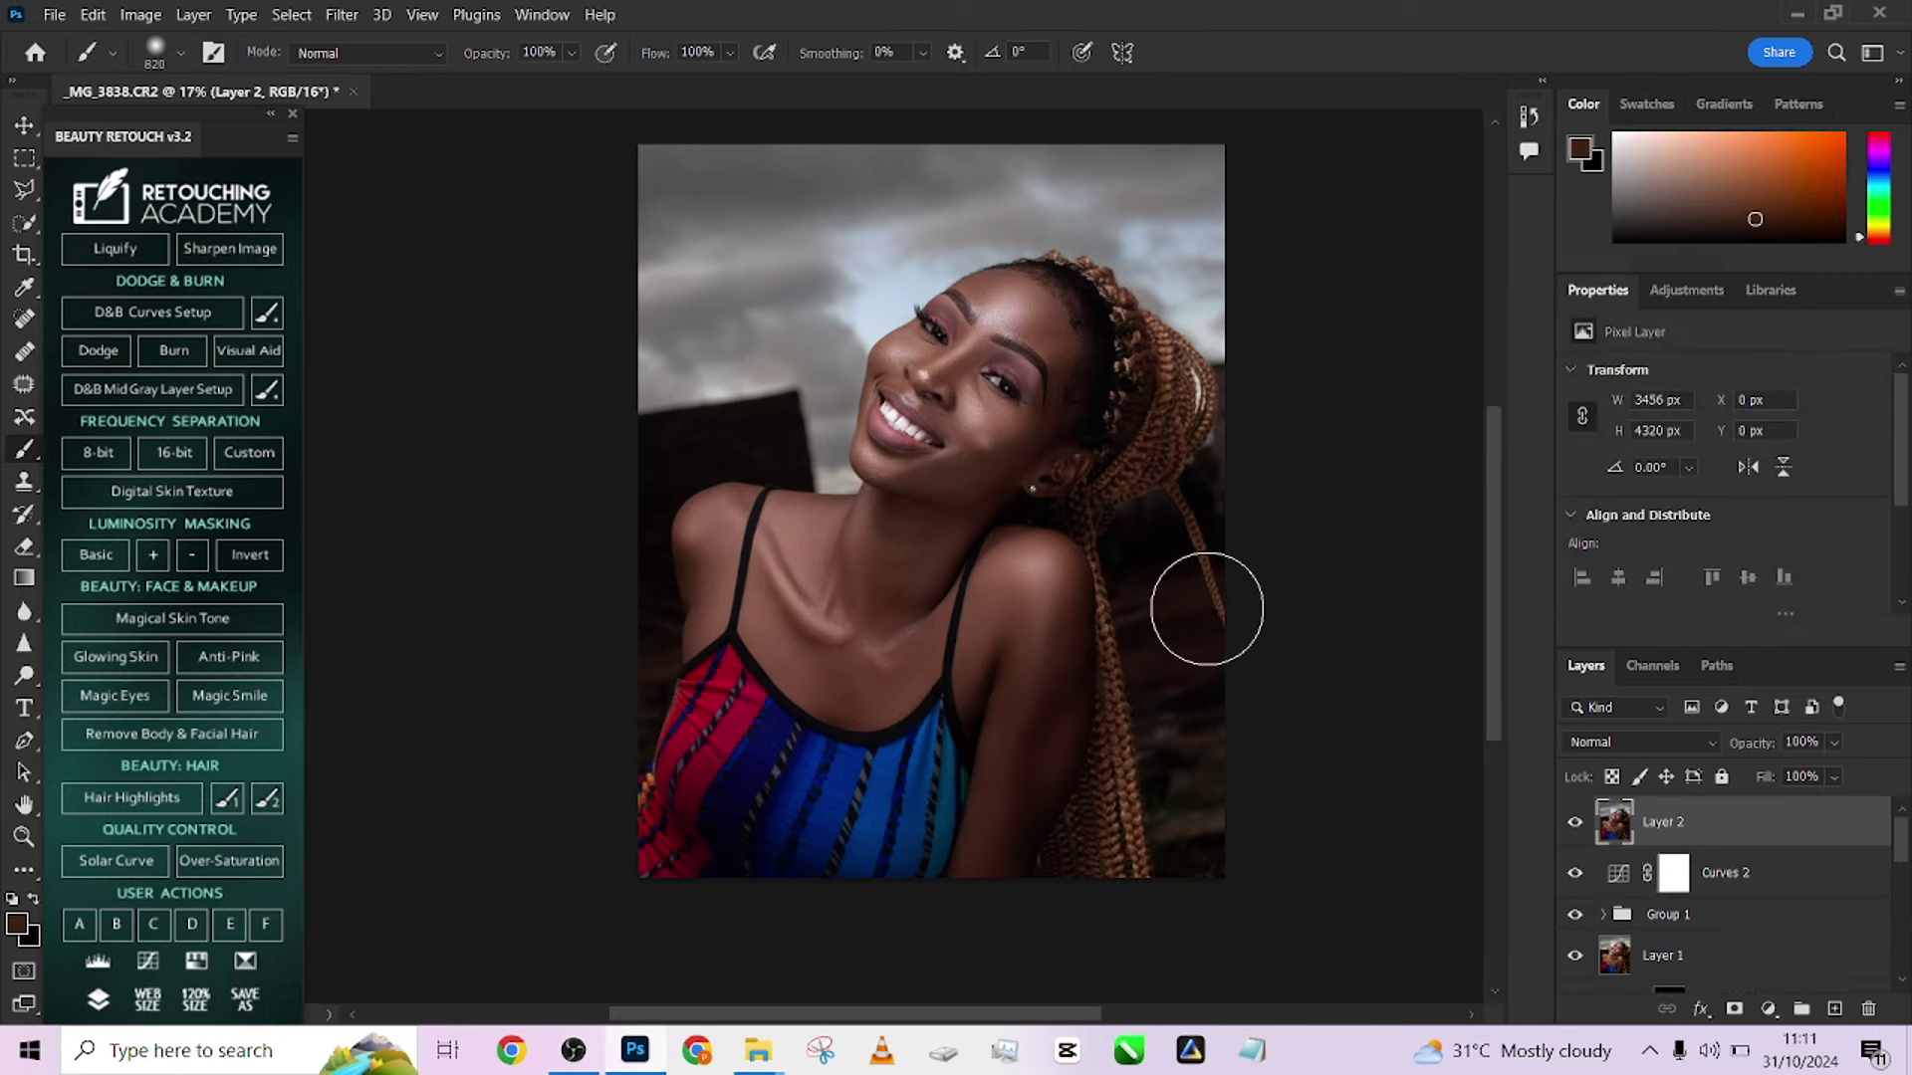
pyautogui.press('s')
pyautogui.scroll(7, 1177, 568)
pyautogui.moveTo(1165, 541)
pyautogui.mouseDown()
pyautogui.moveTo(1224, 511)
pyautogui.moveTo(1181, 514)
pyautogui.moveTo(1213, 486)
pyautogui.moveTo(1187, 477)
pyautogui.moveTo(1157, 504)
pyautogui.moveTo(1131, 453)
pyautogui.moveTo(1175, 414)
pyautogui.mouseUp()
pyautogui.keyDown('alt'); pyautogui.click(1139, 441); pyautogui.keyUp('alt')
pyautogui.keyDown('alt'); pyautogui.click(1134, 441); pyautogui.keyUp('alt')
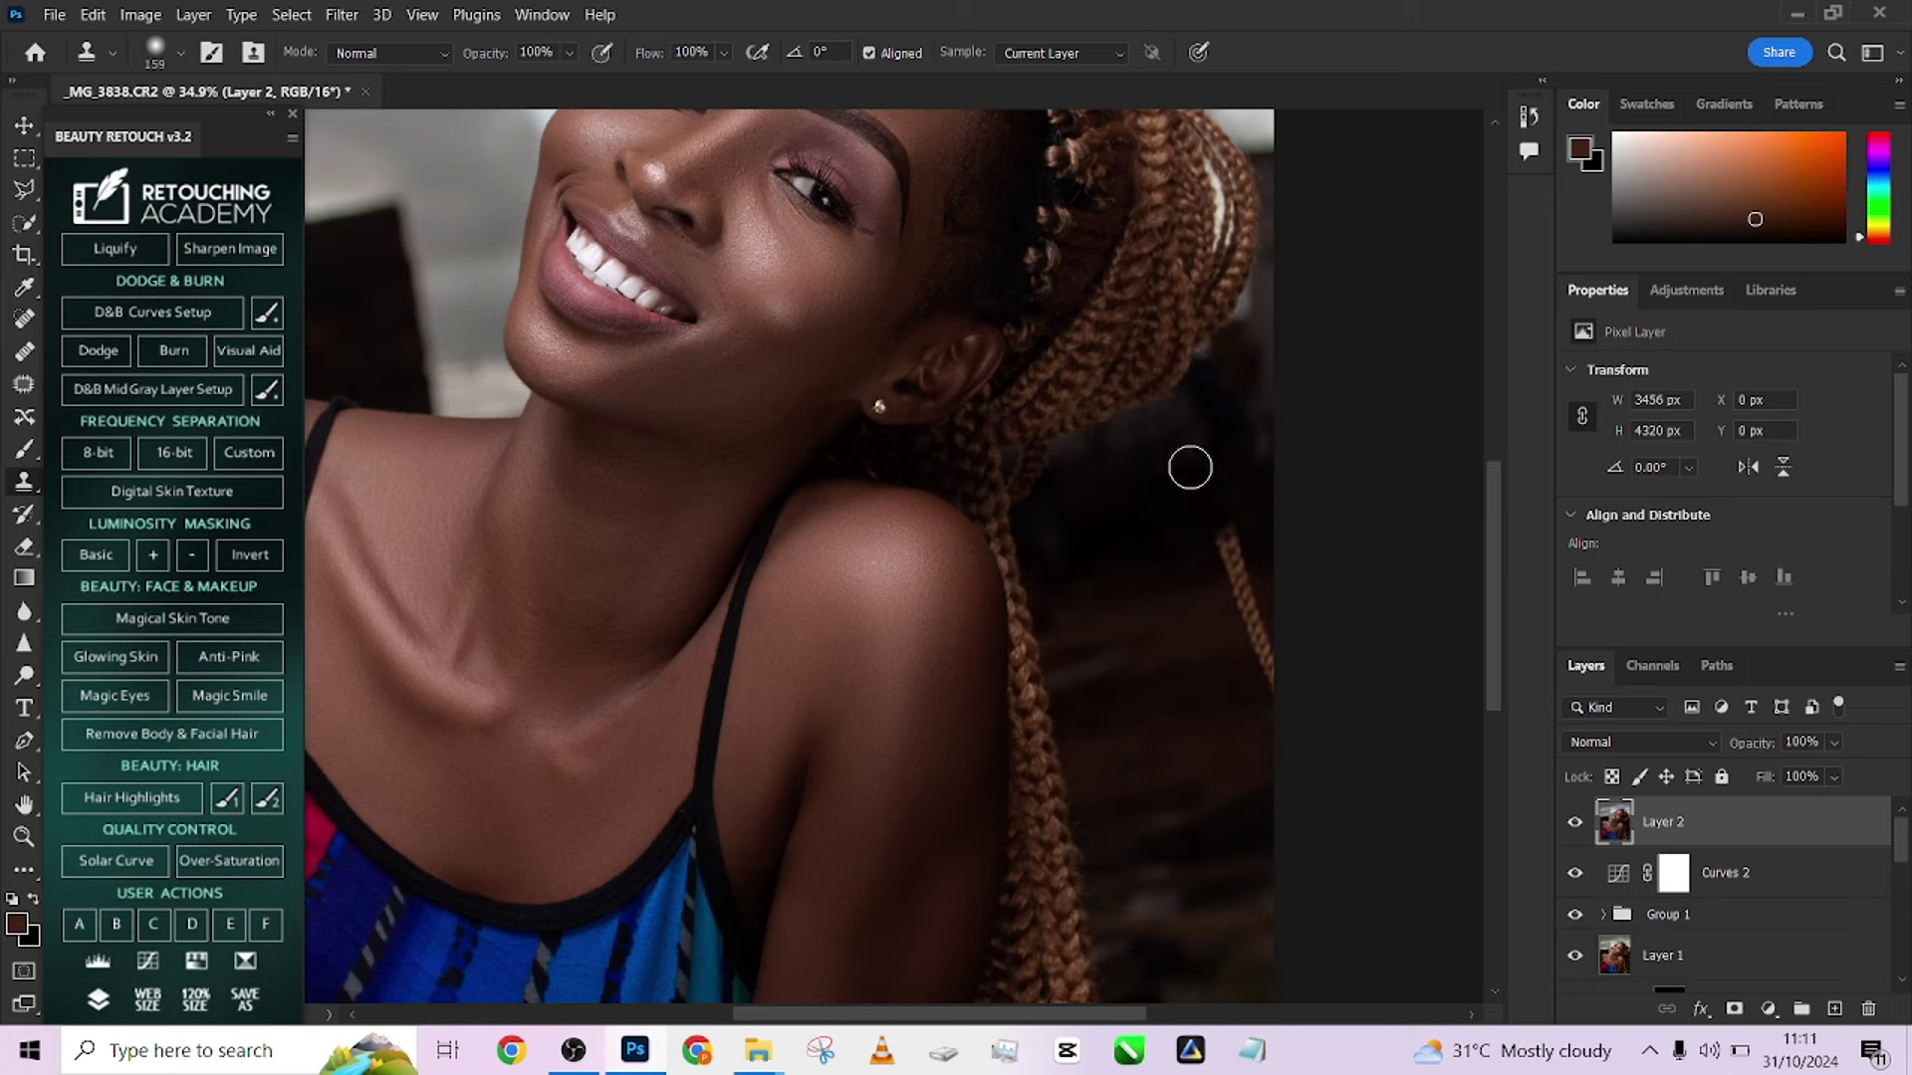
pyautogui.keyDown('alt'); pyautogui.click(1179, 537); pyautogui.keyUp('alt')
pyautogui.click(1222, 547)
pyautogui.moveTo(1223, 552)
pyautogui.mouseDown()
pyautogui.moveTo(1184, 584)
pyautogui.moveTo(1250, 573)
pyautogui.moveTo(1217, 597)
pyautogui.moveTo(1256, 601)
pyautogui.moveTo(1205, 616)
pyautogui.moveTo(1248, 609)
pyautogui.moveTo(1260, 672)
pyautogui.mouseUp()
pyautogui.keyDown('alt'); pyautogui.click(1185, 583); pyautogui.keyUp('alt')
pyautogui.scroll(-2, 1264, 682)
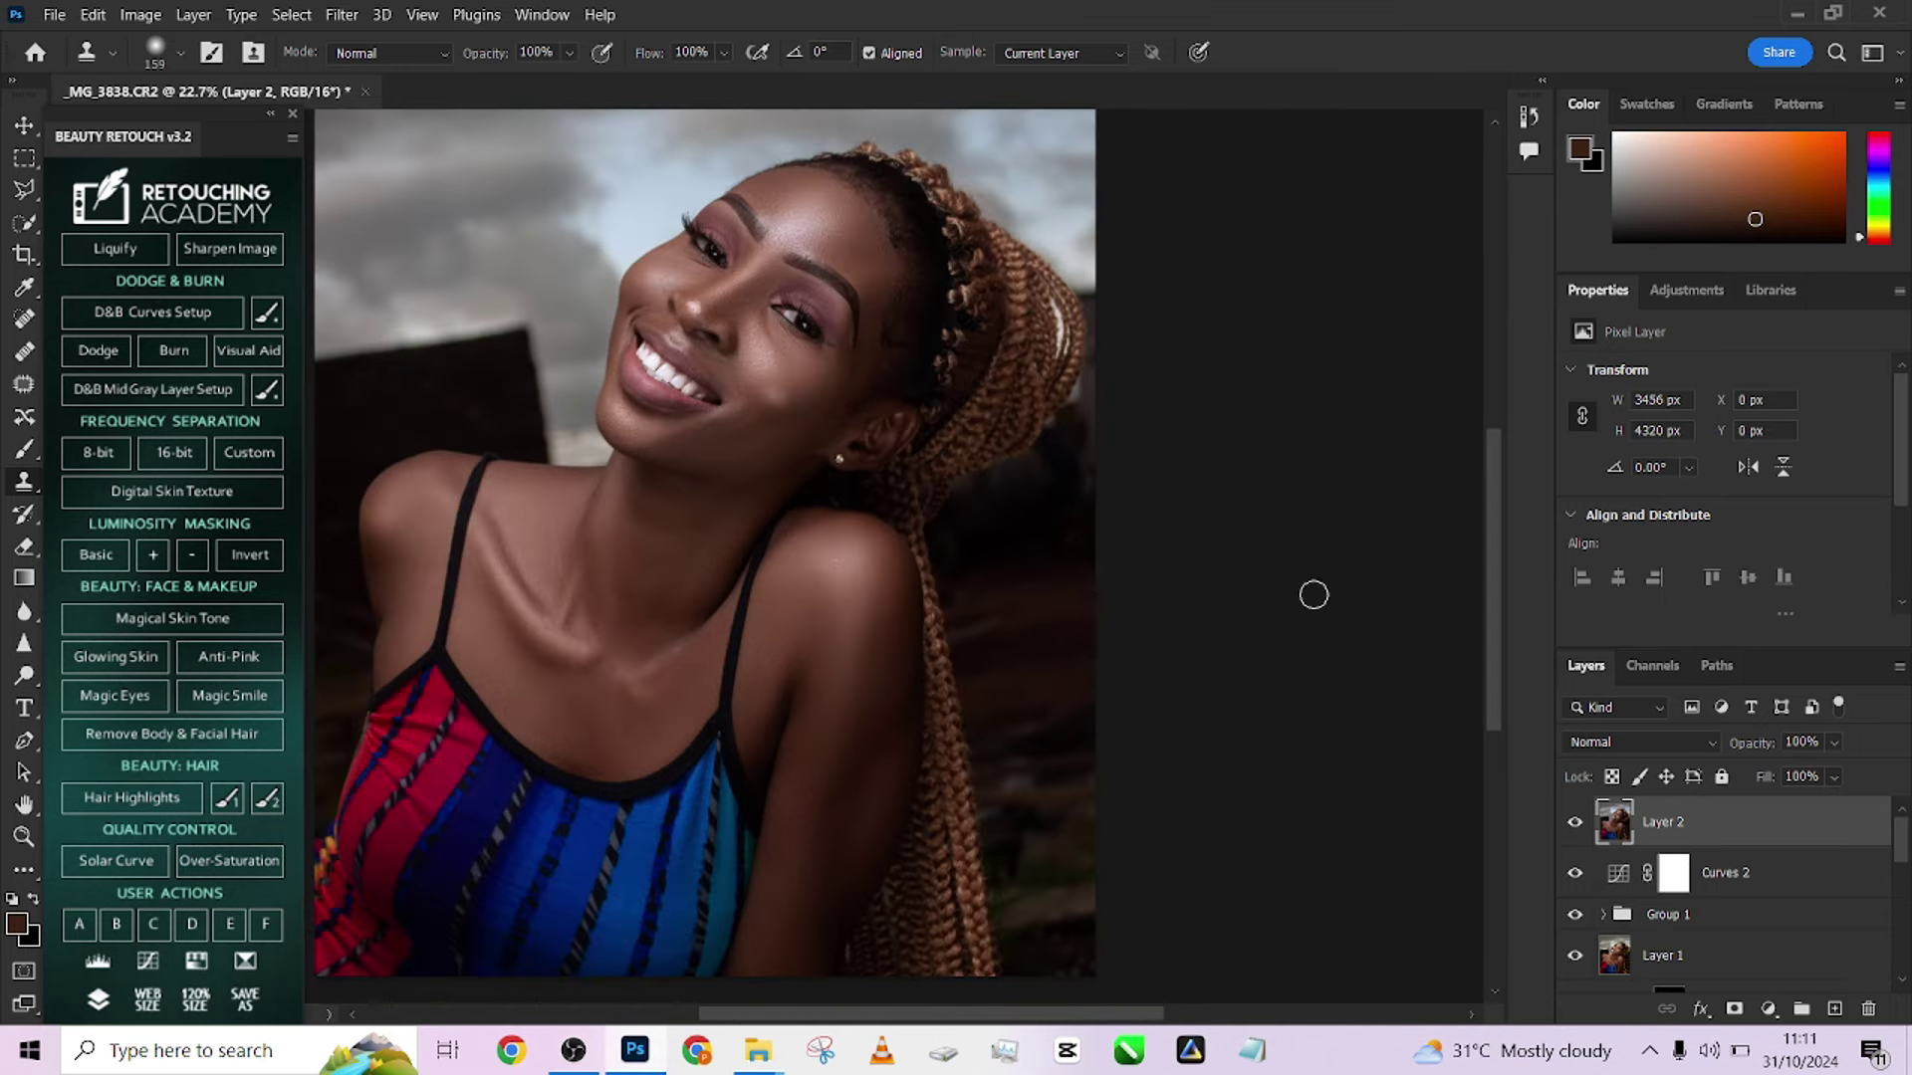
# Clone braid texture over the bright gaps in the gathered hair behind the head with a smaller Clone Stamp brush
pyautogui.scroll(4, 1044, 317)
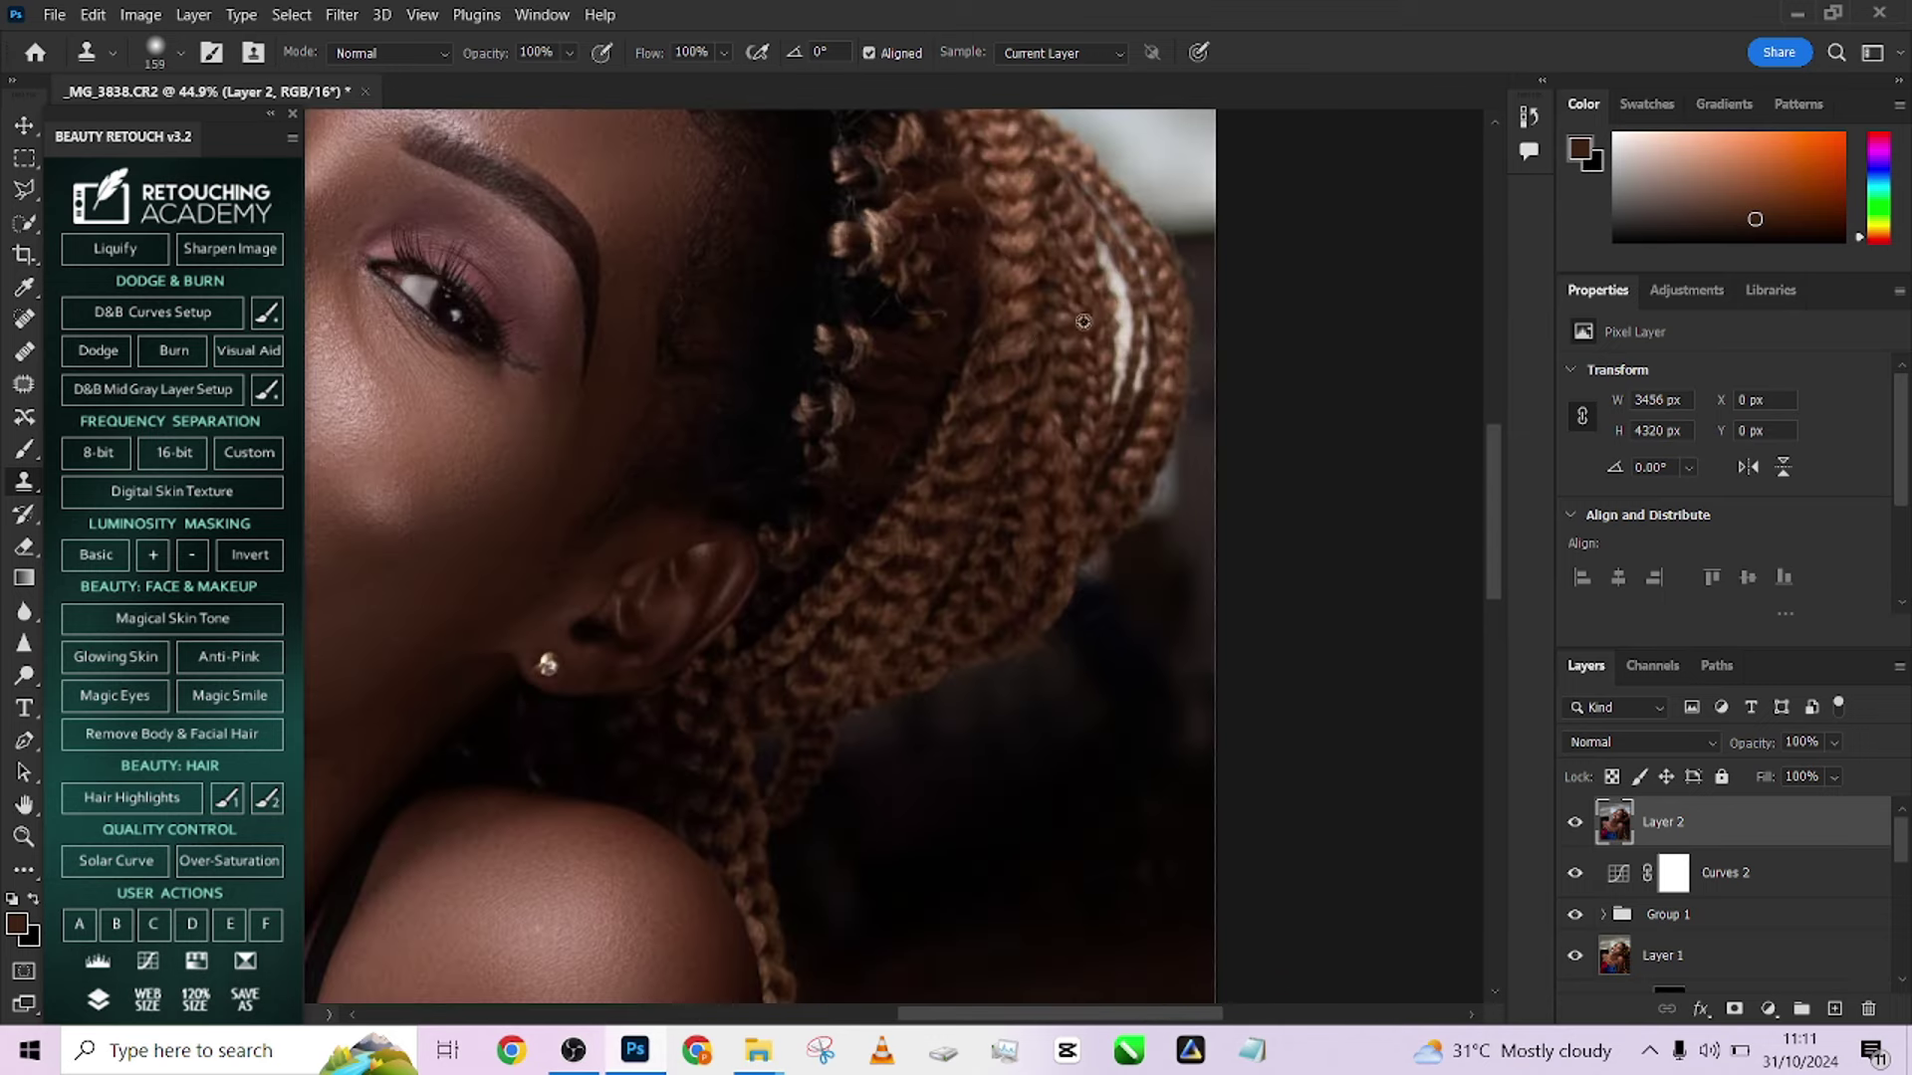
pyautogui.moveTo(1060, 451); pyautogui.dragTo(1052, 451)
pyautogui.keyDown('alt'); pyautogui.click(1116, 442); pyautogui.keyUp('alt')
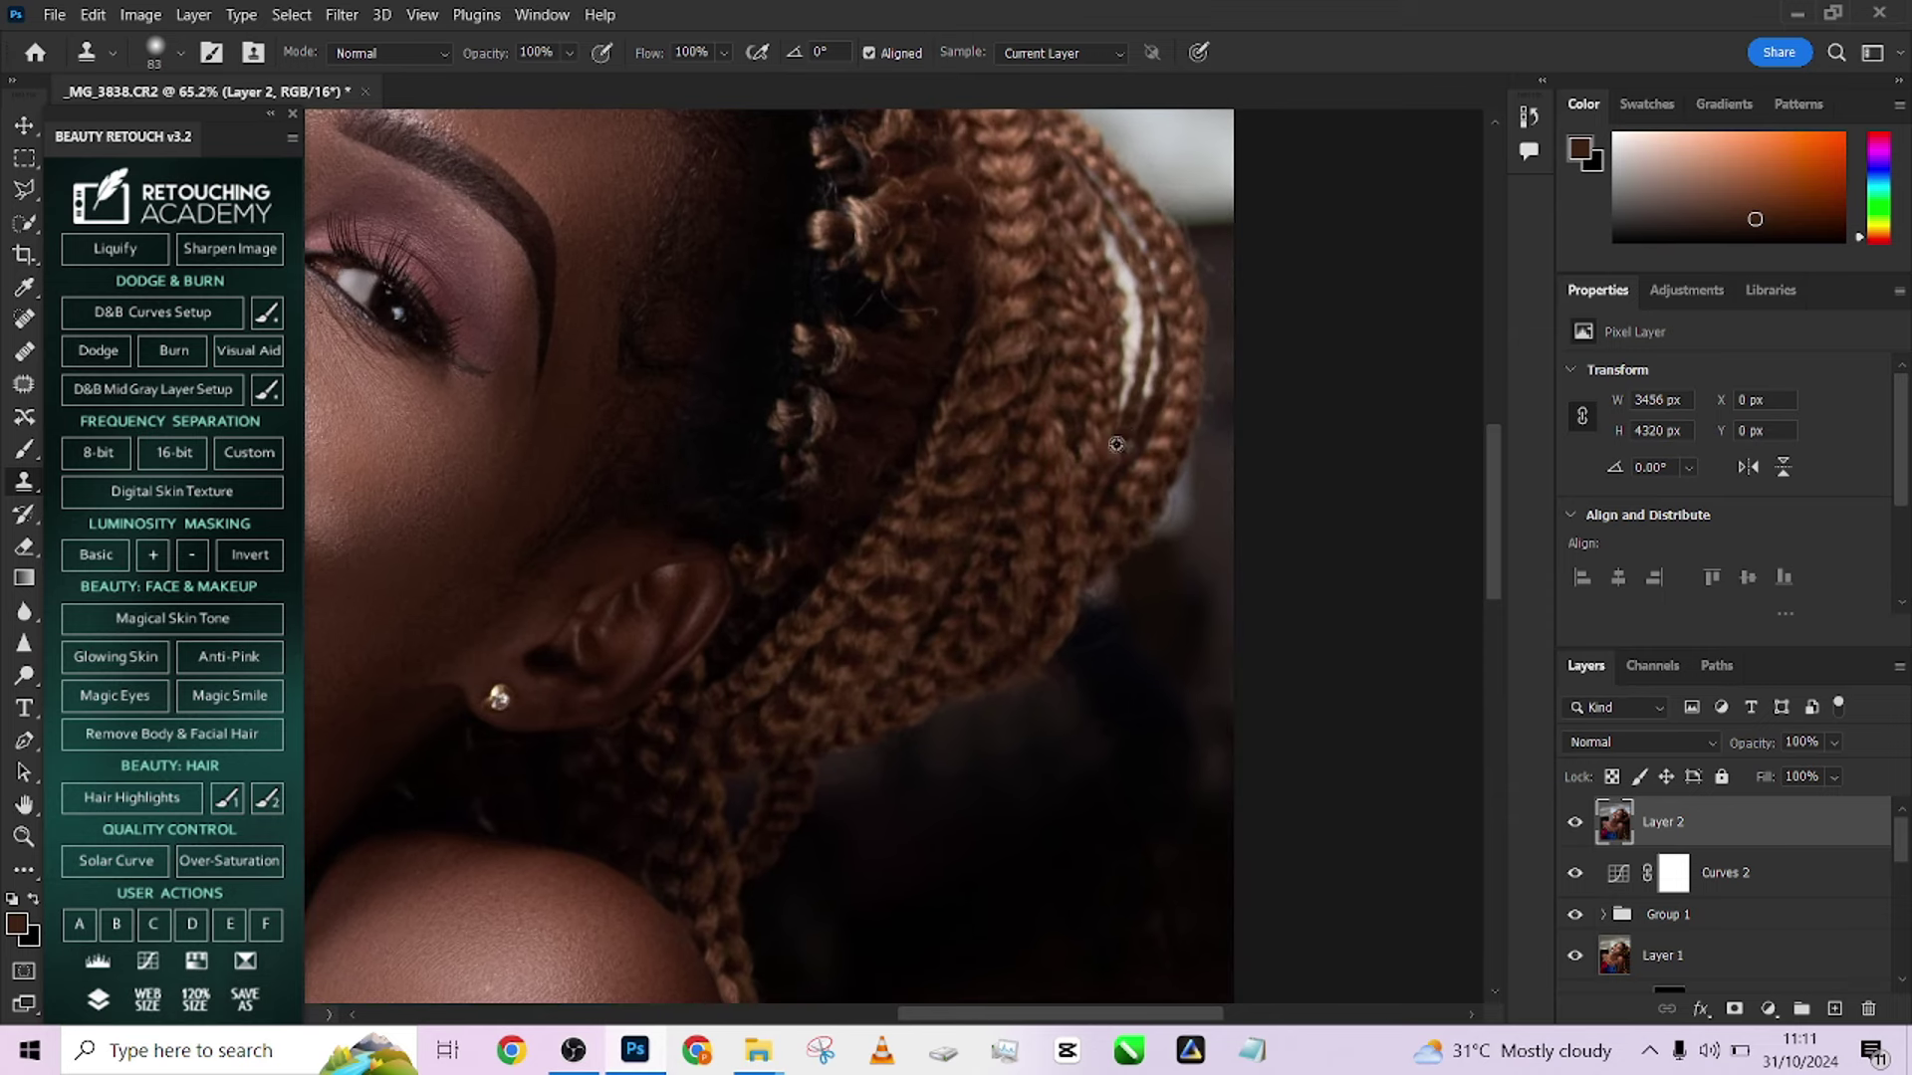
pyautogui.click(1124, 392)
pyautogui.moveTo(1124, 391); pyautogui.dragTo(1122, 278)
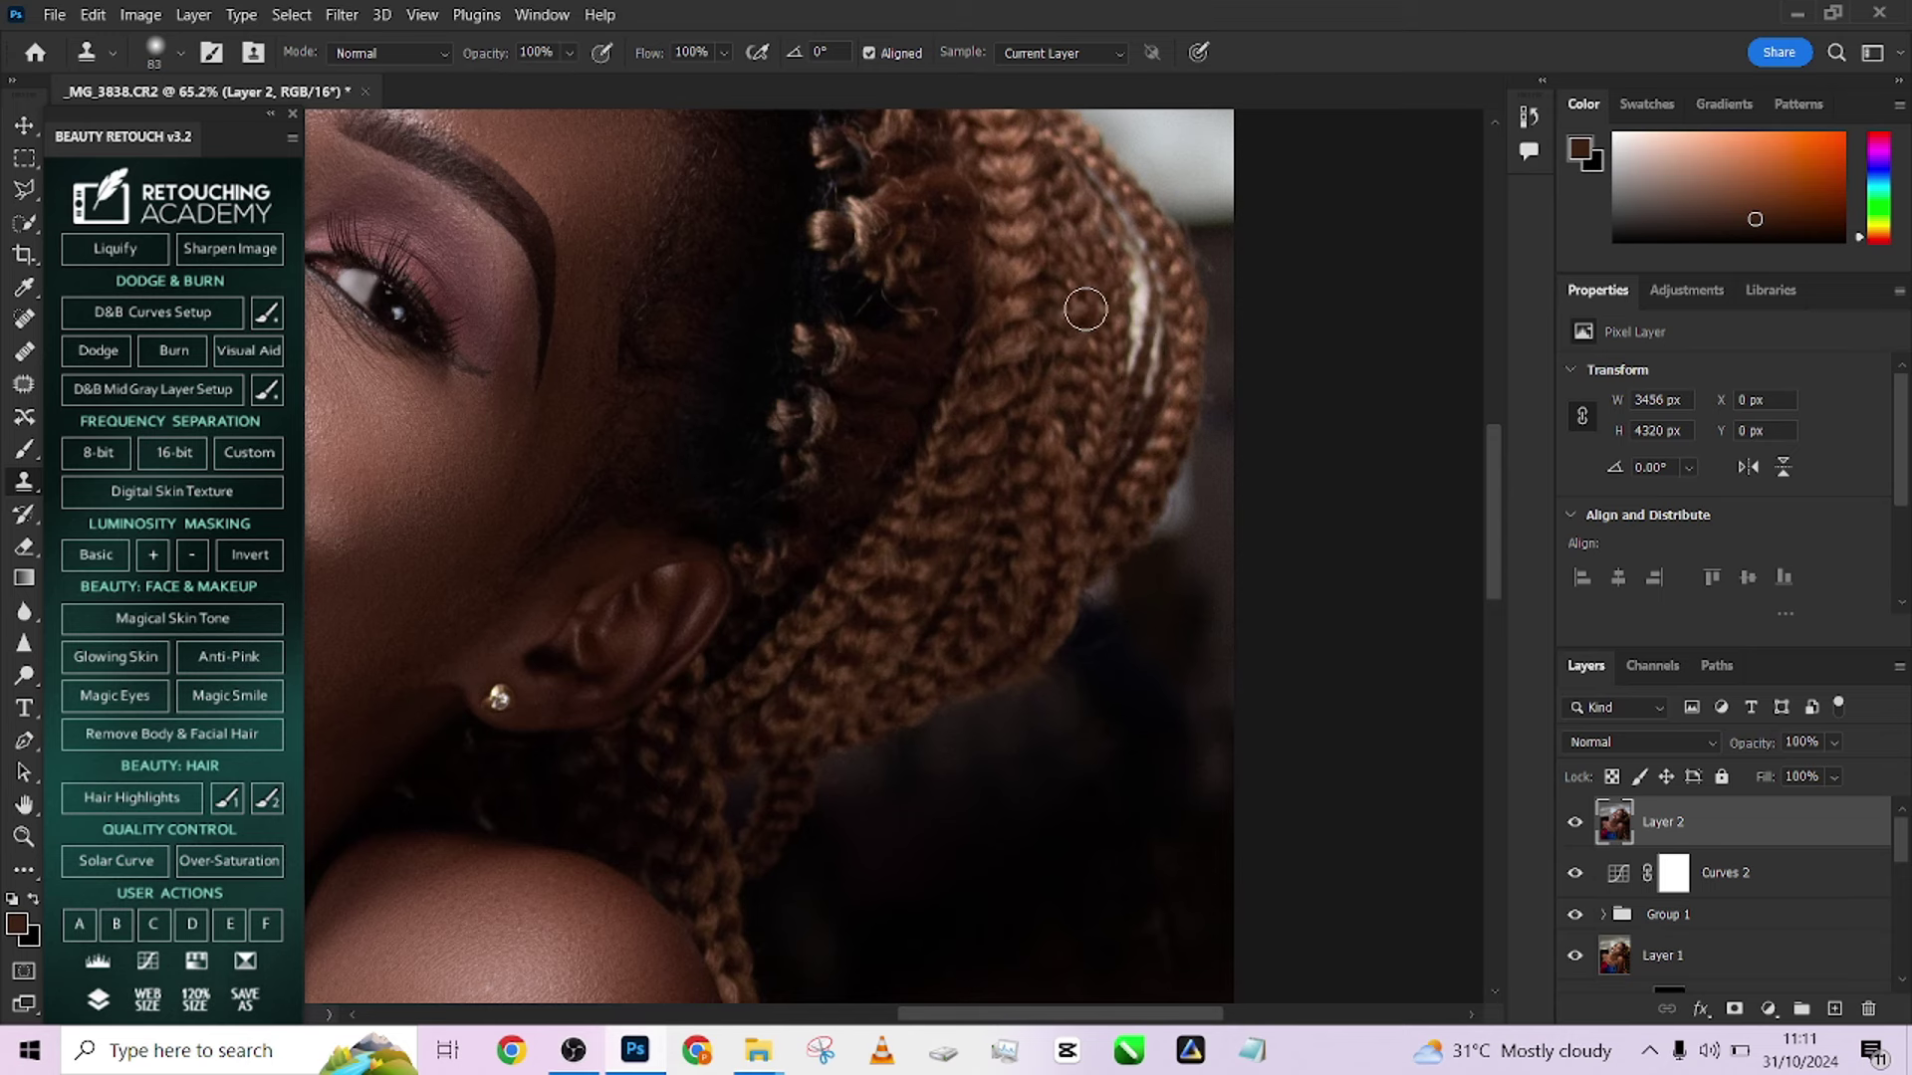
pyautogui.keyDown('alt'); pyautogui.click(1086, 210); pyautogui.keyUp('alt')
pyautogui.moveTo(1123, 246)
pyautogui.mouseDown()
pyautogui.moveTo(1143, 304)
pyautogui.moveTo(1131, 424)
pyautogui.mouseUp()
pyautogui.scroll(-8, 1136, 463)
pyautogui.scroll(-3, 1171, 560)
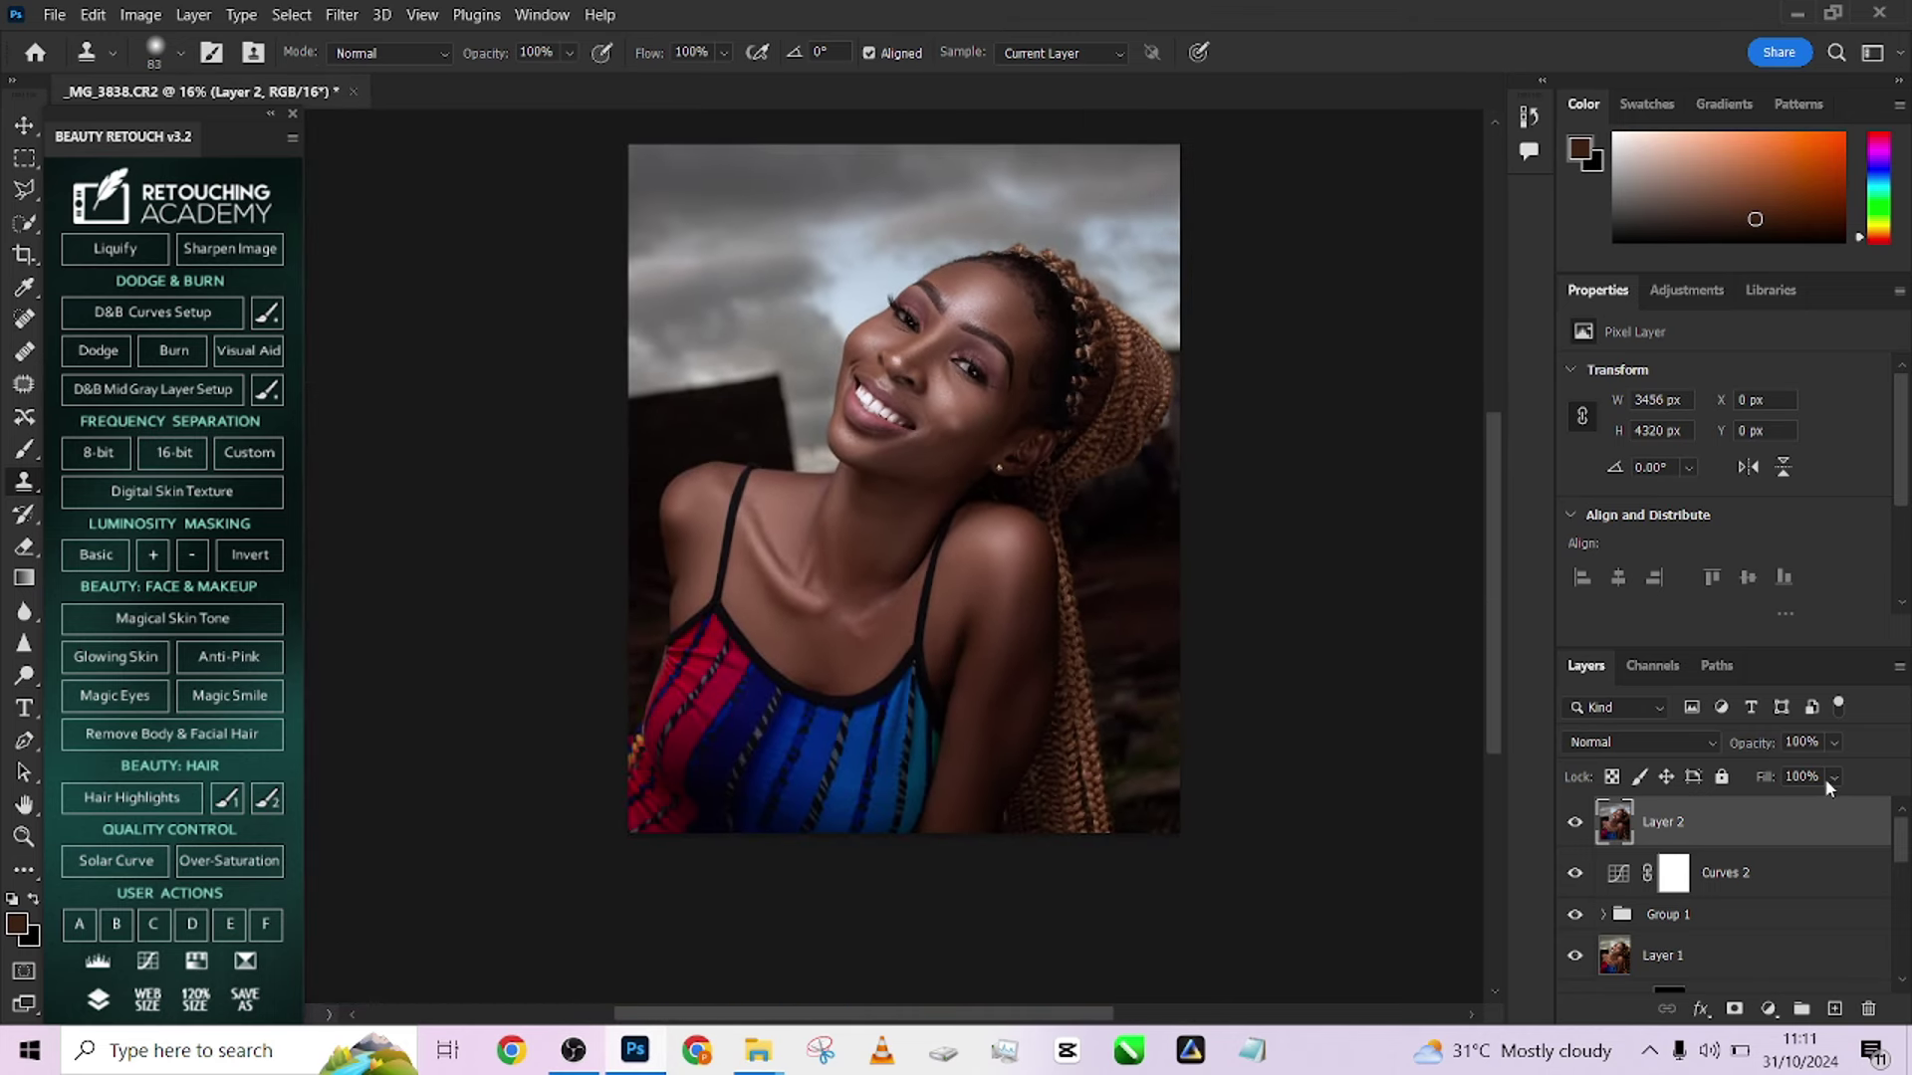
# Select the background by inverting a Select Subject selection, and subtract the long braids beside the arm from it
pyautogui.click(19, 227)
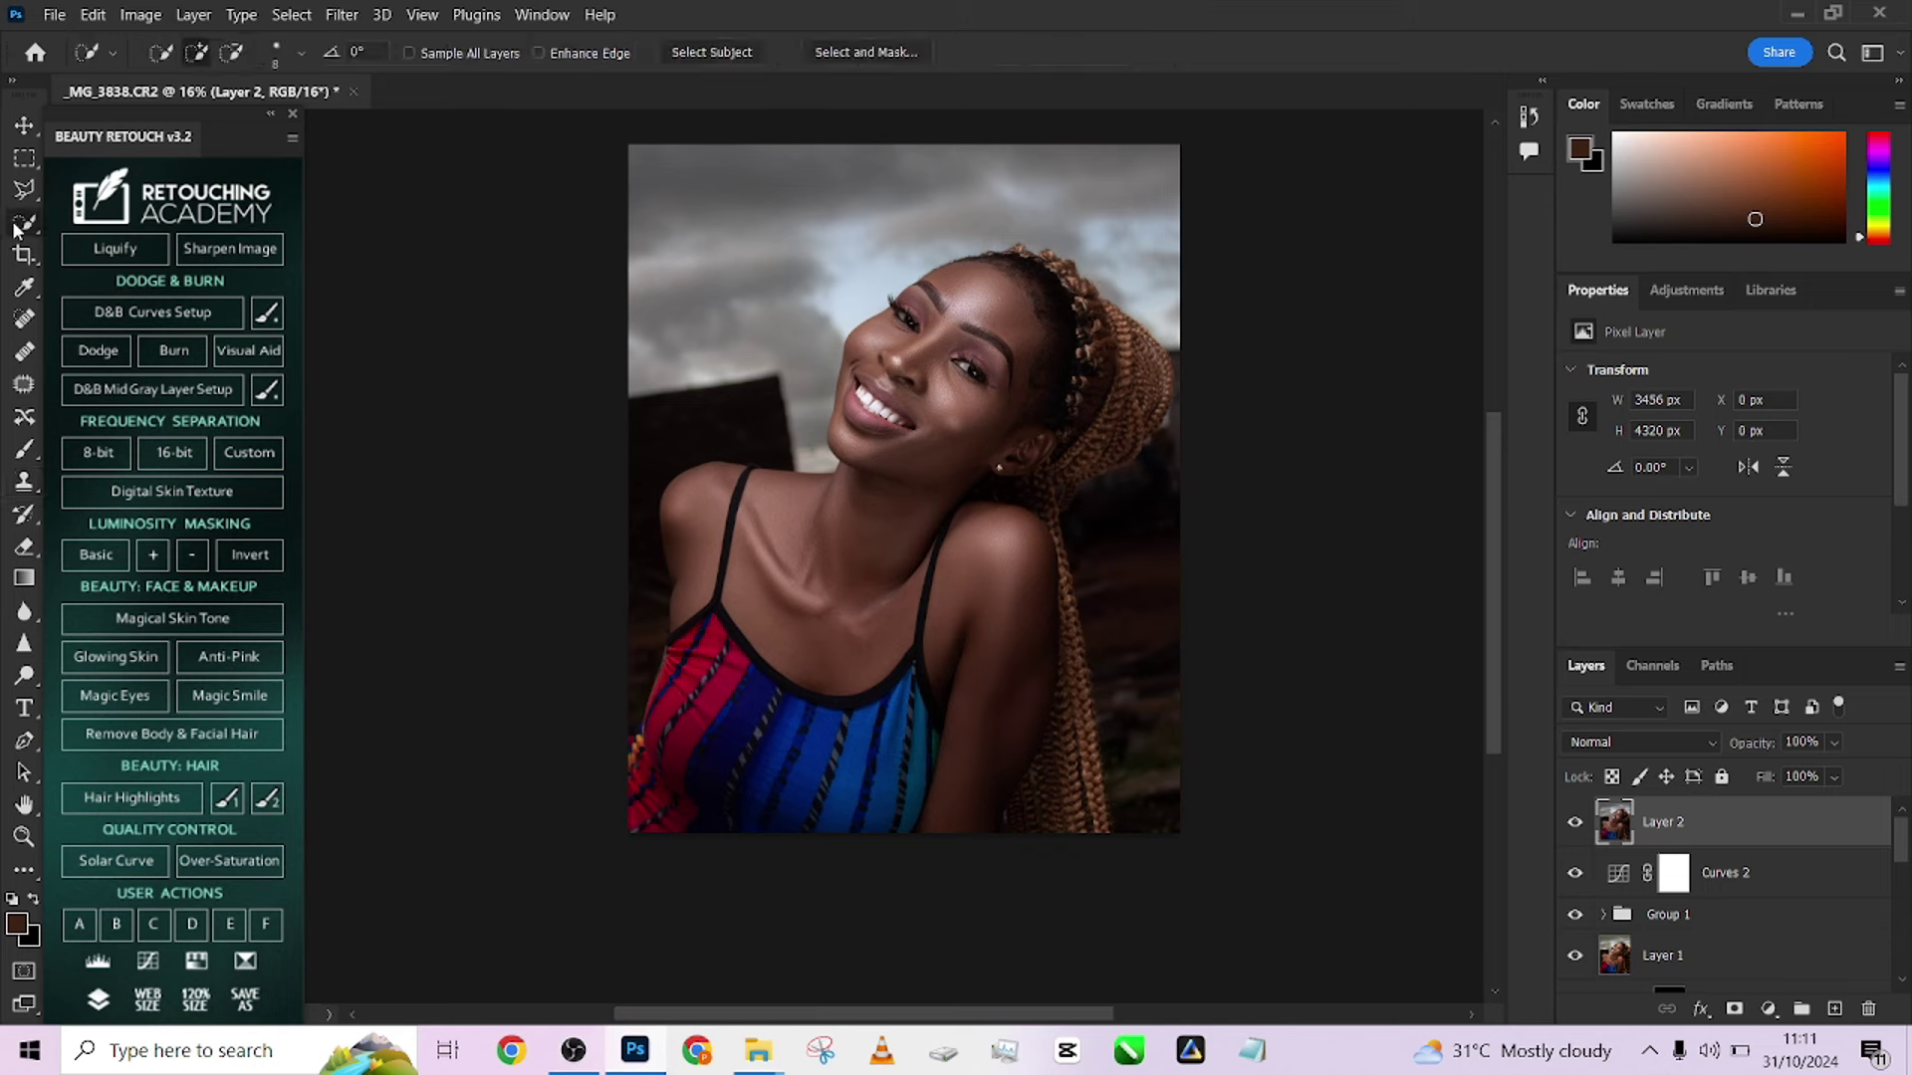
pyautogui.click(676, 52)
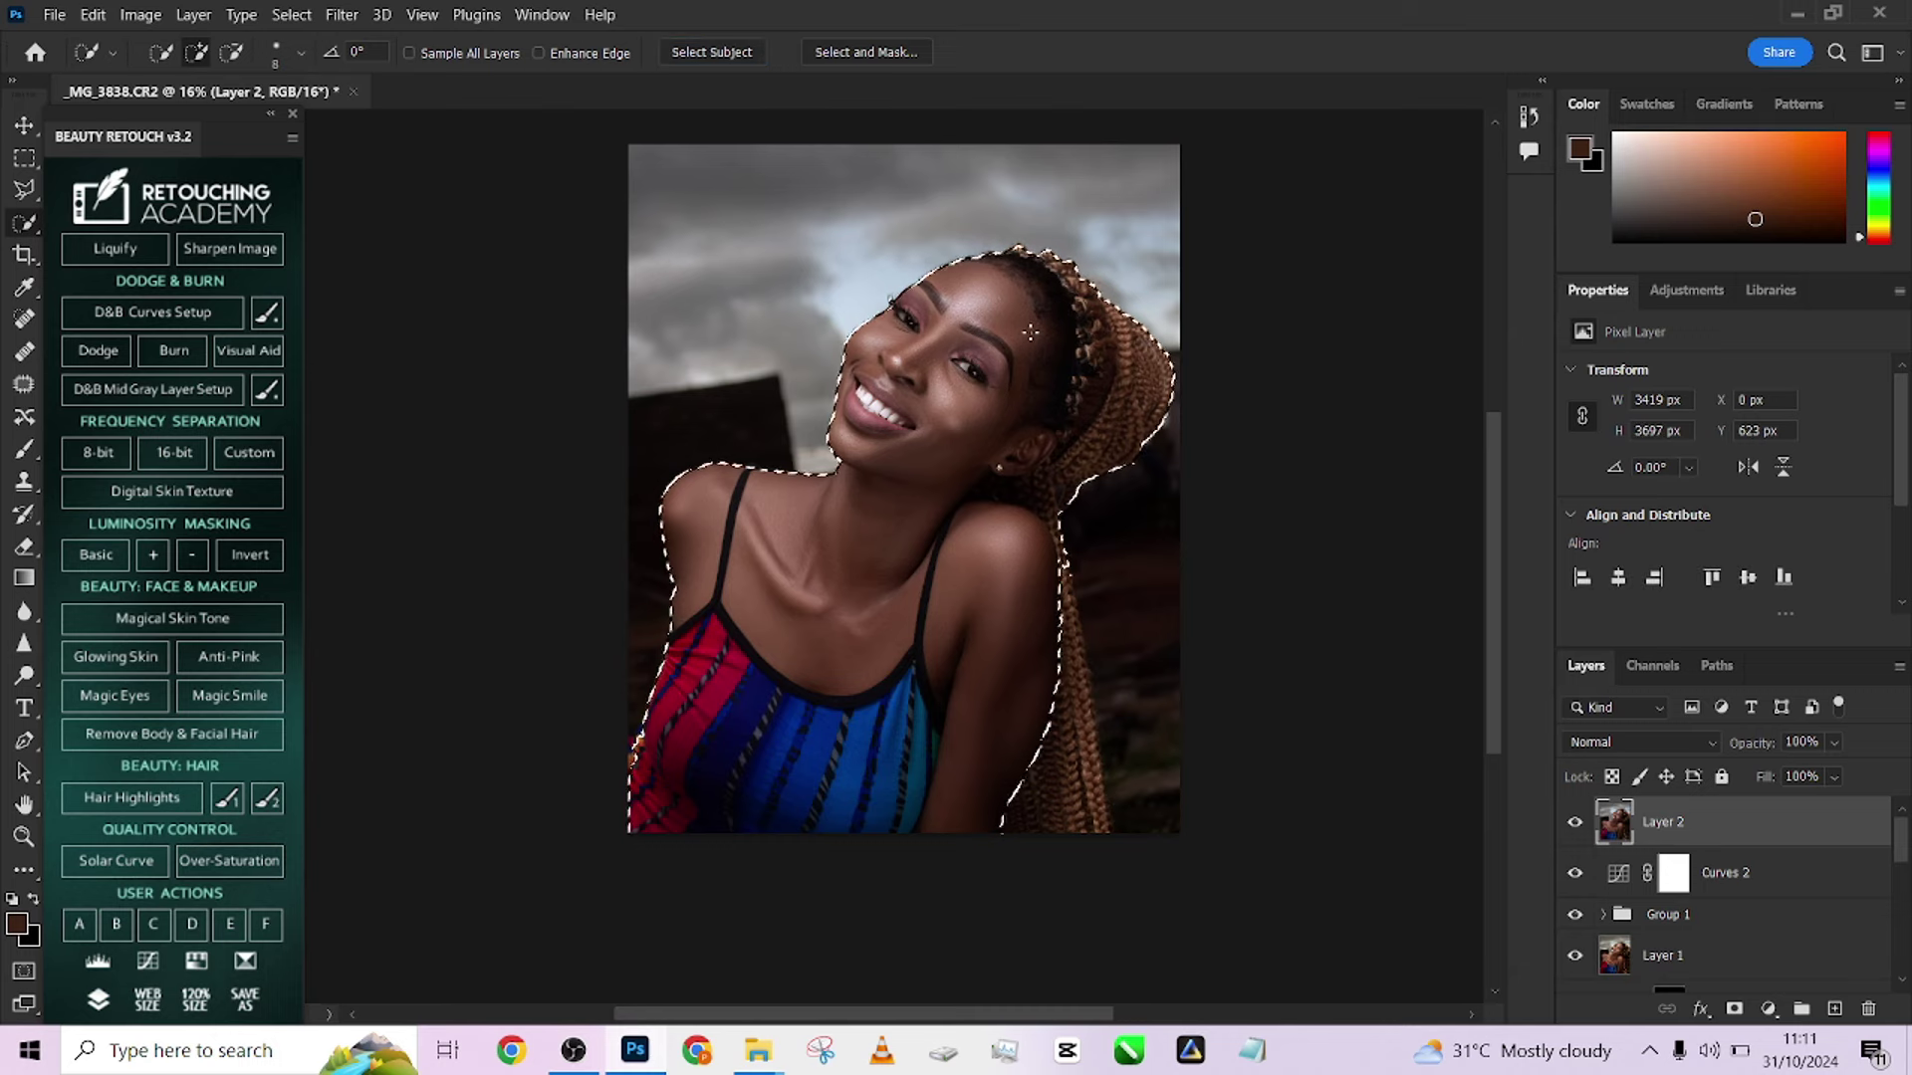
pyautogui.rightClick(1057, 336)
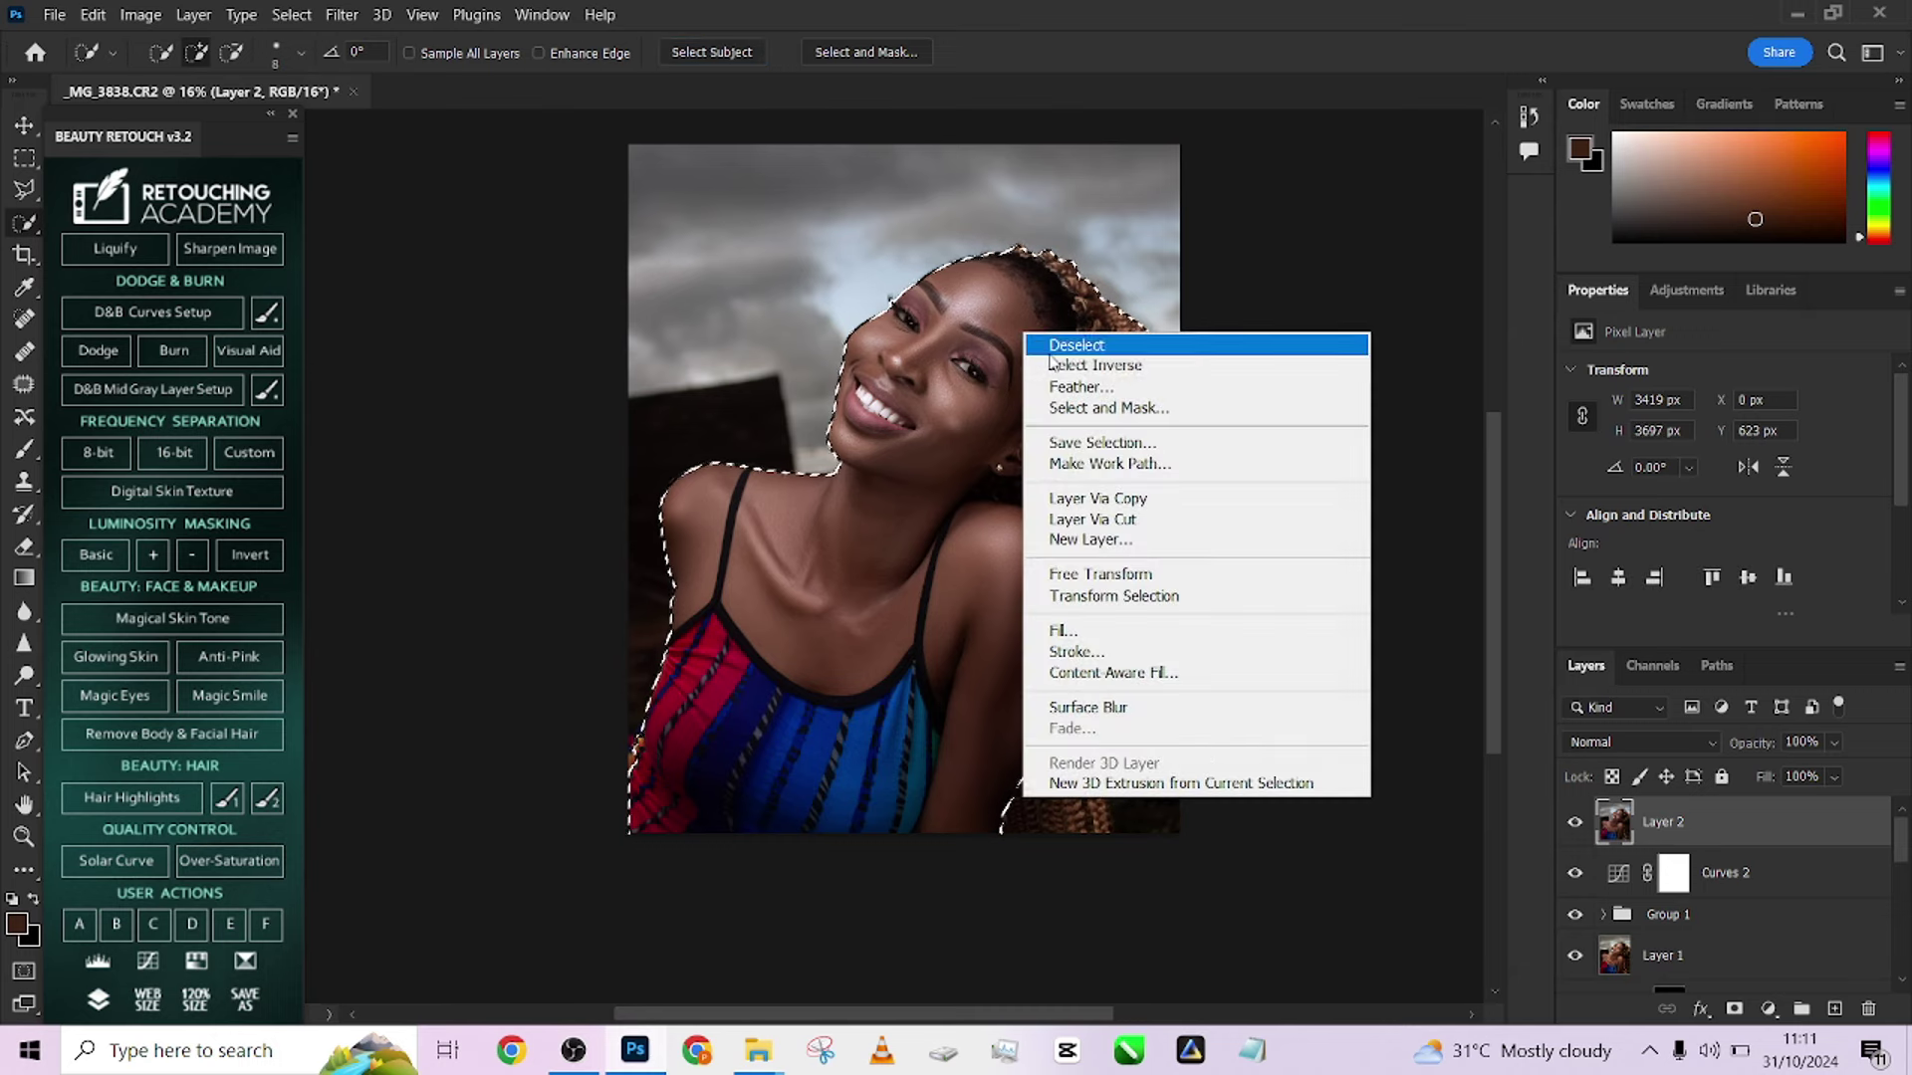
pyautogui.click(1061, 360)
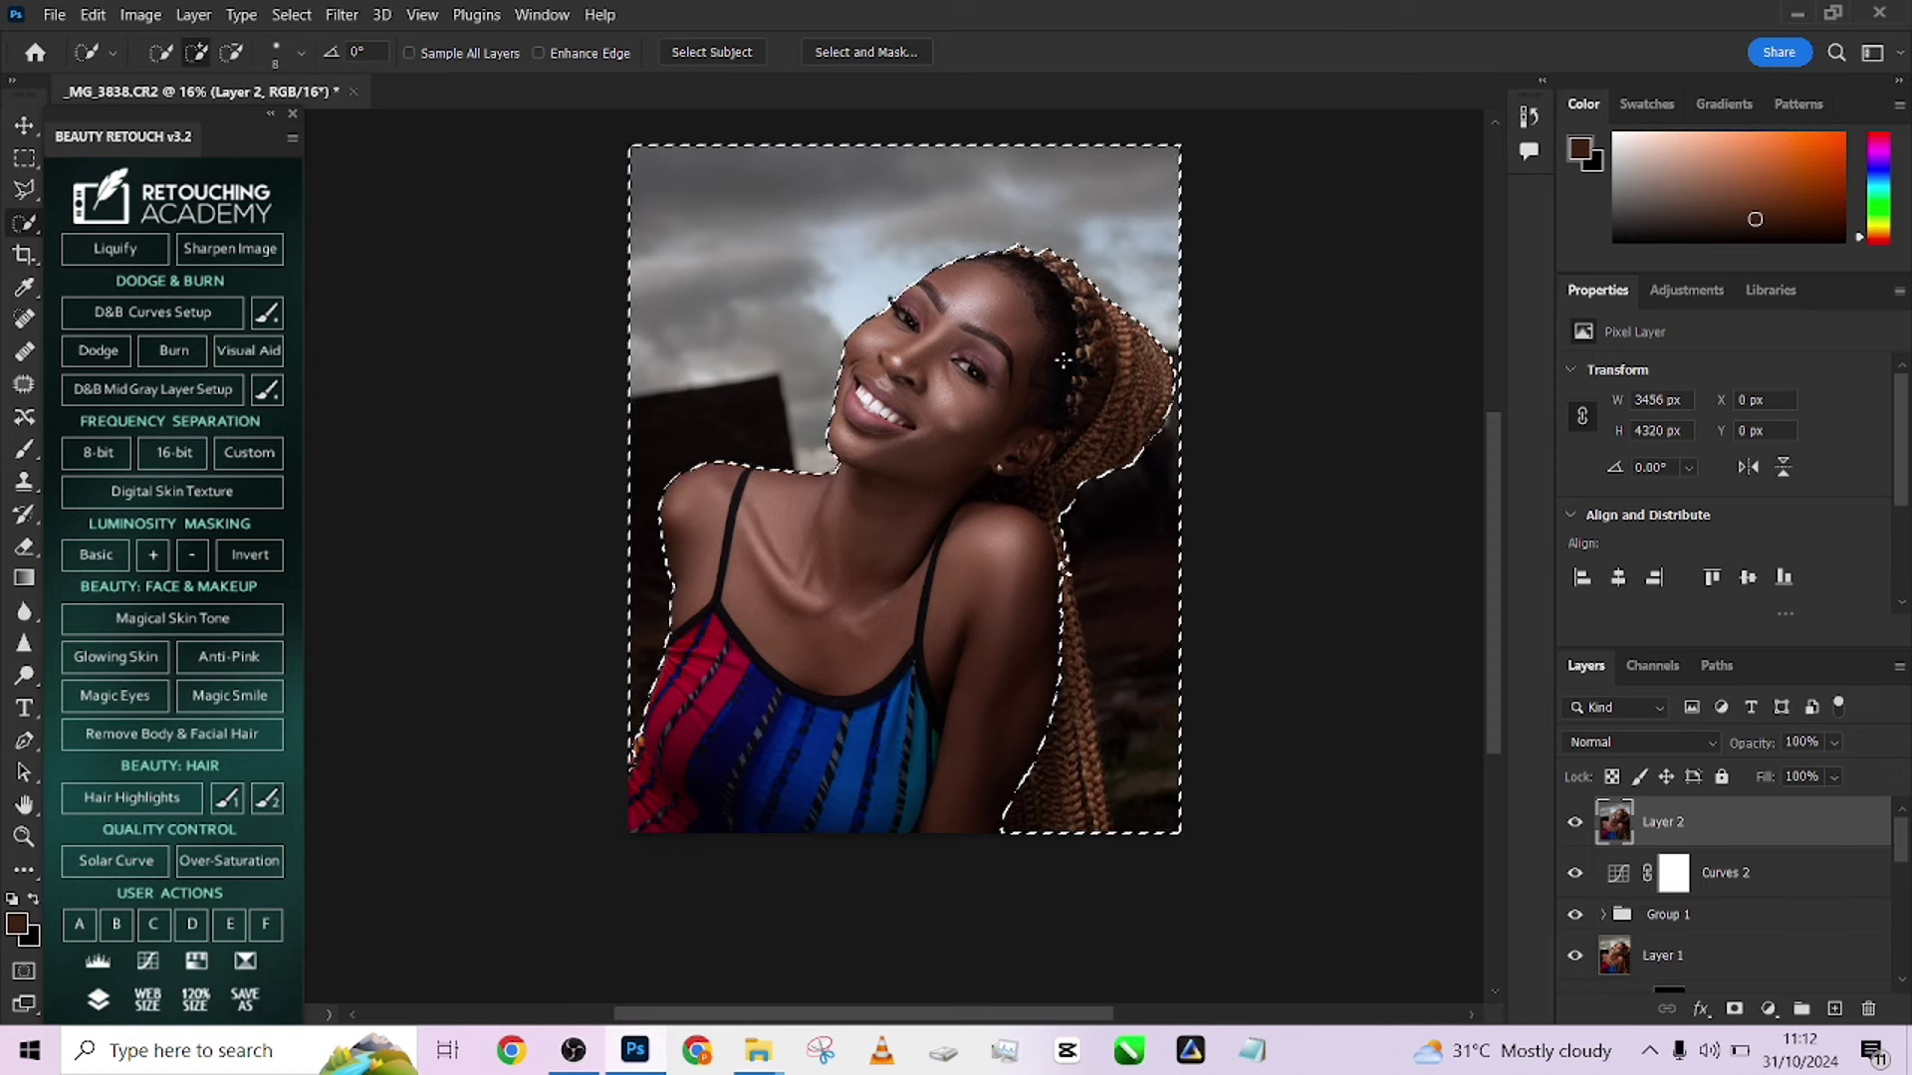
pyautogui.moveTo(1042, 607)
pyautogui.mouseDown()
pyautogui.moveTo(1025, 672)
pyautogui.moveTo(1067, 691)
pyautogui.moveTo(1081, 807)
pyautogui.moveTo(1068, 827)
pyautogui.moveTo(1052, 691)
pyautogui.moveTo(1013, 825)
pyautogui.mouseUp()
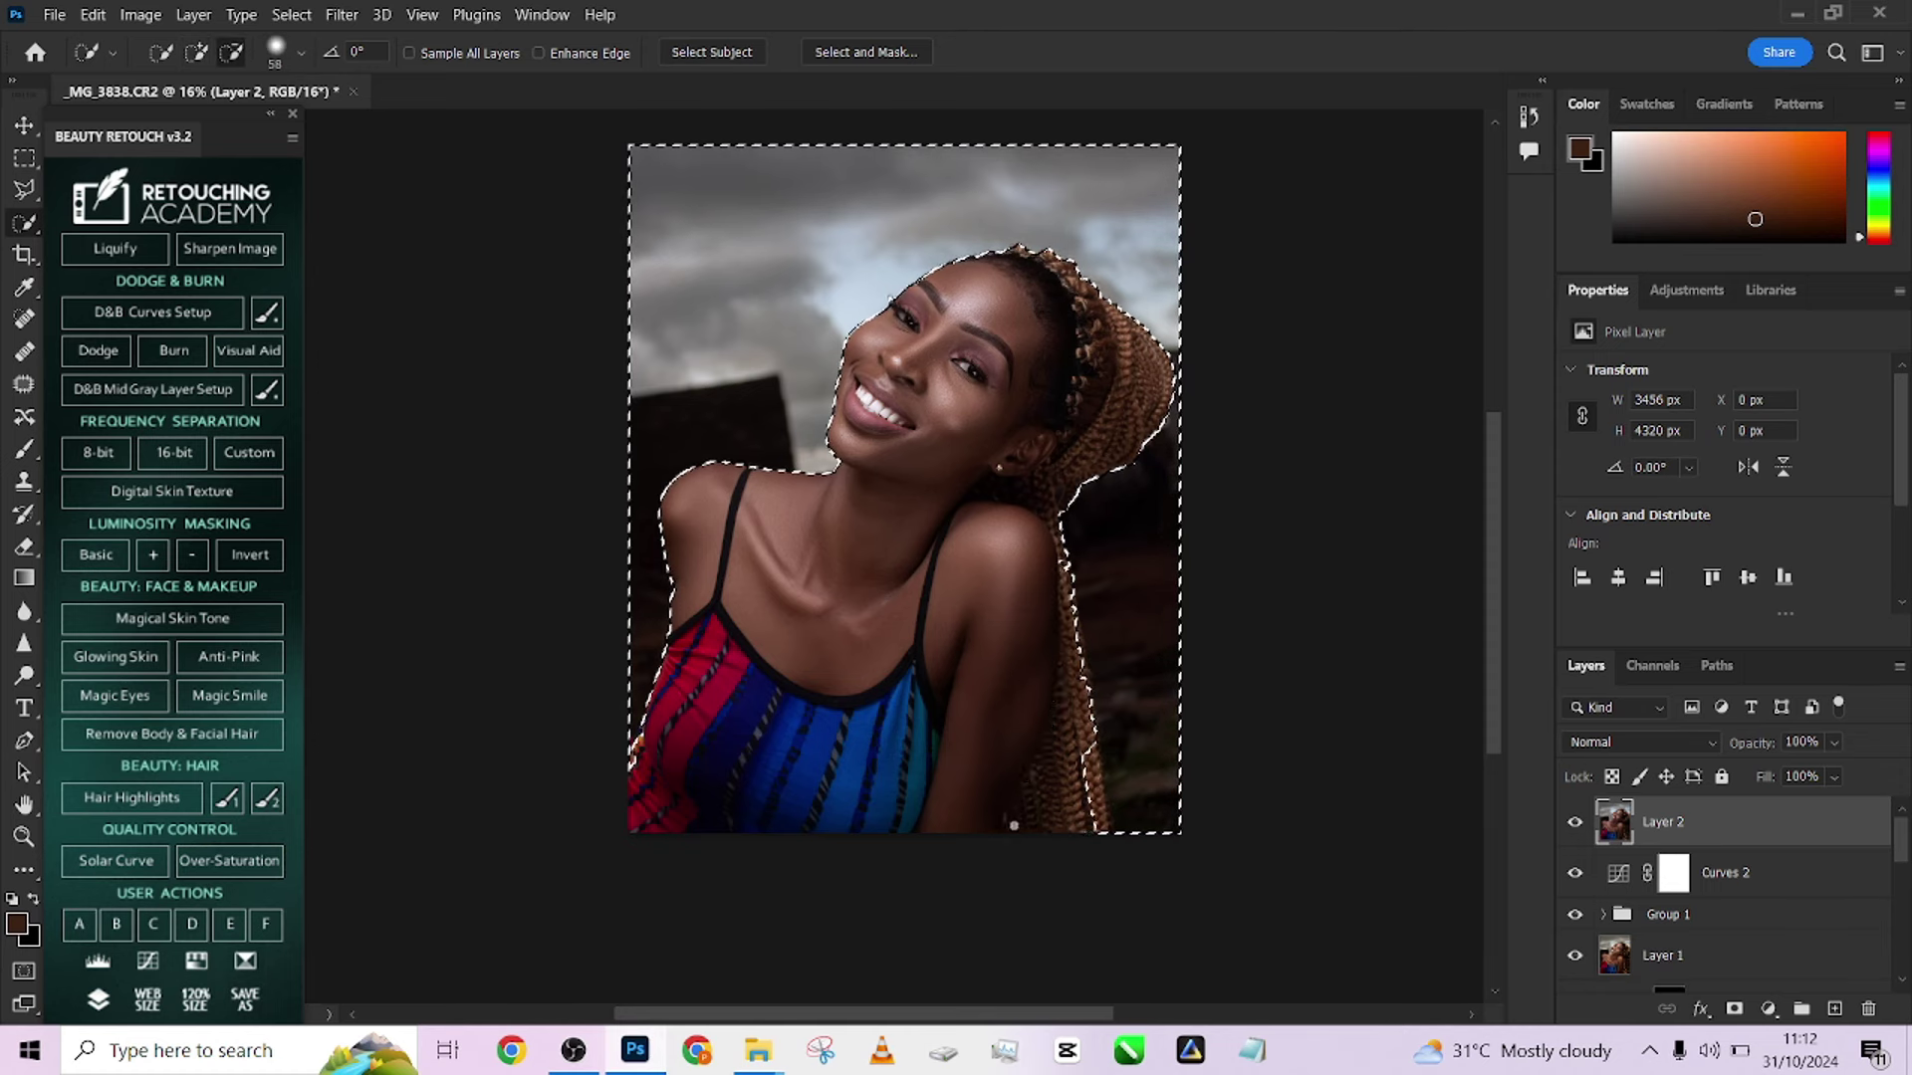
# Refine the background selection along the long braids beside the arm and add a Color Lookup adjustment masked to it
pyautogui.moveTo(1056, 554)
pyautogui.mouseDown()
pyautogui.moveTo(1064, 760)
pyautogui.moveTo(1080, 745)
pyautogui.moveTo(1102, 830)
pyautogui.mouseUp()
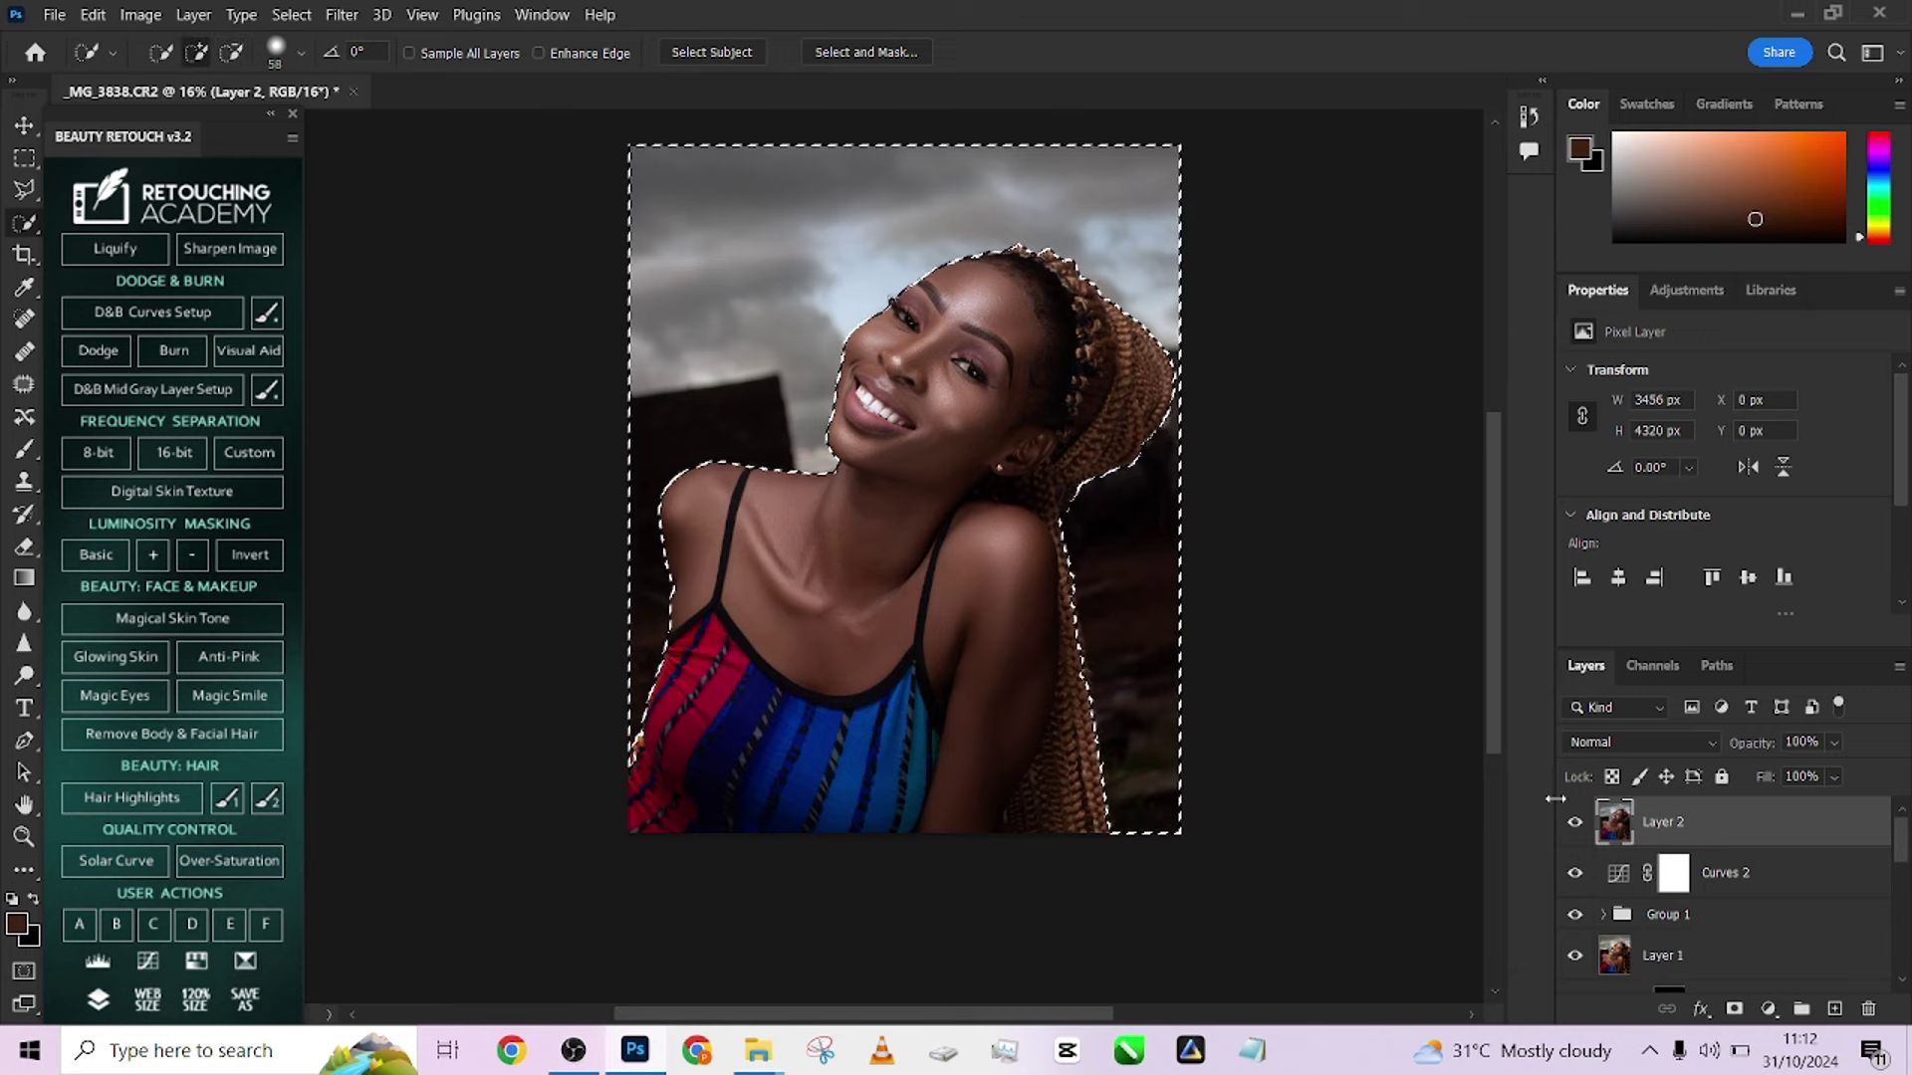
pyautogui.click(1768, 1008)
pyautogui.click(1802, 872)
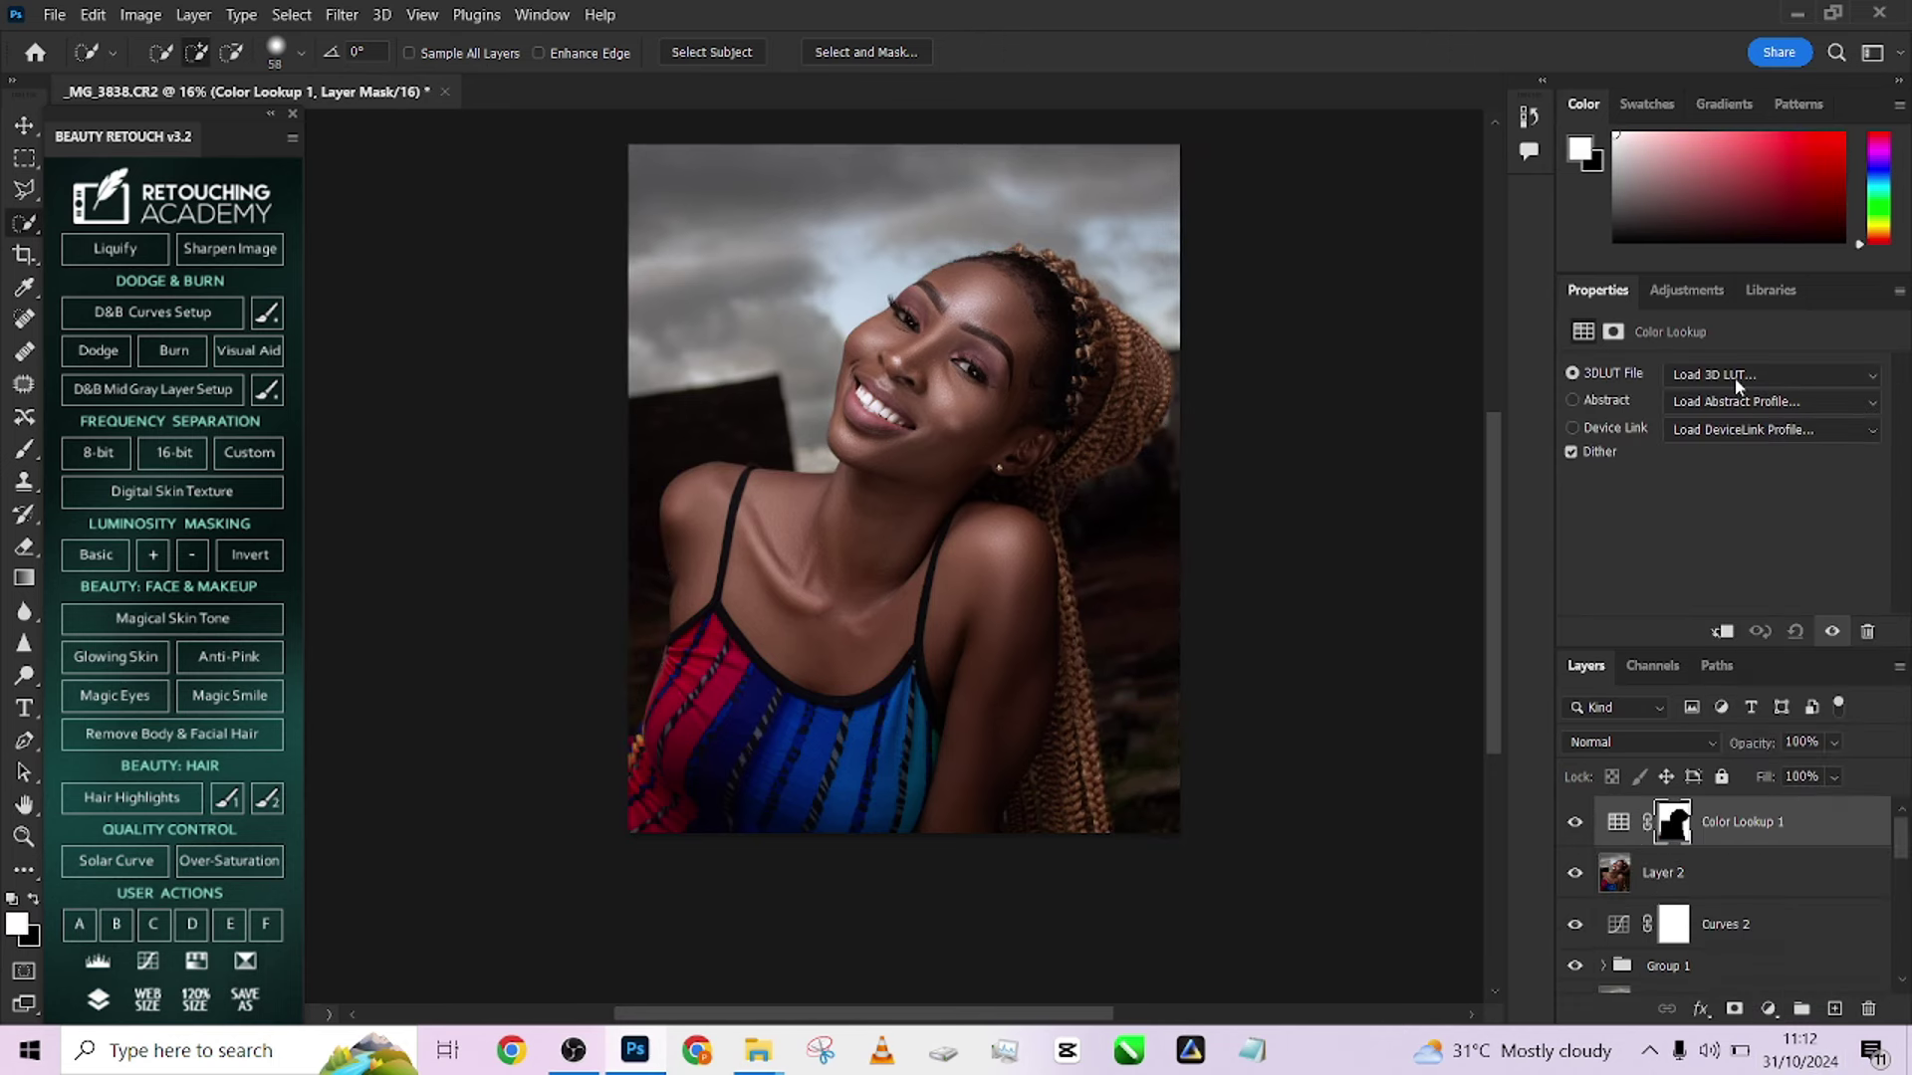
# Compare the 3D LUT presets on the background and apply FoggyNight.3DL to the Color Lookup adjustment
pyautogui.click(1735, 380)
pyautogui.click(1586, 92)
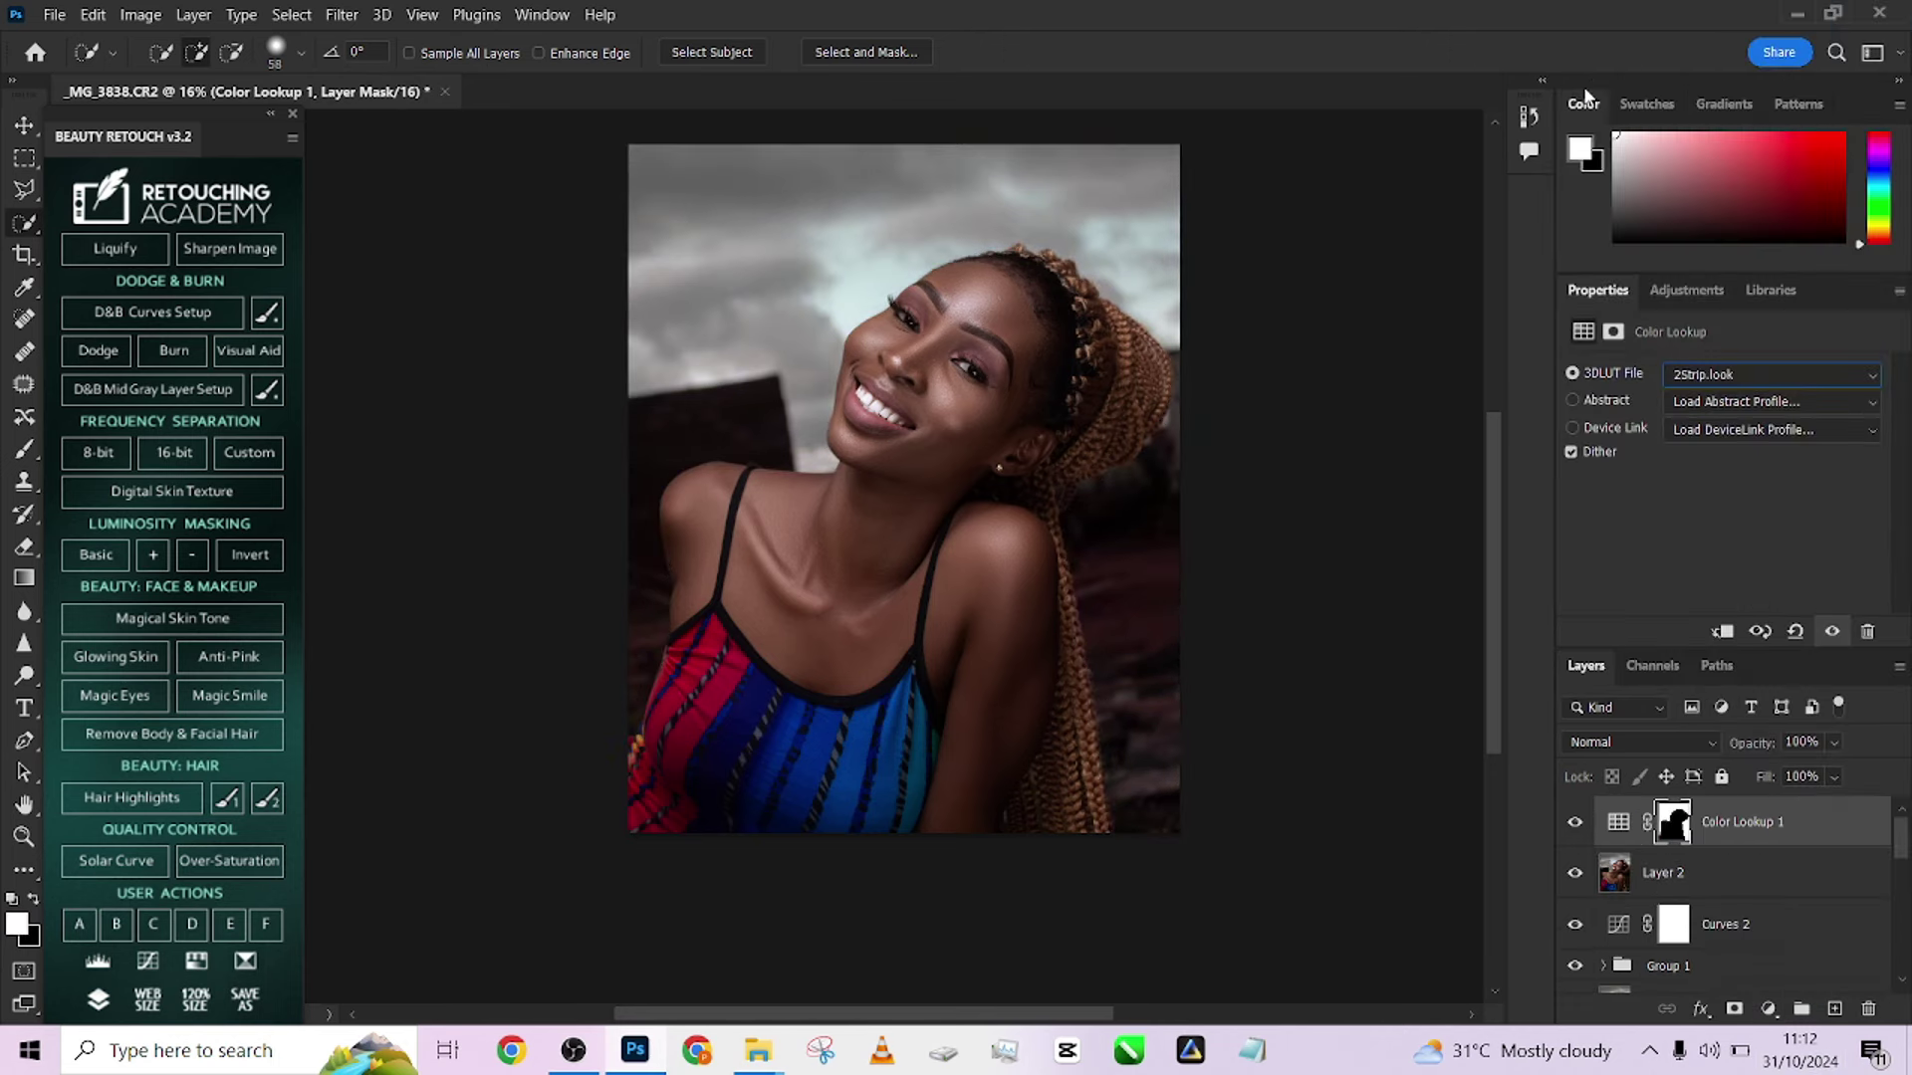
pyautogui.press('Down')
pyautogui.press('Down')
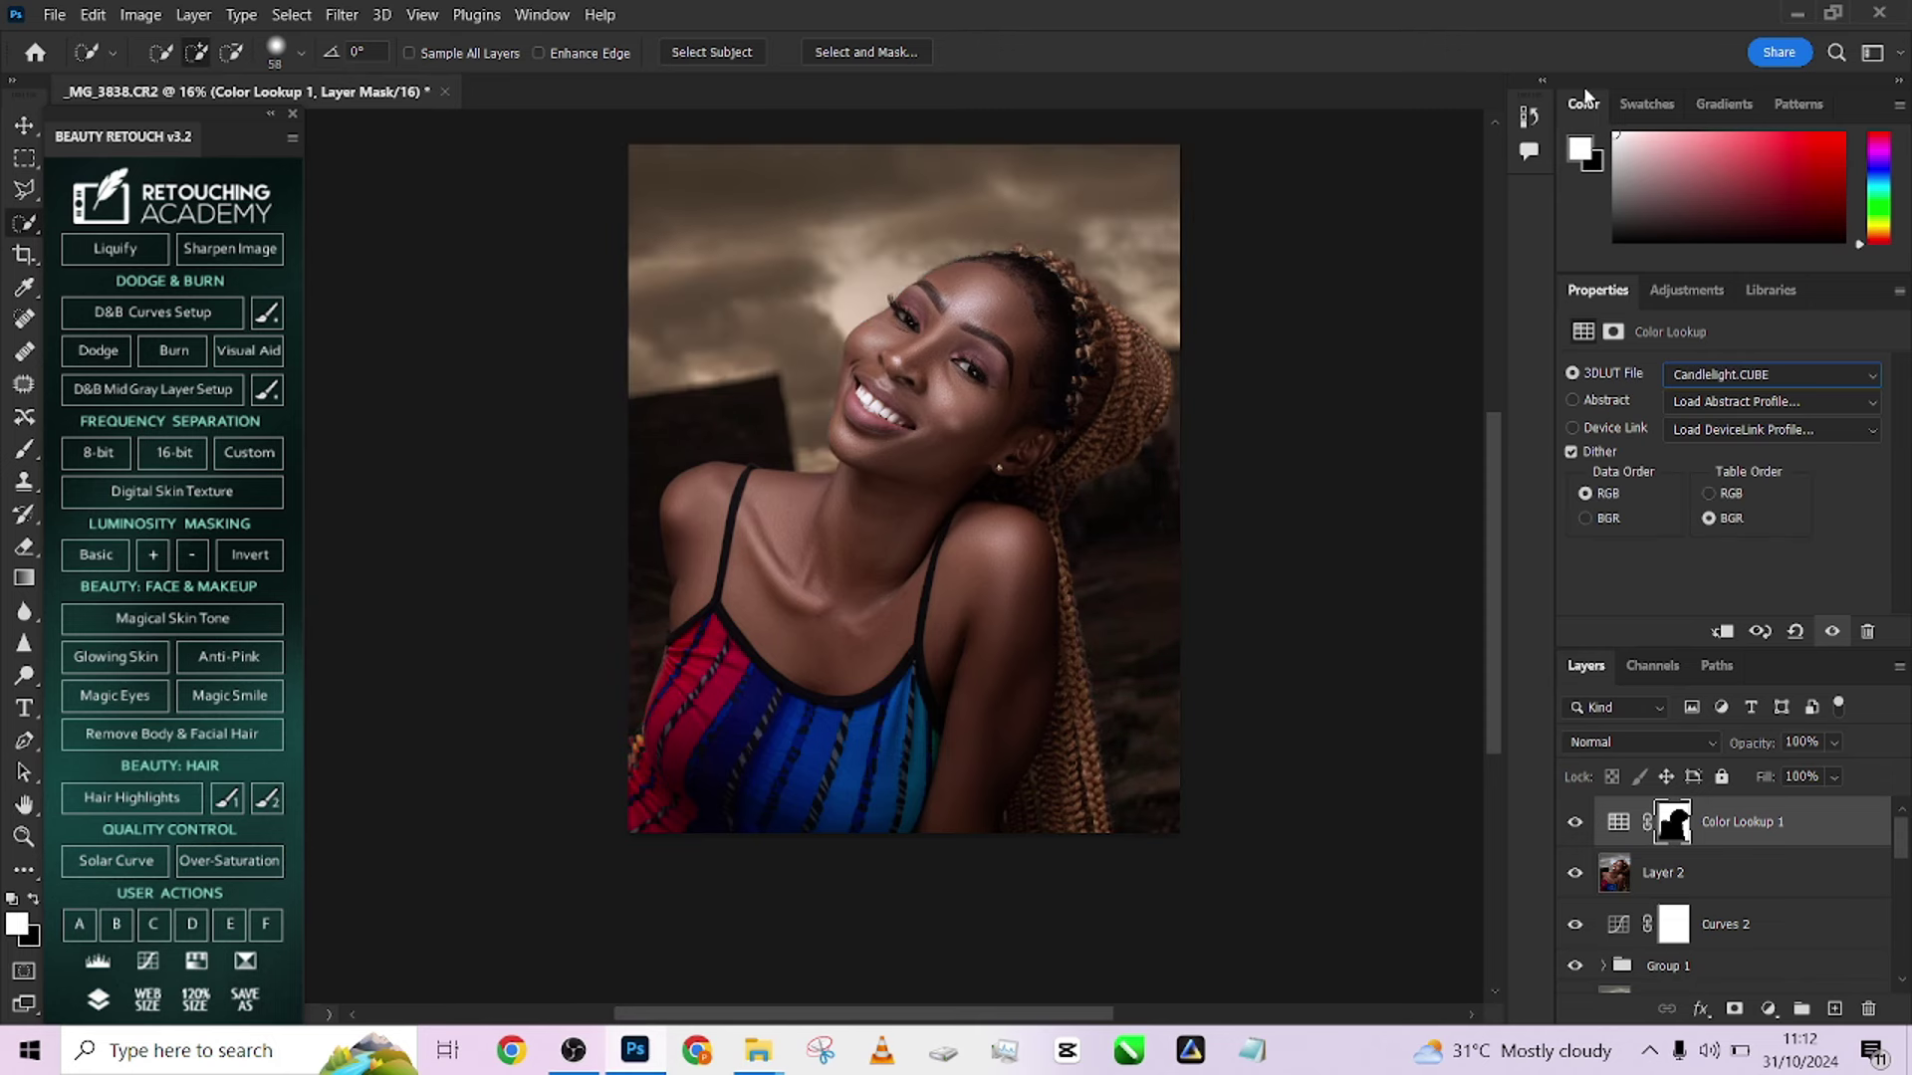
pyautogui.press('Down')
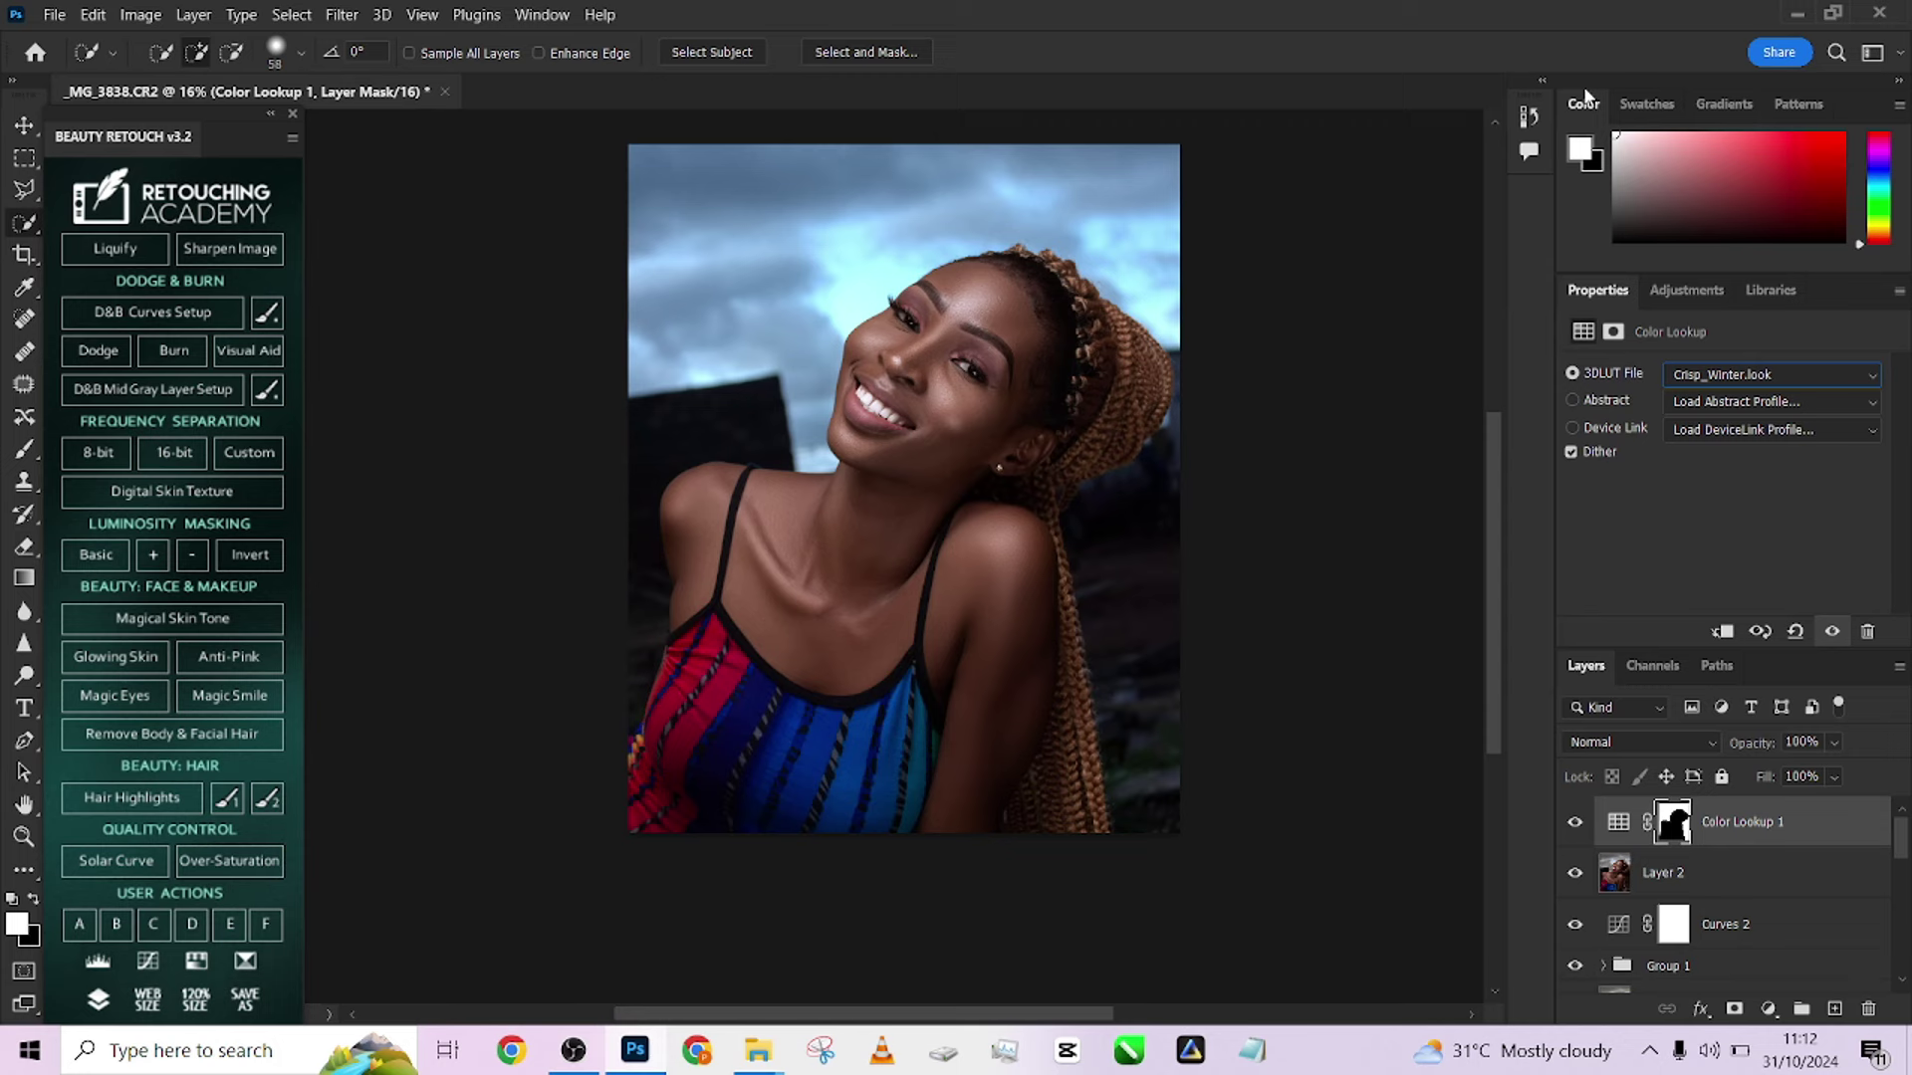
pyautogui.press('Down')
pyautogui.press('Down')
pyautogui.press('Down')
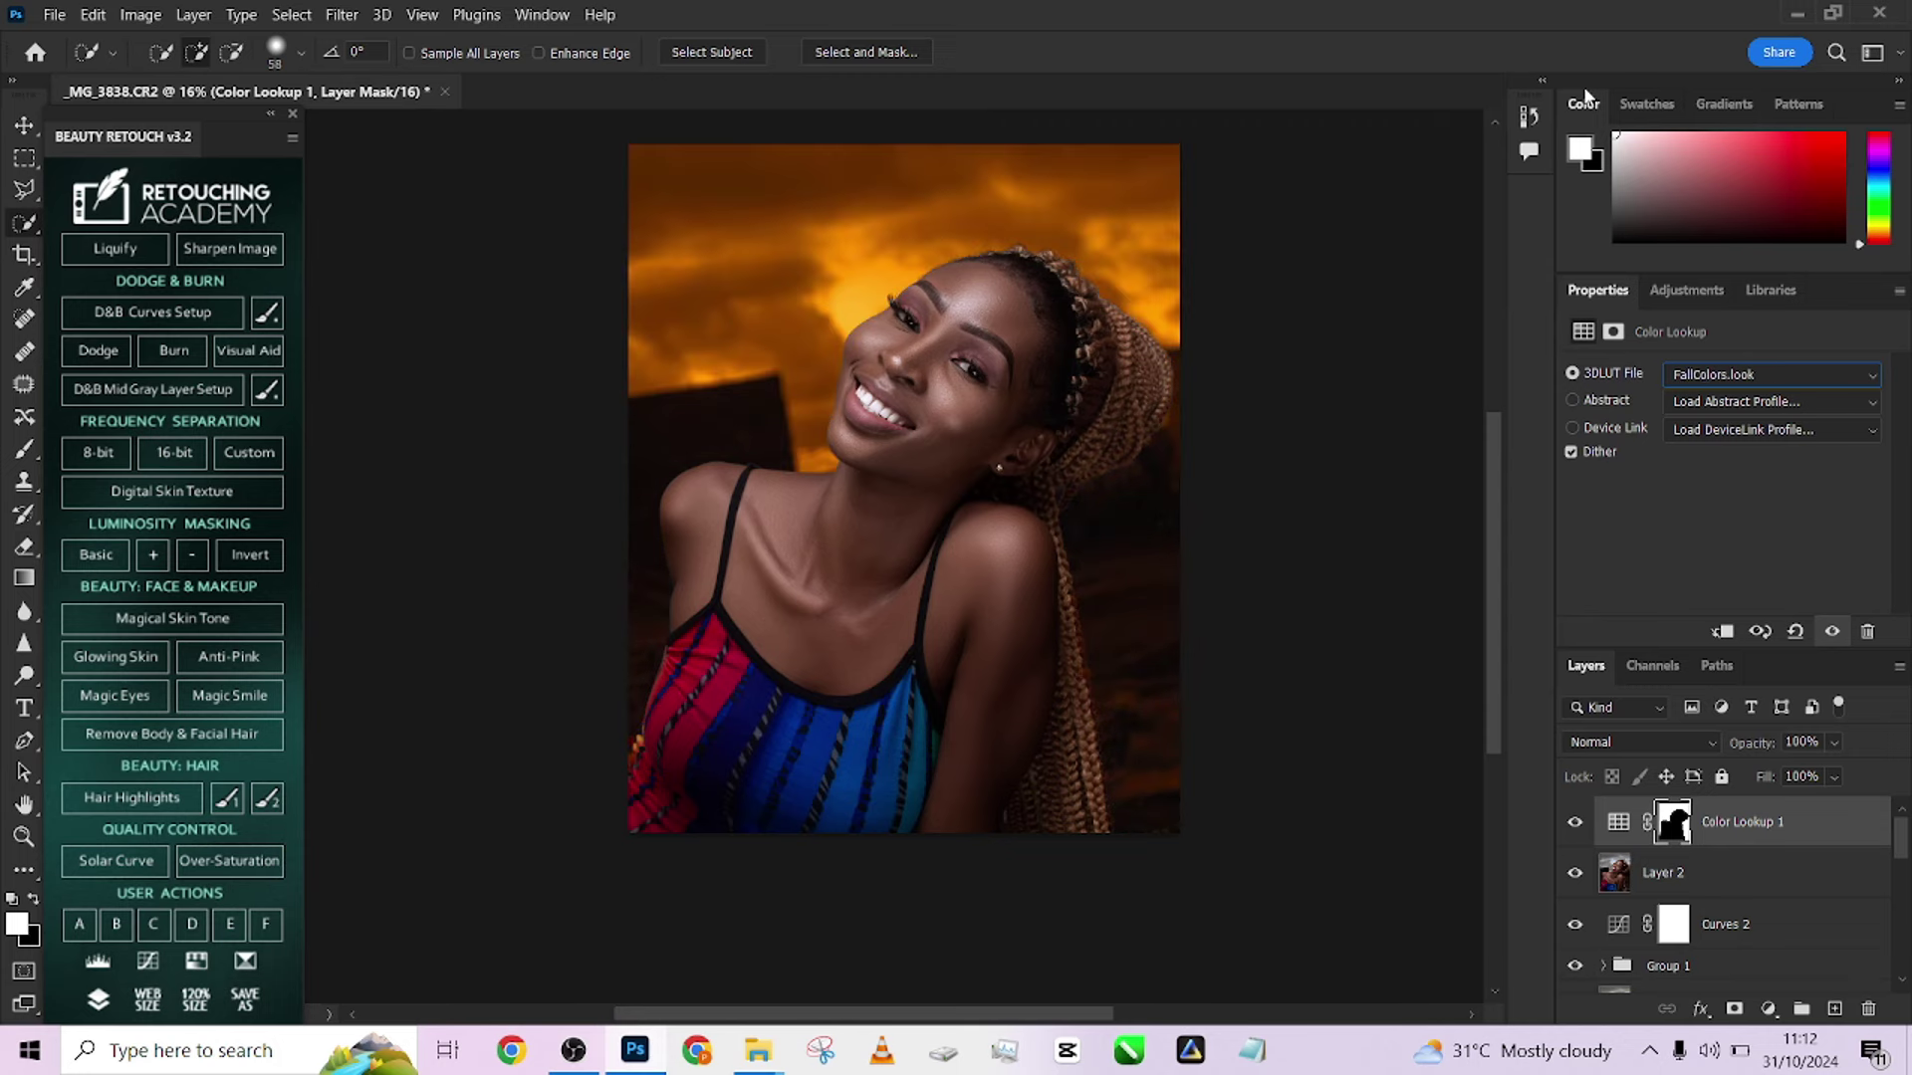
pyautogui.press('Down')
pyautogui.press('Down')
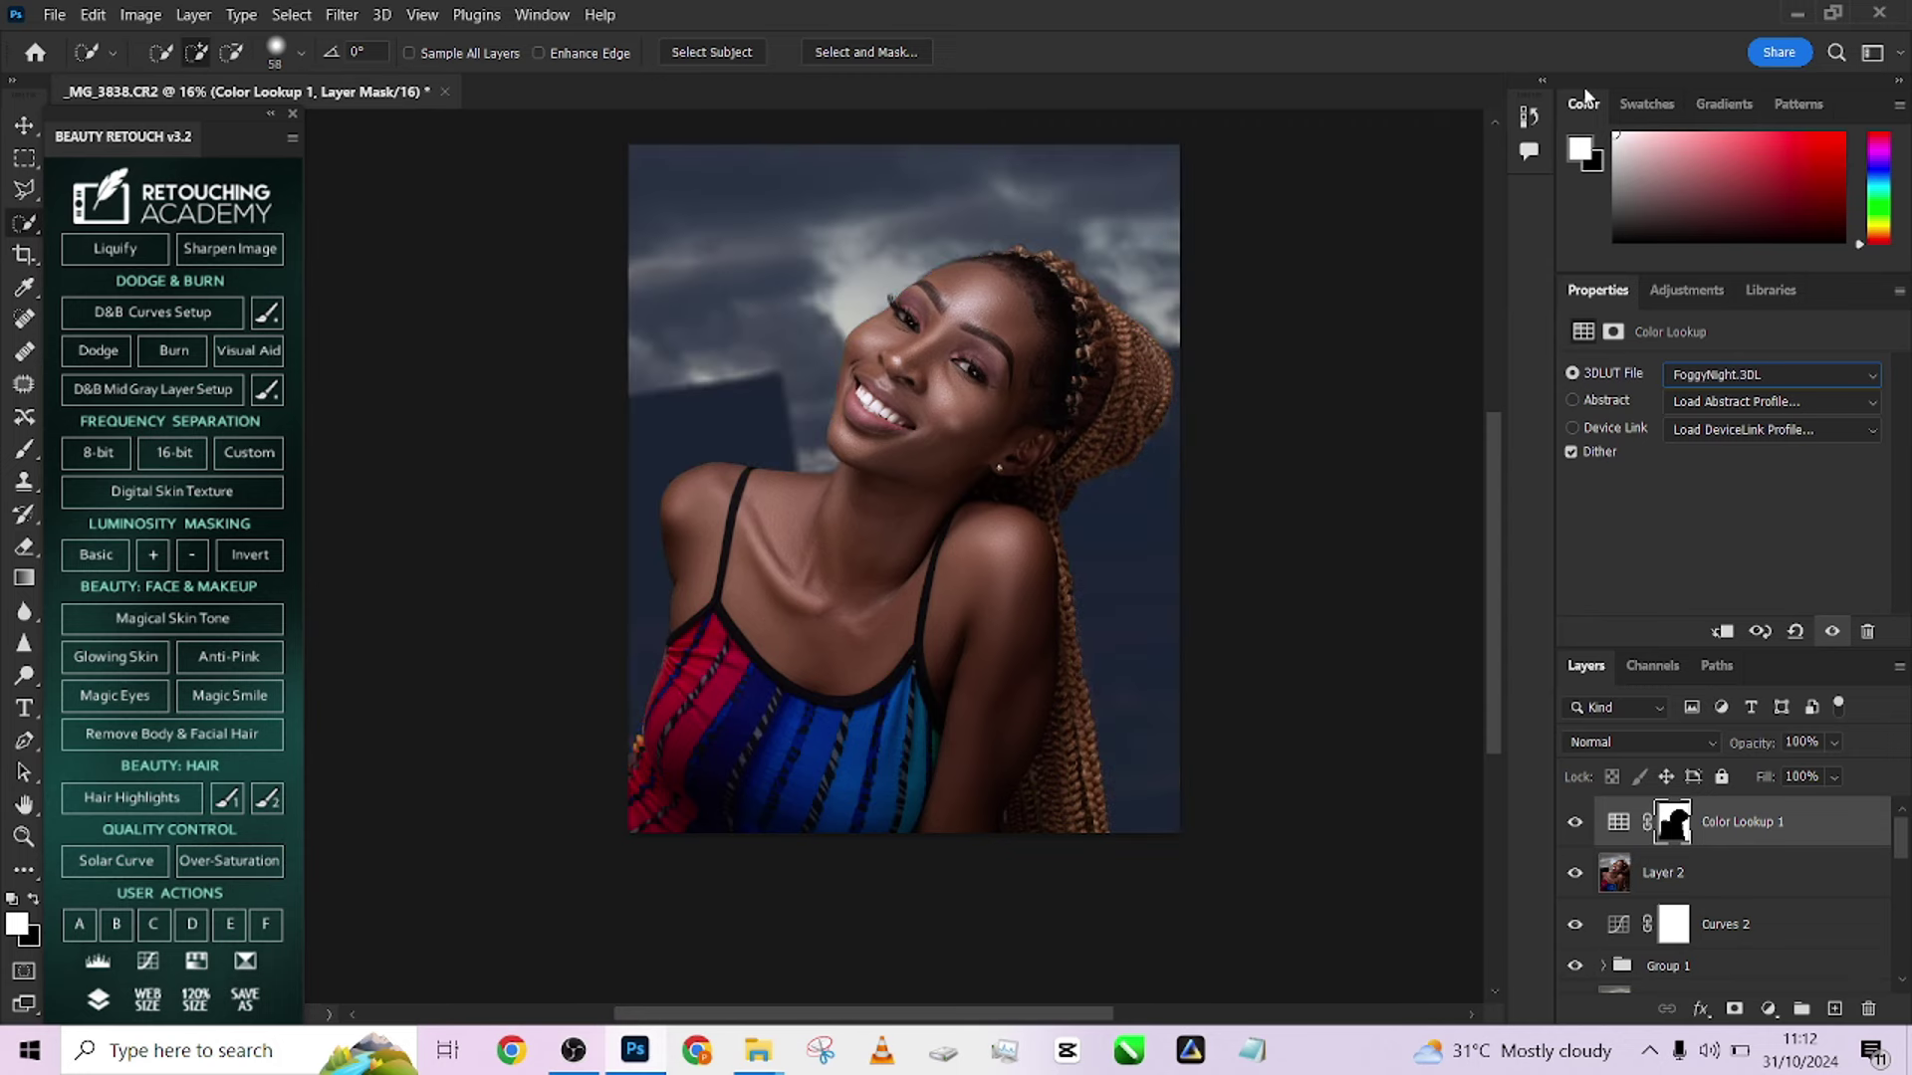
pyautogui.press('Up')
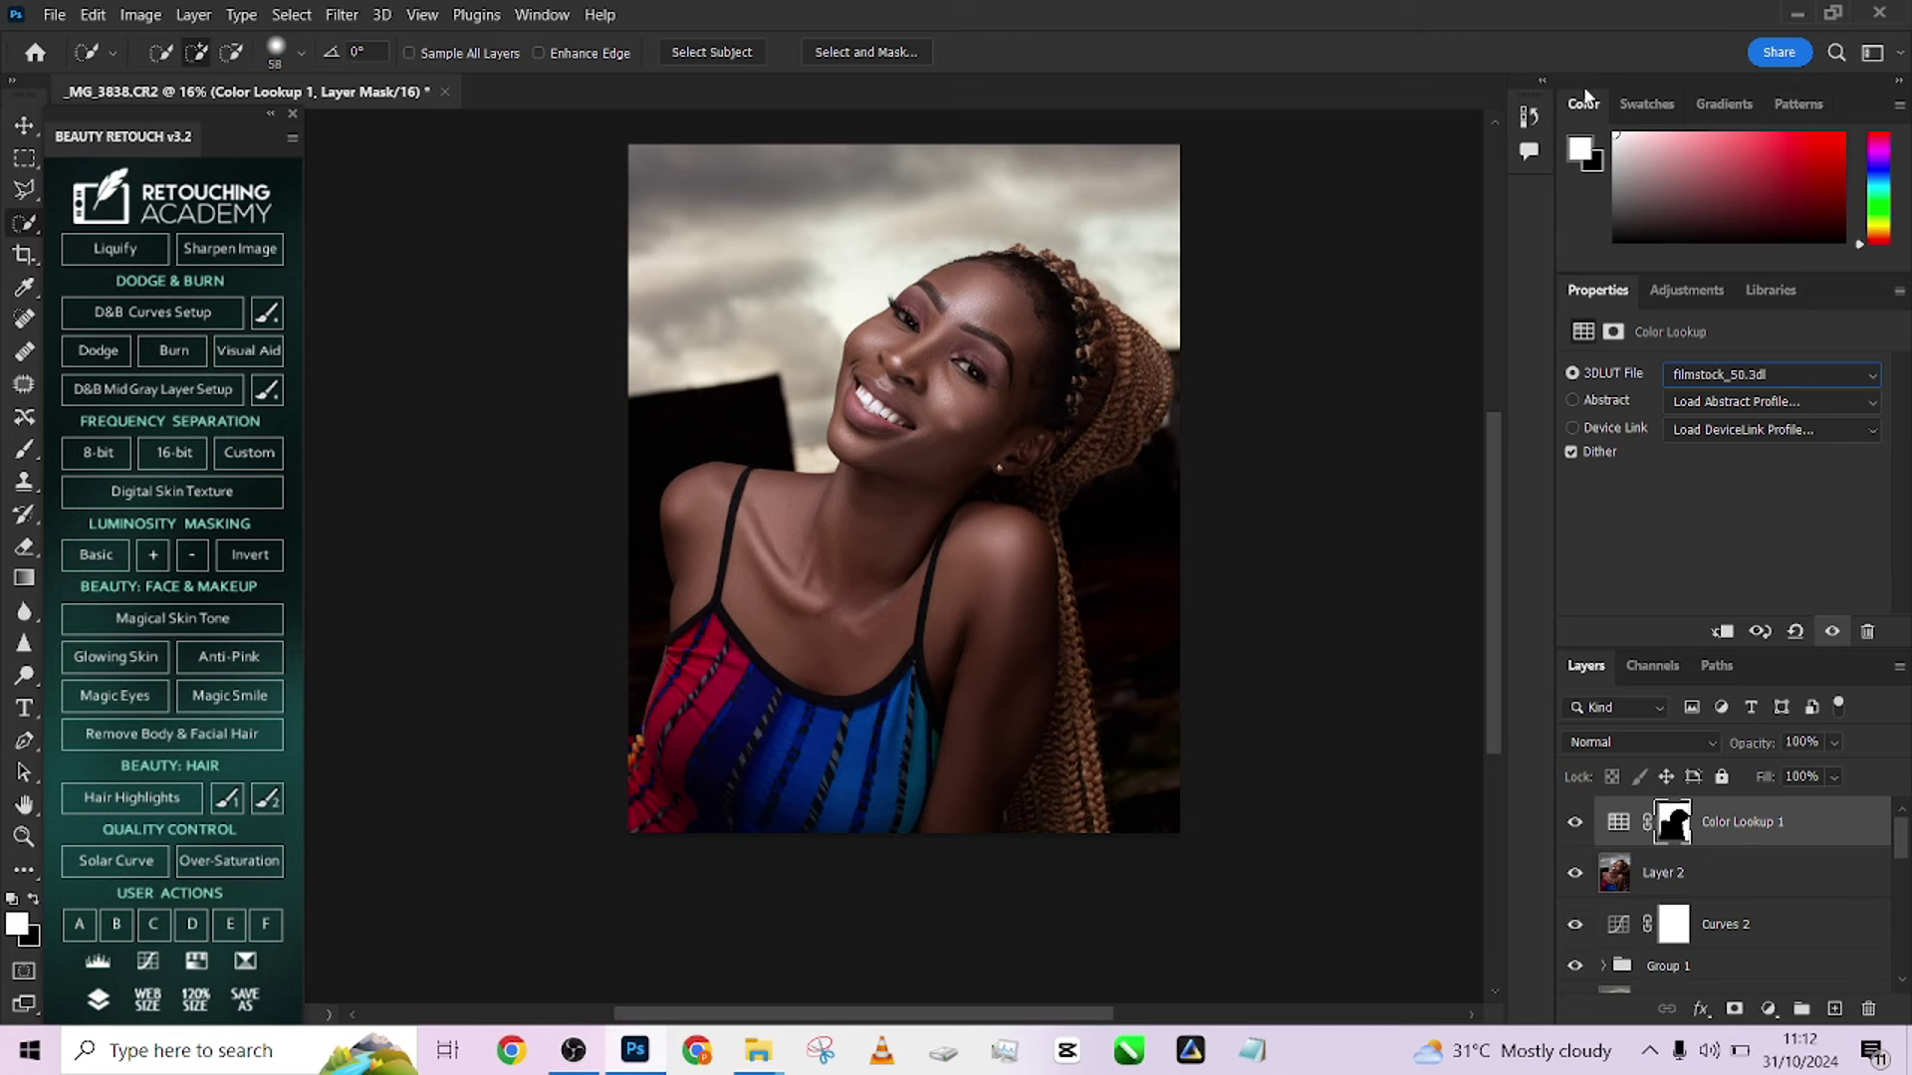
pyautogui.press('Down')
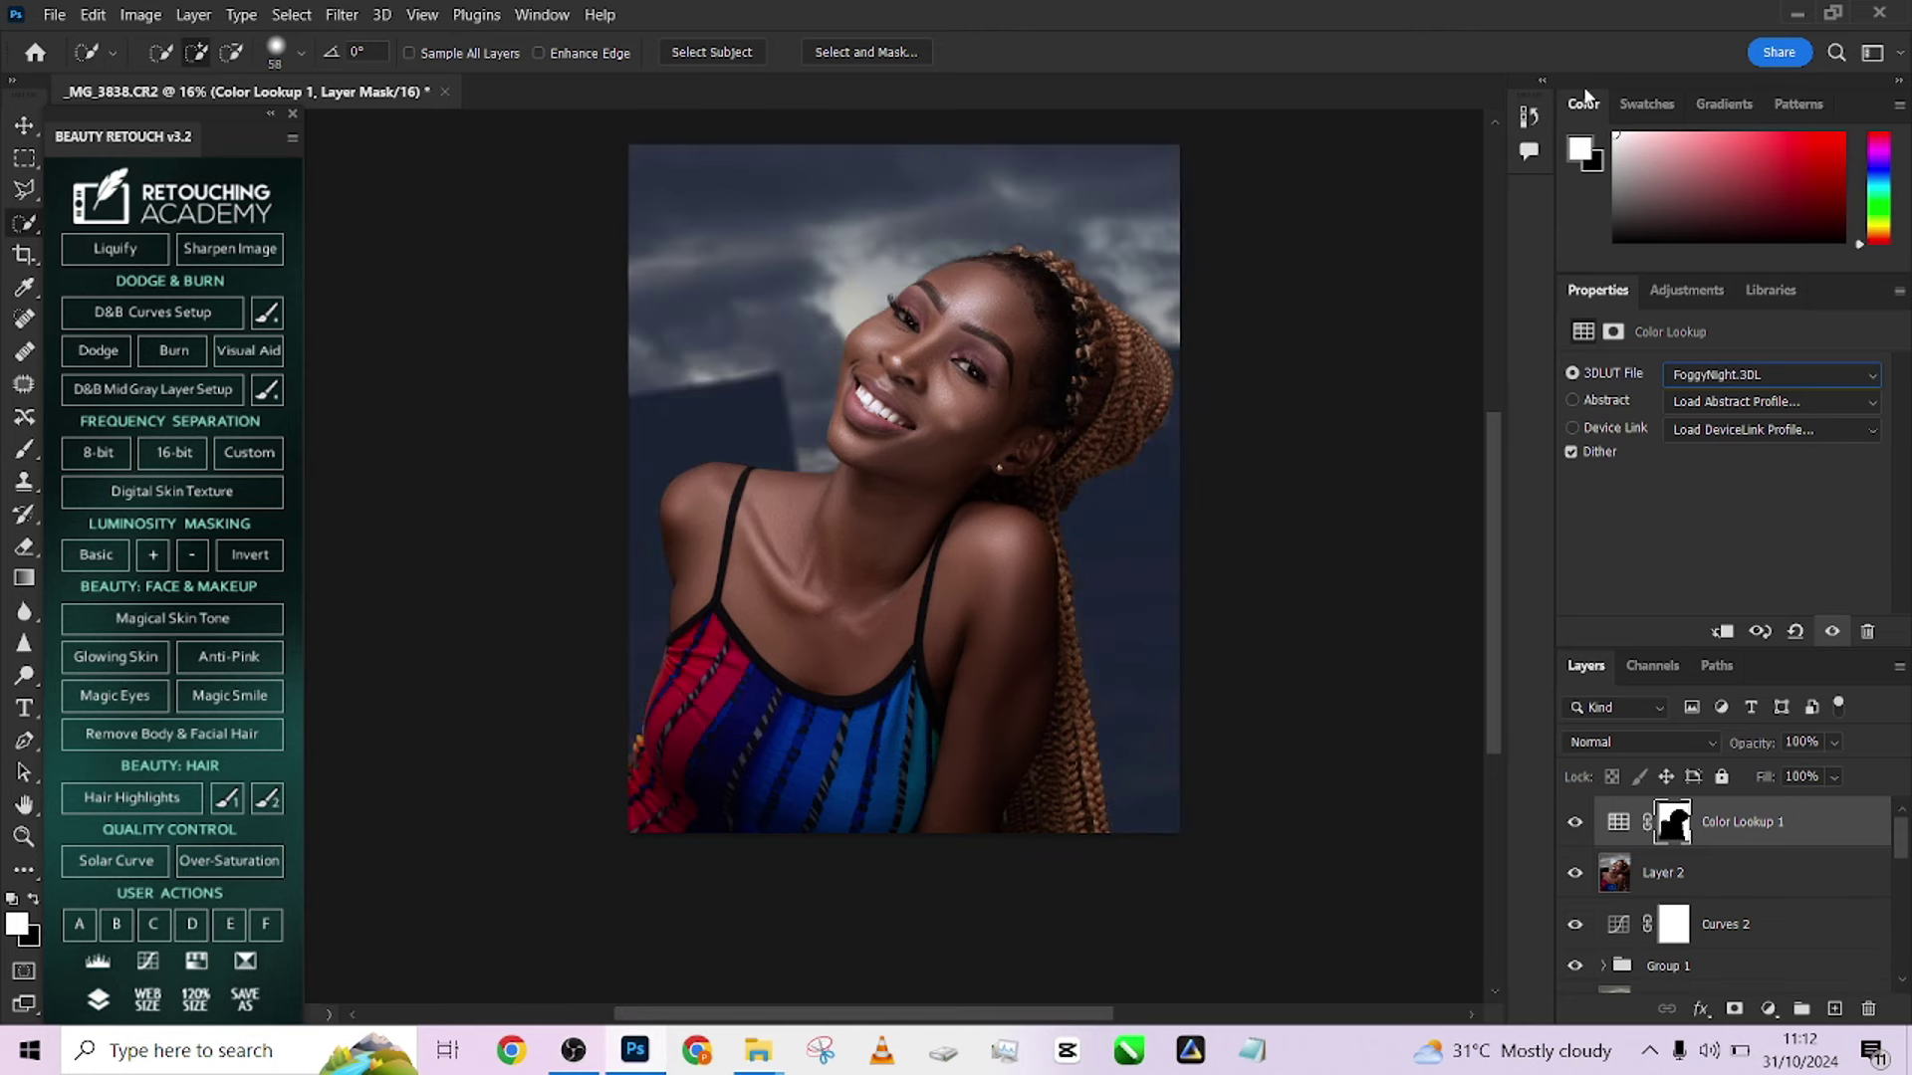
# Lower the Color Lookup layer's fill to 40% and compare the background with and without the adjustment
pyautogui.click(1833, 777)
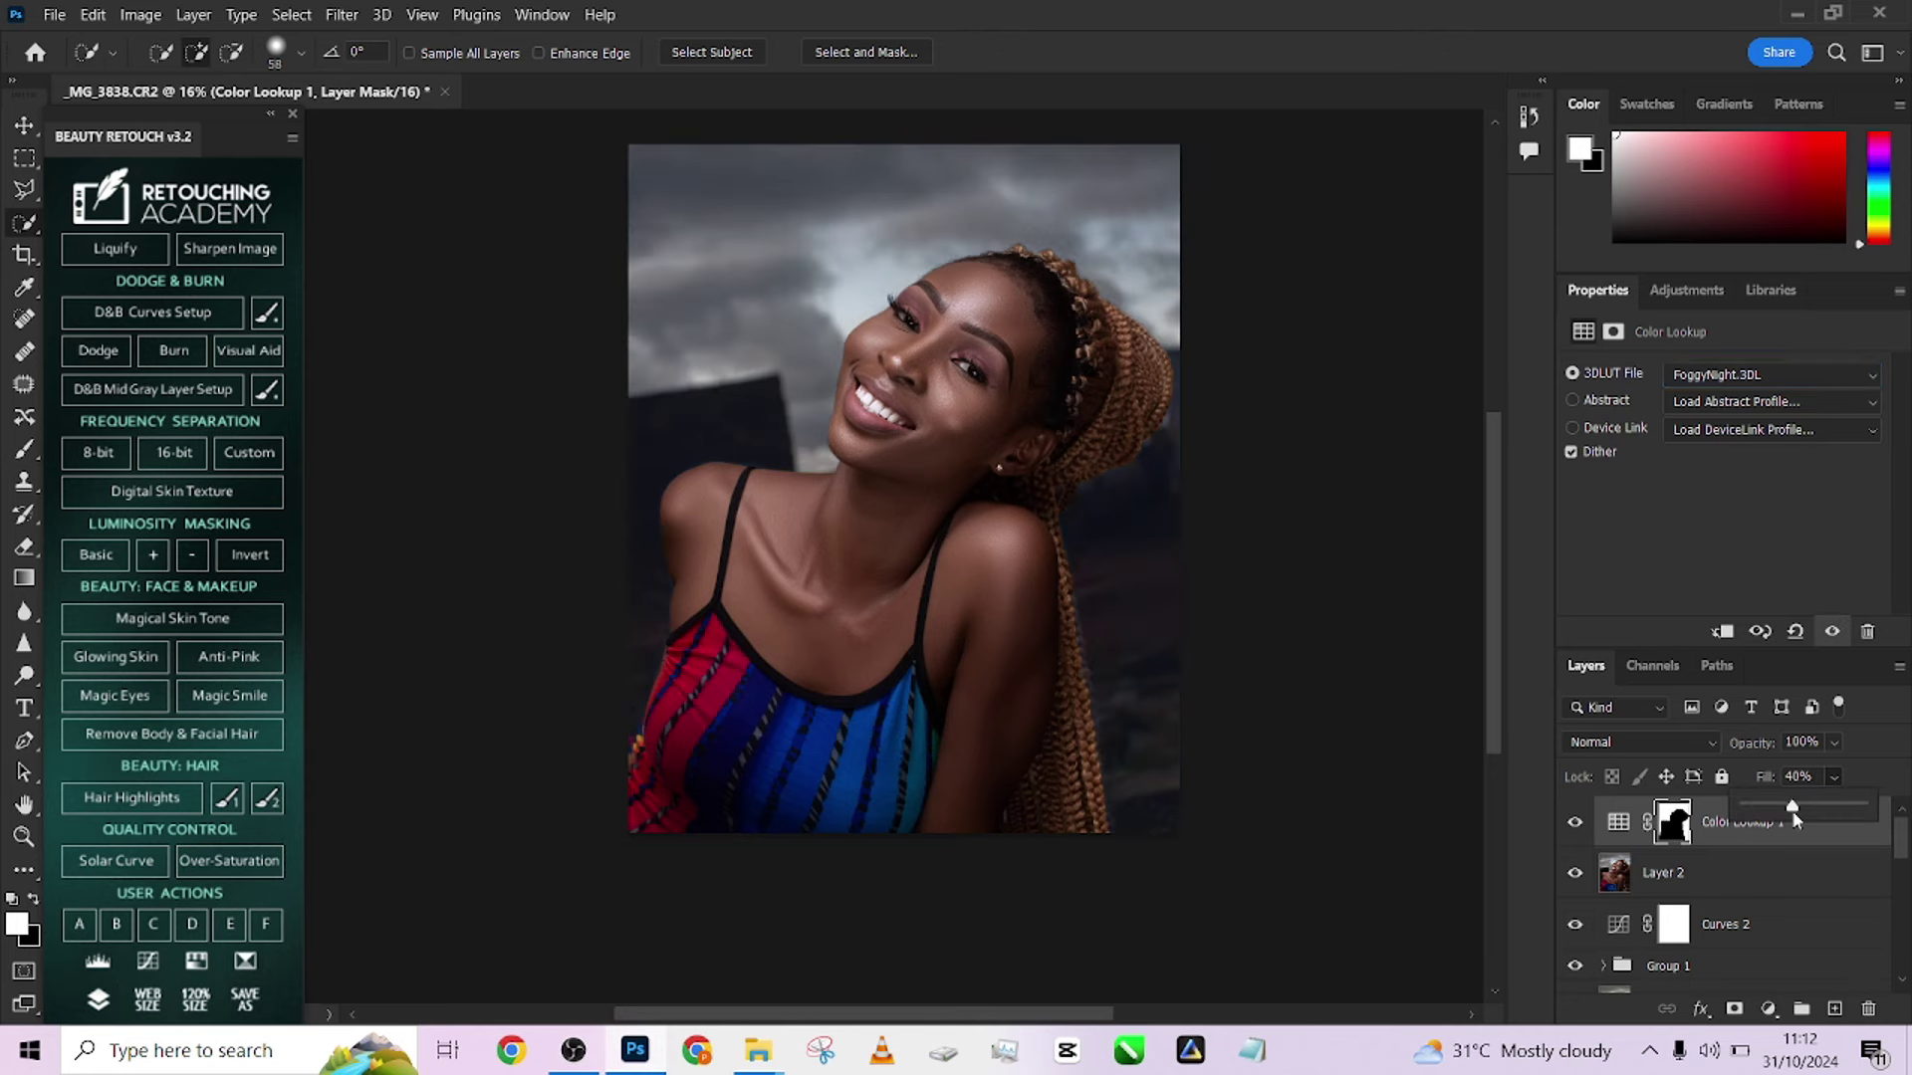
pyautogui.click(1574, 825)
pyautogui.click(1574, 825)
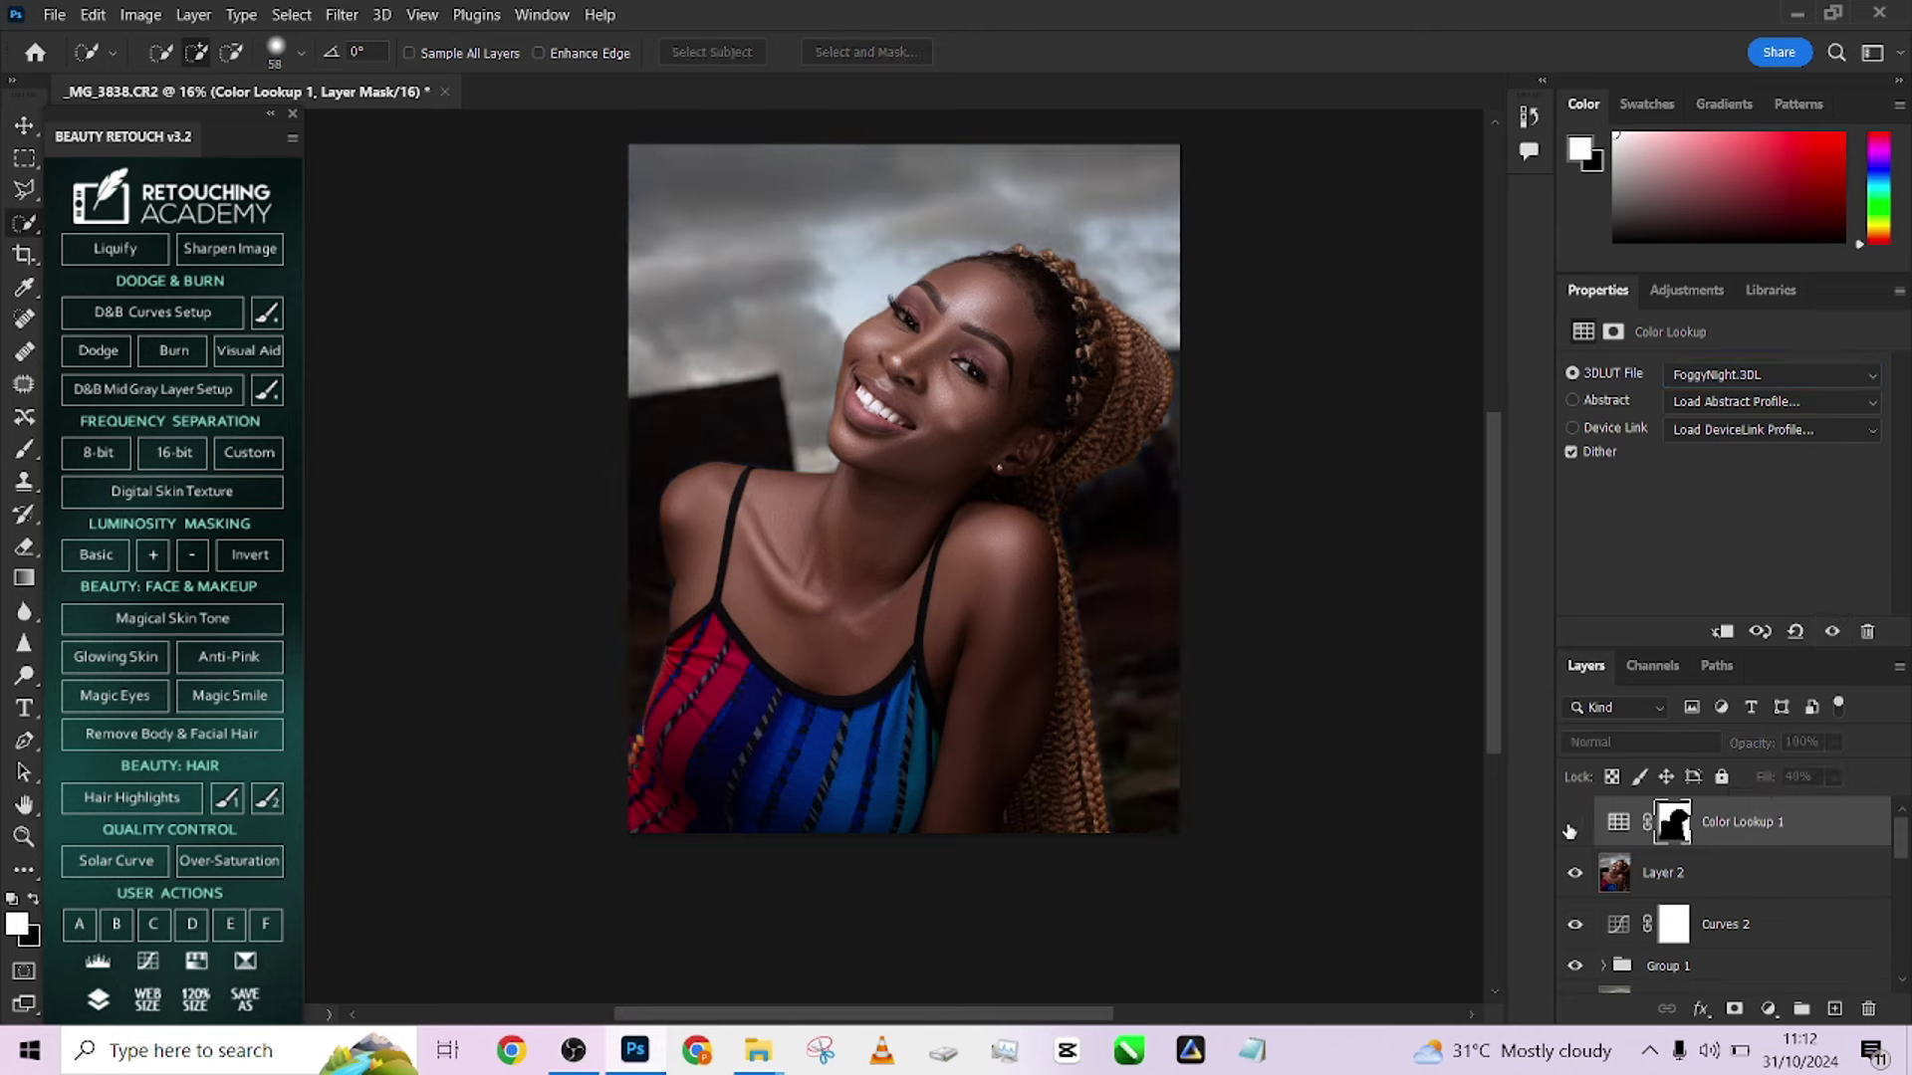
pyautogui.click(1574, 824)
pyautogui.click(1574, 825)
pyautogui.click(1575, 824)
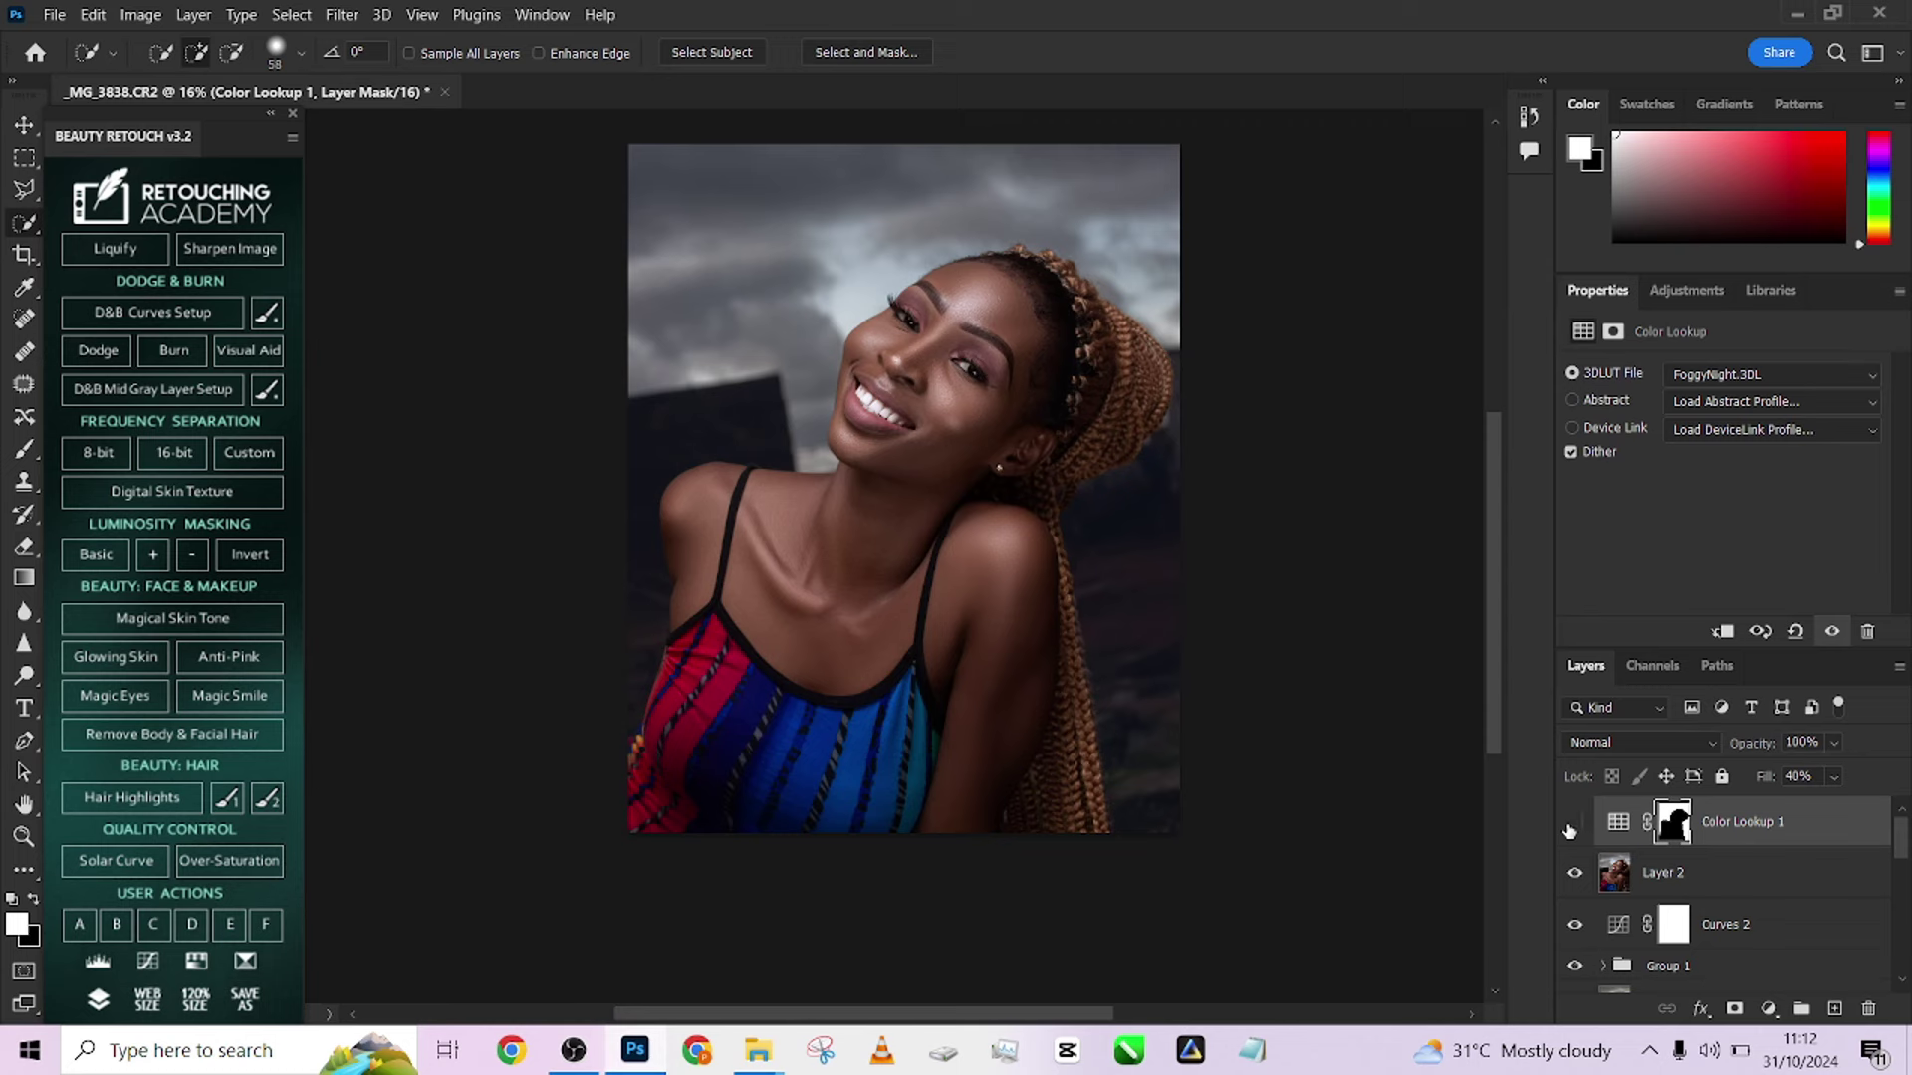
pyautogui.click(1574, 825)
pyautogui.click(1574, 825)
pyautogui.click(1571, 828)
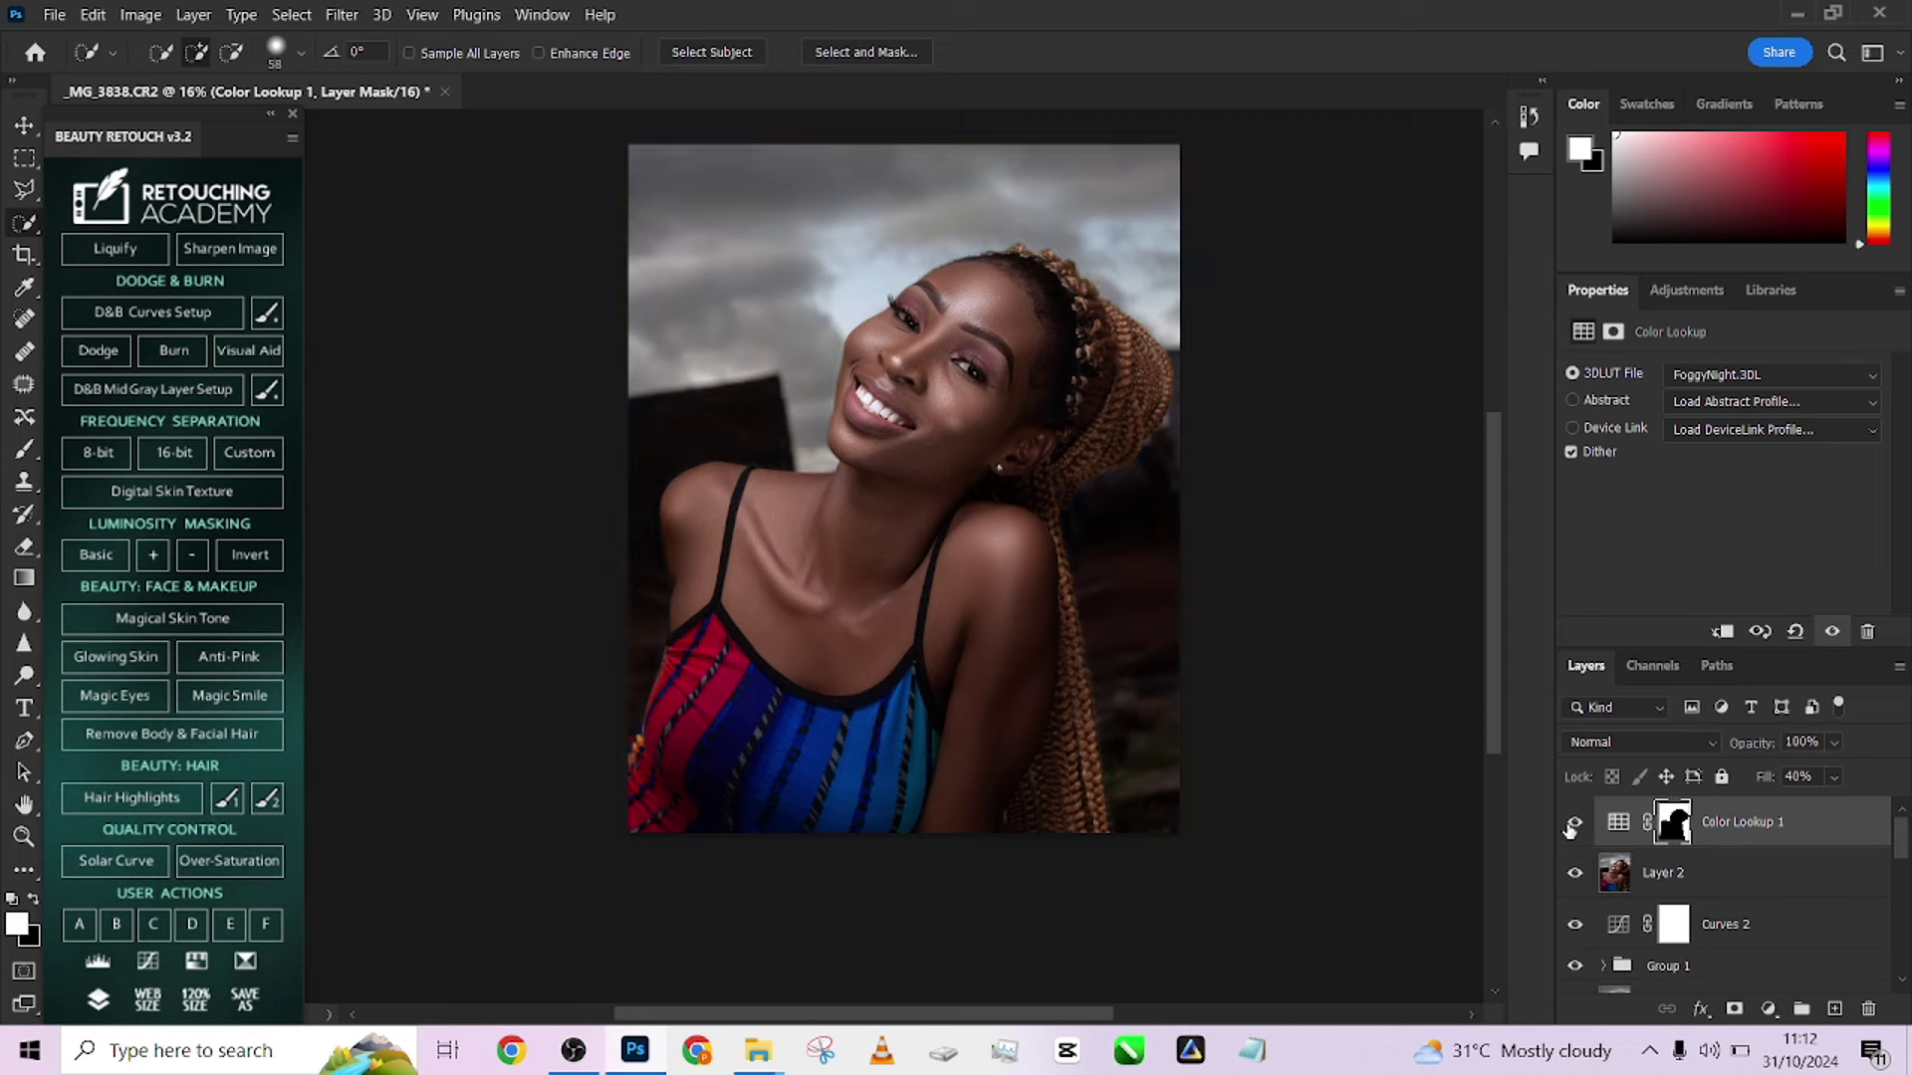
pyautogui.click(1573, 826)
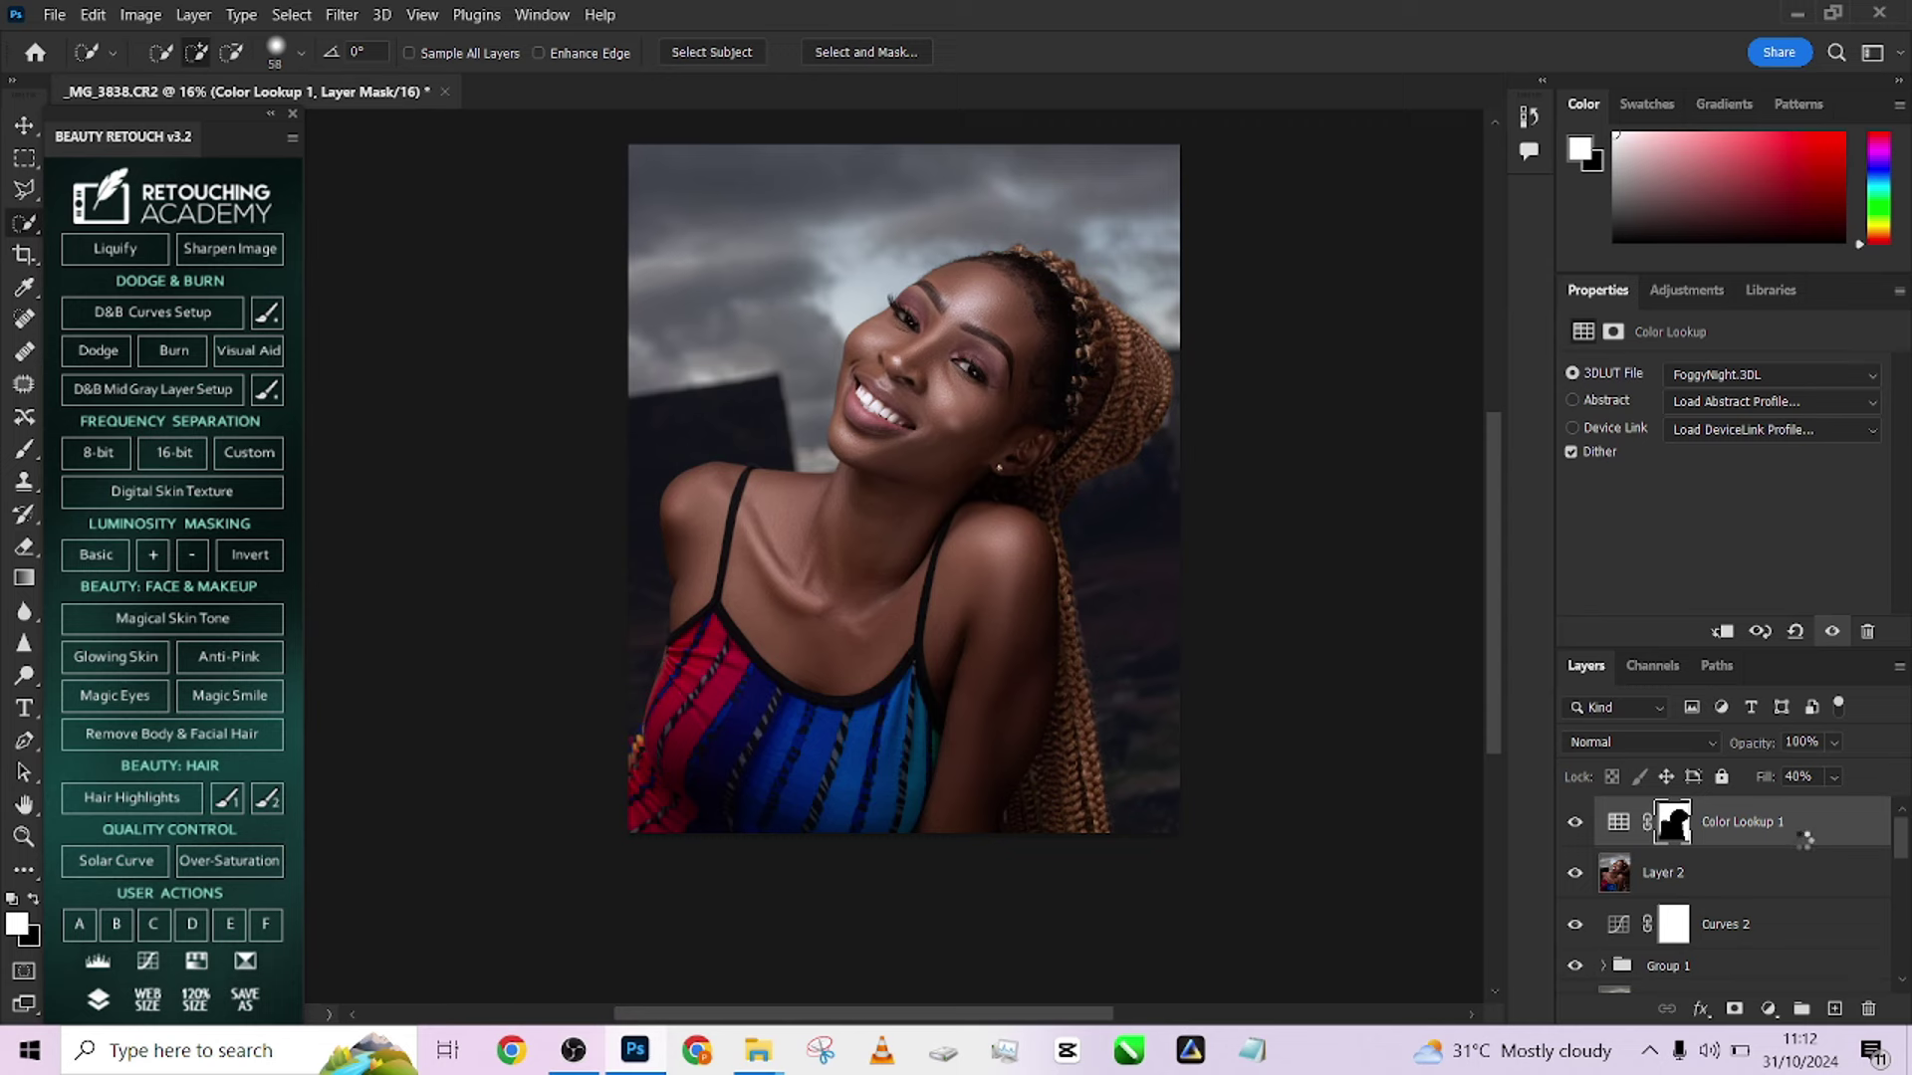
# Above a stamped copy of all visible layers, add a Hue/Saturation adjustment, target the dress's Blues and raise their saturation to +48
pyautogui.click(1768, 1008)
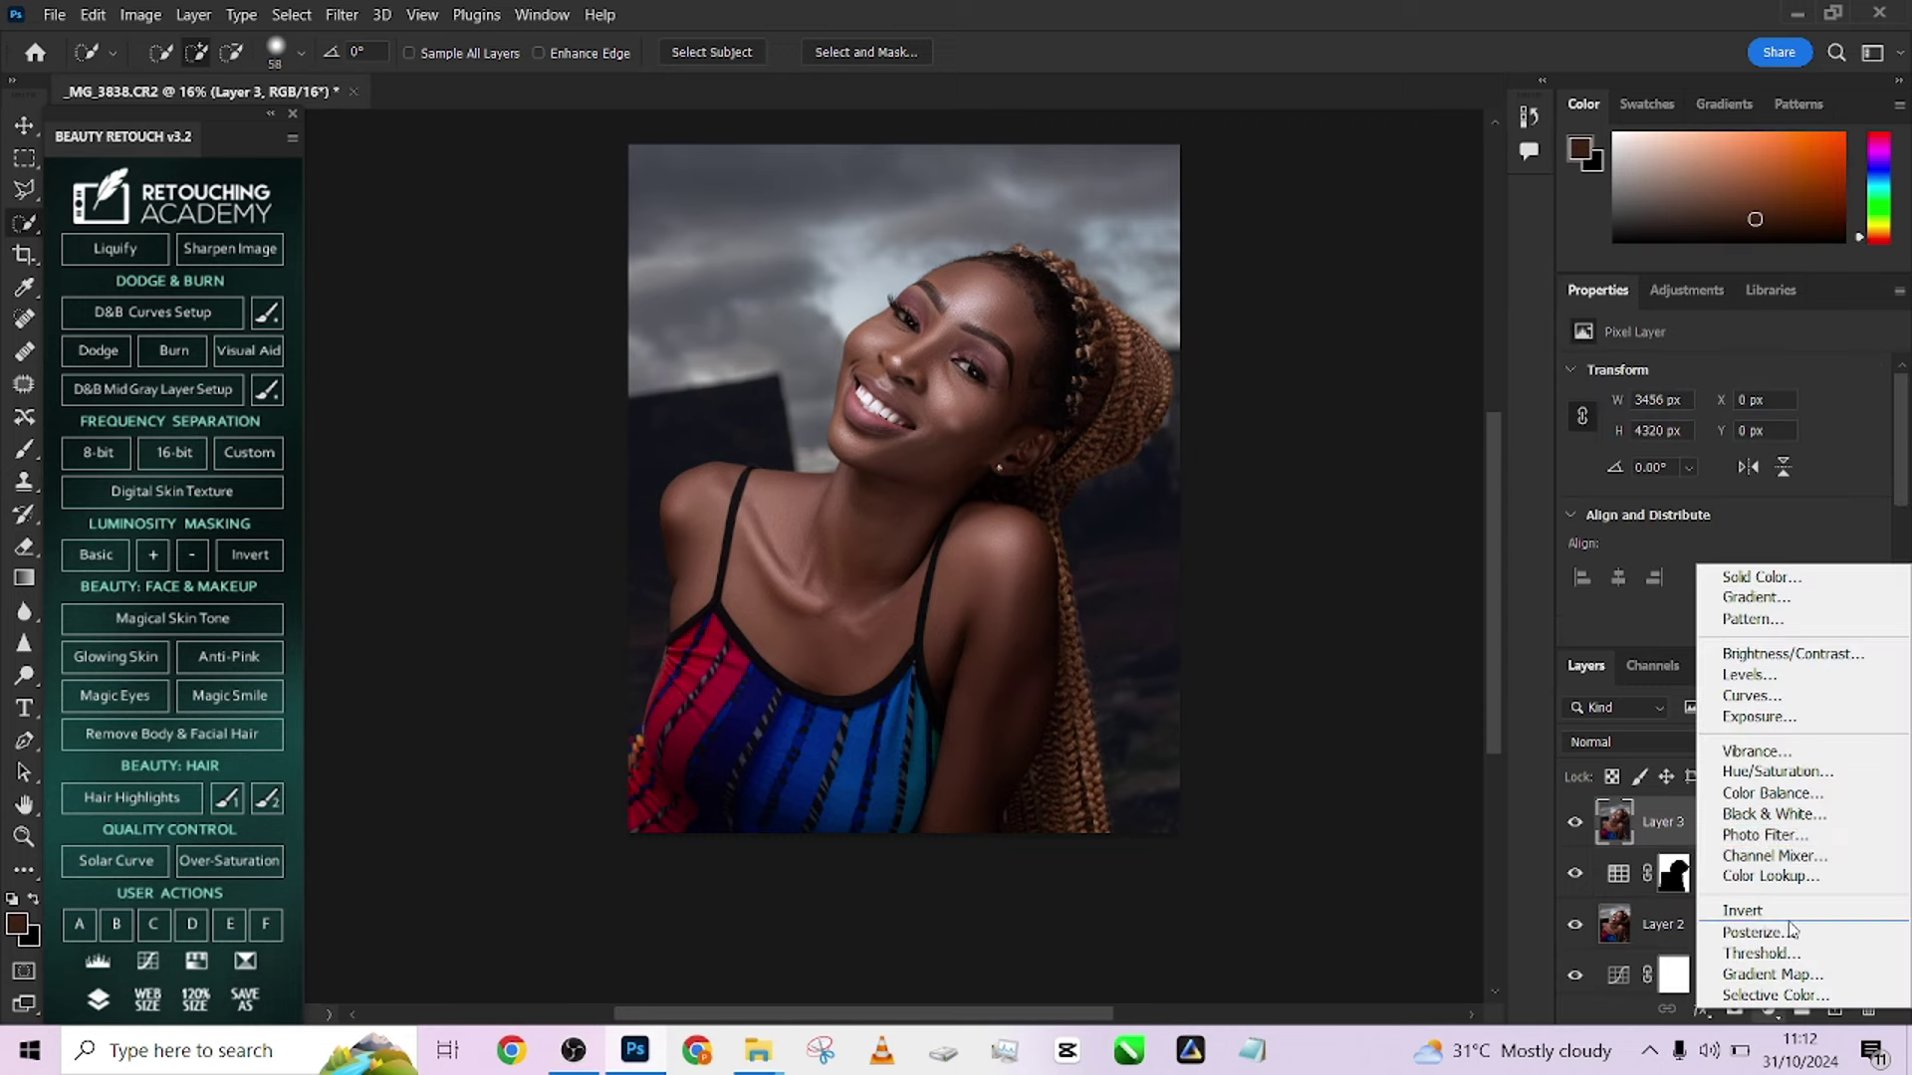
pyautogui.click(1772, 772)
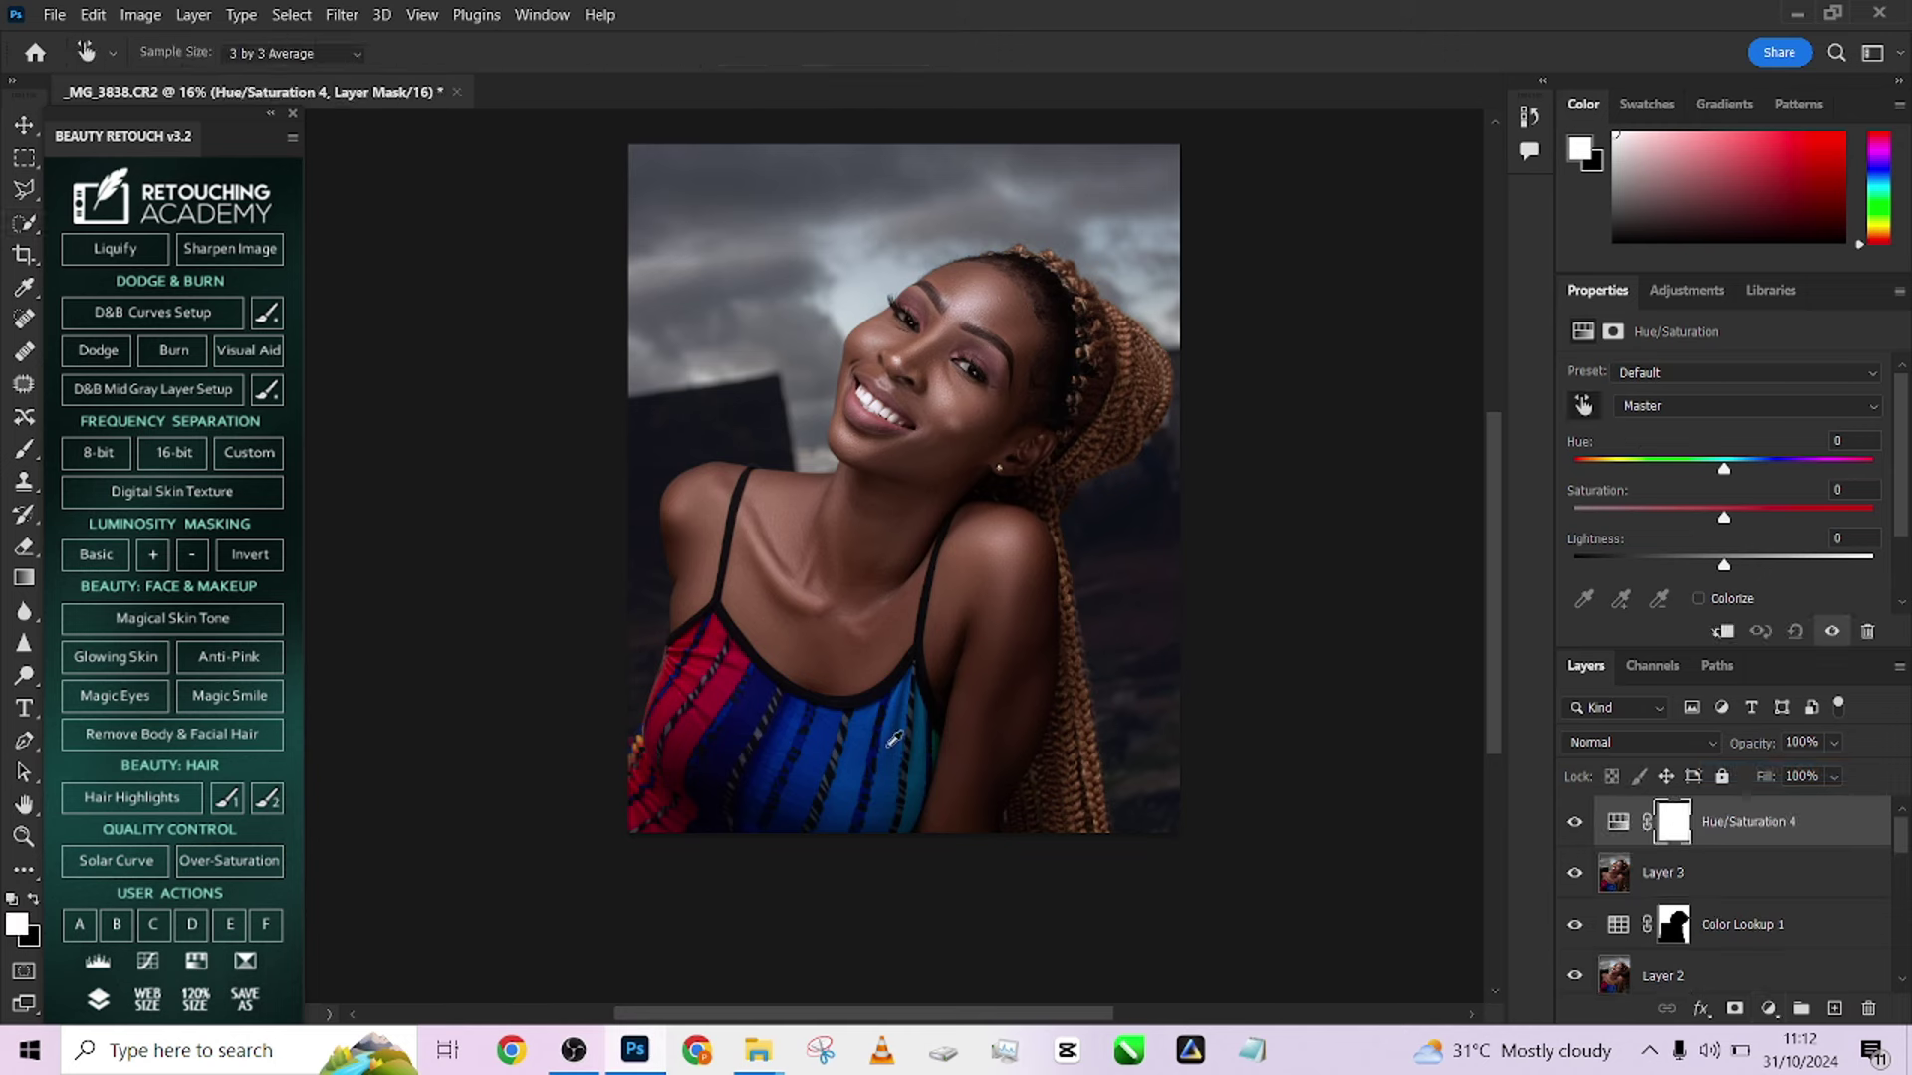
pyautogui.click(861, 765)
pyautogui.moveTo(1766, 518)
pyautogui.mouseDown()
pyautogui.moveTo(1834, 502)
pyautogui.moveTo(1797, 498)
pyautogui.mouseUp()
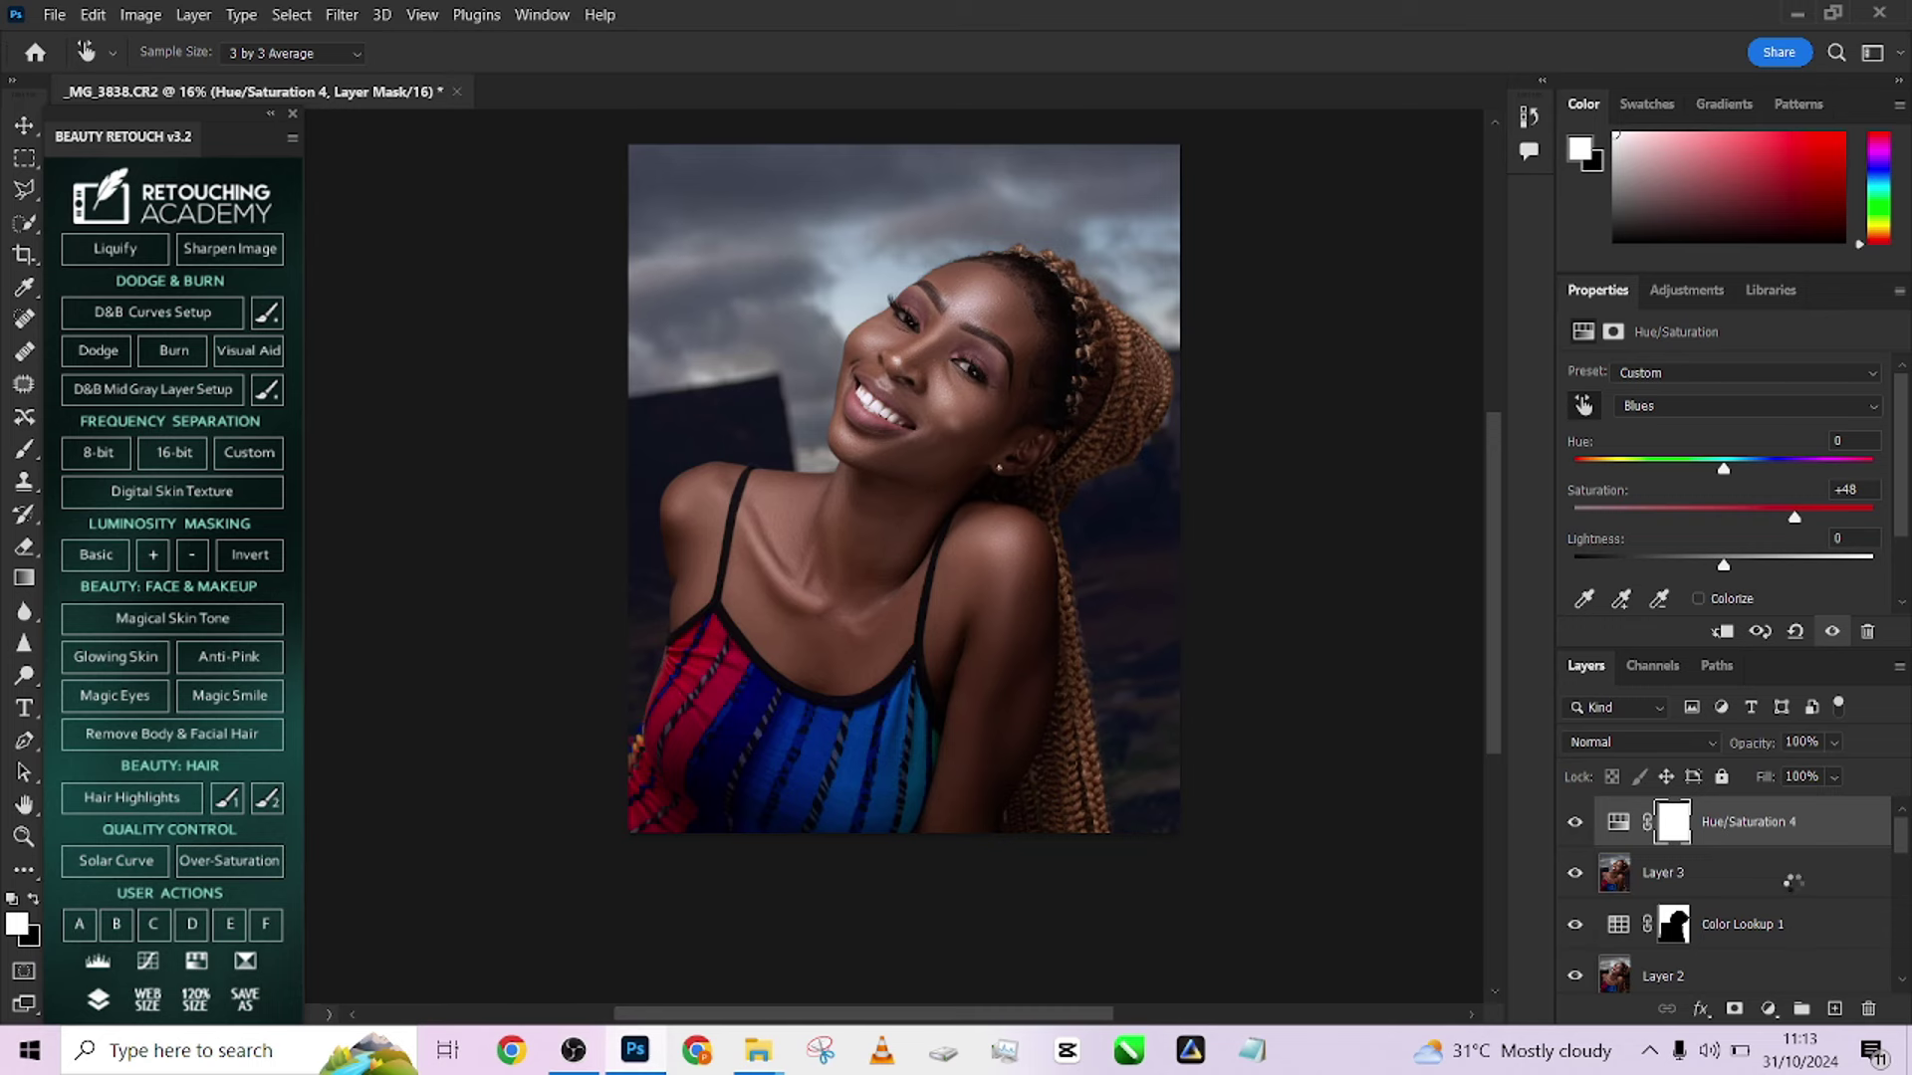
# Reduce the document to a single flattened Background by stamping the visible result and deleting every layer beneath it
pyautogui.hotkey('ctrl', 'alt', 'shift', 'e')
pyautogui.click(1832, 876)
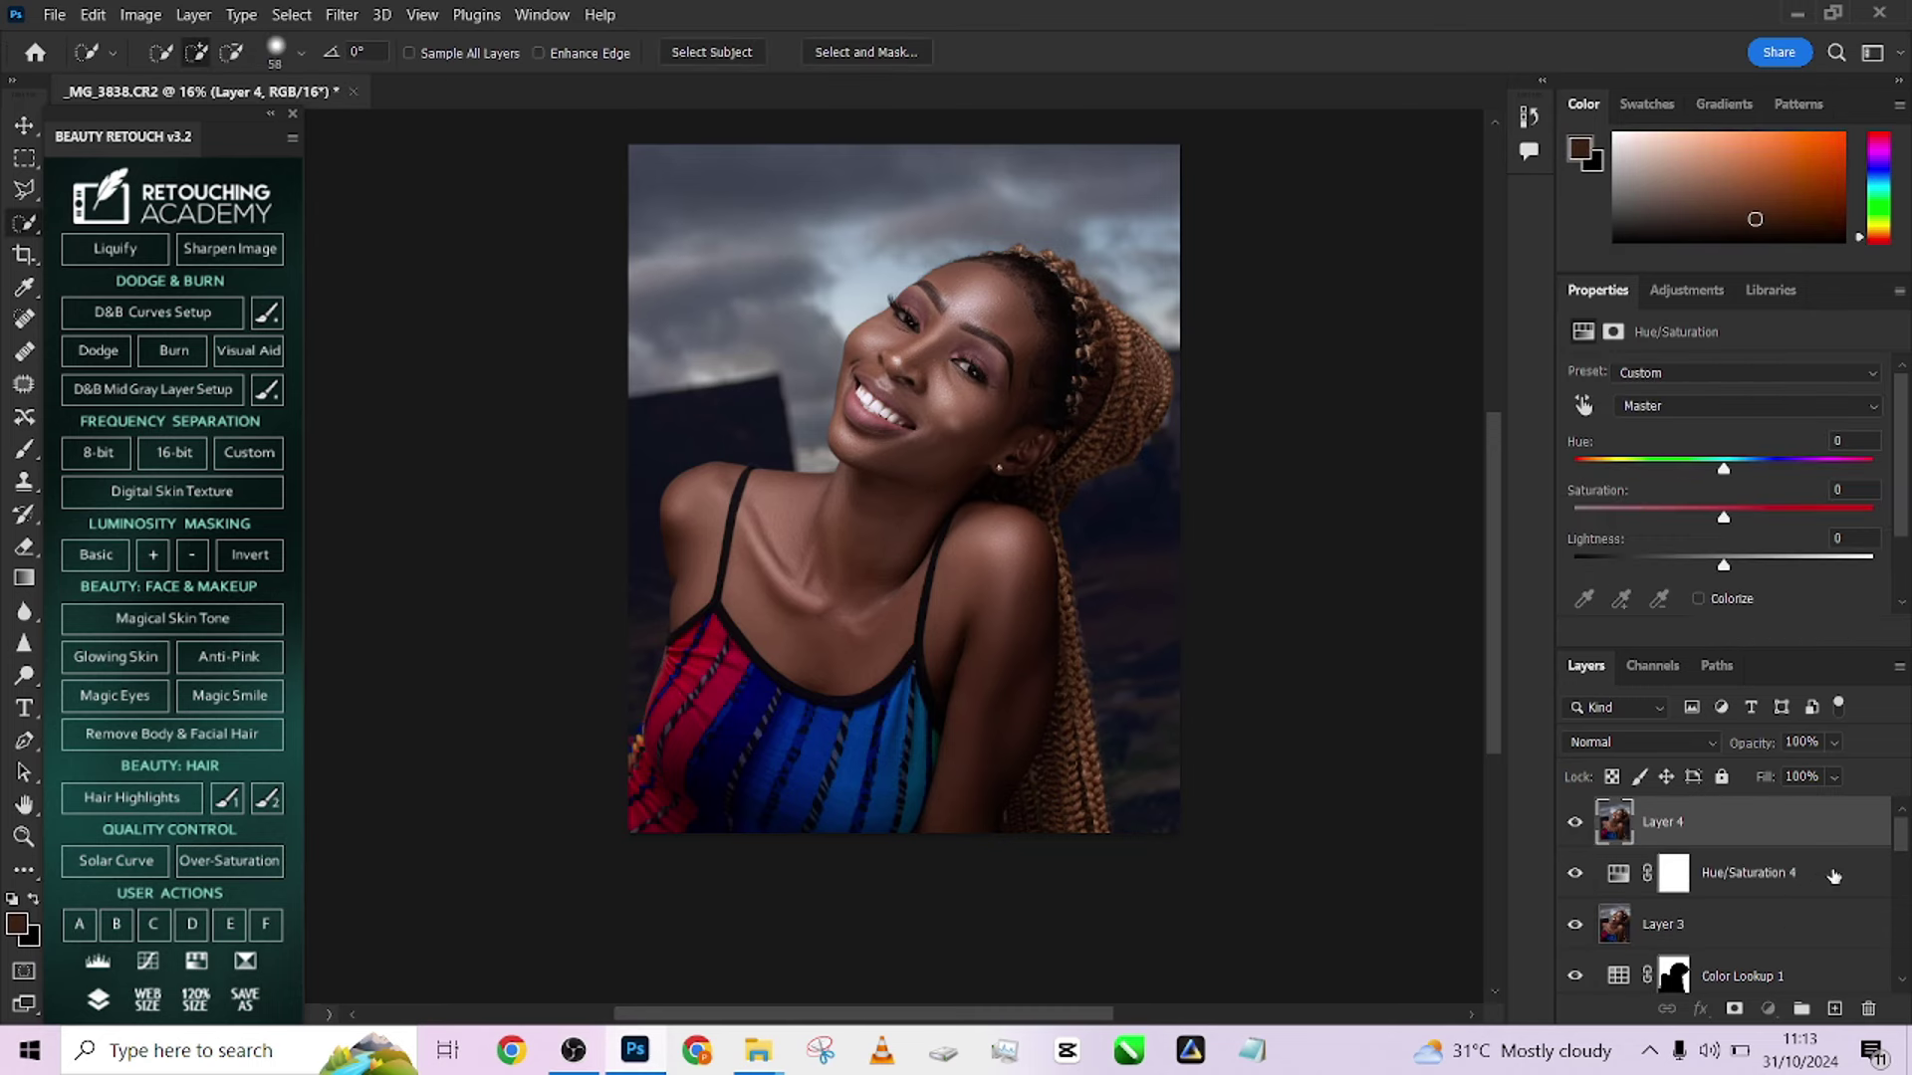
pyautogui.moveTo(1885, 836); pyautogui.dragTo(1907, 971)
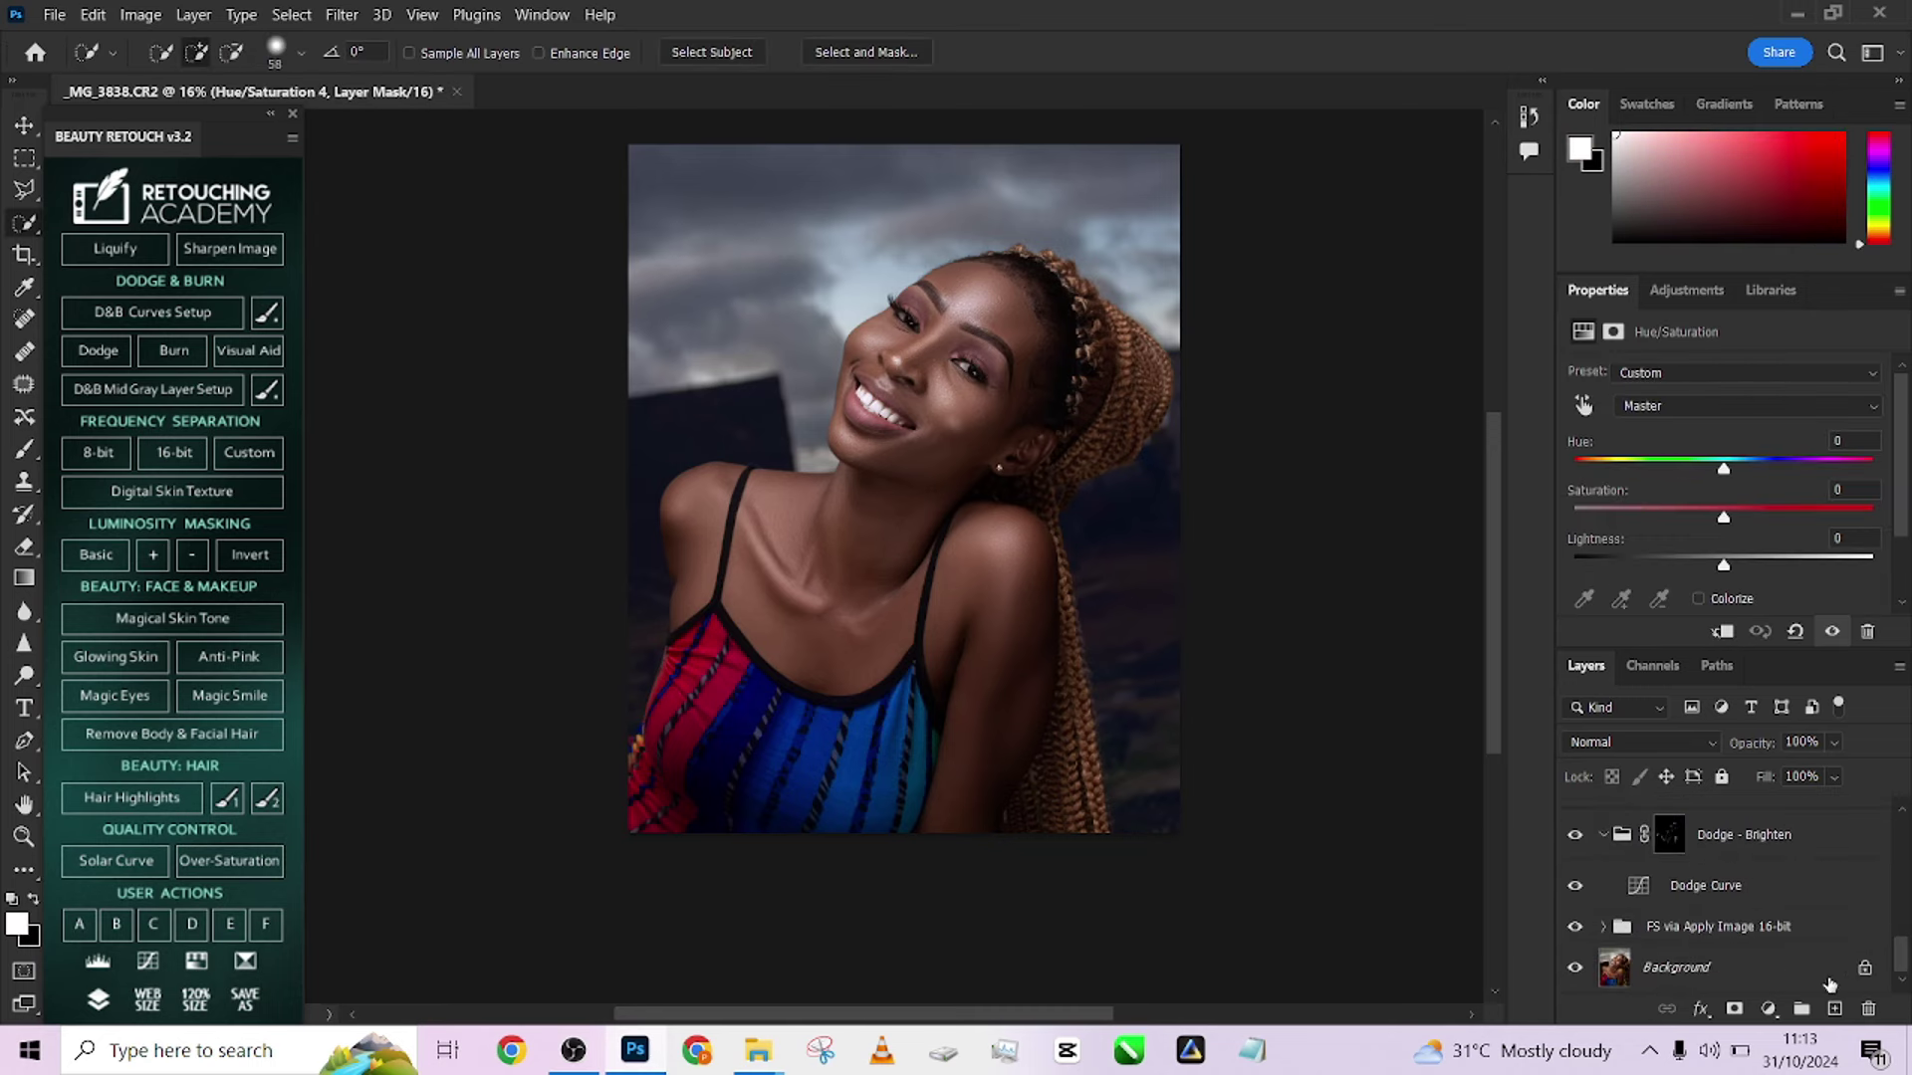
pyautogui.keyDown('shift'); pyautogui.click(1779, 970); pyautogui.keyUp('shift')
pyautogui.moveTo(1813, 924); pyautogui.dragTo(1866, 1010)
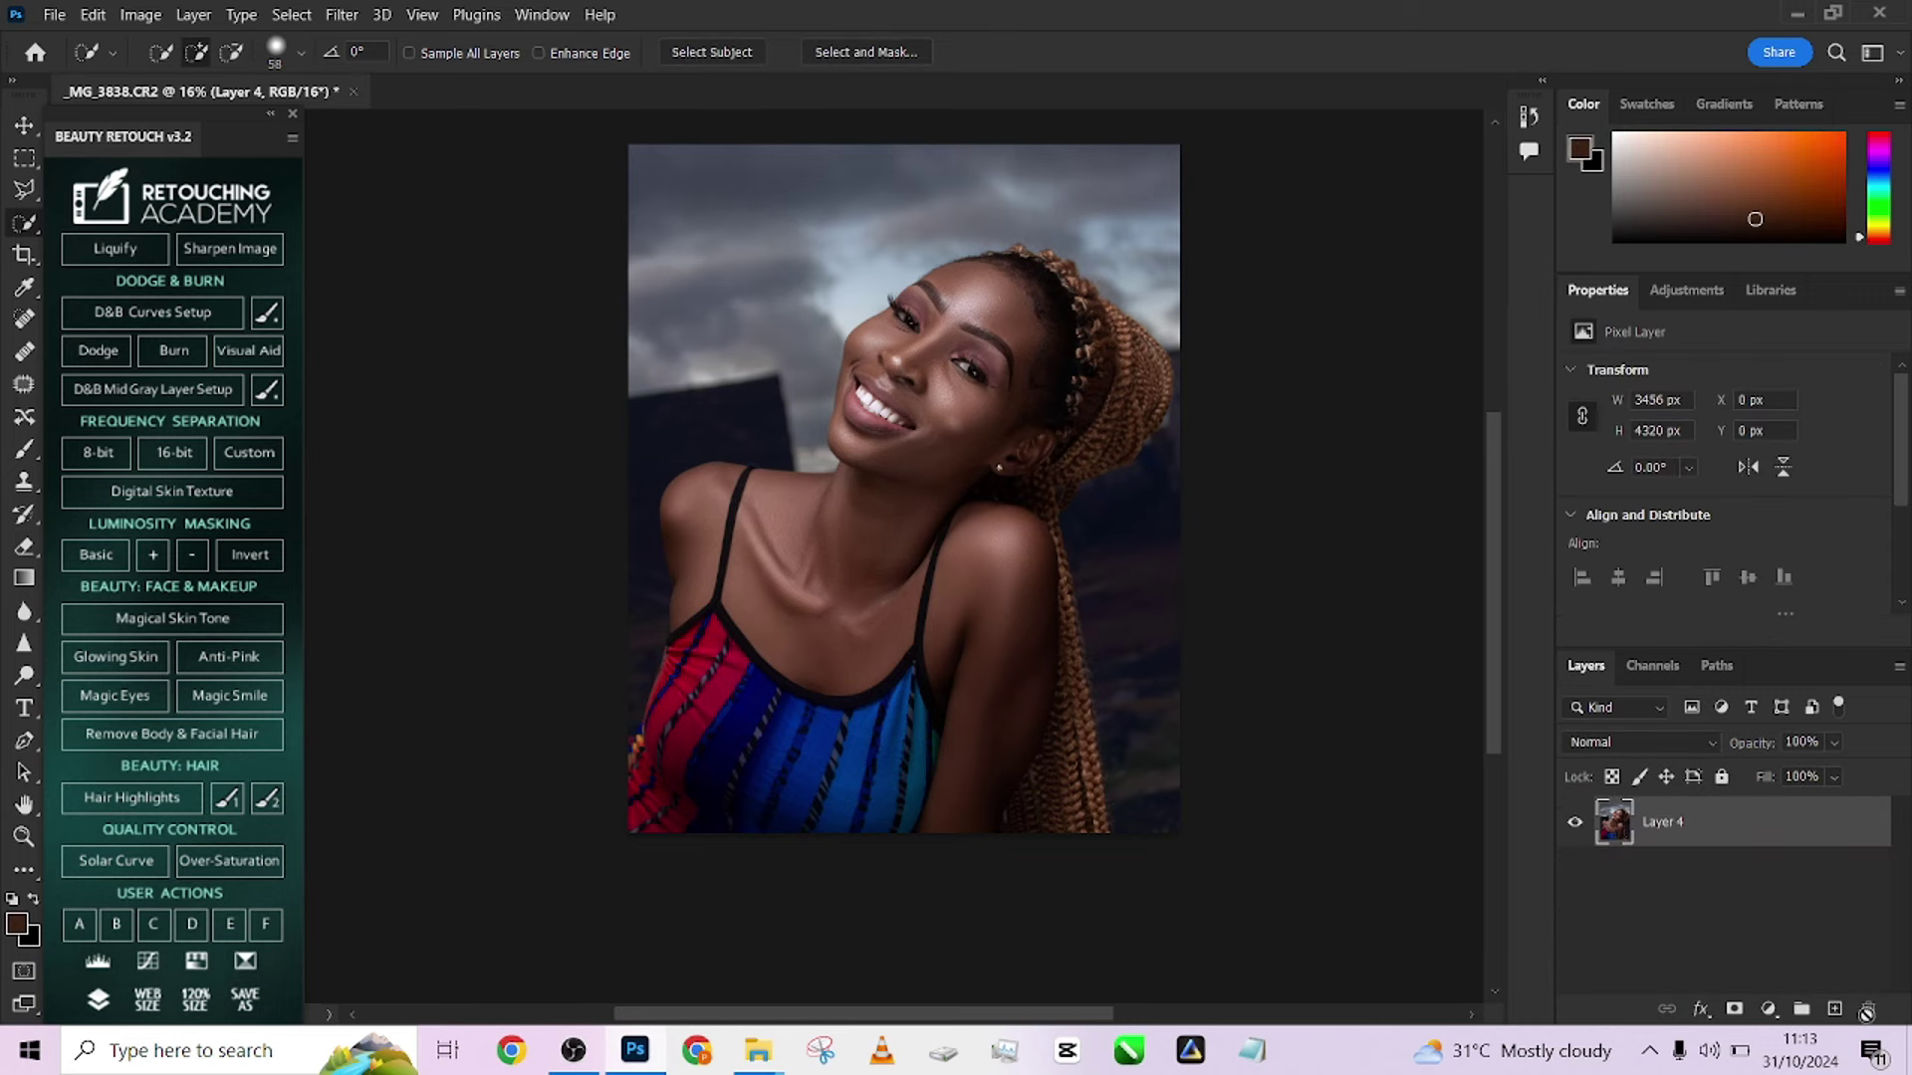
pyautogui.rightClick(1783, 815)
pyautogui.click(1598, 789)
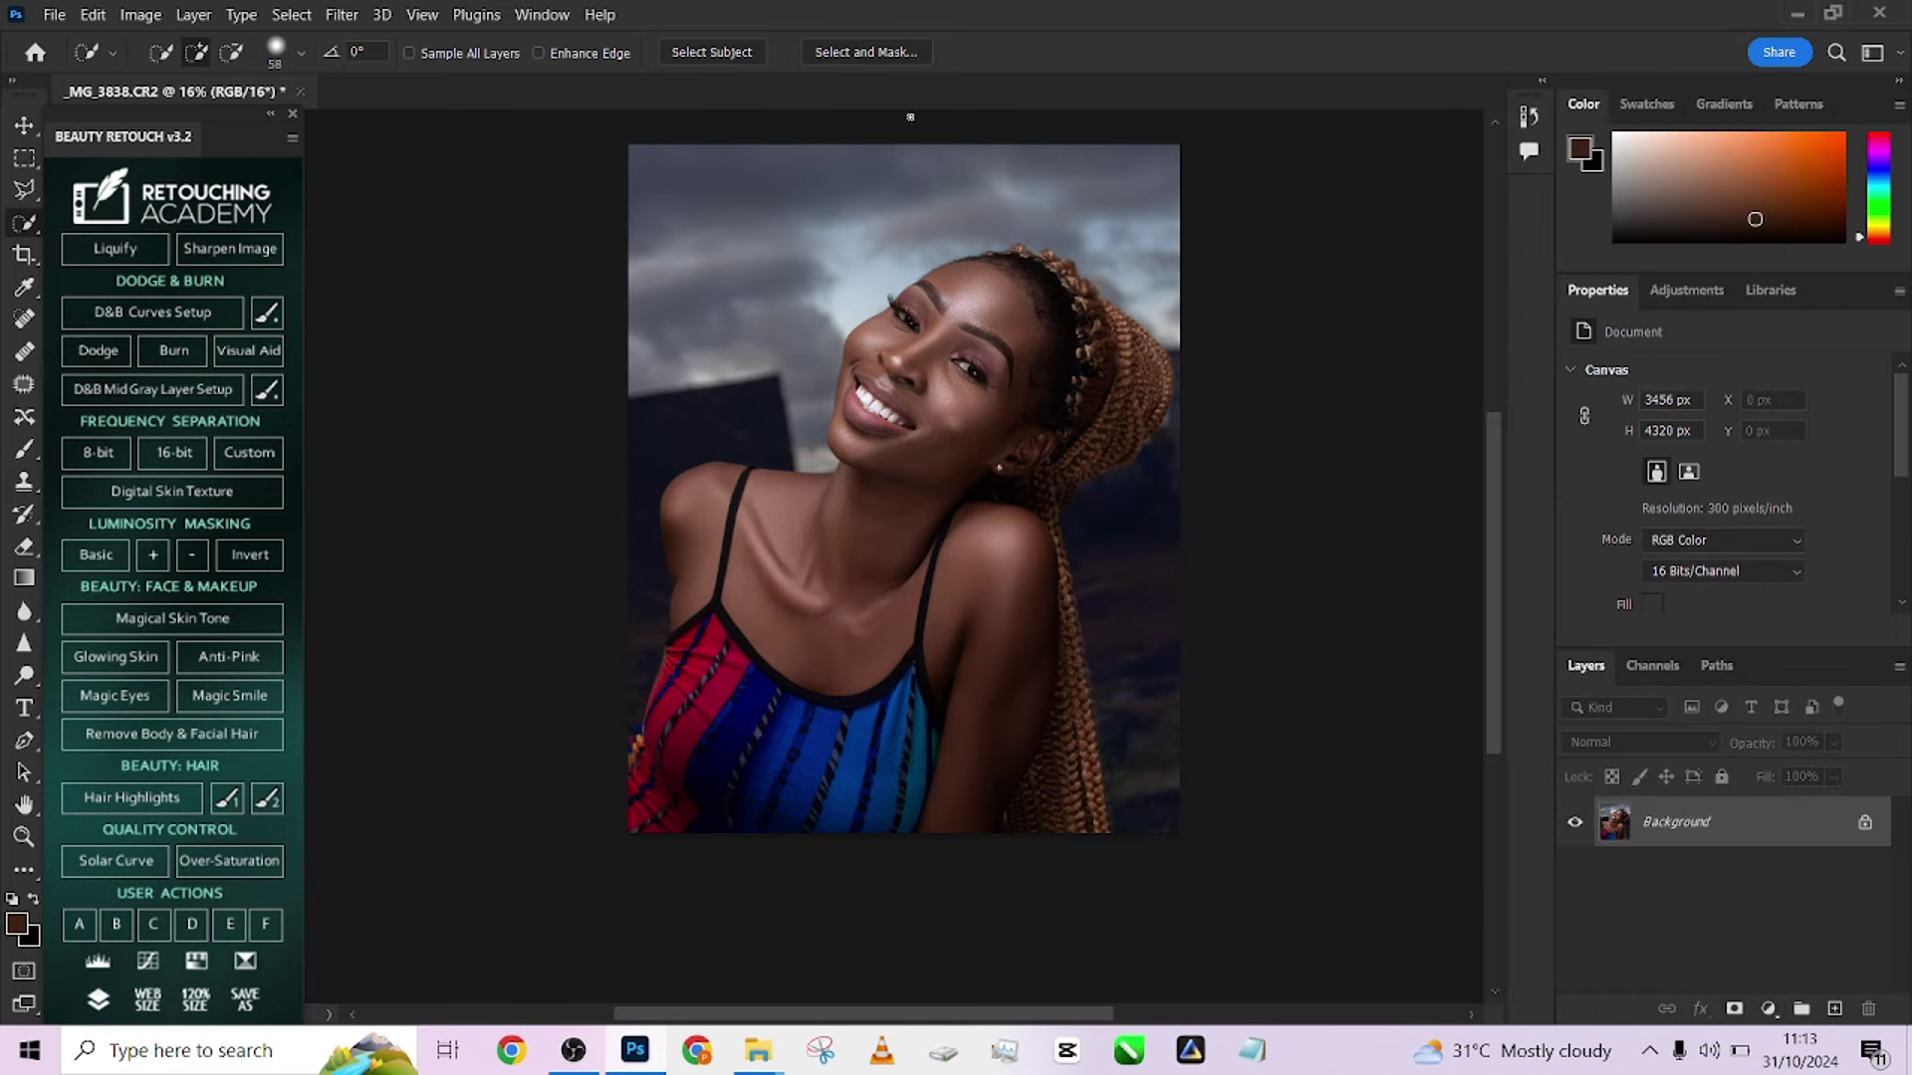
# Show the list of recorded actions and enlarge it to reveal the Done4U Retouch set
pyautogui.click(551, 16)
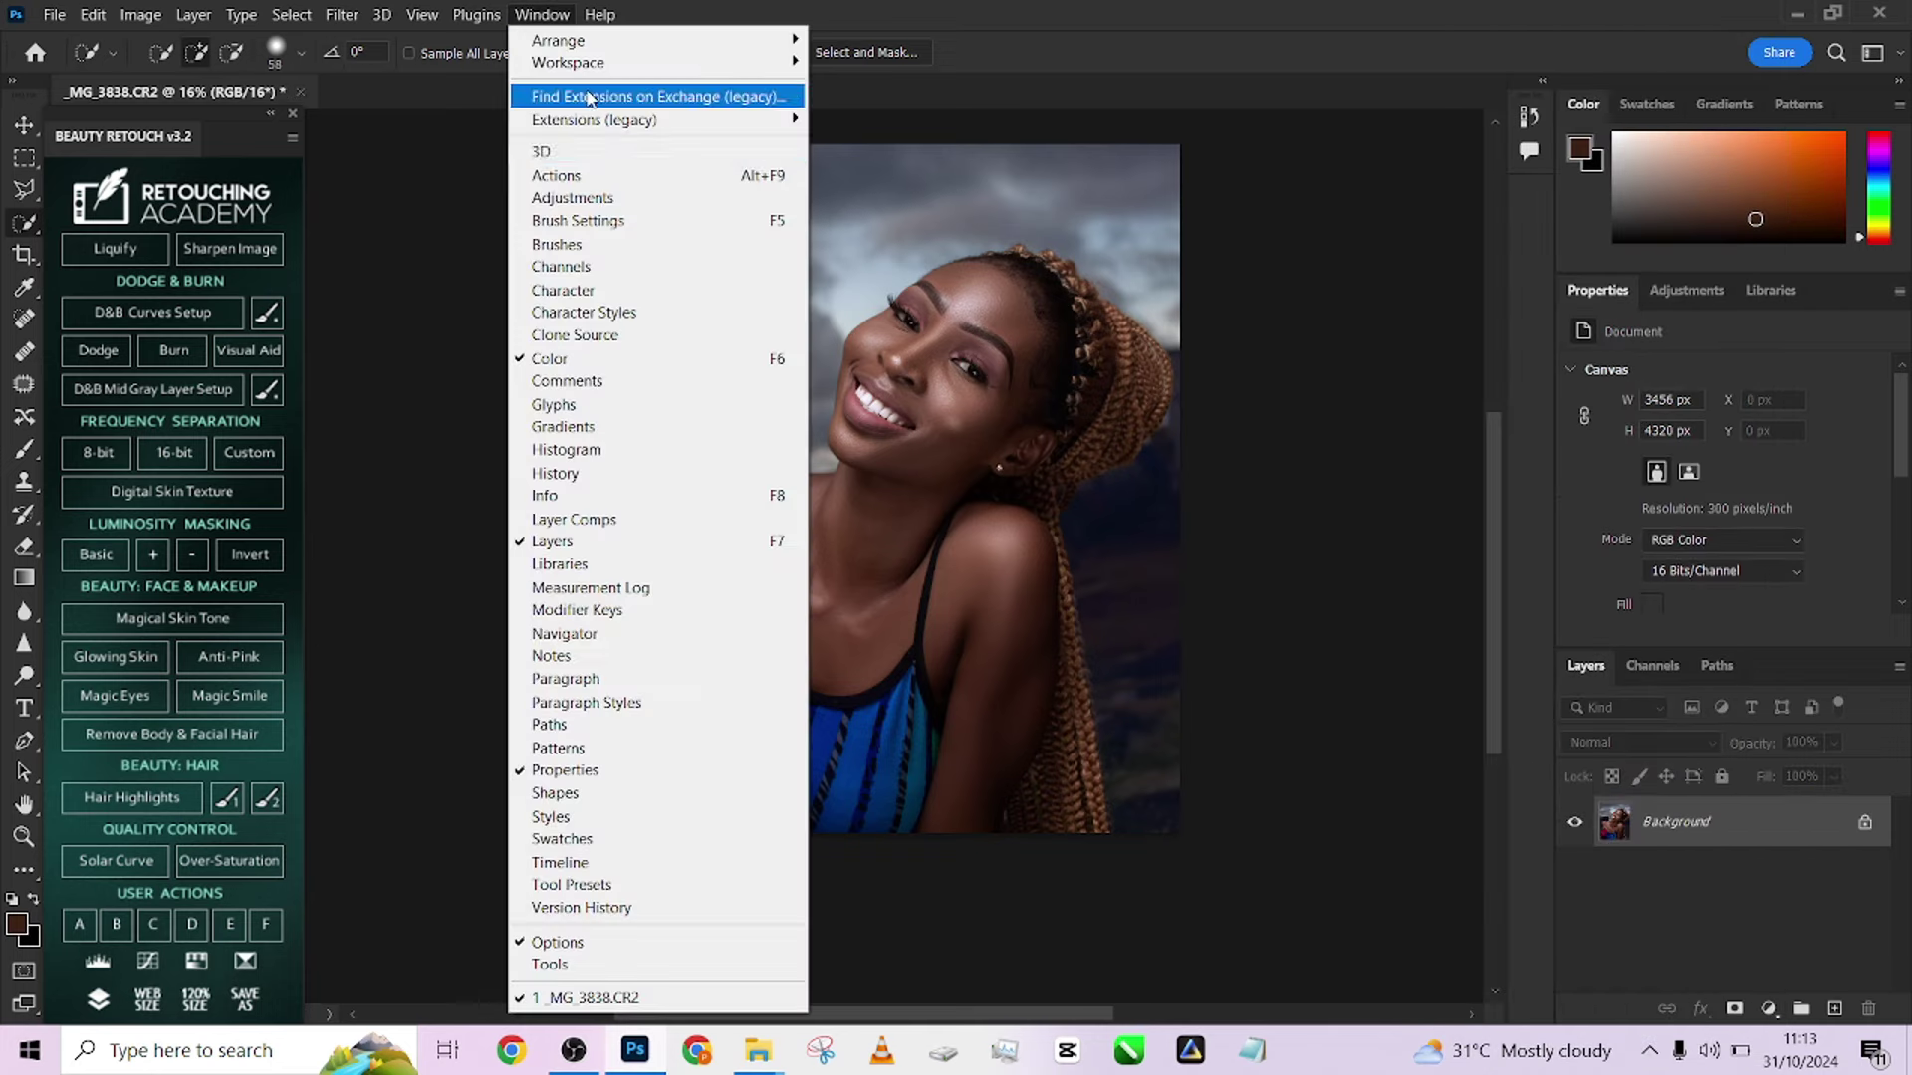
pyautogui.click(598, 175)
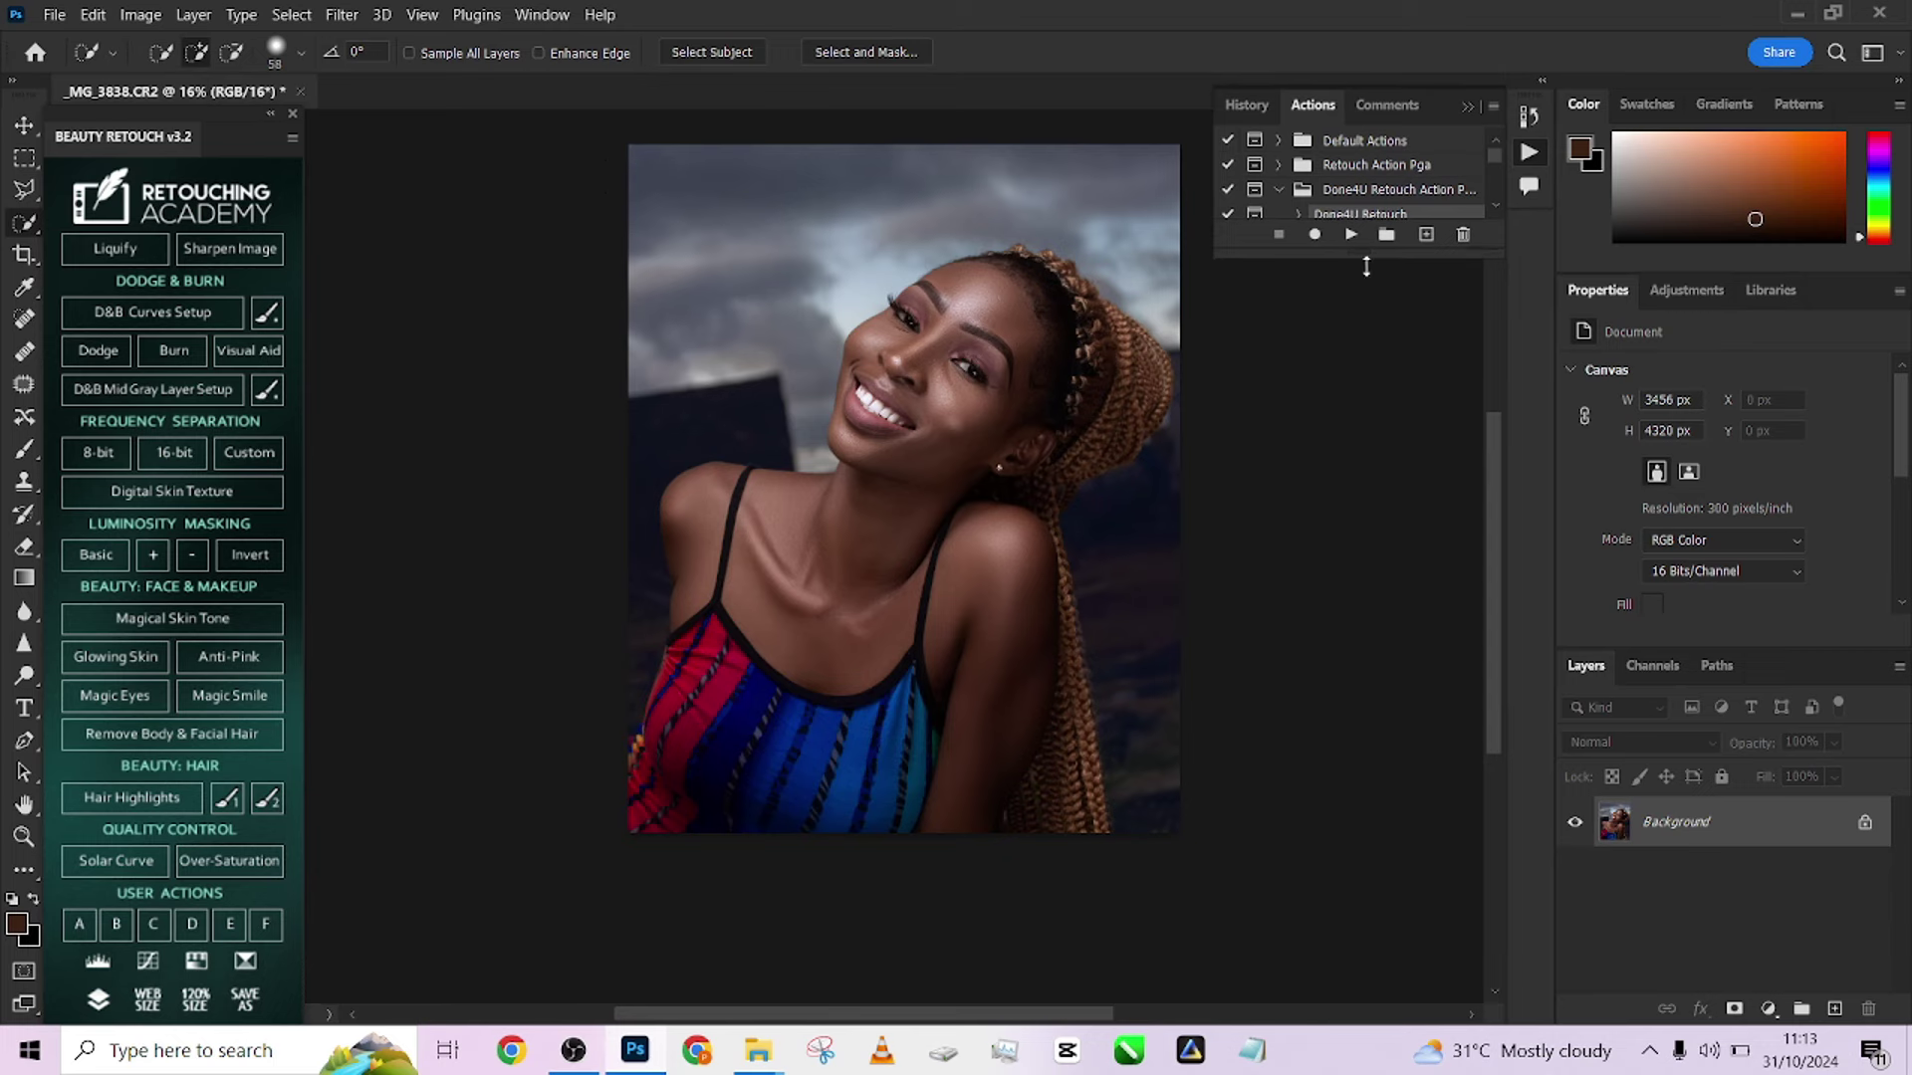
pyautogui.moveTo(1362, 268); pyautogui.dragTo(1375, 576)
pyautogui.scroll(1, 842, 422)
pyautogui.scroll(1, 841, 421)
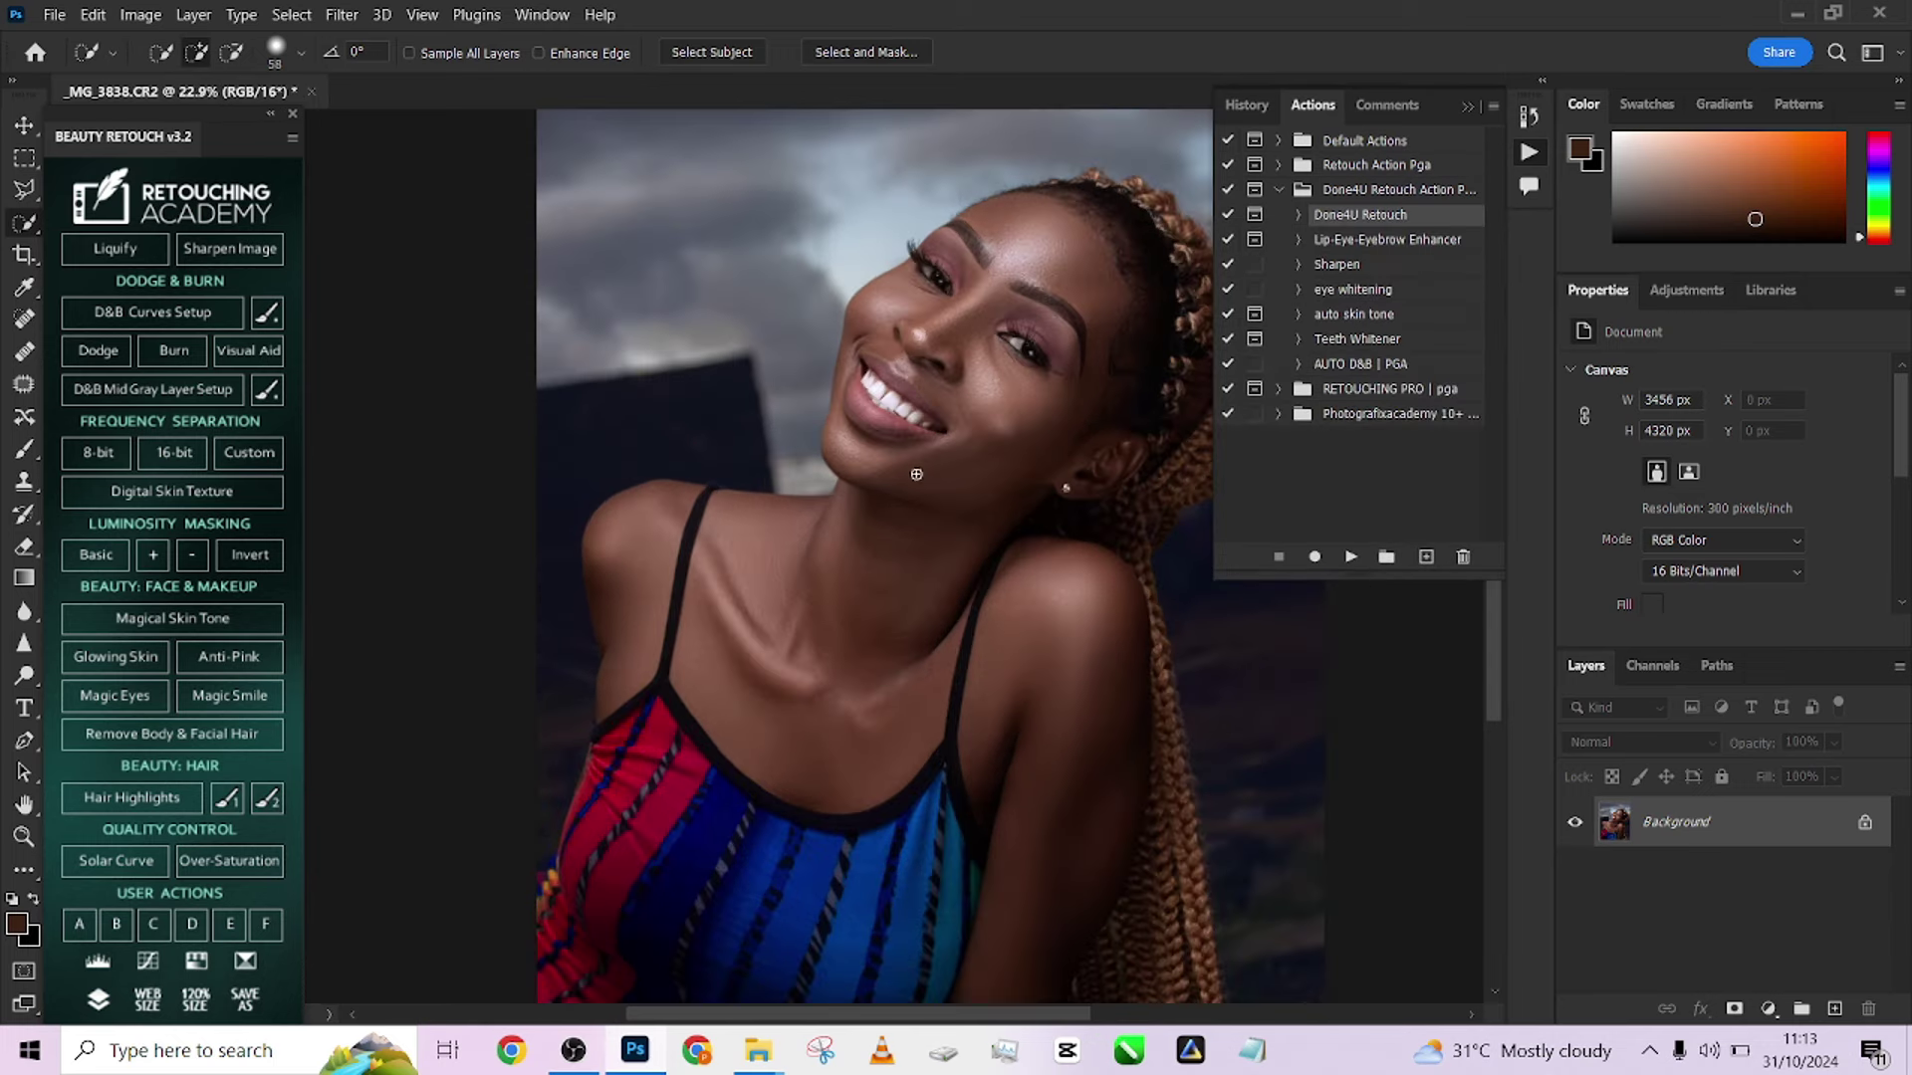
pyautogui.scroll(1, 916, 497)
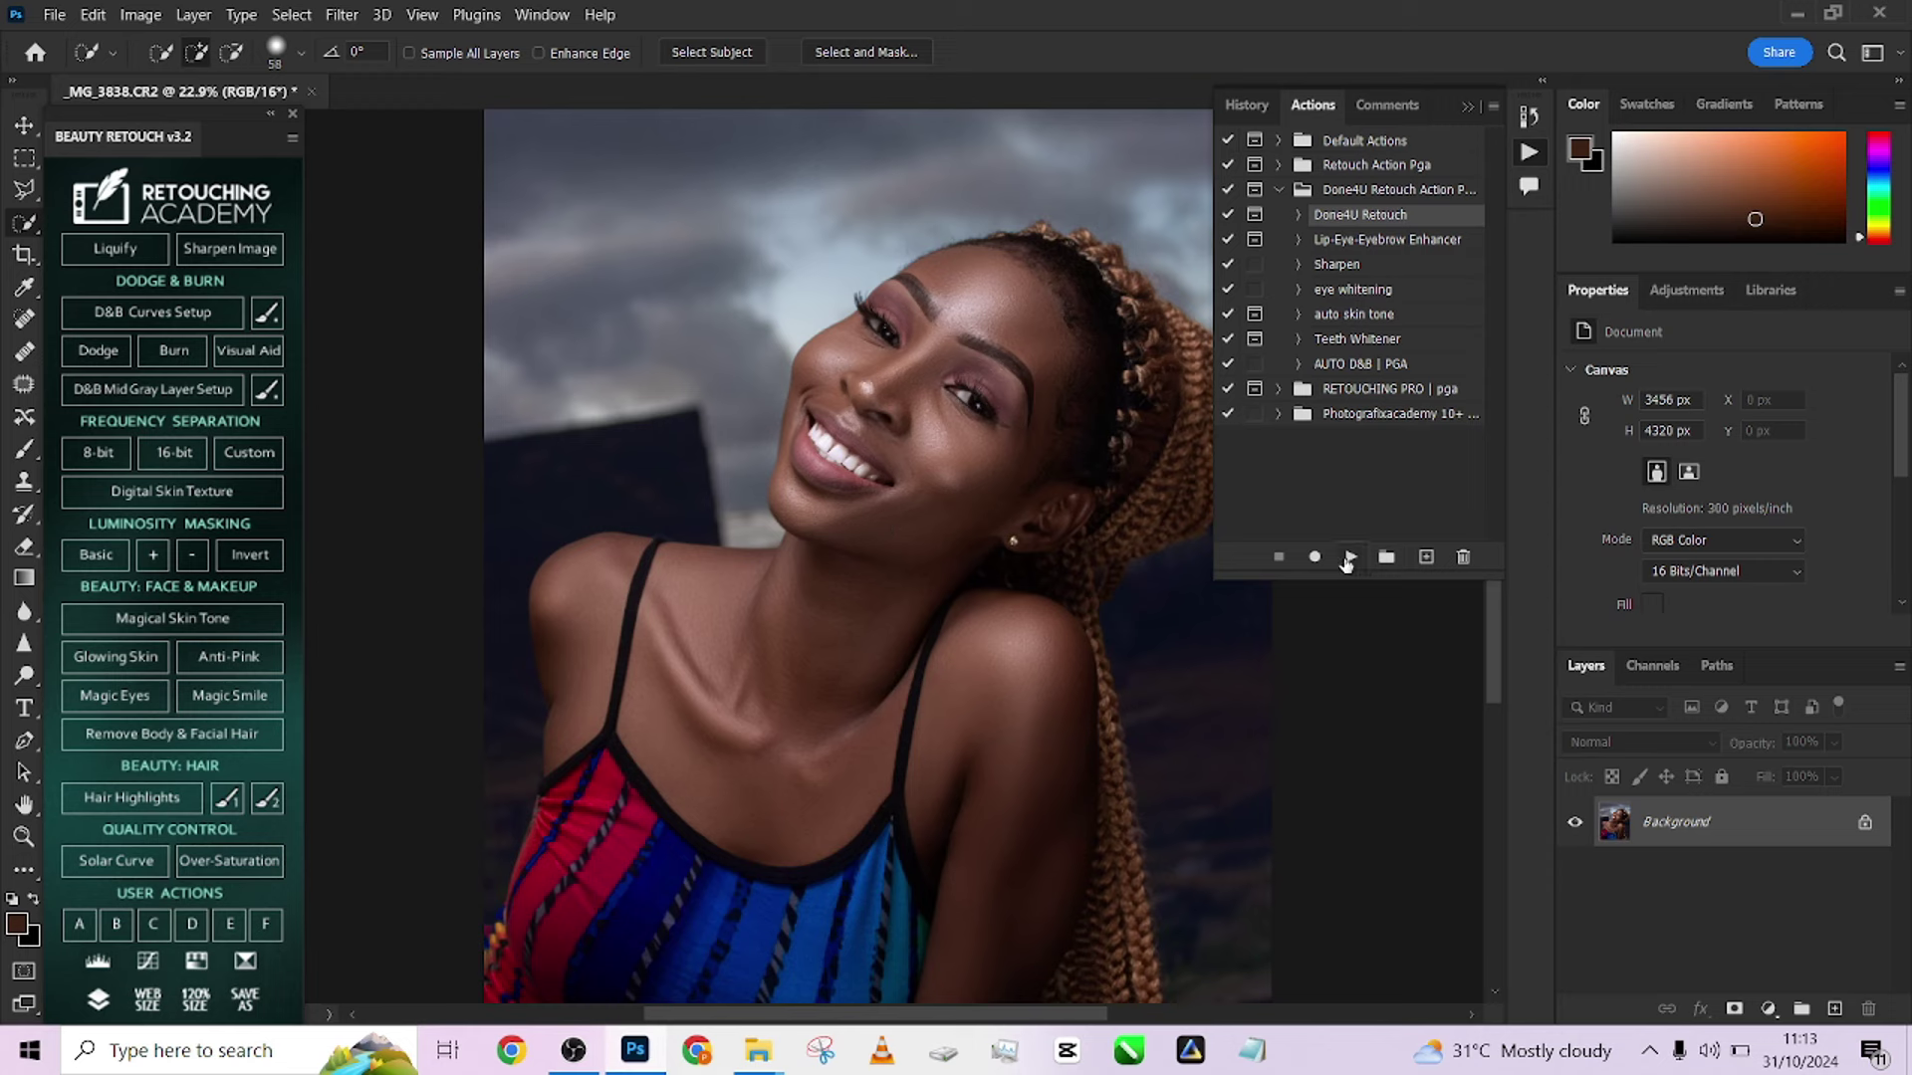
# Run the Done4U Retouch action on the portrait with a Gaussian Blur radius of 5 pixels
pyautogui.click(1349, 557)
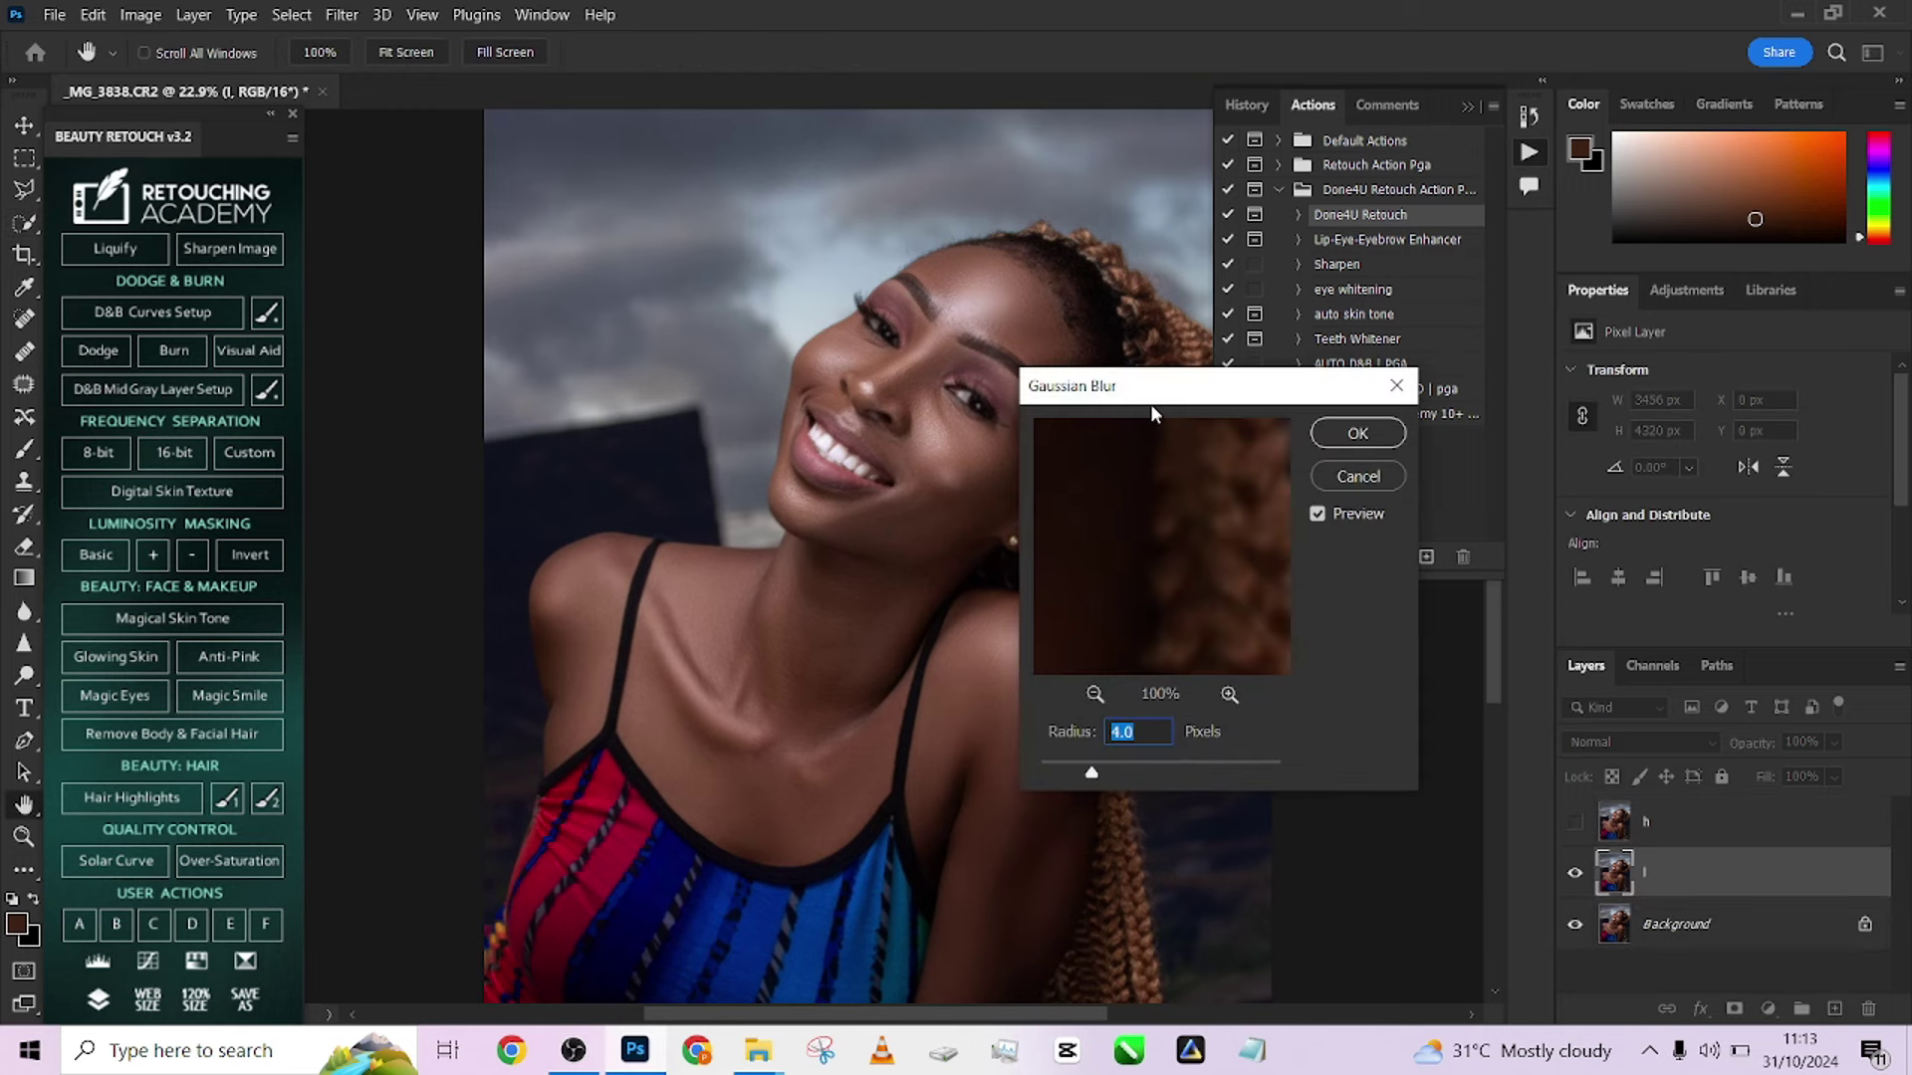
pyautogui.write('5')
pyautogui.click(1355, 439)
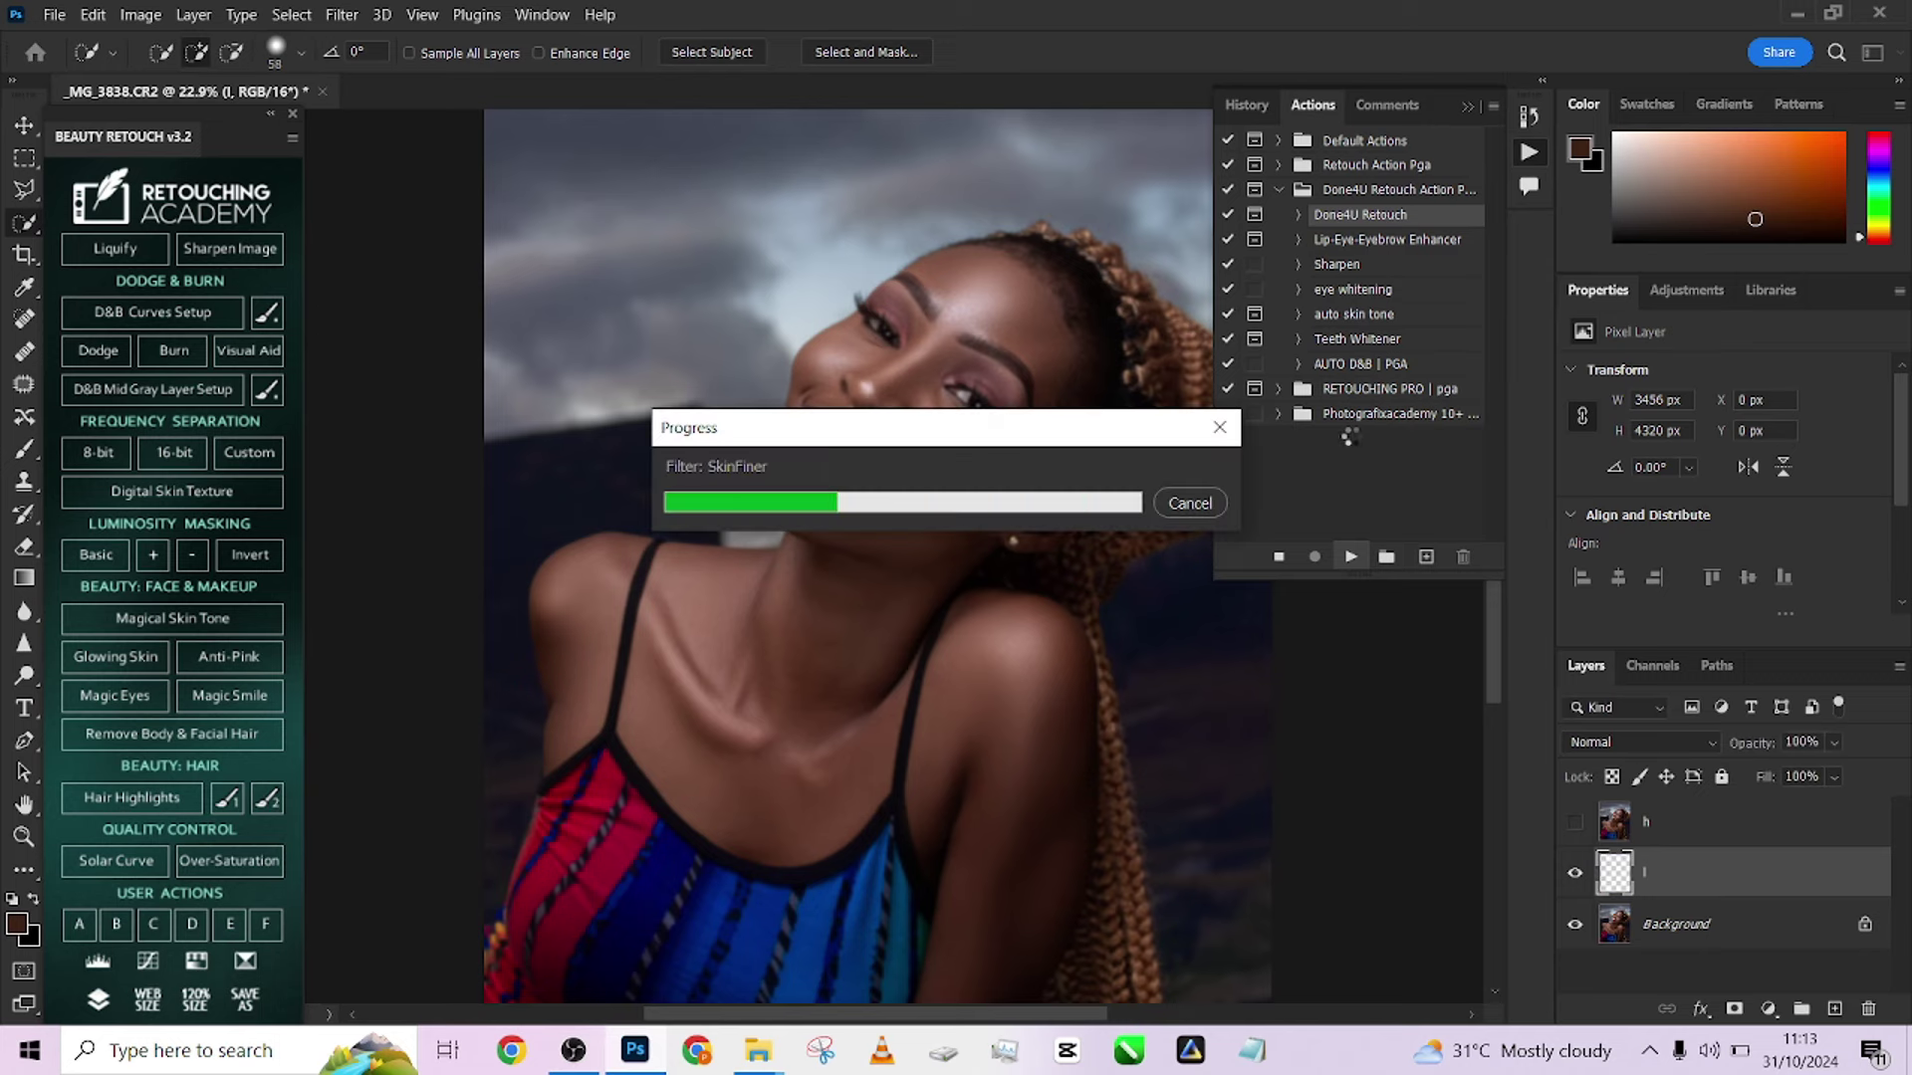
# Compare the portrait with and without the Done4U Retouch PGA layer, lower its fill to 28%, and flatten the image
pyautogui.scroll(-3, 1047, 489)
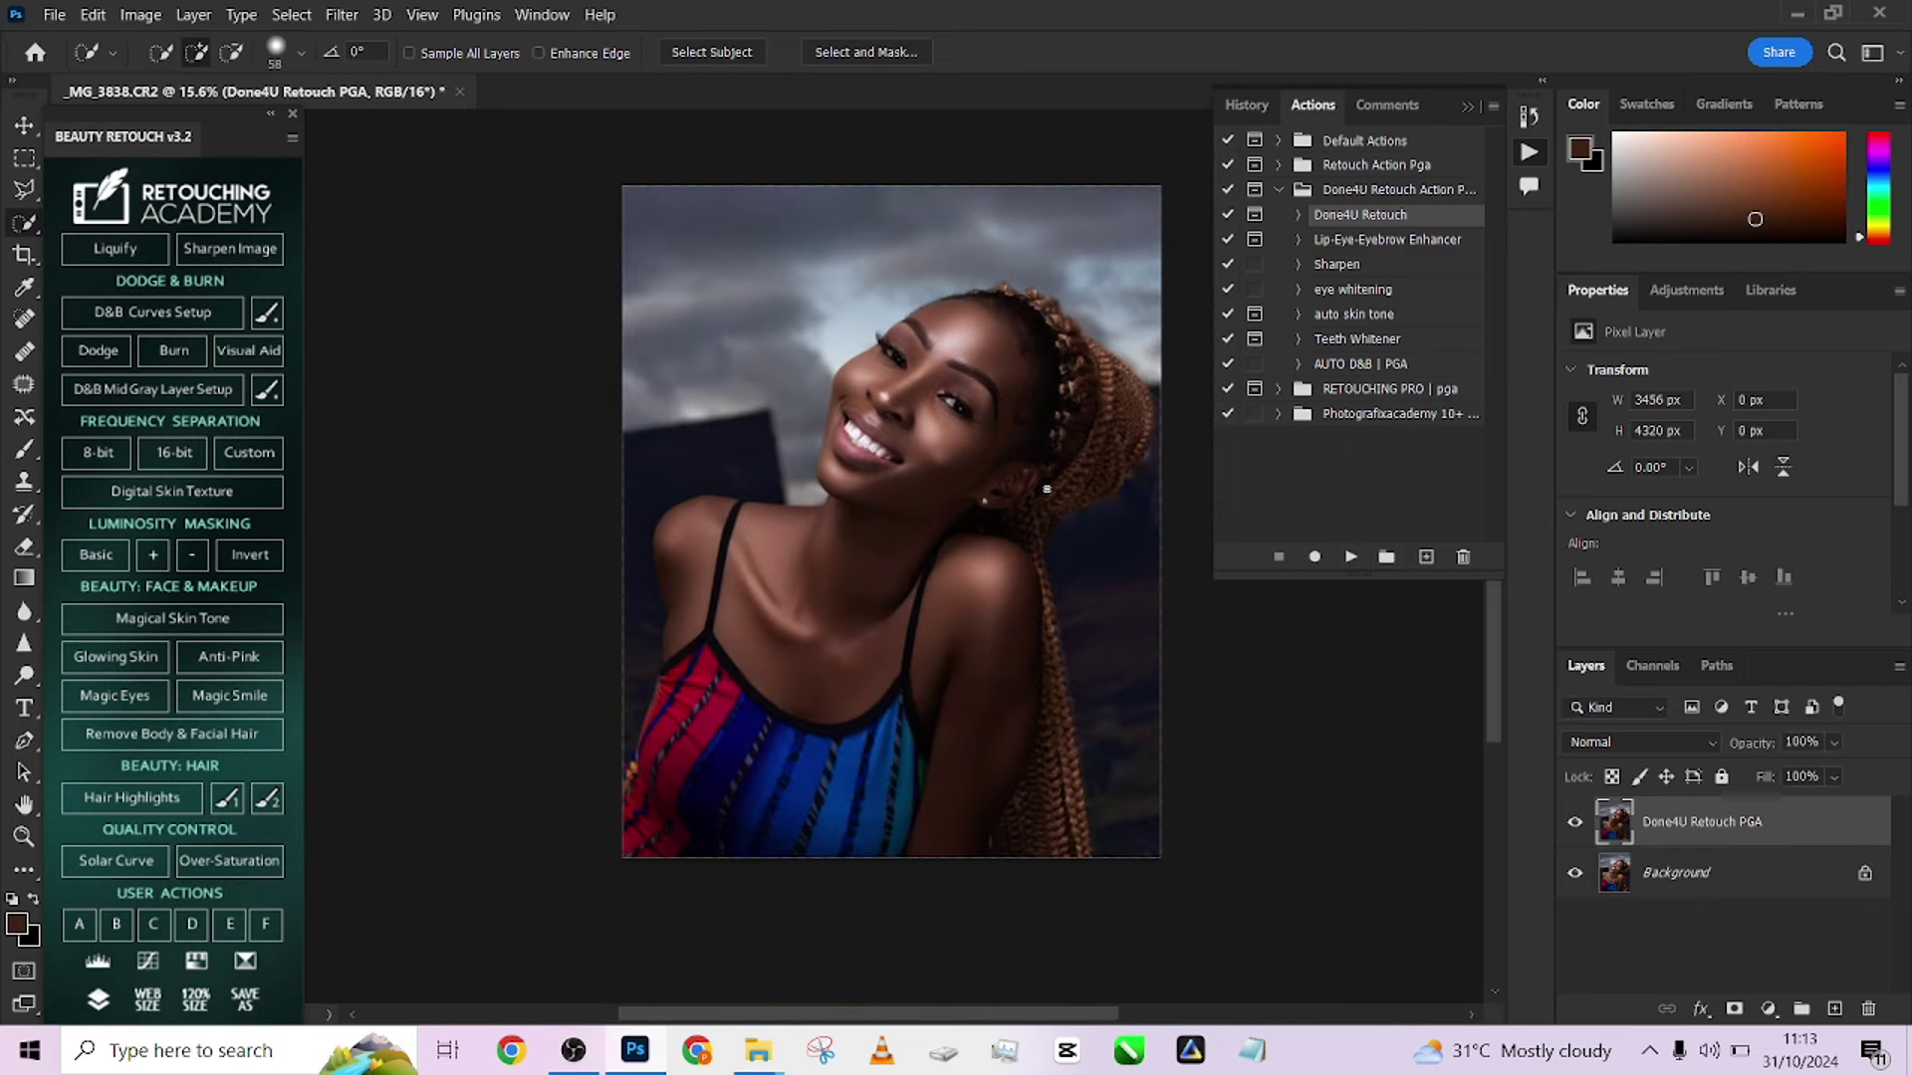
pyautogui.click(1575, 822)
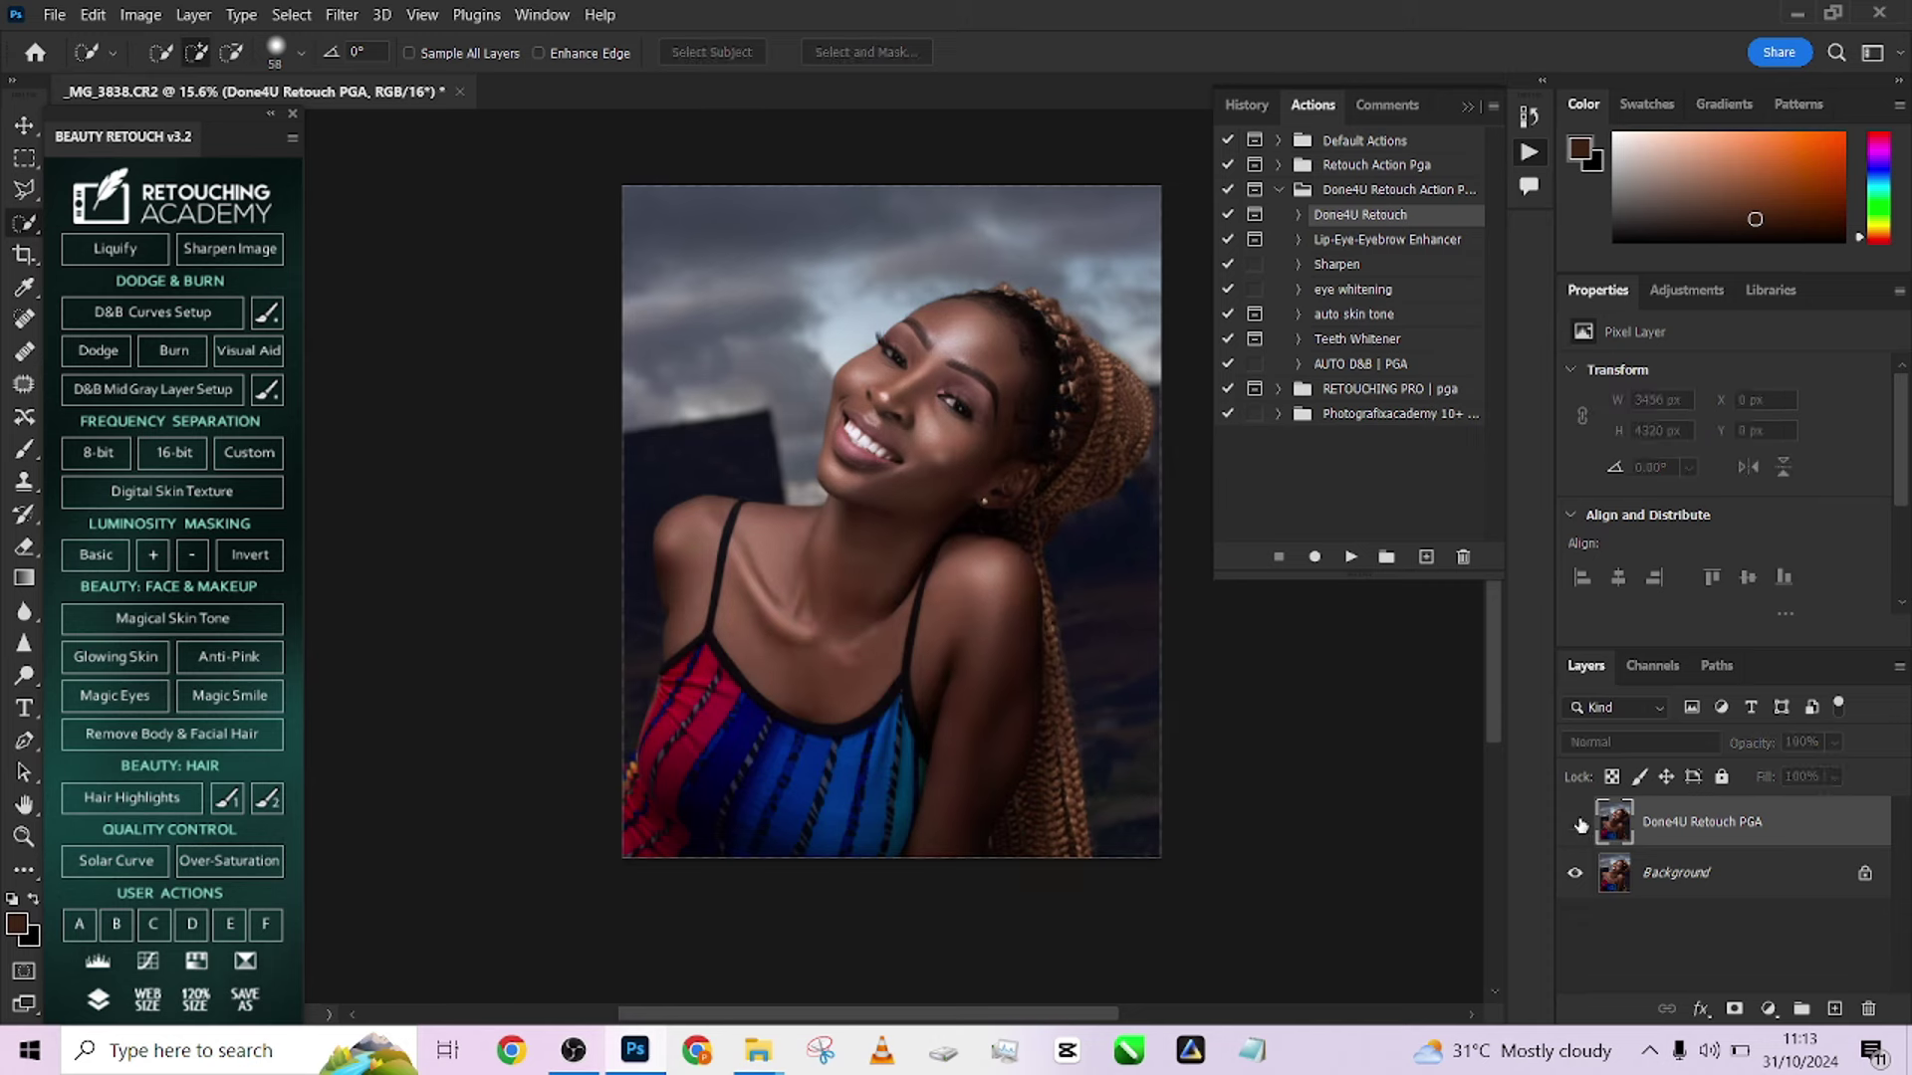
pyautogui.click(1575, 823)
pyautogui.click(1577, 822)
pyautogui.click(1578, 823)
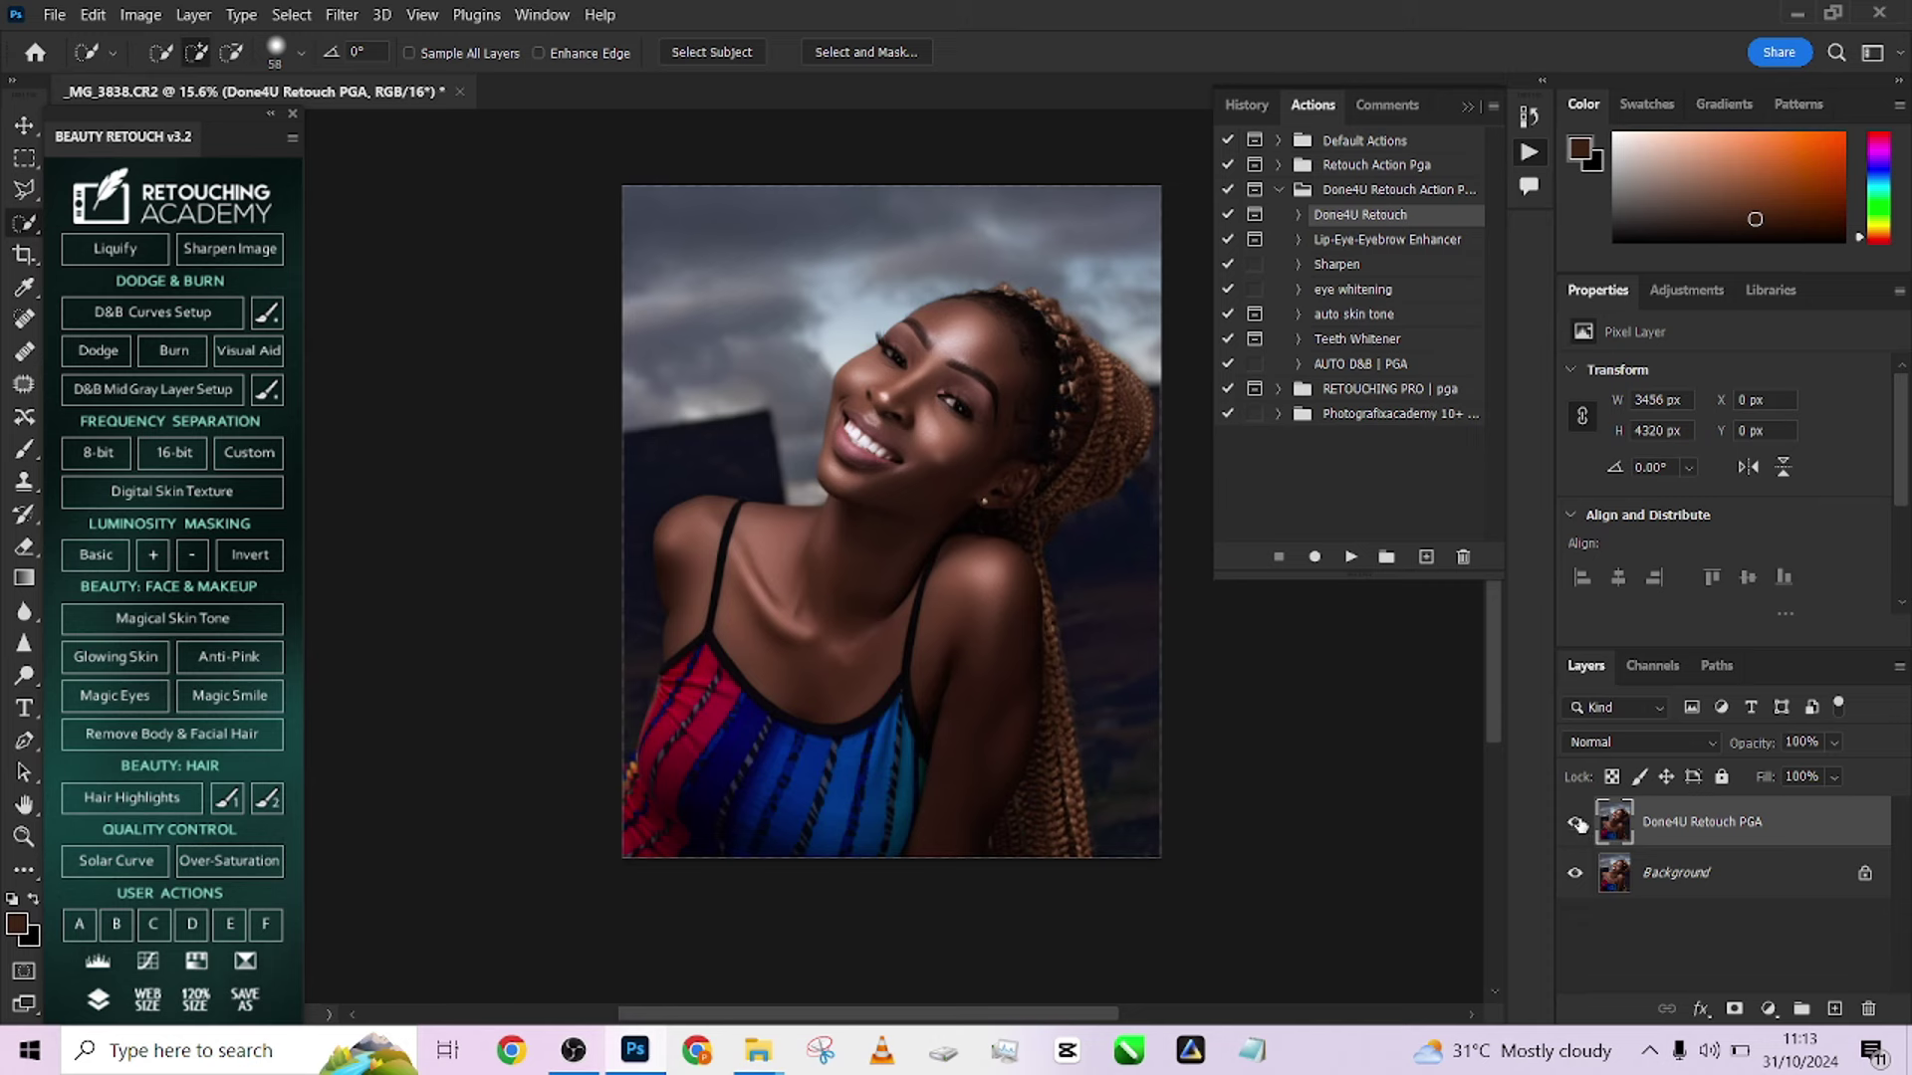
pyautogui.click(1834, 776)
pyautogui.moveTo(1792, 811); pyautogui.dragTo(1780, 816)
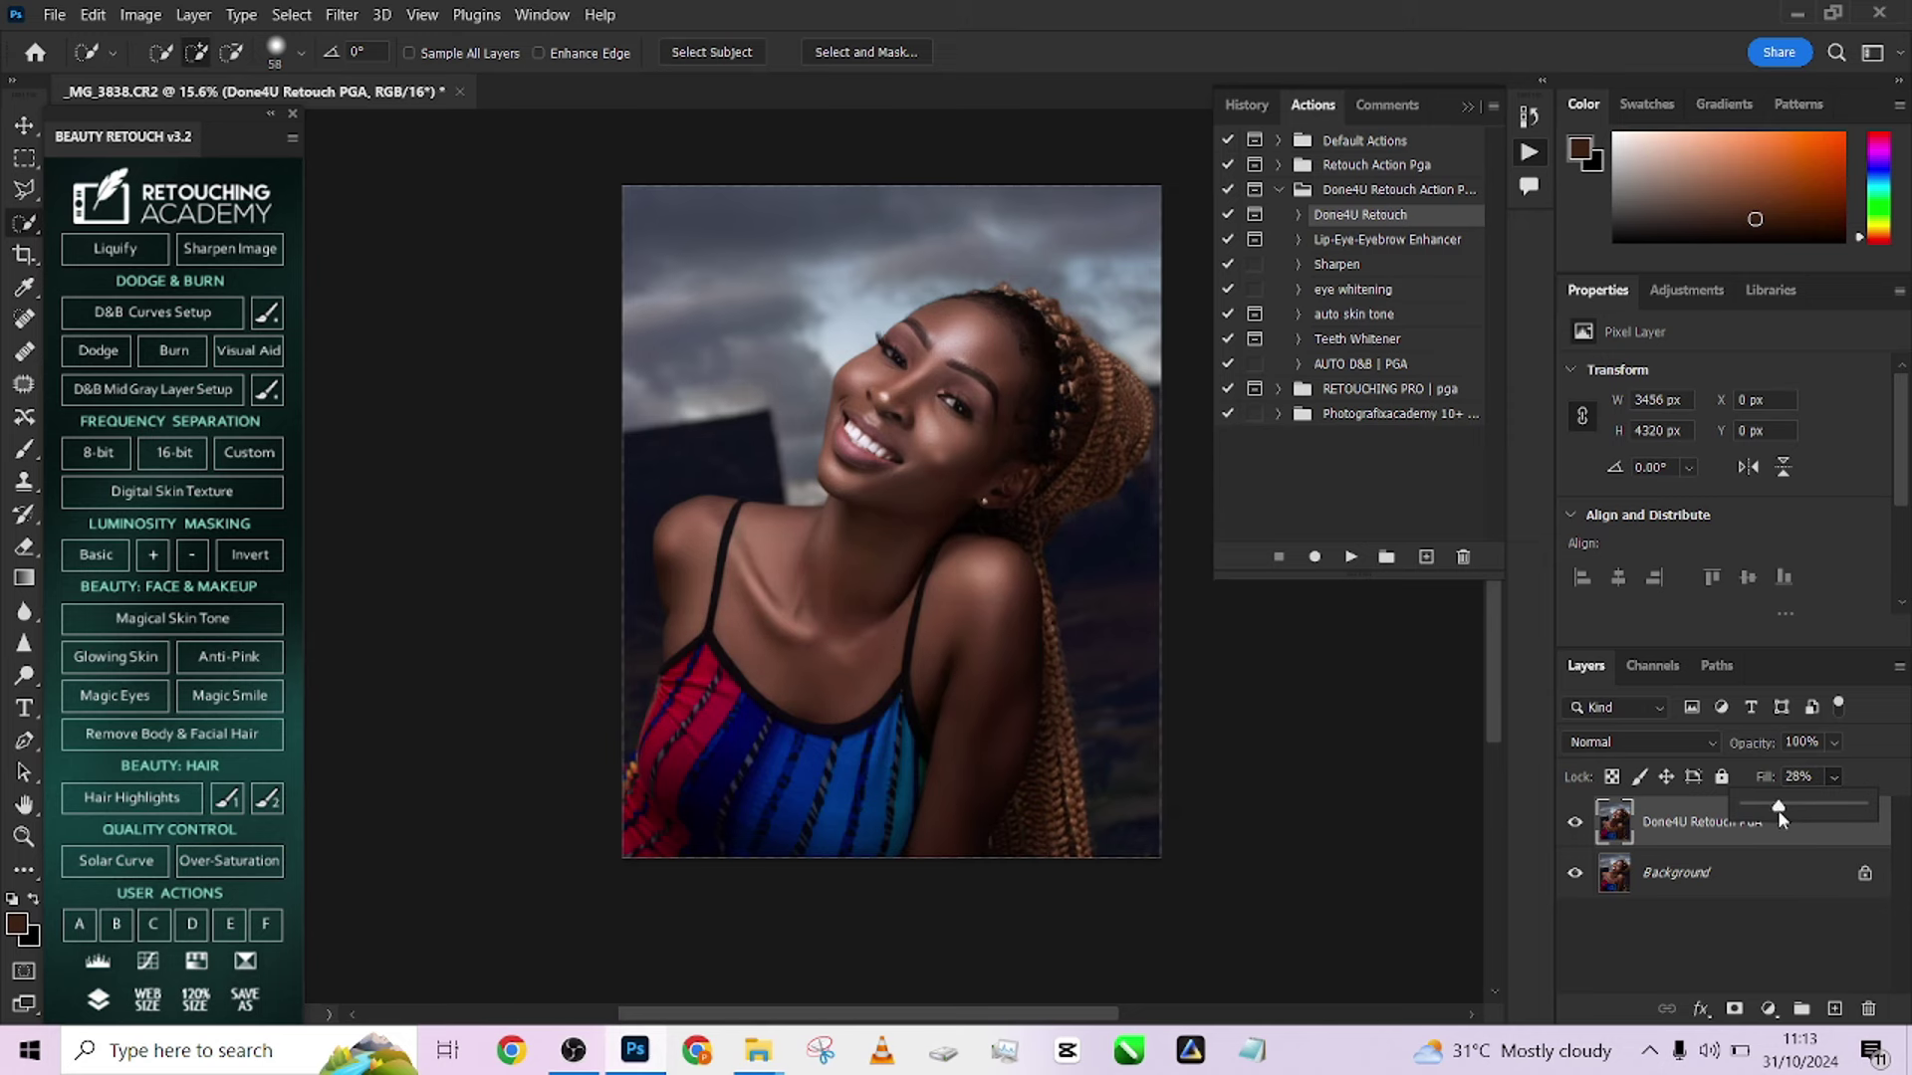
pyautogui.click(1575, 831)
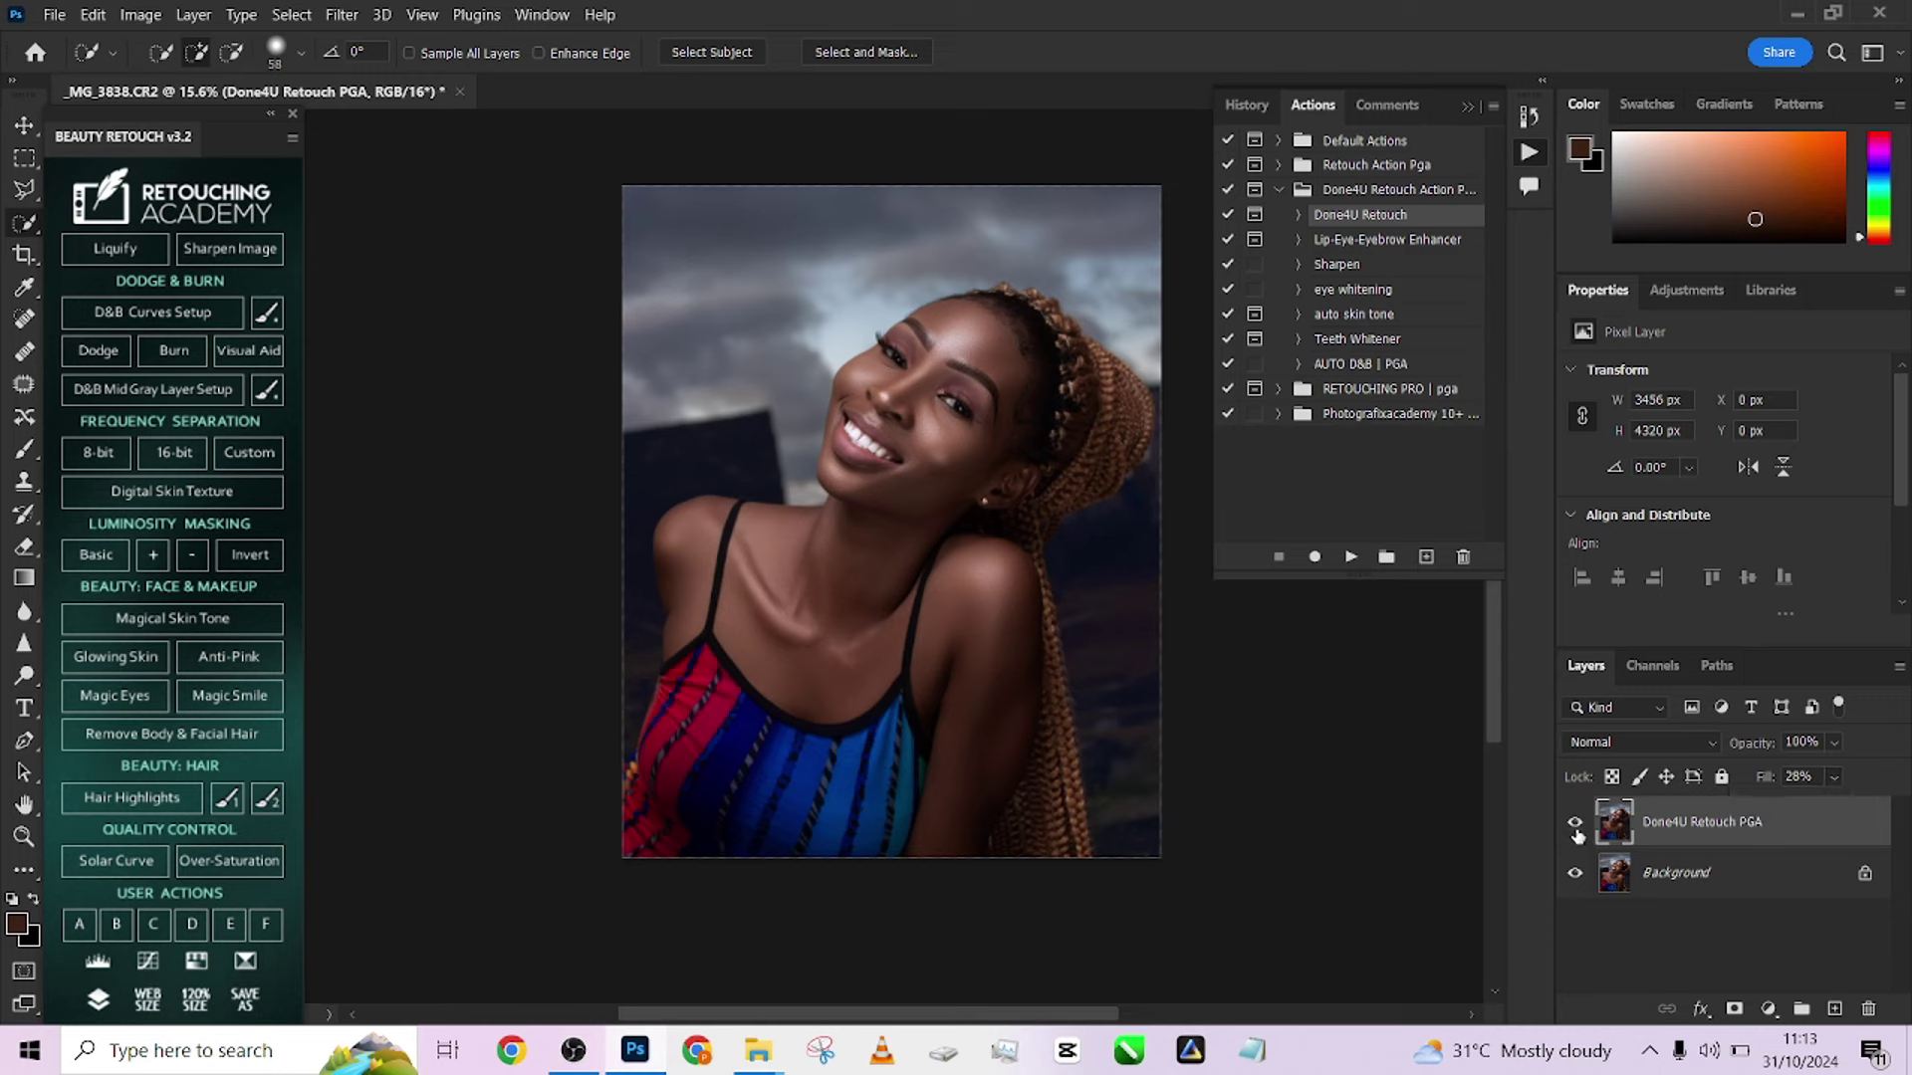
pyautogui.click(1575, 830)
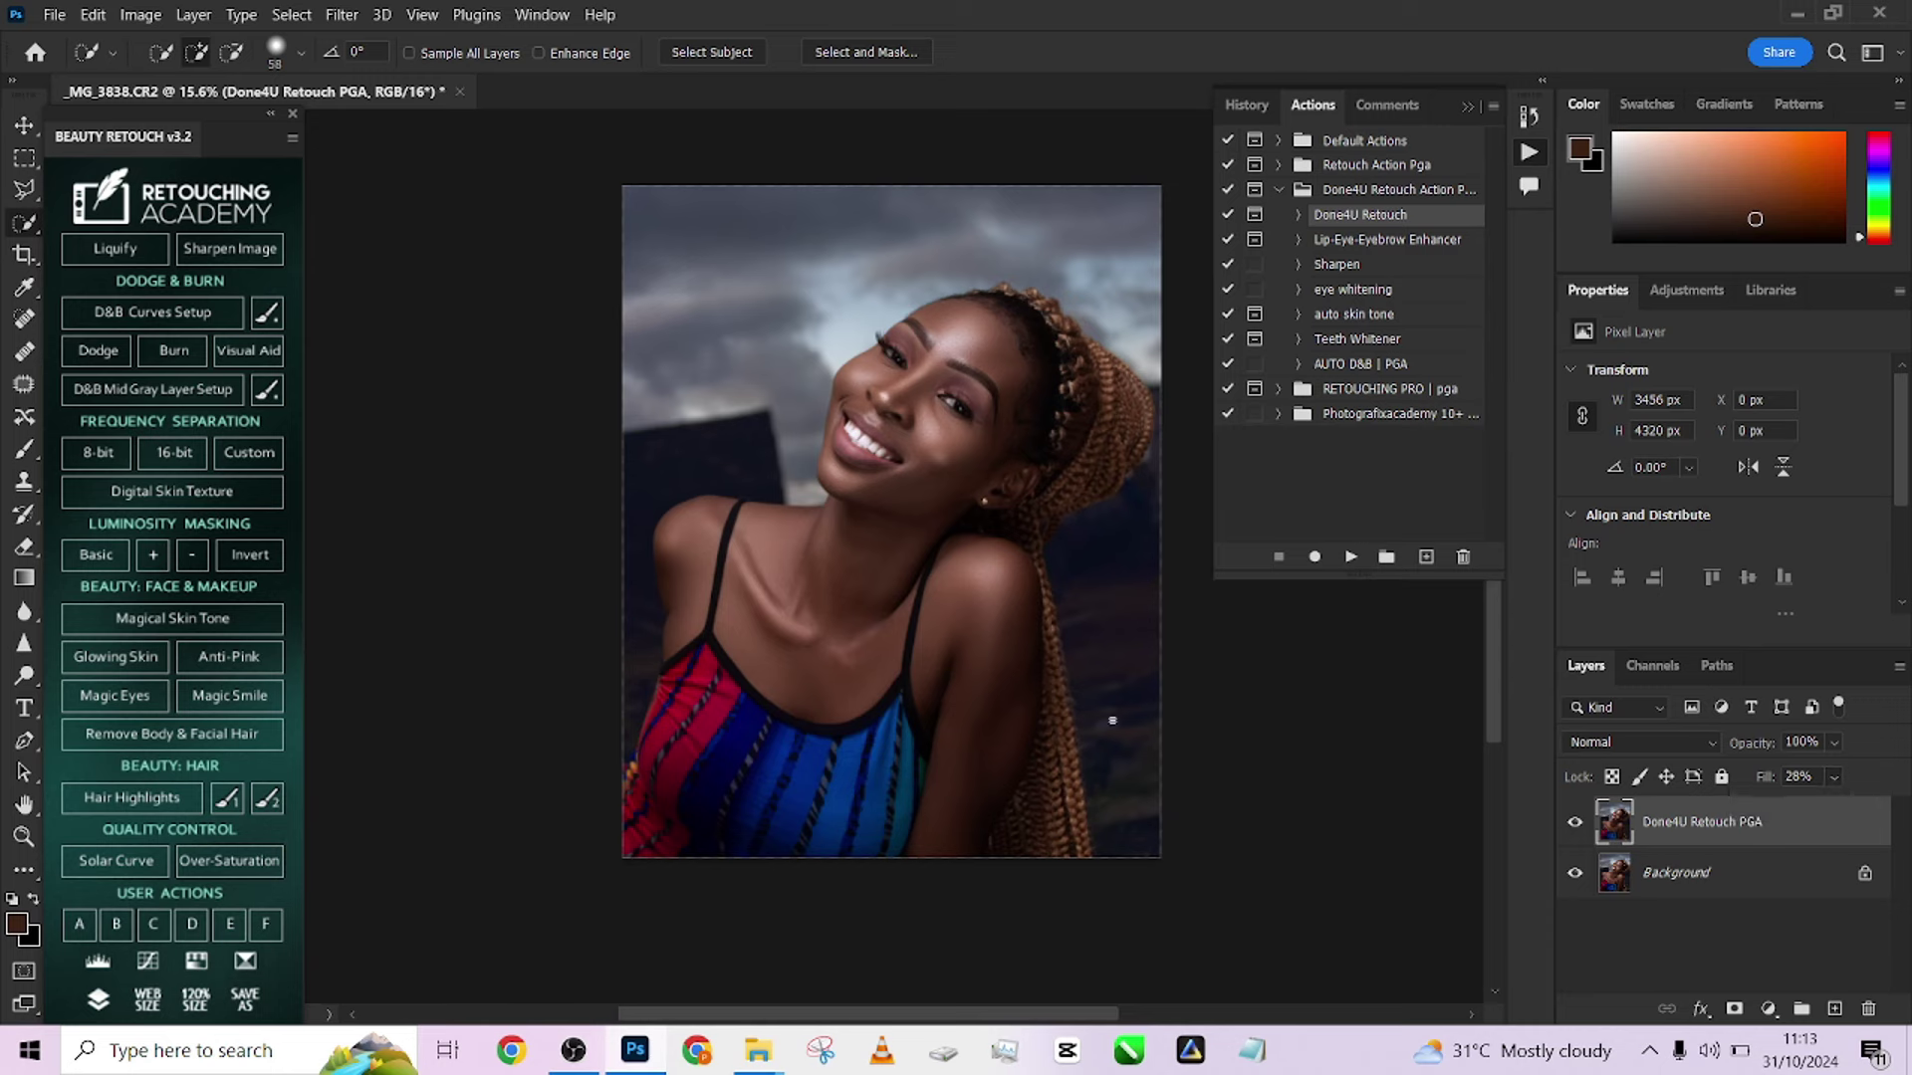
pyautogui.rightClick(1807, 882)
pyautogui.click(1732, 814)
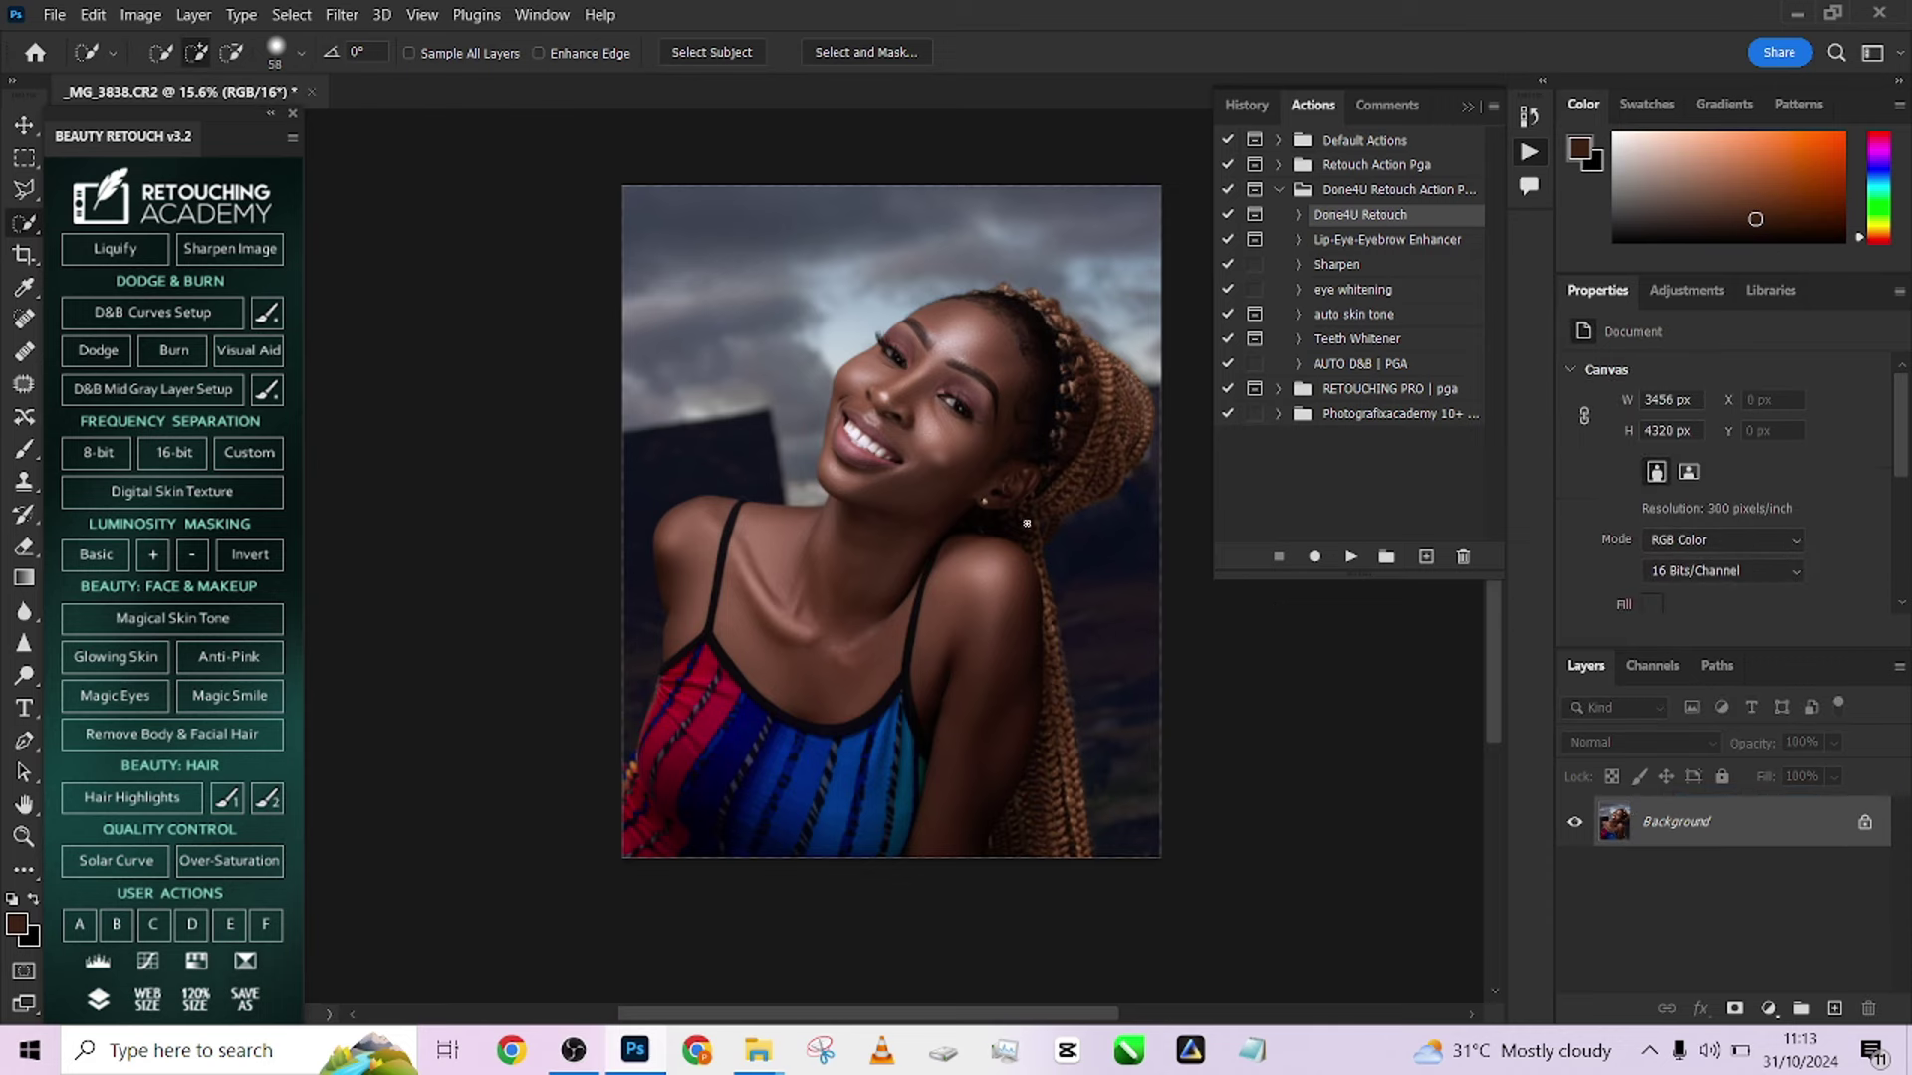
# Sharpen the portrait with the retouching panel's Sharpen Image function and lower the sharpening layer's opacity to 70%
pyautogui.scroll(2, 942, 467)
pyautogui.scroll(1, 942, 467)
pyautogui.click(228, 249)
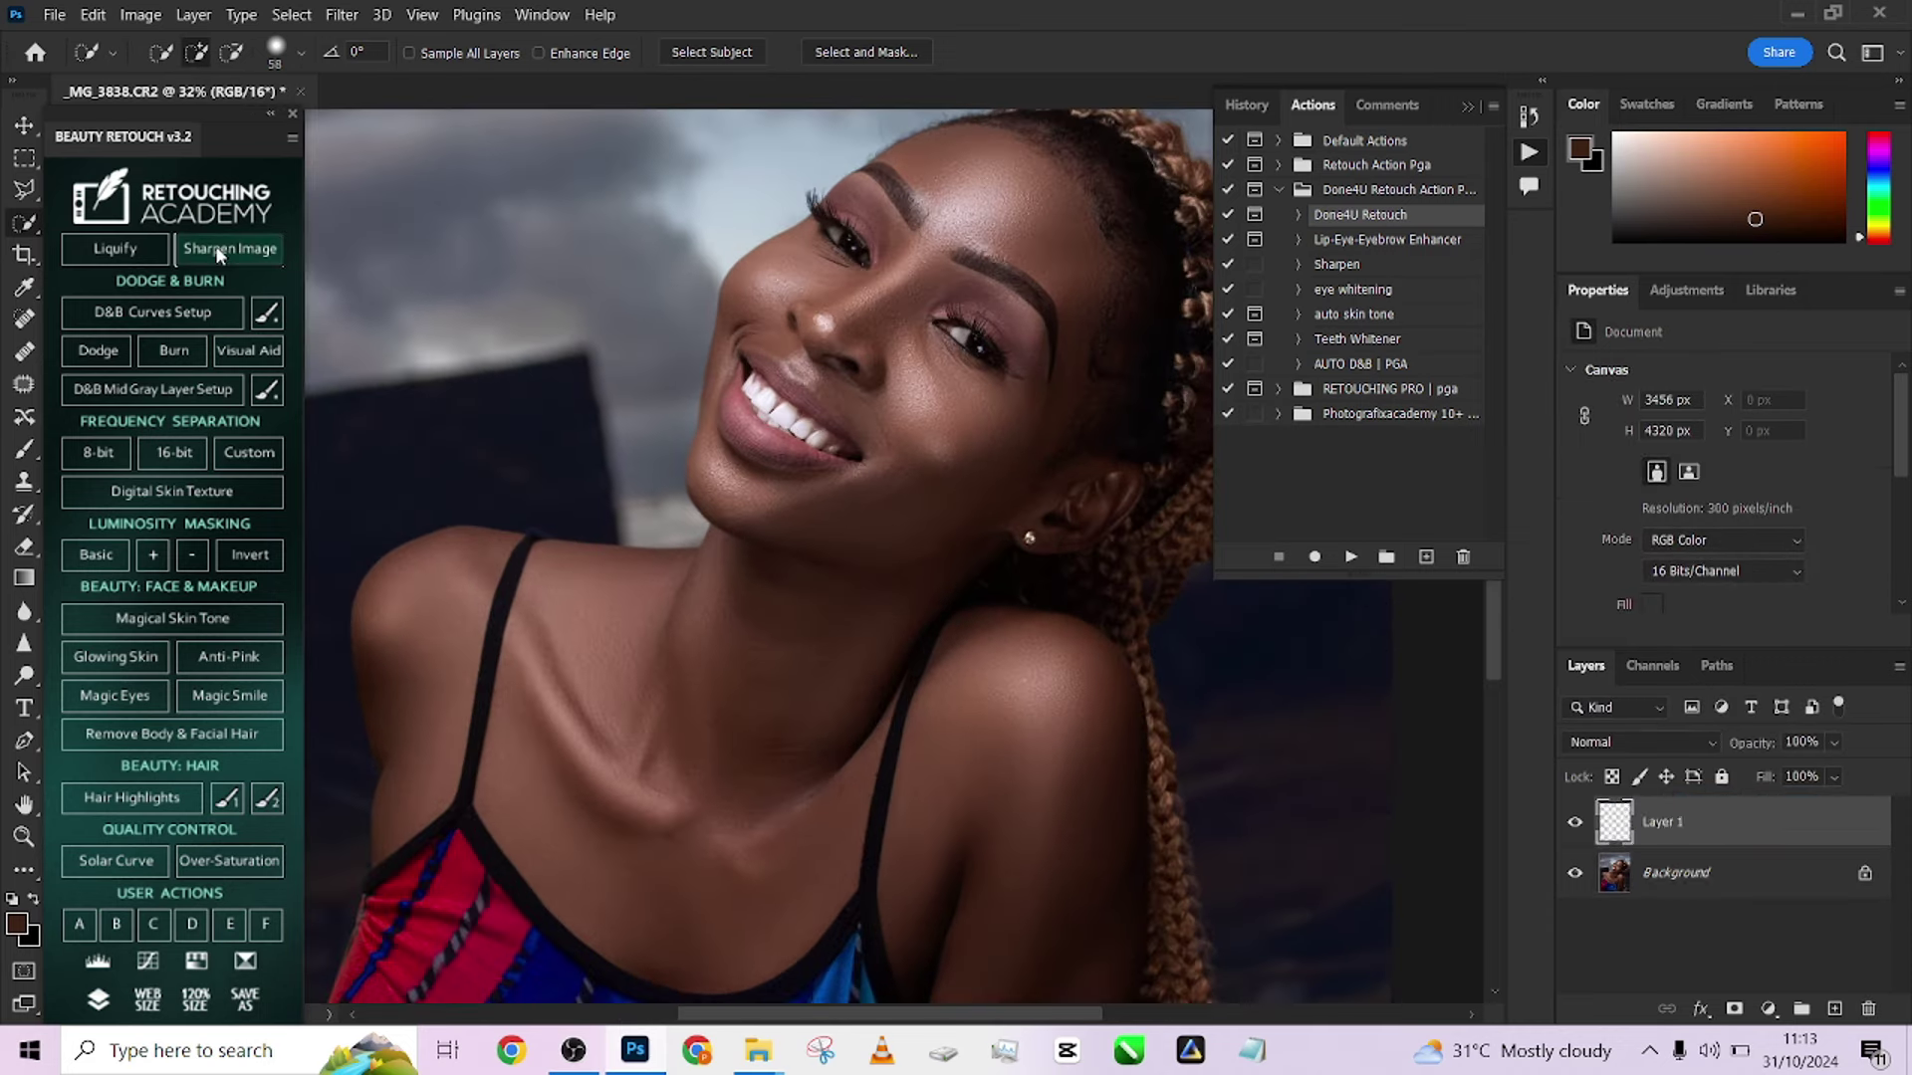
pyautogui.click(1834, 743)
pyautogui.moveTo(1833, 773); pyautogui.dragTo(1826, 773)
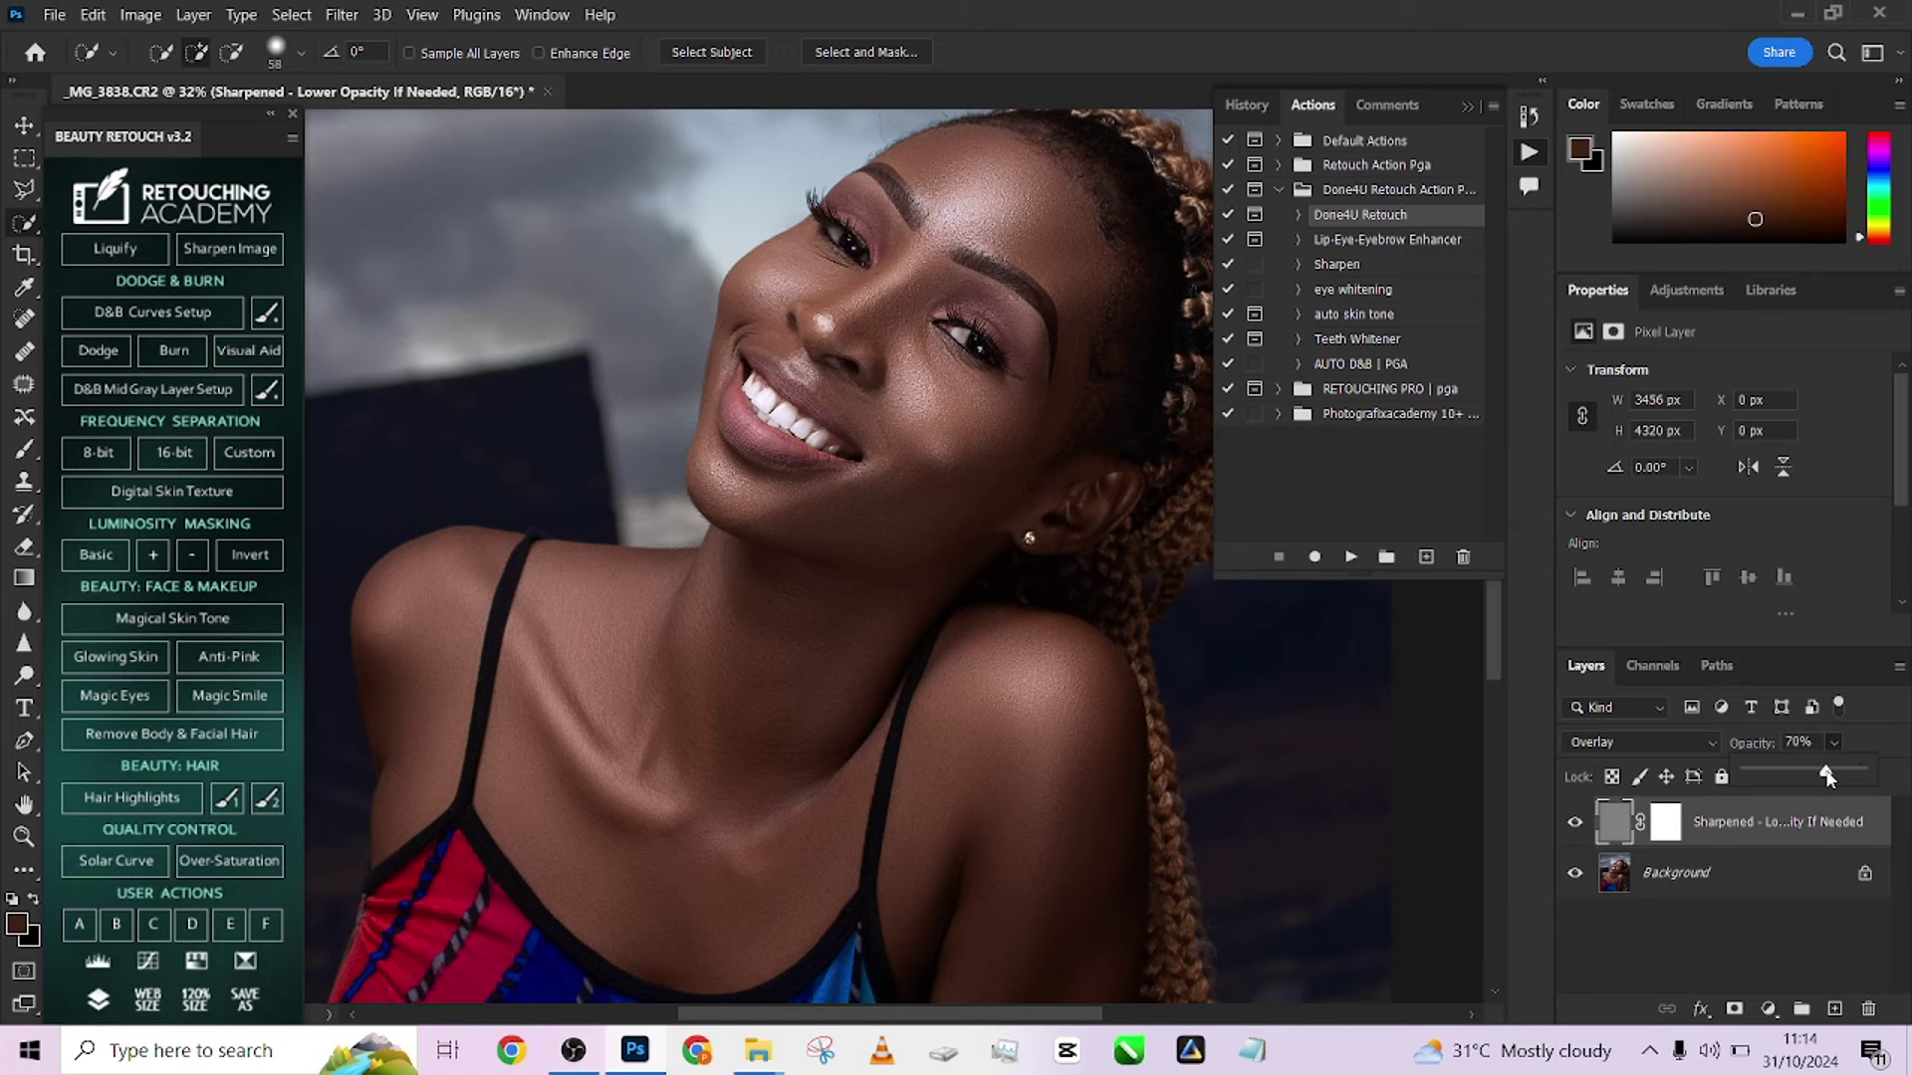
# Compare the face with and without the sharpening layer, and flatten the image
pyautogui.scroll(4, 1025, 444)
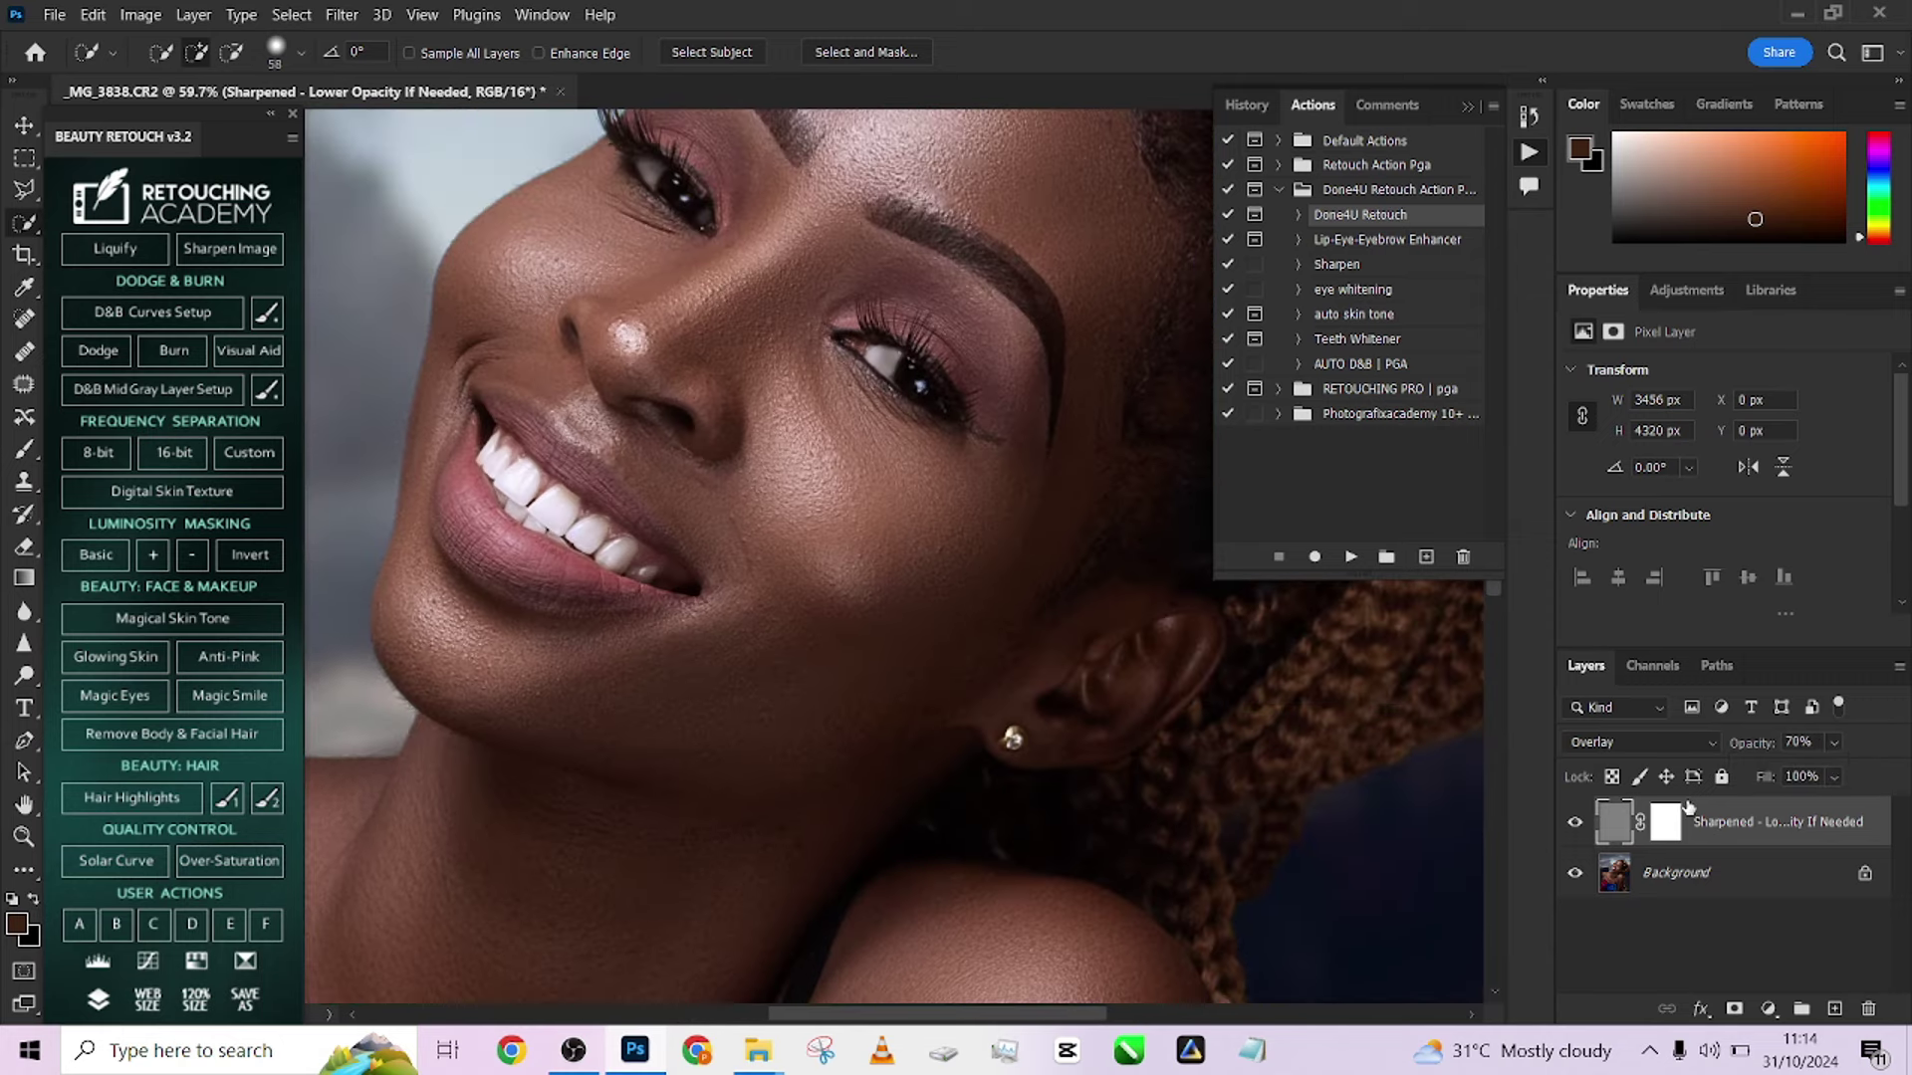
pyautogui.click(1572, 823)
pyautogui.click(1572, 823)
pyautogui.rightClick(1686, 892)
pyautogui.click(1718, 815)
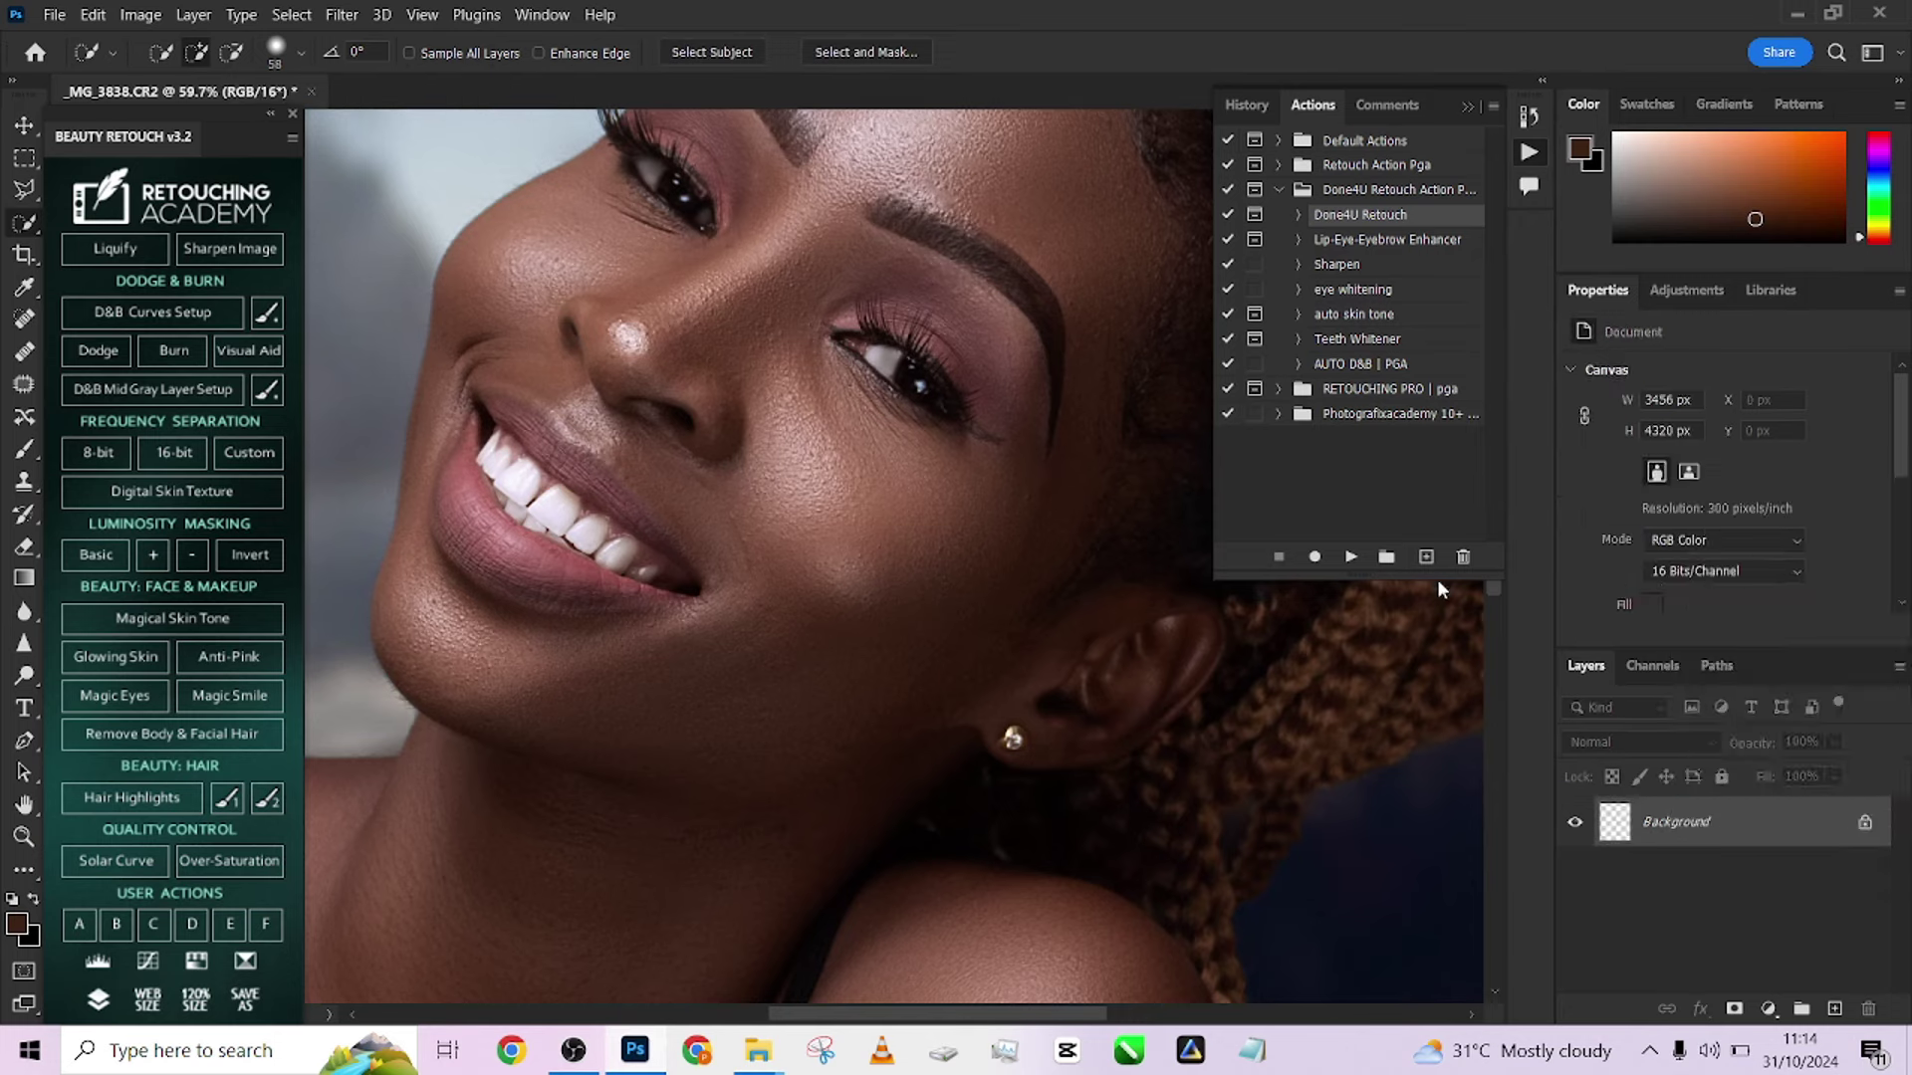
# Save the finished retouch as a new history snapshot and bring the whole portrait into view
pyautogui.click(1241, 108)
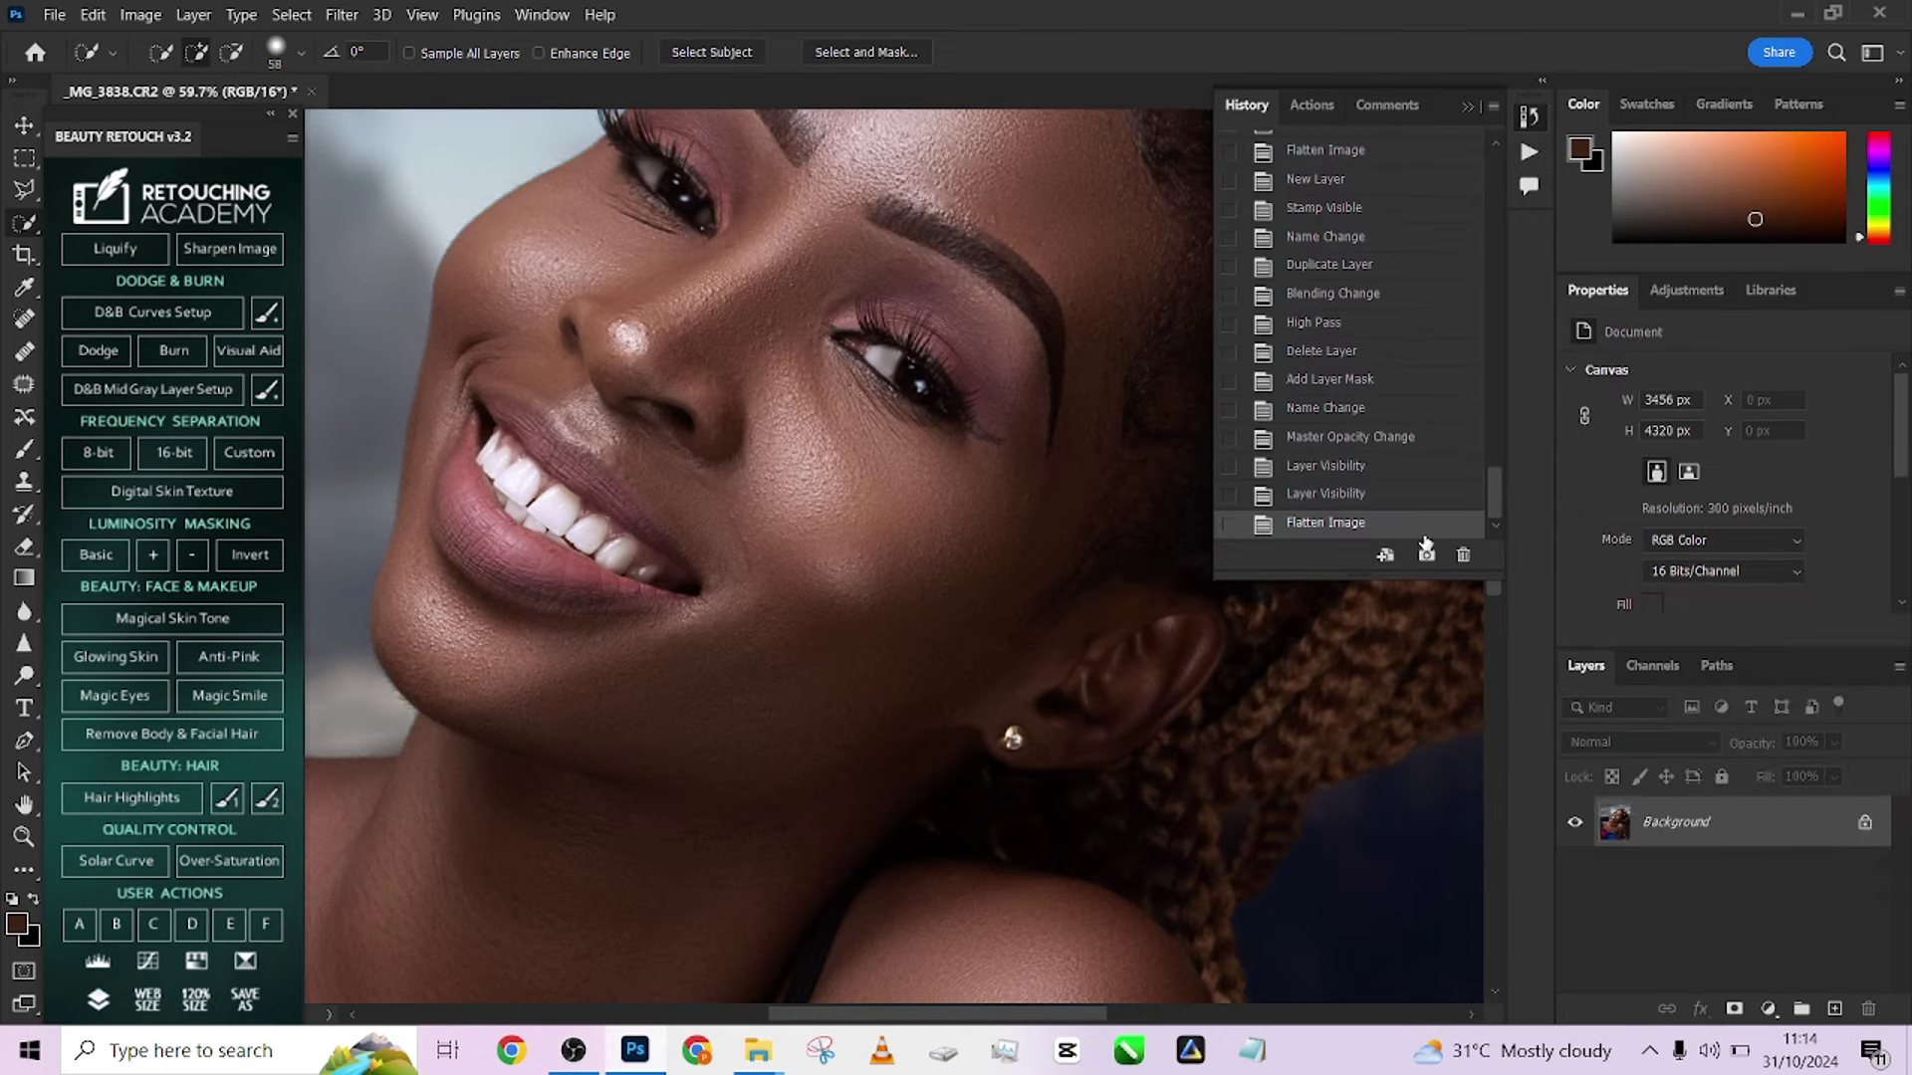
pyautogui.scroll(-8, 1028, 371)
pyautogui.scroll(3, 1028, 372)
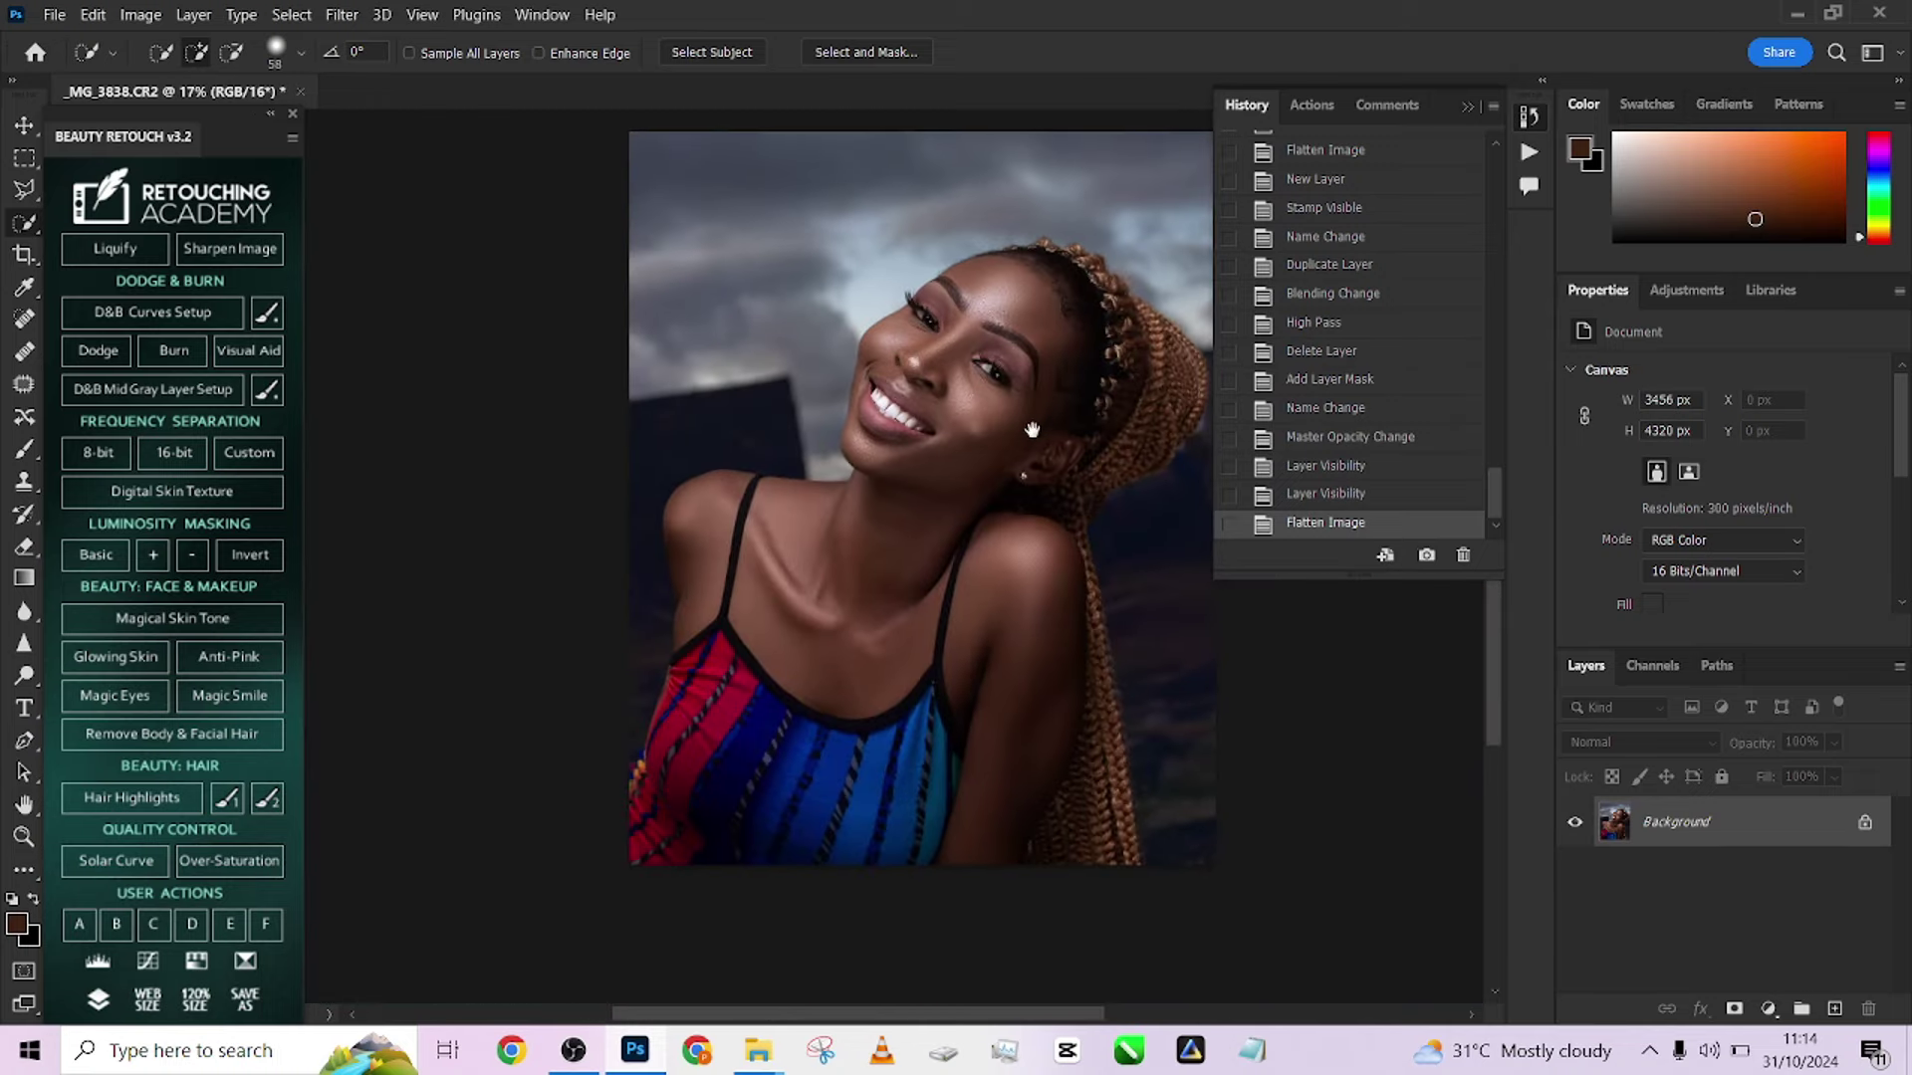
pyautogui.moveTo(1028, 436); pyautogui.dragTo(1005, 501)
# Compare the original _MG_3838.CR2 state with the snapshot of the finished retouch, ending on the retouched version
pyautogui.moveTo(1497, 494); pyautogui.dragTo(1463, 165)
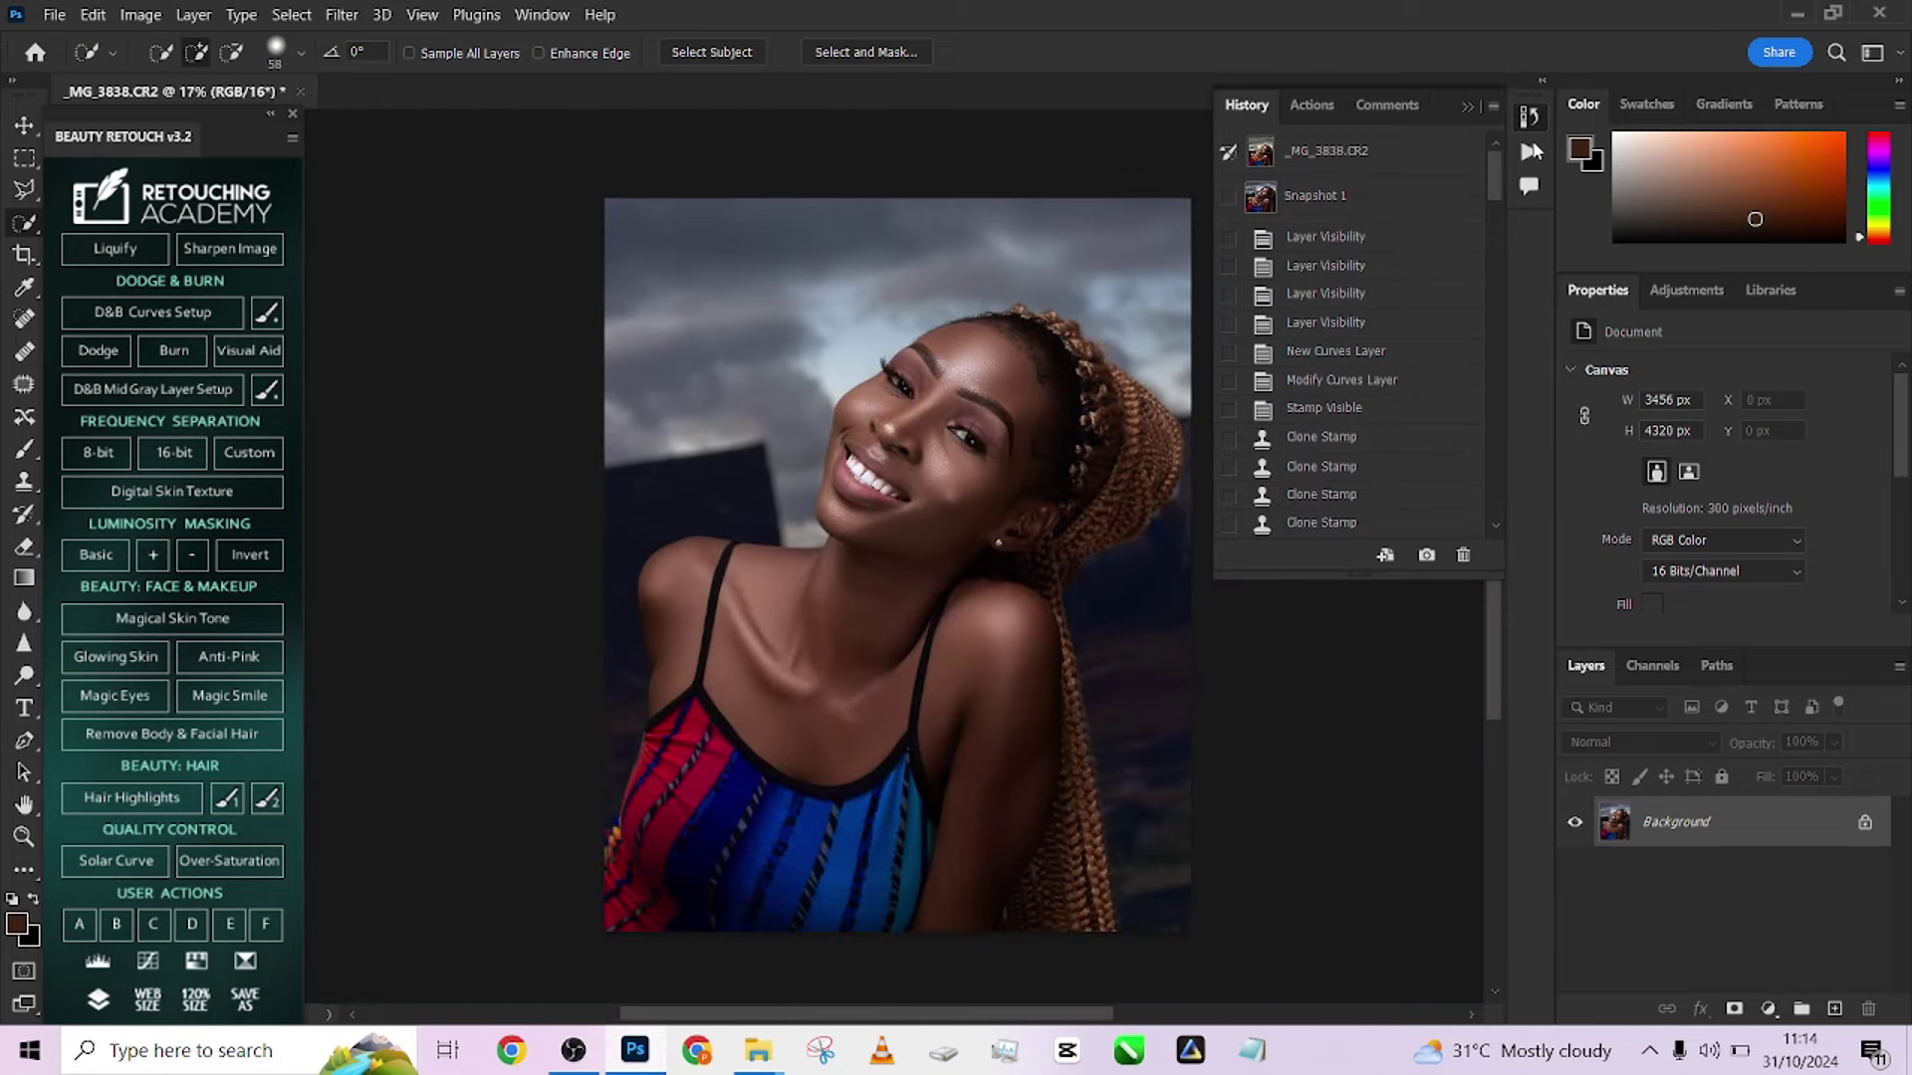
pyautogui.click(1460, 157)
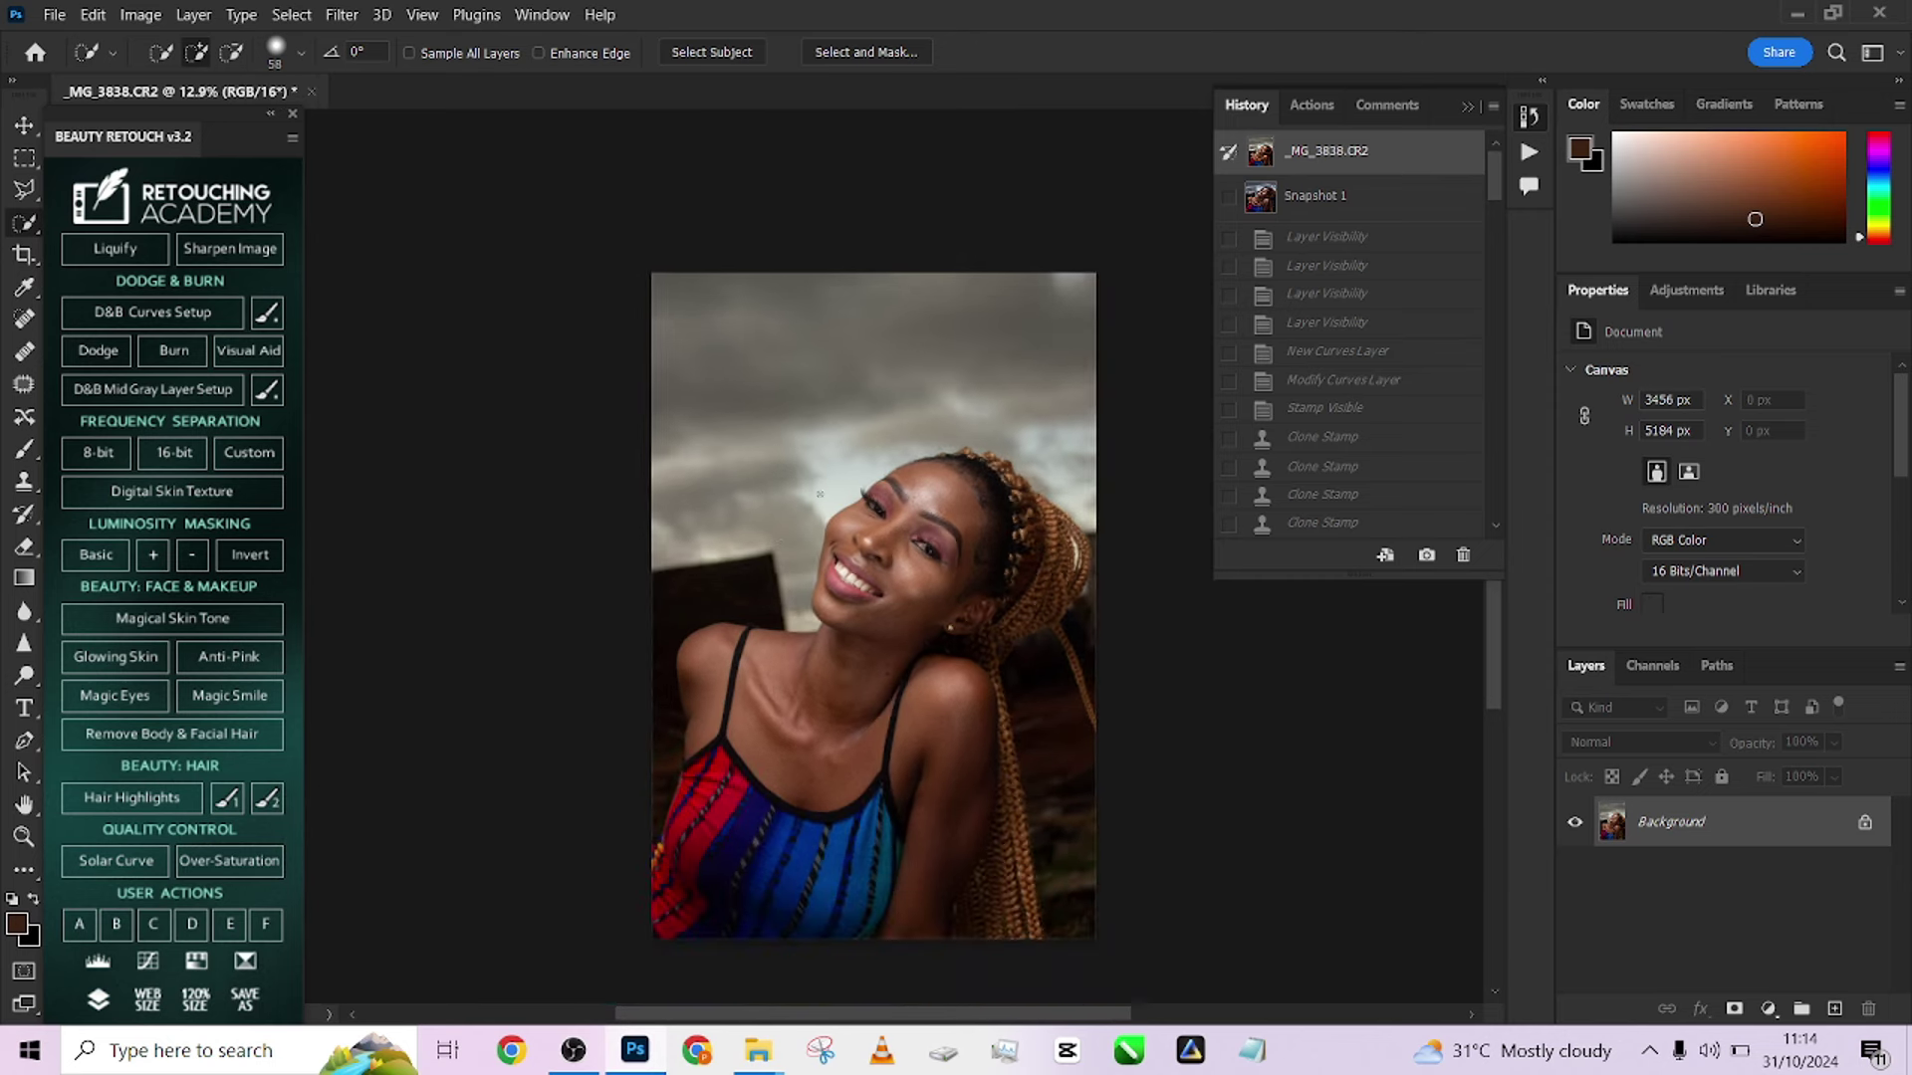
pyautogui.click(1283, 204)
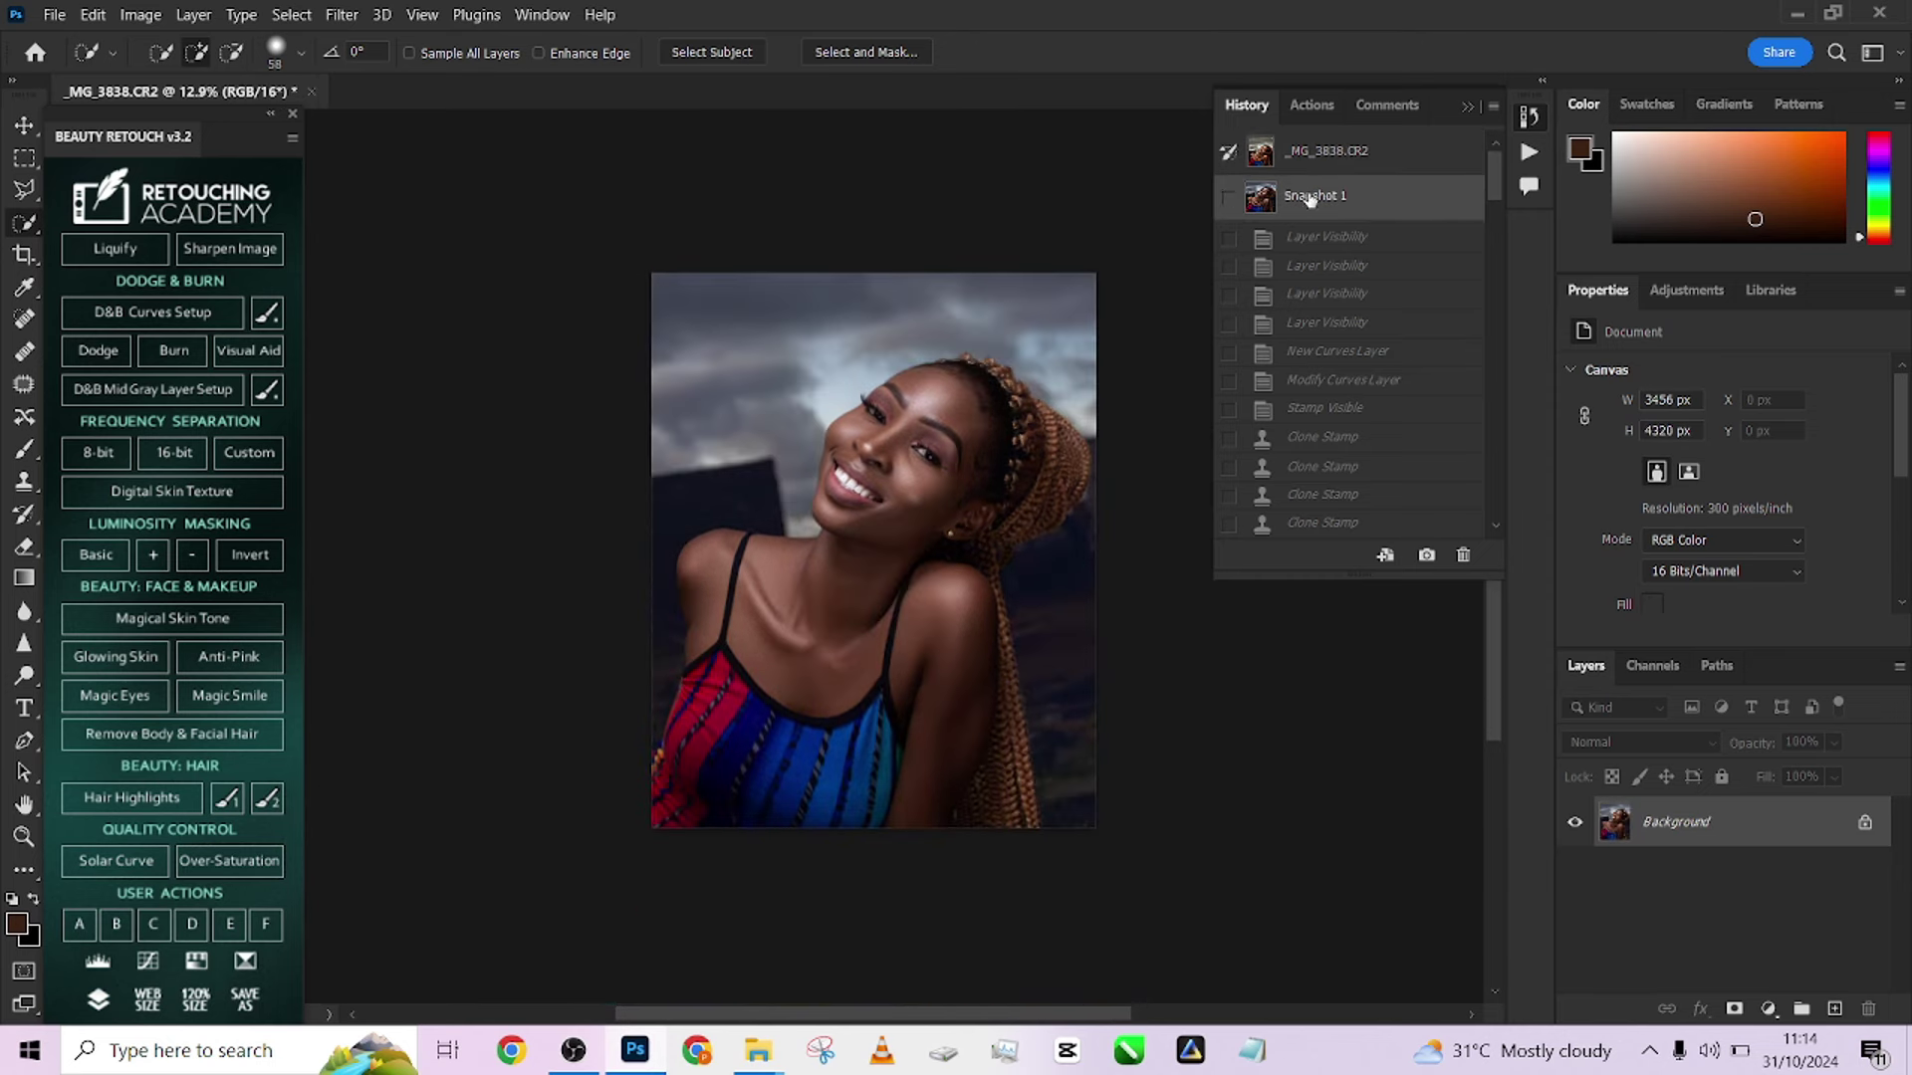
pyautogui.click(1344, 161)
pyautogui.click(1341, 199)
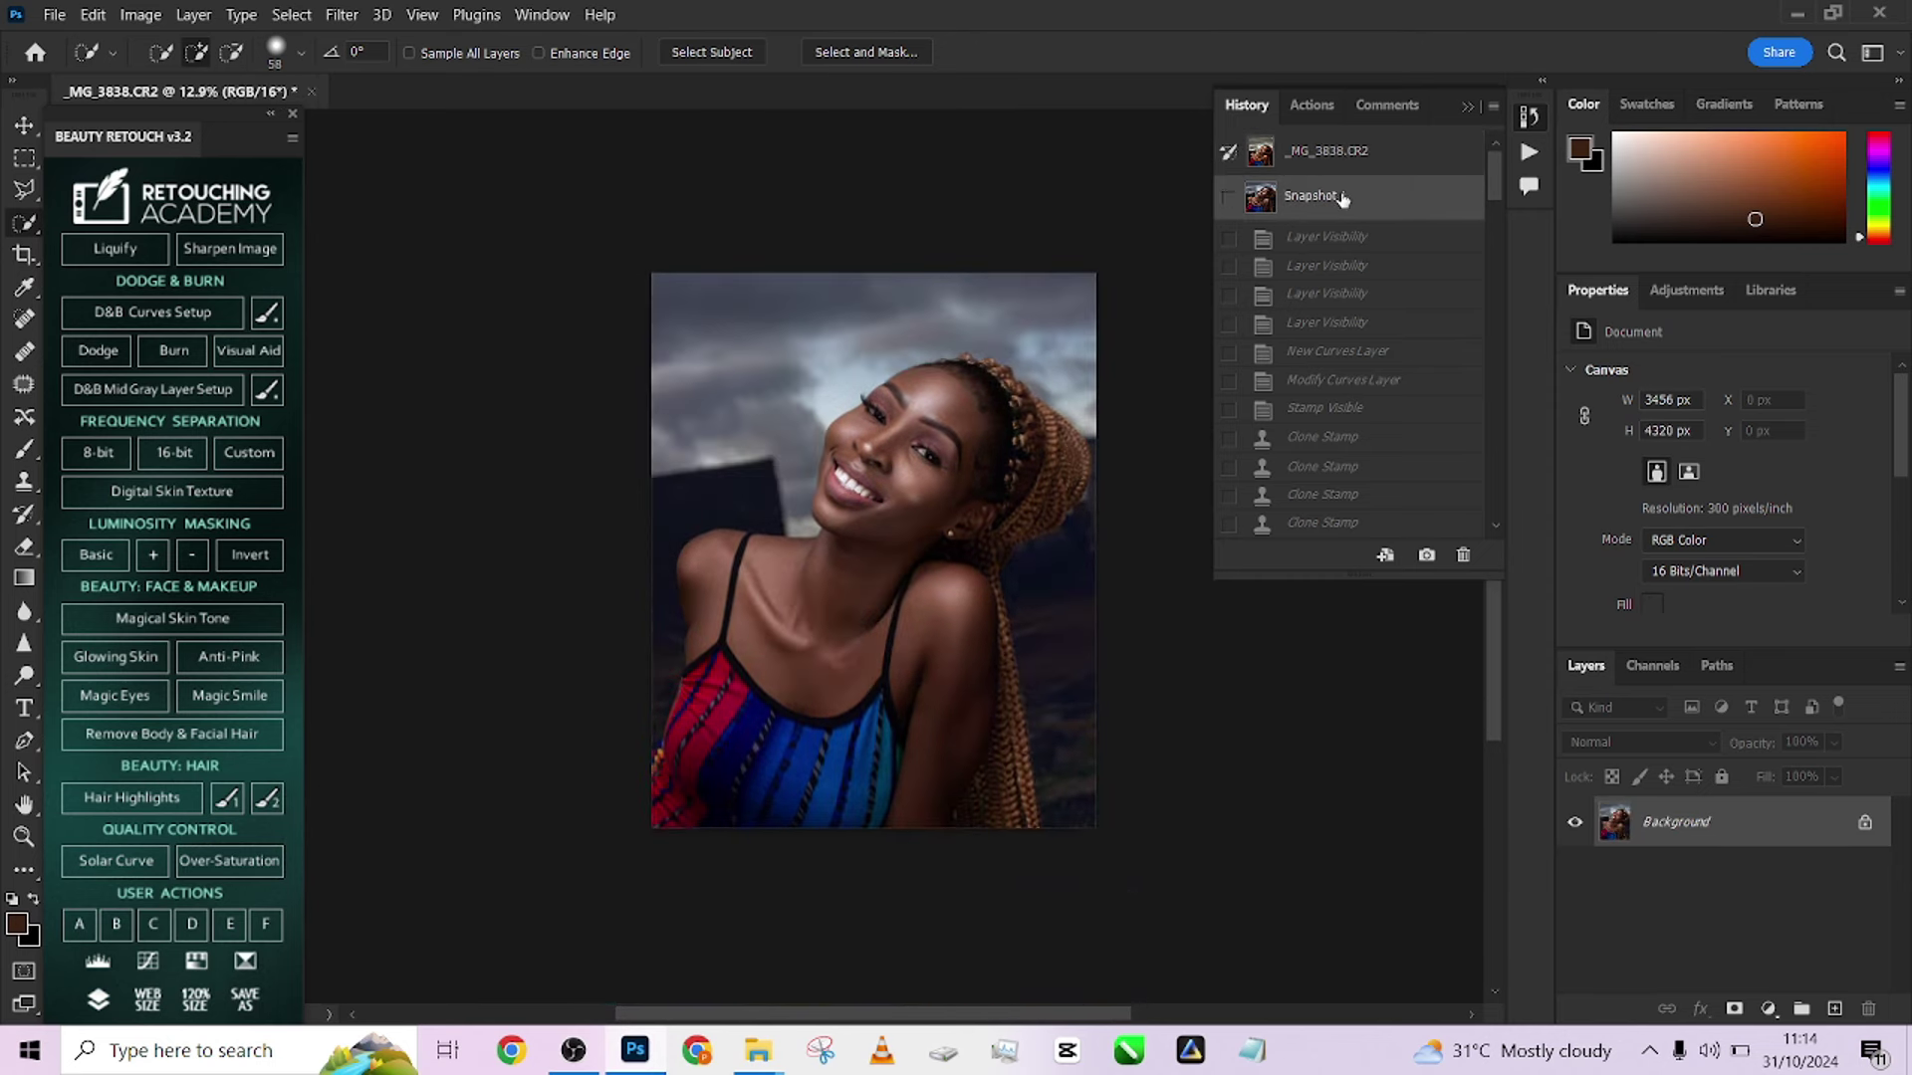